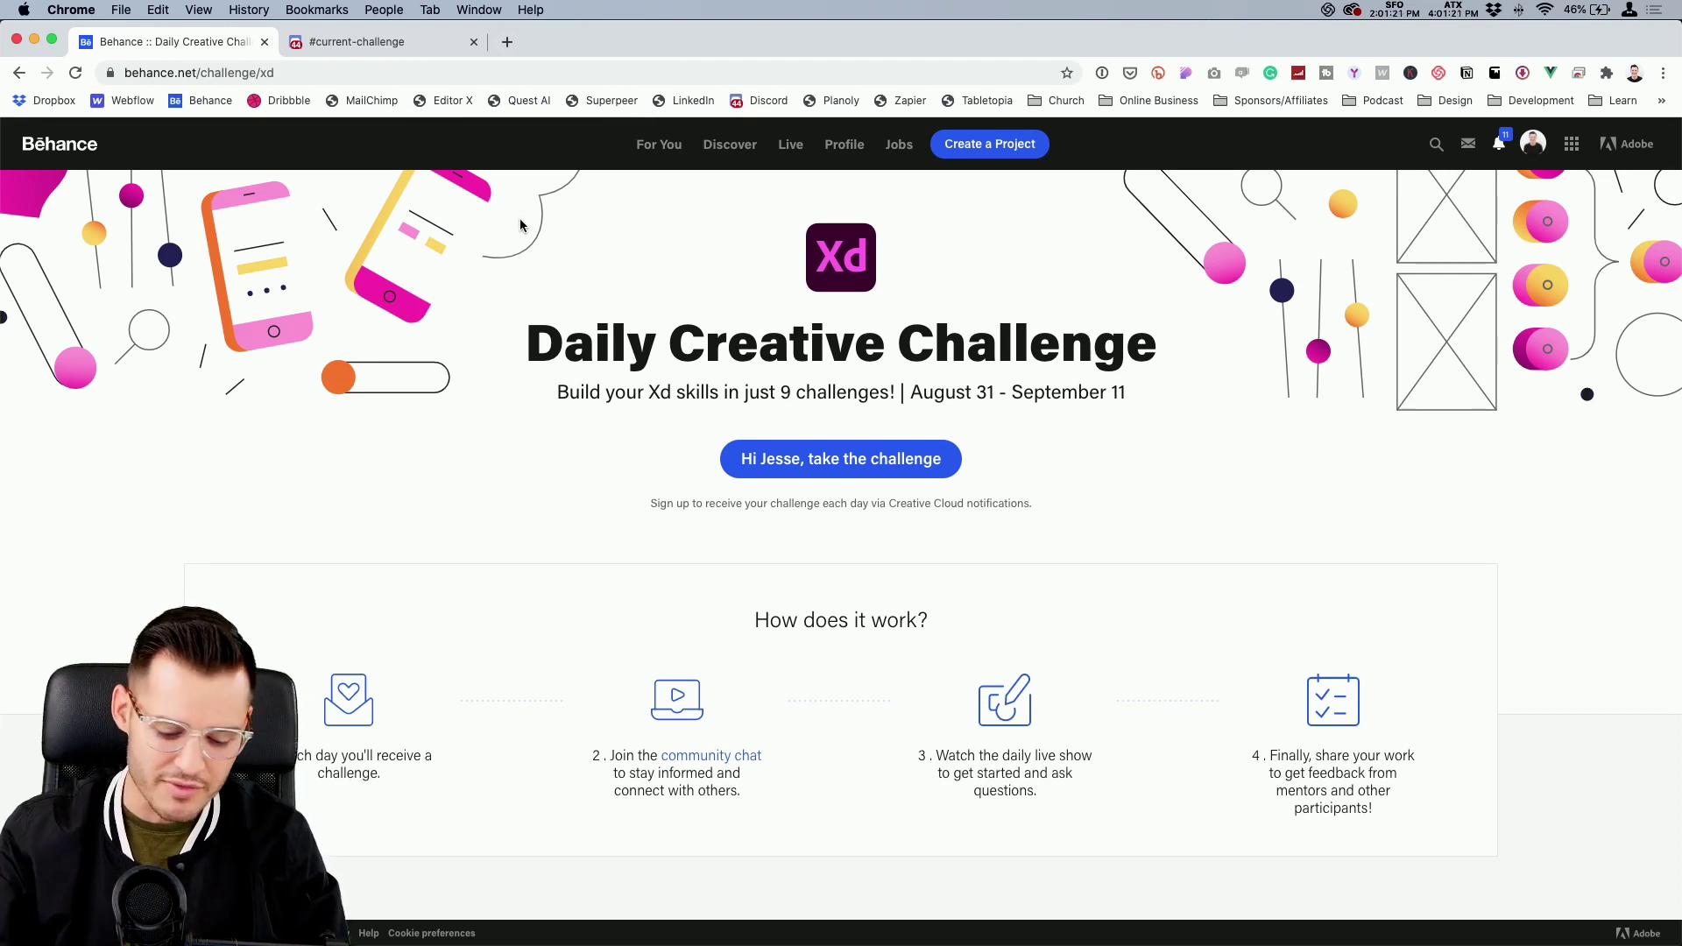
Examine the Daily Creative Challenge cards down to the Sliders challenge, and look at the current-challenge Discord channel
{"action": "key", "text": "super+shift+b"}
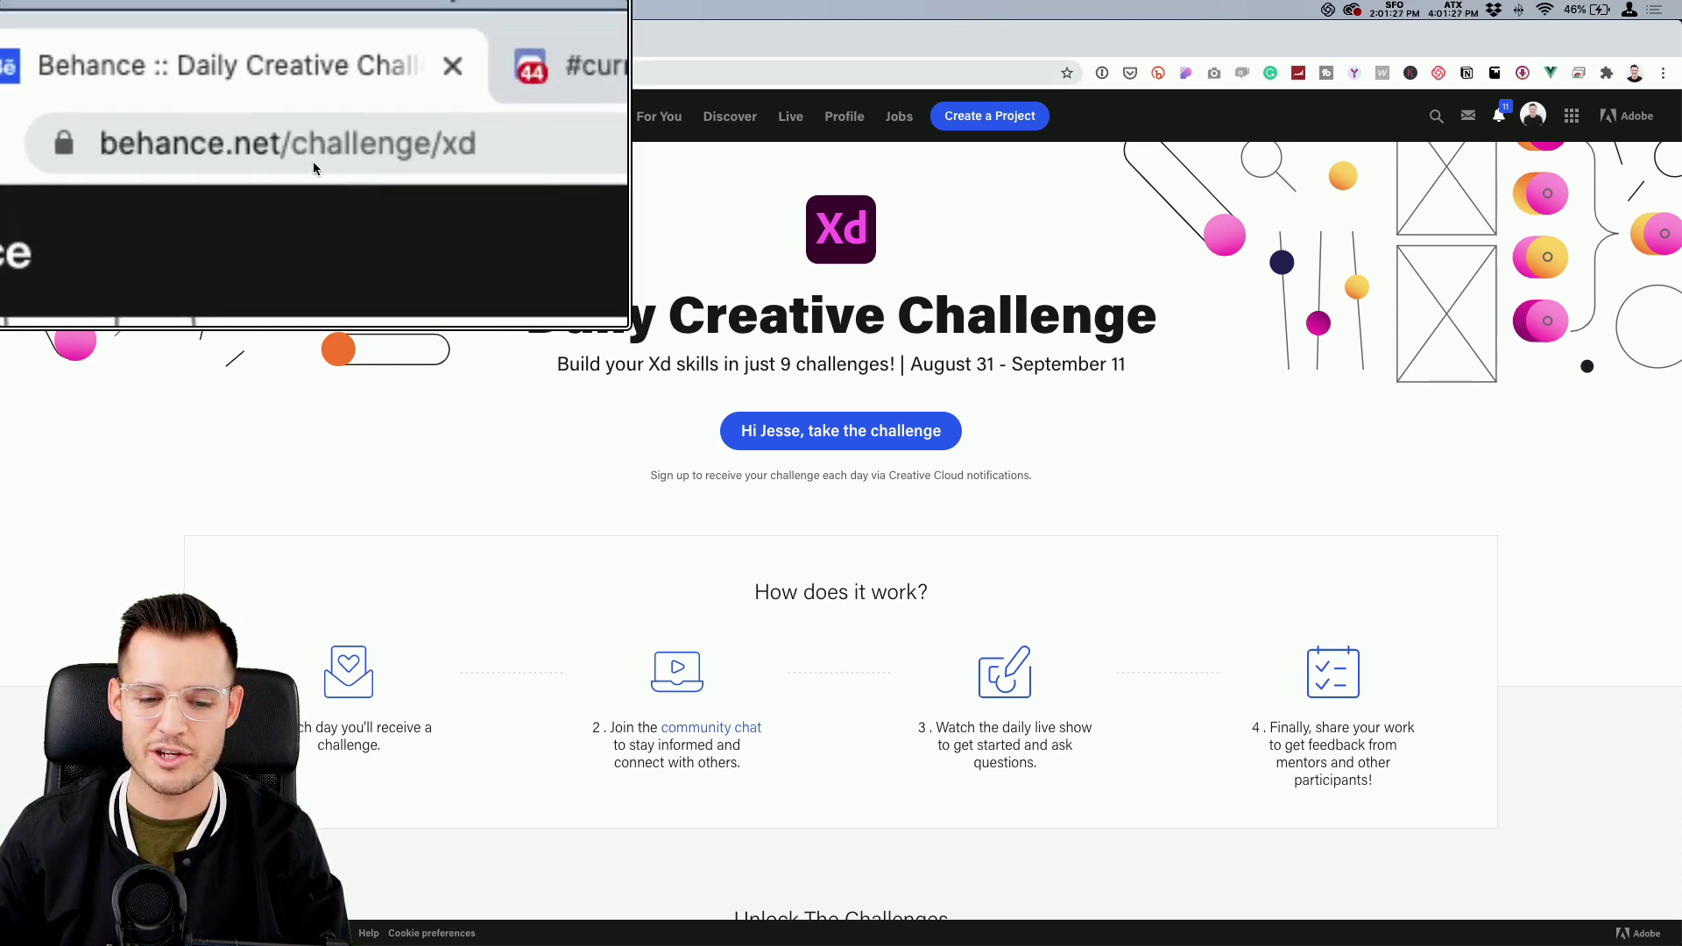
{"action": "left_click", "coordinate": [745, 438]}
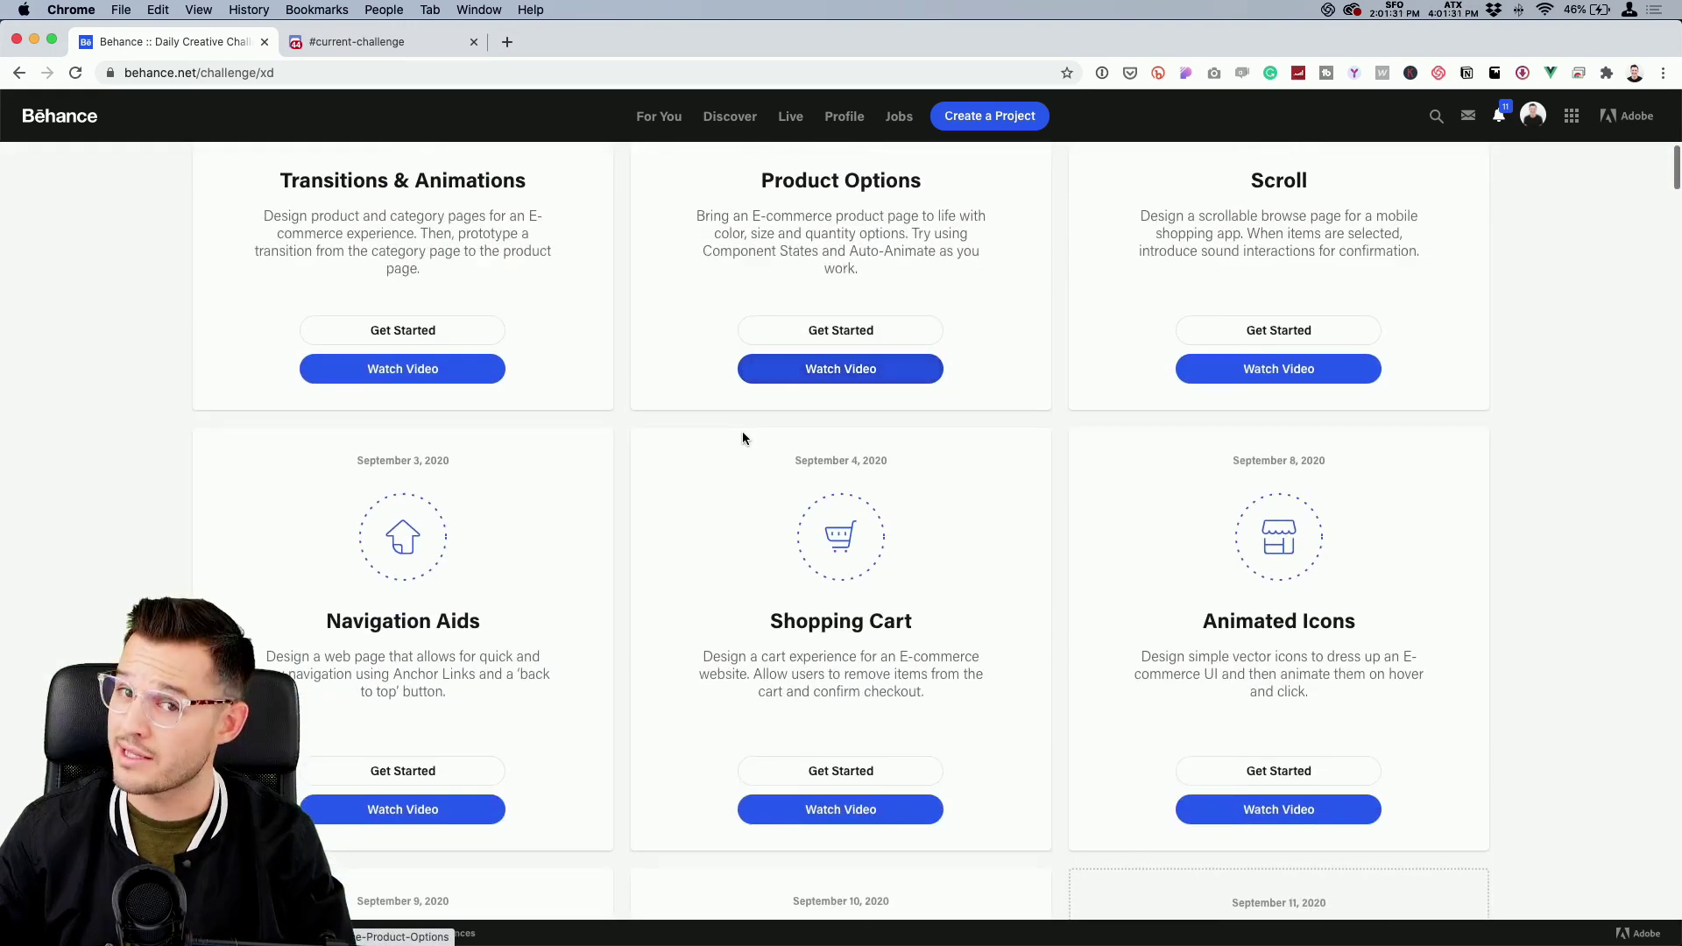
{"action": "scroll", "coordinate": [738, 434], "scroll_direction": "down", "scroll_amount": 6}
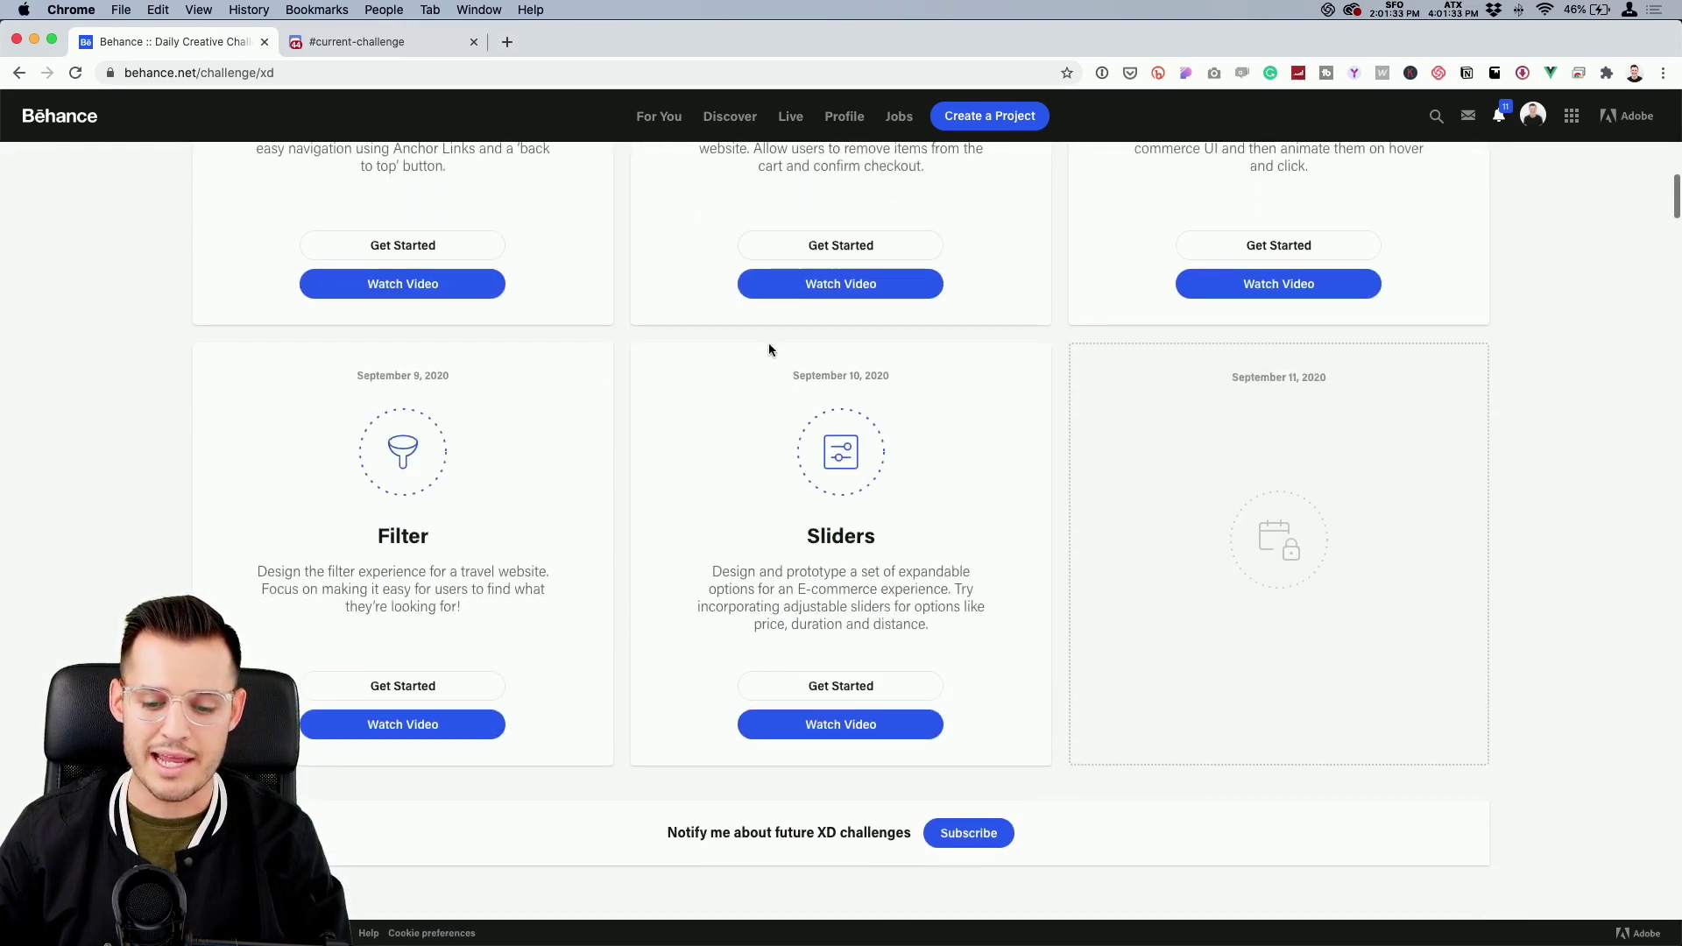
{"action": "left_click_drag", "start_coordinate": [820, 536], "coordinate": [875, 536]}
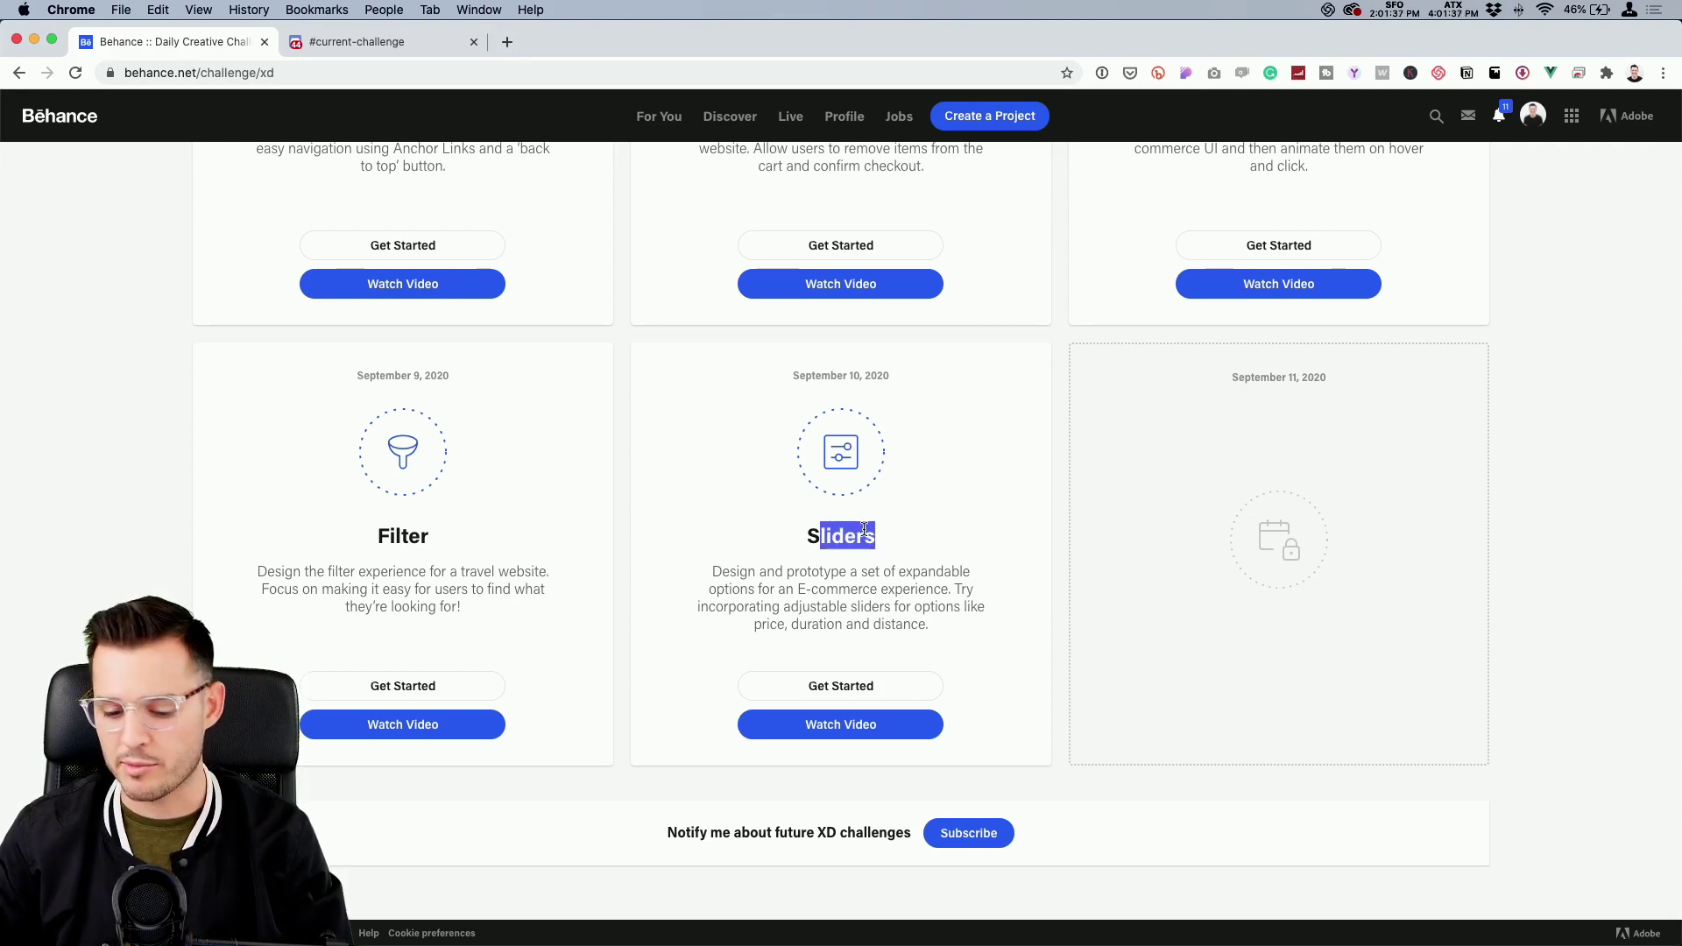
{"action": "left_click", "coordinate": [835, 540]}
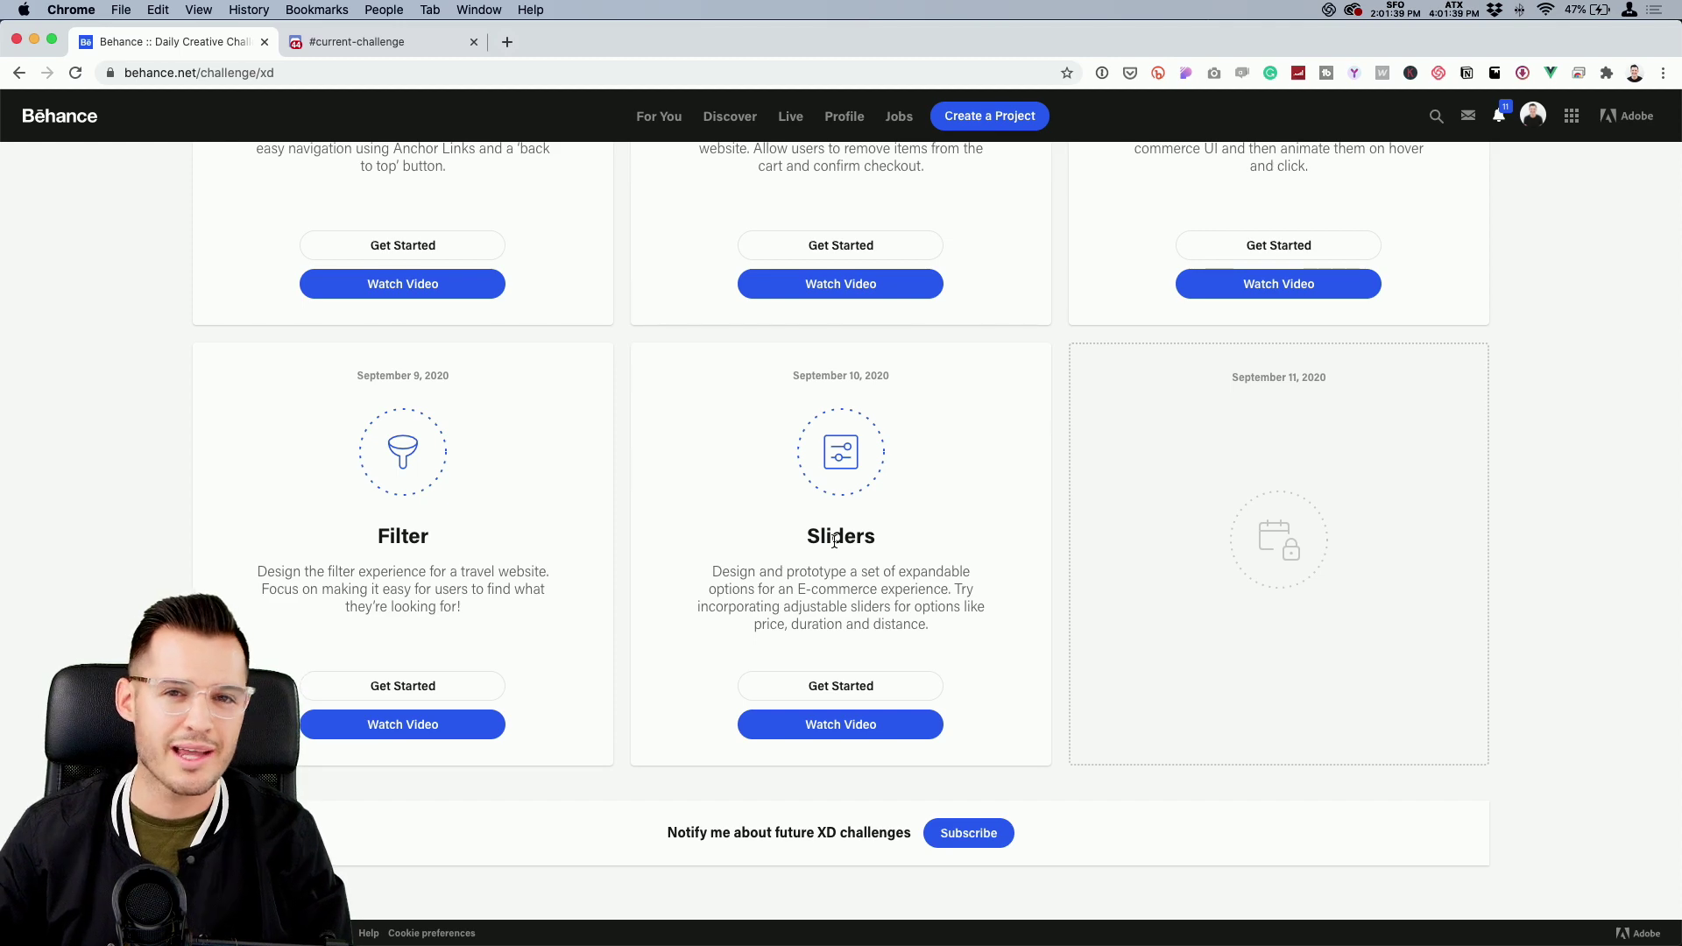
{"action": "scroll", "coordinate": [815, 517], "scroll_direction": "up", "scroll_amount": 5}
{"action": "scroll", "coordinate": [811, 487], "scroll_direction": "up", "scroll_amount": 10}
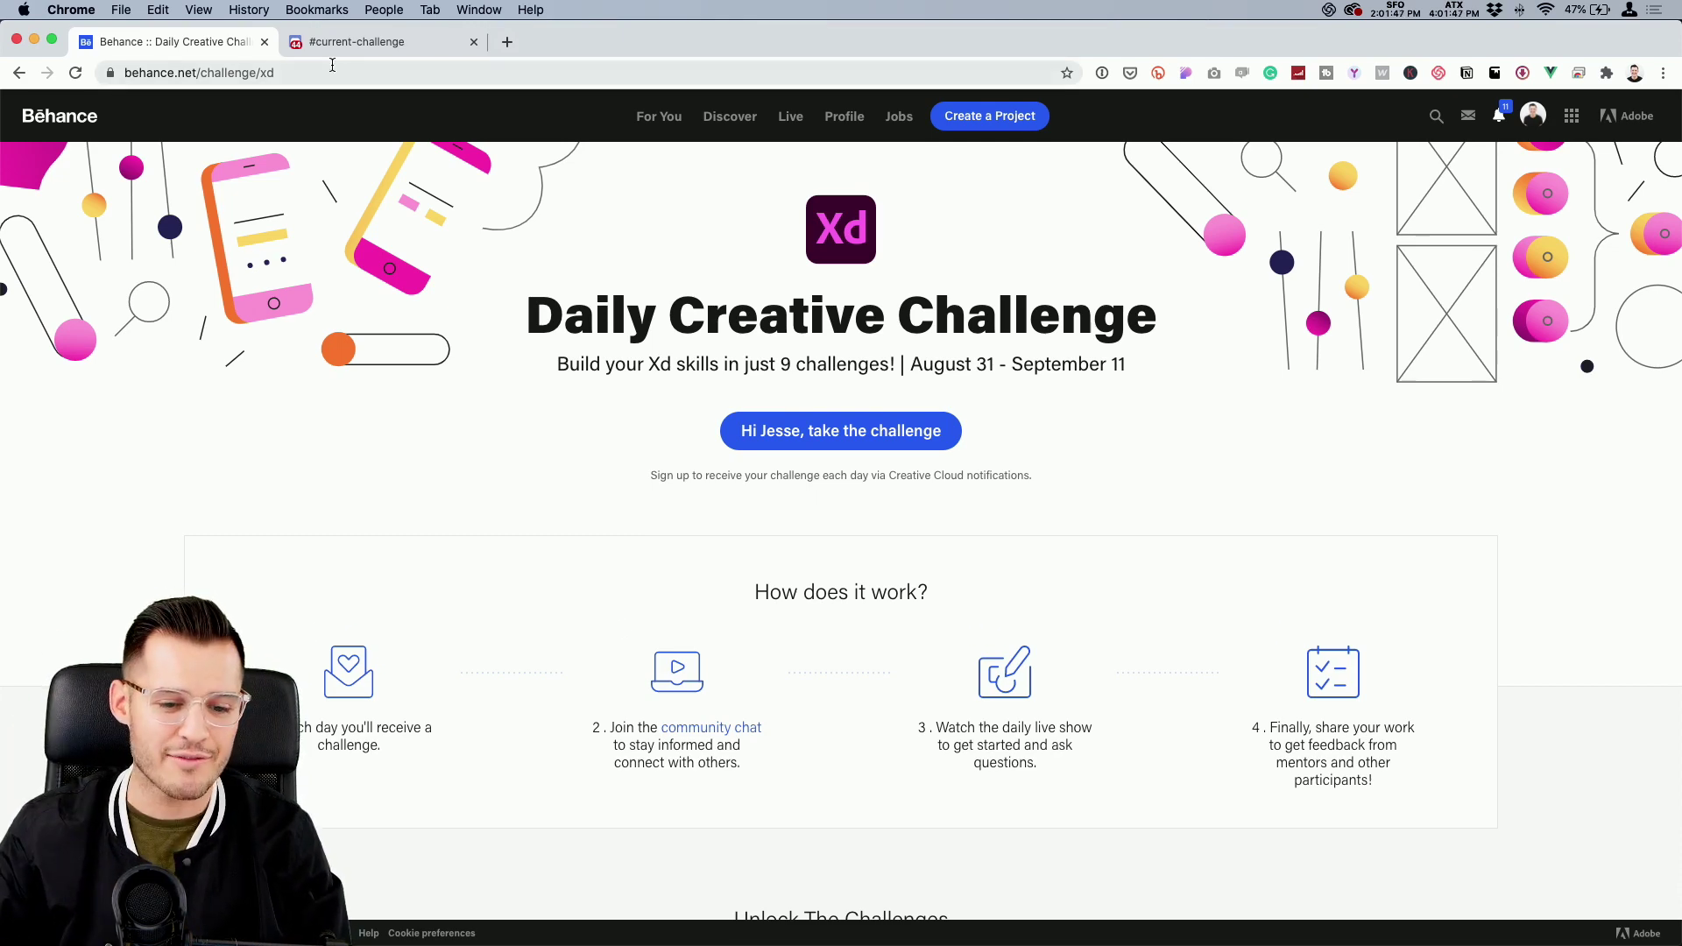
{"action": "left_click", "coordinate": [349, 44]}
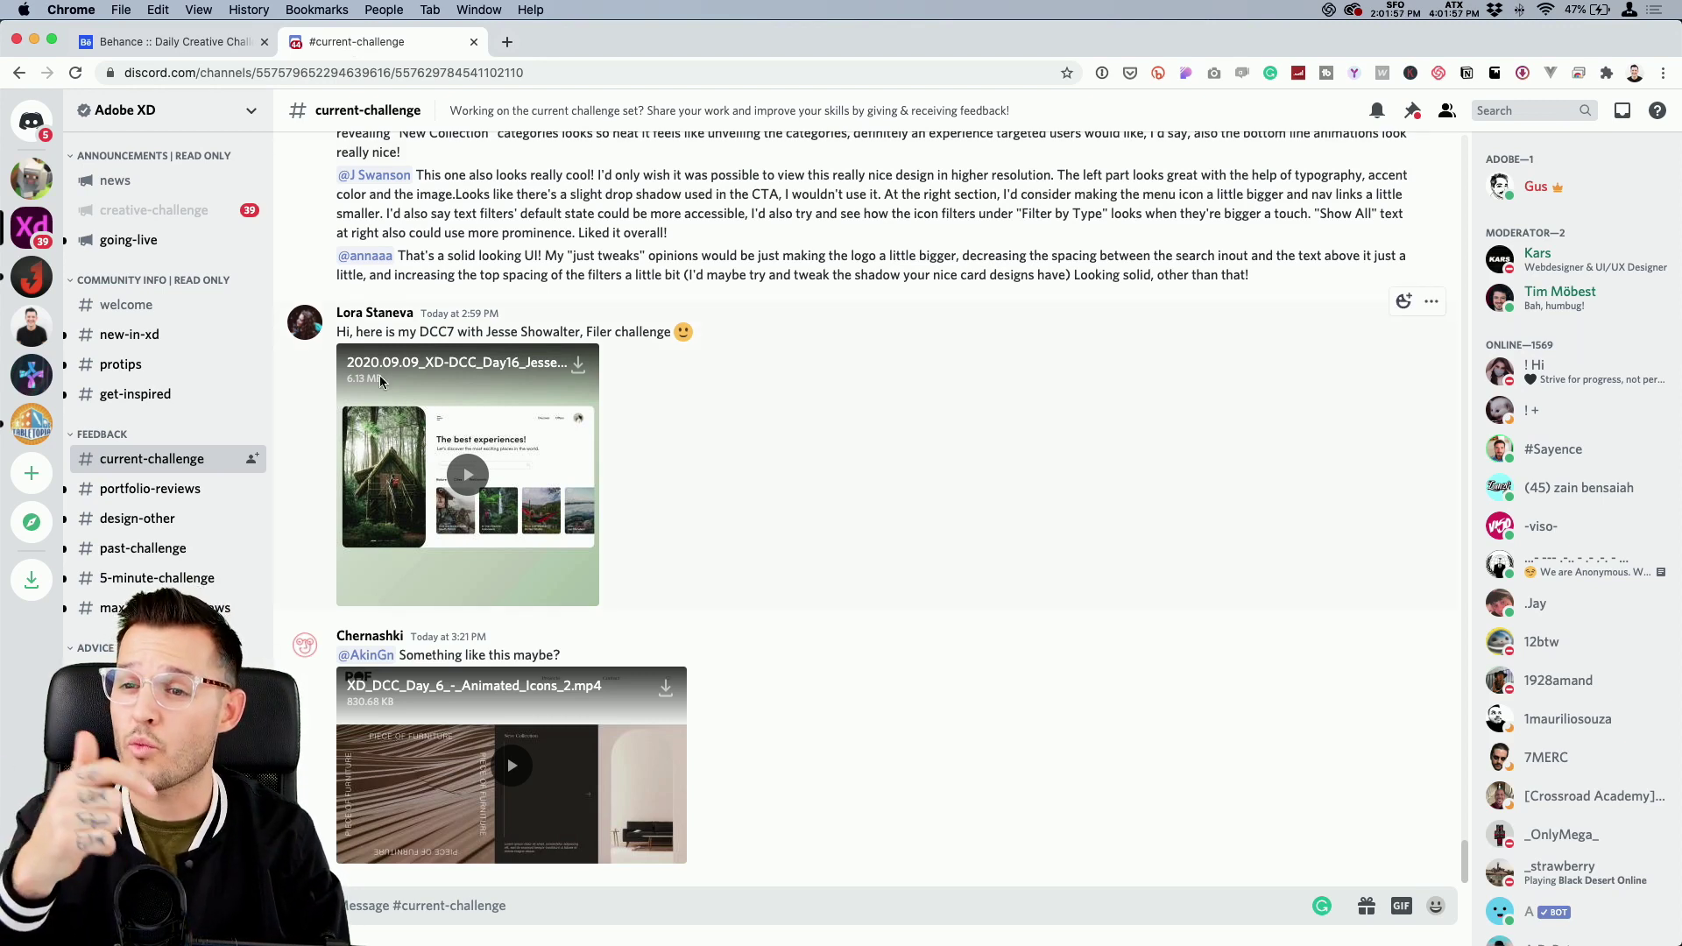
{"action": "left_click", "coordinate": [174, 41]}
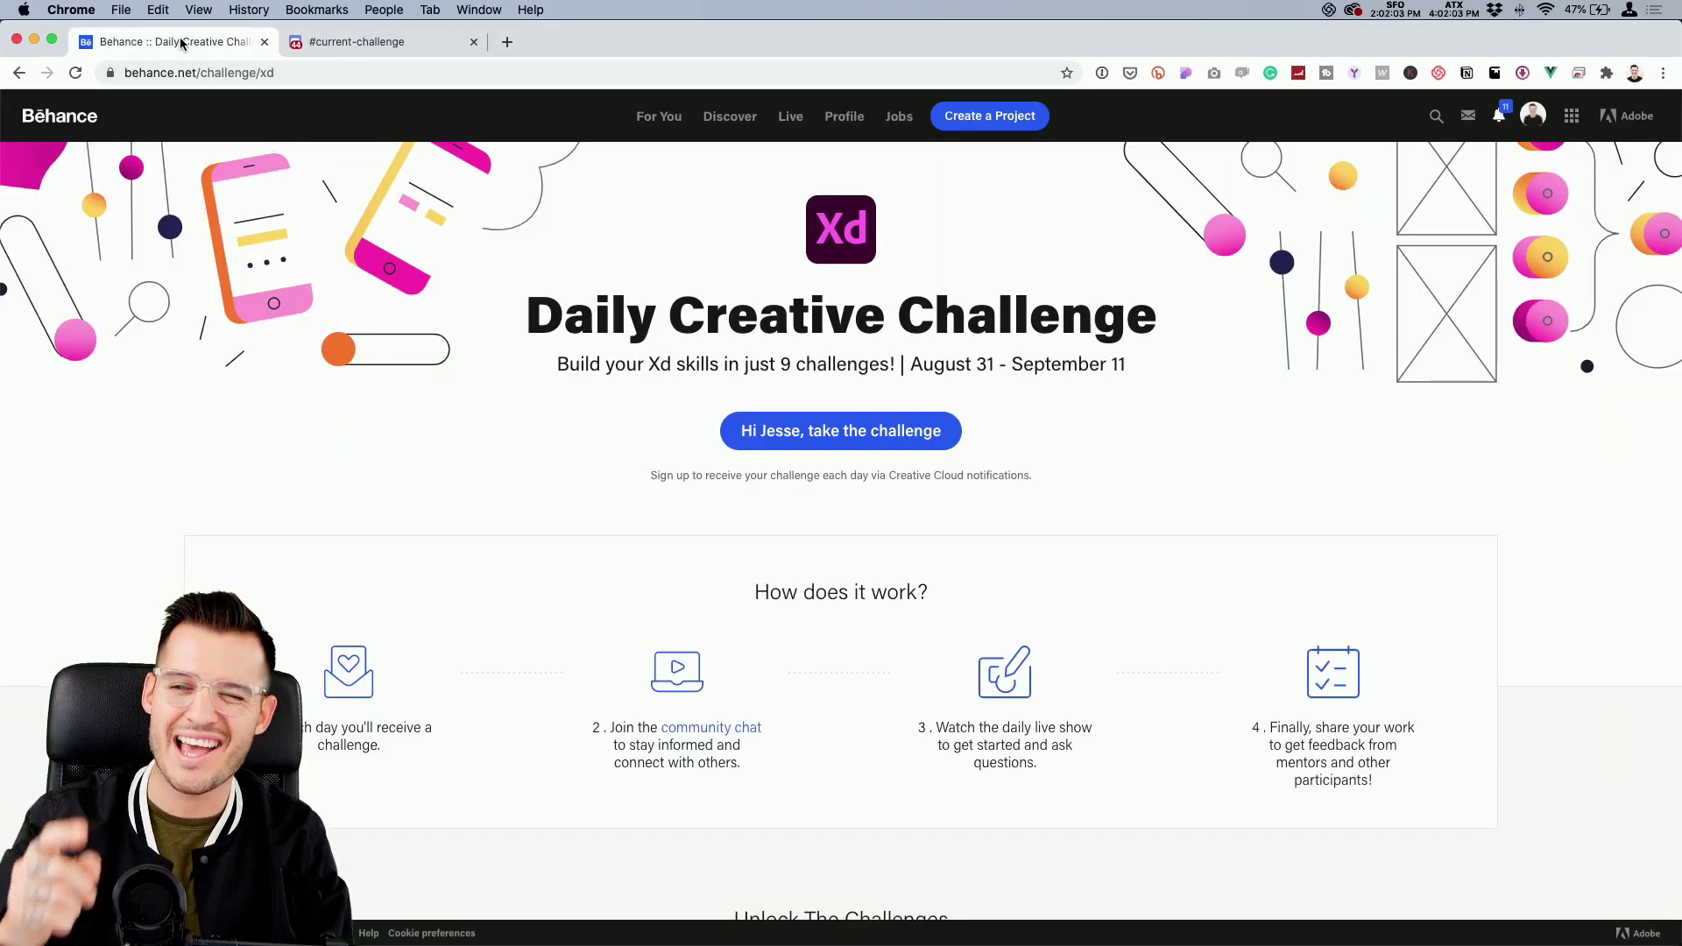
Switch to the XD_DCC_Day 8 - Sliders document in Adobe XD and frame the Sliders artboard
{"action": "key", "text": "super+Tab"}
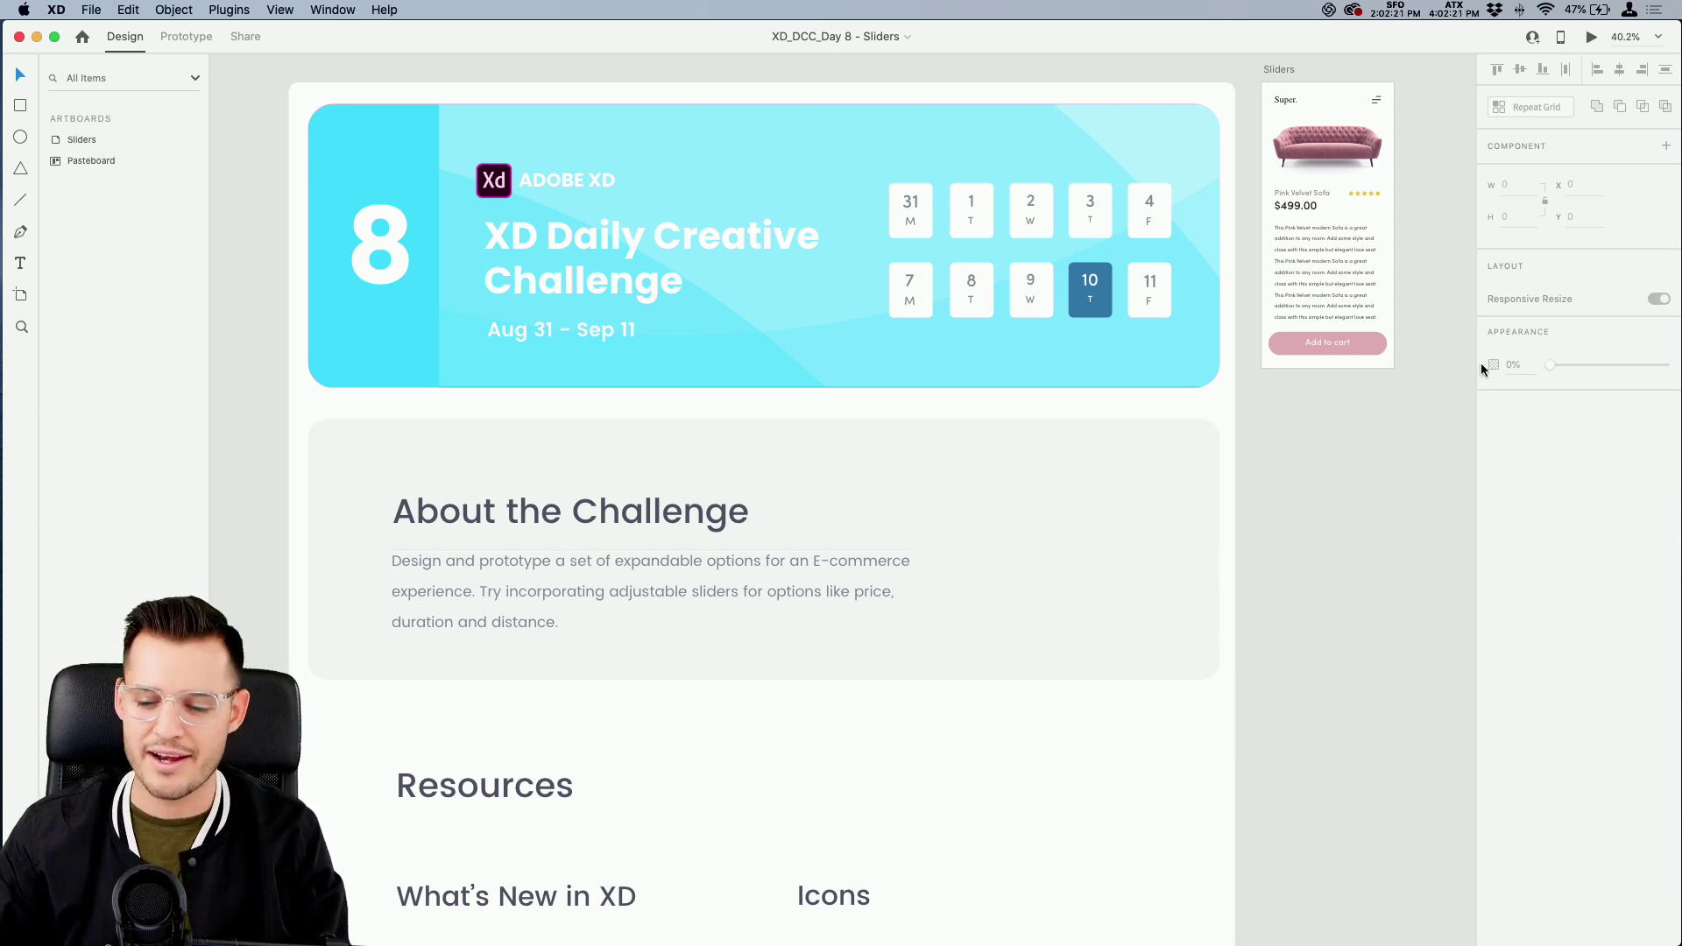
{"action": "left_click_drag", "start_coordinate": [1326, 460], "coordinate": [1058, 567]}
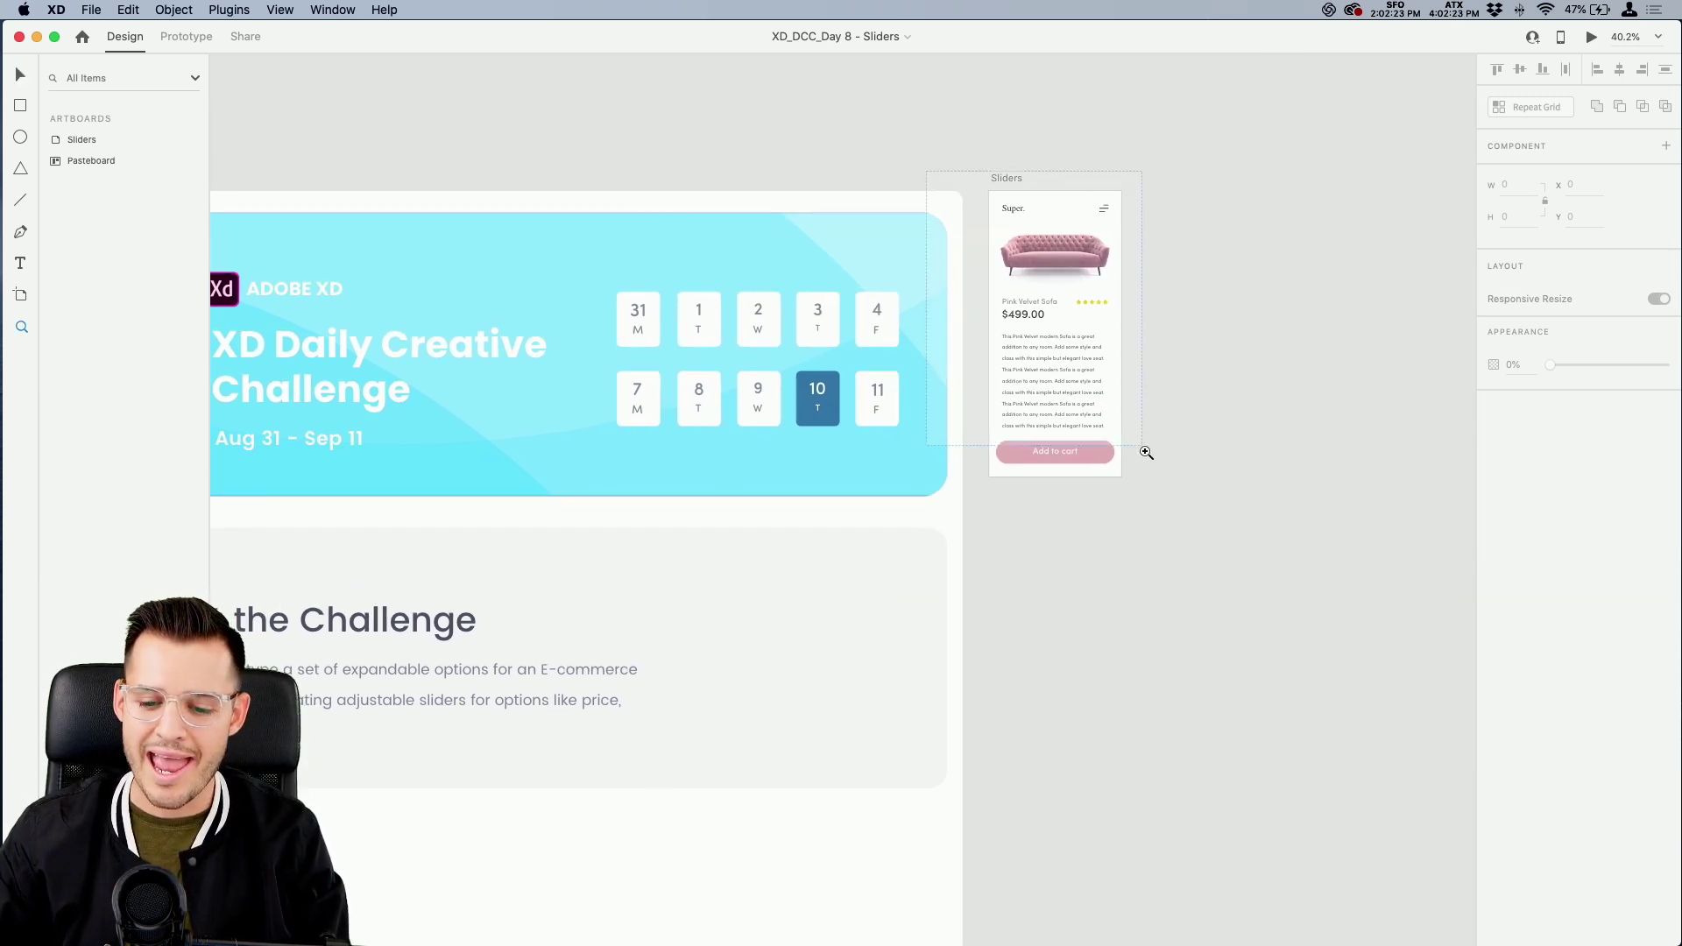
{"action": "scroll", "coordinate": [1142, 447], "scroll_direction": "up", "scroll_amount": 5}
{"action": "left_click_drag", "start_coordinate": [1244, 566], "coordinate": [1196, 469]}
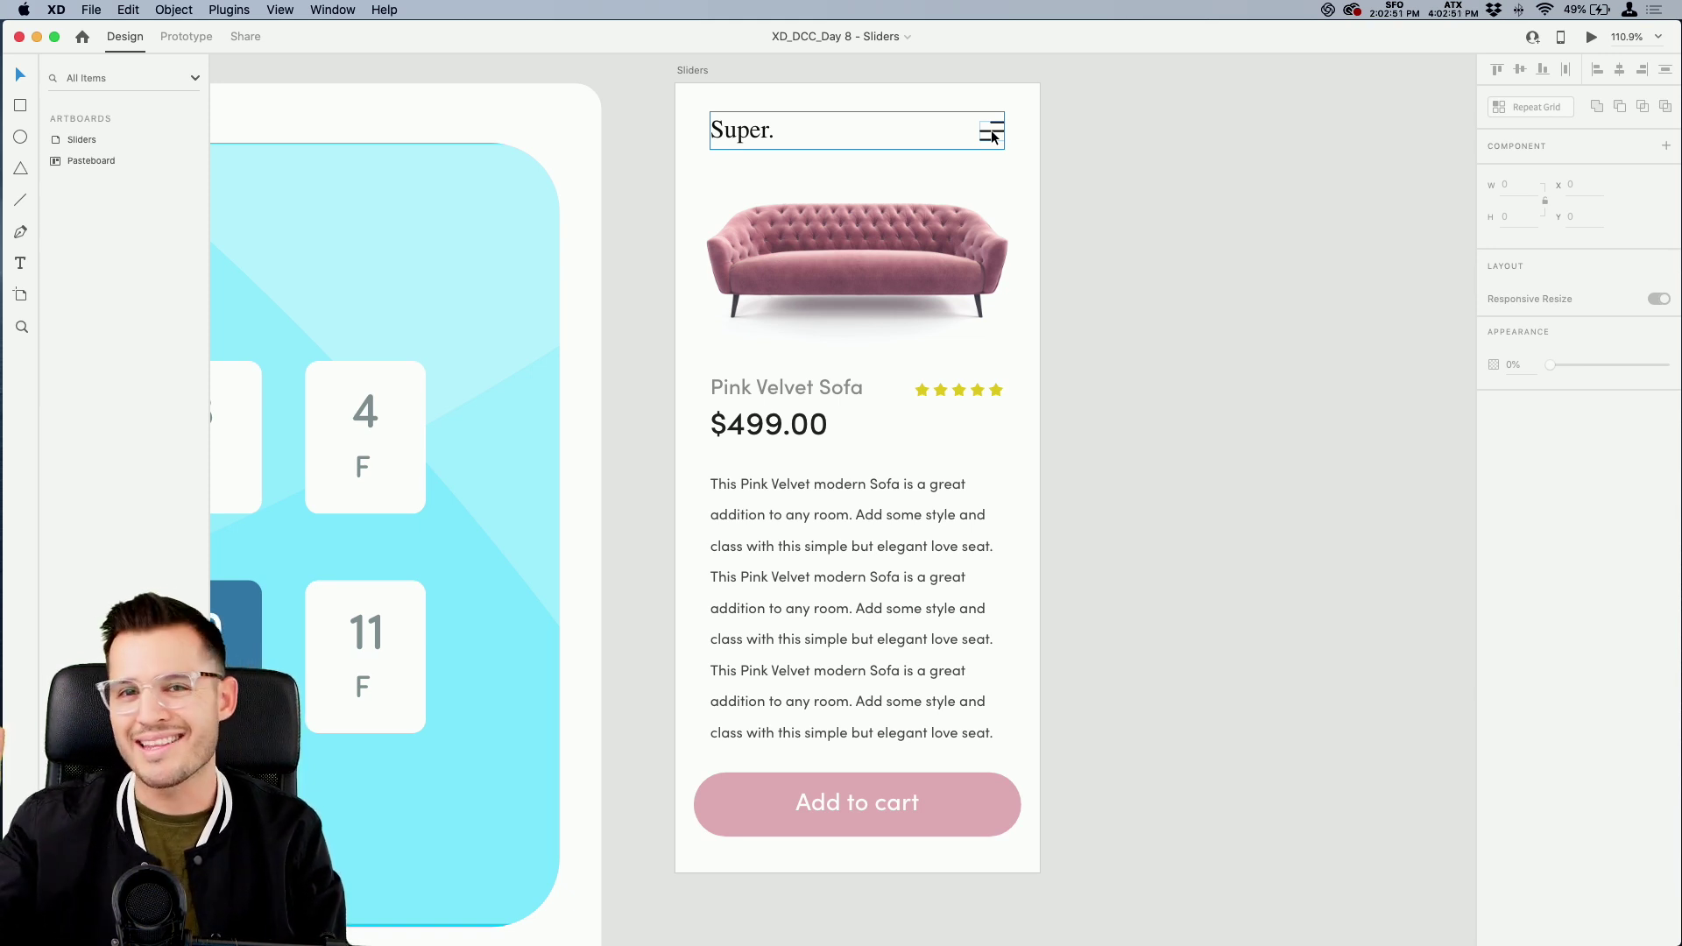
Break up the nav group so the Super. text and the menu icon group sit above the couch layer in Sliders, and save the document
{"action": "left_click", "coordinate": [755, 133]}
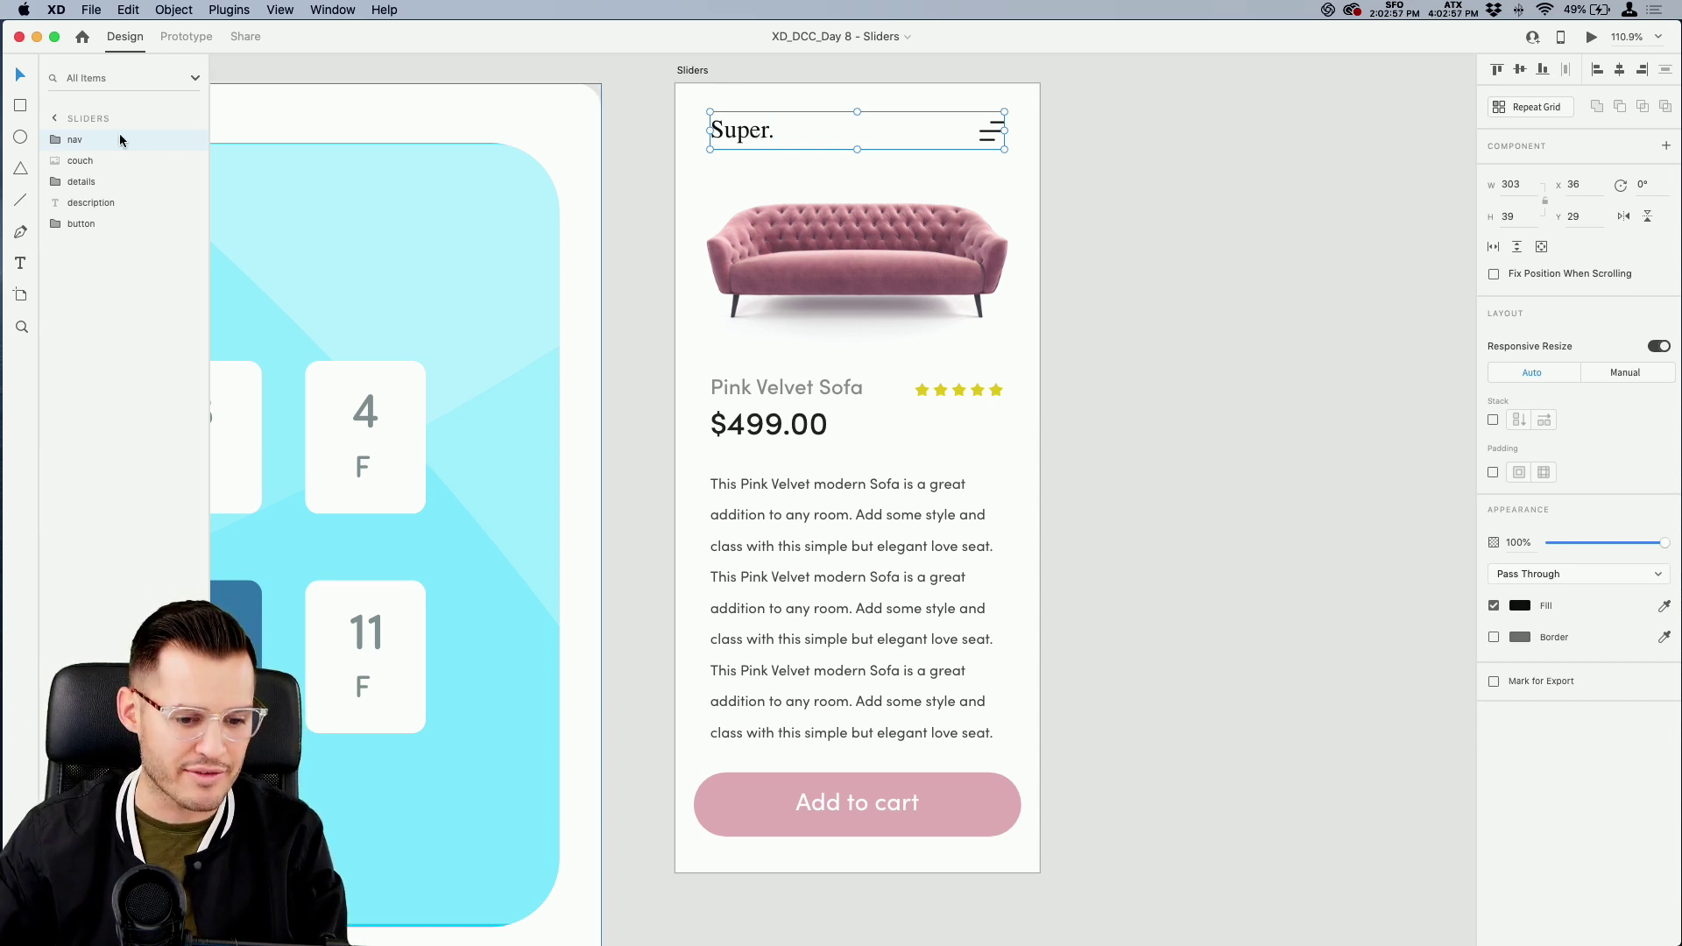
{"action": "left_click", "coordinate": [55, 140]}
{"action": "left_click", "coordinate": [59, 161]}
{"action": "left_click", "coordinate": [72, 161]}
{"action": "left_click", "coordinate": [98, 181]}
{"action": "left_click", "coordinate": [103, 168], "text": "shift"}
{"action": "left_click_drag", "start_coordinate": [103, 169], "coordinate": [82, 138]}
{"action": "left_click", "coordinate": [79, 161]}
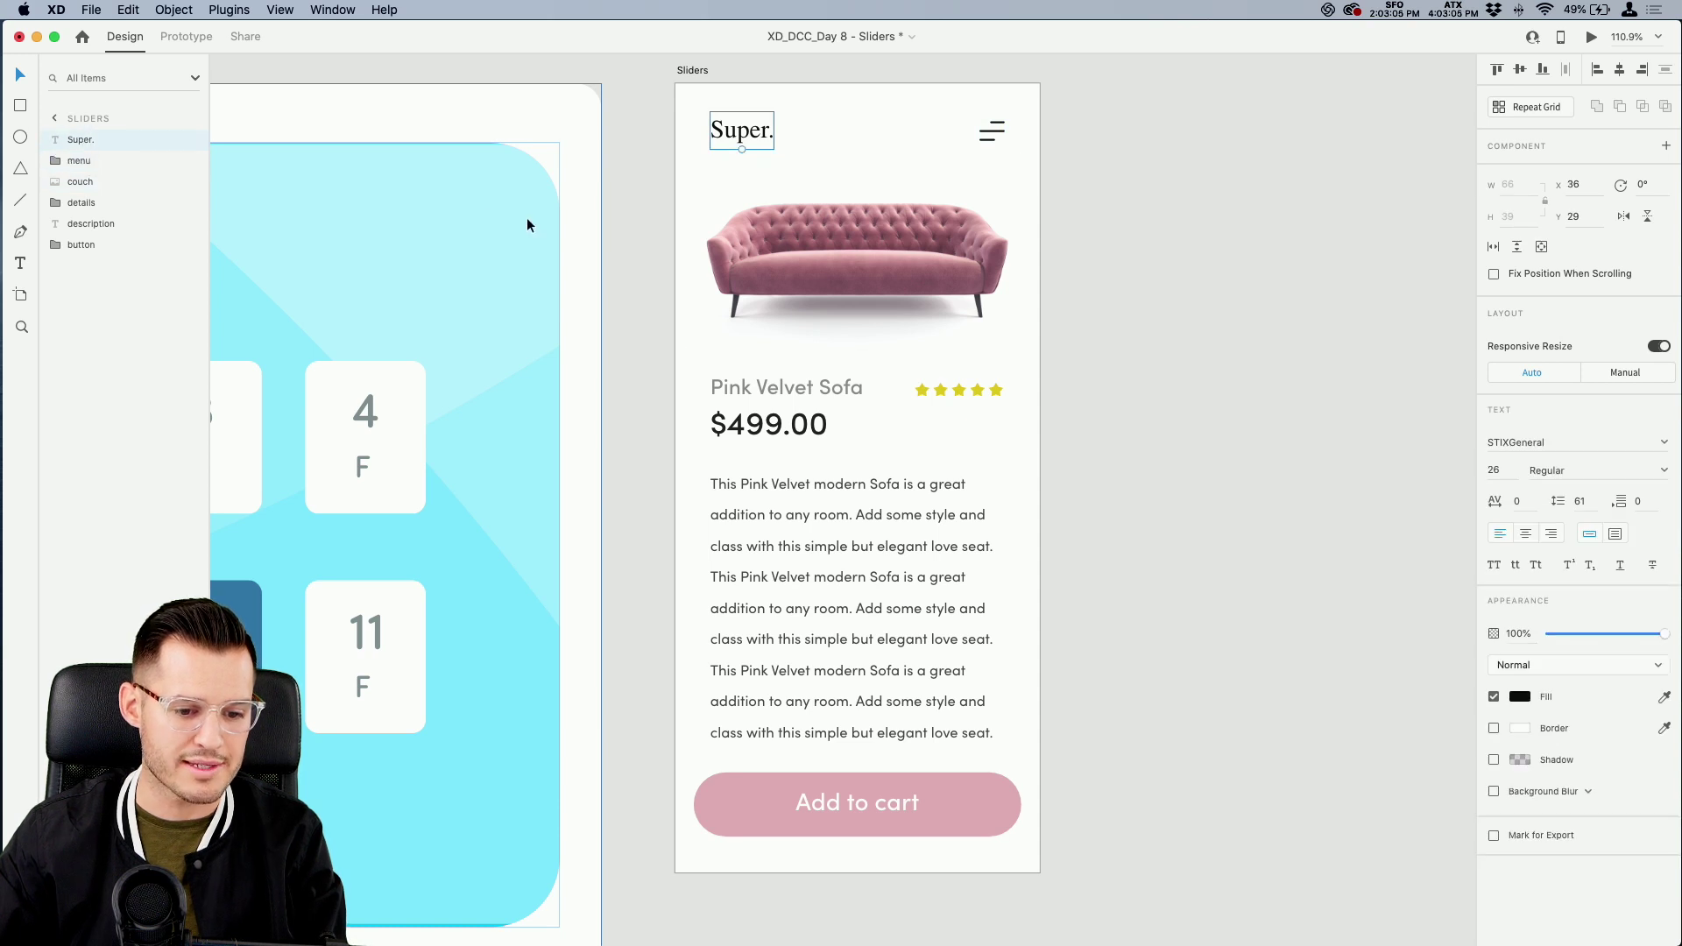
{"action": "left_click", "coordinate": [1148, 197]}
{"action": "key", "text": "super+s"}
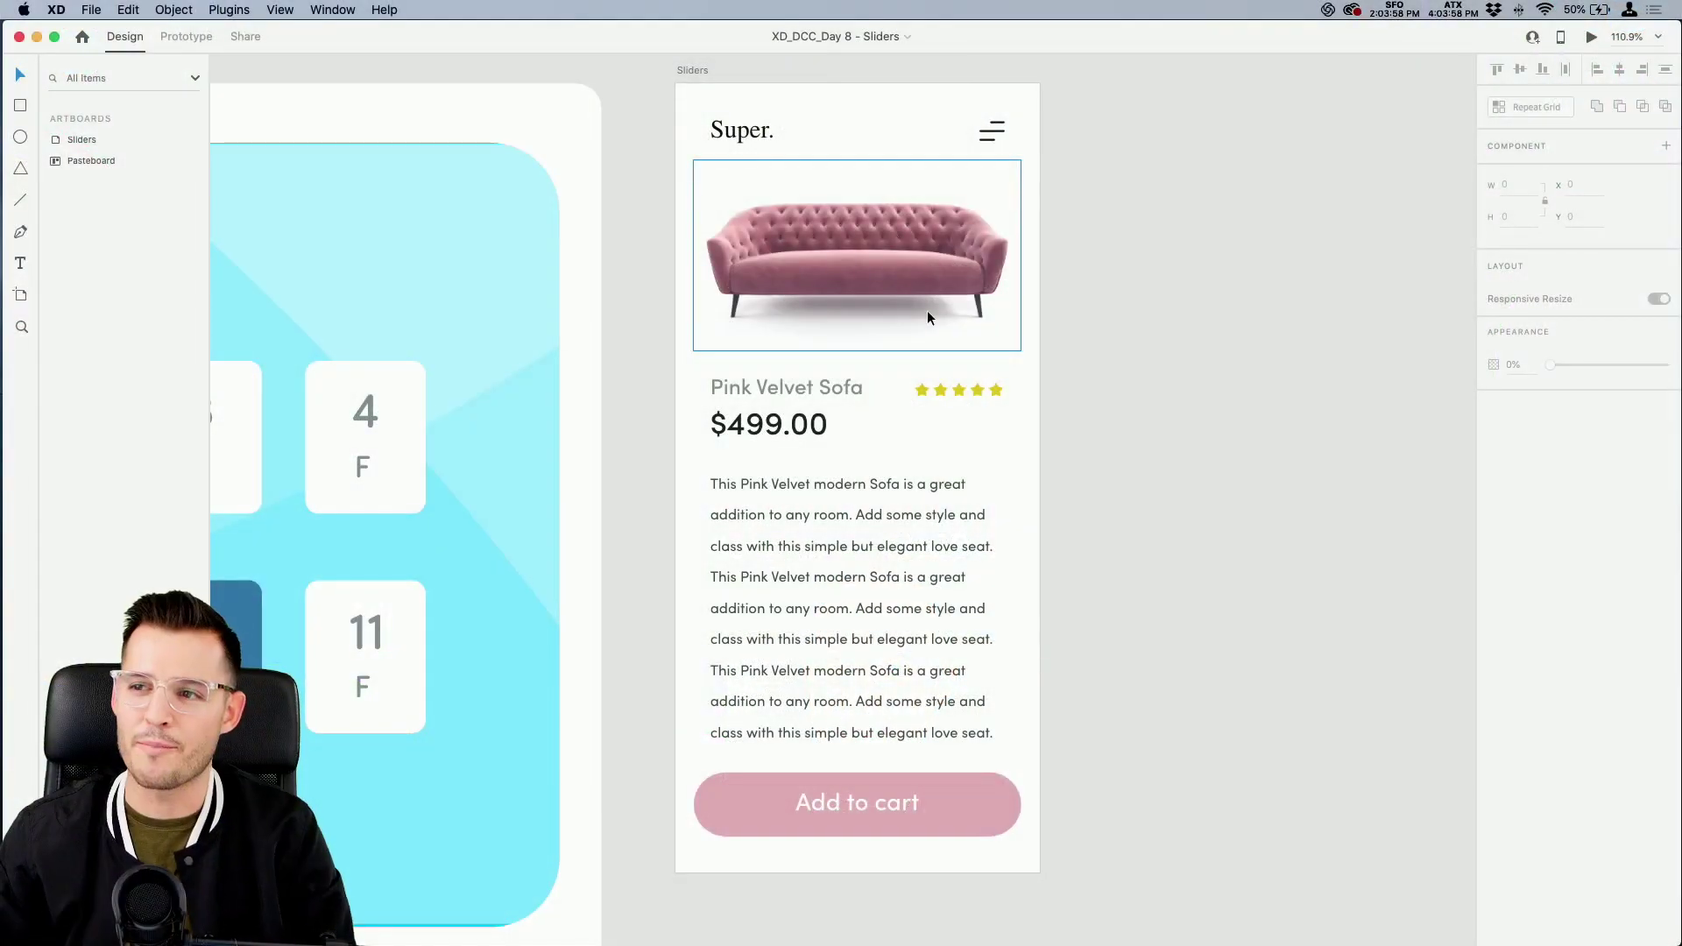
Add a blank iPhone X, XS, 11 Pro artboard, 375 × 812, beside the Sliders artboard
{"action": "scroll", "coordinate": [1243, 343], "scroll_direction": "right", "scroll_amount": 2}
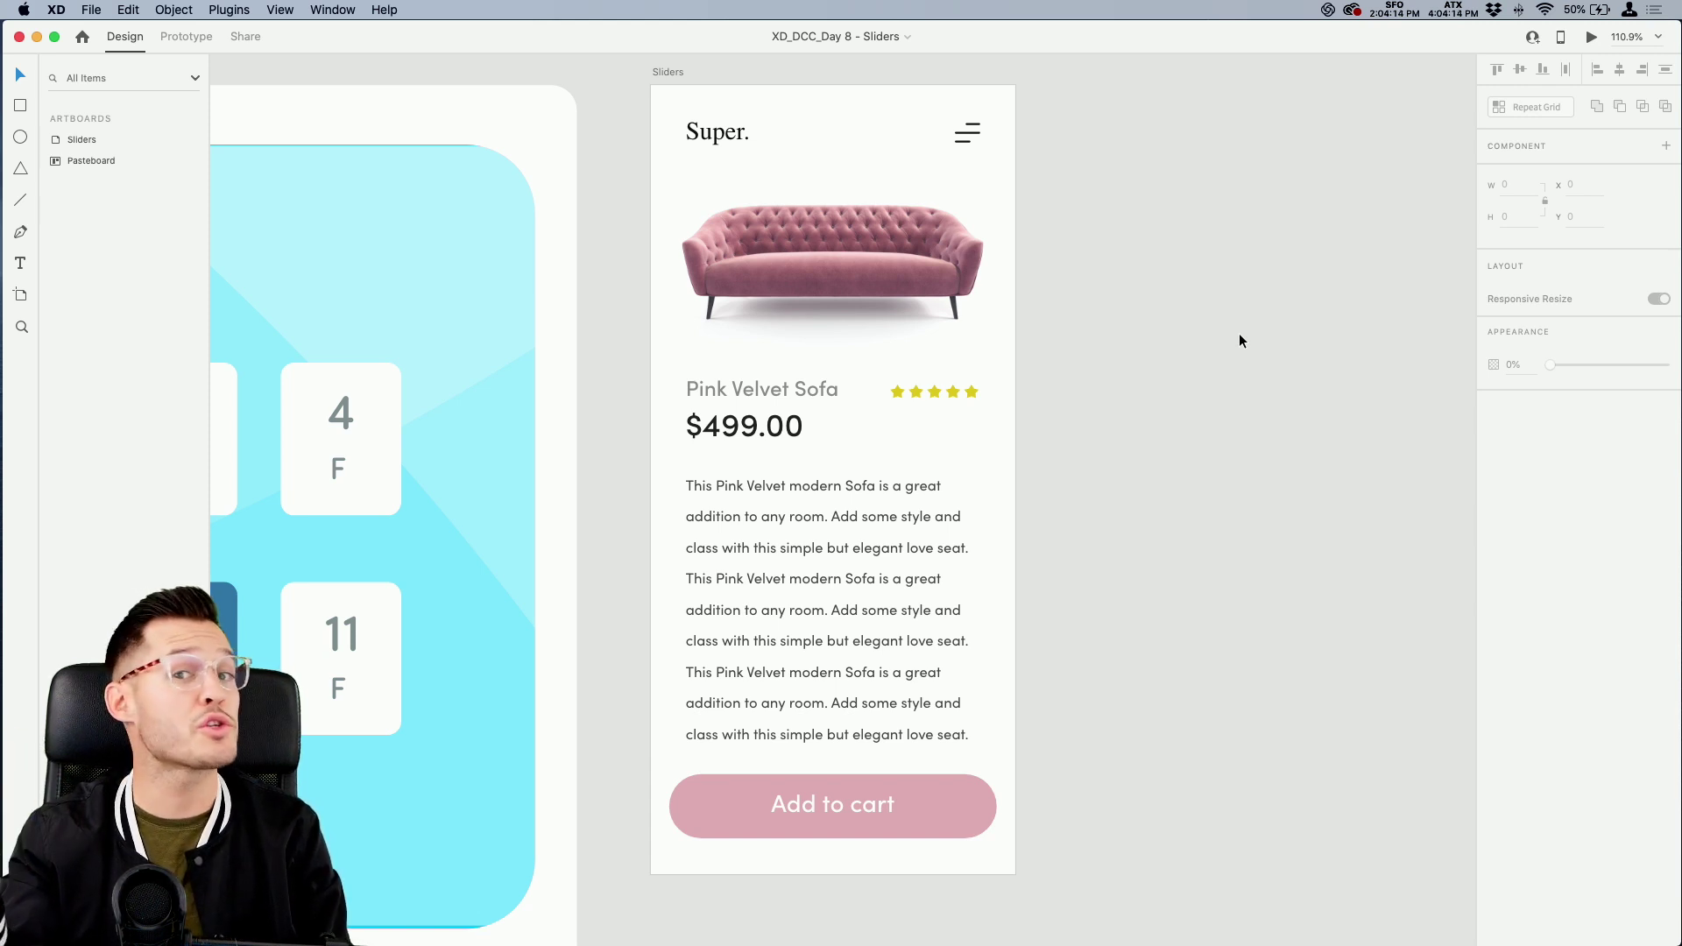
{"action": "left_click", "coordinate": [969, 140]}
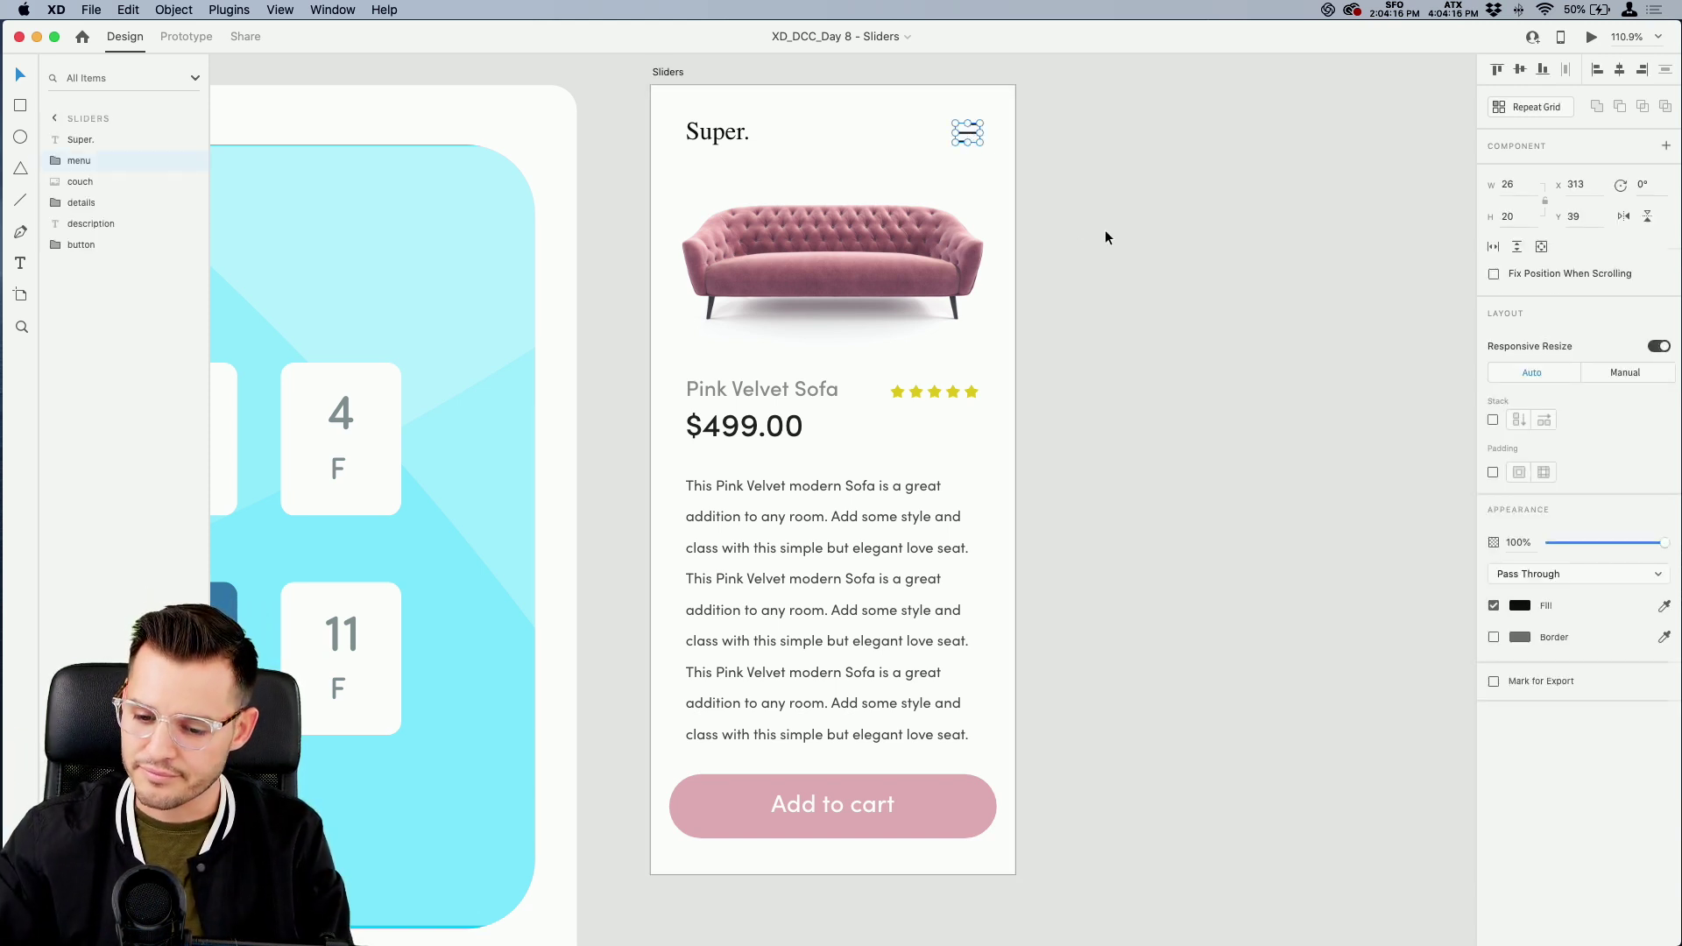
{"action": "left_click", "coordinate": [1106, 234]}
{"action": "scroll", "coordinate": [1083, 255], "scroll_direction": "right", "scroll_amount": 3}
{"action": "scroll", "coordinate": [1181, 216], "scroll_direction": "right", "scroll_amount": 2}
{"action": "scroll", "coordinate": [1174, 224], "scroll_direction": "up", "scroll_amount": 1}
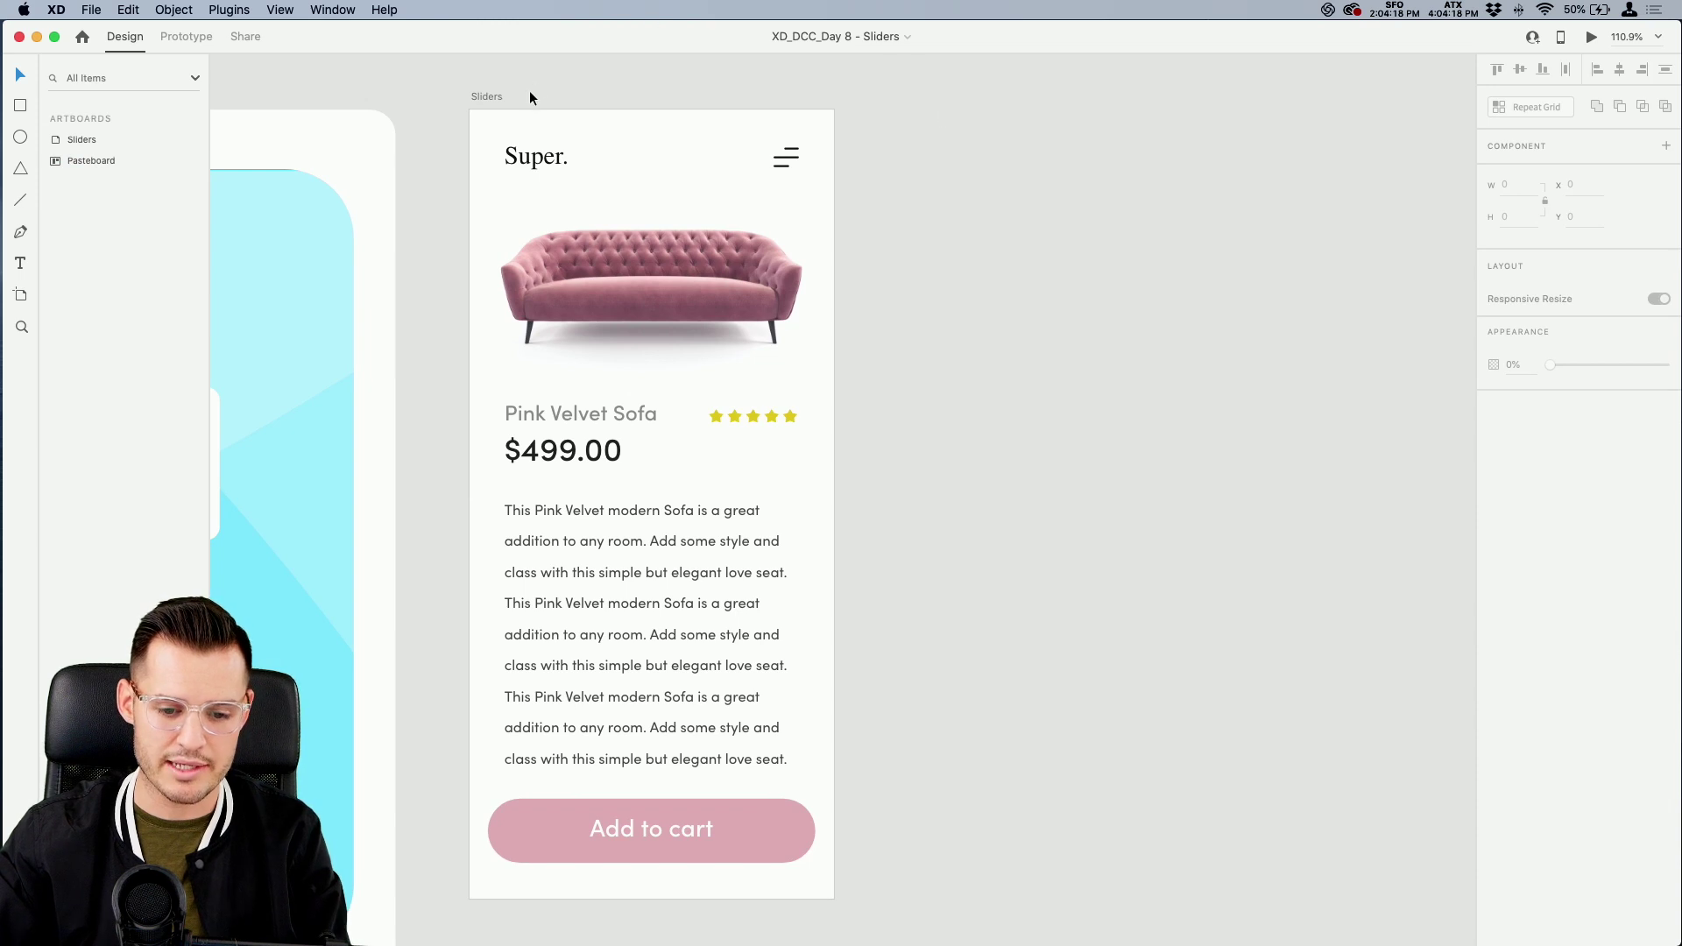
{"action": "left_click", "coordinate": [490, 96]}
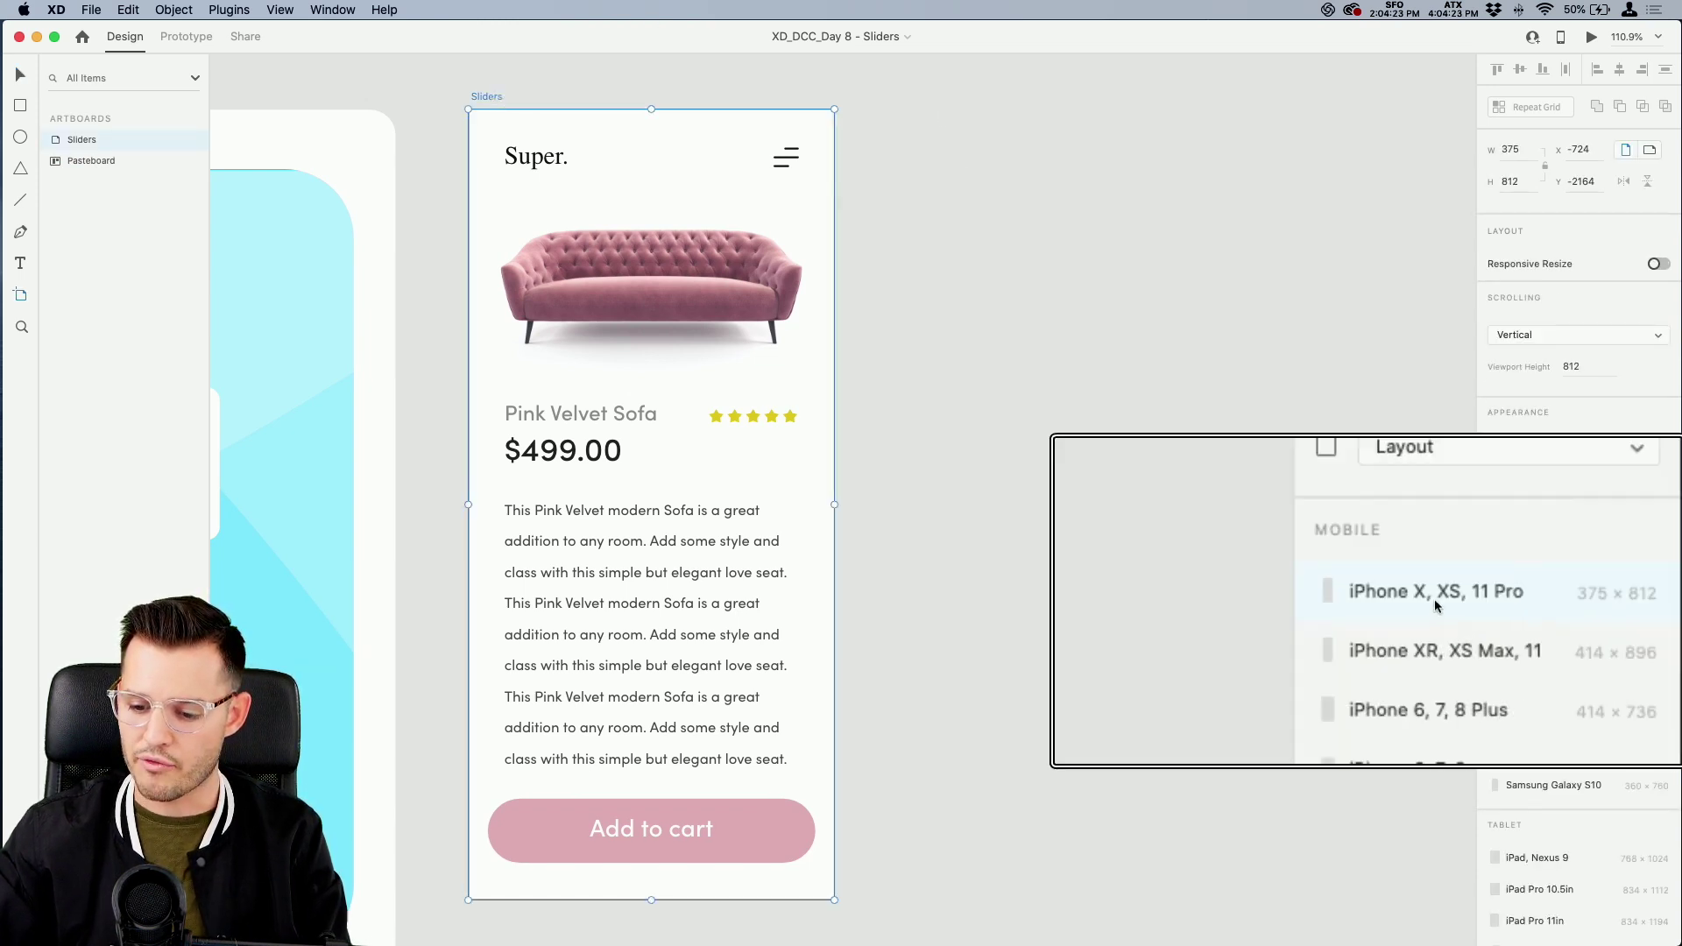
{"action": "left_click", "coordinate": [1545, 601]}
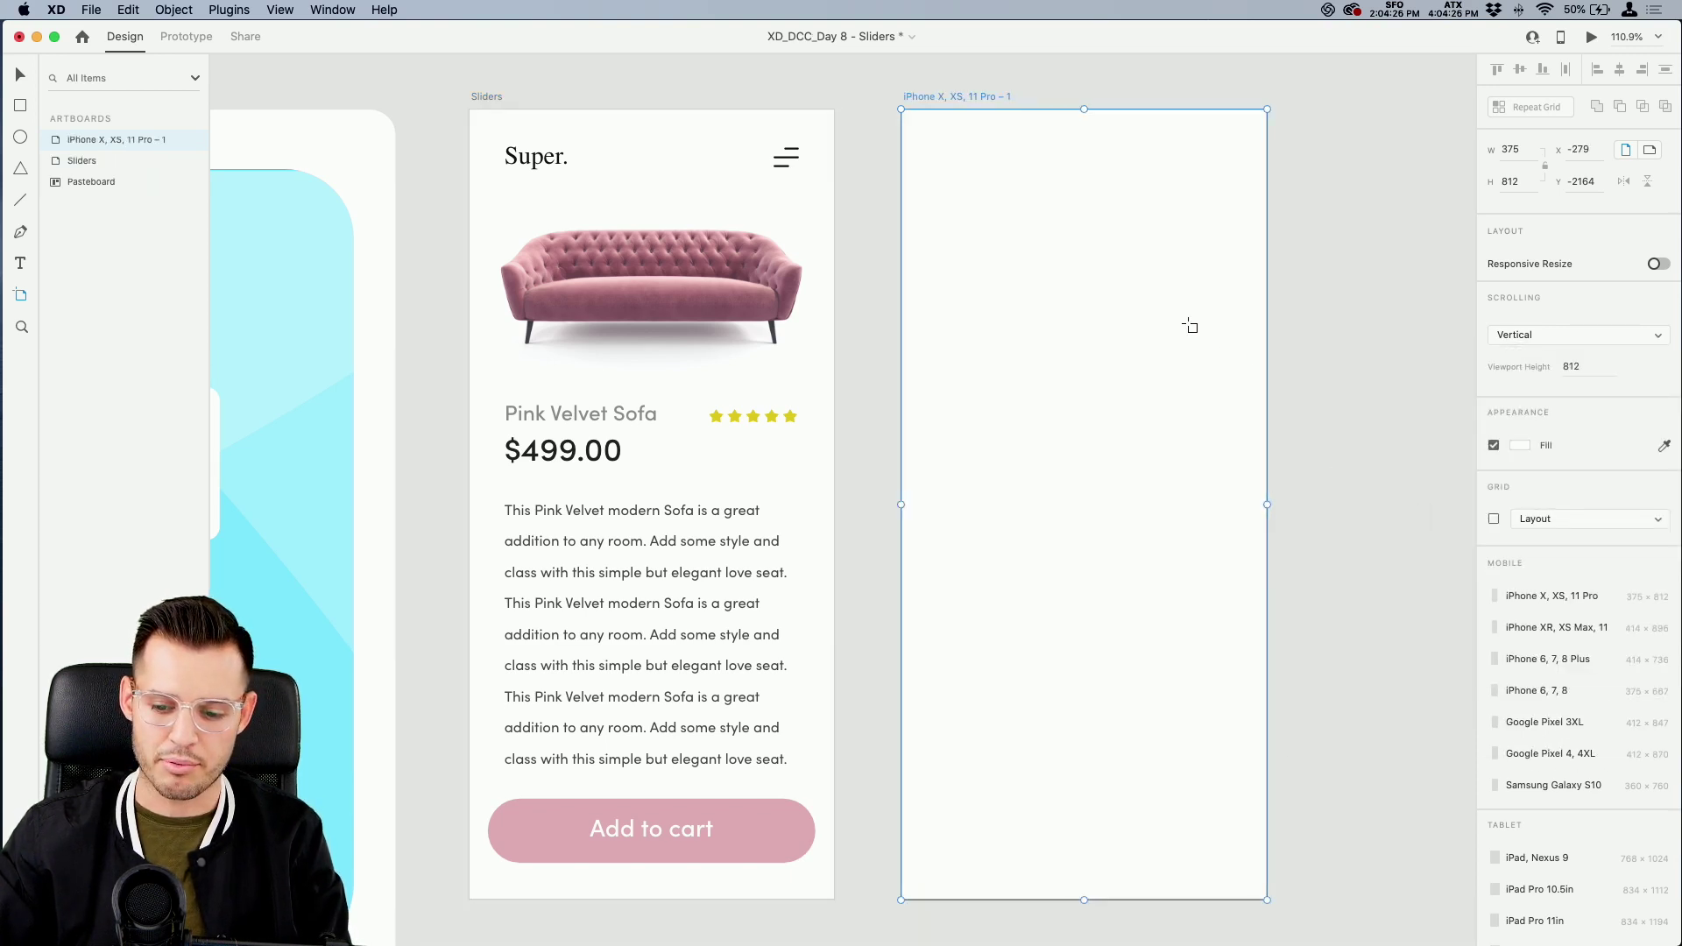
{"action": "key", "text": "v"}
Rename the new iPhone artboard as overlay
{"action": "scroll", "coordinate": [1244, 252], "scroll_direction": "right", "scroll_amount": 3}
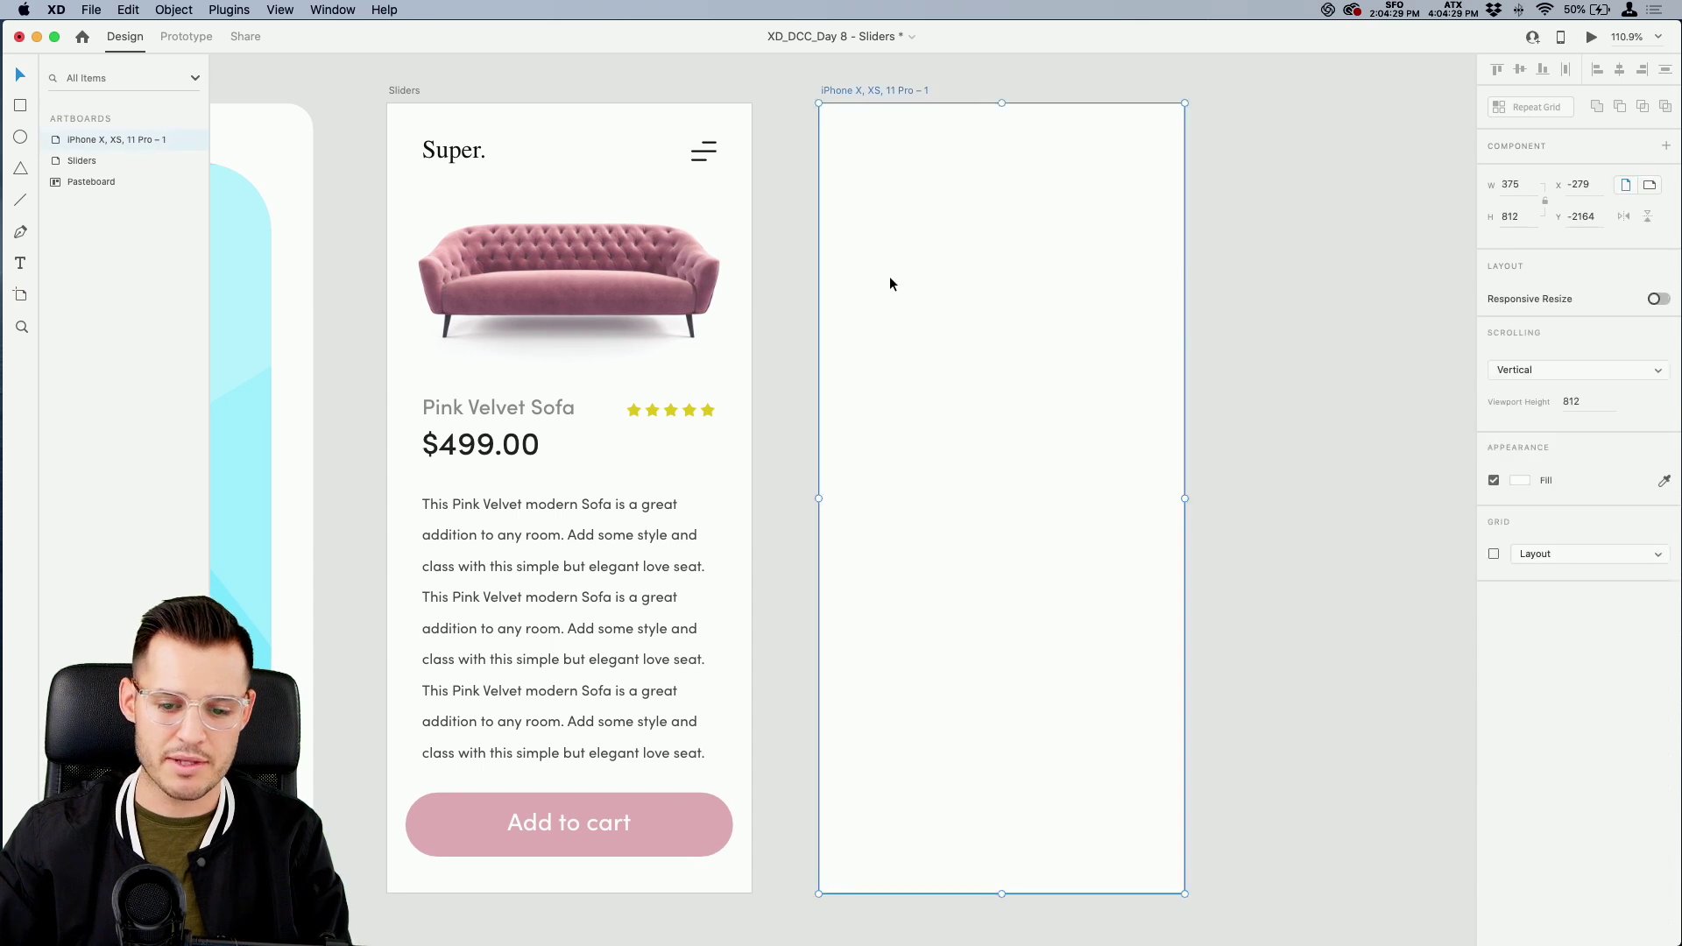
{"action": "double_click", "coordinate": [99, 141]}
{"action": "type", "text": "ove"}
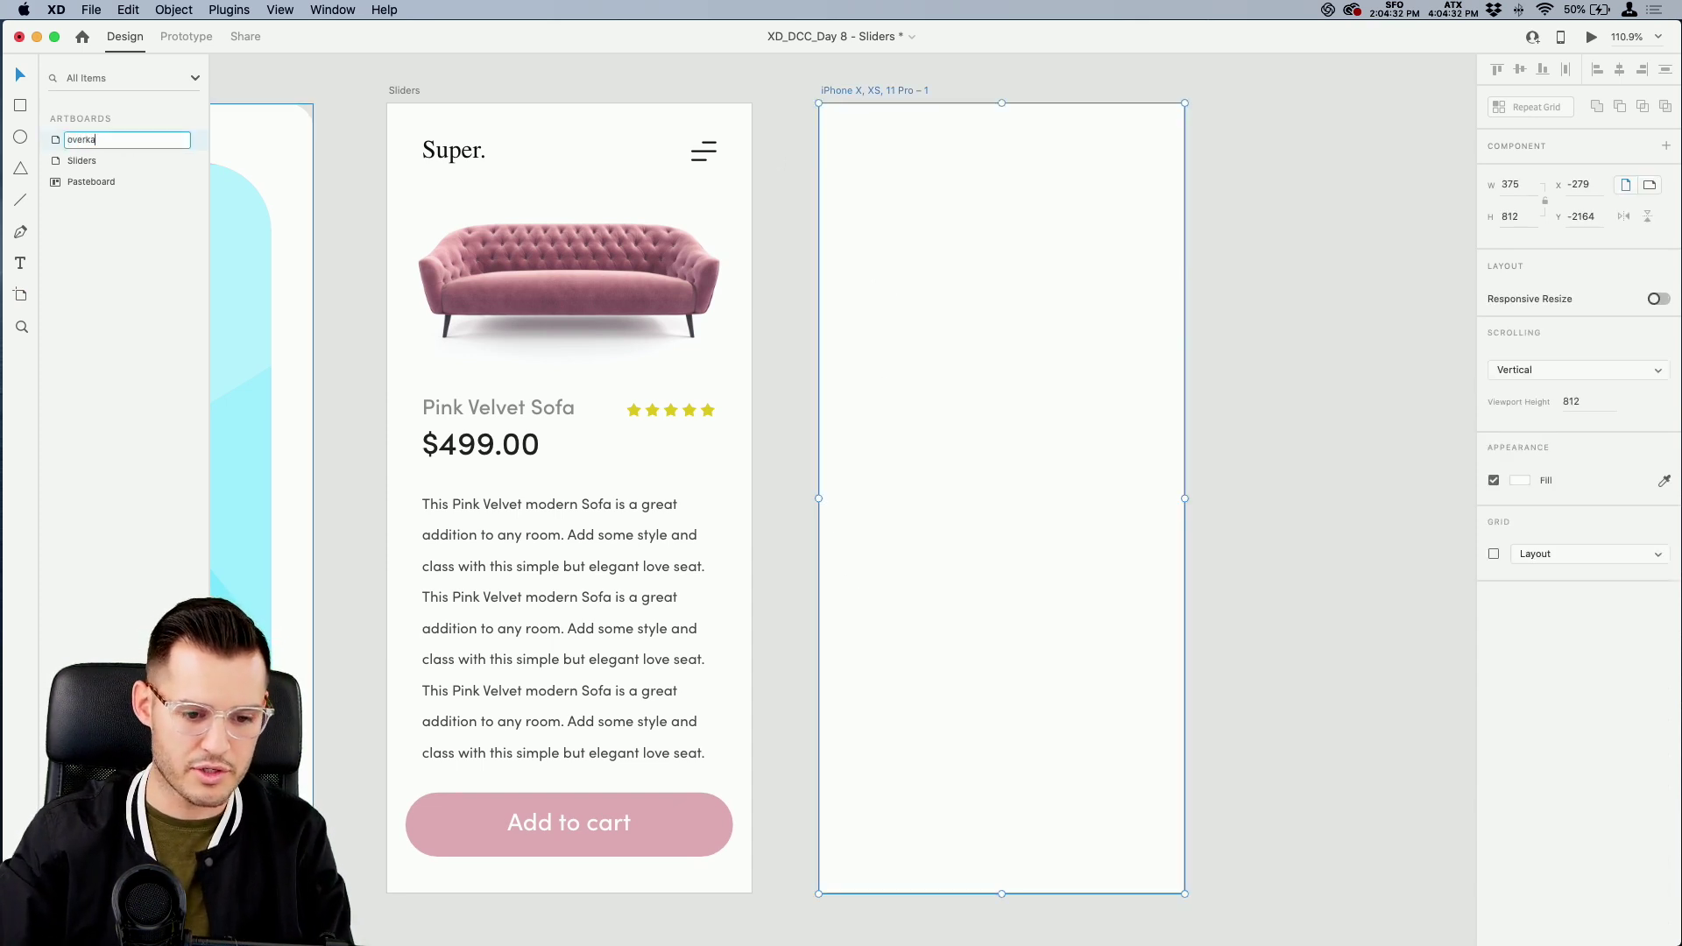
{"action": "type", "text": "rlay"}
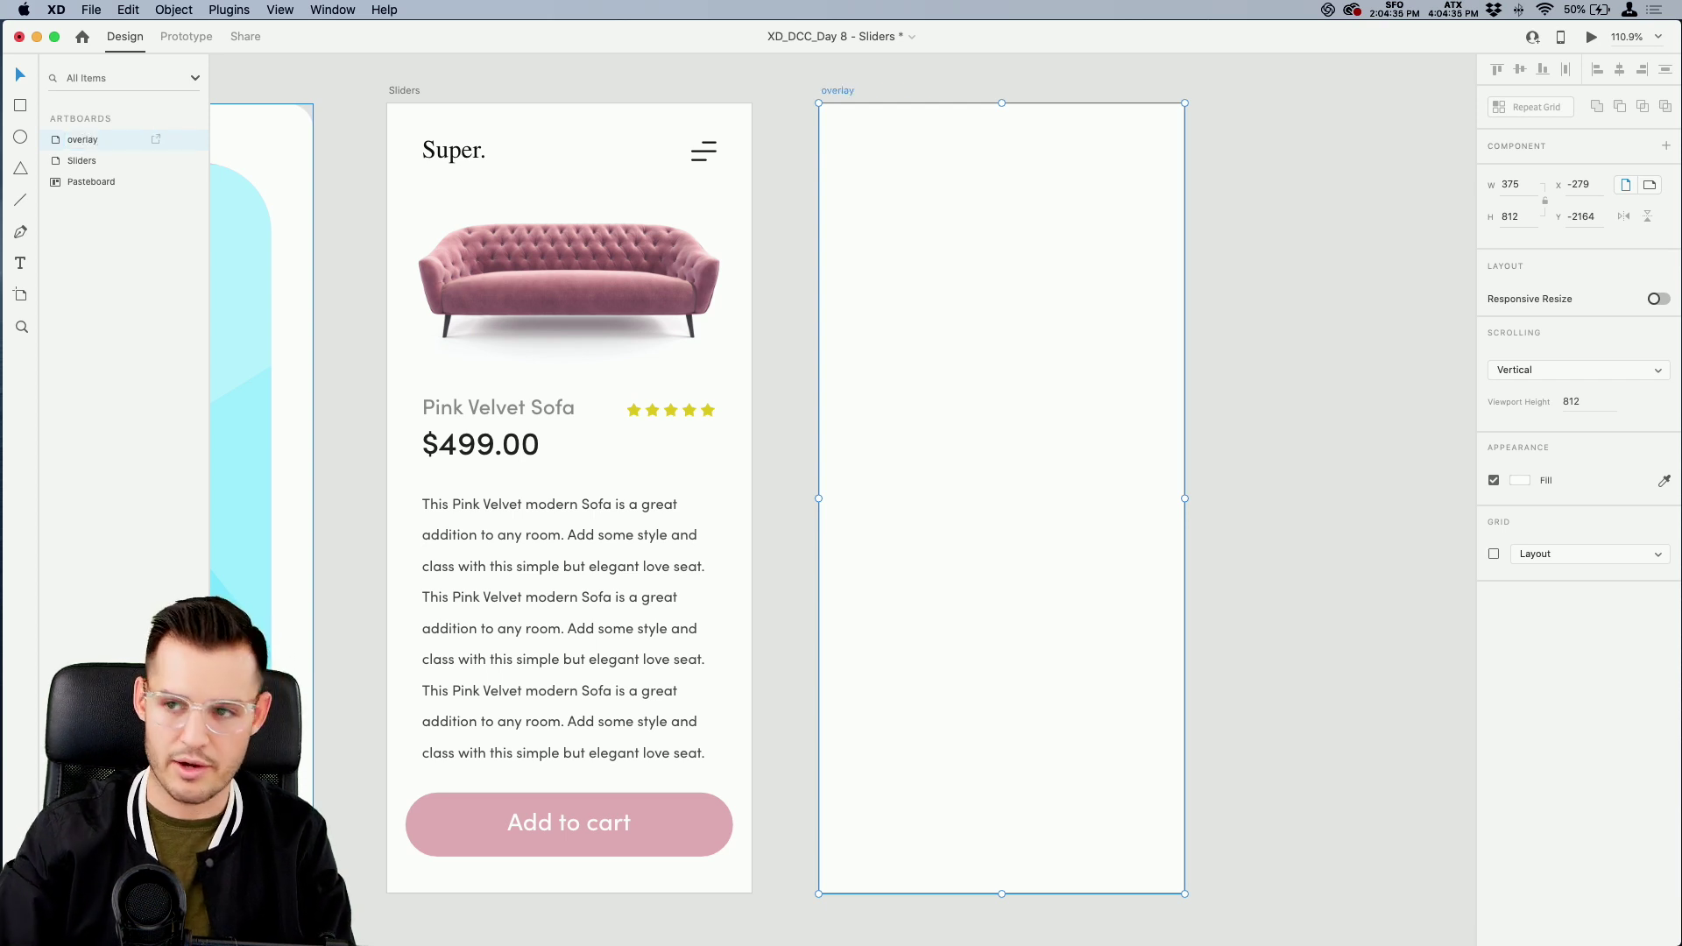
{"action": "key", "text": "Return"}
Narrow the overlay artboard to about 321 wide and draw a 321 × 812 rectangle covering it completely
{"action": "left_click_drag", "start_coordinate": [819, 496], "coordinate": [871, 494]}
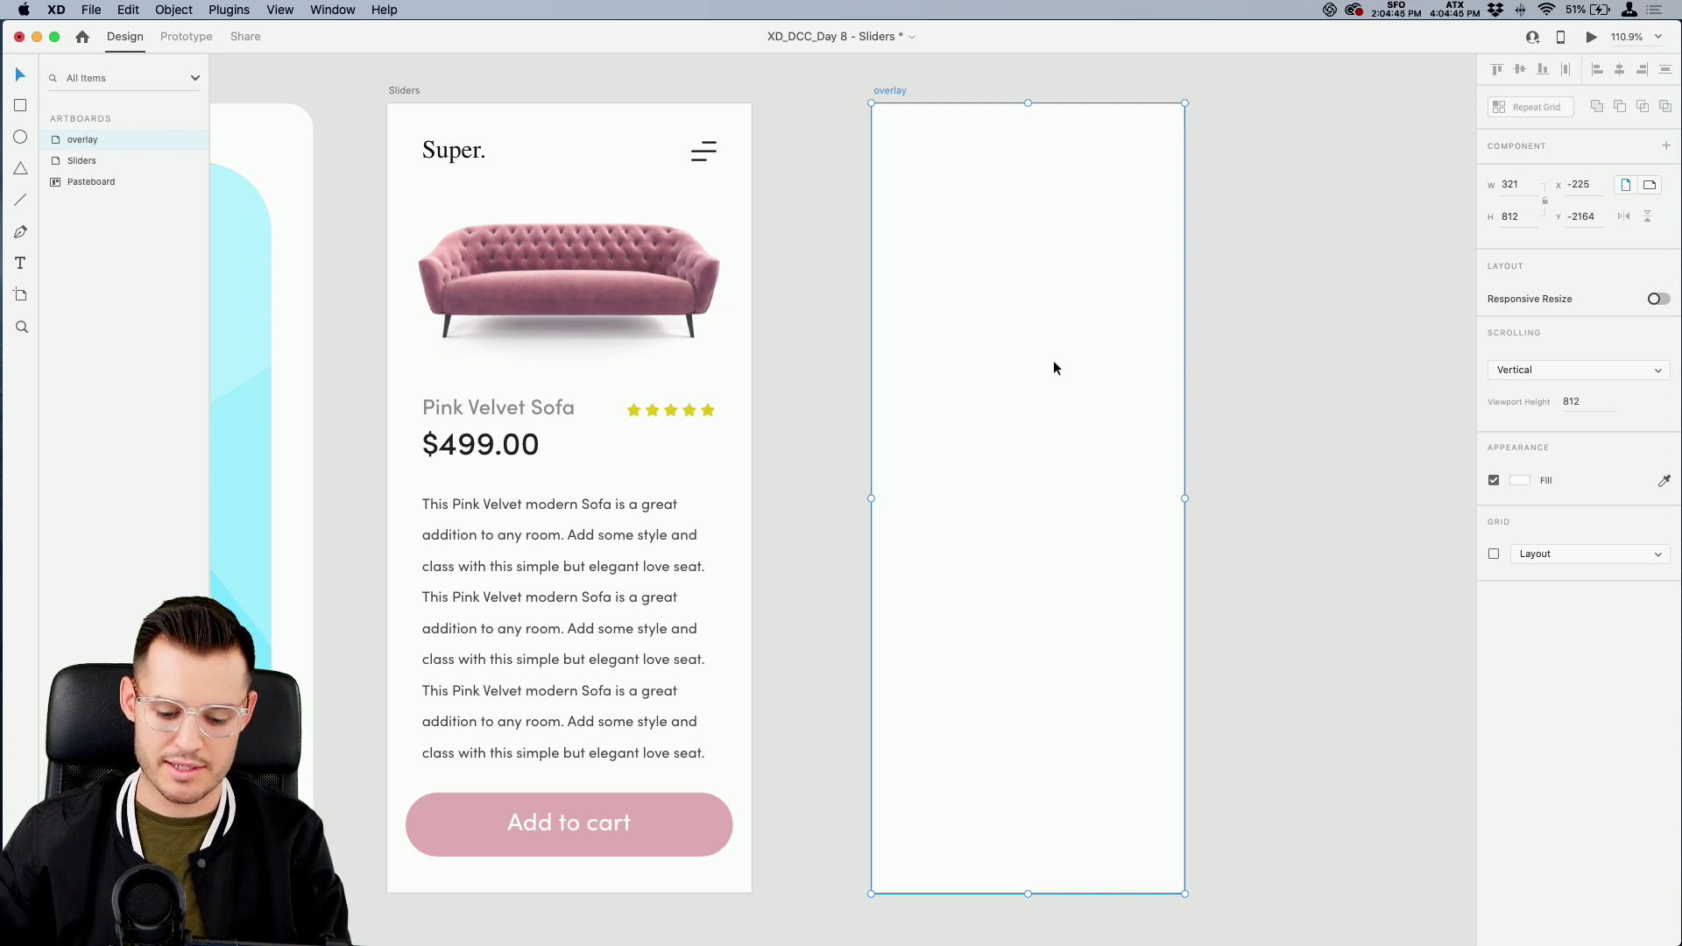
{"action": "left_click_drag", "start_coordinate": [879, 113], "coordinate": [1182, 892]}
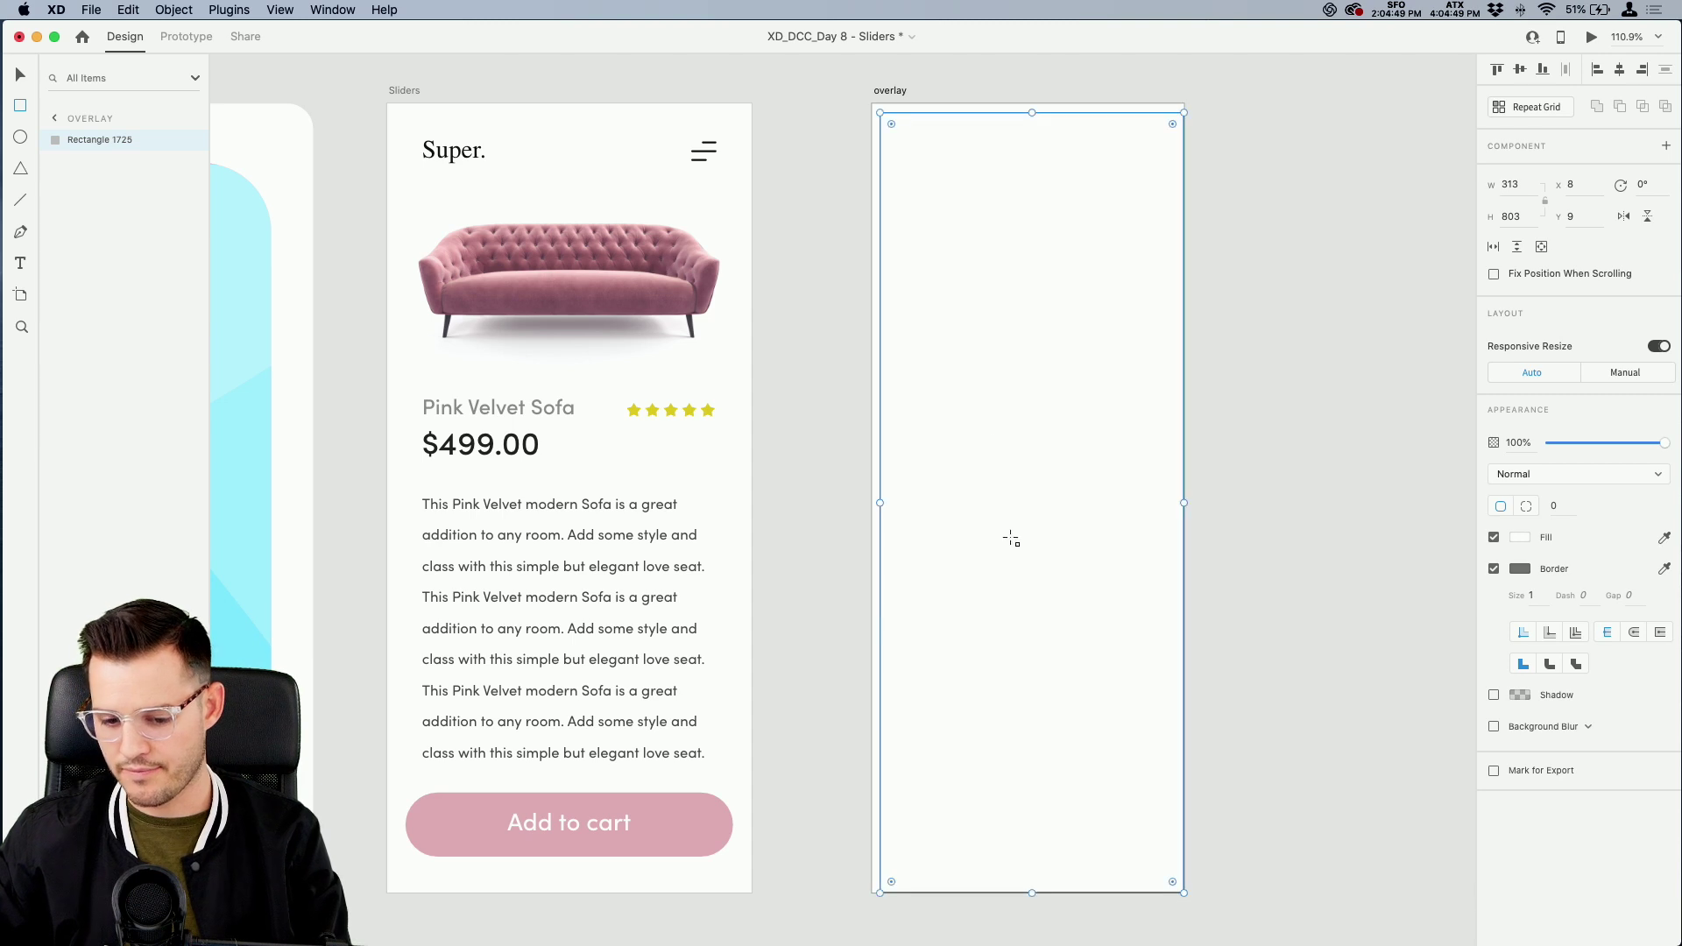
{"action": "left_click_drag", "start_coordinate": [879, 113], "coordinate": [872, 103]}
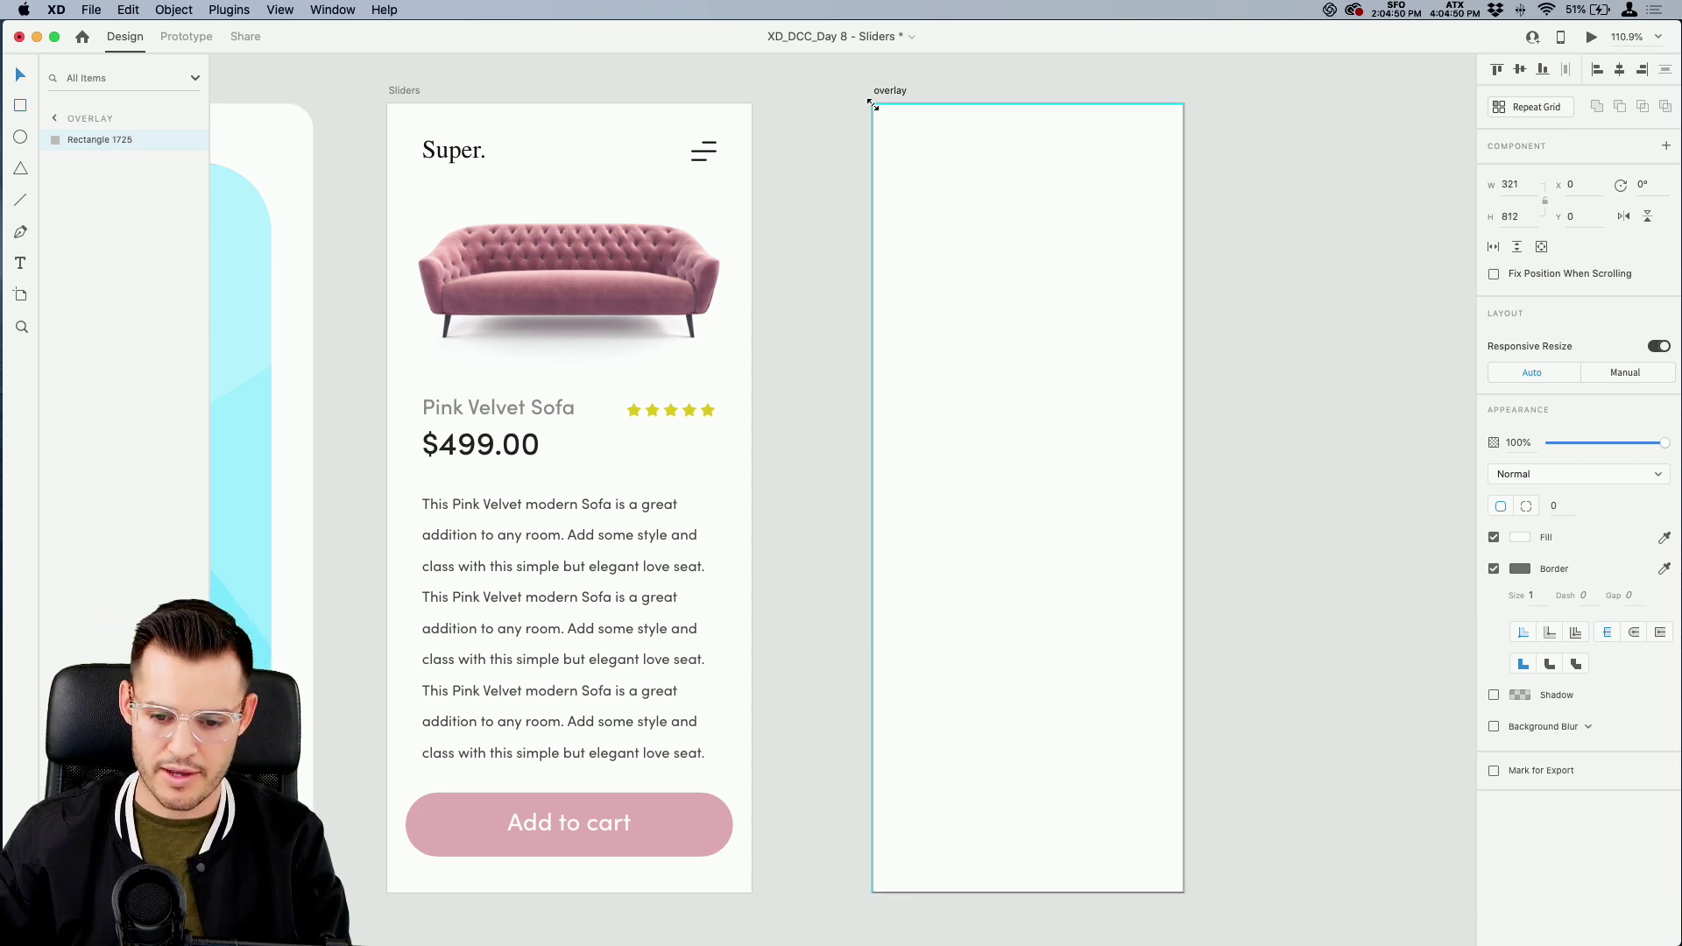
Remove the rectangle's border, fill it with black and lower its opacity to 75%
{"action": "left_click", "coordinate": [1494, 568]}
{"action": "left_click", "coordinate": [1520, 536]}
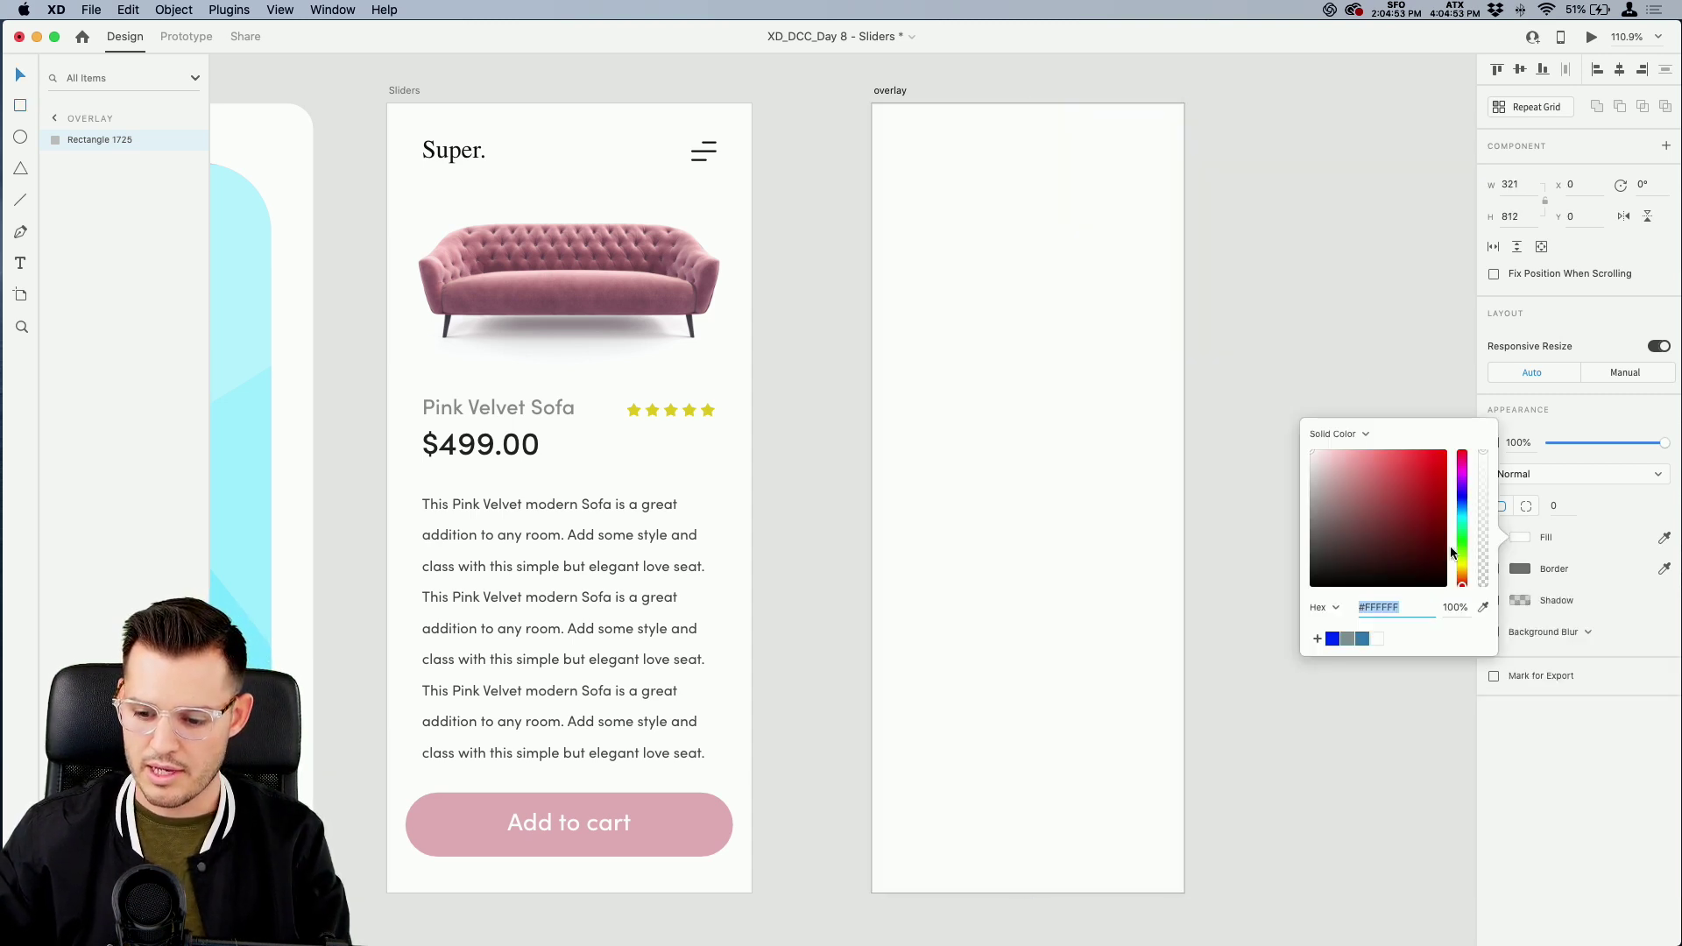
{"action": "left_click_drag", "start_coordinate": [1354, 556], "coordinate": [1227, 689]}
{"action": "left_click", "coordinate": [1640, 444]}
{"action": "left_click_drag", "start_coordinate": [1641, 448], "coordinate": [1636, 446]}
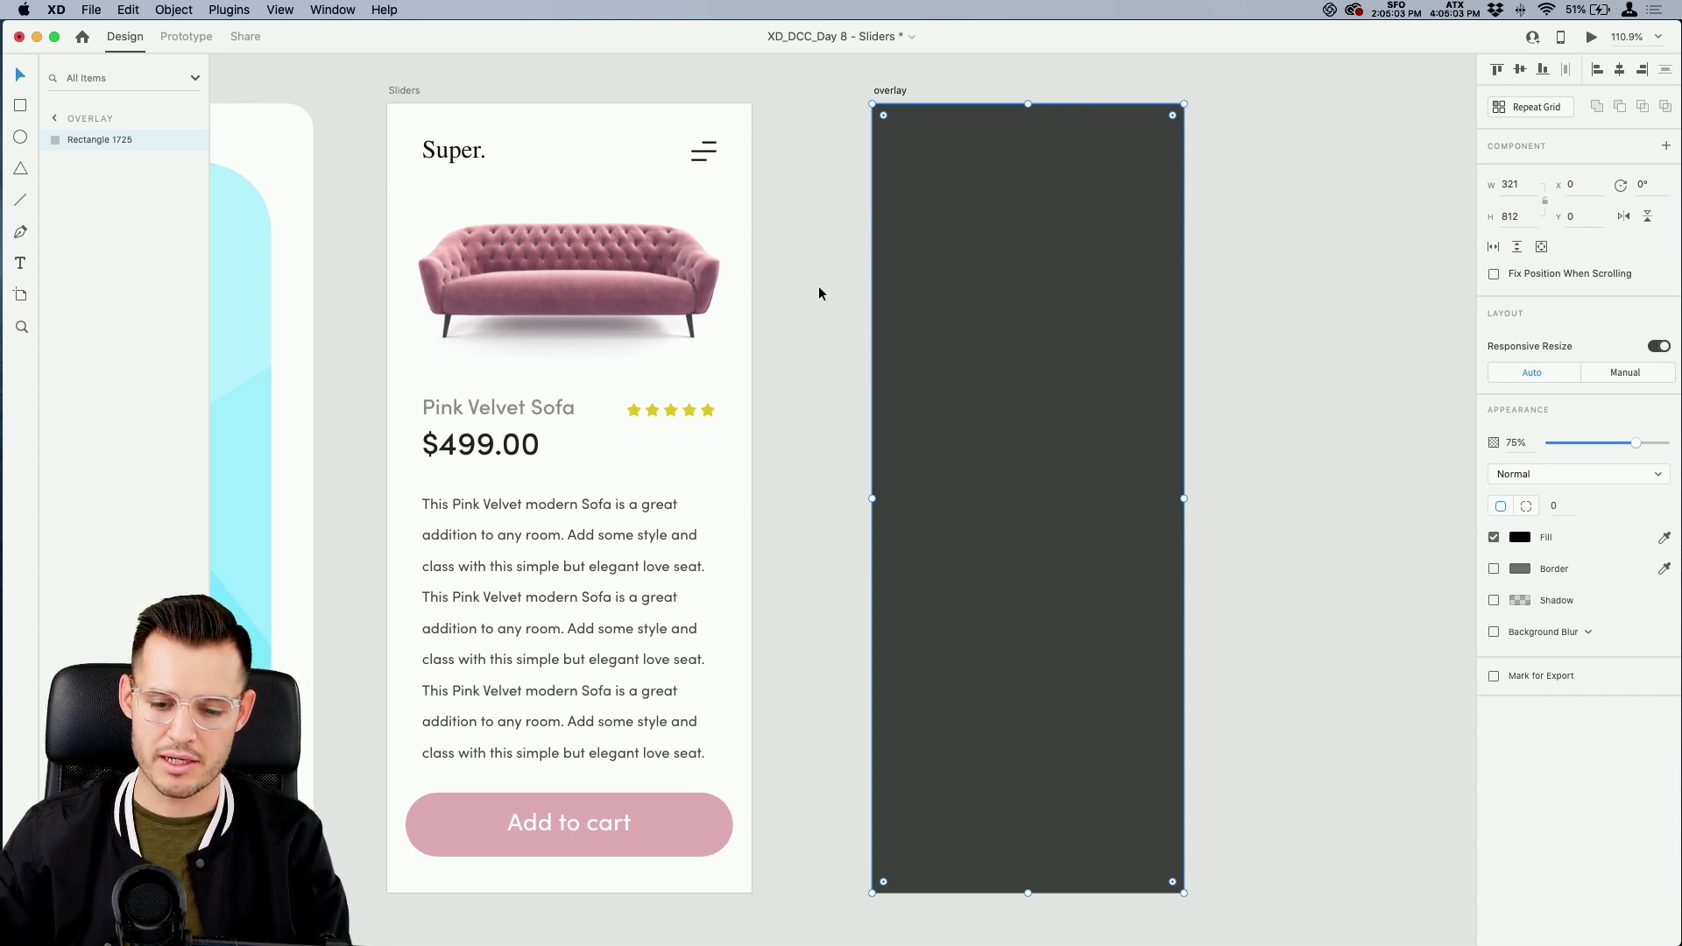
Set the overlay artboard's width to 375 and extend the dark rectangle to cover the full artboard
{"action": "left_click", "coordinate": [411, 92]}
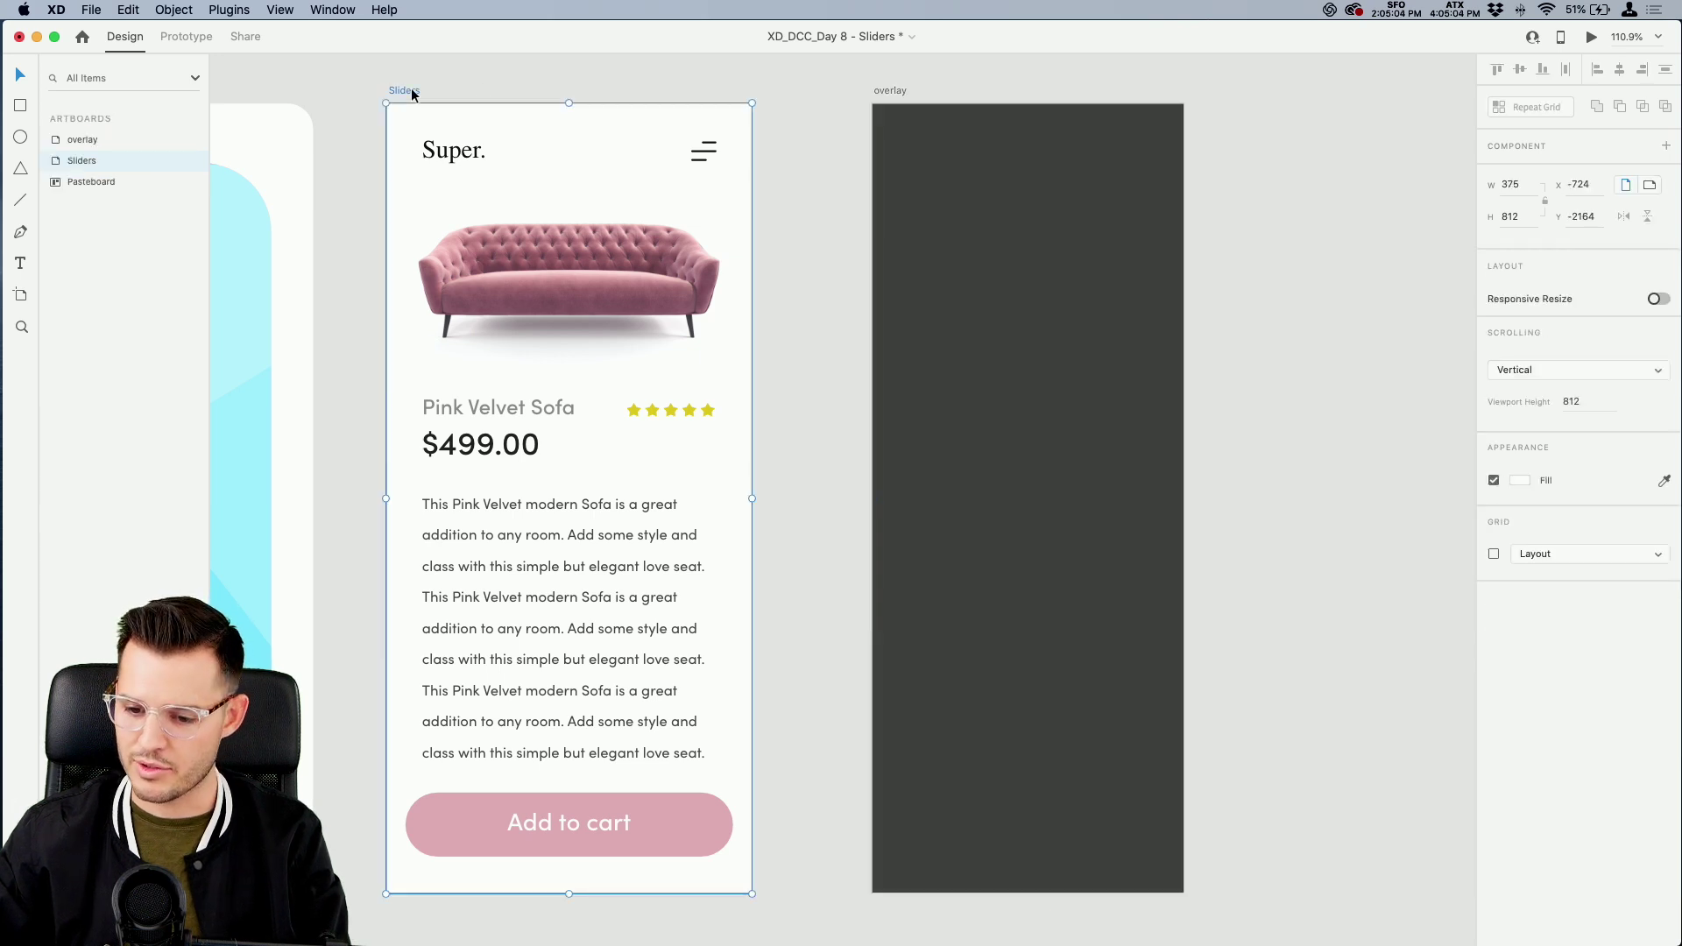
{"action": "left_click", "coordinate": [896, 91]}
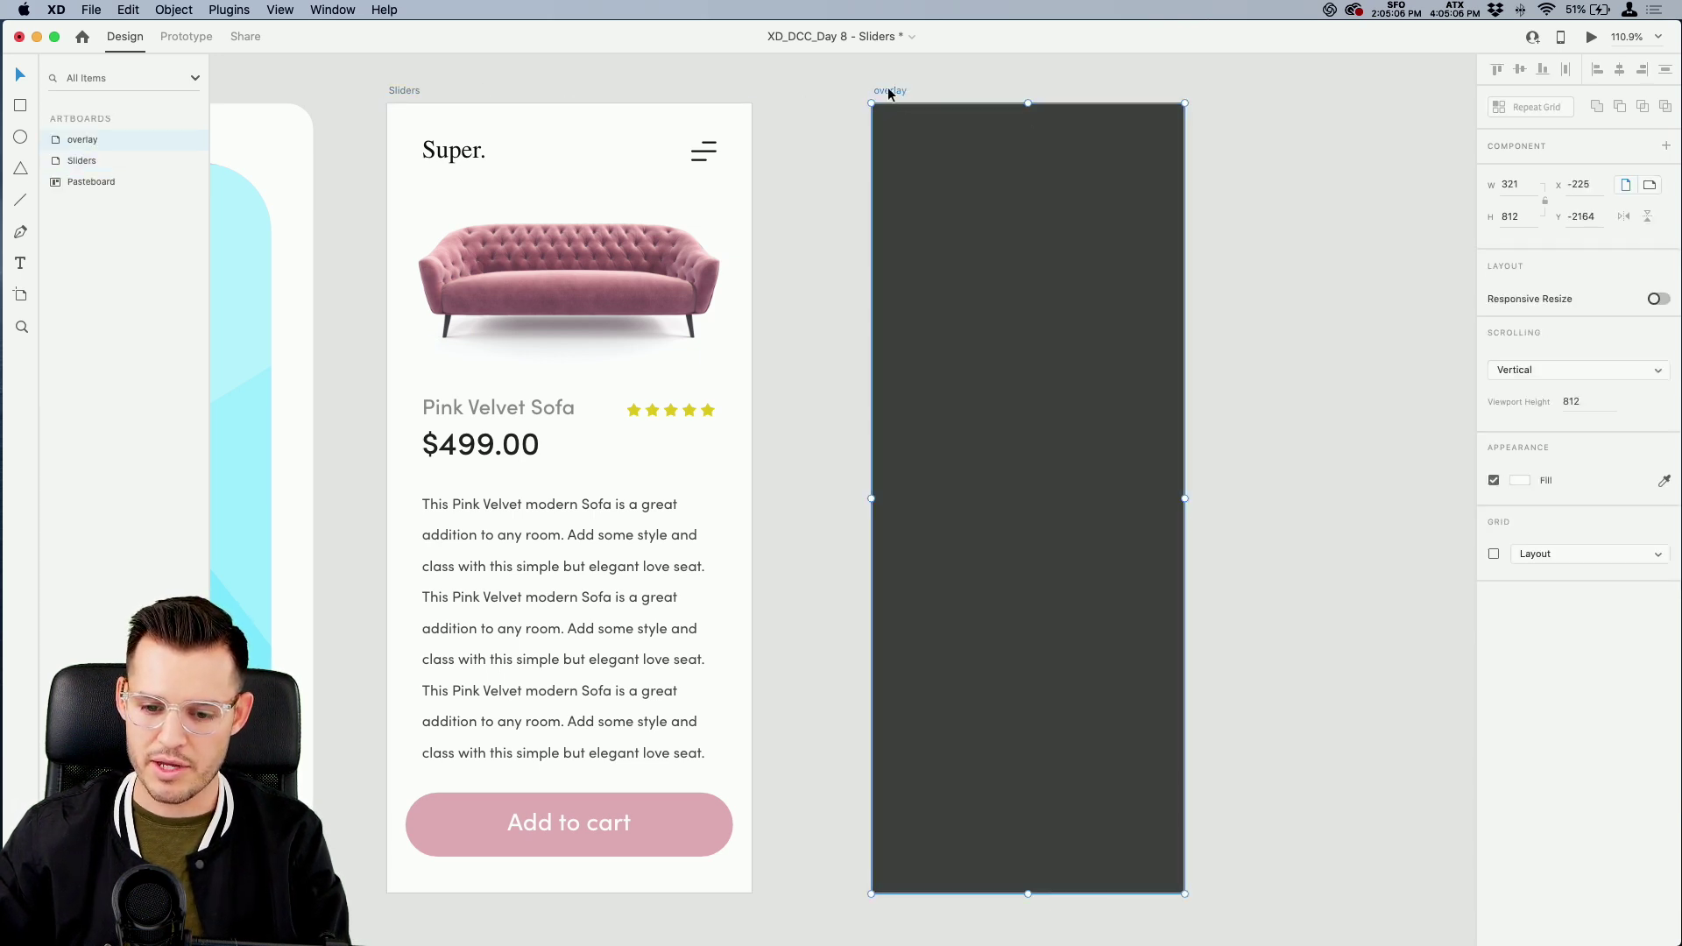
{"action": "left_click", "coordinate": [1527, 185]}
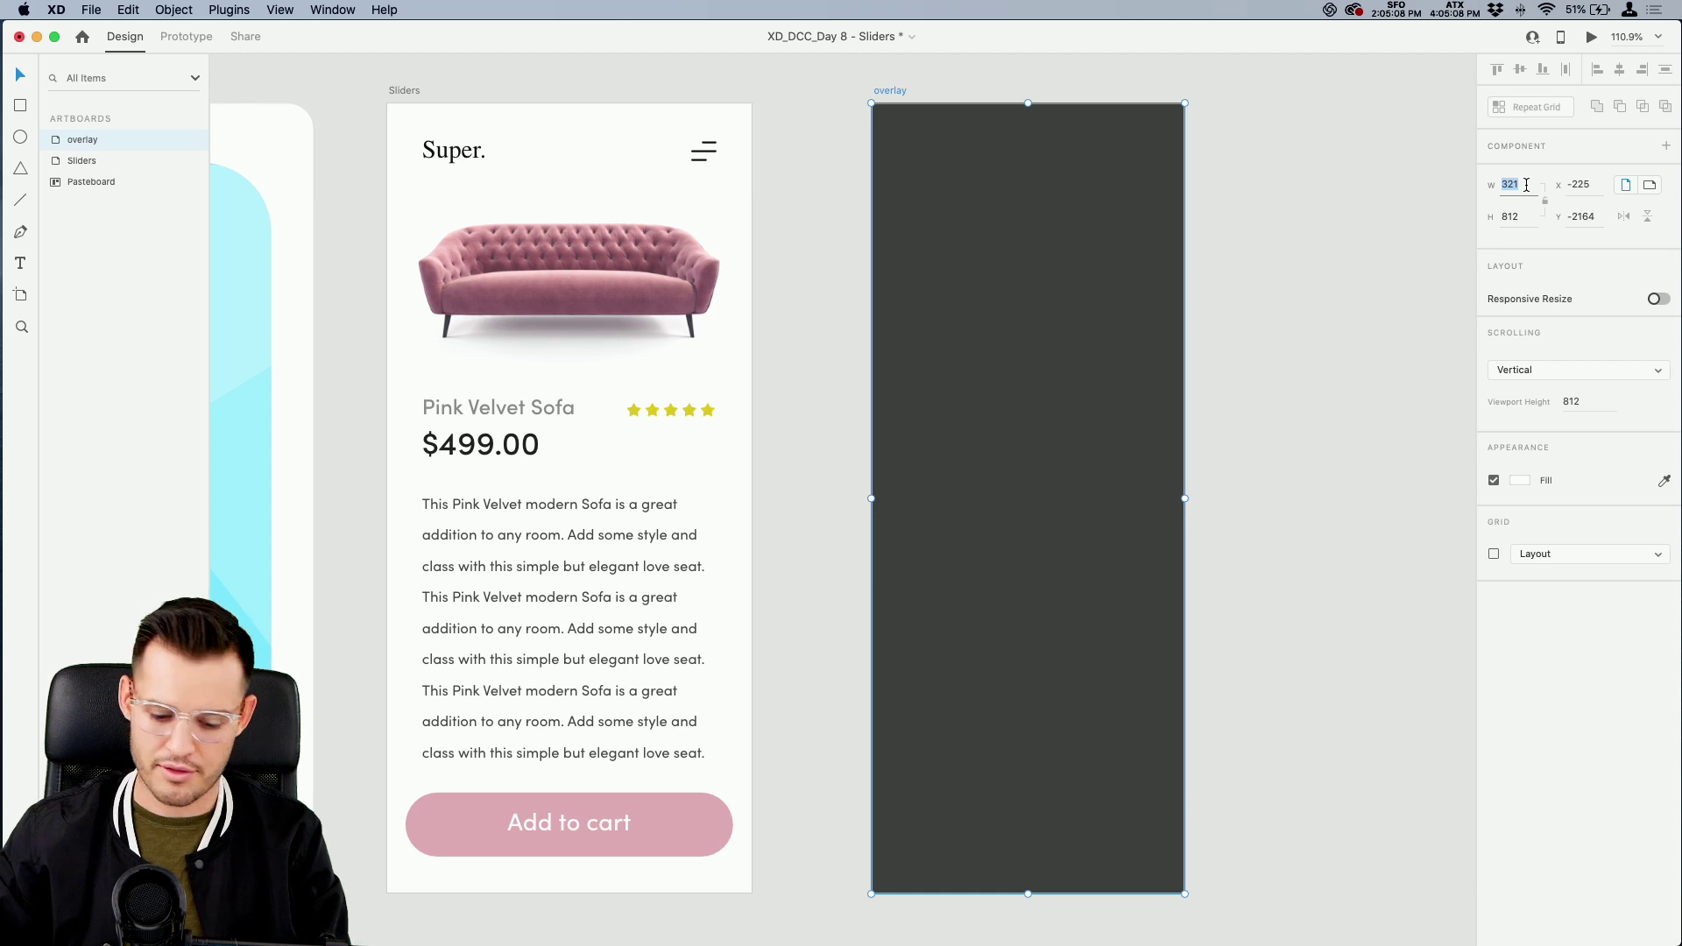
{"action": "type", "text": "375"}
{"action": "key", "text": "Tab"}
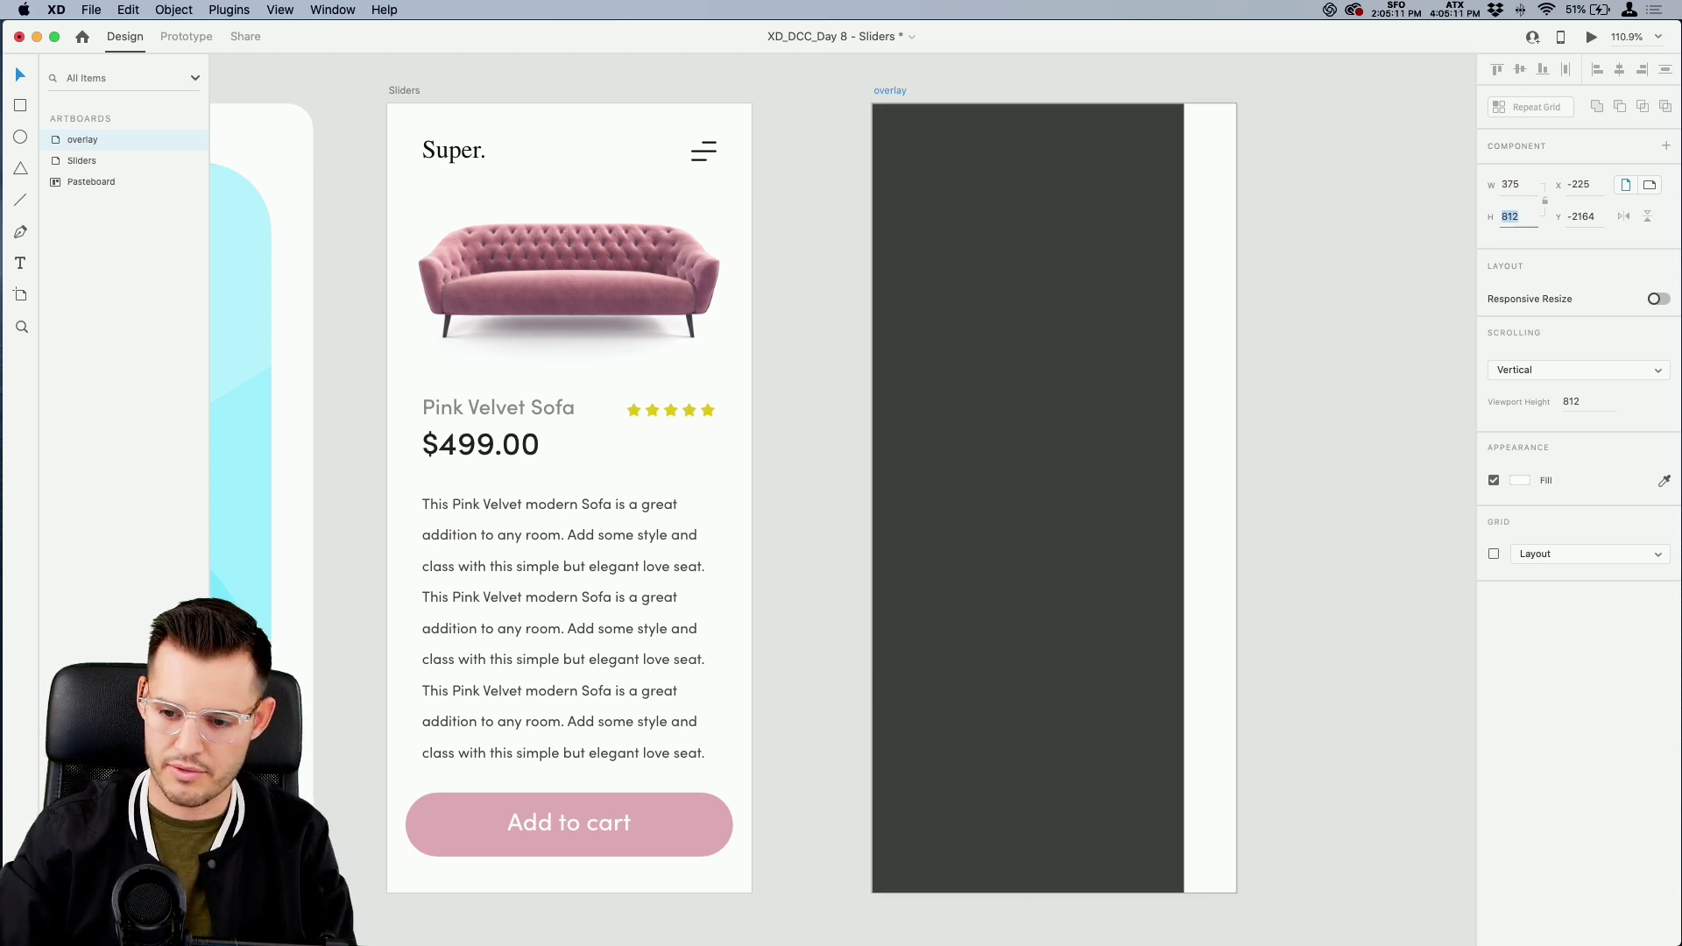
{"action": "left_click_drag", "start_coordinate": [1120, 296], "coordinate": [1160, 296]}
Duplicate the dark rectangle, narrow the copy to 311 wide at X 64, and make it solid white at full opacity
{"action": "mouse_move", "coordinate": [926, 498]}
{"action": "left_mouse_down"}
{"action": "mouse_move", "coordinate": [874, 506]}
{"action": "mouse_move", "coordinate": [934, 498]}
{"action": "left_mouse_up"}
{"action": "key", "text": "super+d"}
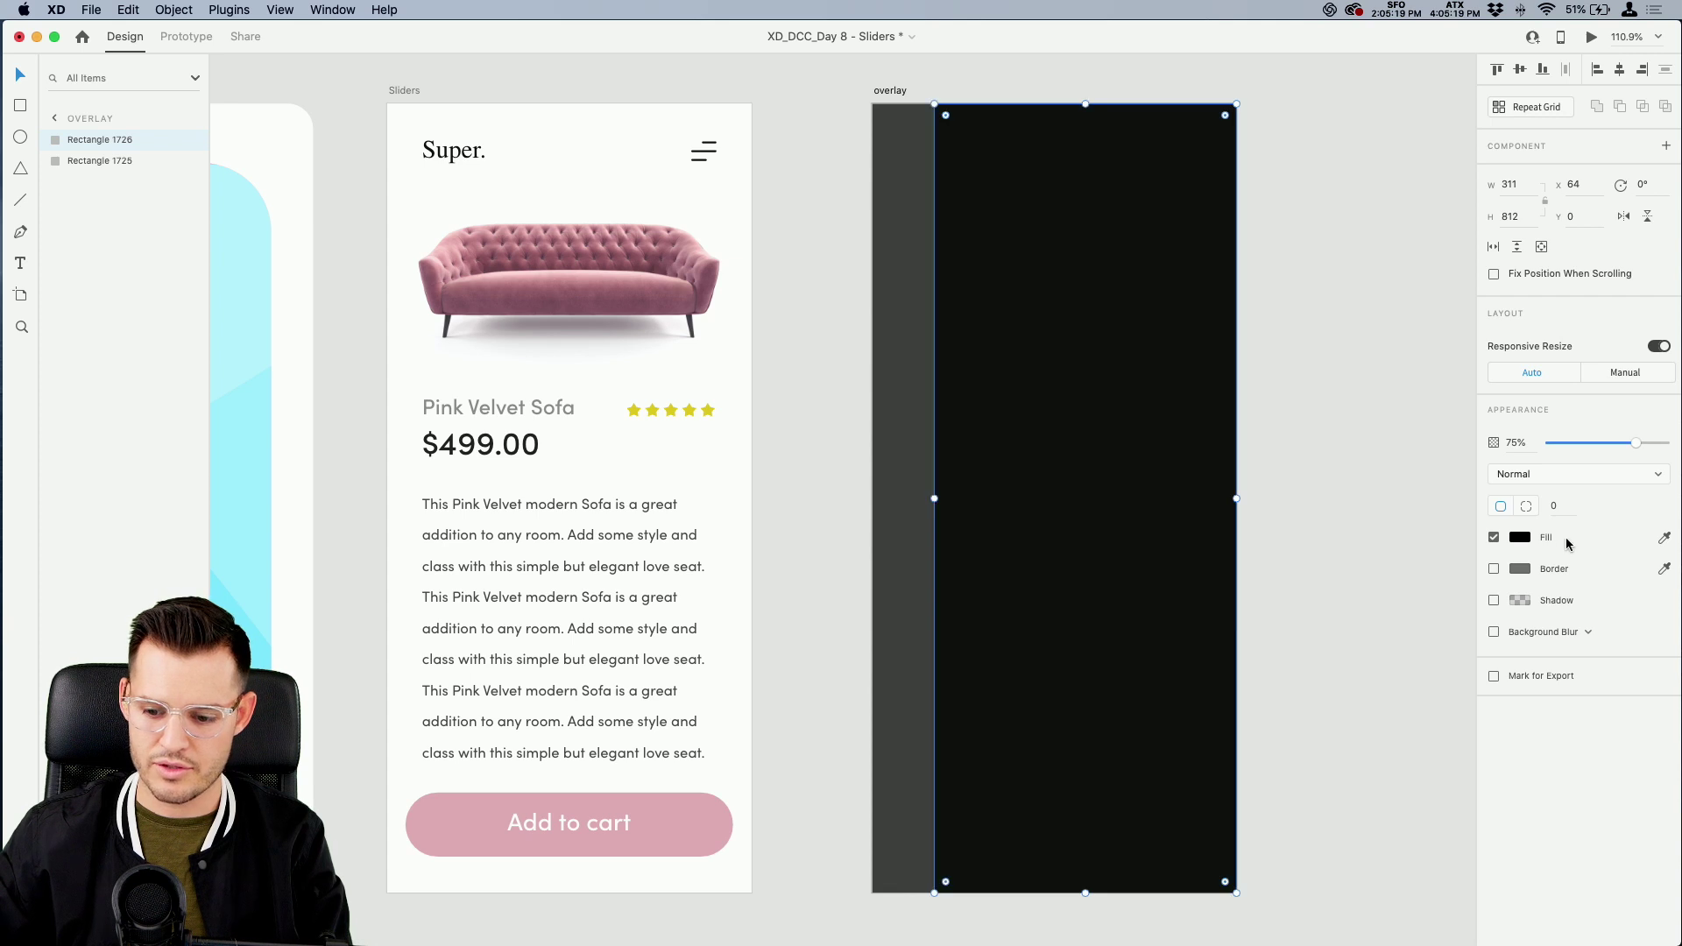
{"action": "left_click", "coordinate": [1521, 539]}
{"action": "left_click_drag", "start_coordinate": [1373, 560], "coordinate": [1205, 339]}
{"action": "left_click_drag", "start_coordinate": [1637, 444], "coordinate": [1674, 450]}
{"action": "left_click", "coordinate": [1350, 427]}
Prototype a Tap interaction from the header's menu icon to the overlay artboard, using the Overlay action type
{"action": "left_click", "coordinate": [877, 86]}
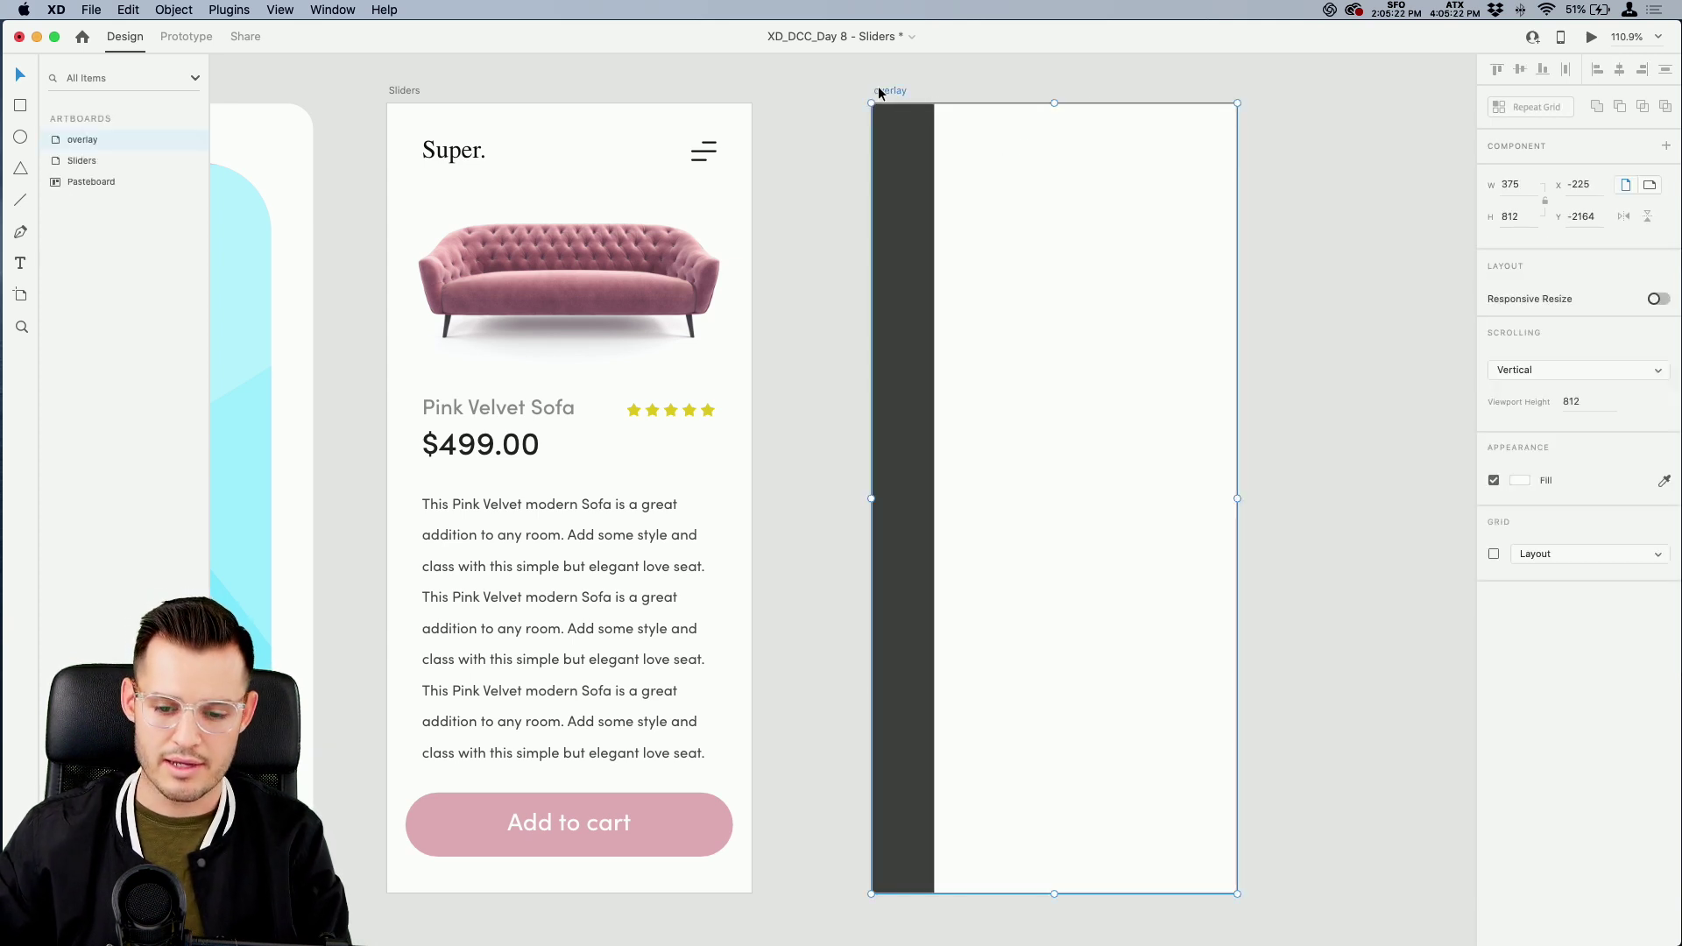
{"action": "left_click", "coordinate": [184, 36]}
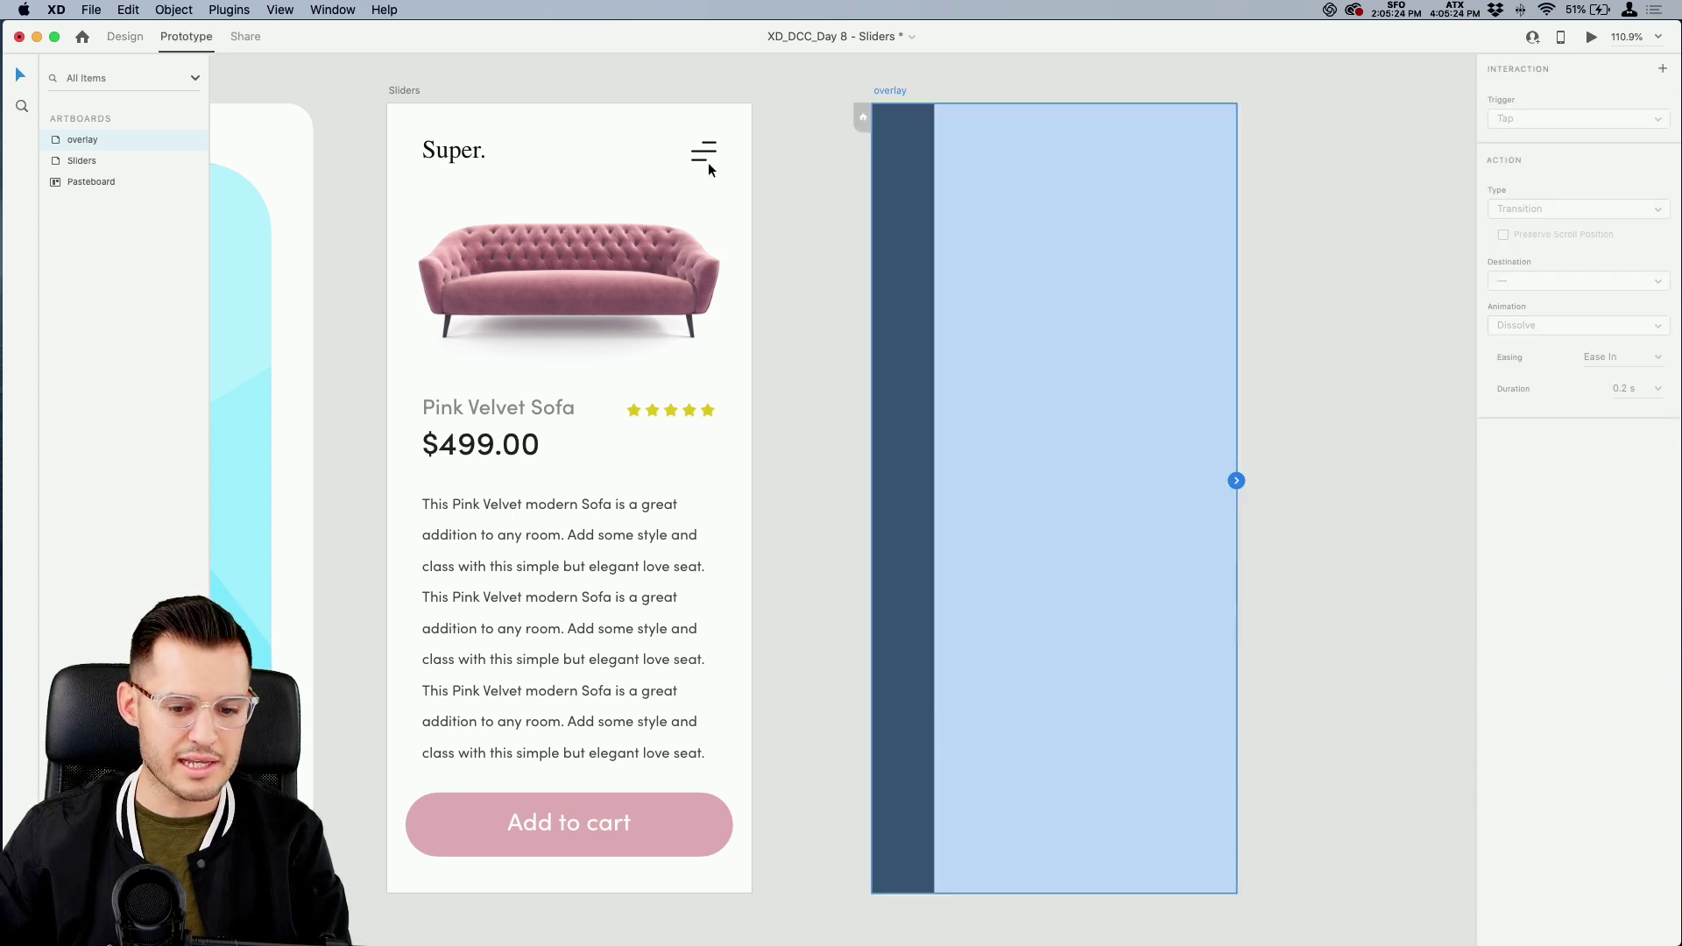
{"action": "left_click", "coordinate": [706, 155]}
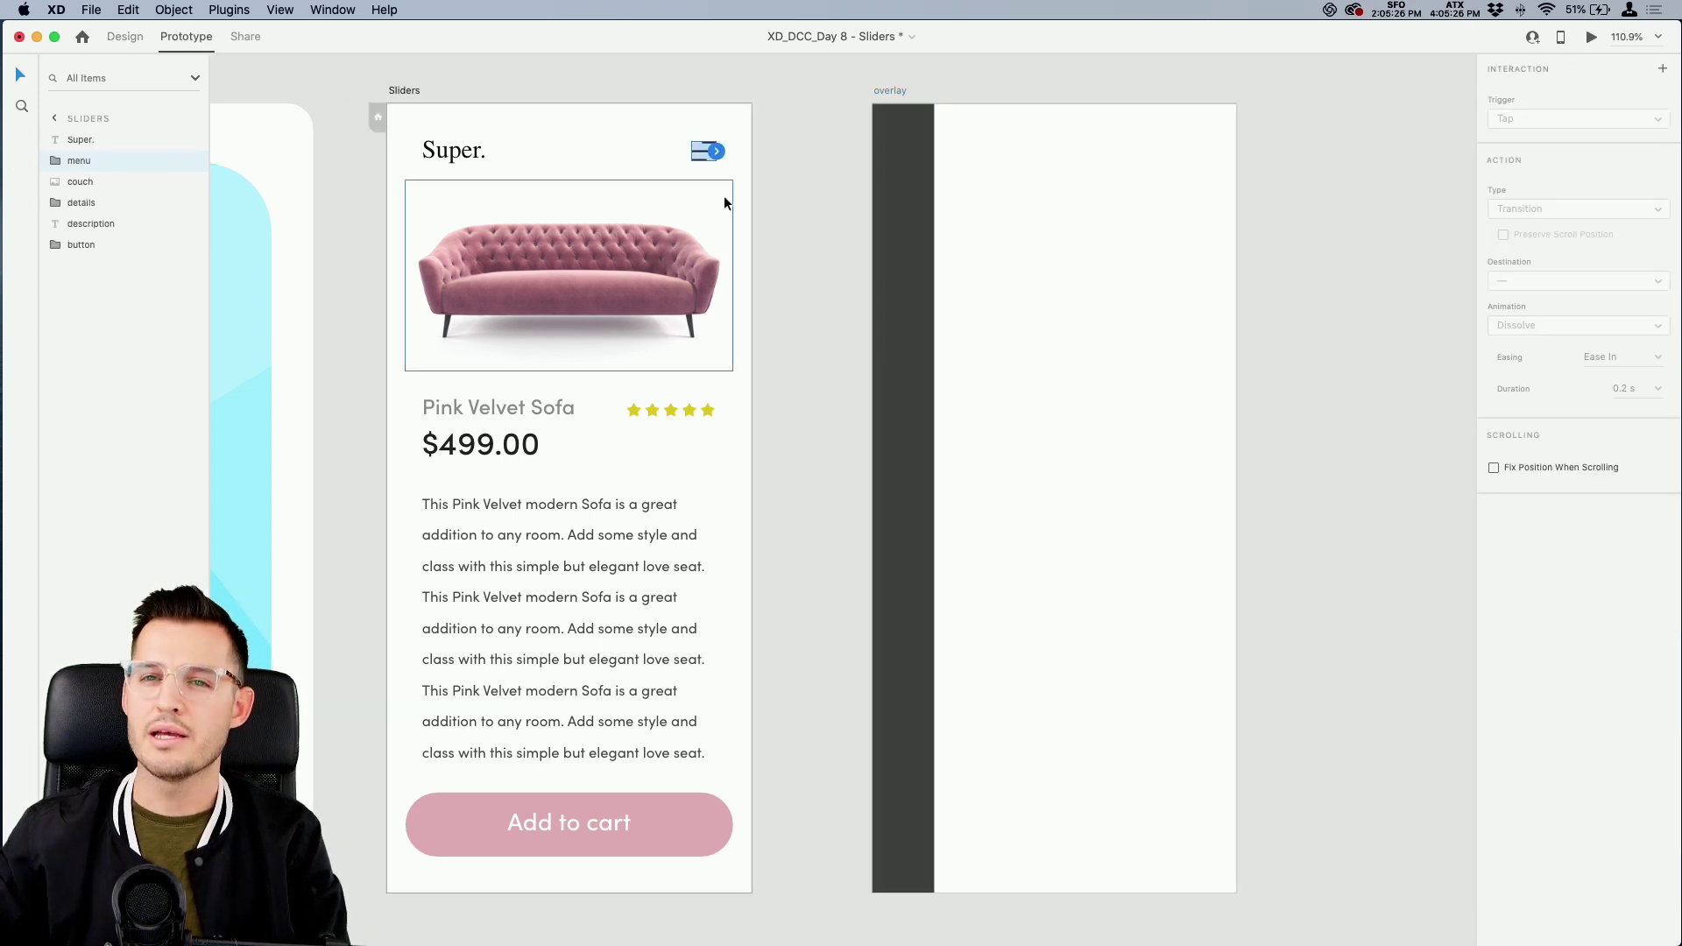
{"action": "left_click_drag", "start_coordinate": [720, 156], "coordinate": [1134, 465]}
{"action": "left_click", "coordinate": [1527, 119]}
{"action": "left_click", "coordinate": [1528, 120]}
{"action": "left_click", "coordinate": [1551, 209]}
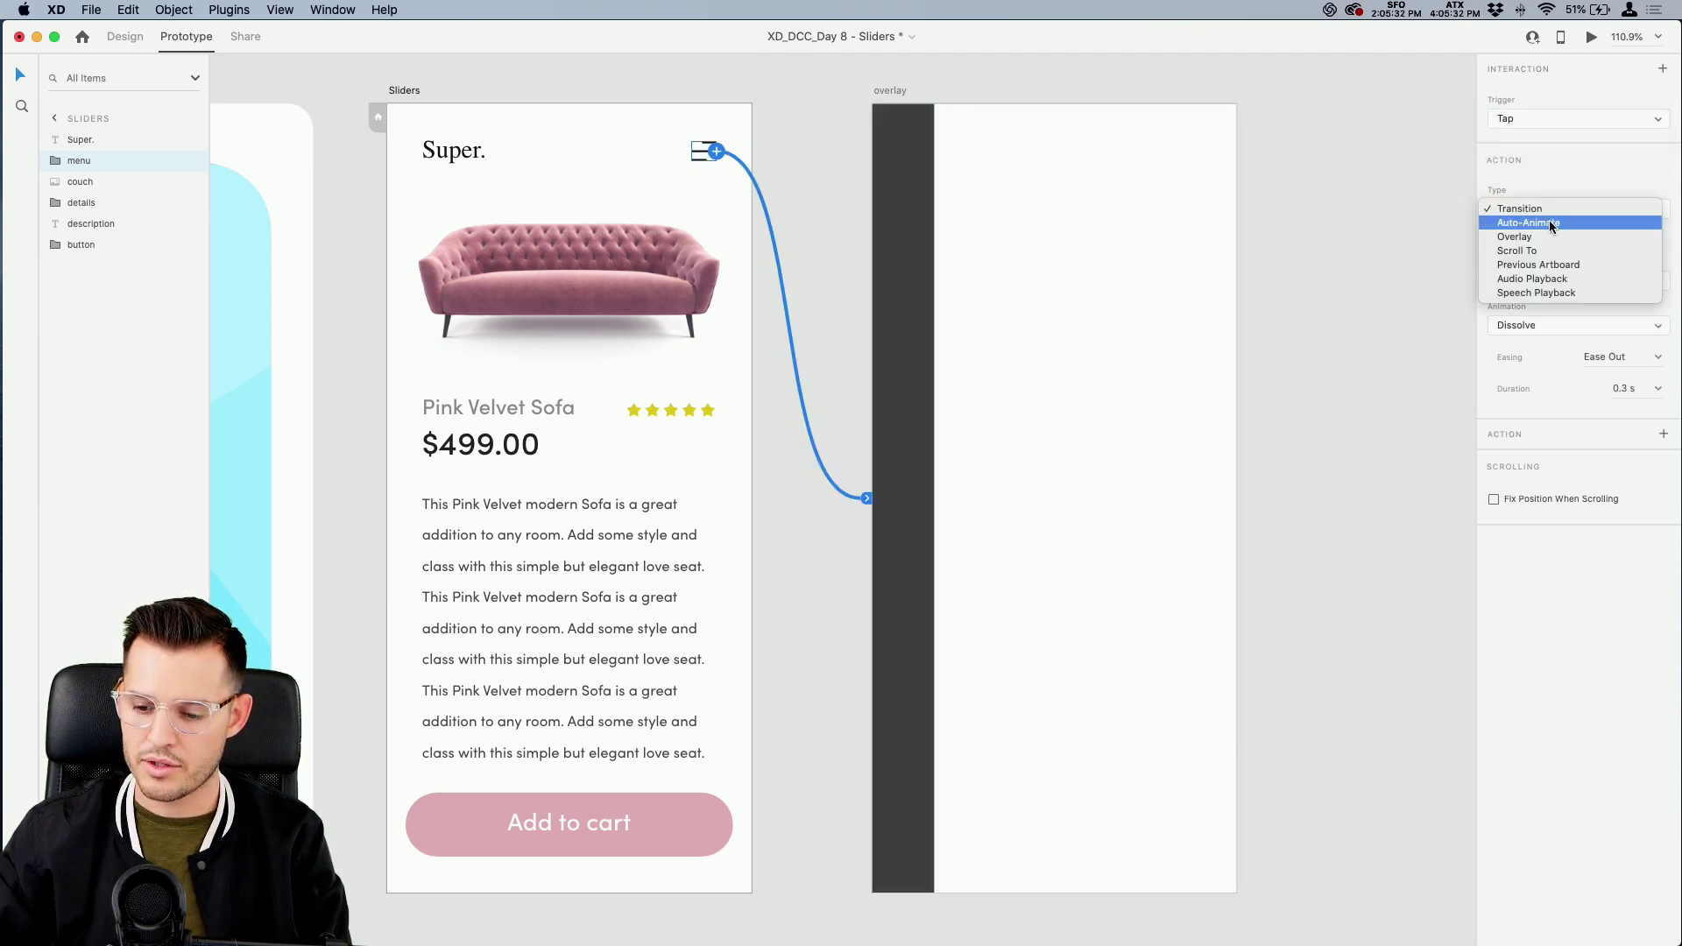
{"action": "left_click", "coordinate": [1546, 235]}
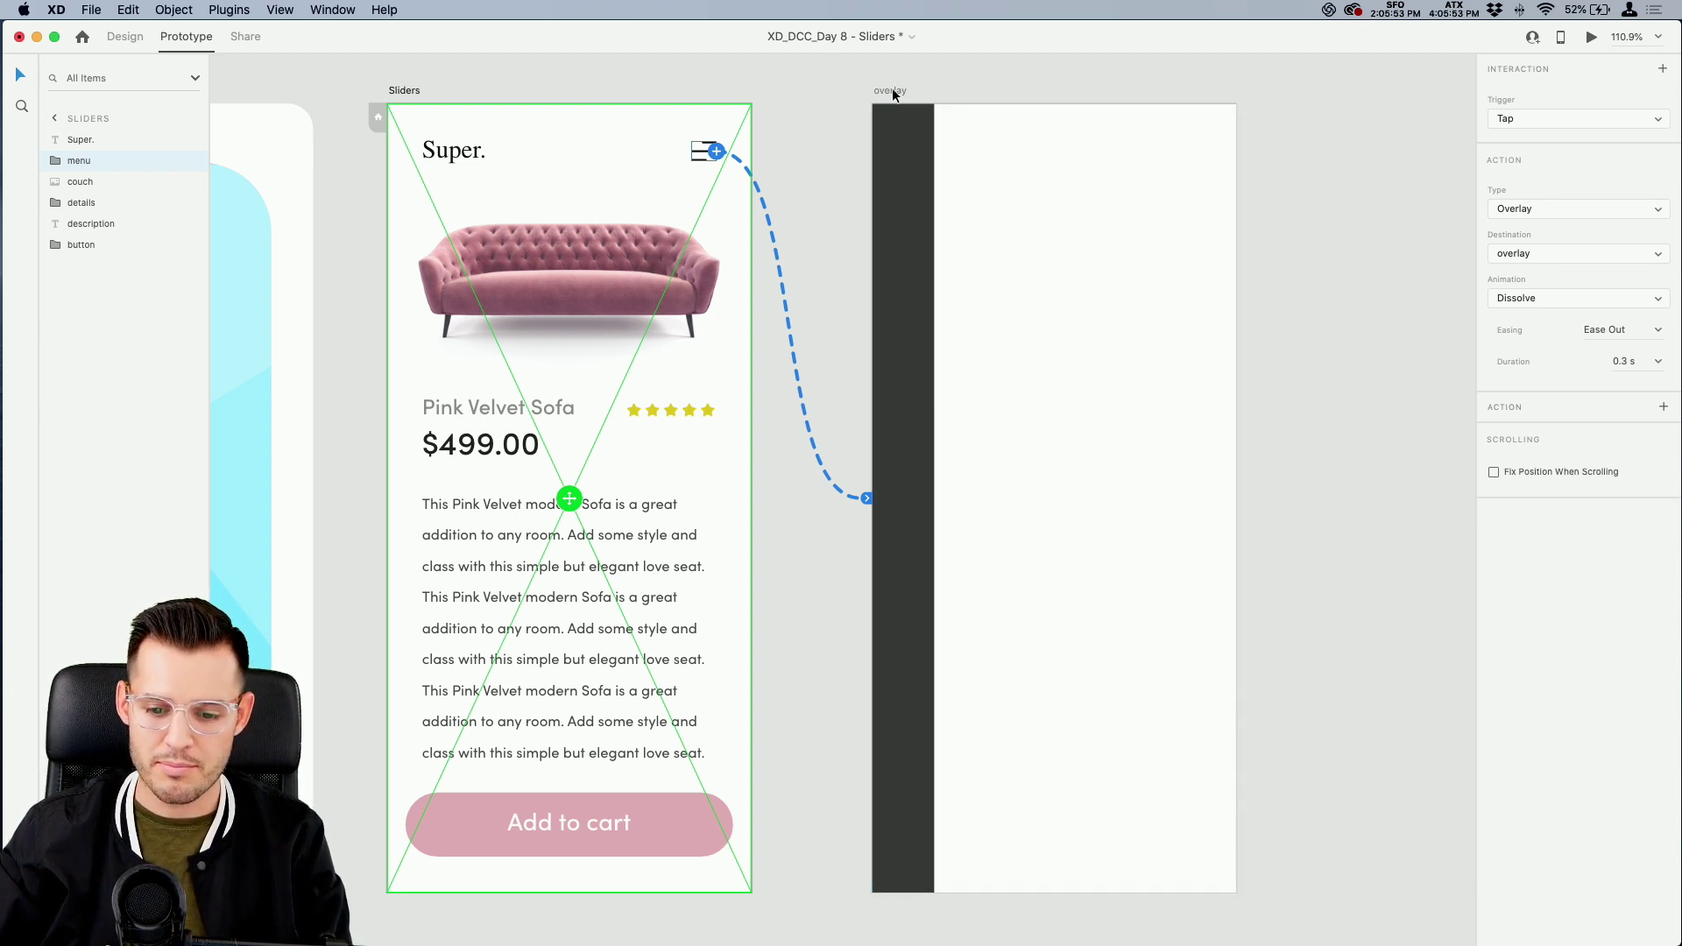
Preview the Sliders artboard and test opening and dismissing the overlay from the menu icon
{"action": "left_click", "coordinate": [412, 91]}
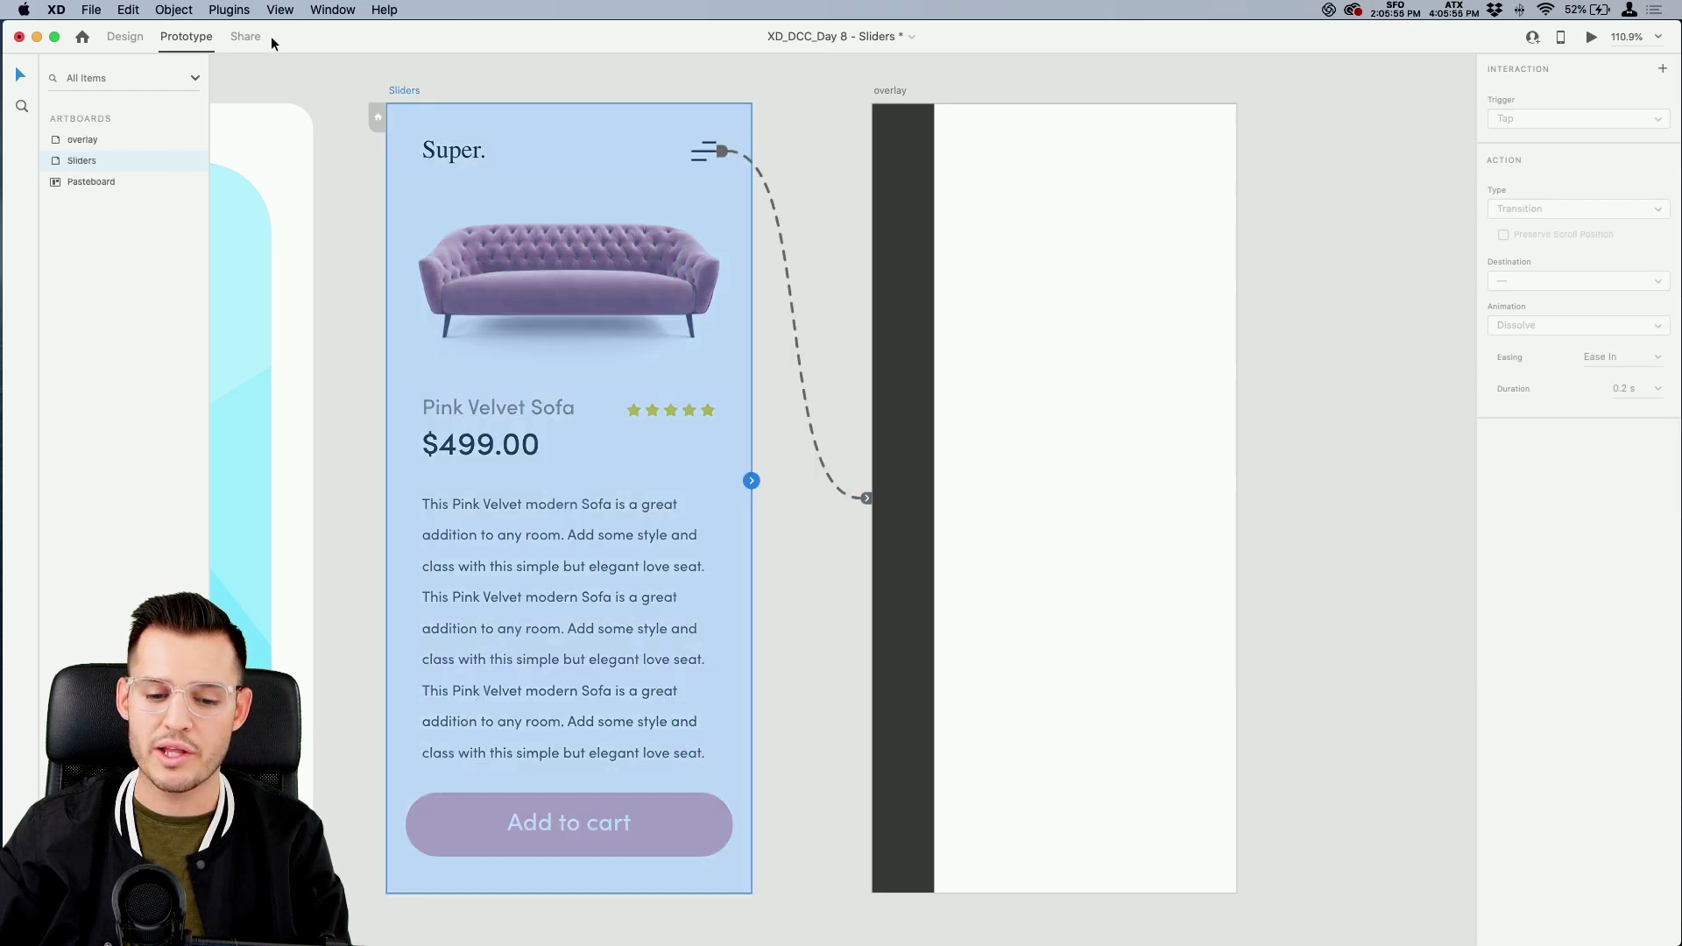
{"action": "left_click", "coordinate": [126, 36]}
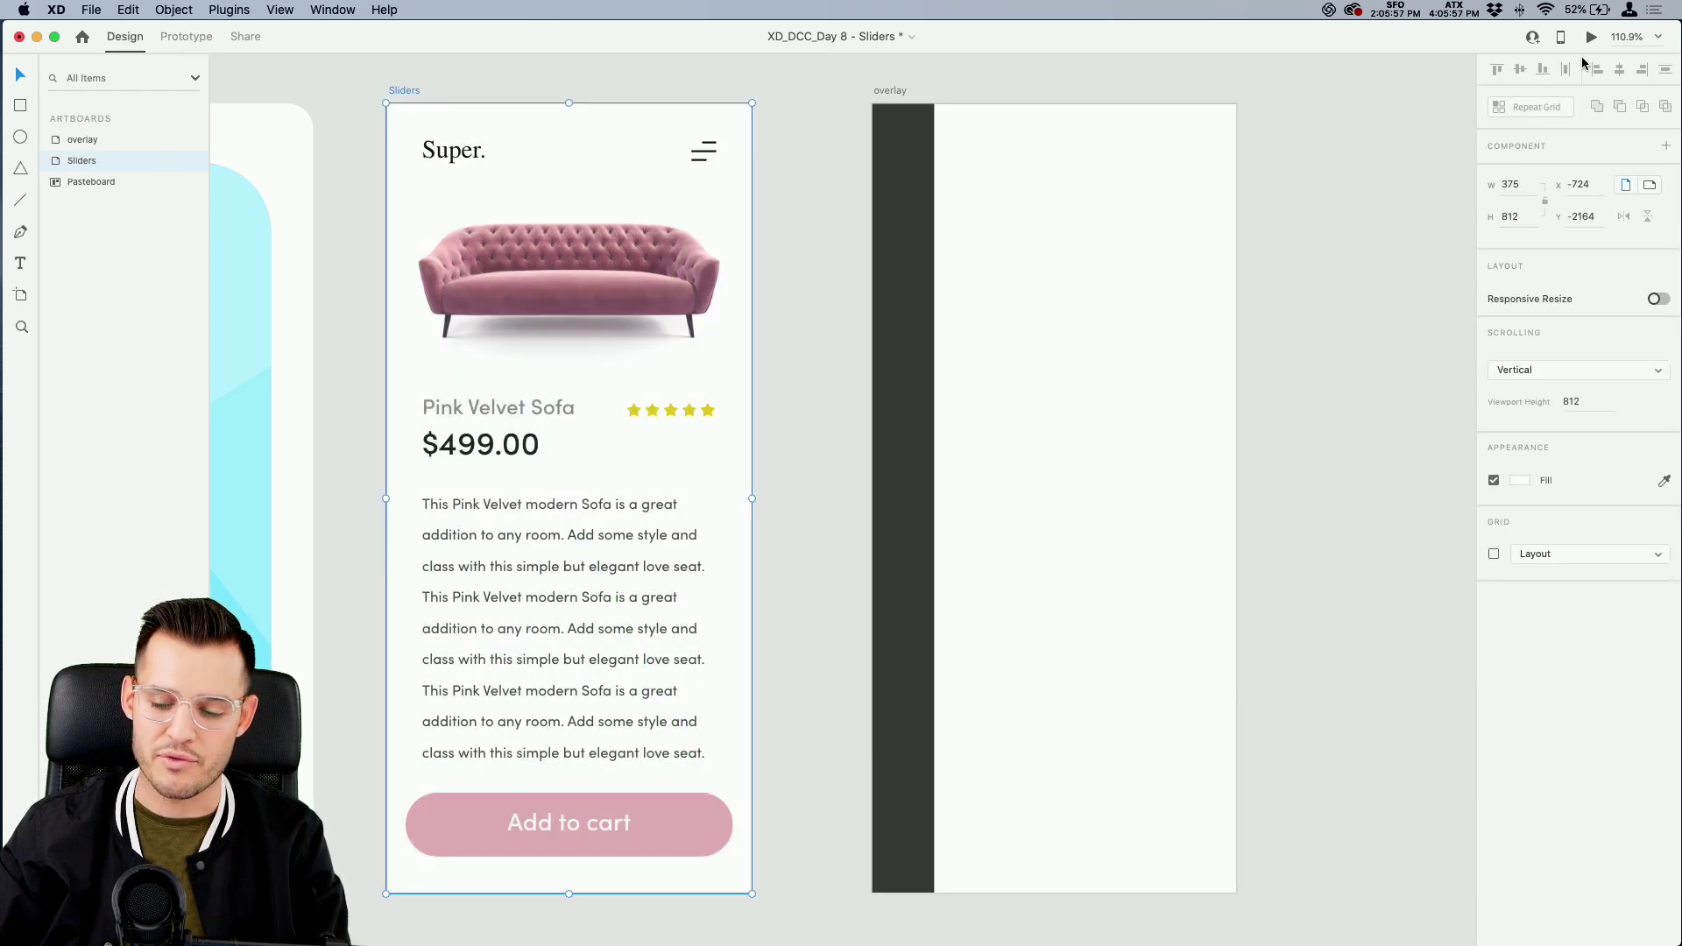
{"action": "left_click", "coordinate": [1592, 39]}
{"action": "left_click_drag", "start_coordinate": [647, 56], "coordinate": [778, 103]}
{"action": "left_click", "coordinate": [909, 173]}
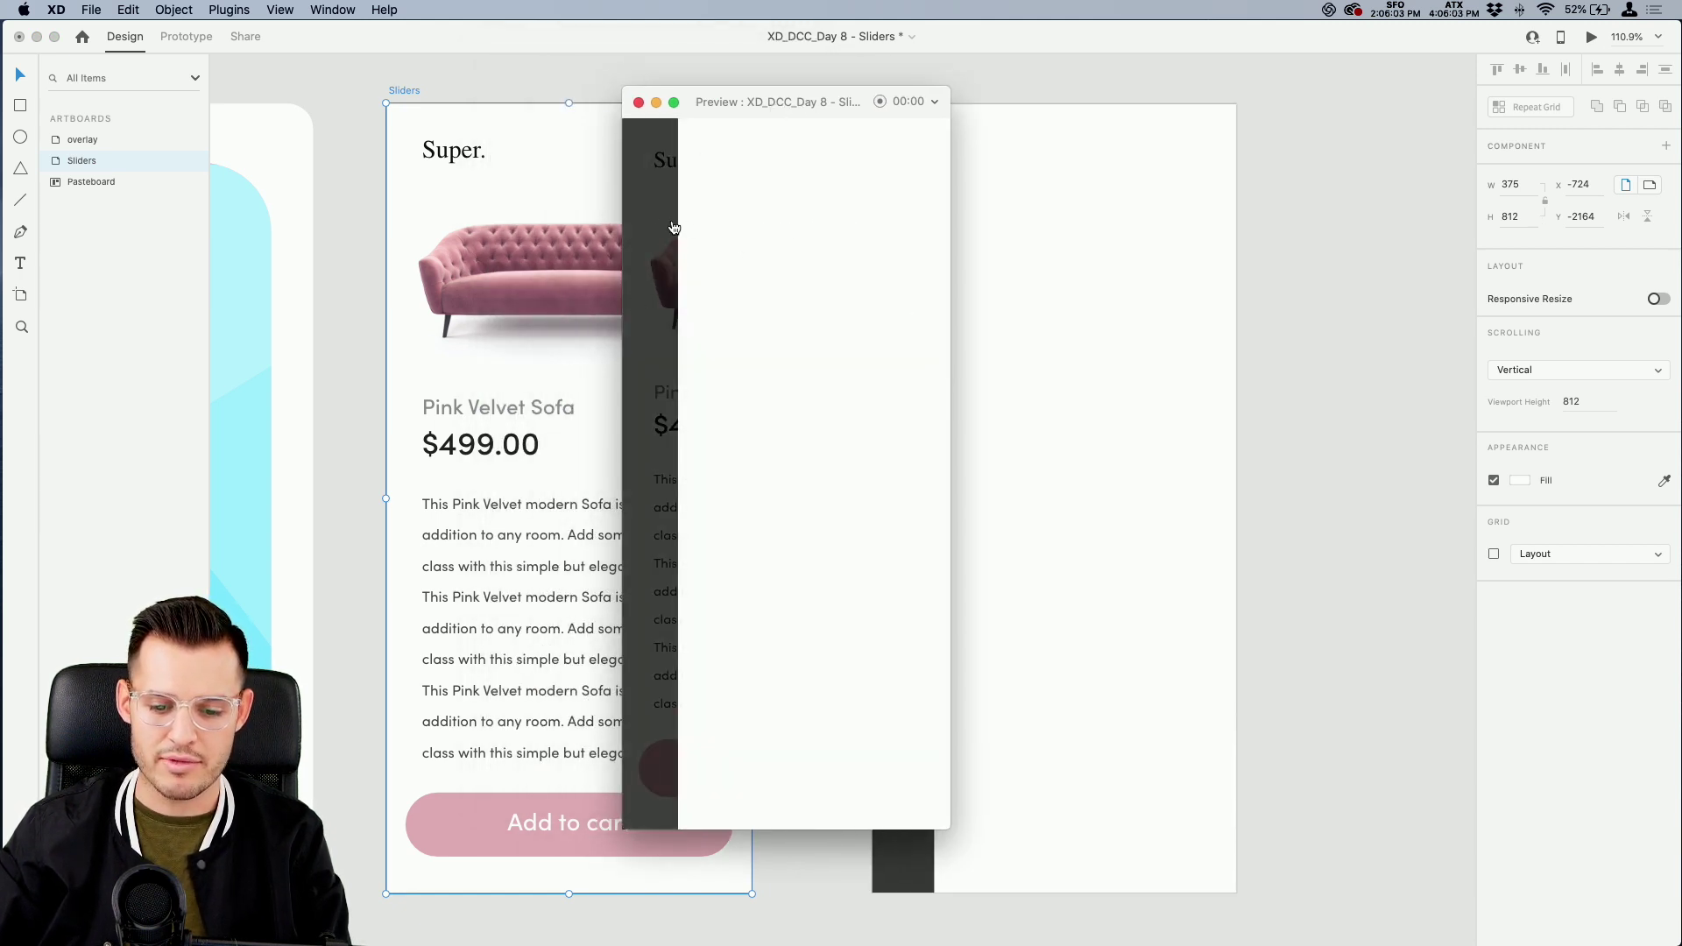
{"action": "left_click", "coordinate": [646, 215]}
{"action": "left_click", "coordinate": [909, 162]}
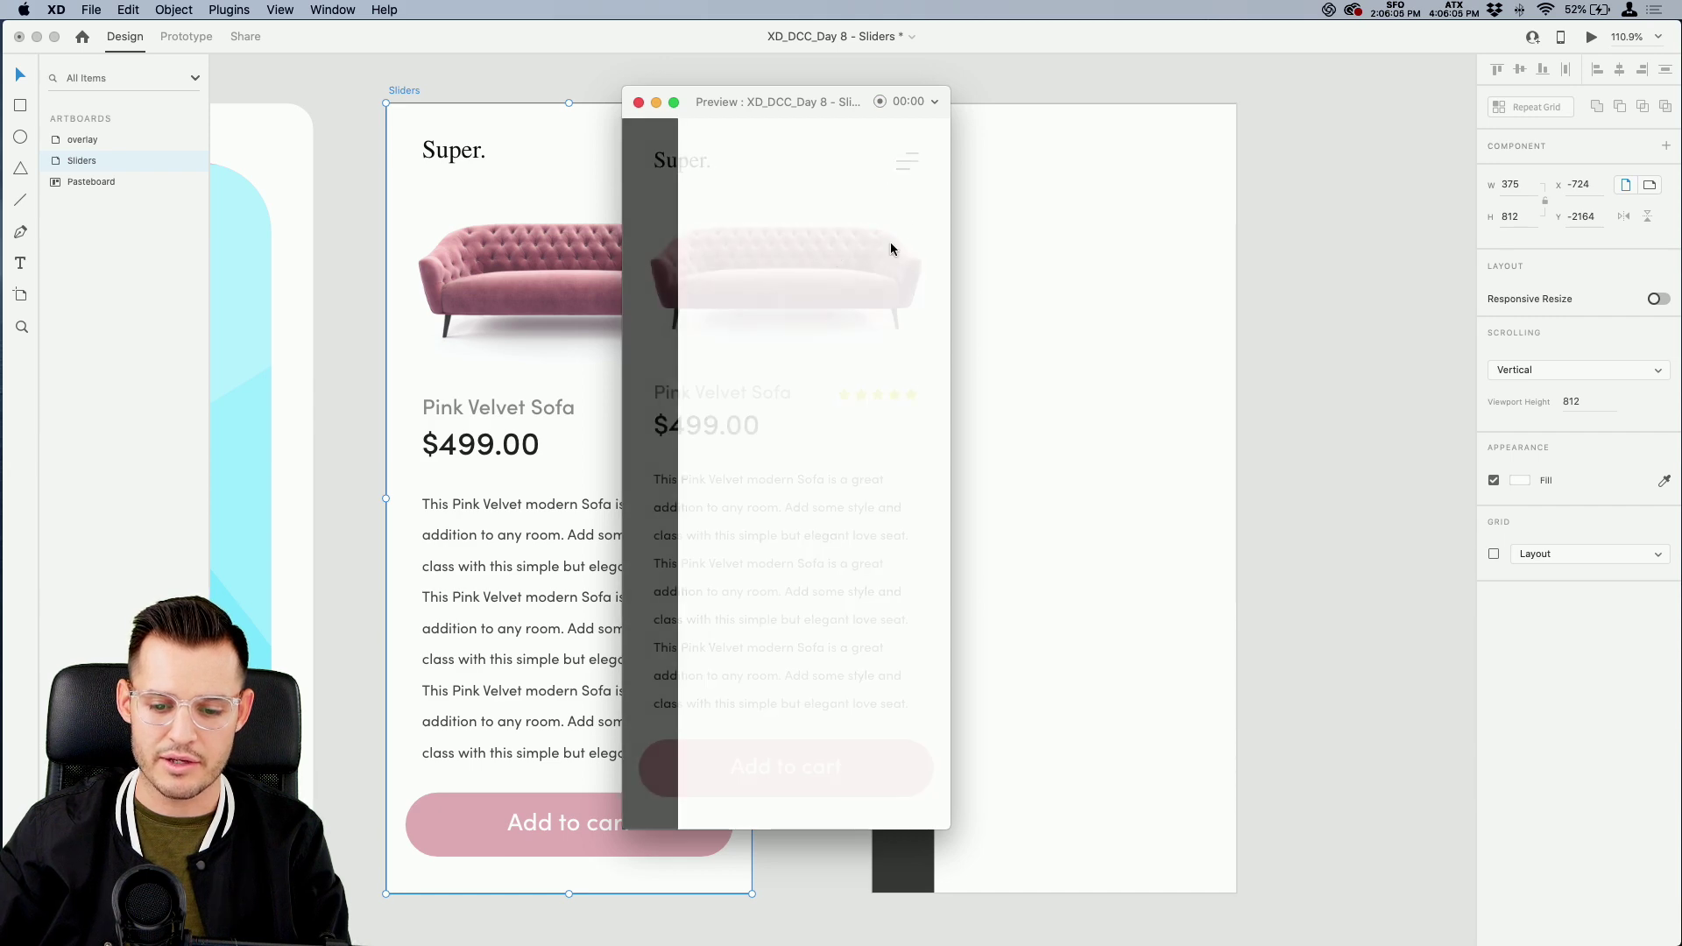
{"action": "left_click", "coordinate": [647, 140]}
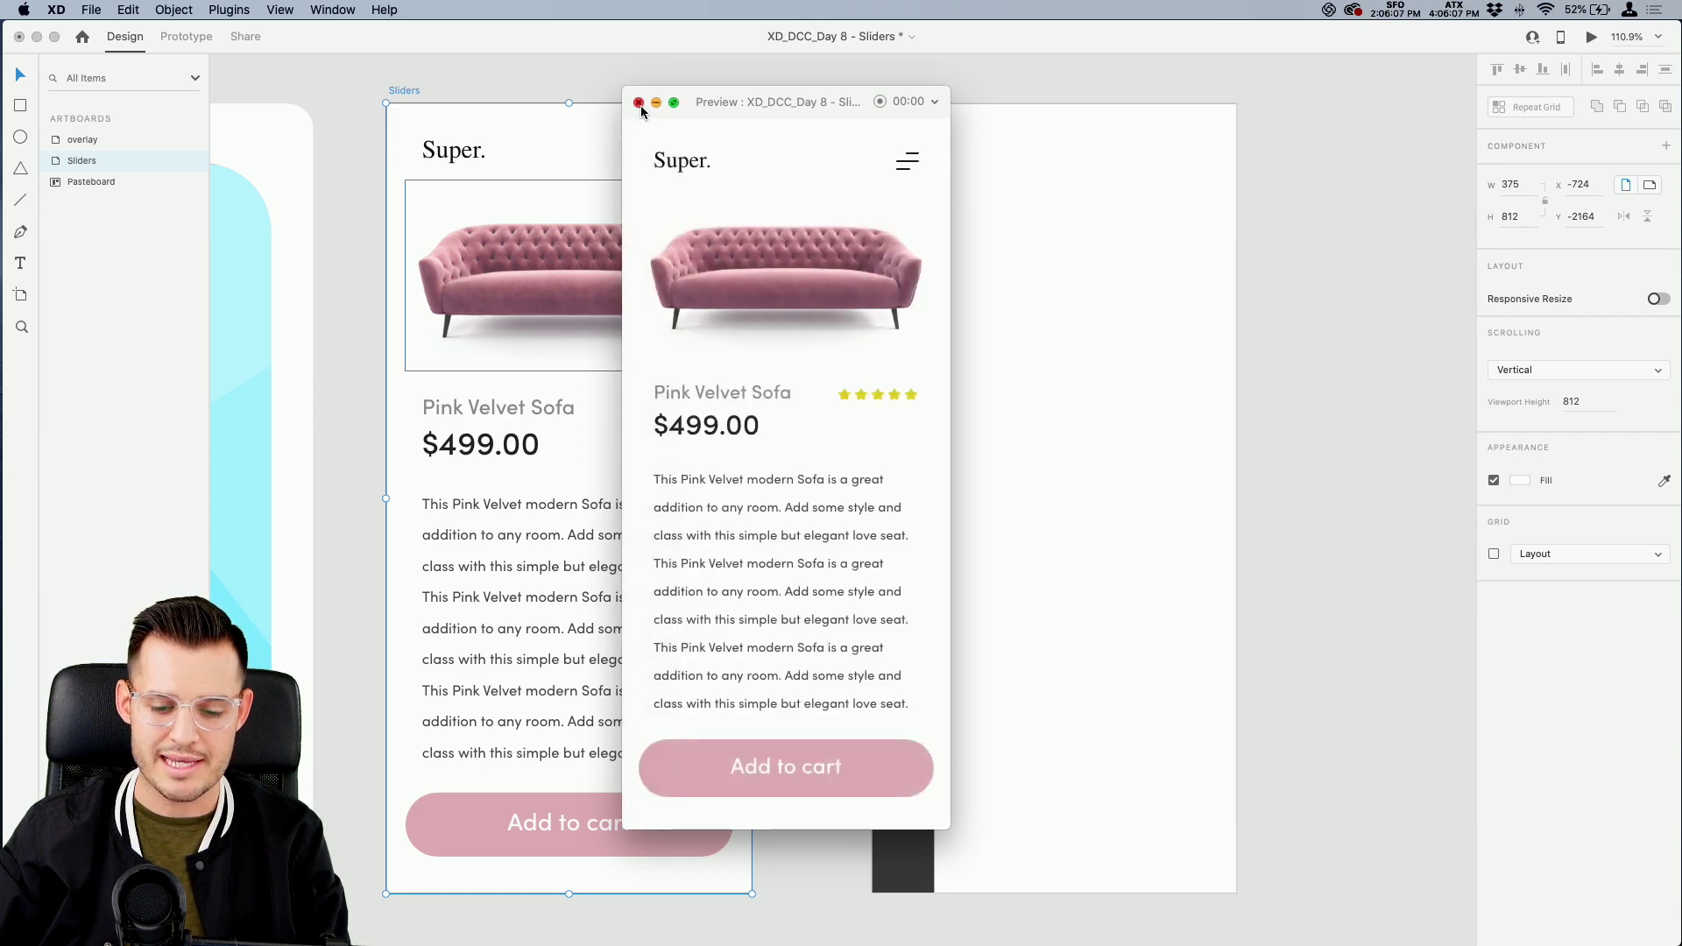
{"action": "left_click", "coordinate": [639, 103]}
Try the Slide Left animation on the menu icon's overlay interaction and test it in the preview
{"action": "left_click", "coordinate": [186, 37]}
{"action": "left_click", "coordinate": [725, 156]}
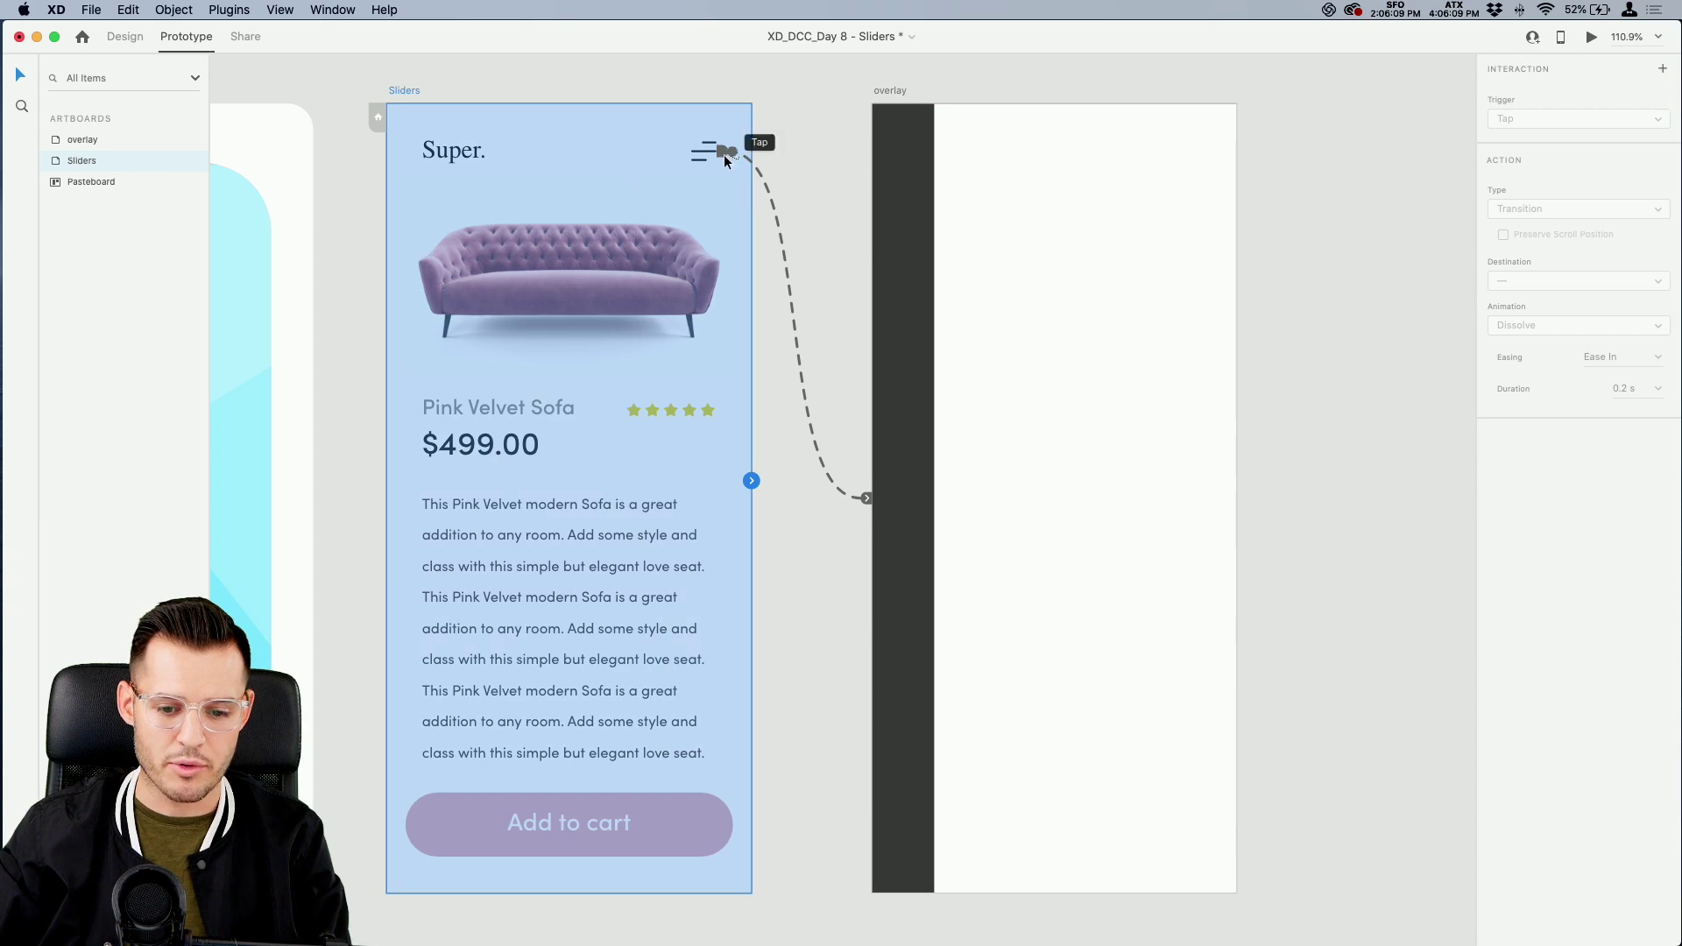
{"action": "left_click", "coordinate": [708, 153]}
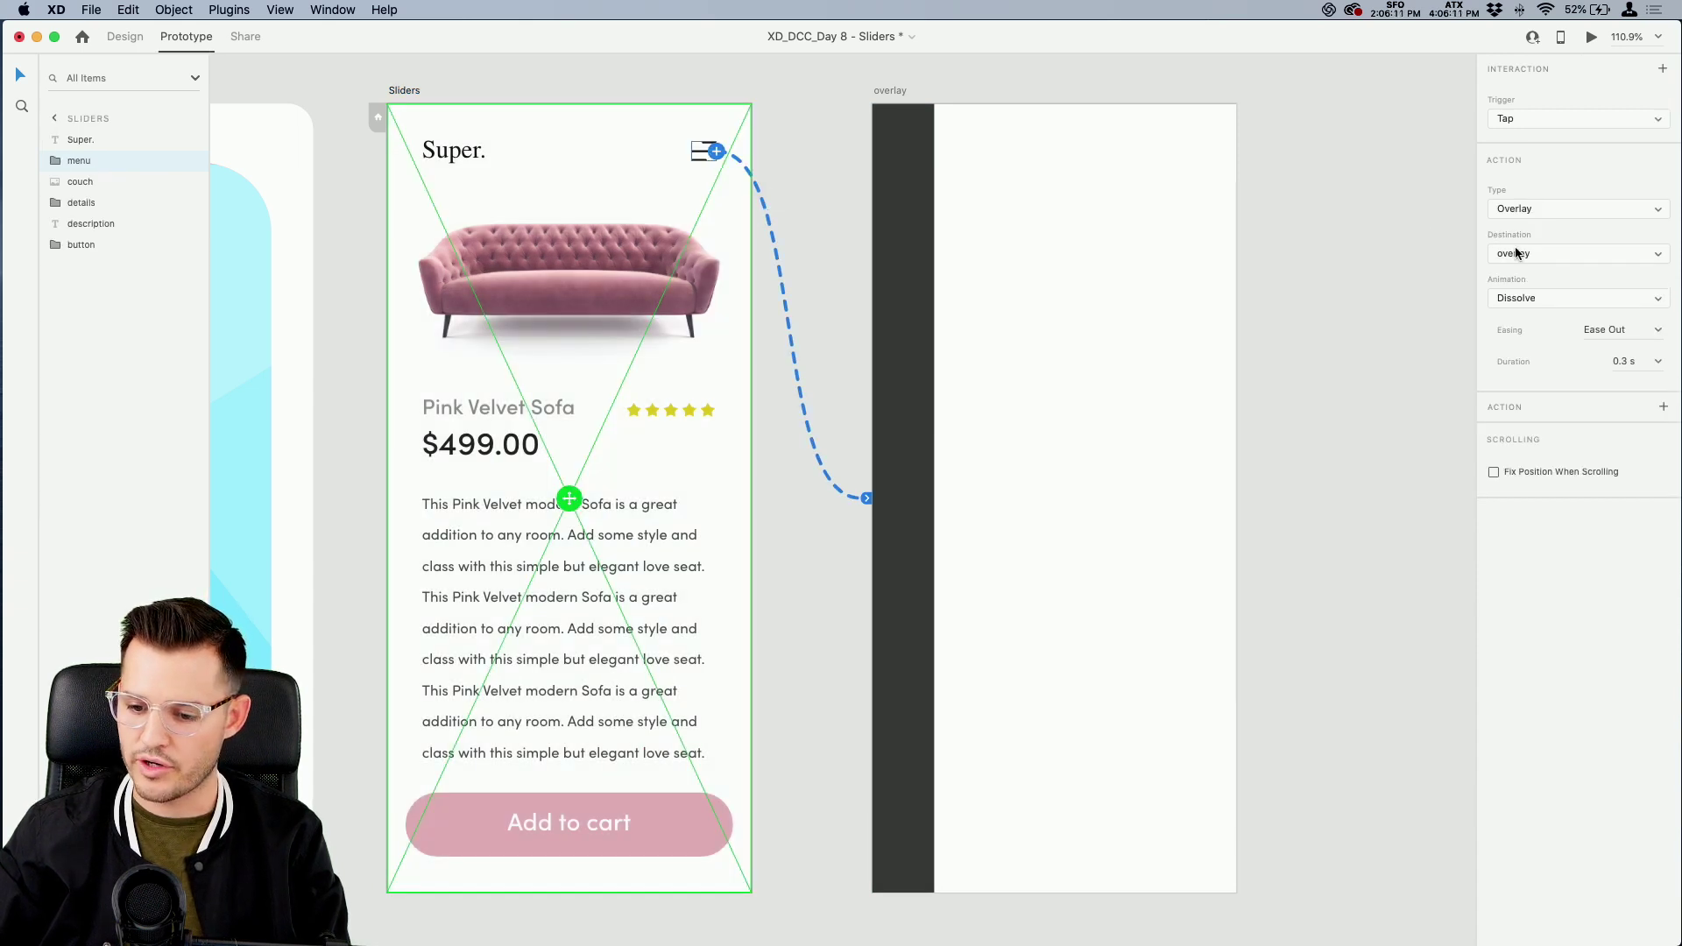
{"action": "left_click", "coordinate": [1536, 302]}
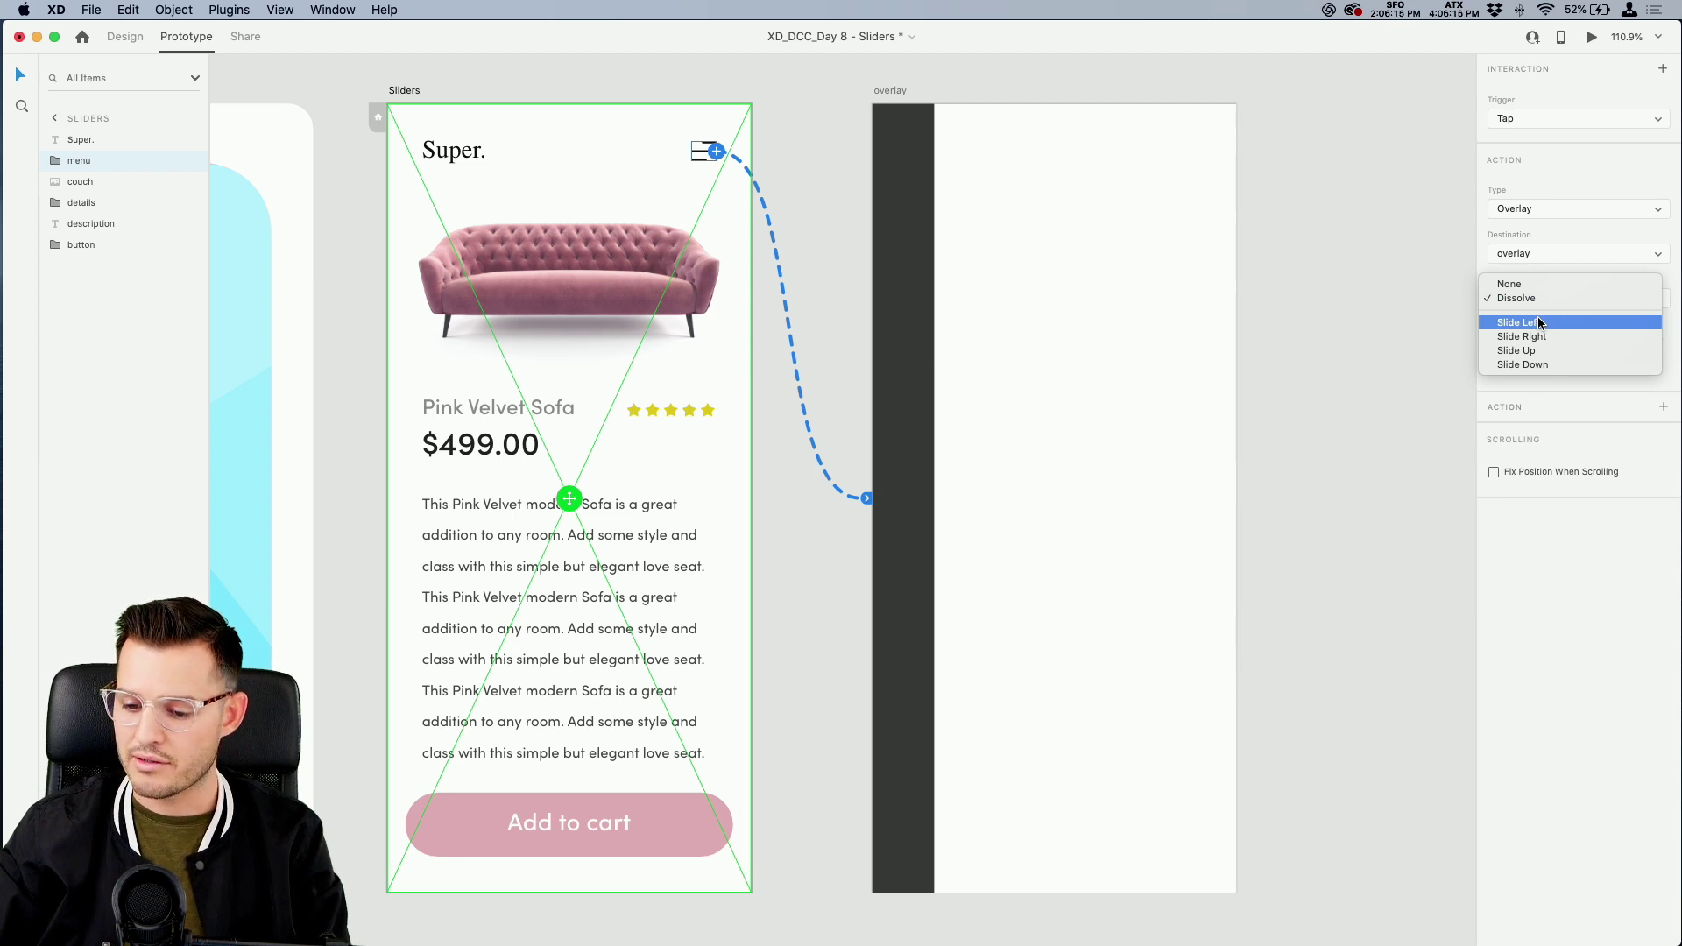
{"action": "left_click", "coordinate": [1541, 323]}
{"action": "left_click", "coordinate": [1592, 37]}
{"action": "left_click", "coordinate": [919, 167]}
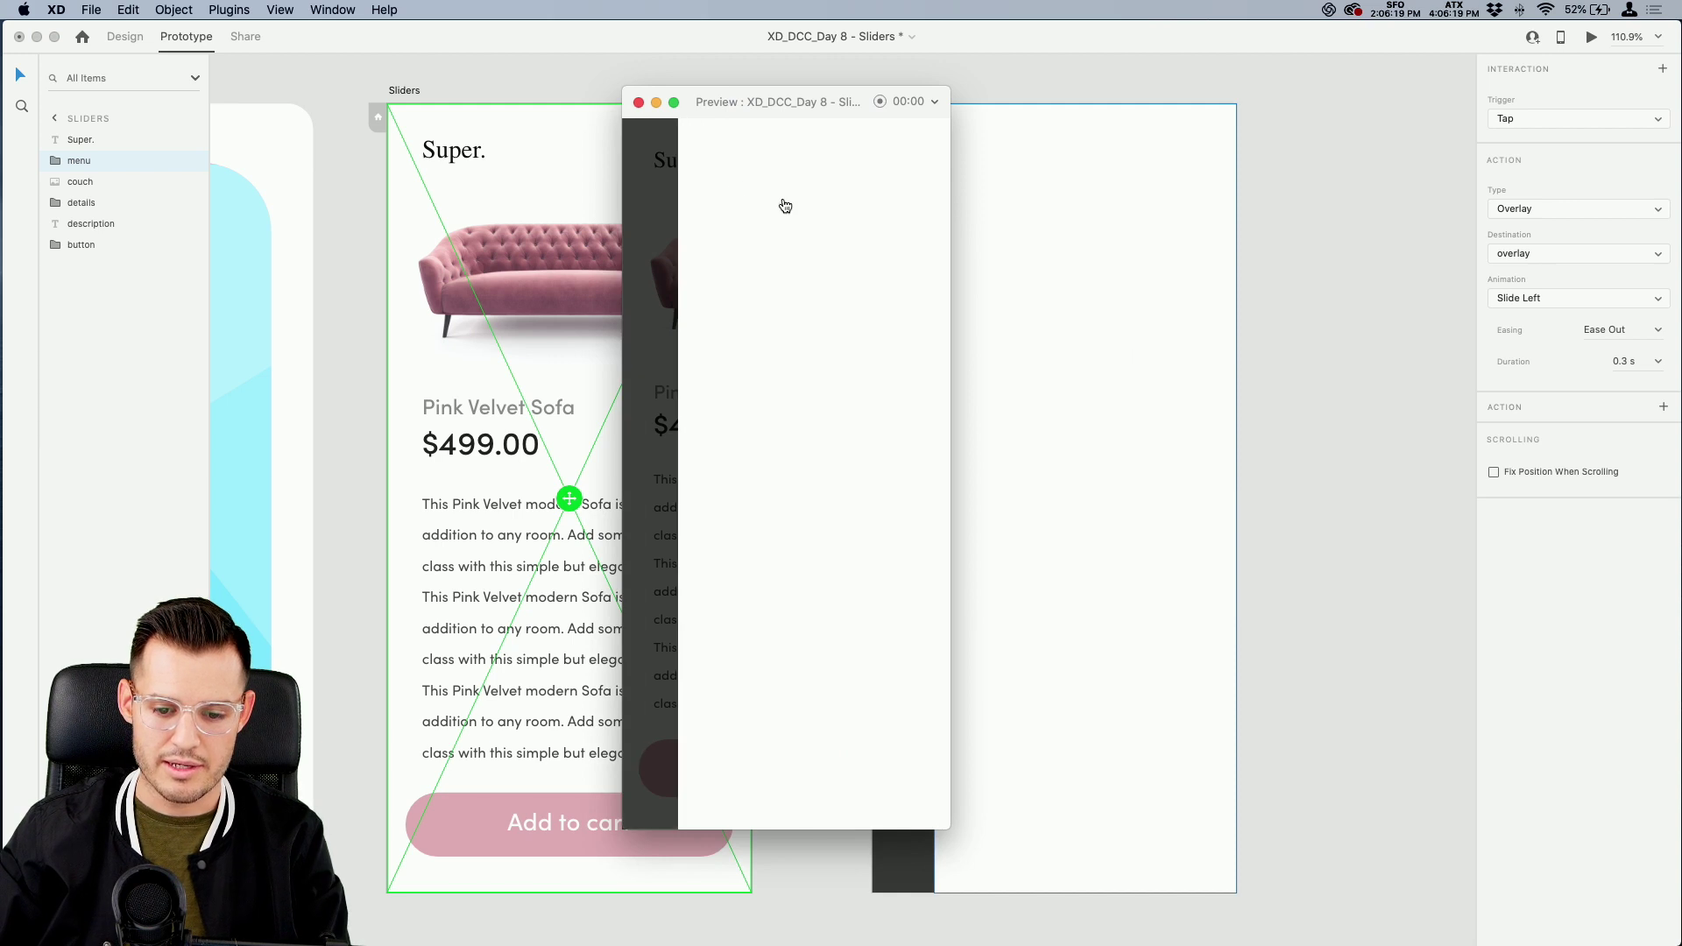
{"action": "left_click", "coordinate": [637, 103]}
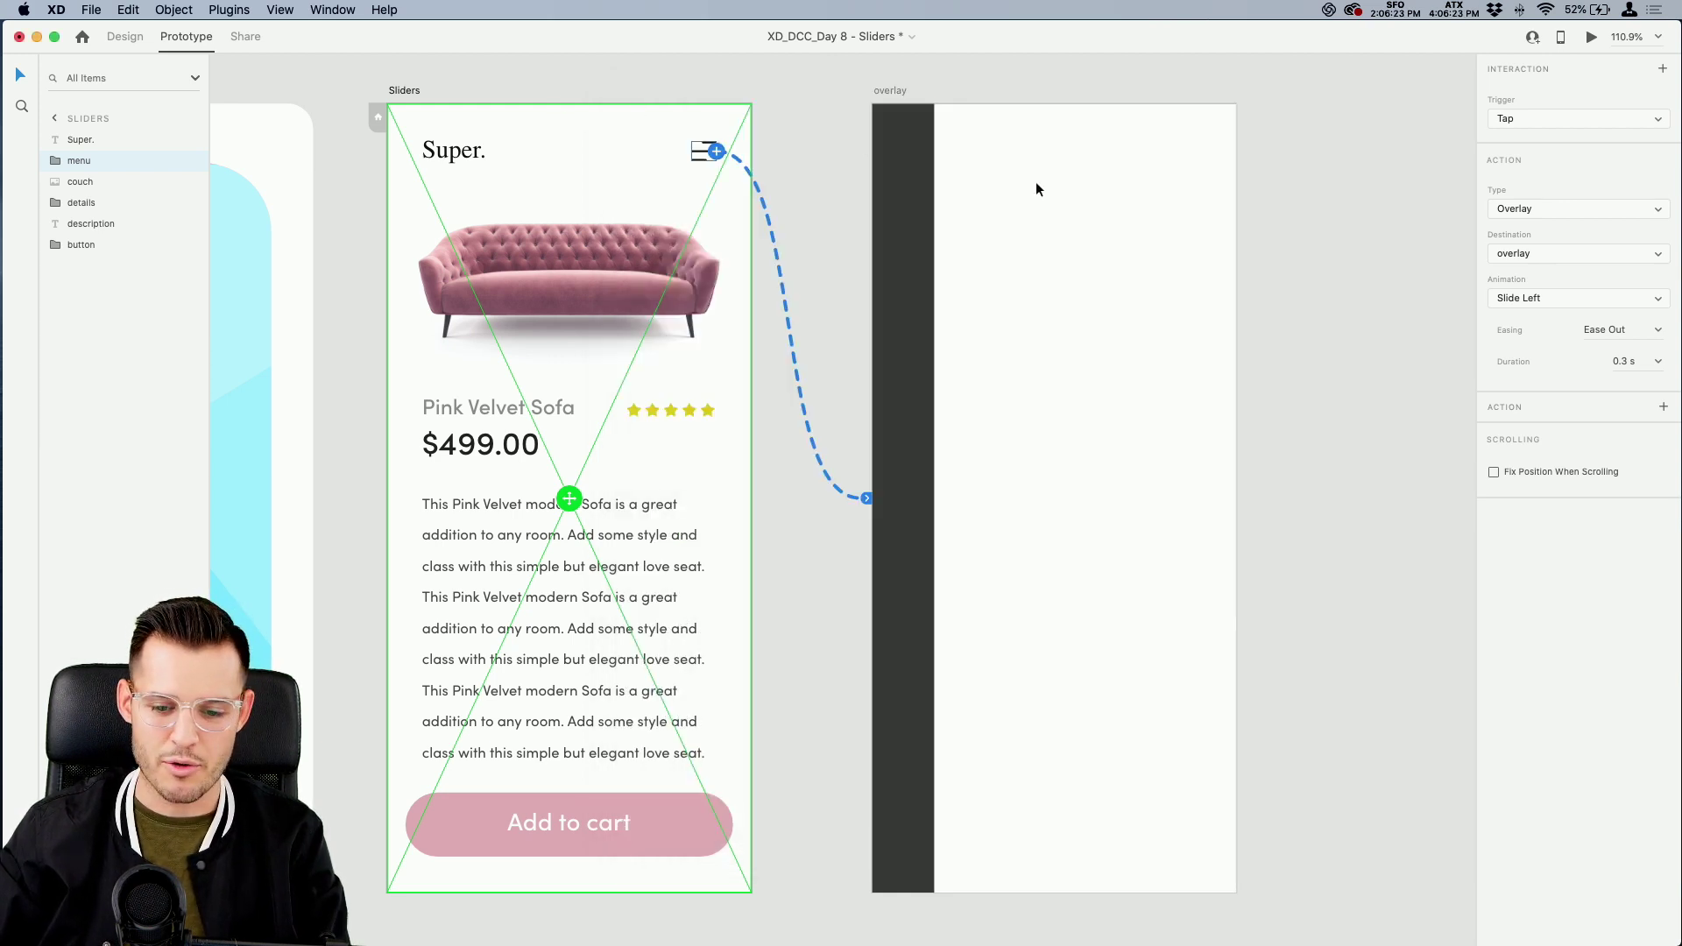
Set the menu icon's overlay interaction to the Dissolve animation with a duration of 0.4 s
{"action": "left_click", "coordinate": [1550, 298]}
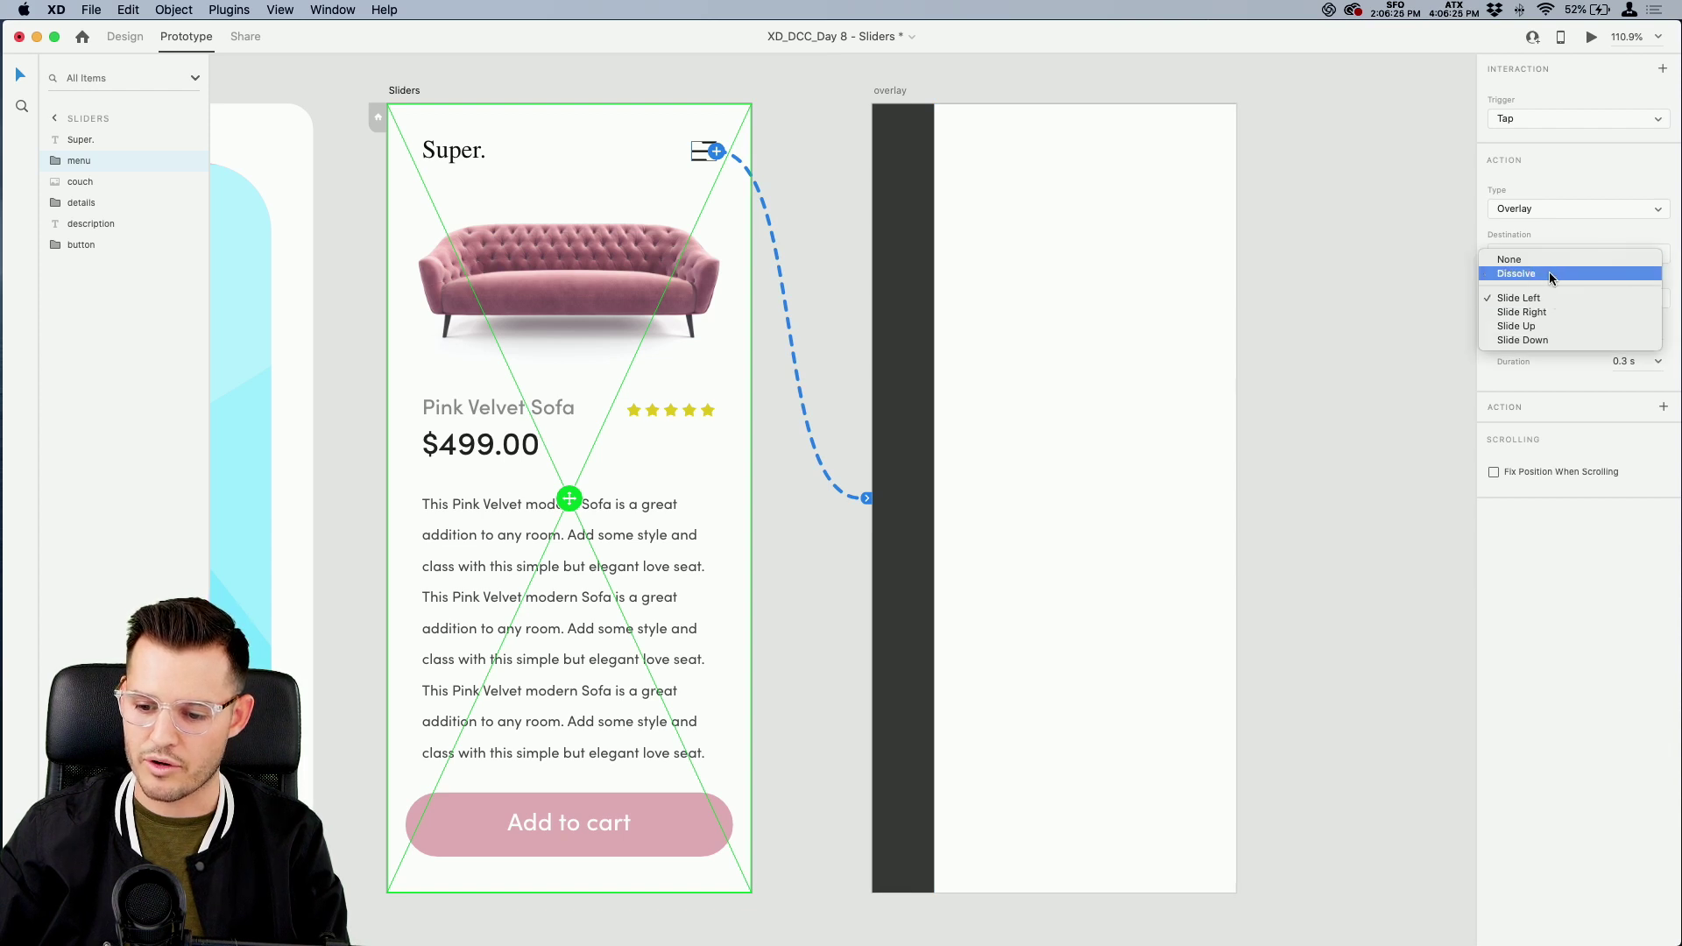
{"action": "left_click", "coordinate": [1549, 273]}
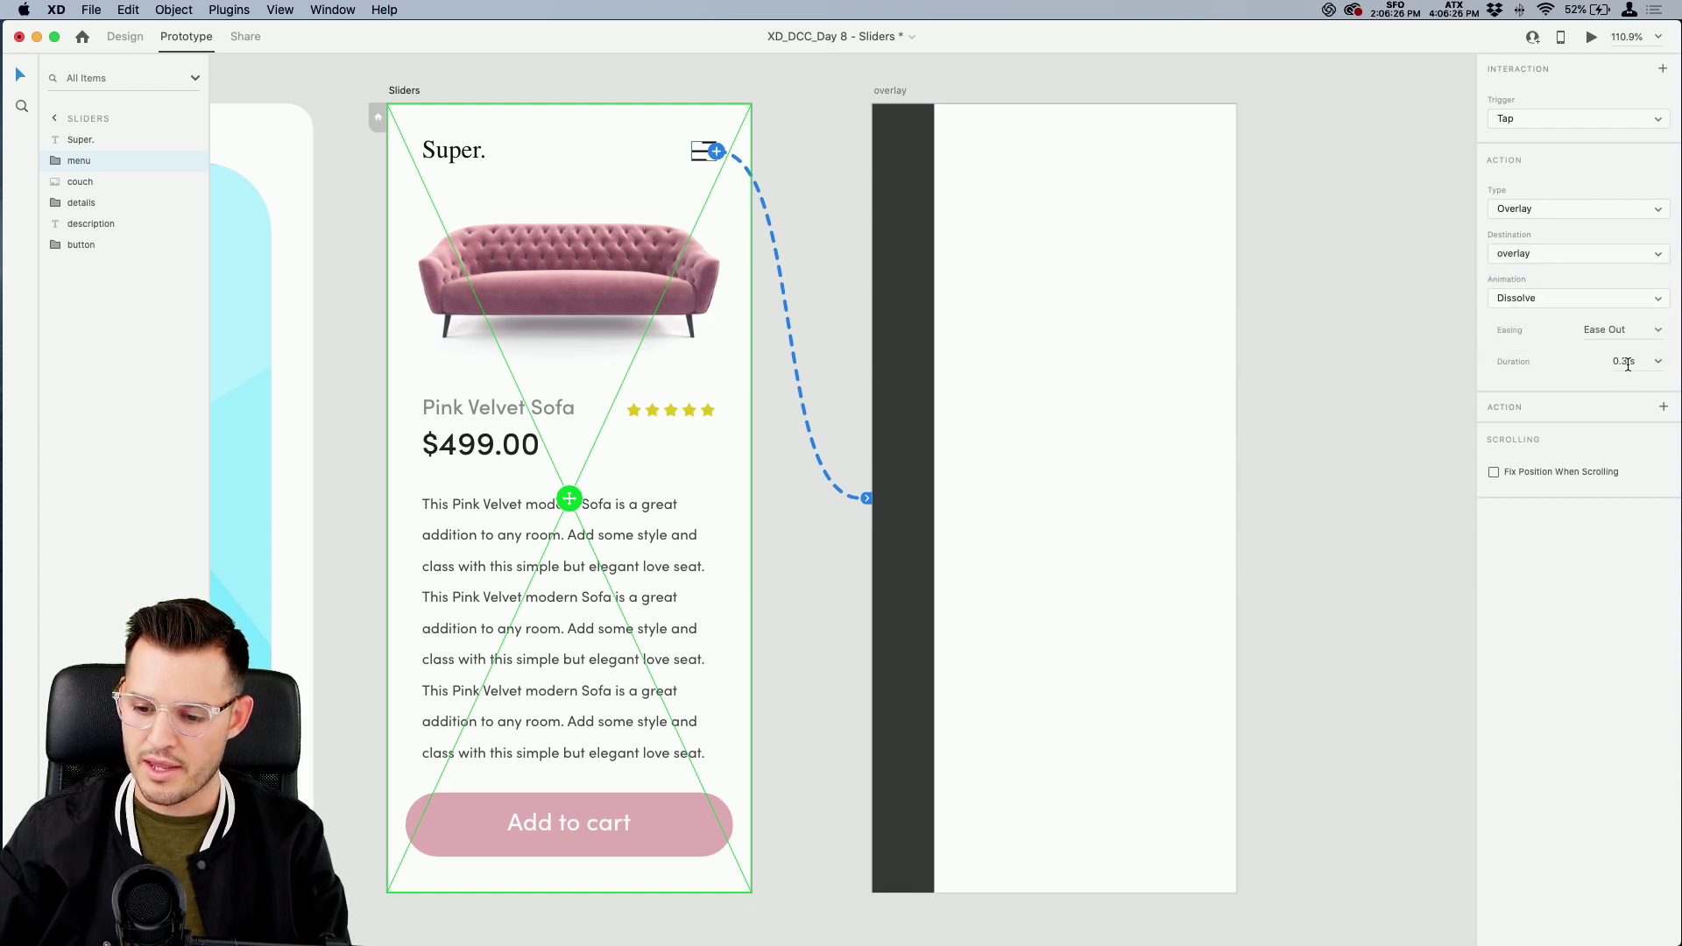
{"action": "left_click", "coordinate": [1628, 364]}
{"action": "key", "text": "BackSpace"}
{"action": "type", "text": "4"}
{"action": "key", "text": "Return"}
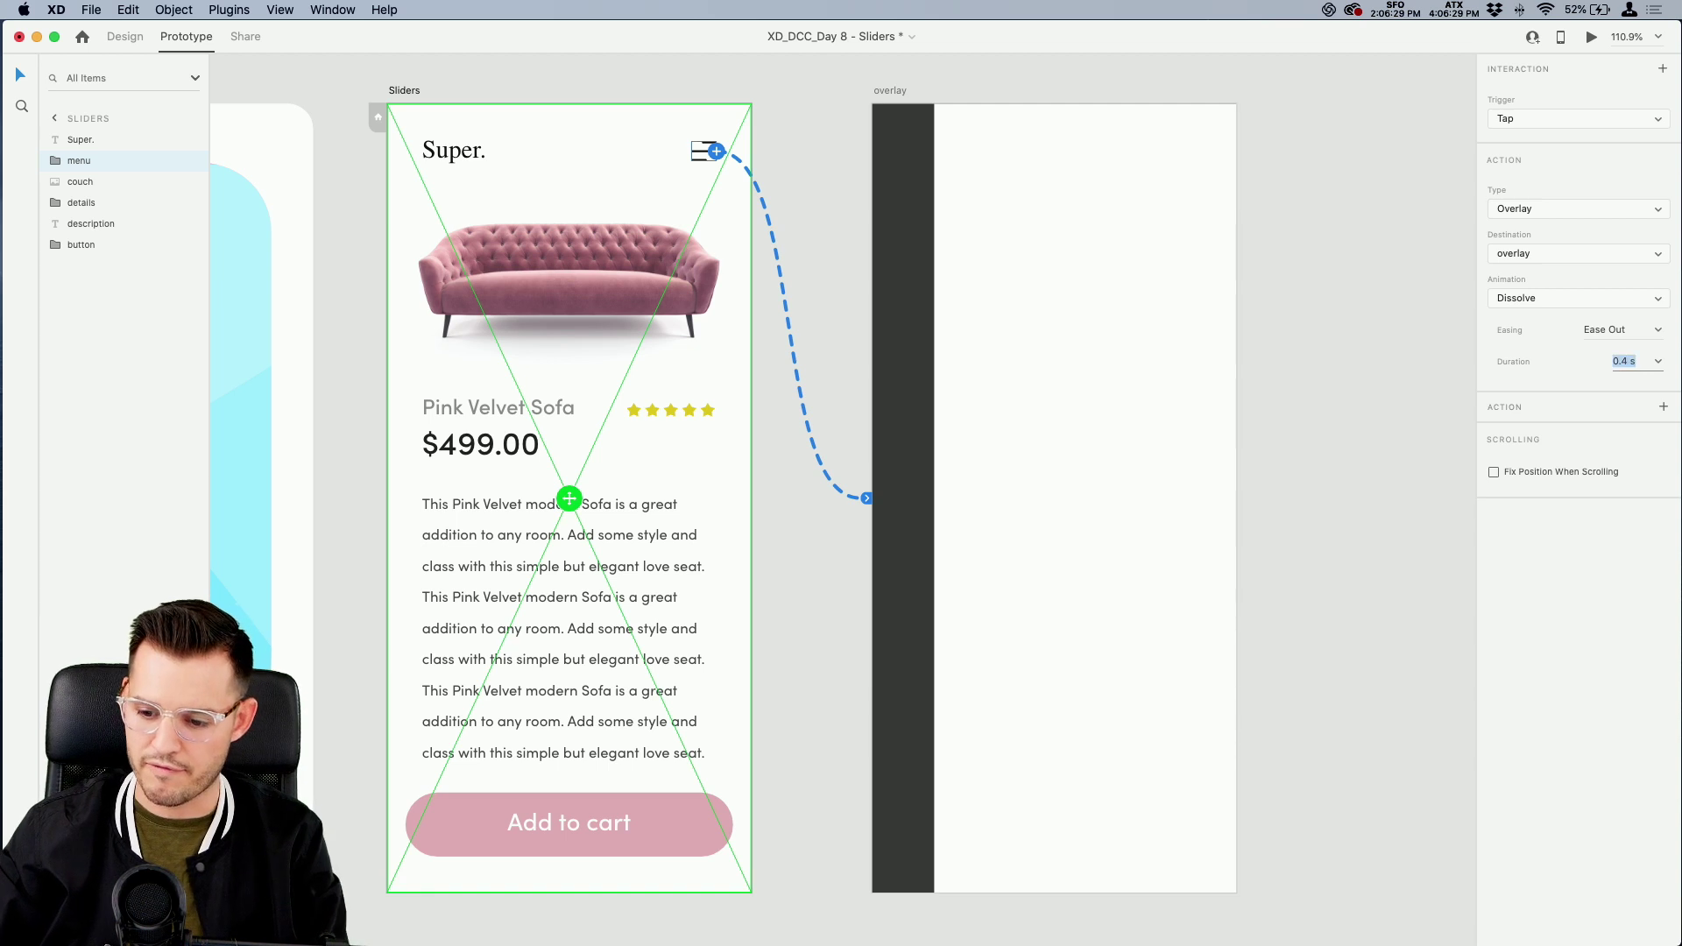
{"action": "left_click", "coordinate": [897, 81]}
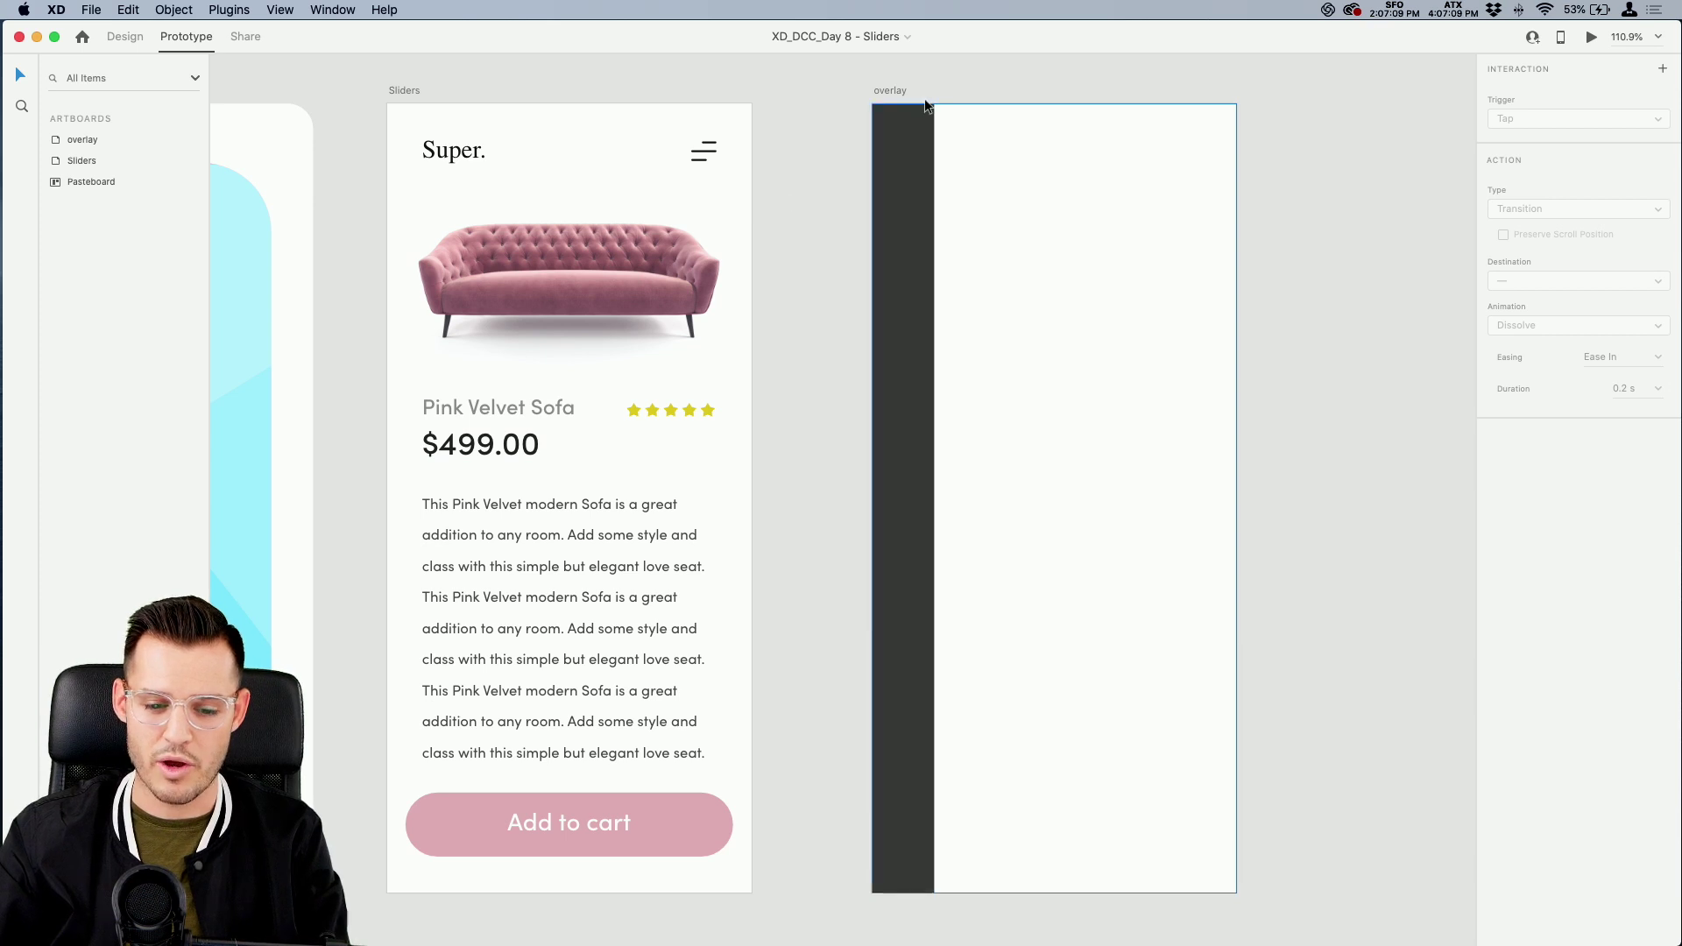
Preview the overlay artboard and lower its dark background rectangle's opacity to 30%
{"action": "left_click", "coordinate": [906, 164]}
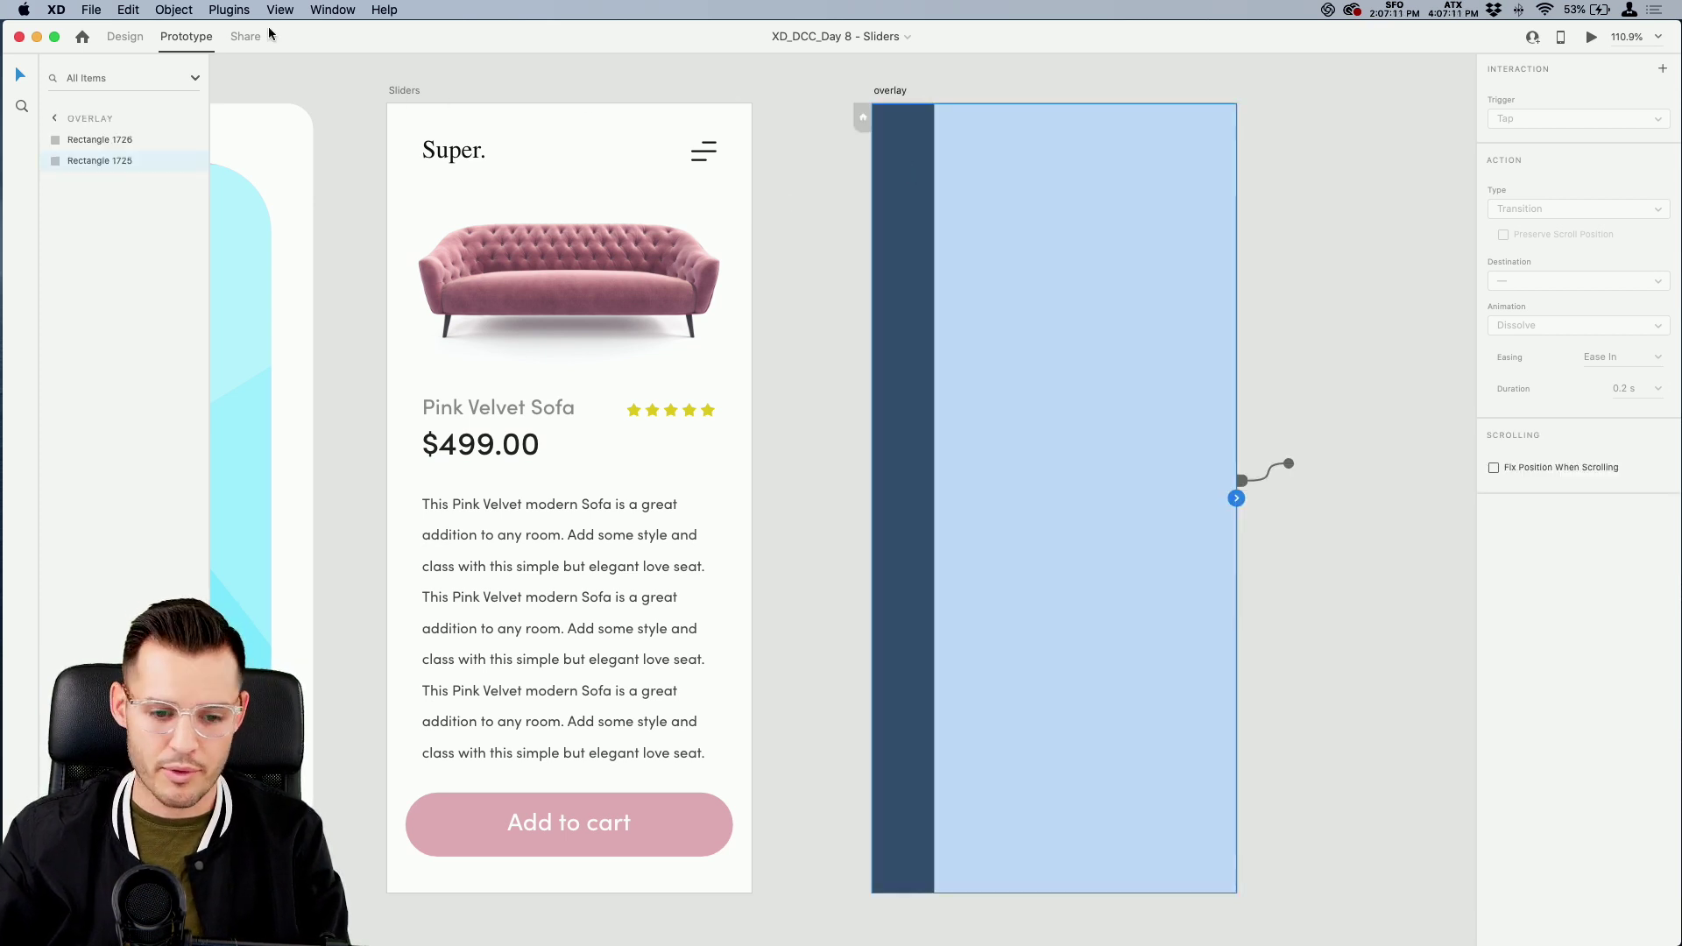
{"action": "left_click", "coordinate": [123, 36]}
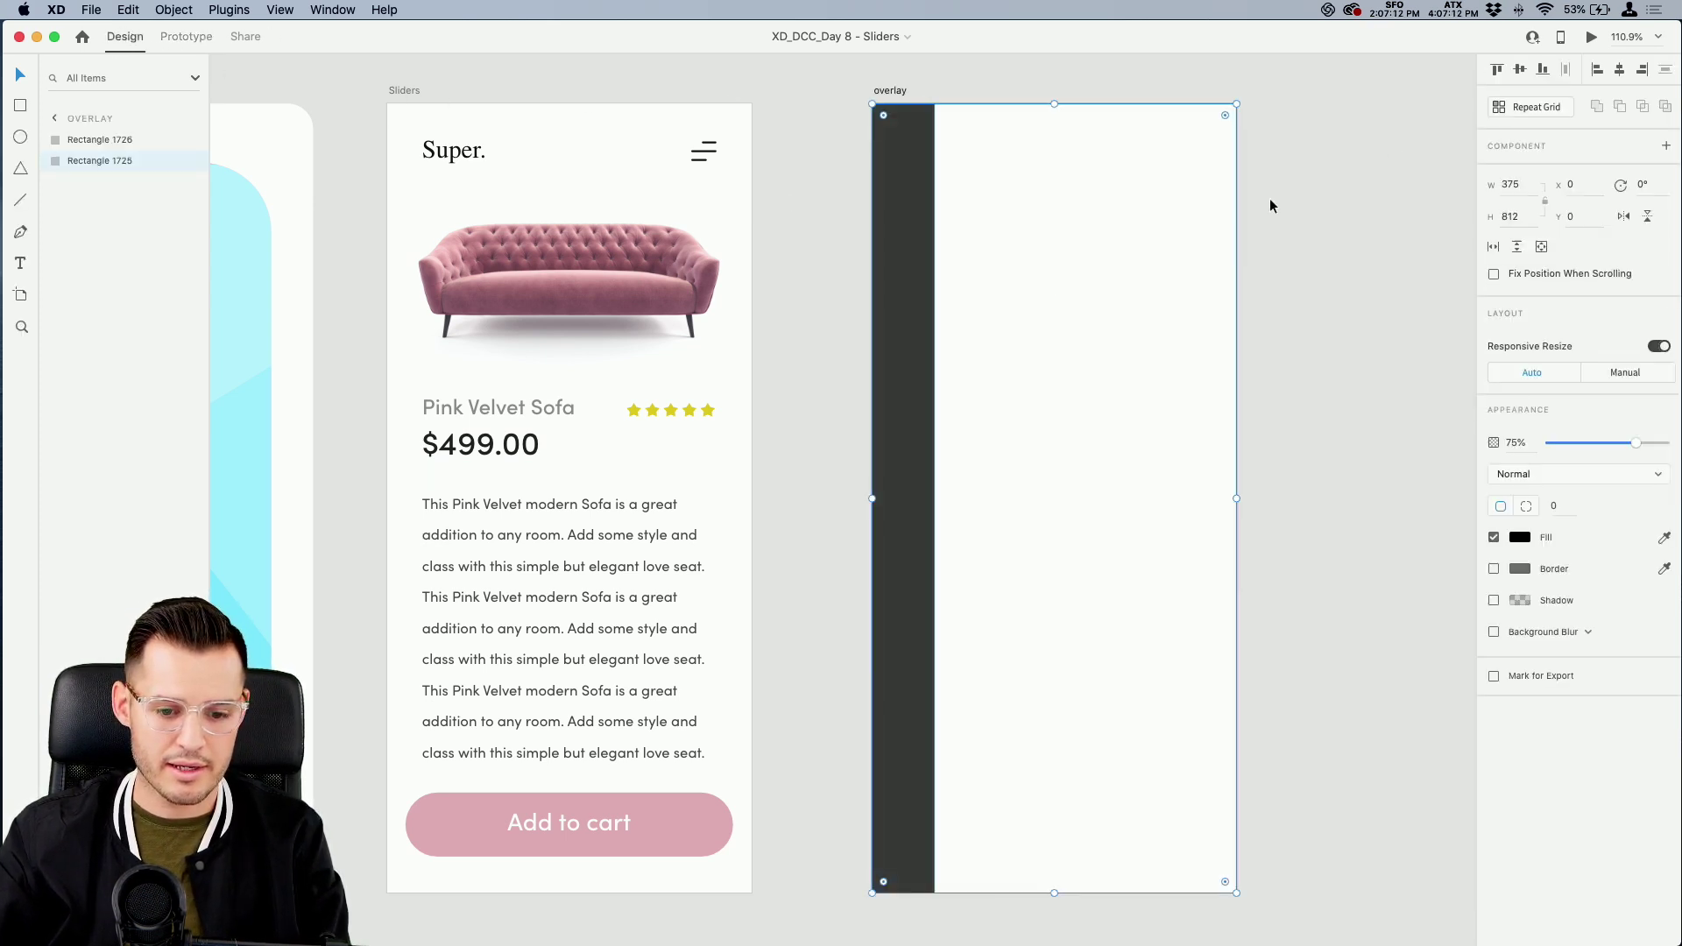
{"action": "left_click", "coordinate": [1591, 36]}
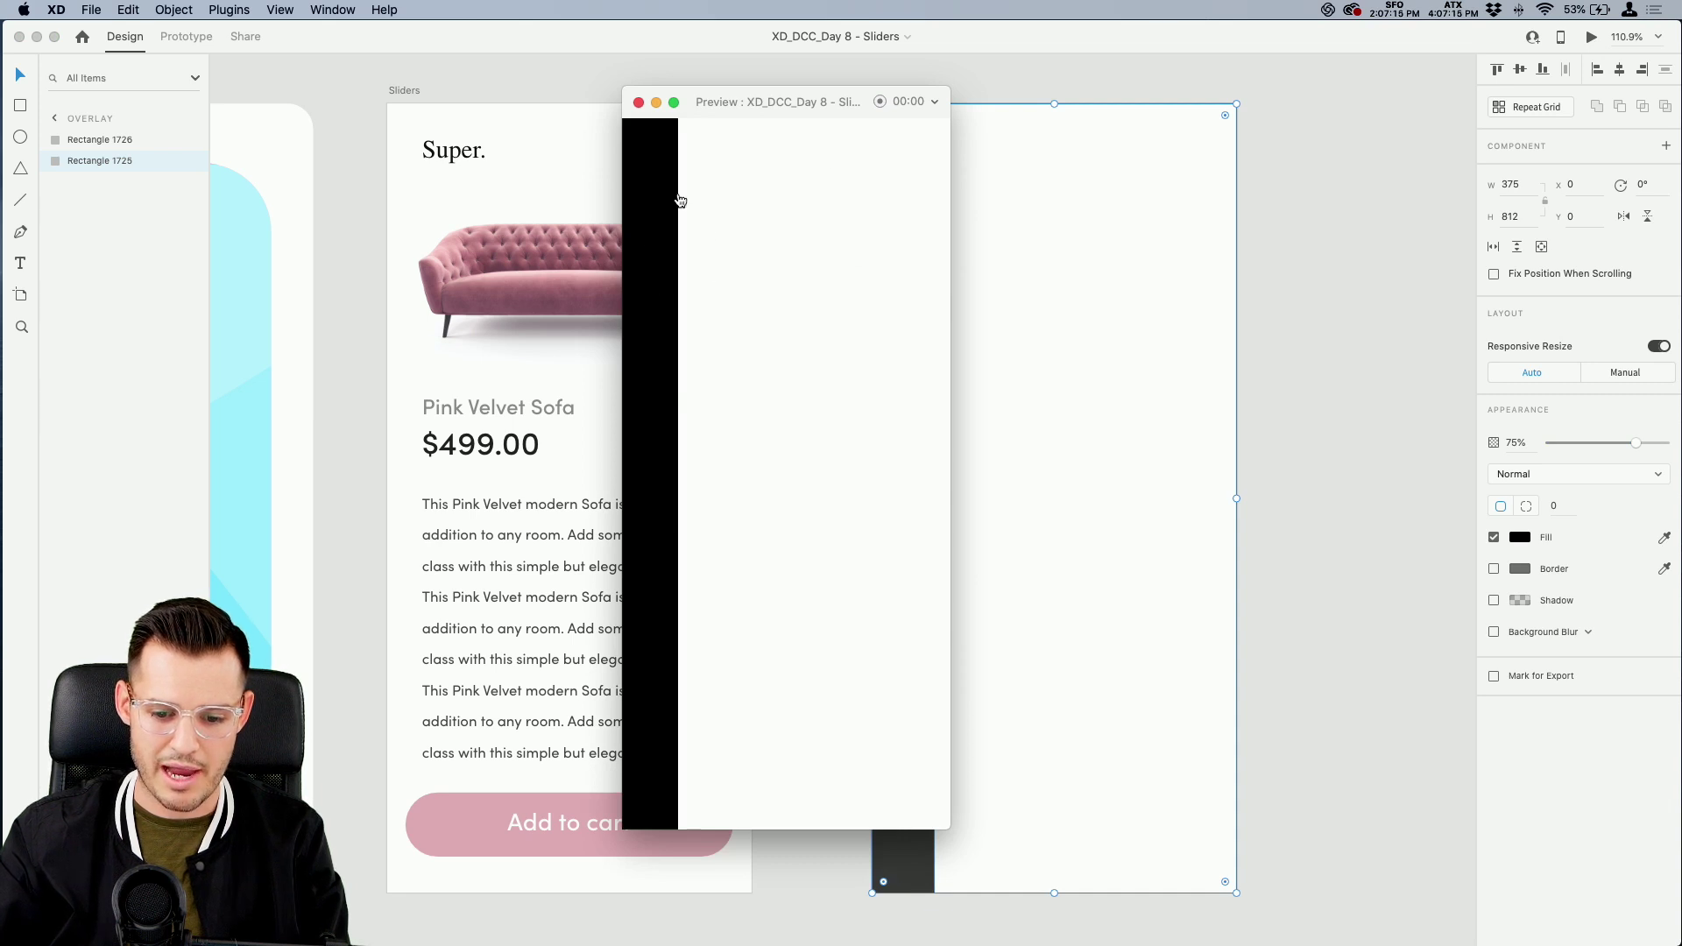
{"action": "left_click", "coordinate": [638, 103]}
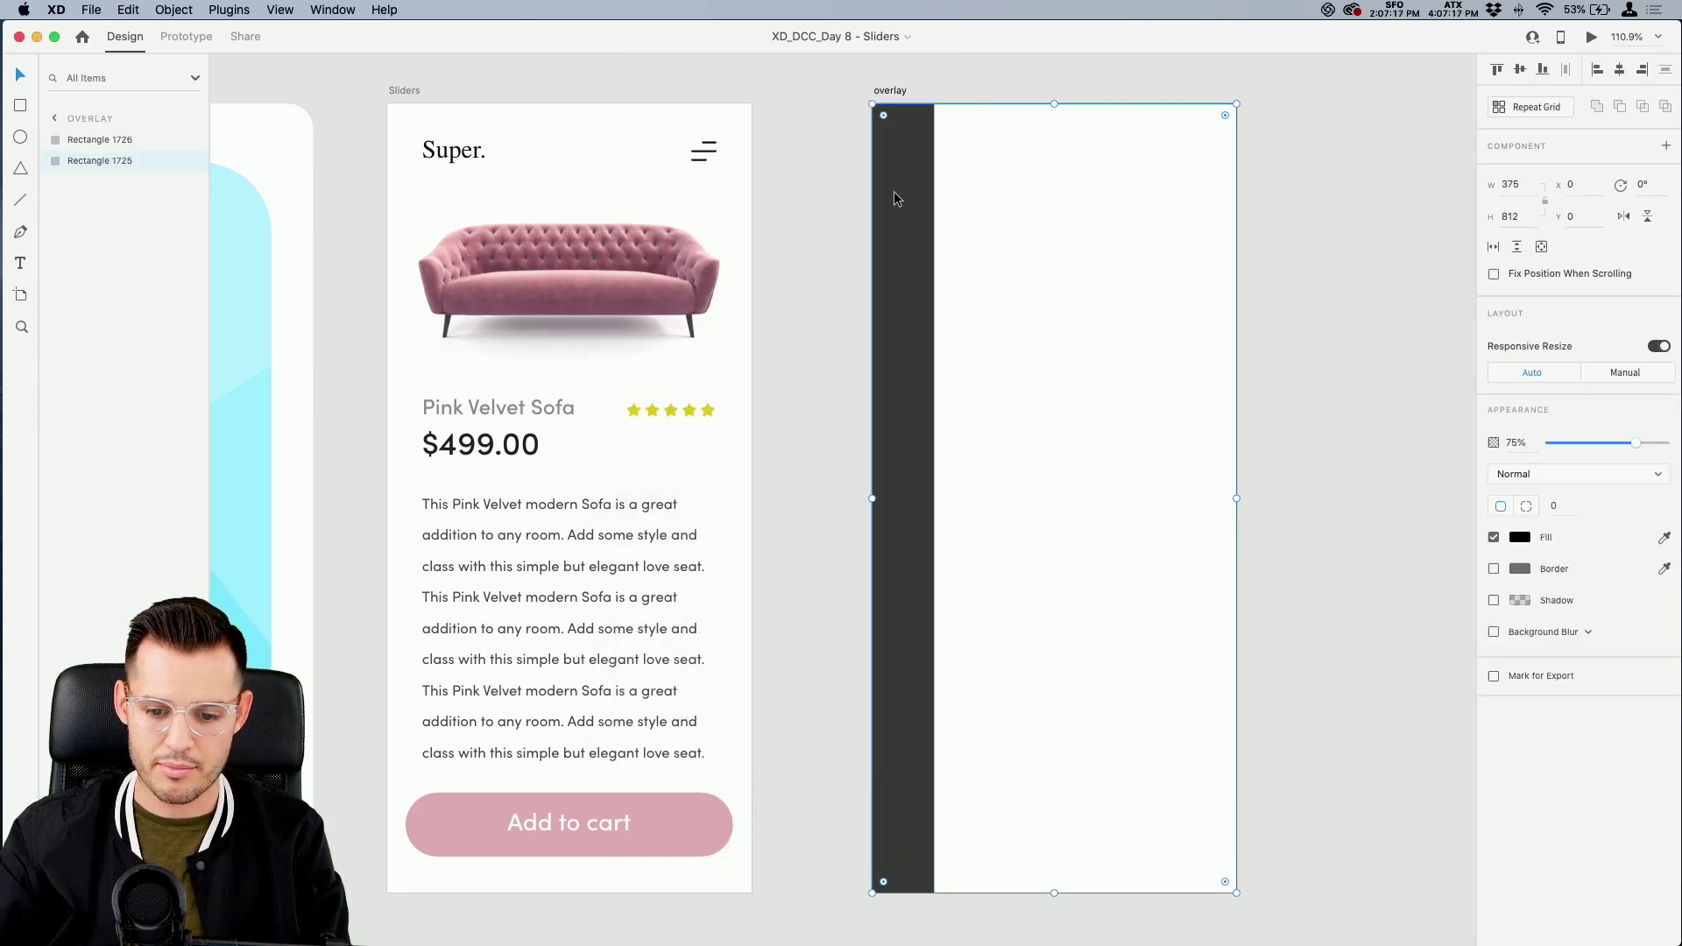
{"action": "left_click_drag", "start_coordinate": [1596, 449], "coordinate": [1588, 449]}
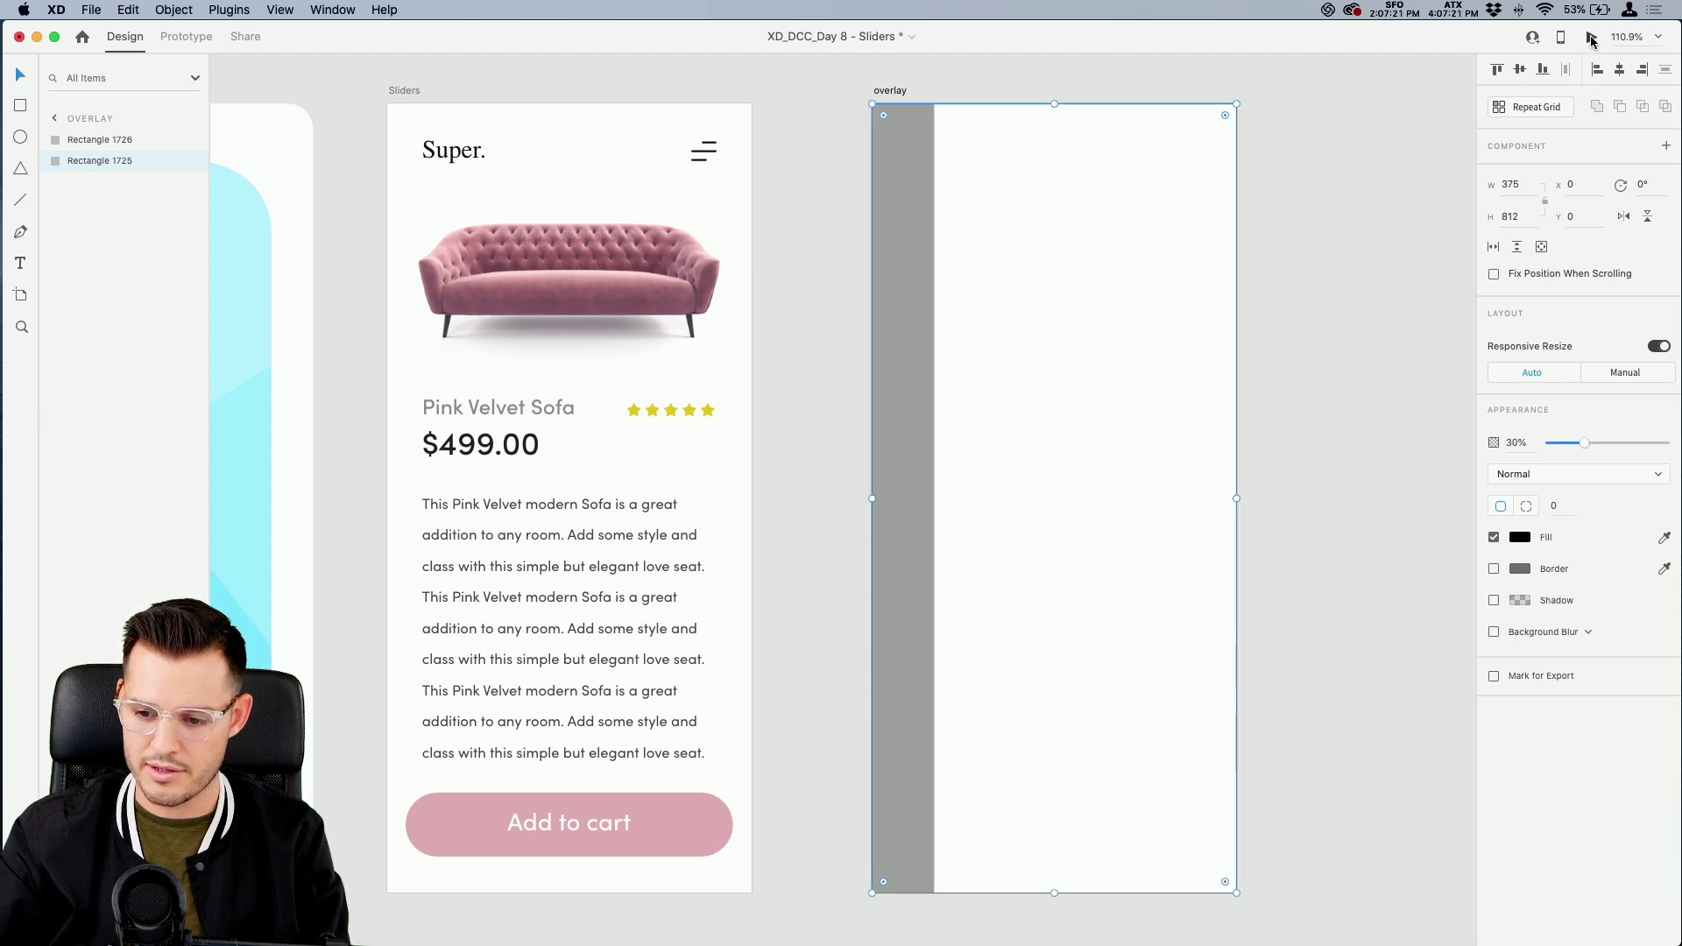
Preview the Sliders artboard and open the overlay from the menu icon to check the lighter background
{"action": "left_click", "coordinate": [1591, 37]}
{"action": "left_click", "coordinate": [639, 102]}
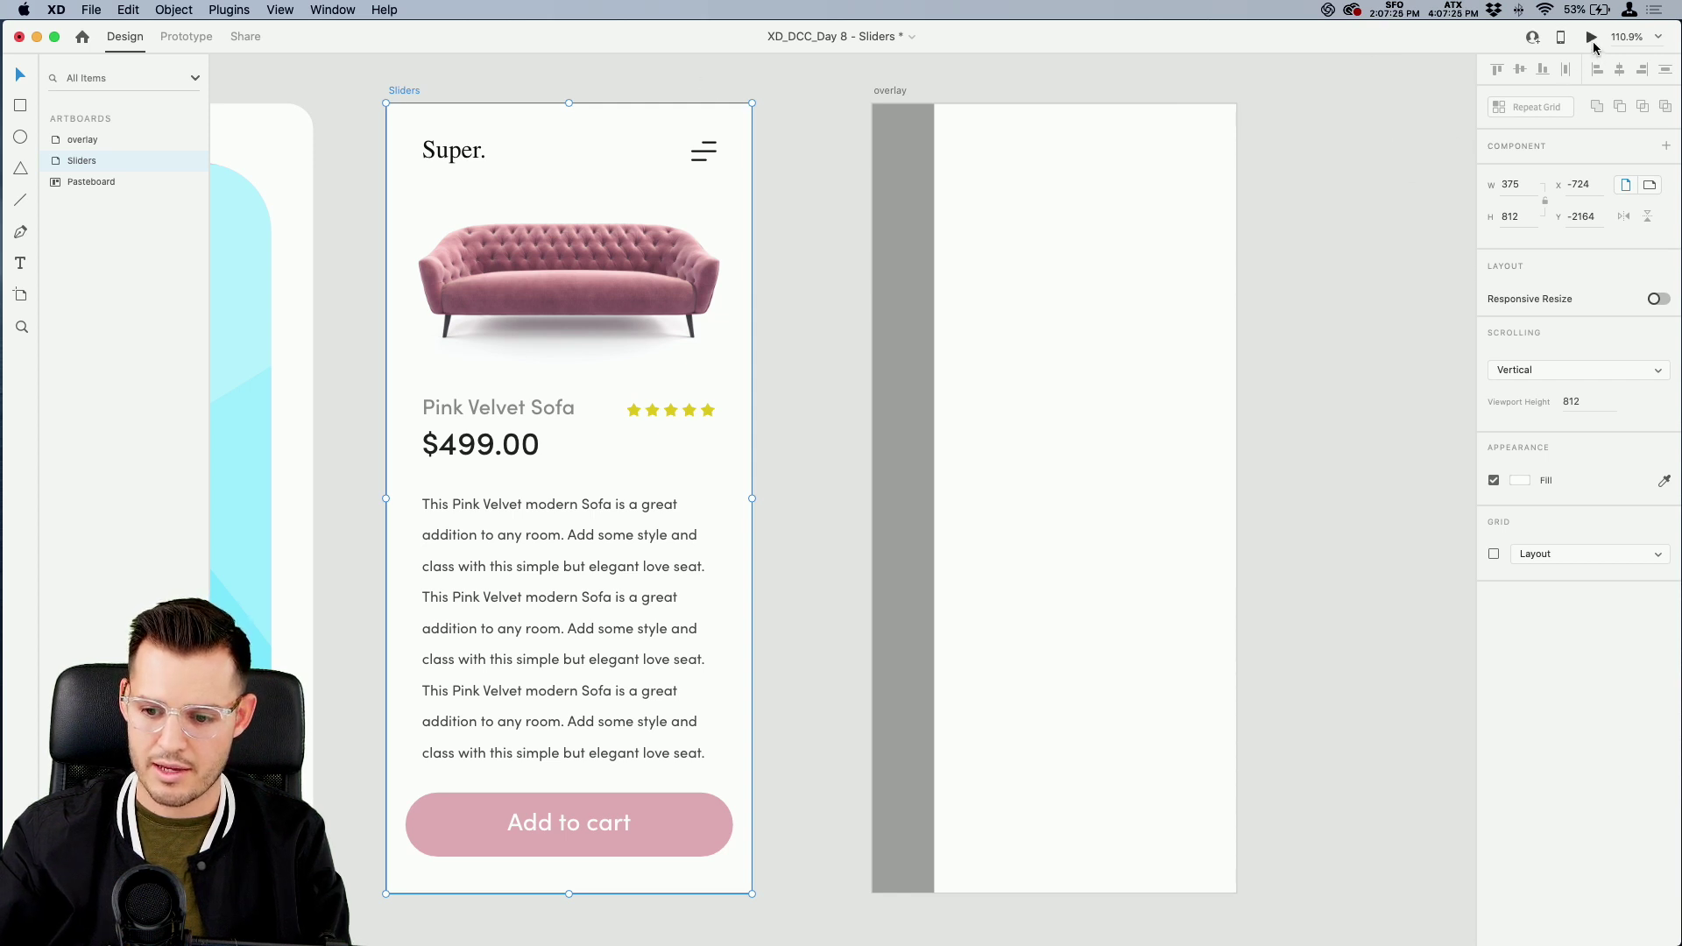
{"action": "left_click", "coordinate": [1591, 38]}
{"action": "left_click", "coordinate": [907, 162]}
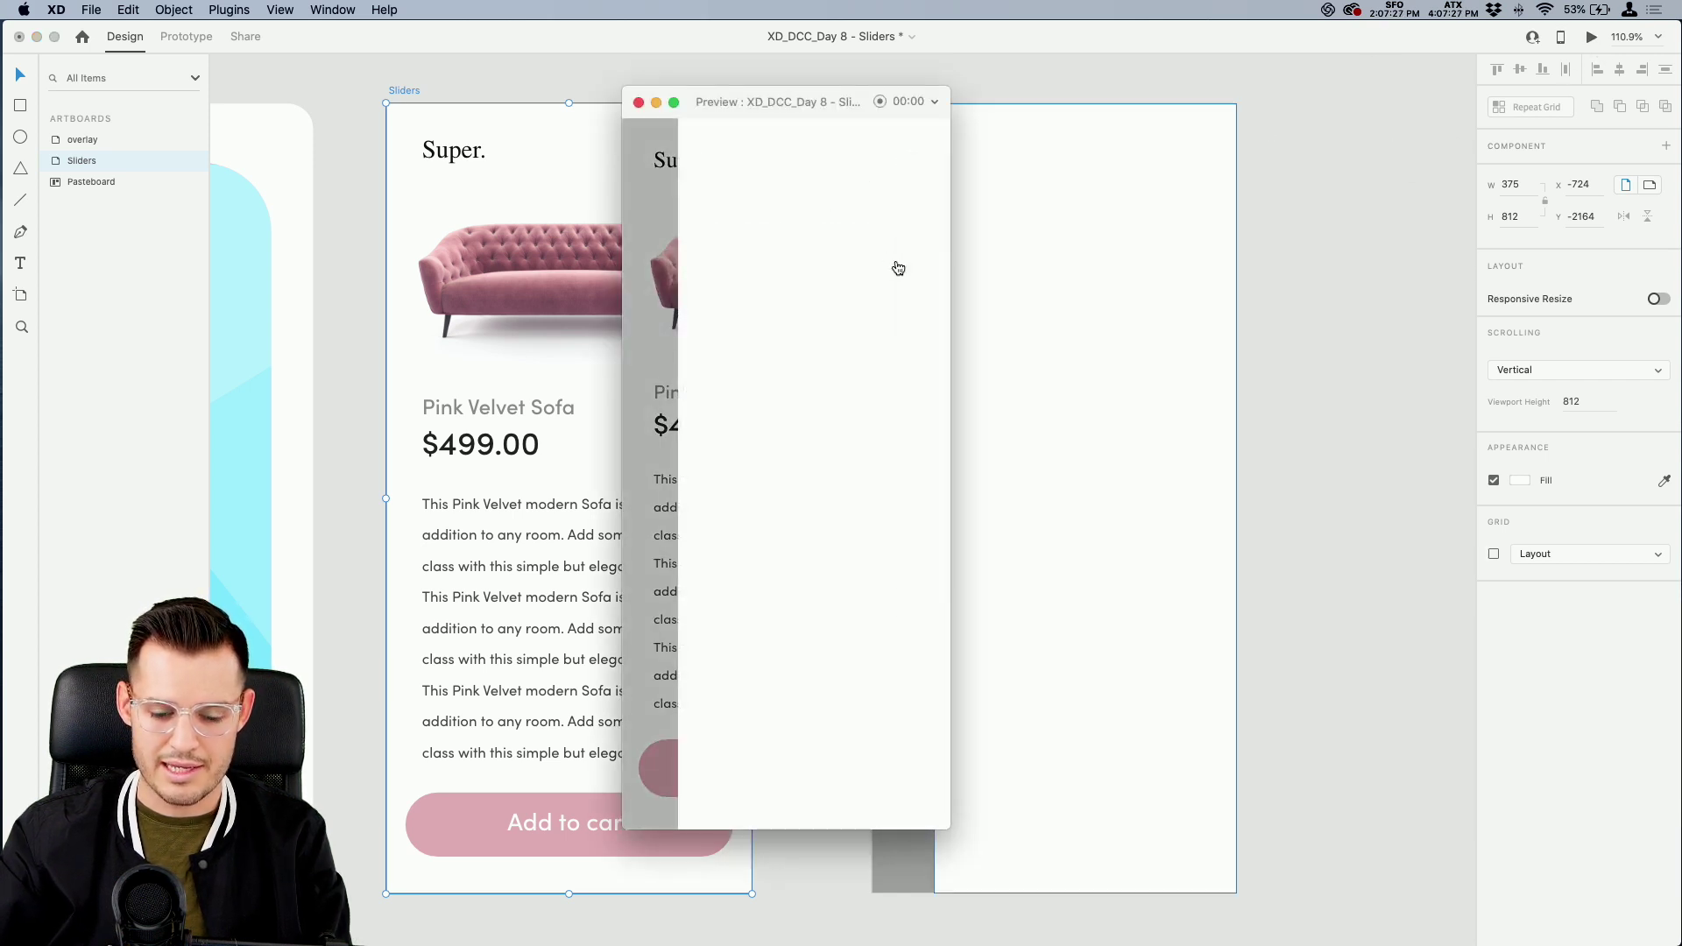
{"action": "left_click", "coordinate": [639, 103]}
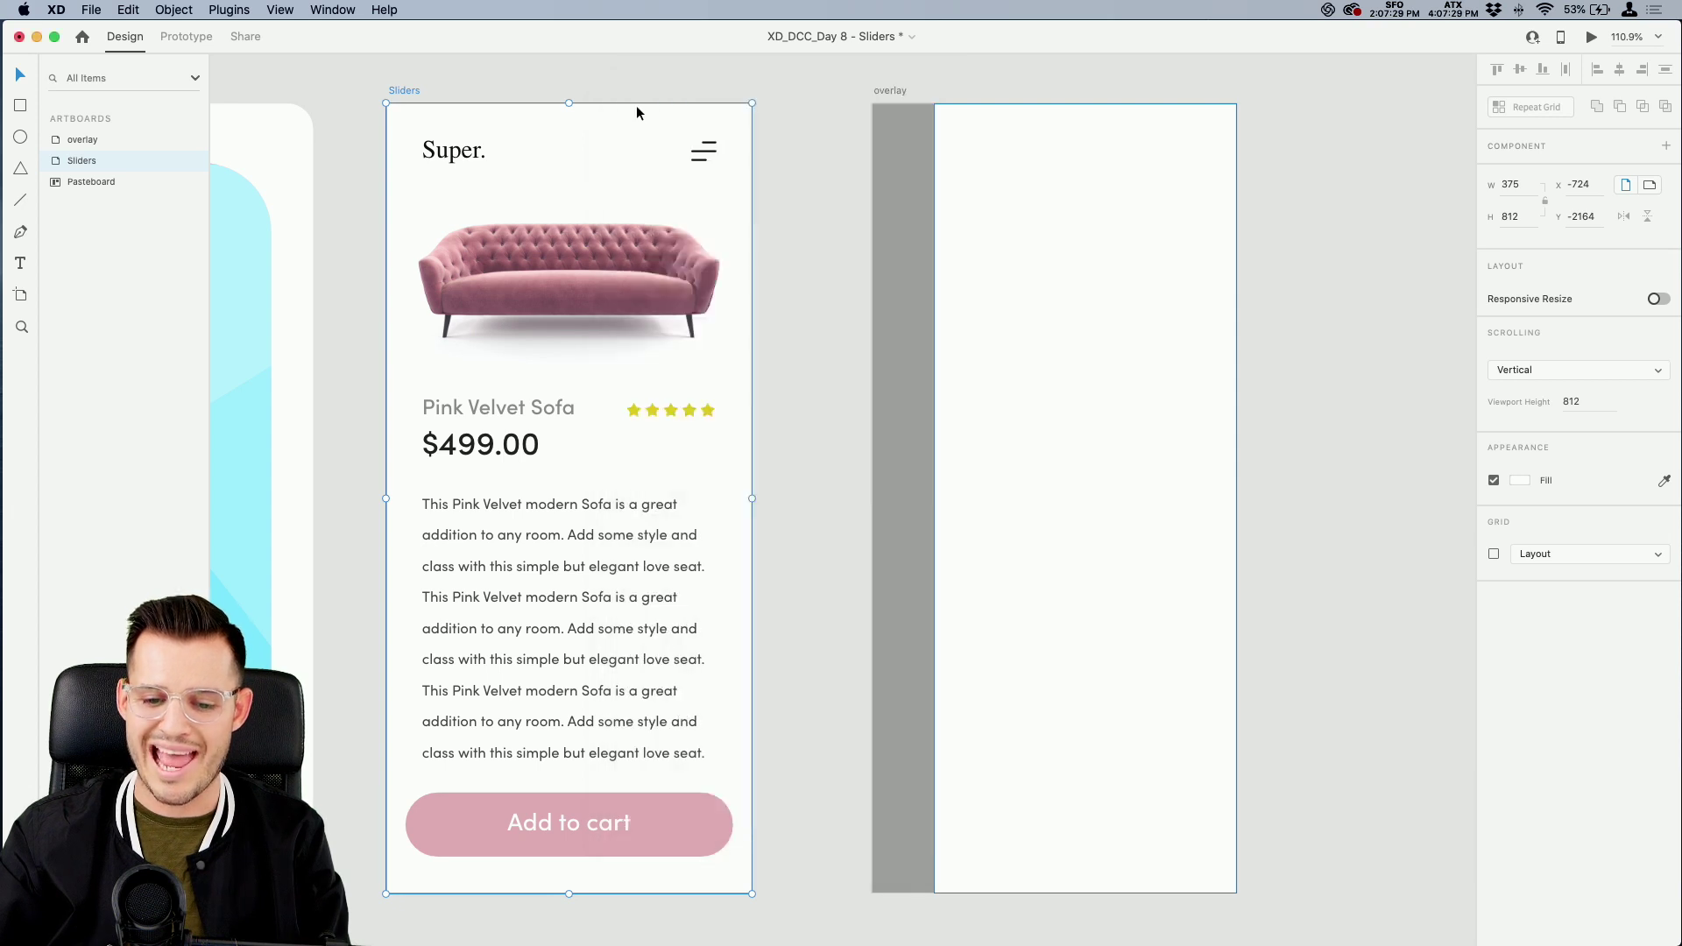
Rename the dark rectangle's layer on the overlay artboard to "overlay" and lock it
{"action": "left_click", "coordinate": [1092, 184]}
{"action": "left_click", "coordinate": [104, 161]}
{"action": "double_click", "coordinate": [99, 162]}
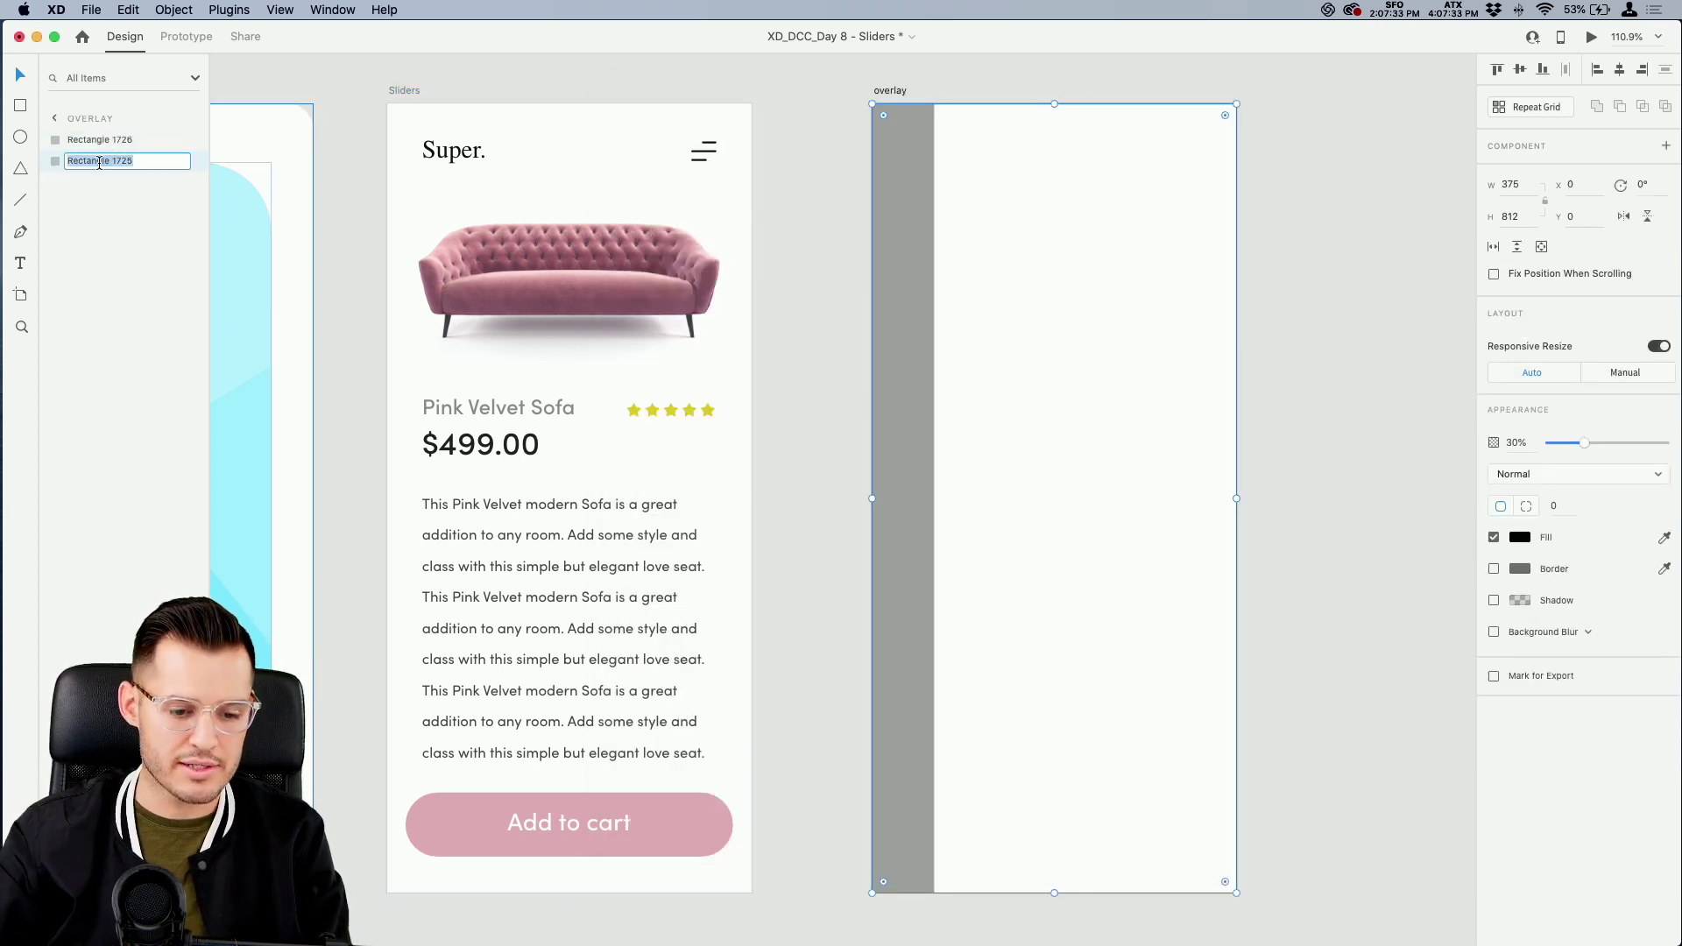
{"action": "type", "text": "overlay"}
{"action": "key", "text": "Return"}
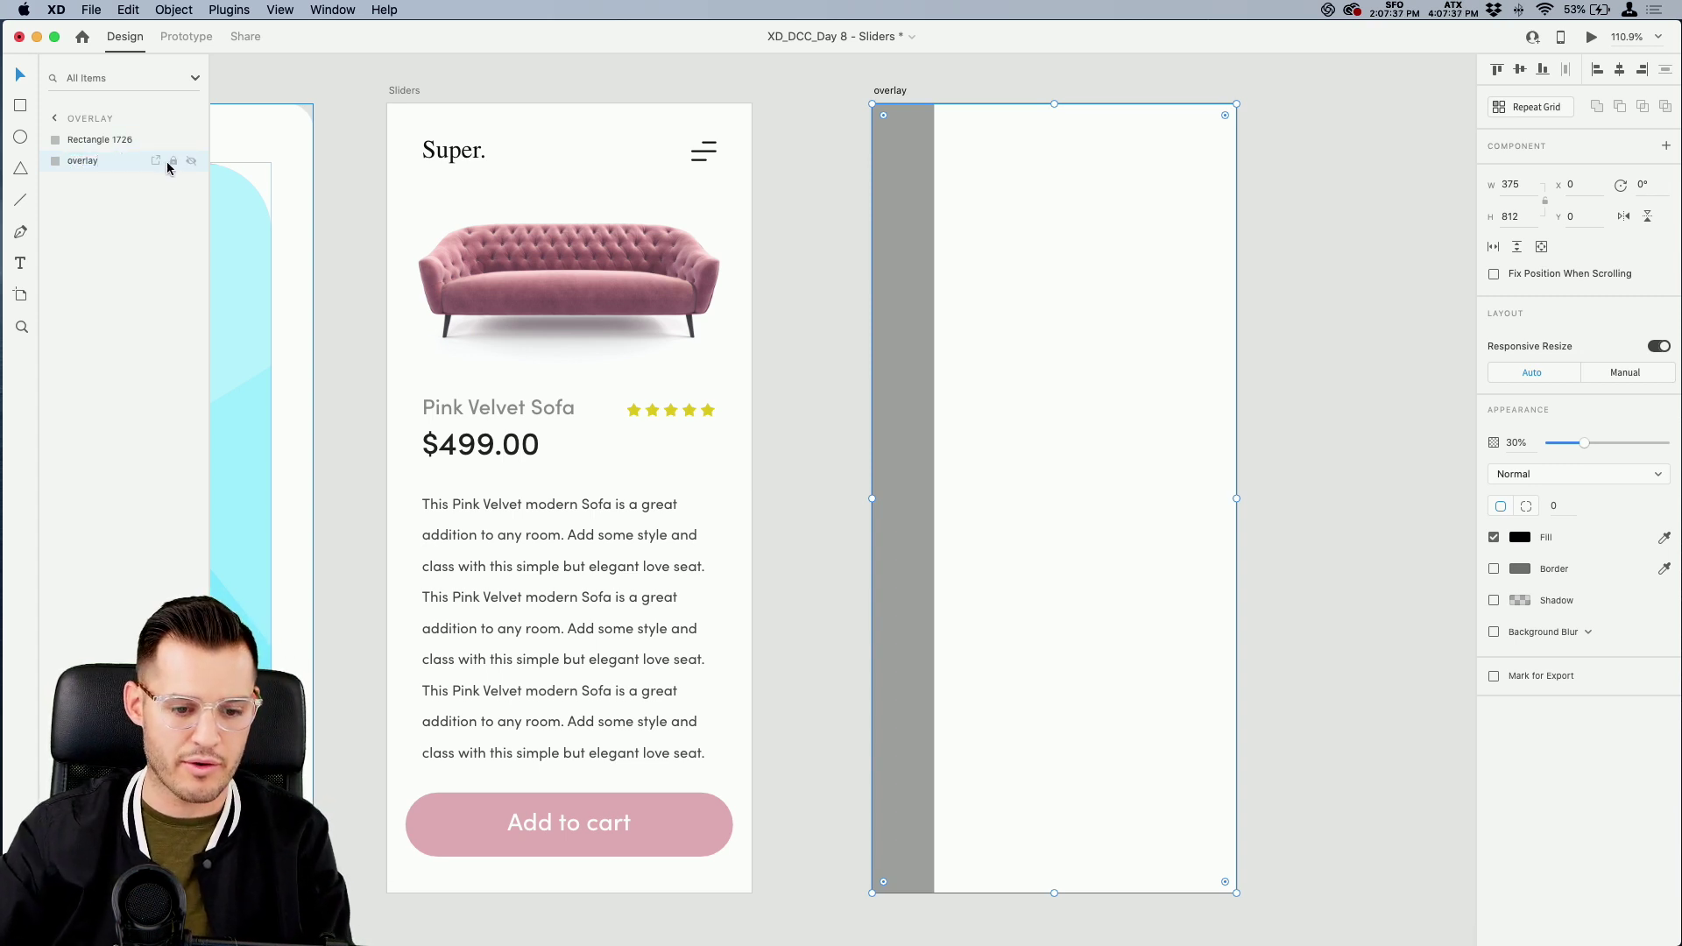
{"action": "left_click", "coordinate": [172, 218]}
Rename the white panel's layer on the overlay artboard to "menu"
{"action": "left_click", "coordinate": [105, 140]}
{"action": "double_click", "coordinate": [106, 140]}
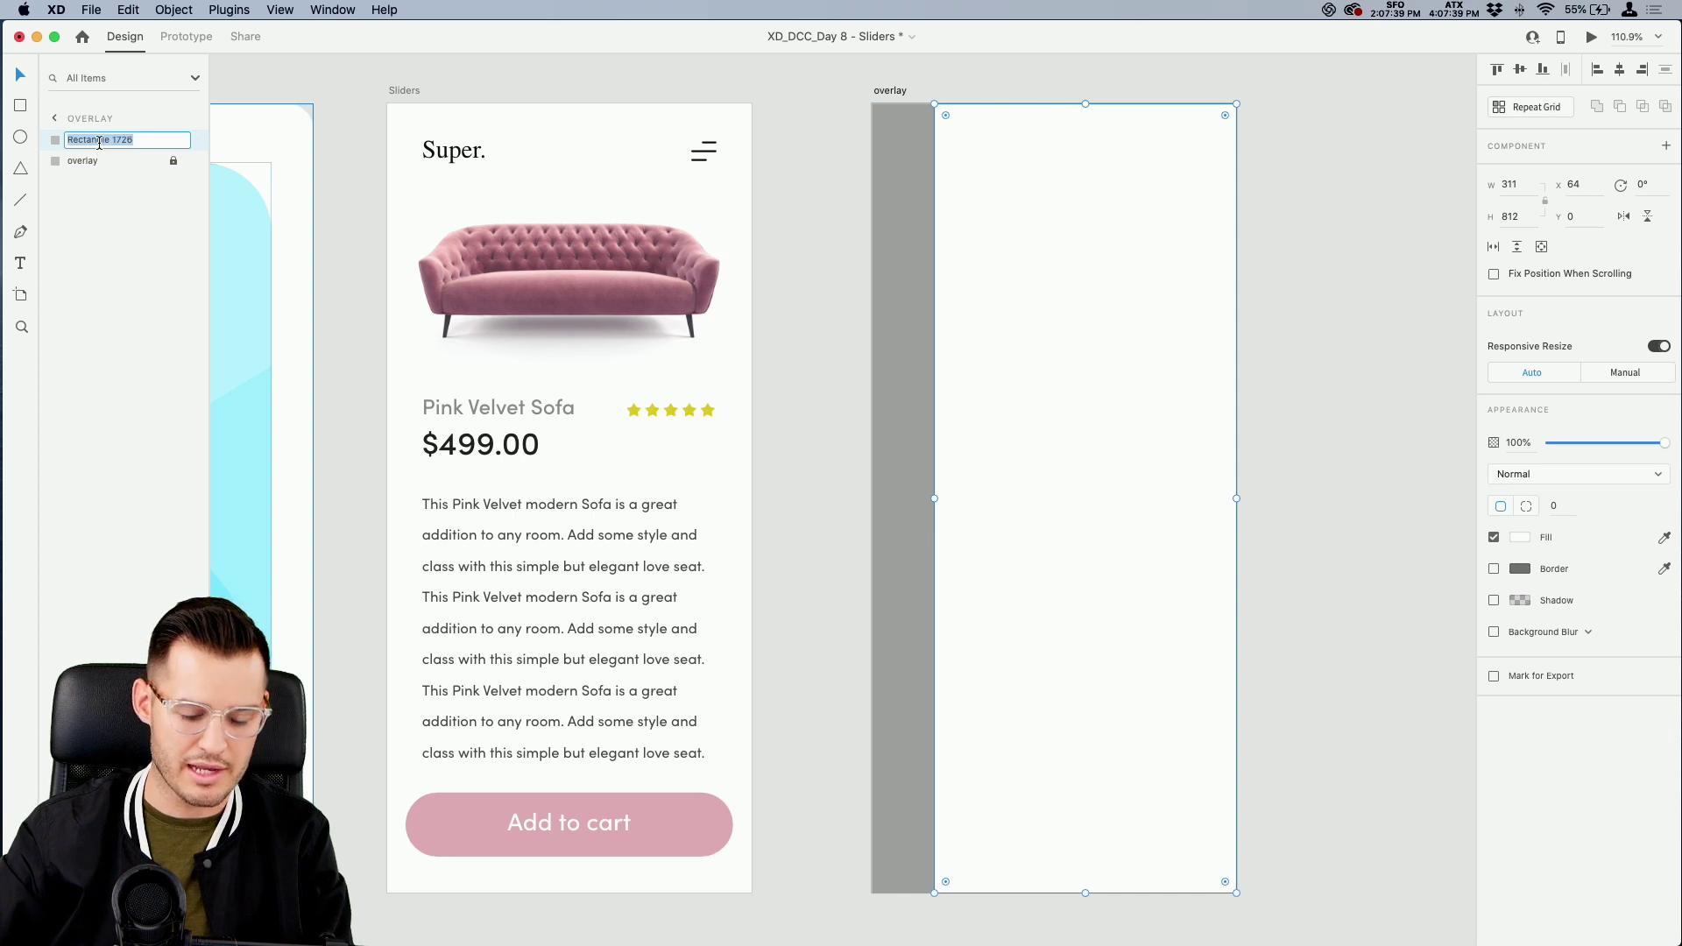
{"action": "type", "text": "menu"}
{"action": "key", "text": "Return"}
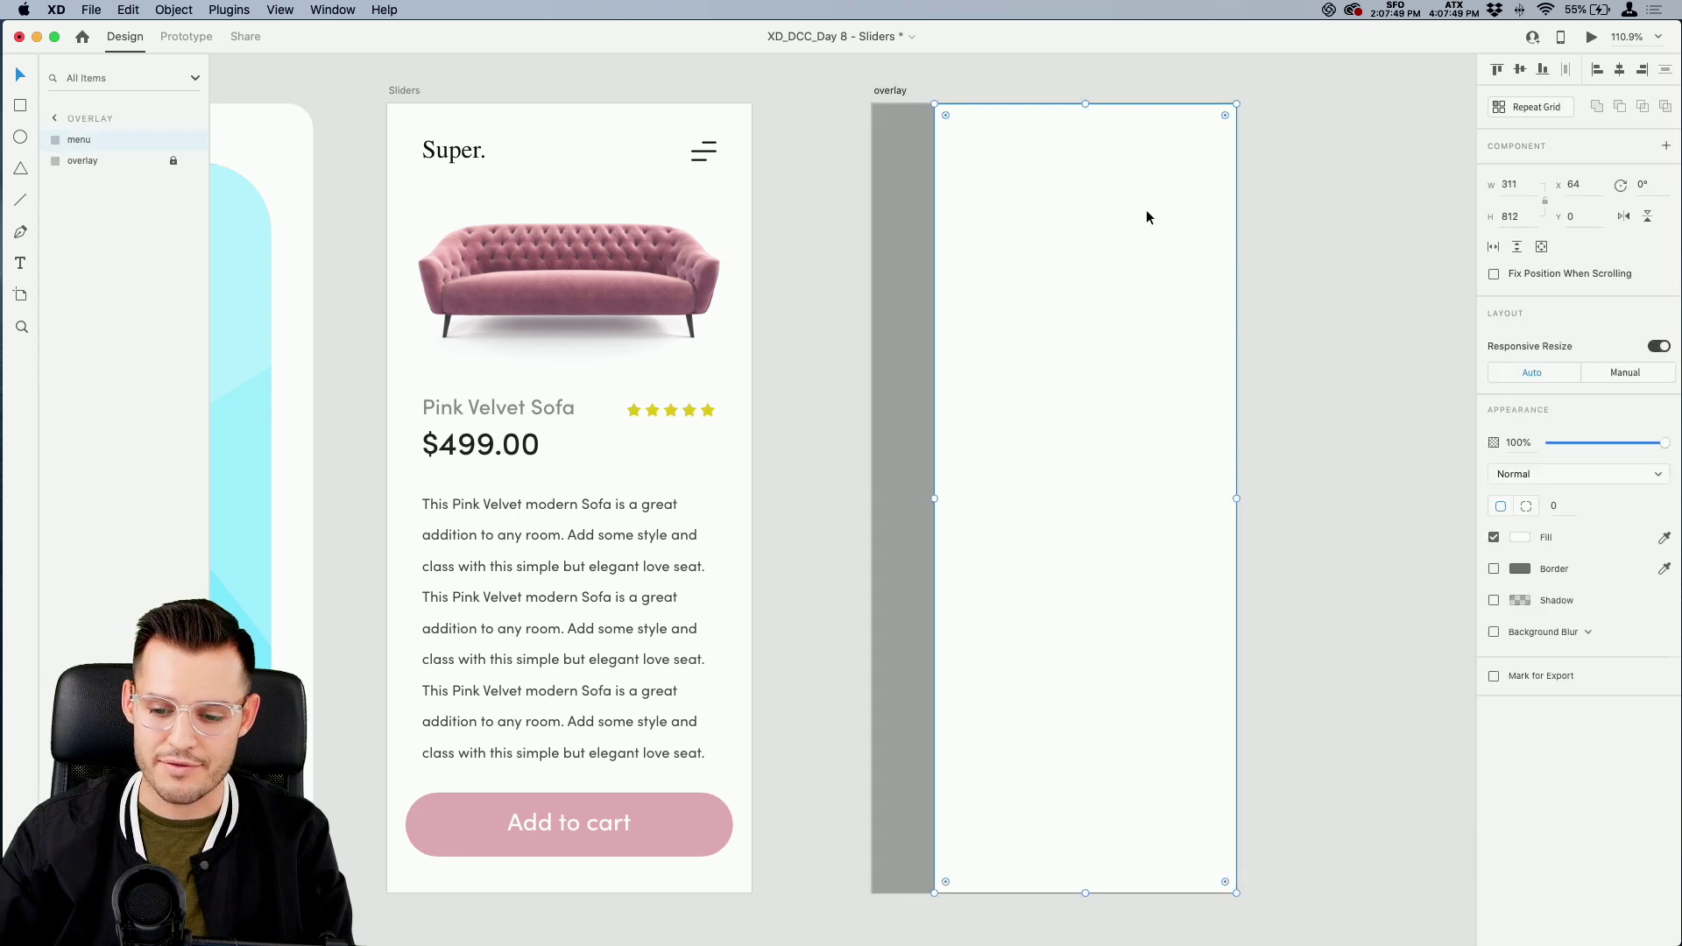
Duplicate the white menu panel and rename the copy "bar"
{"action": "key", "text": "super+d"}
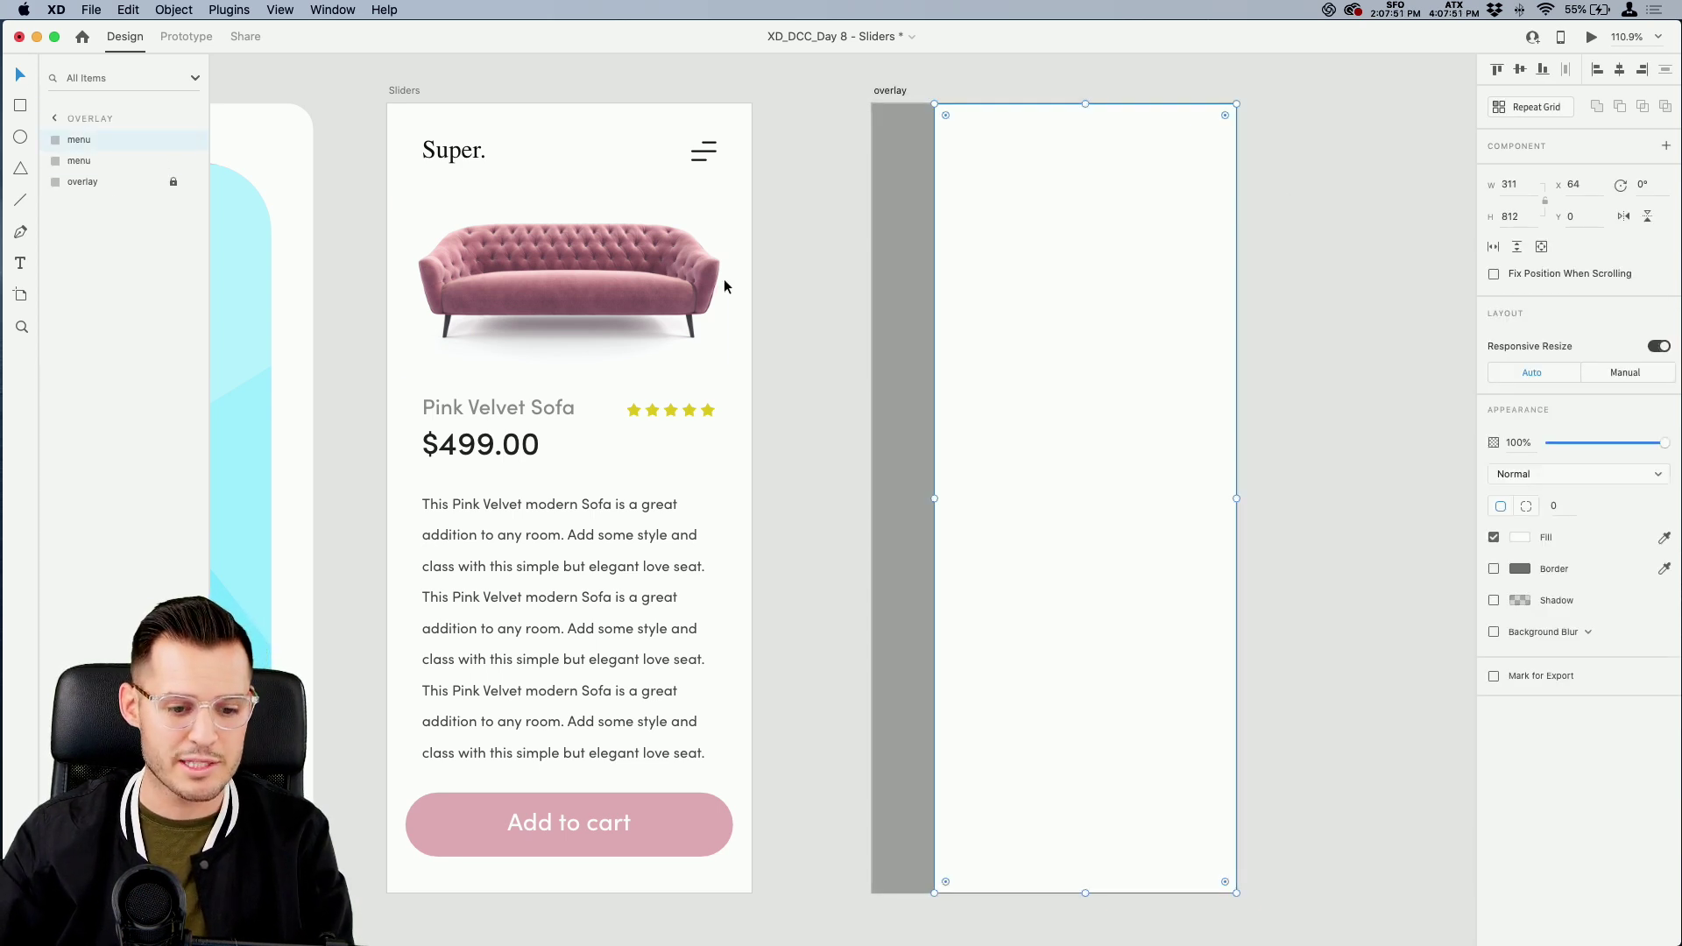
{"action": "double_click", "coordinate": [85, 140]}
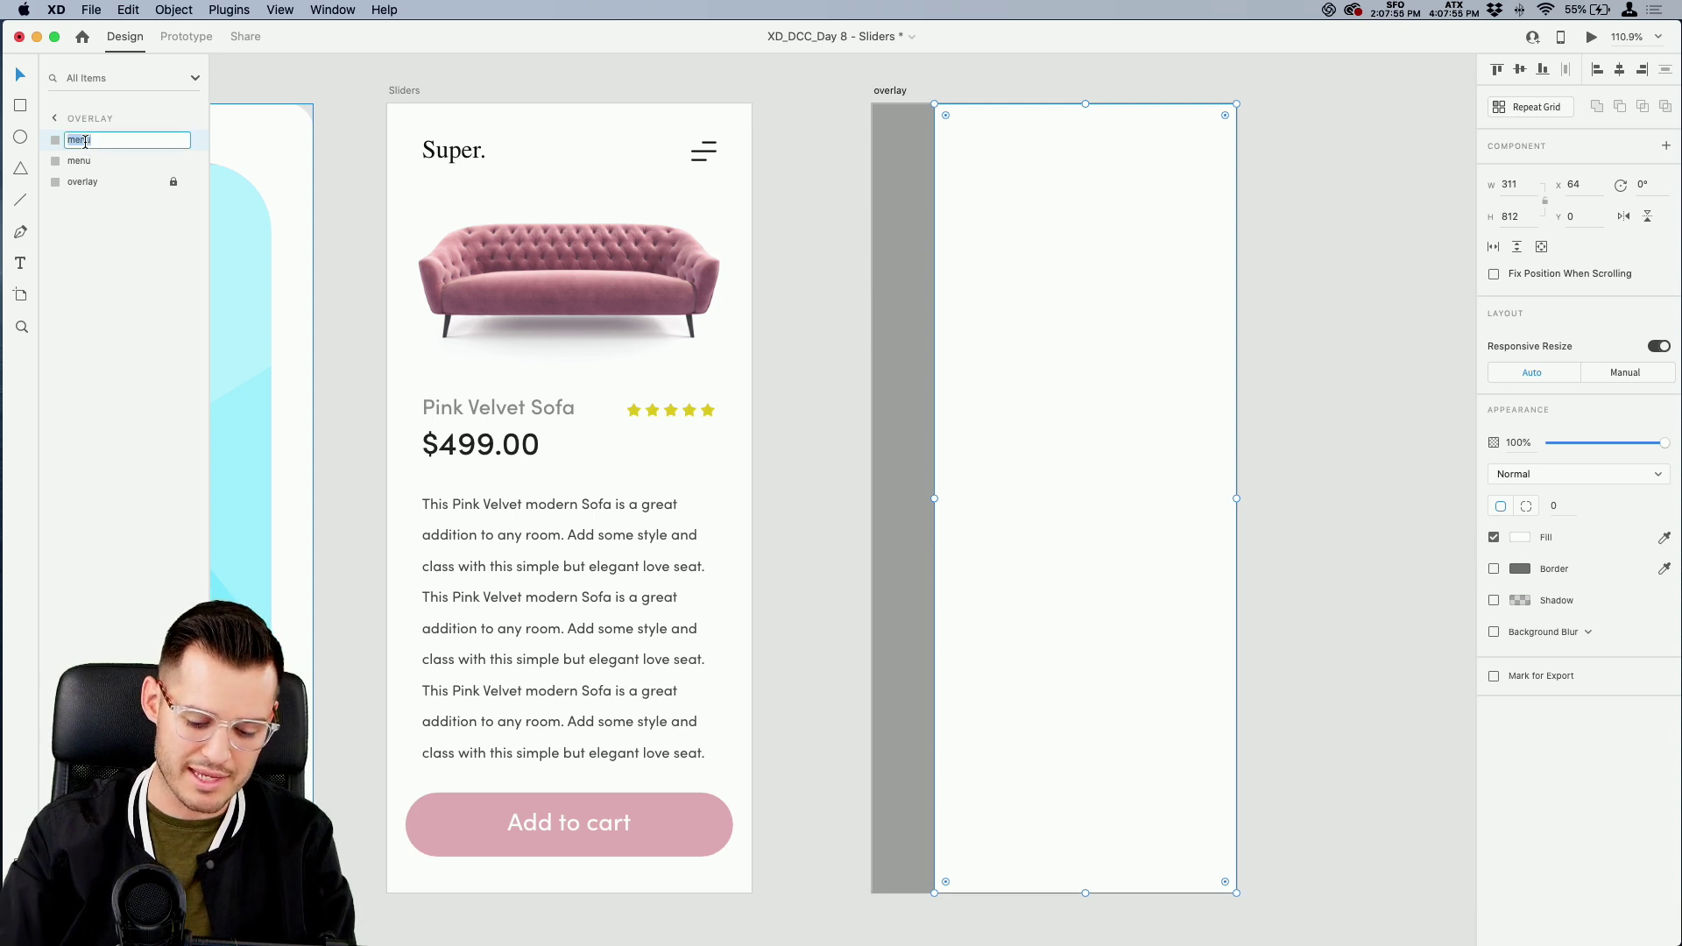
{"action": "type", "text": "bar"}
{"action": "key", "text": "Return"}
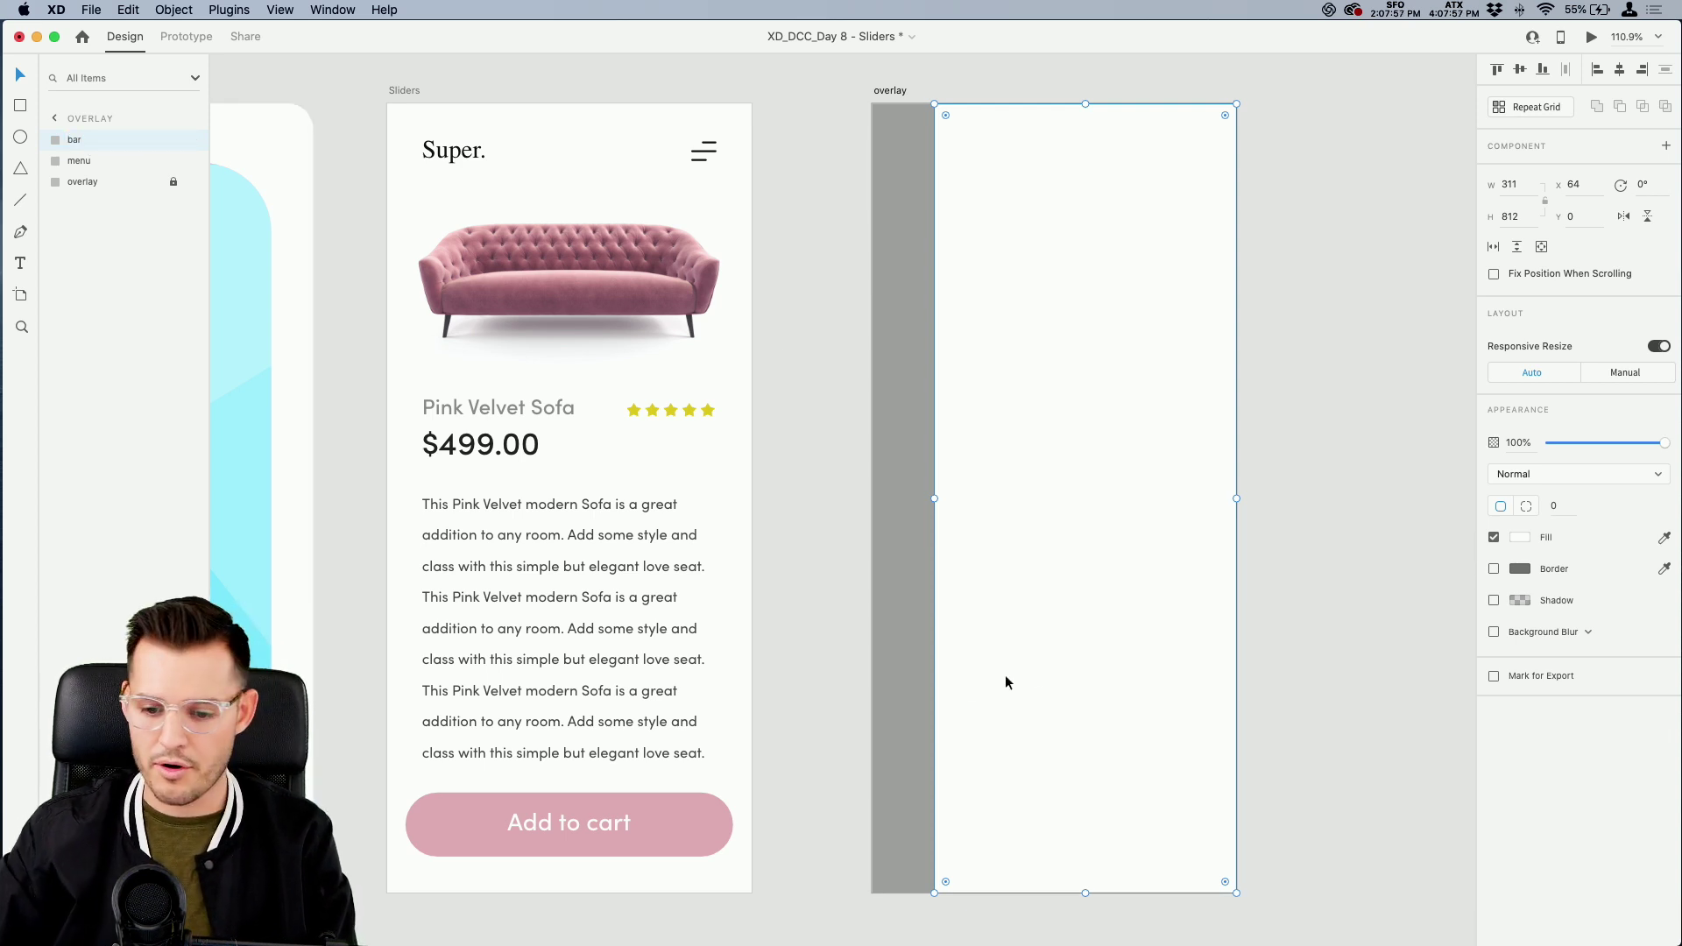
Shorten the bar to about 86 high along the panel's upper edge and fill it with dark red #932929
{"action": "left_click_drag", "start_coordinate": [1085, 893], "coordinate": [1111, 187]}
{"action": "left_click", "coordinate": [1520, 537]}
{"action": "left_click", "coordinate": [1332, 638]}
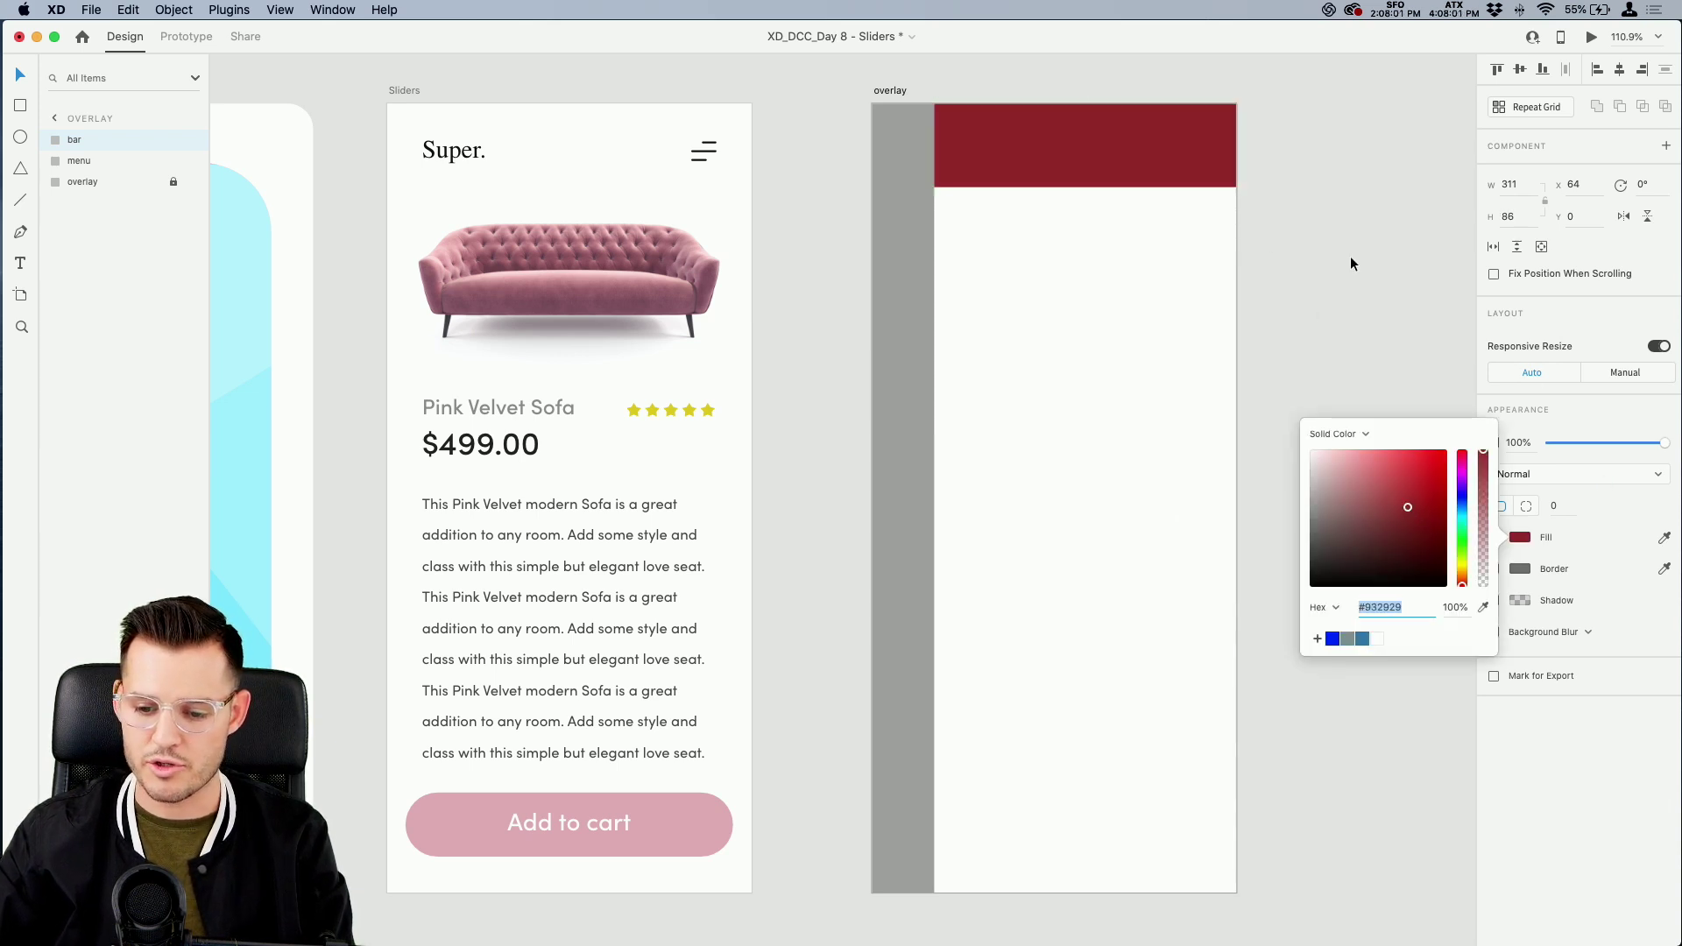
Reduce the height of the dark red bar on the overlay artboard to 81
{"action": "left_click", "coordinate": [1351, 263]}
{"action": "left_click", "coordinate": [1209, 145]}
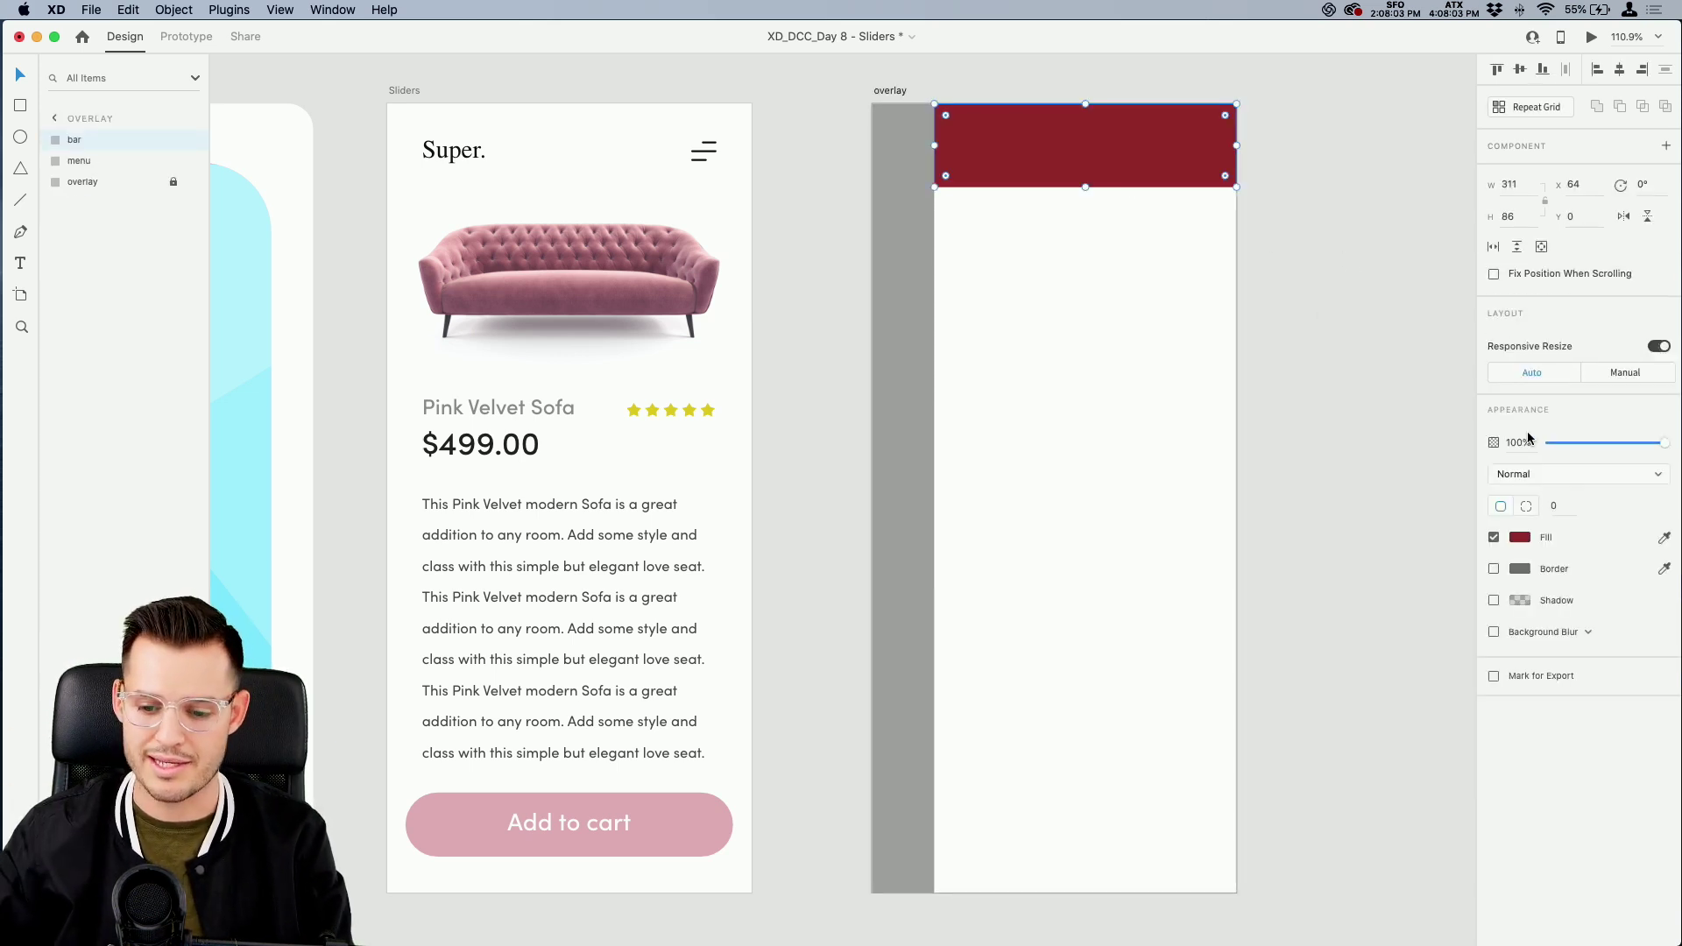
{"action": "left_click_drag", "start_coordinate": [1085, 186], "coordinate": [1088, 182]}
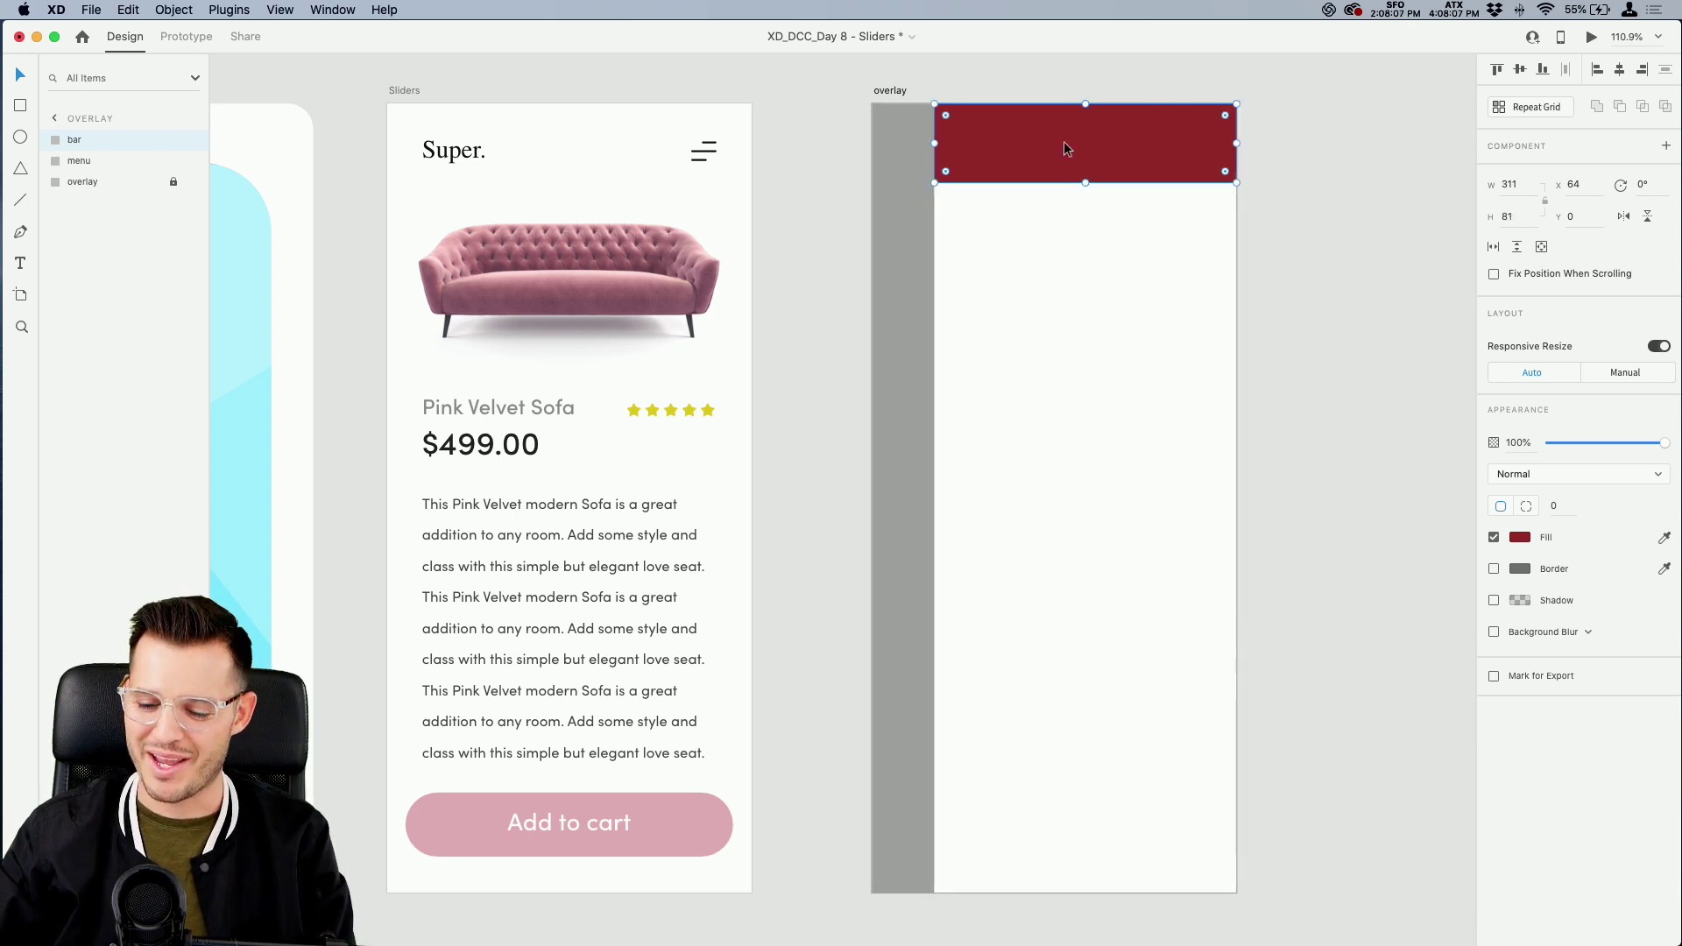
Turn on the bar's shadow and fill the bar with white #FFFFFF
{"action": "left_click", "coordinate": [1494, 600]}
{"action": "left_click", "coordinate": [1520, 537]}
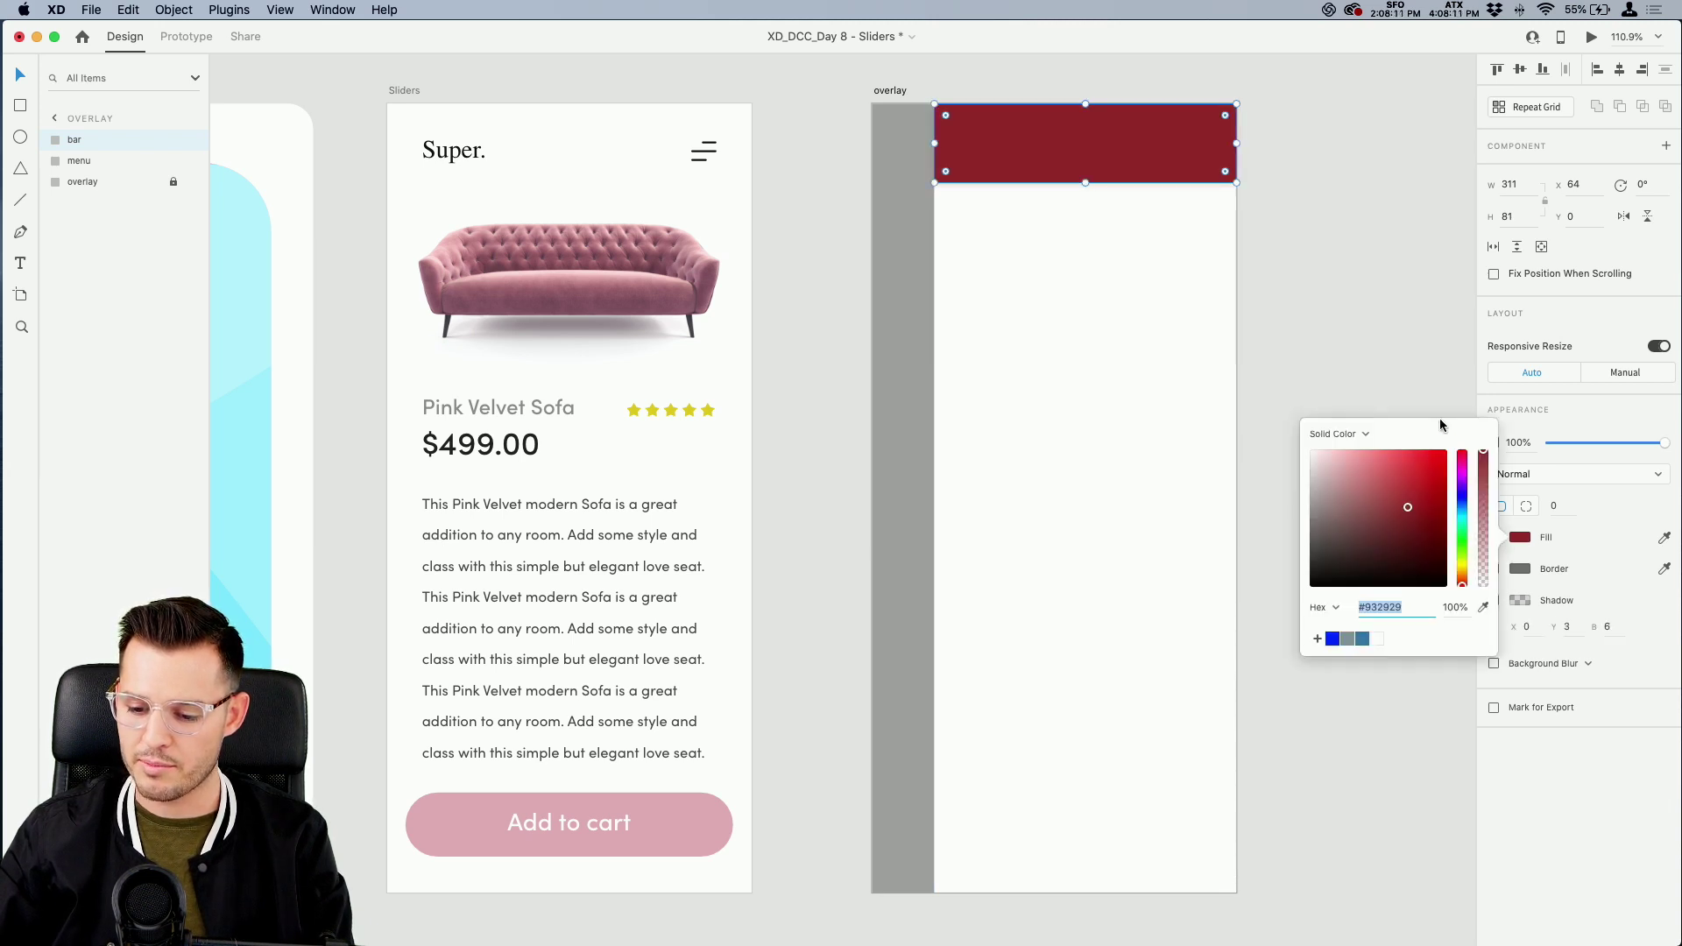
{"action": "type", "text": "fff"}
{"action": "key", "text": "Return"}
{"action": "left_click", "coordinate": [1183, 162]}
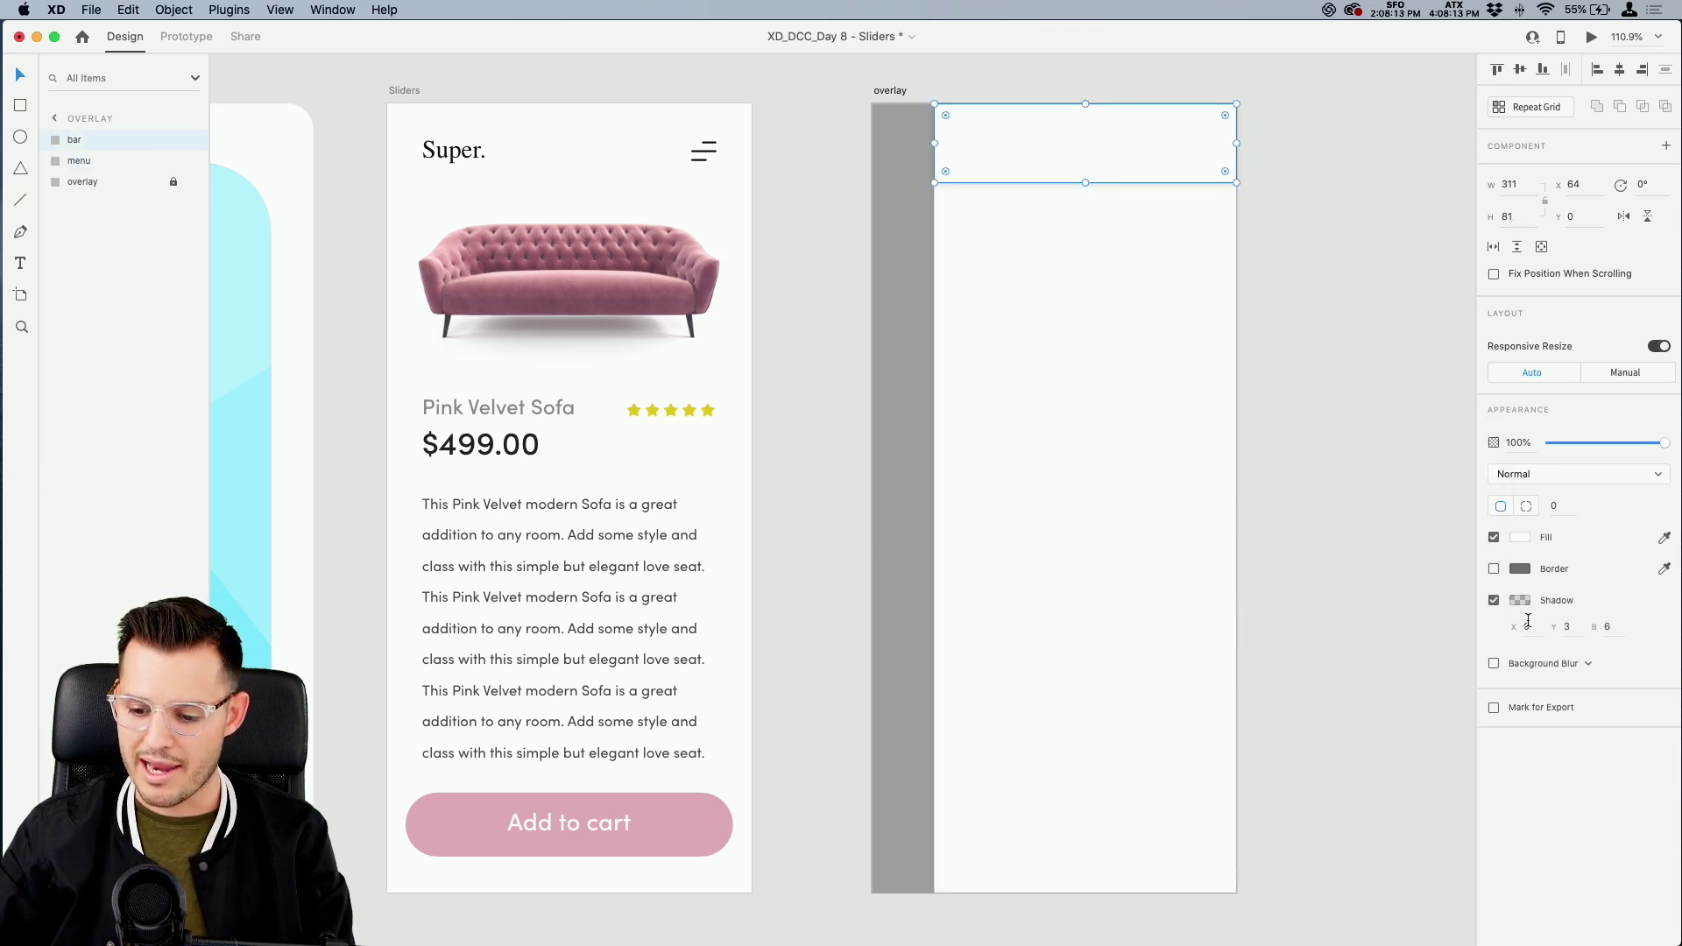
Set the bar's shadow to a Y offset of 0.5 and a blur of 0
{"action": "left_click", "coordinate": [1609, 627]}
{"action": "type", "text": "3"}
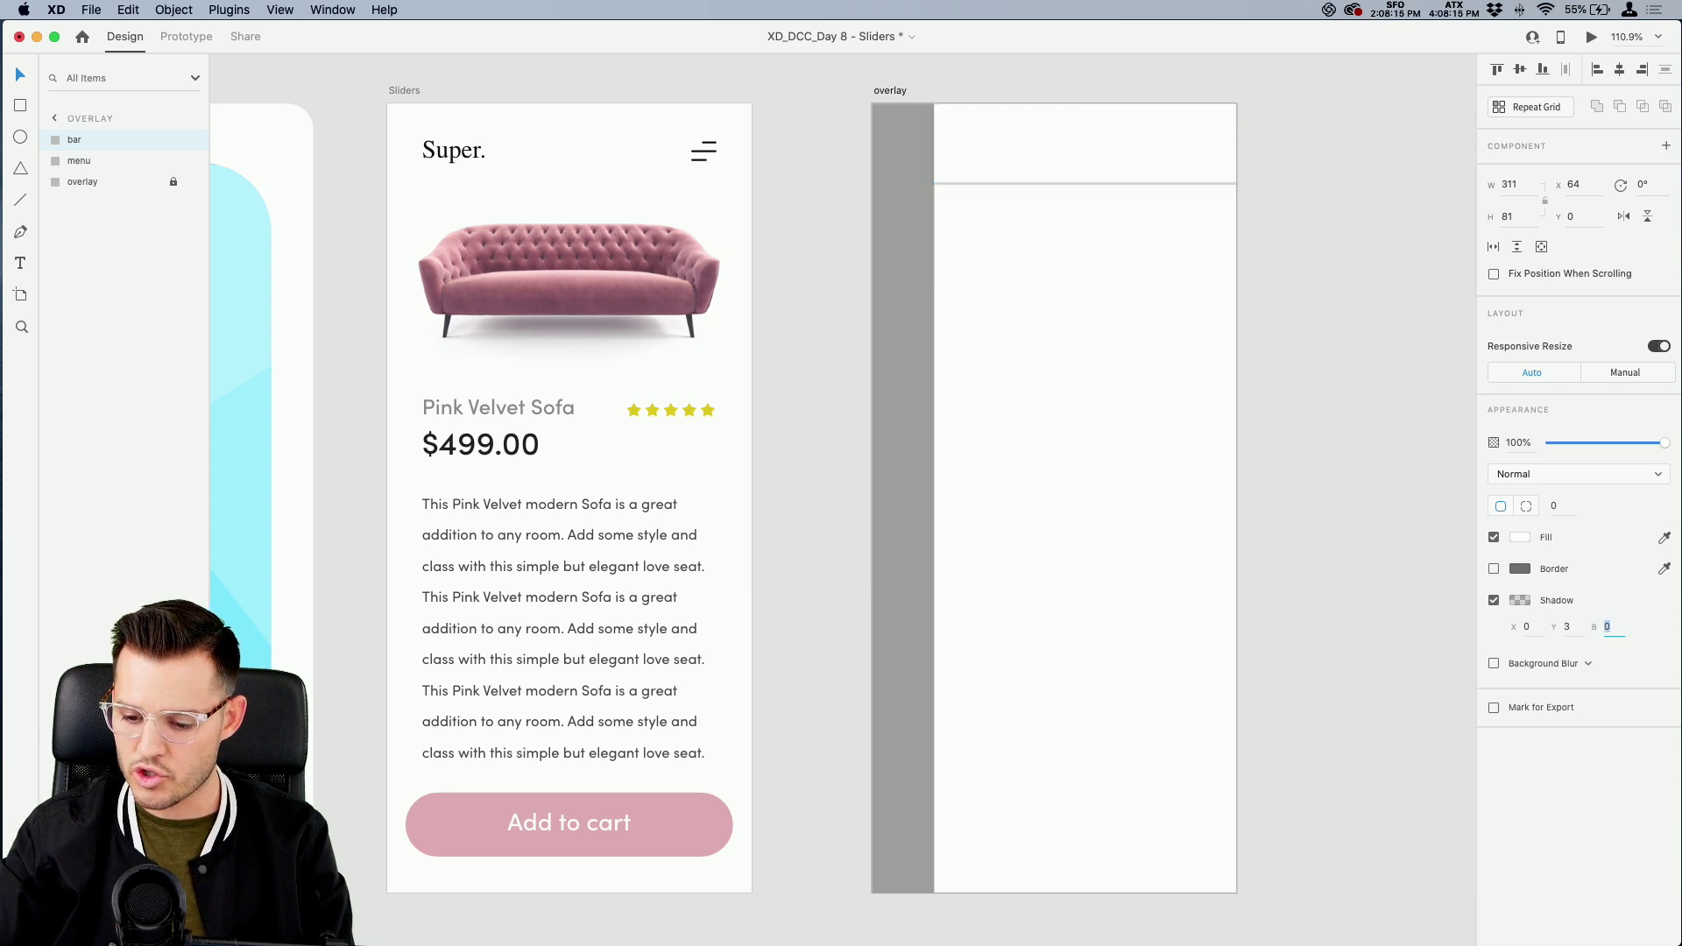
{"action": "left_click", "coordinate": [1568, 627]}
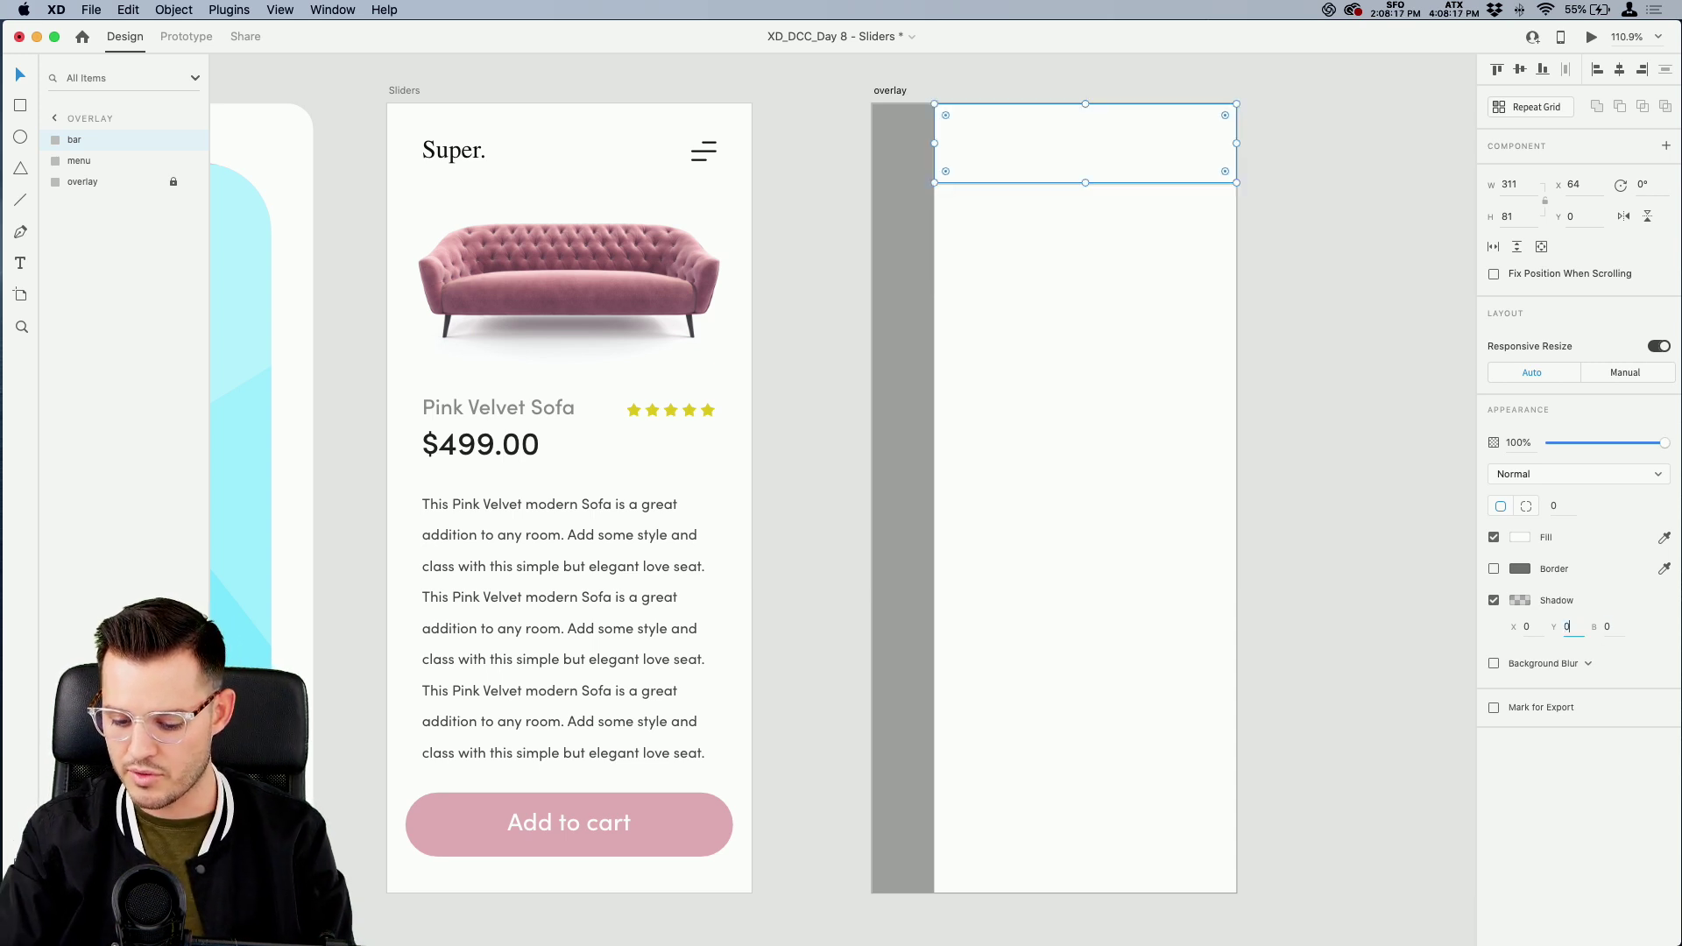
{"action": "key", "text": "Return"}
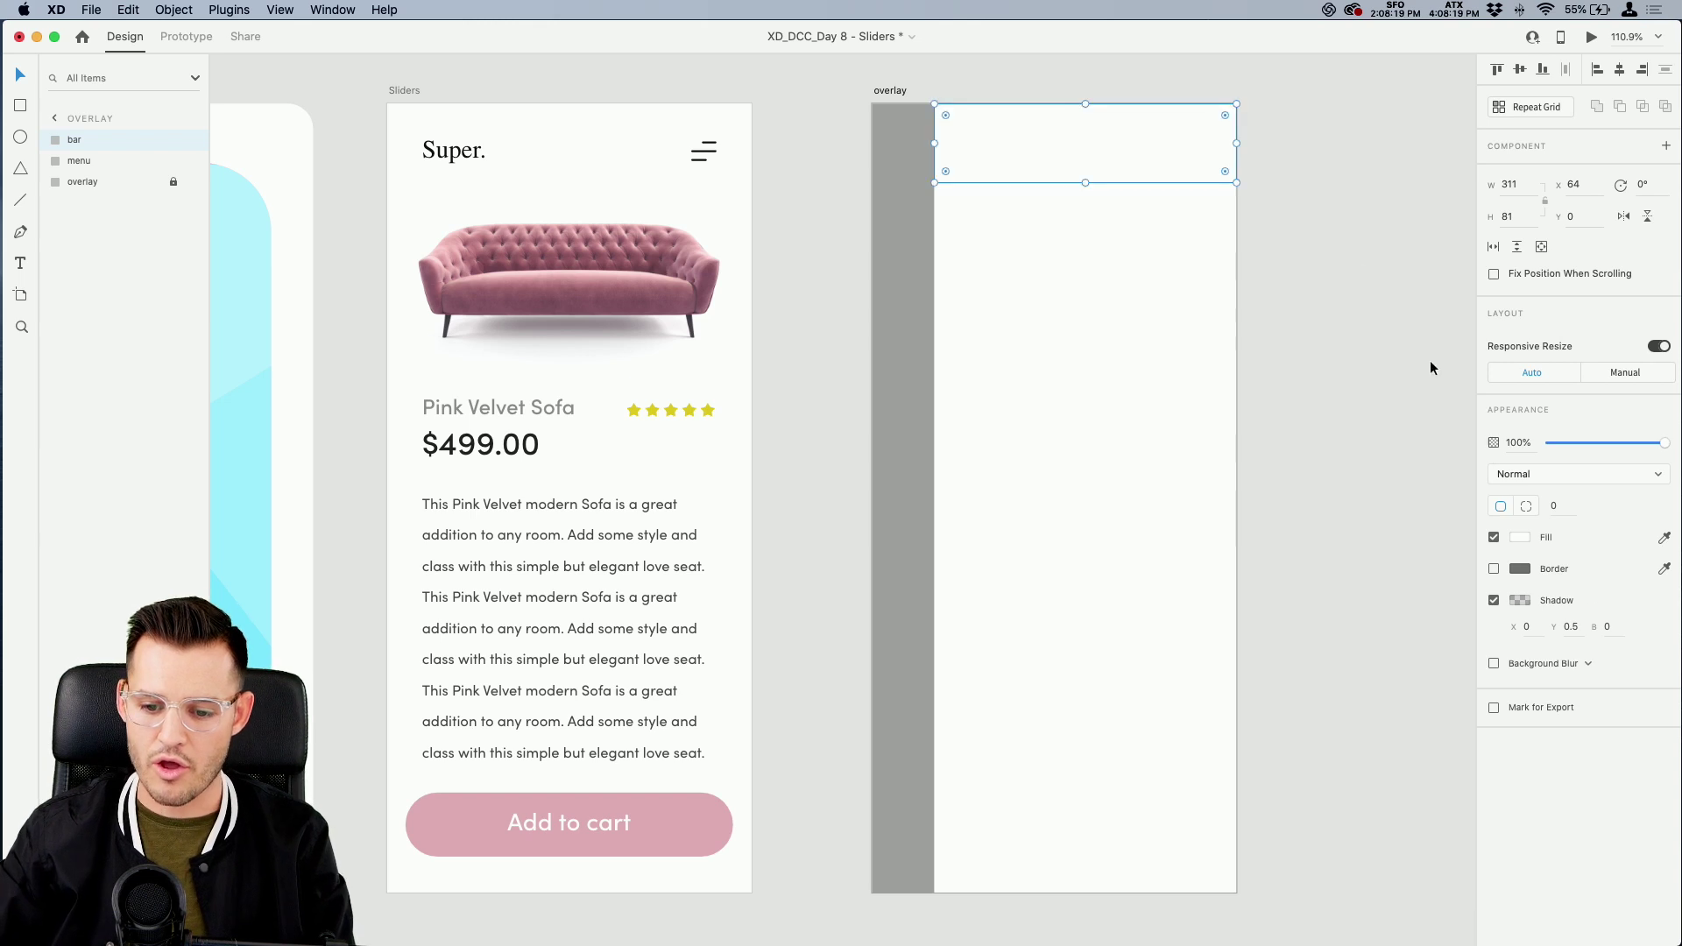
Examine the thin shadow line separating the bar from the menu panel up close
{"action": "left_click", "coordinate": [1358, 268]}
{"action": "key", "text": "z"}
{"action": "left_click_drag", "start_coordinate": [1300, 82], "coordinate": [847, 230]}
{"action": "key", "text": "v"}
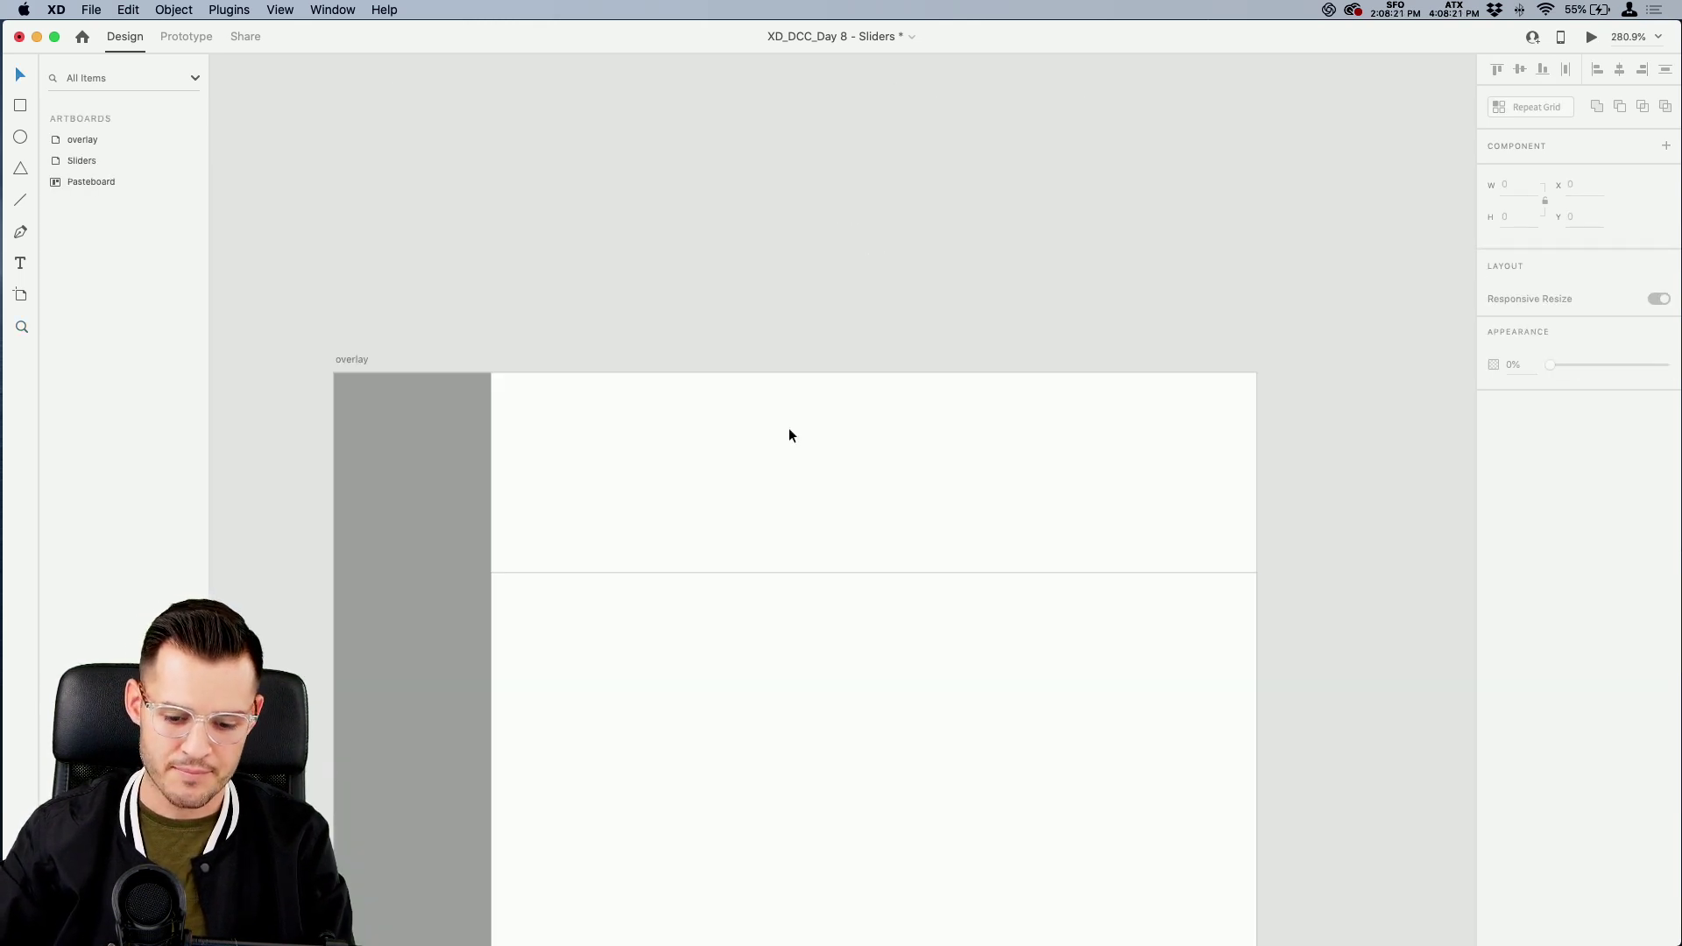
{"action": "left_click_drag", "start_coordinate": [764, 593], "coordinate": [841, 333]}
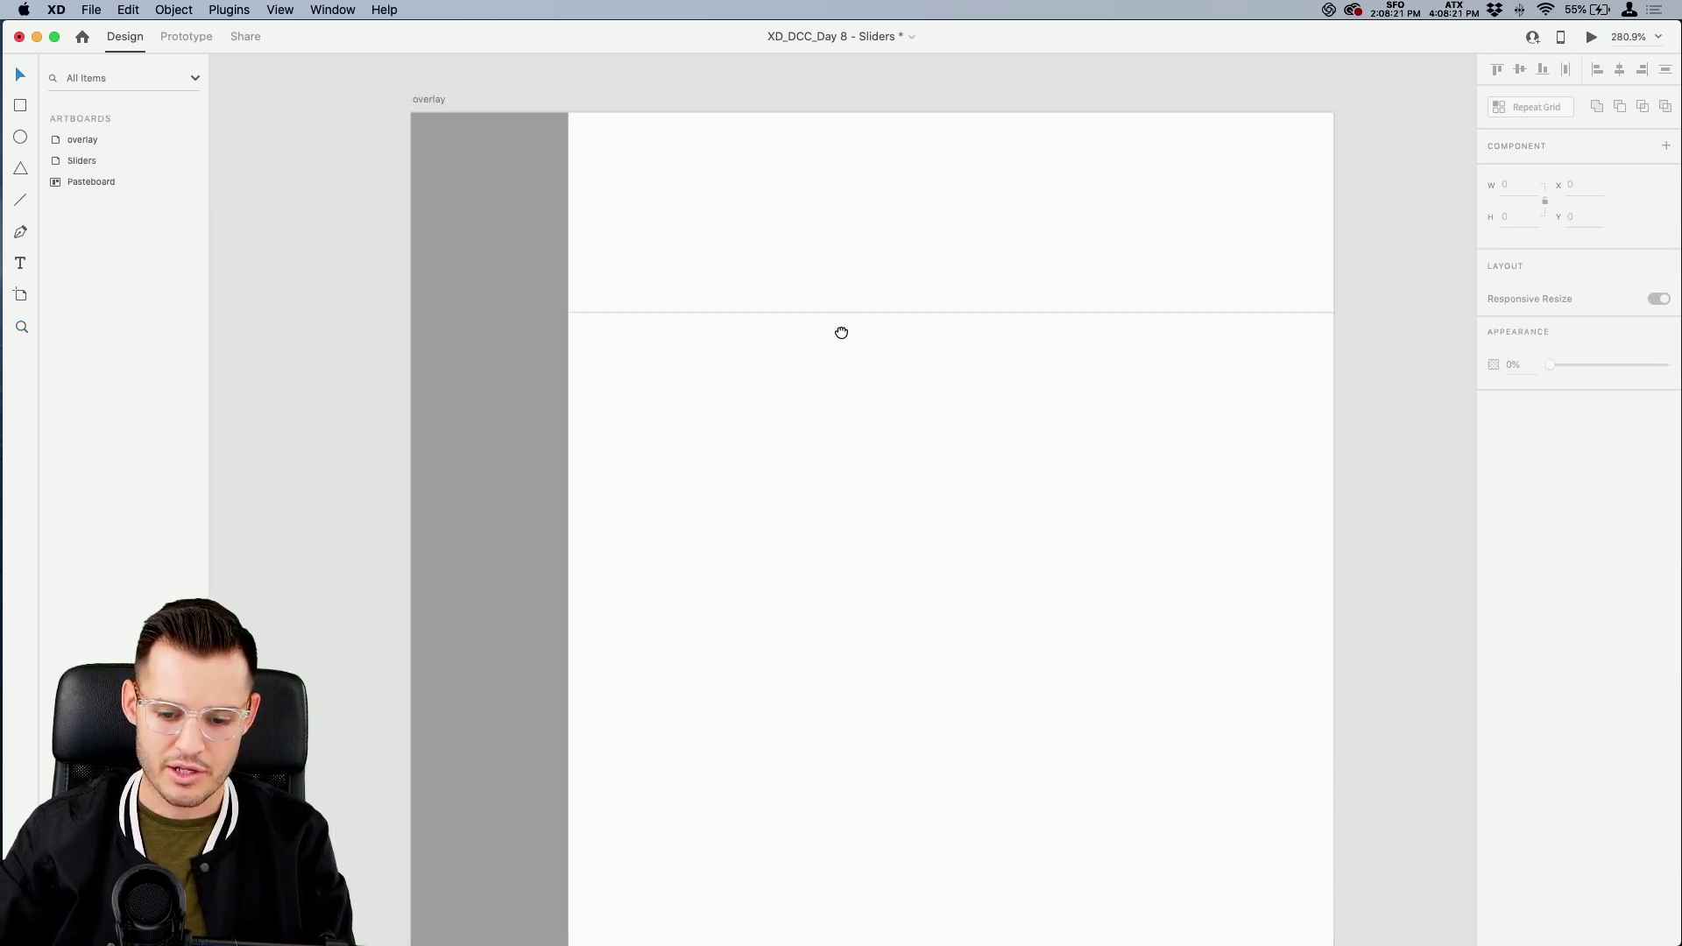
{"action": "left_click", "coordinate": [1106, 267]}
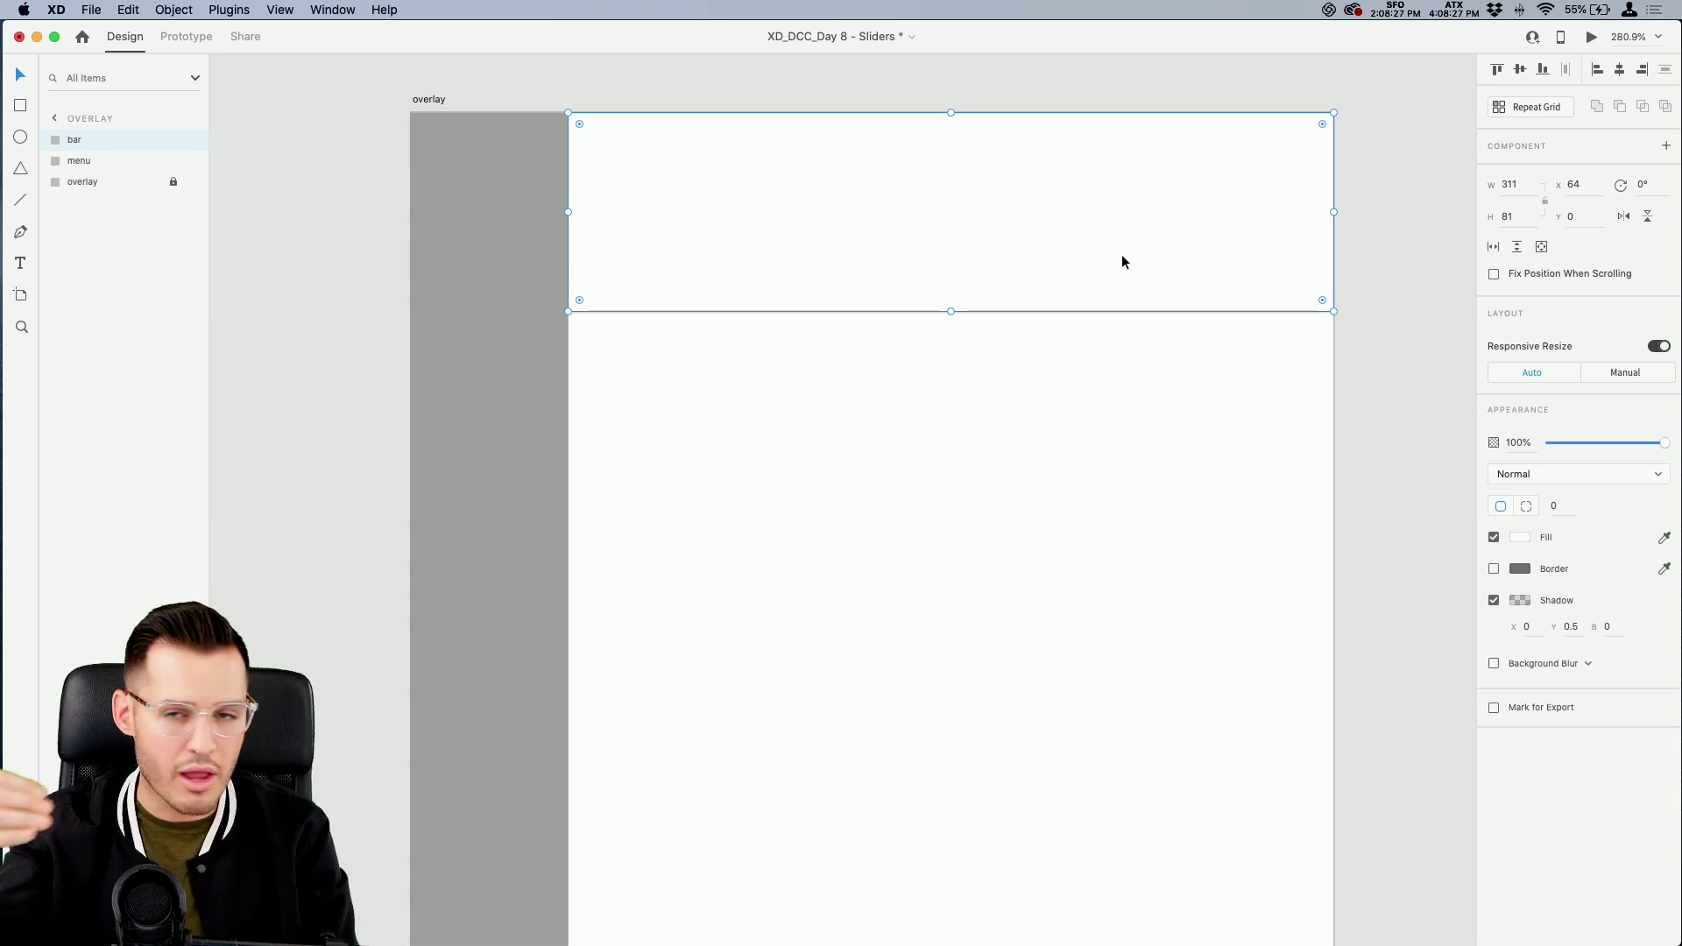
{"action": "left_click", "coordinate": [1108, 347]}
{"action": "left_click", "coordinate": [1105, 285]}
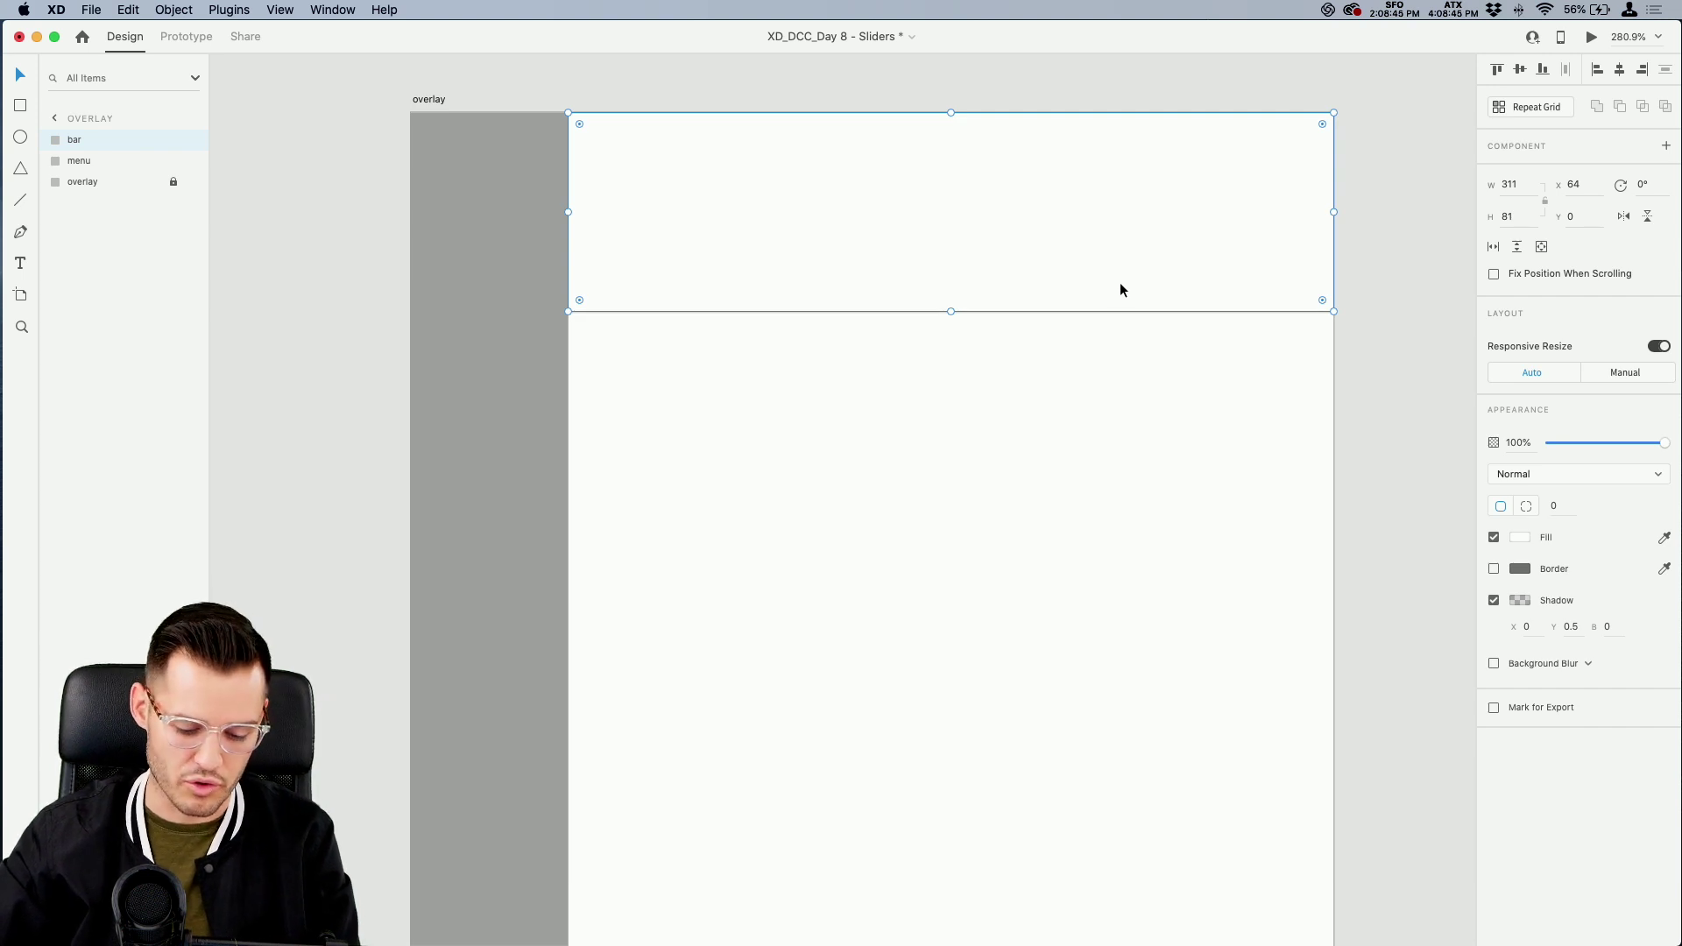
Draw a thin vertical rectangle about 4 by 32 near the bar's right end, without border and filled with blue #0027FF
{"action": "key", "text": "r"}
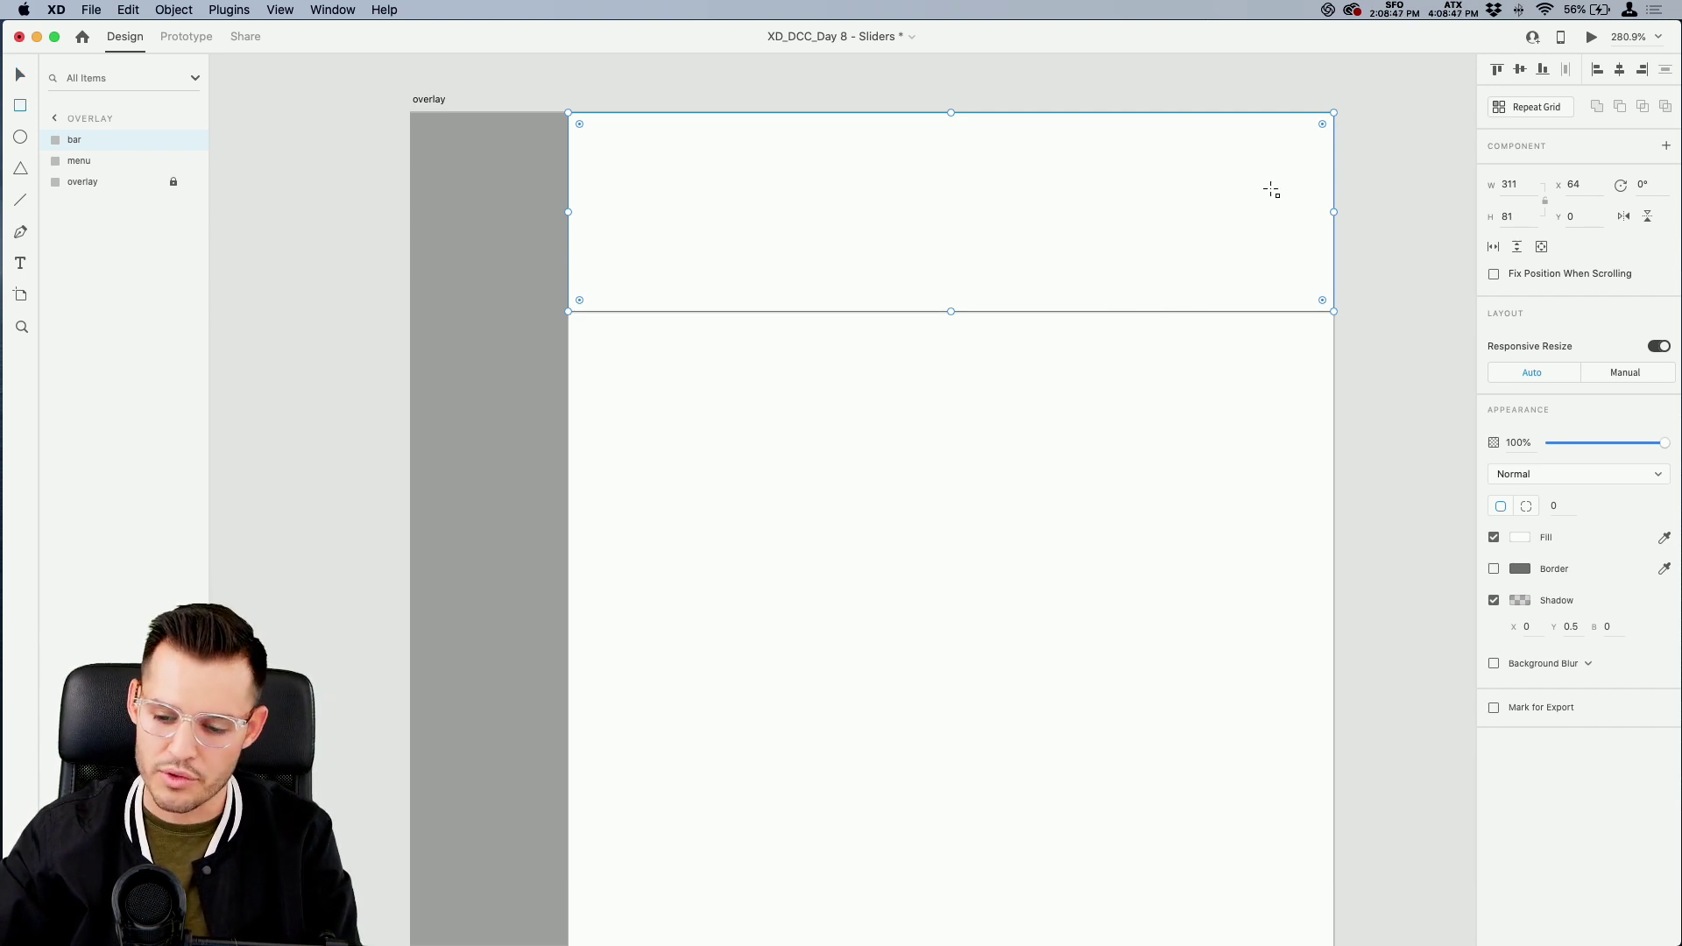
{"action": "left_click_drag", "start_coordinate": [1262, 169], "coordinate": [1269, 248]}
{"action": "left_click", "coordinate": [1494, 571]}
{"action": "left_click", "coordinate": [1520, 537]}
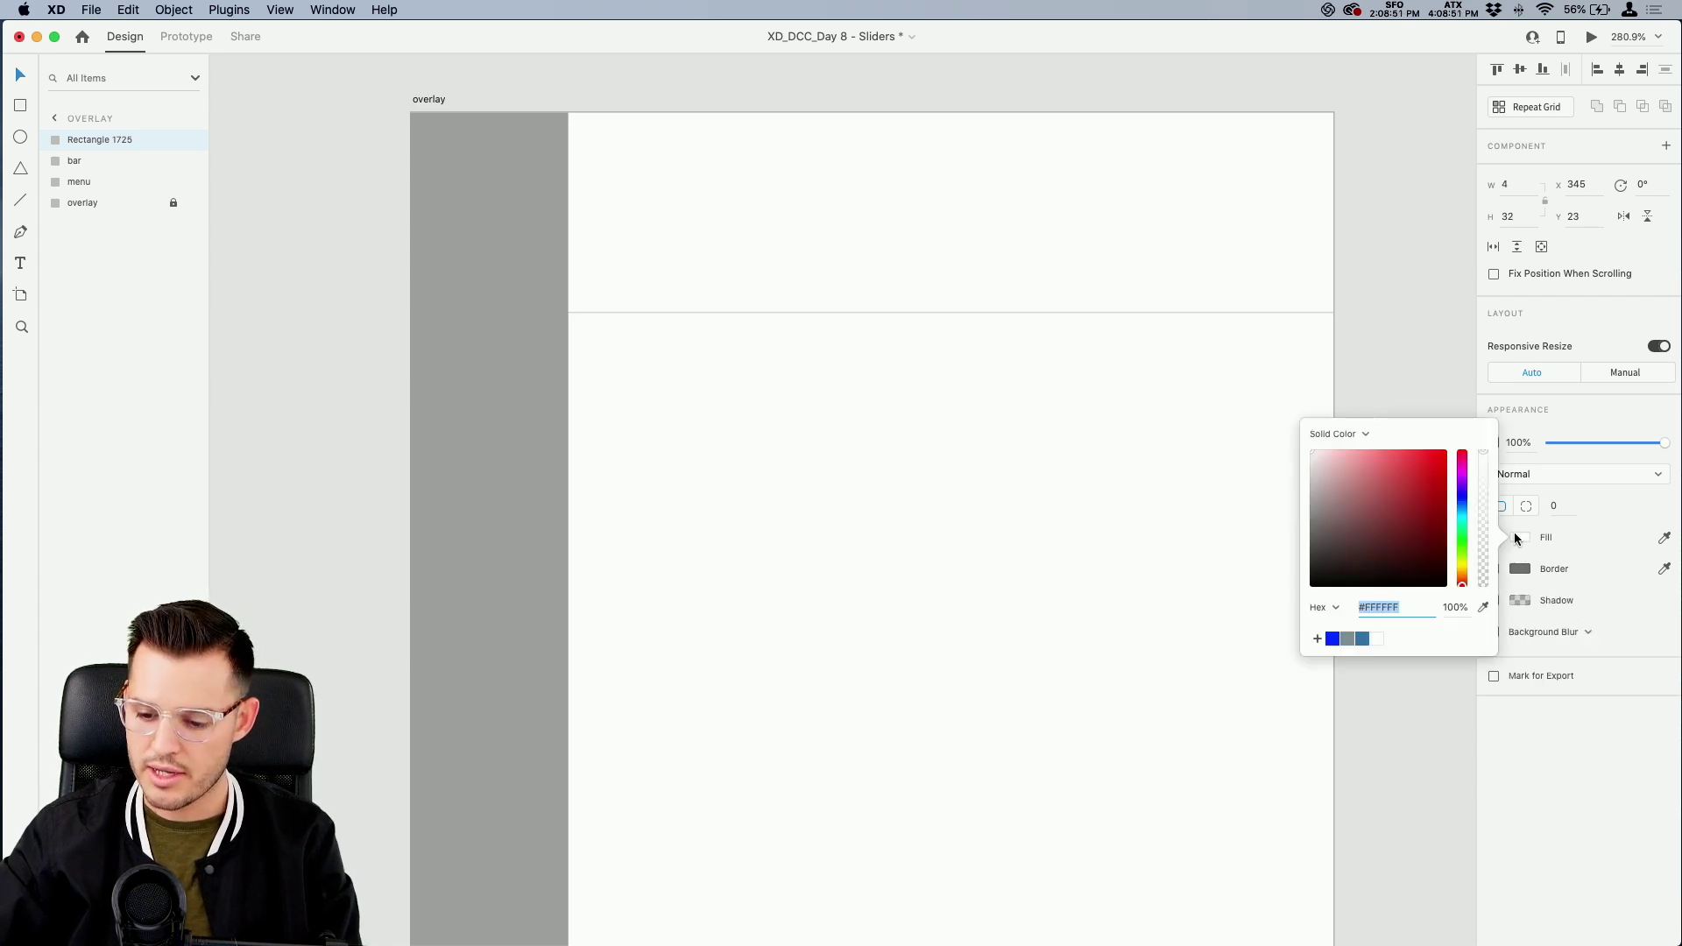
{"action": "left_click", "coordinate": [1332, 640]}
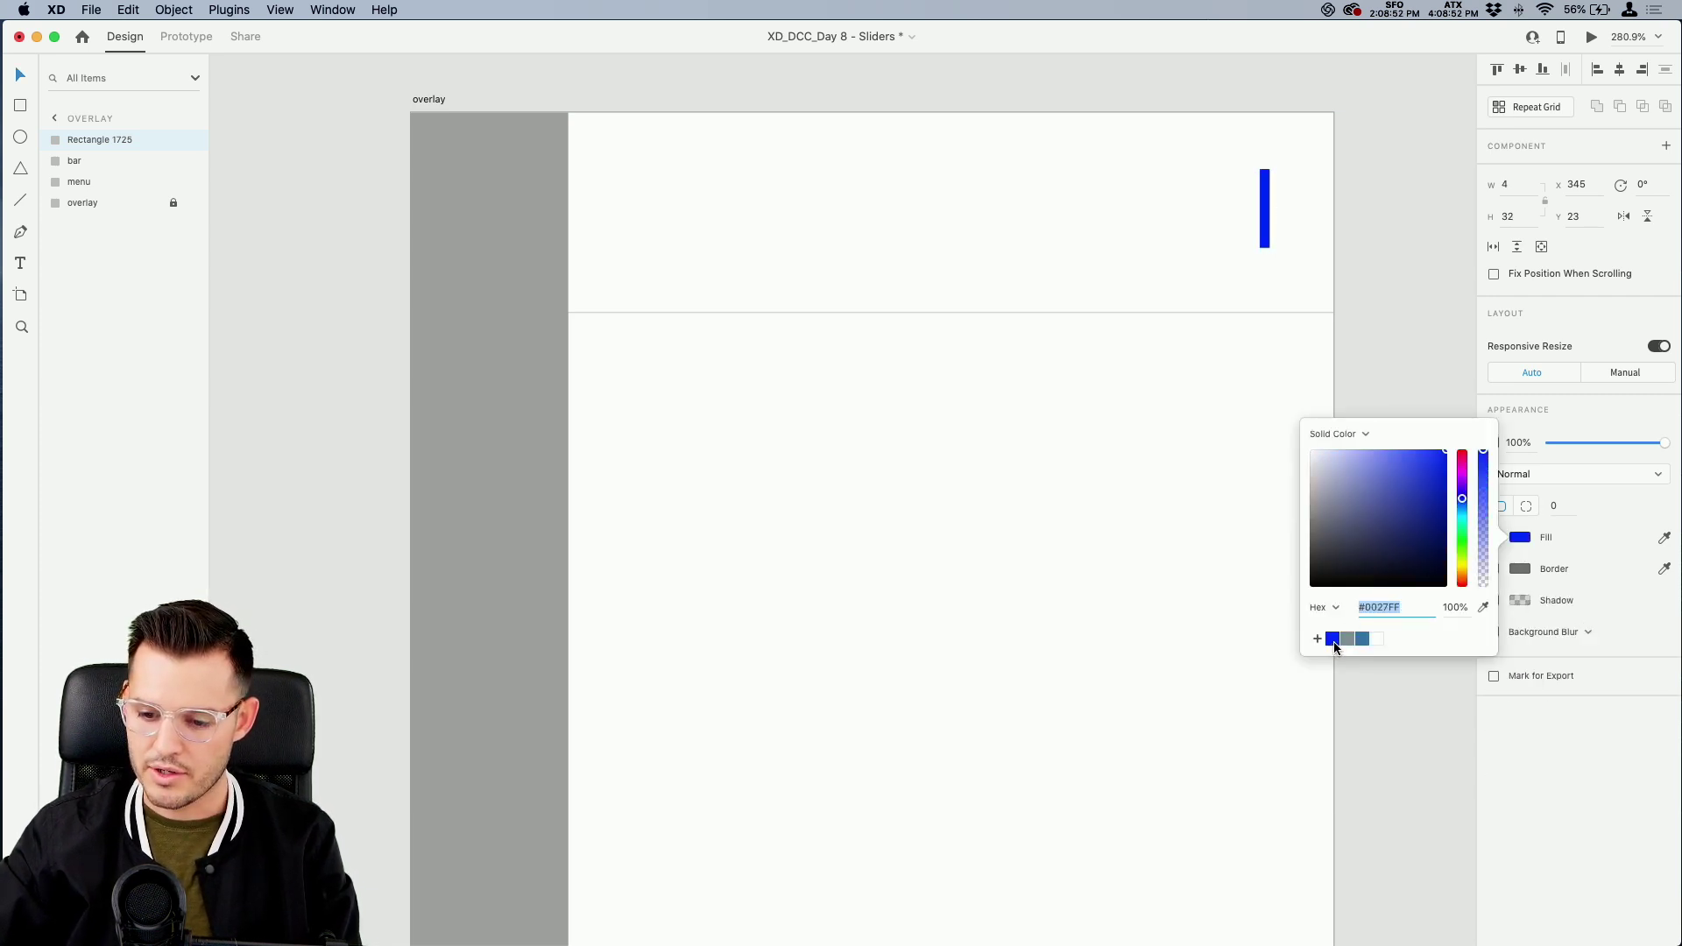
{"action": "left_click", "coordinate": [1295, 225]}
Round the blue rectangle's ends with a corner radius of 2 and resize it to 3 by 24
{"action": "left_click", "coordinate": [1267, 224]}
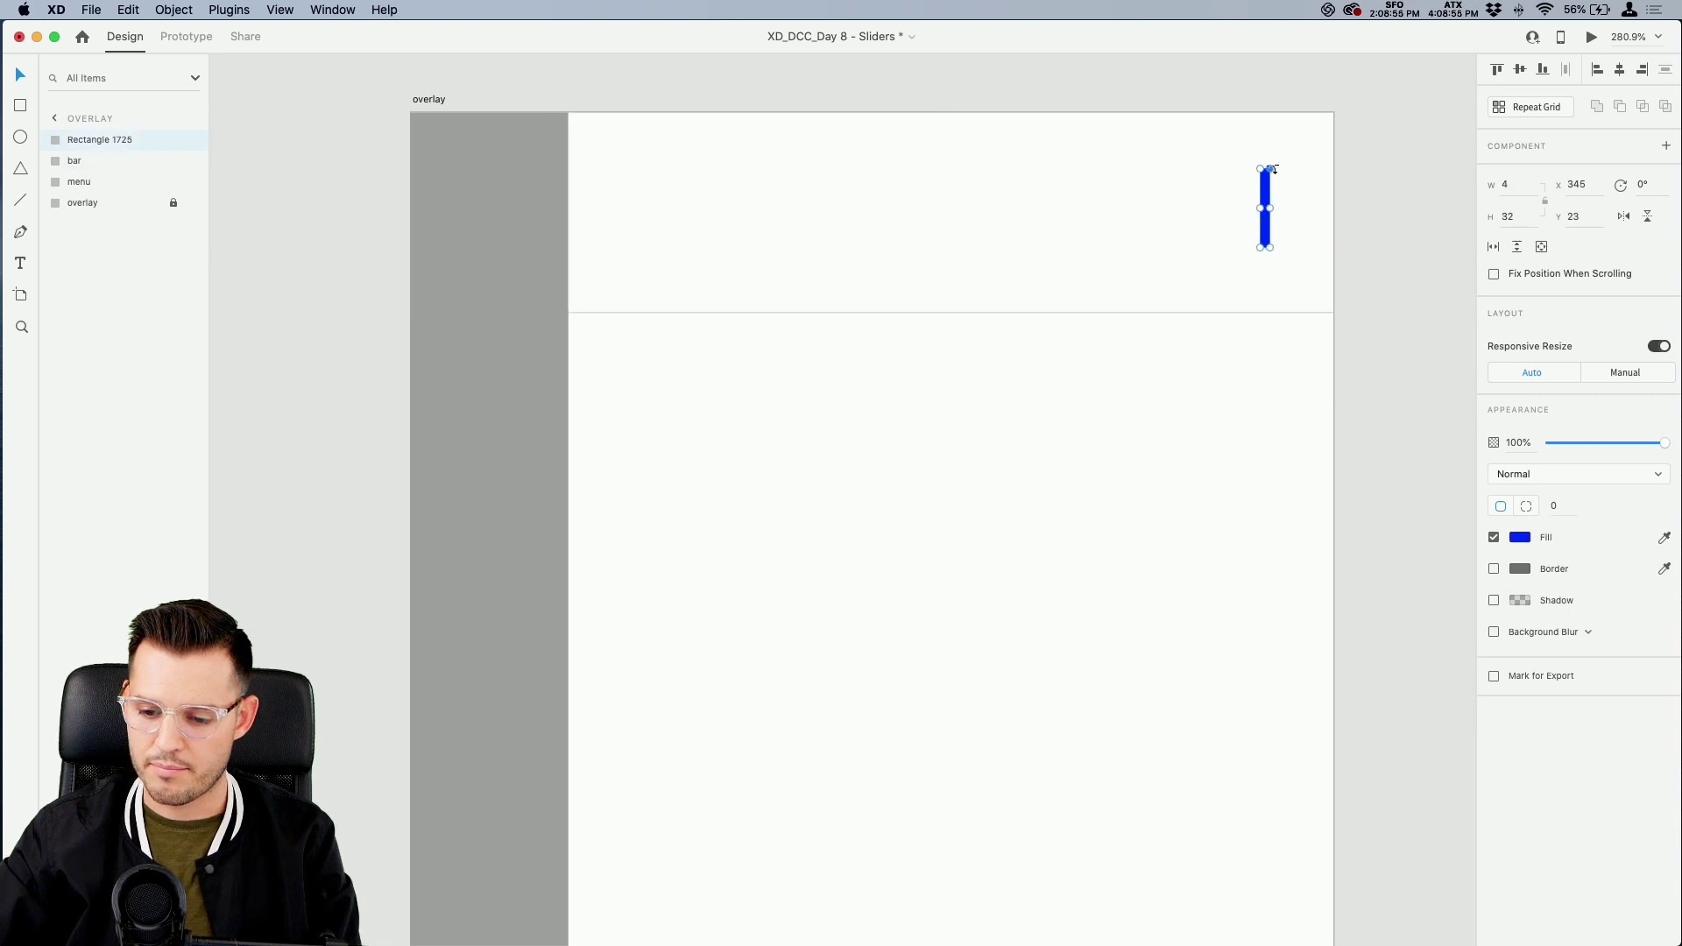
{"action": "left_click_drag", "start_coordinate": [1274, 169], "coordinate": [1273, 178]}
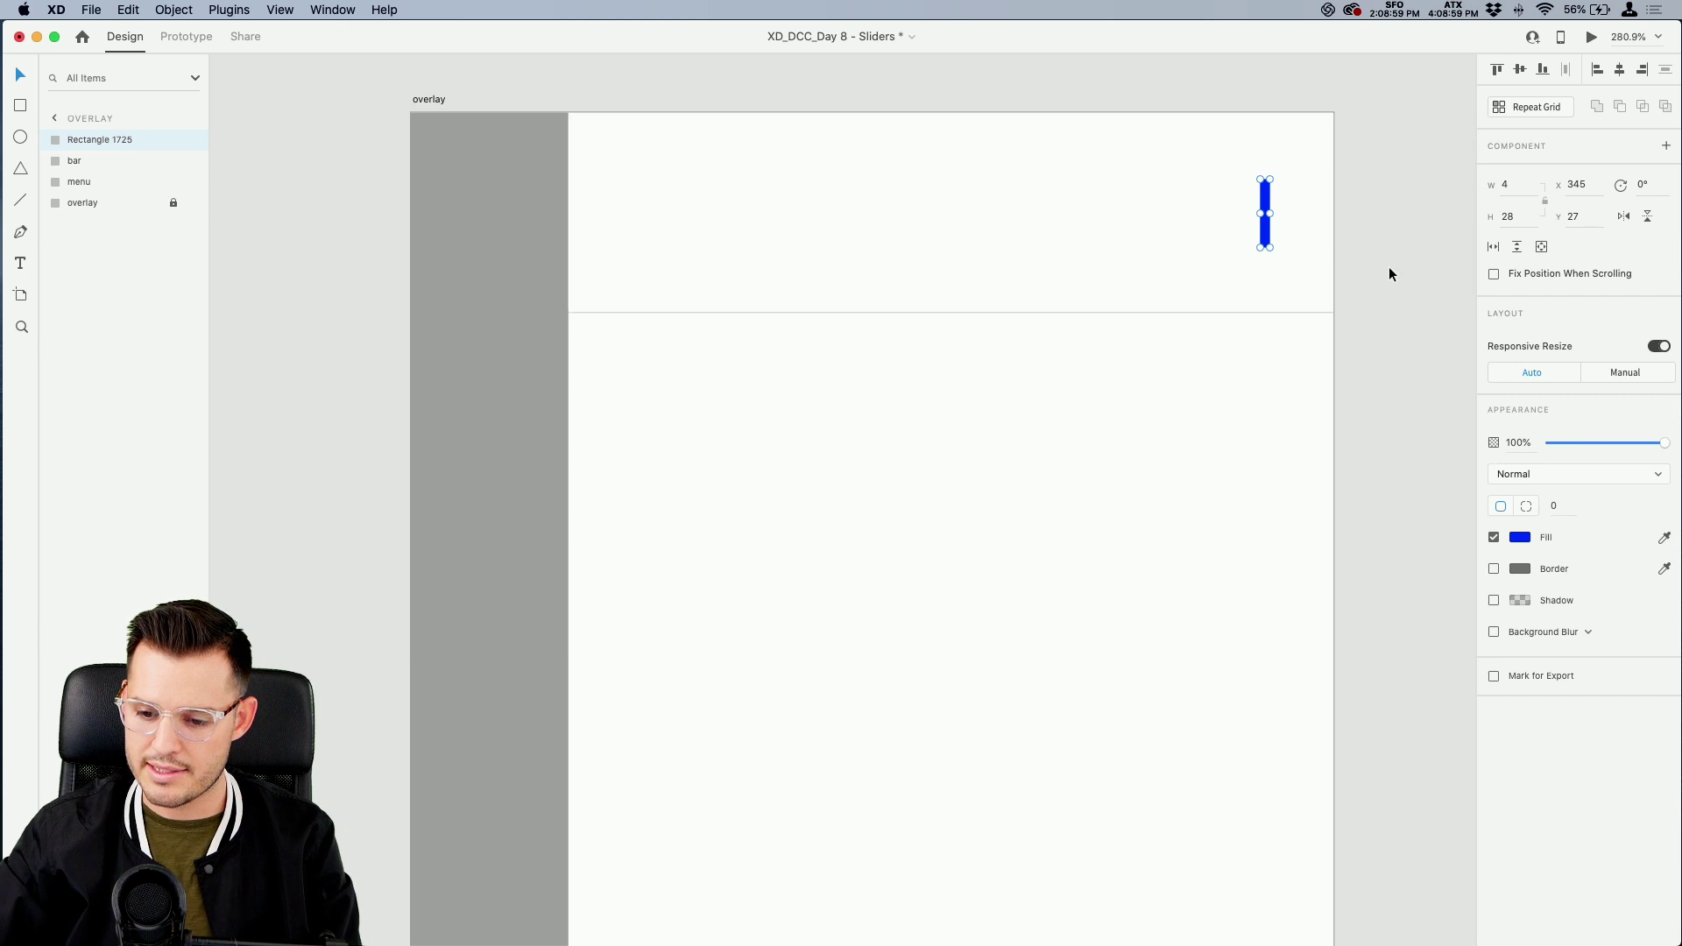
{"action": "left_click_drag", "start_coordinate": [1232, 170], "coordinate": [1346, 266]}
{"action": "key", "text": "super+z"}
{"action": "key", "text": "z"}
{"action": "key", "text": "v"}
{"action": "left_click", "coordinate": [739, 385]}
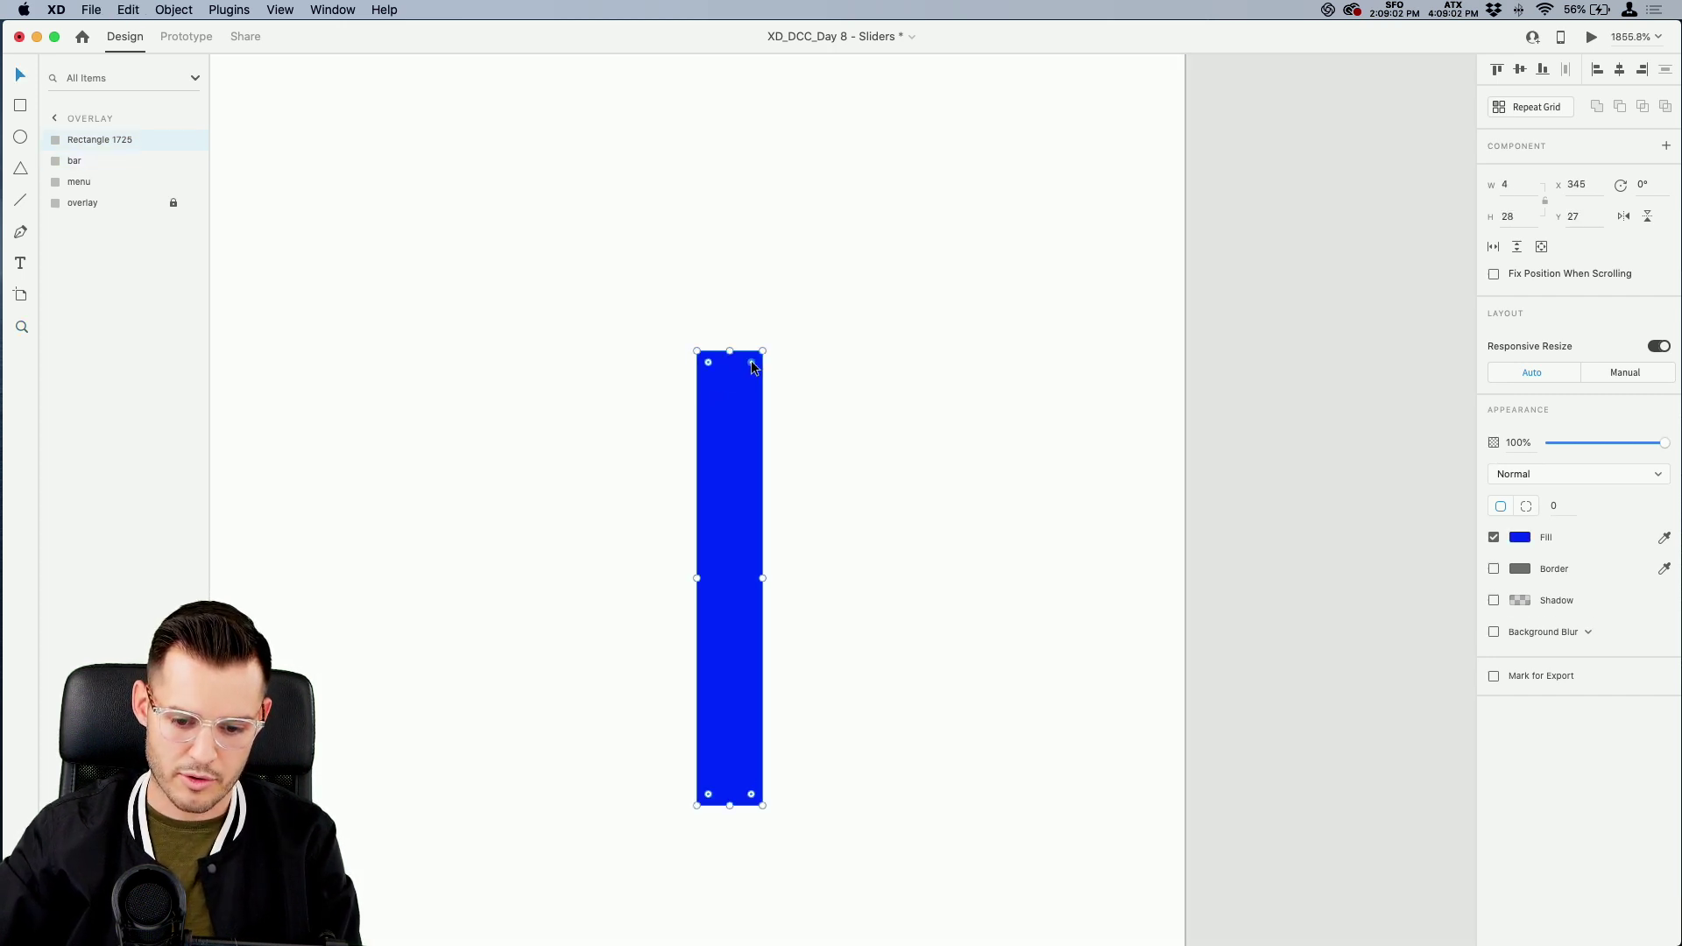
{"action": "left_click_drag", "start_coordinate": [750, 361], "coordinate": [602, 816]}
{"action": "key", "text": "super+minus"}
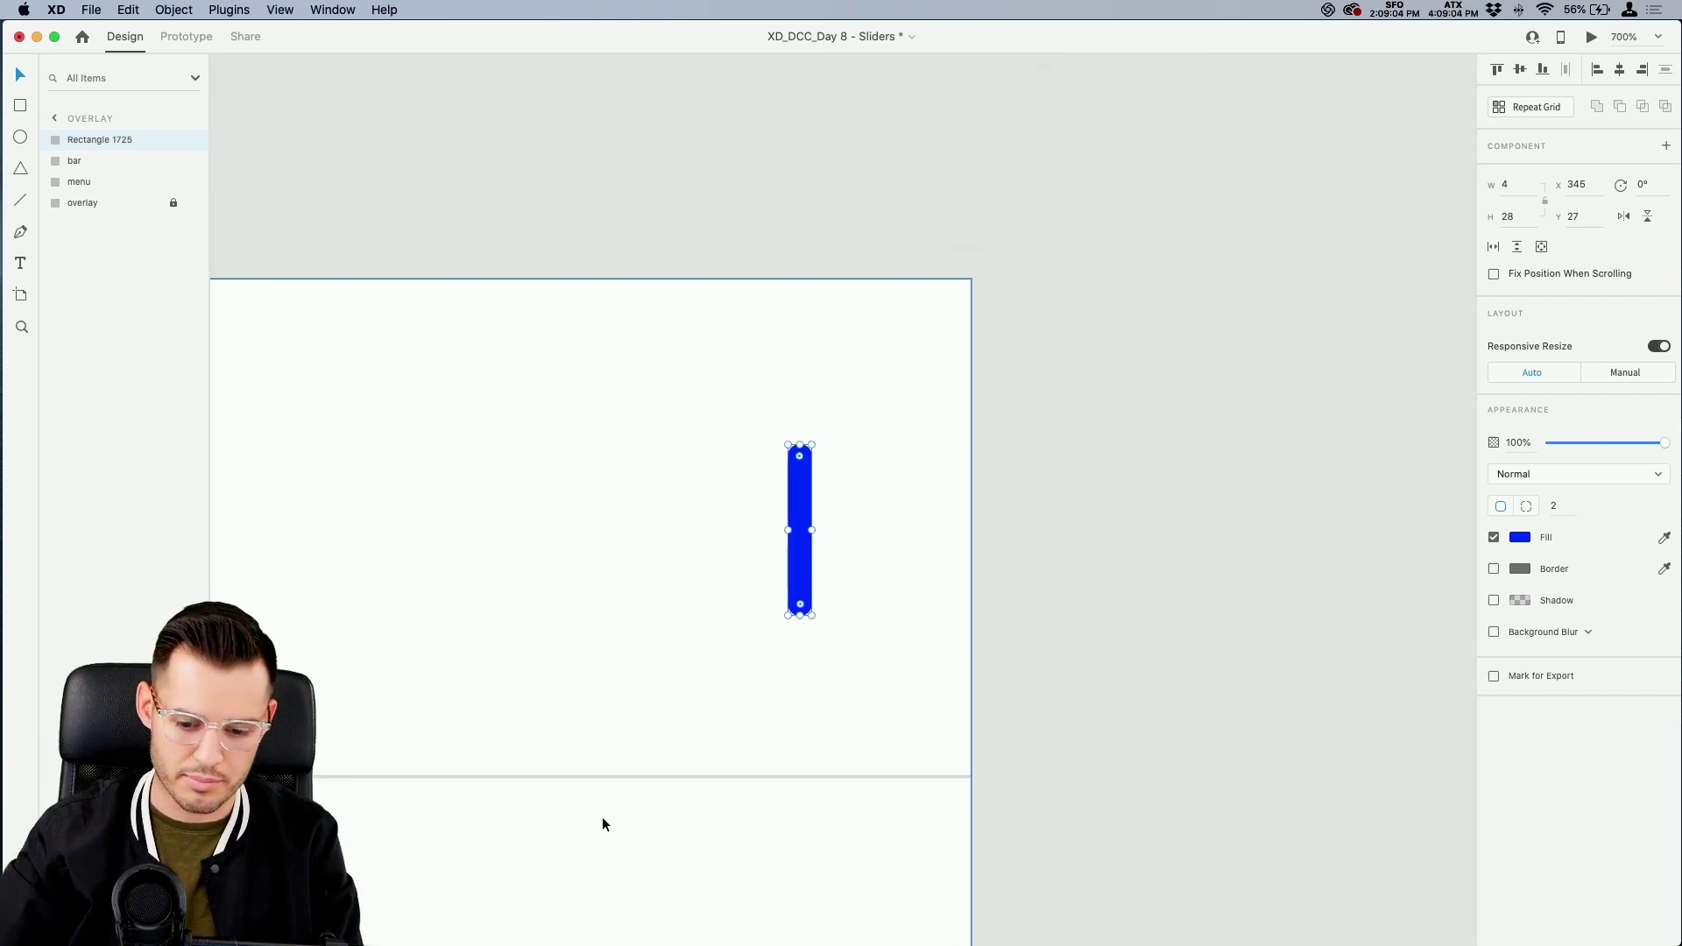
{"action": "left_click_drag", "start_coordinate": [813, 445], "coordinate": [797, 470]}
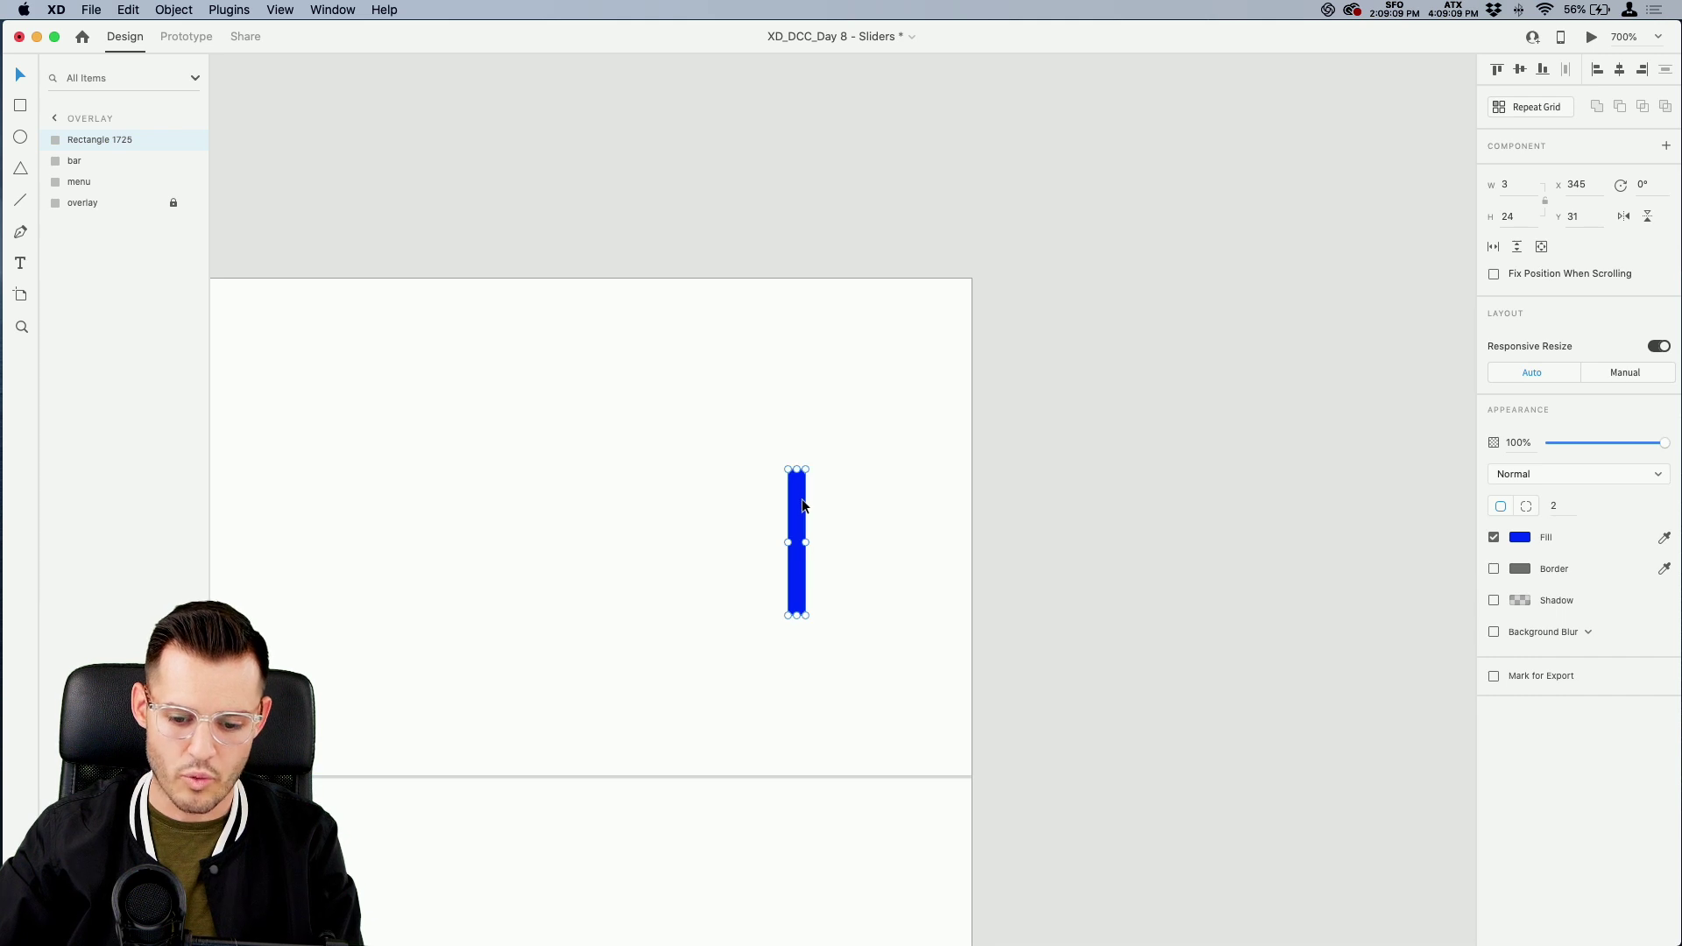
Make a plus icon by duplicating the blue rectangle, rotating the copy 90° and uniting both shapes
{"action": "key", "text": "super+d"}
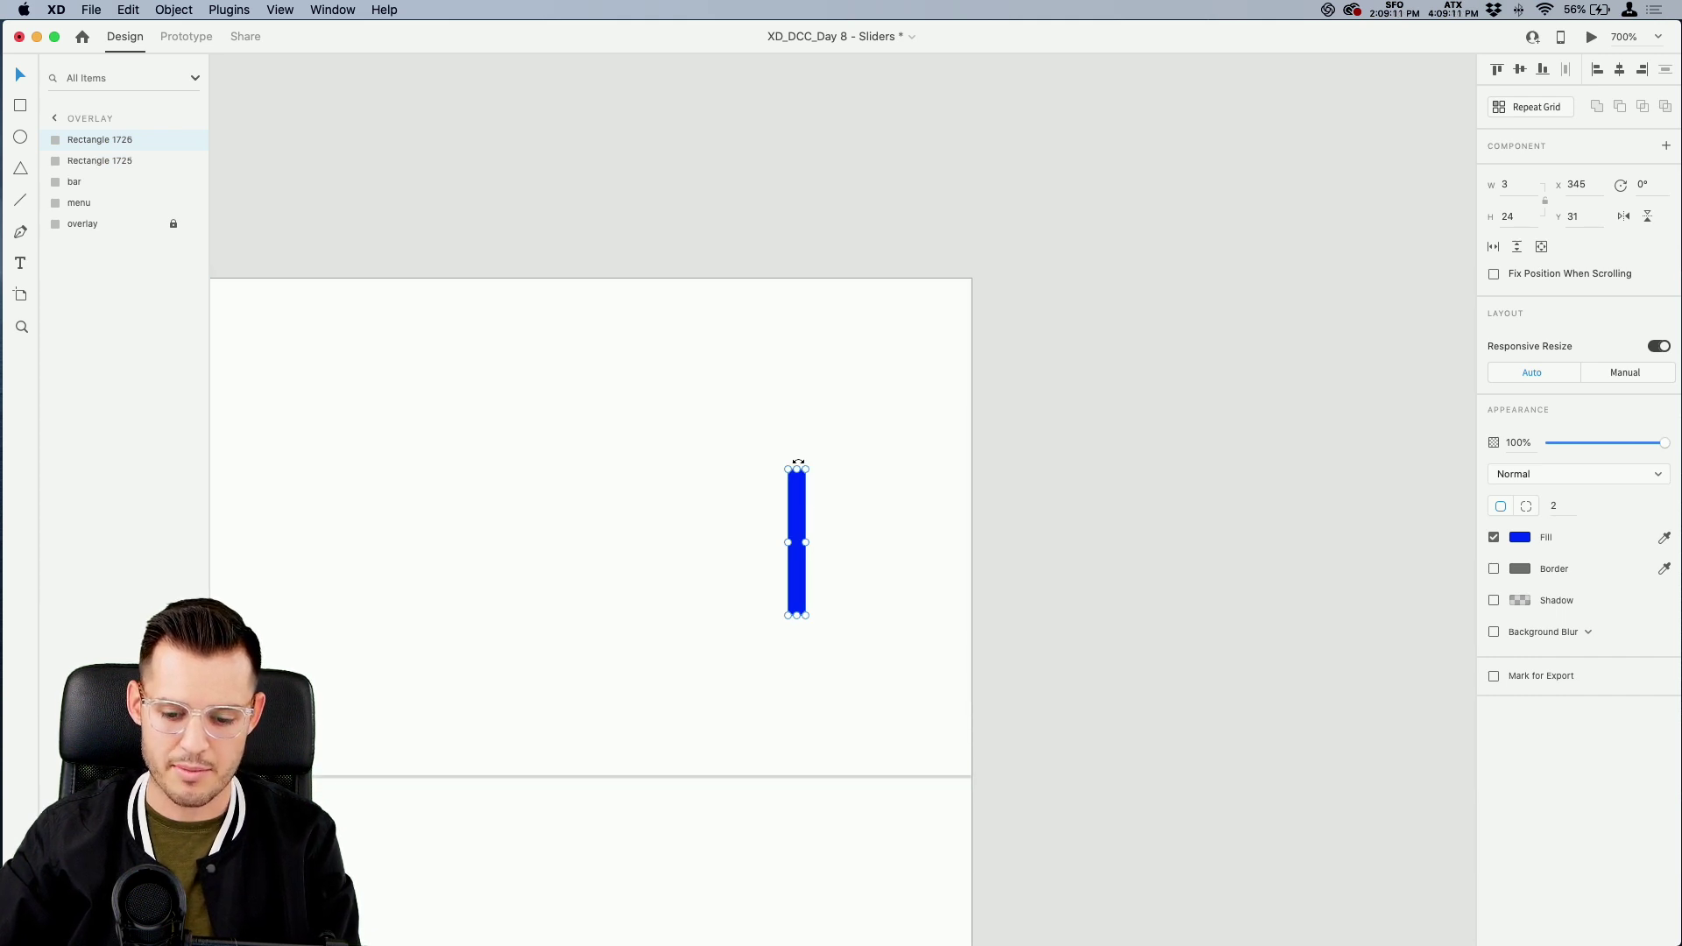
{"action": "left_click_drag", "start_coordinate": [813, 464], "coordinate": [859, 552]}
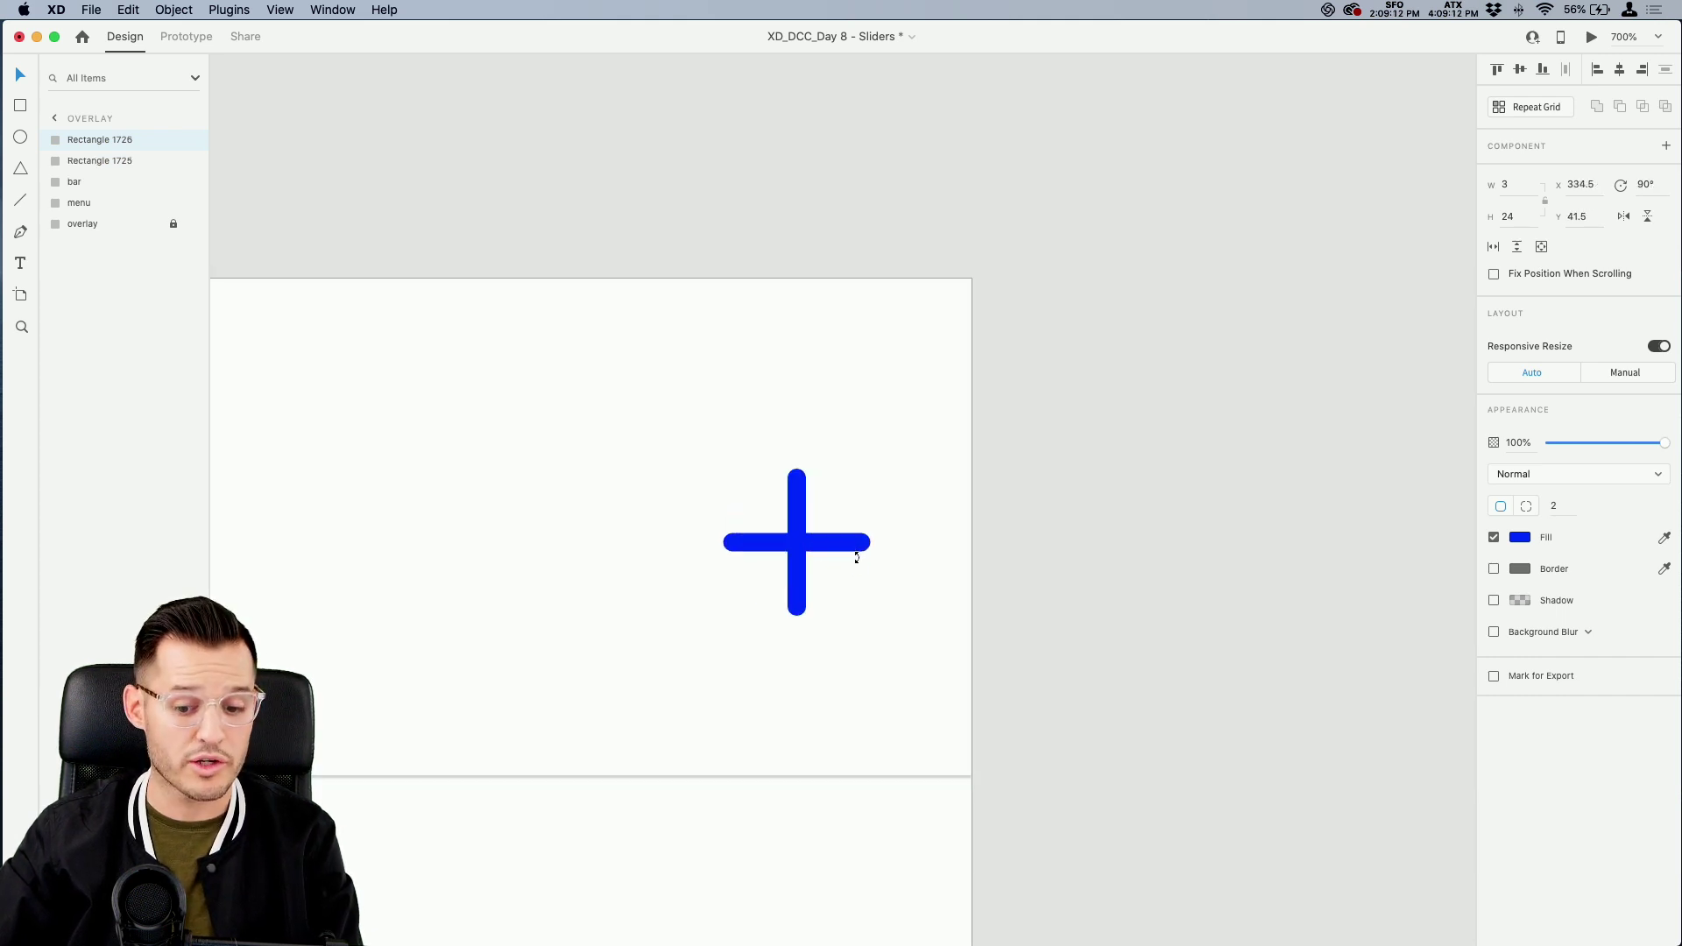
{"action": "left_click", "coordinate": [791, 513], "text": "shift"}
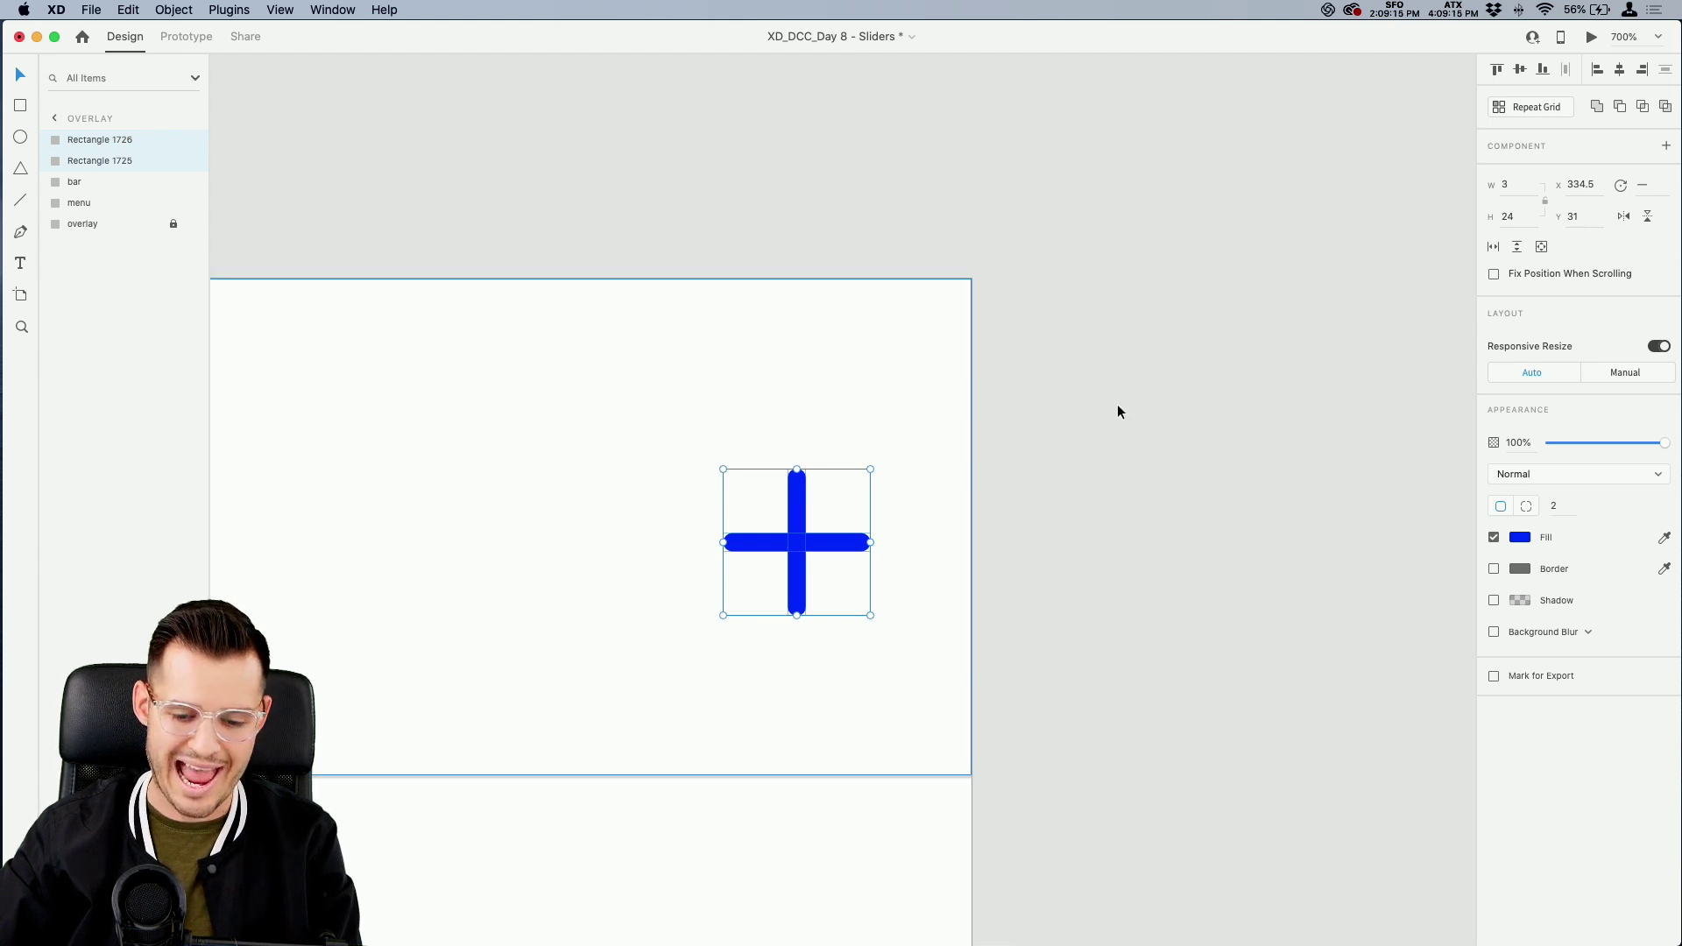
{"action": "left_click", "coordinate": [1597, 106]}
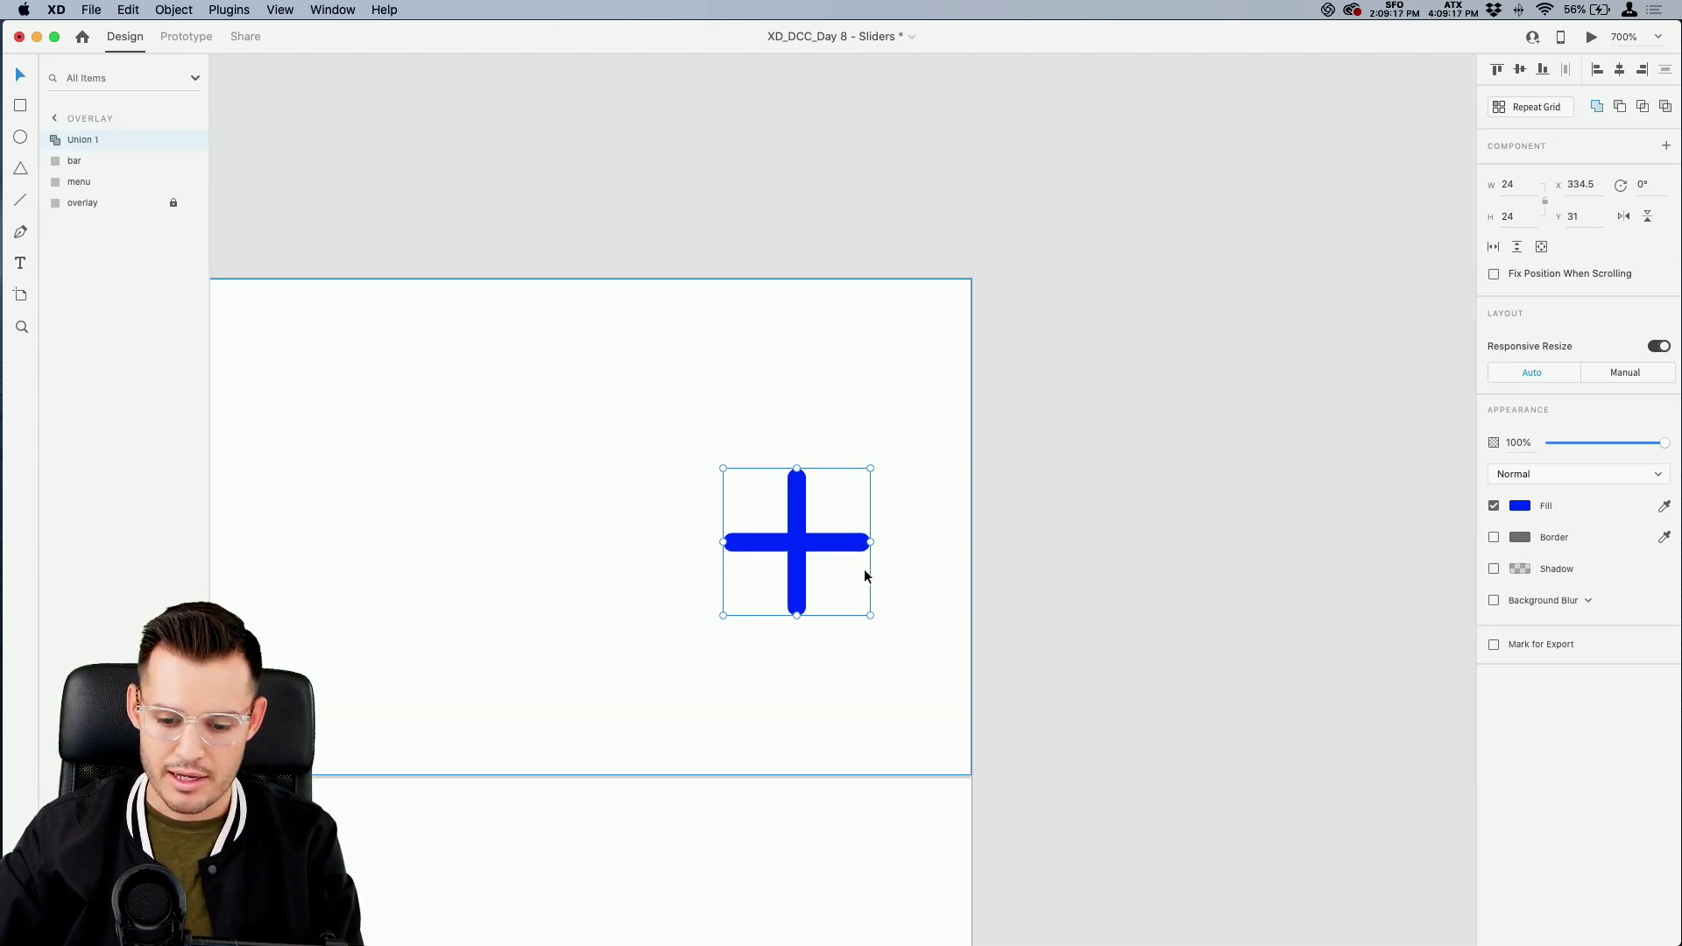
Scale the blue plus icon down proportionally to 16 by 16
{"action": "key", "text": "super+minus"}
{"action": "key", "text": "super+minus"}
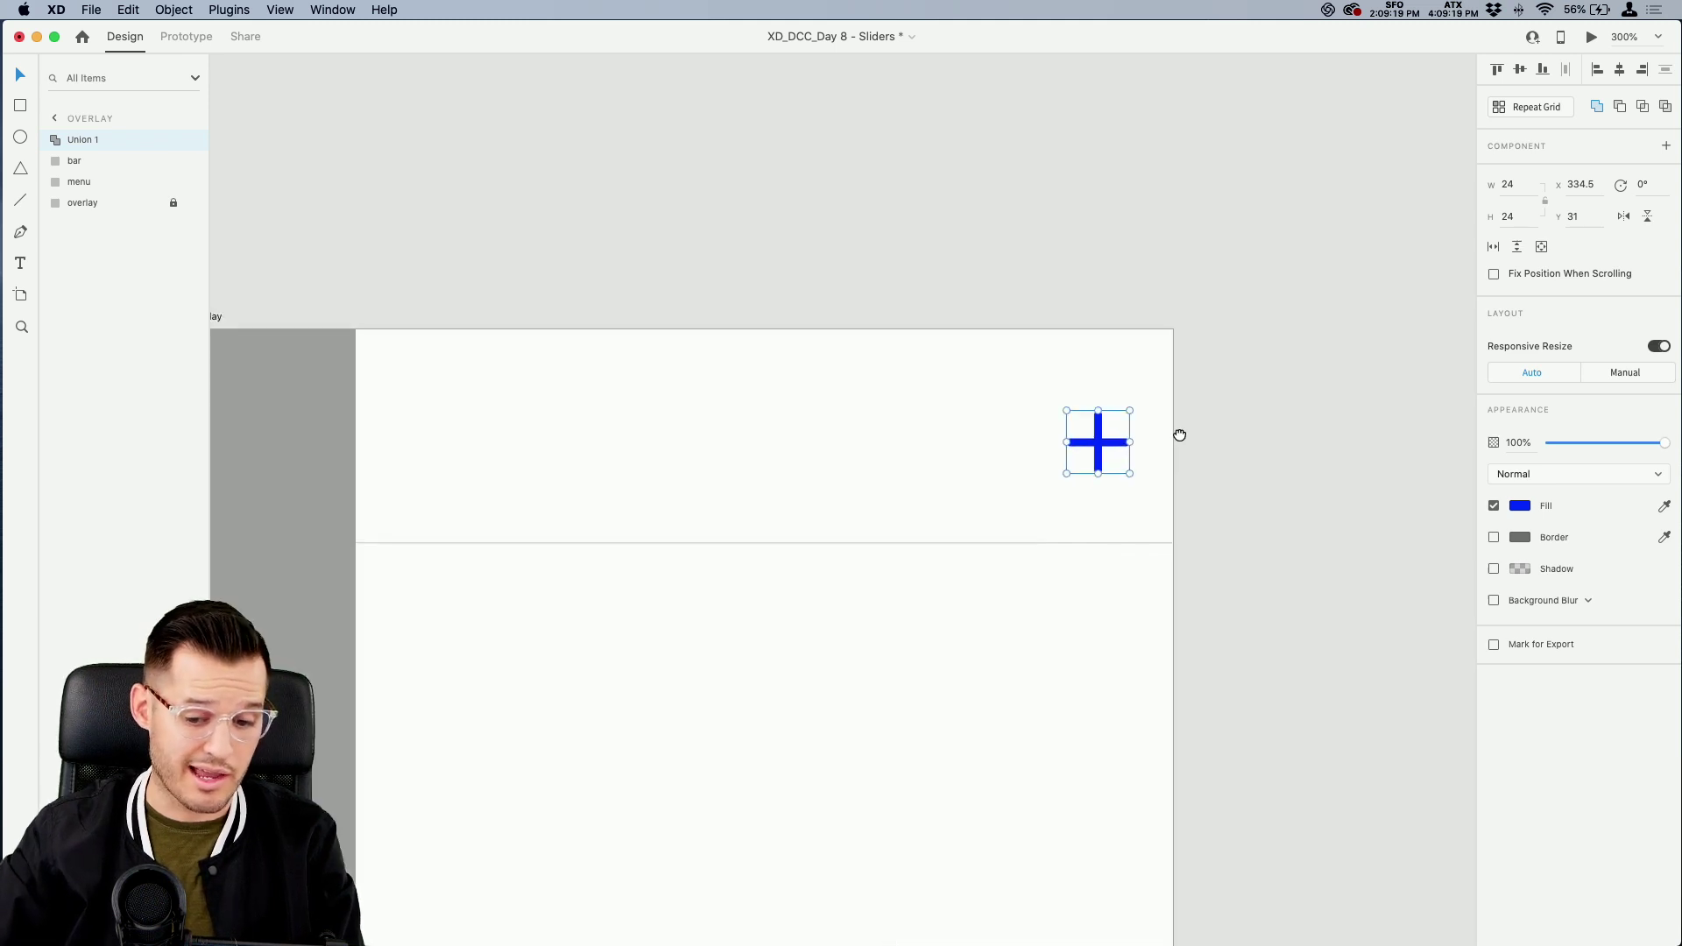
{"action": "left_click_drag", "start_coordinate": [1215, 379], "coordinate": [1206, 368]}
{"action": "left_click", "coordinate": [1205, 368], "text": "shift"}
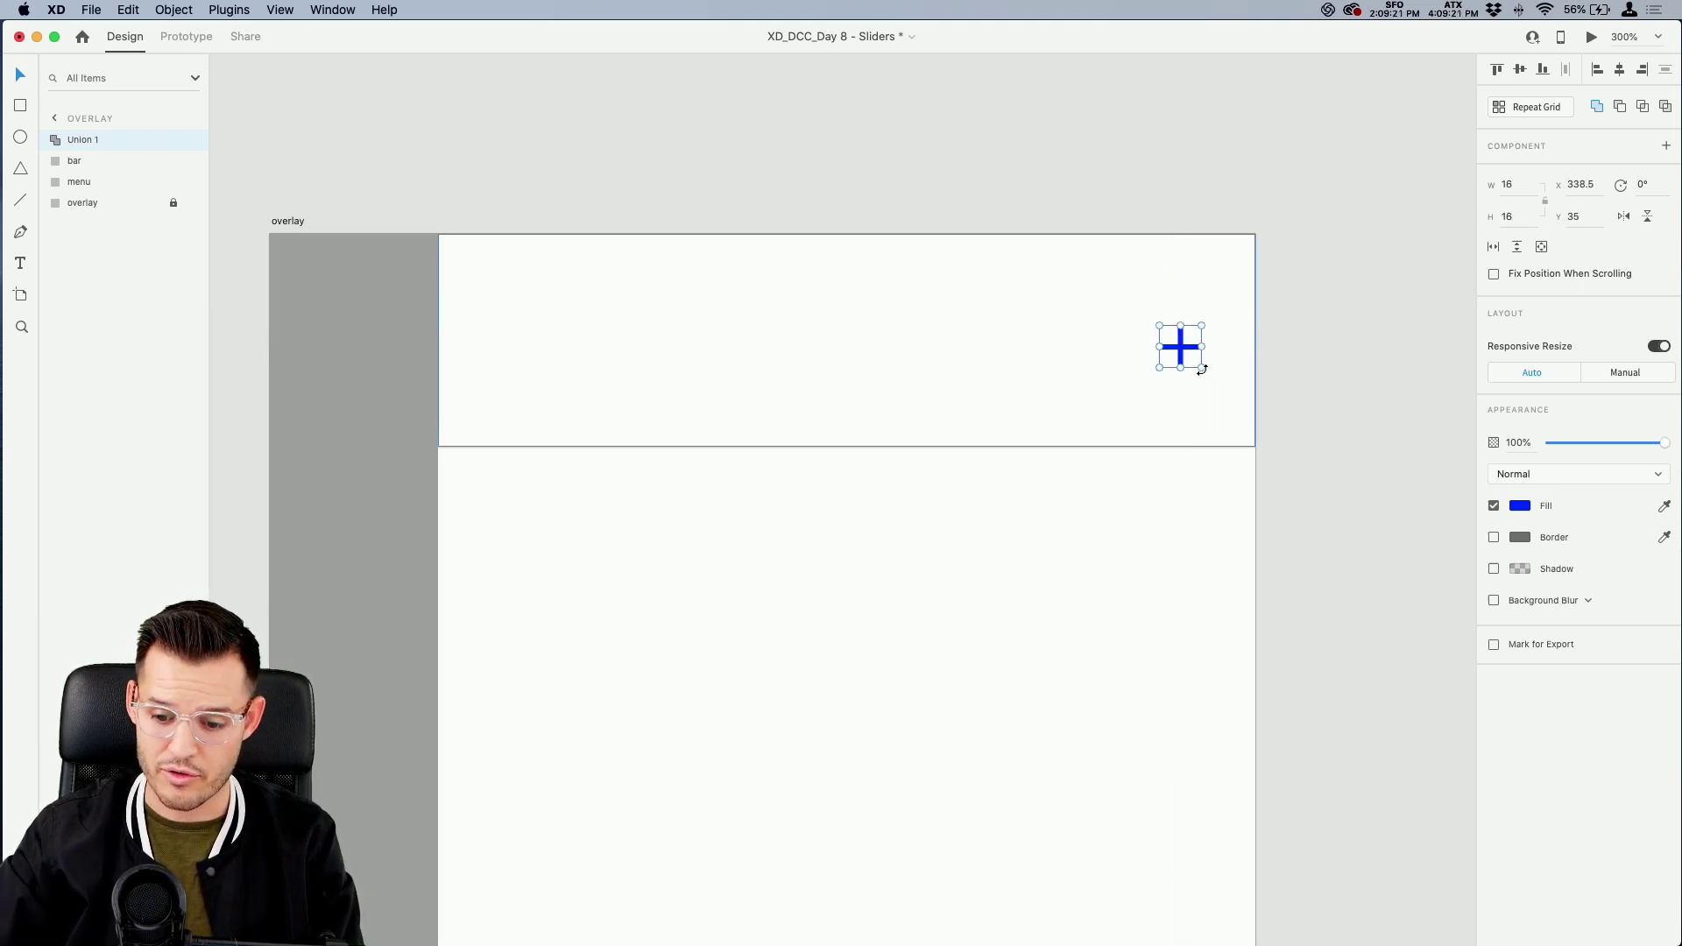
Align the plus icon vertically within the bar at Y 32
{"action": "left_click", "coordinate": [1520, 69]}
{"action": "left_click", "coordinate": [1174, 189]}
{"action": "left_click", "coordinate": [1183, 340]}
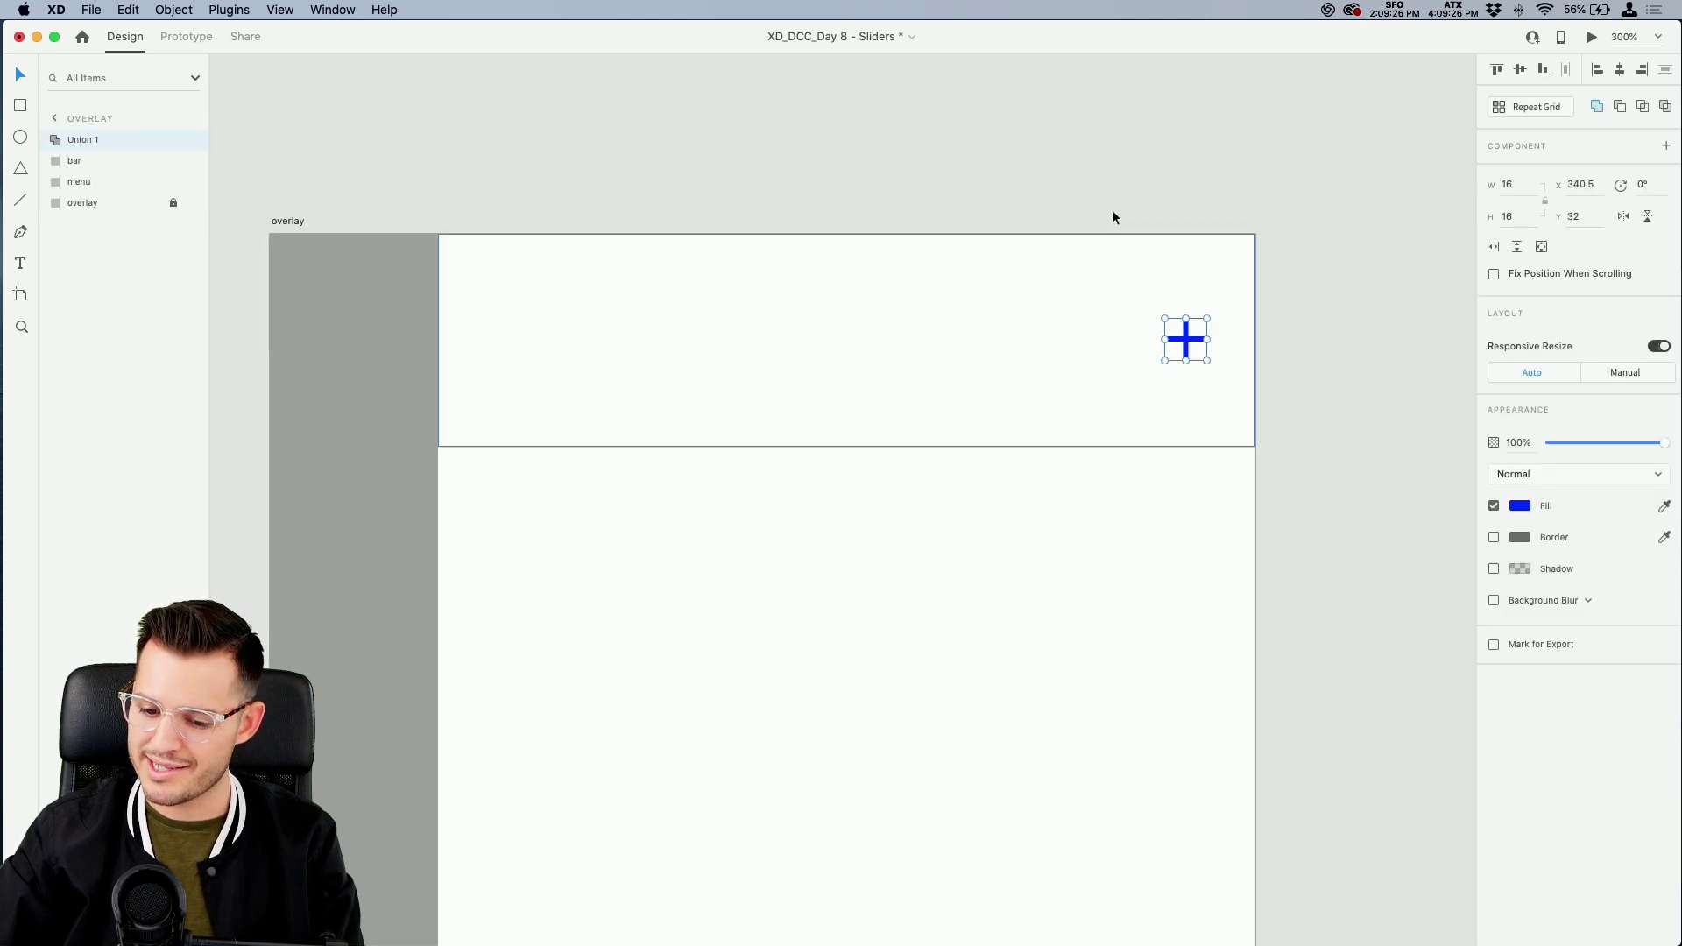
{"action": "left_click", "coordinate": [1037, 203]}
{"action": "scroll", "coordinate": [1164, 53], "scroll_direction": "down", "scroll_amount": 4}
{"action": "scroll", "coordinate": [1164, 53], "scroll_direction": "left", "scroll_amount": 3}
{"action": "left_click_drag", "start_coordinate": [1164, 45], "coordinate": [1149, 45]}
{"action": "left_click", "coordinate": [1296, 176]}
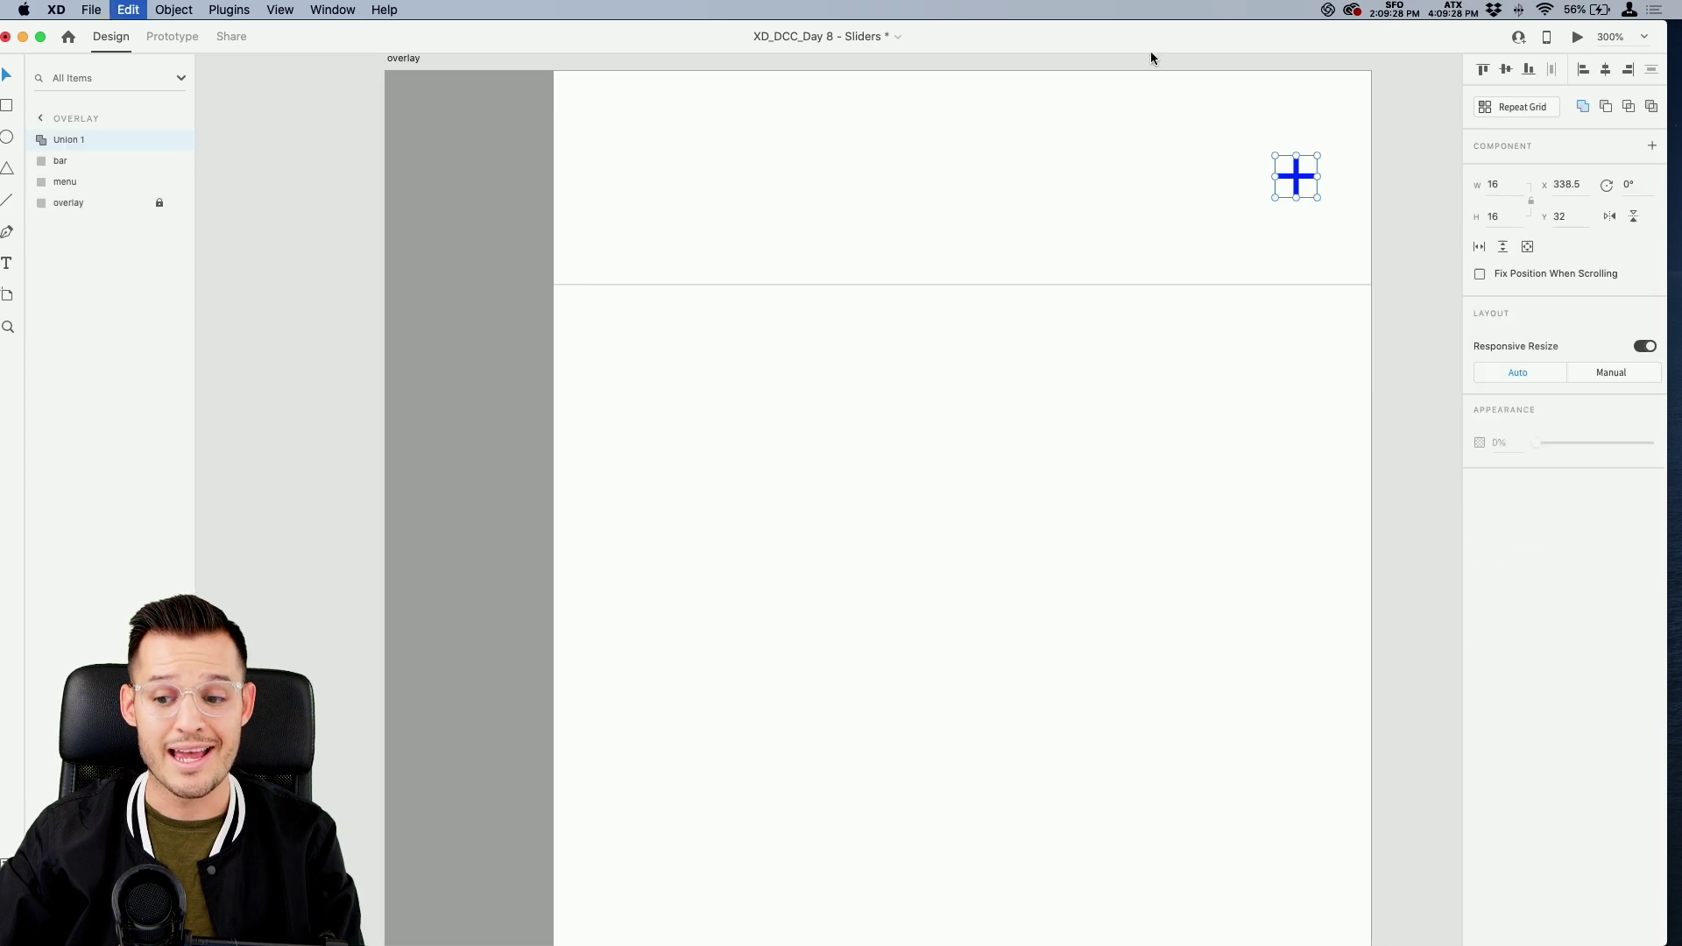
{"action": "left_click_drag", "start_coordinate": [1286, 40], "coordinate": [1298, 41]}
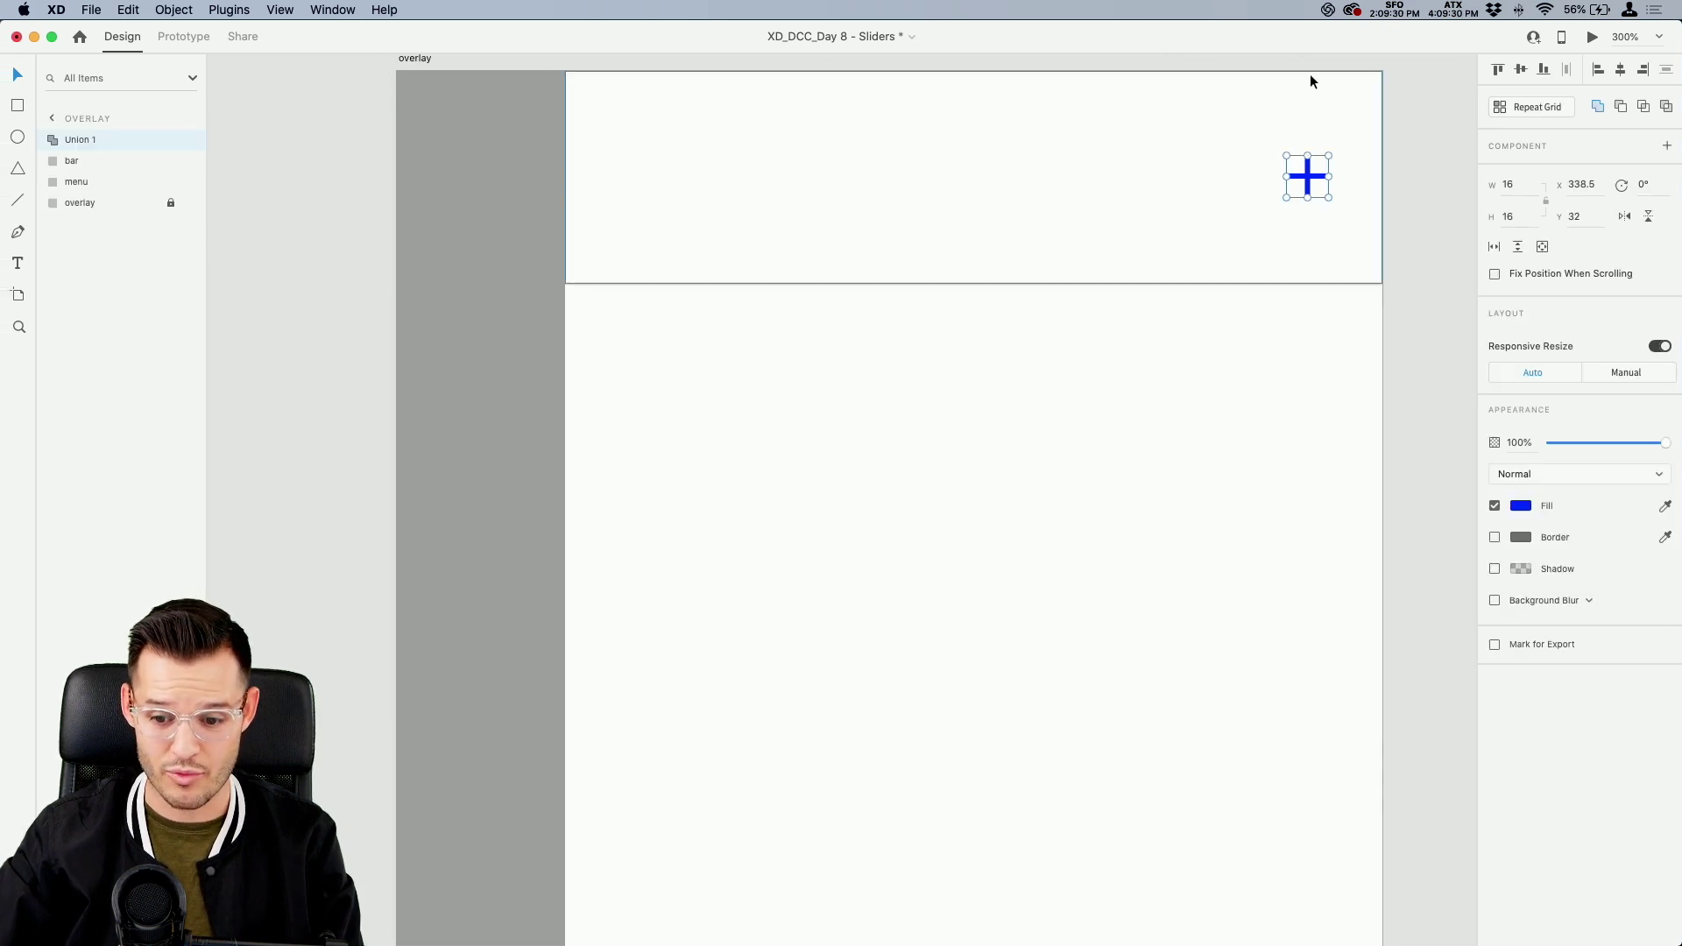
Adjust the plus icon's horizontal position near the bar's right end to X 339.5
{"action": "left_click", "coordinate": [1338, 118], "text": "shift"}
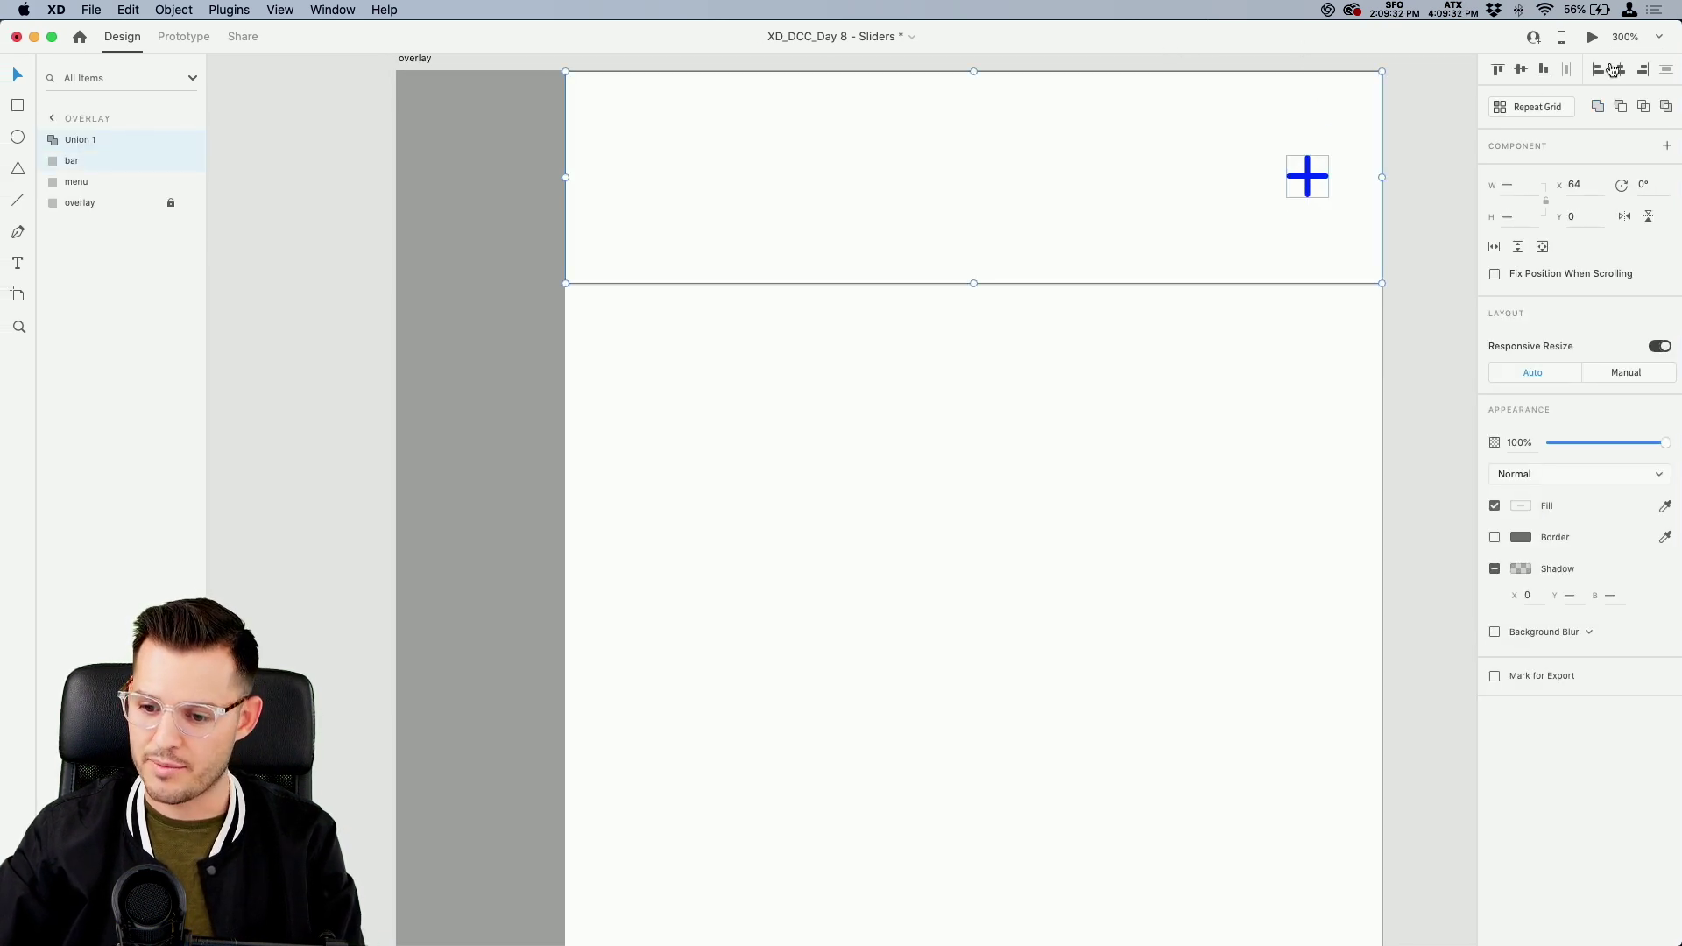
{"action": "left_click", "coordinate": [1317, 188]}
{"action": "left_click_drag", "start_coordinate": [1390, 196], "coordinate": [1325, 271]}
{"action": "left_click", "coordinate": [1250, 221]}
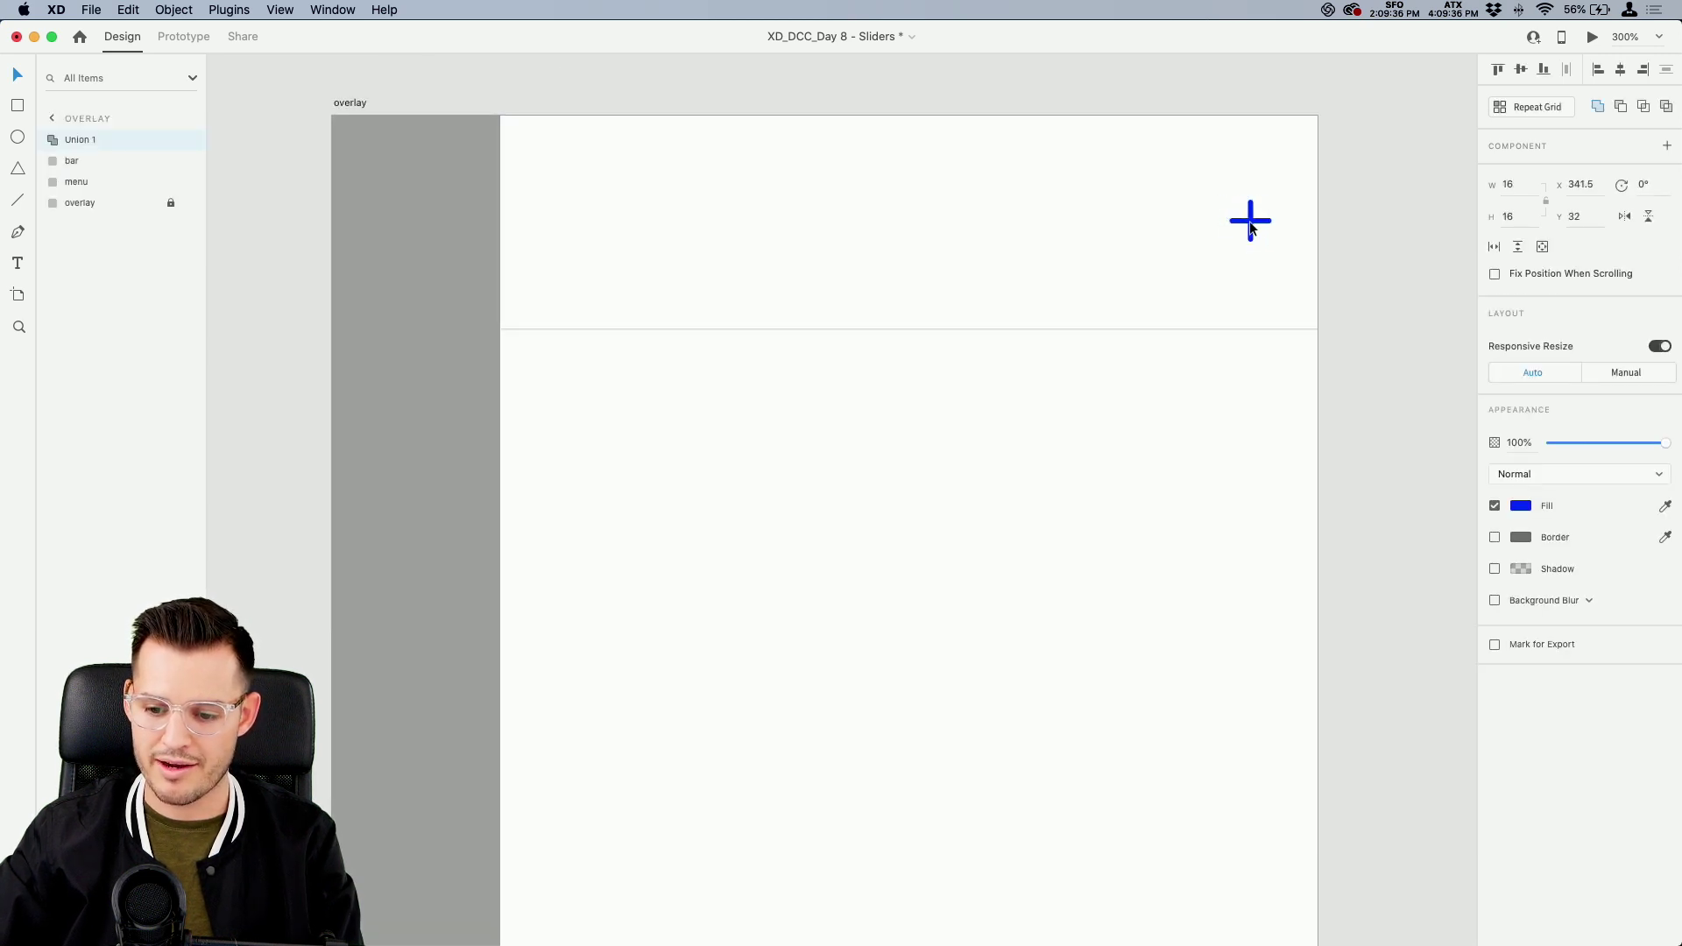
{"action": "left_click_drag", "start_coordinate": [1243, 221], "coordinate": [1242, 221]}
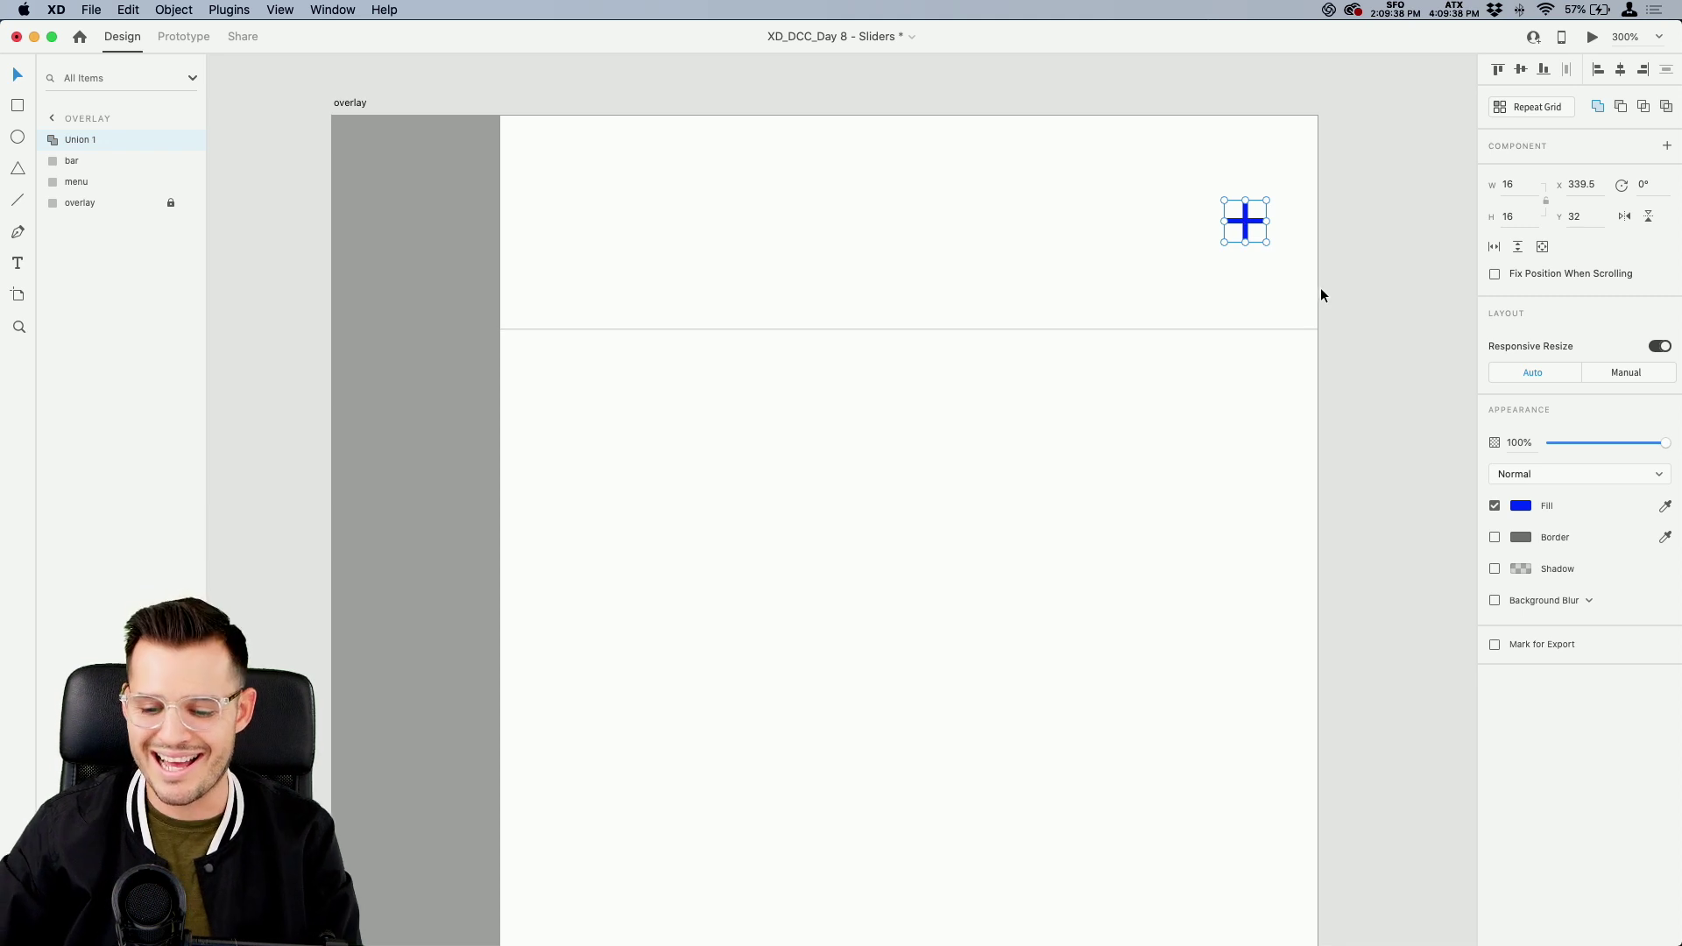
Copy the $499.00 text from the Sliders artboard and paste it onto the overlay artboard
{"action": "scroll", "coordinate": [811, 444], "scroll_direction": "down", "scroll_amount": 10}
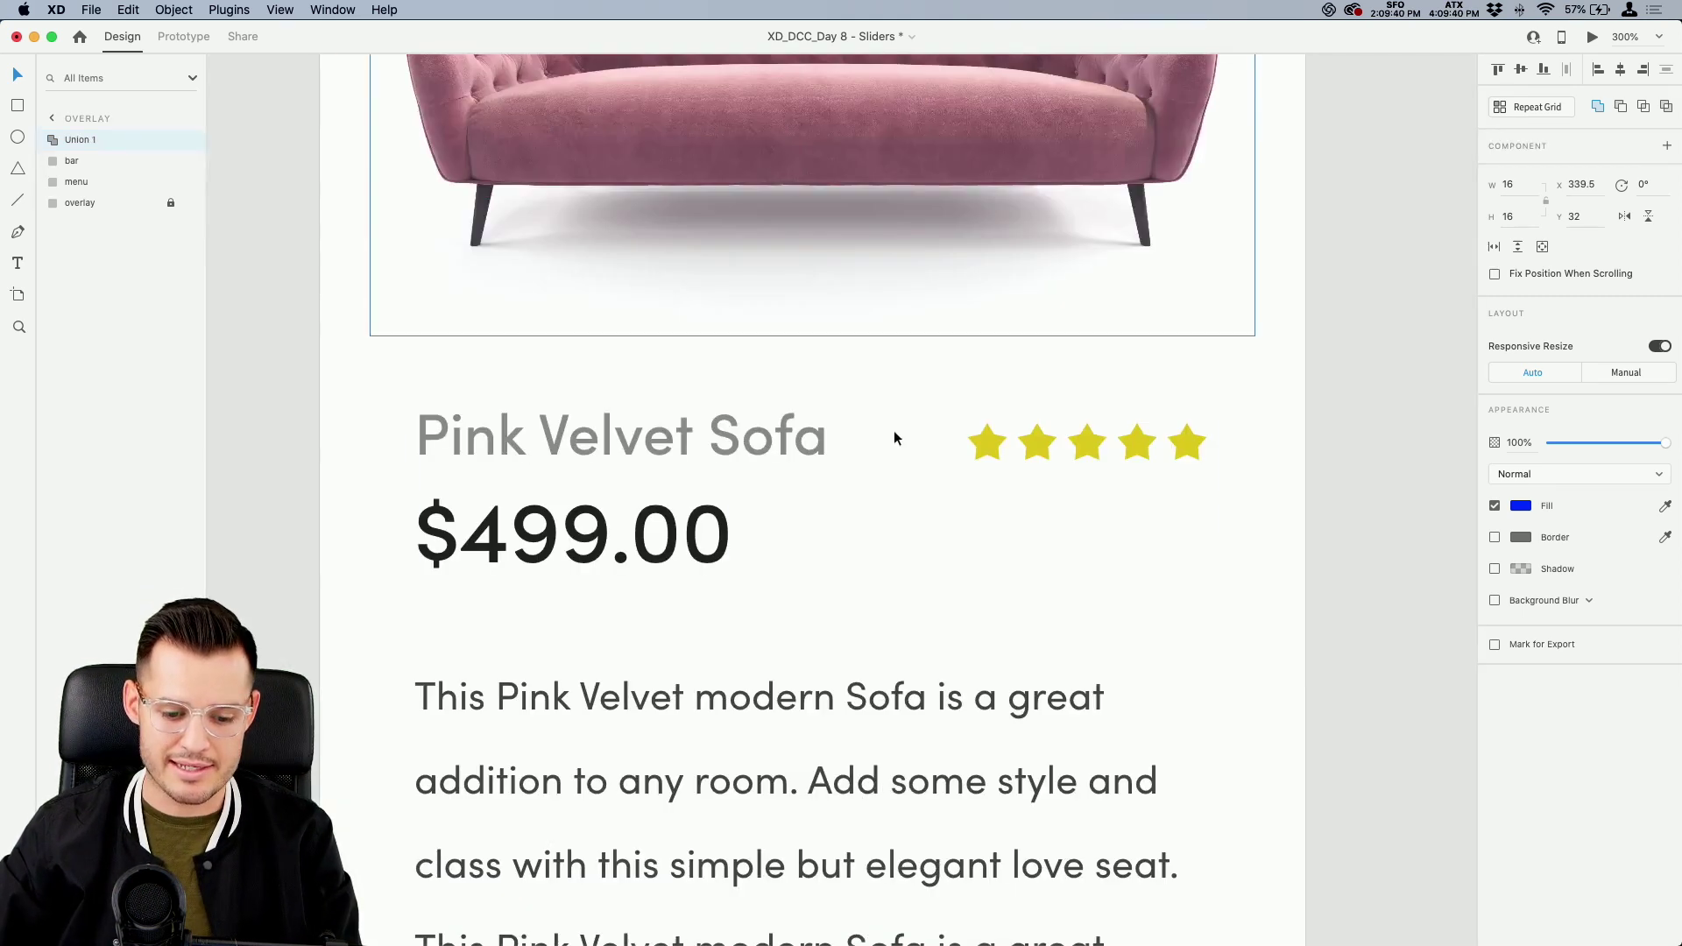
{"action": "left_click", "coordinate": [614, 549]}
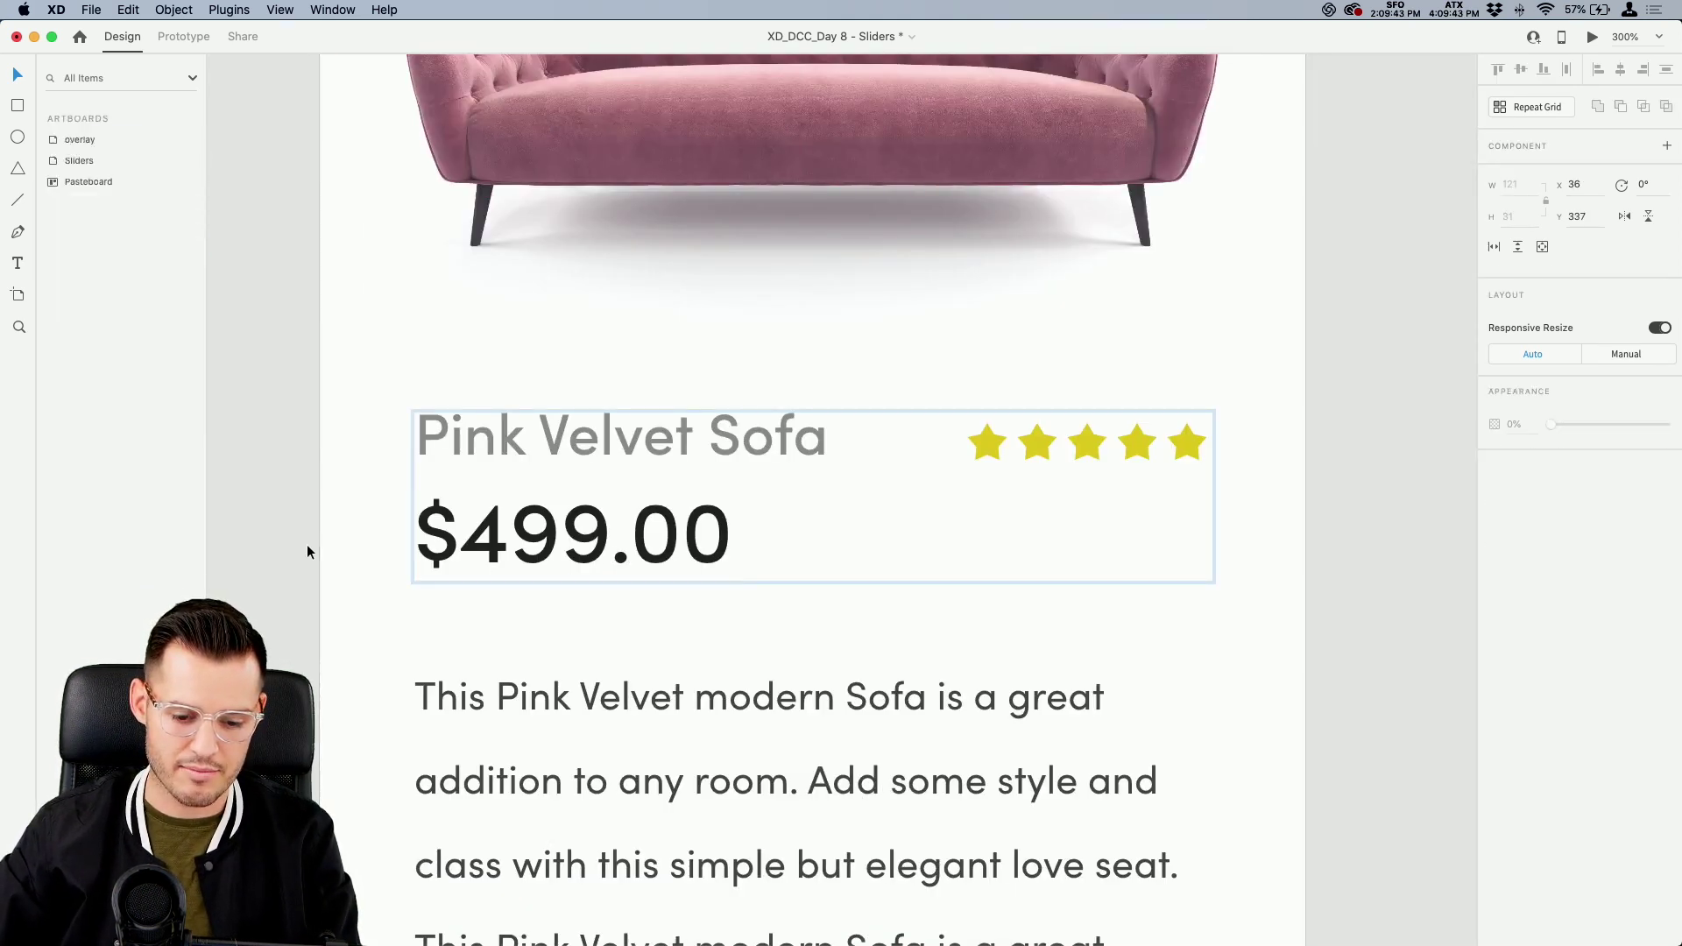
{"action": "scroll", "coordinate": [957, 476], "scroll_direction": "right", "scroll_amount": 10}
{"action": "left_click", "coordinate": [915, 354]}
{"action": "key", "text": "cmd+v"}
Place the pasted text in the bar at X 89, Y 29 and change it to "Price"
{"action": "left_click_drag", "start_coordinate": [944, 543], "coordinate": [838, 336]}
{"action": "double_click", "coordinate": [836, 334]}
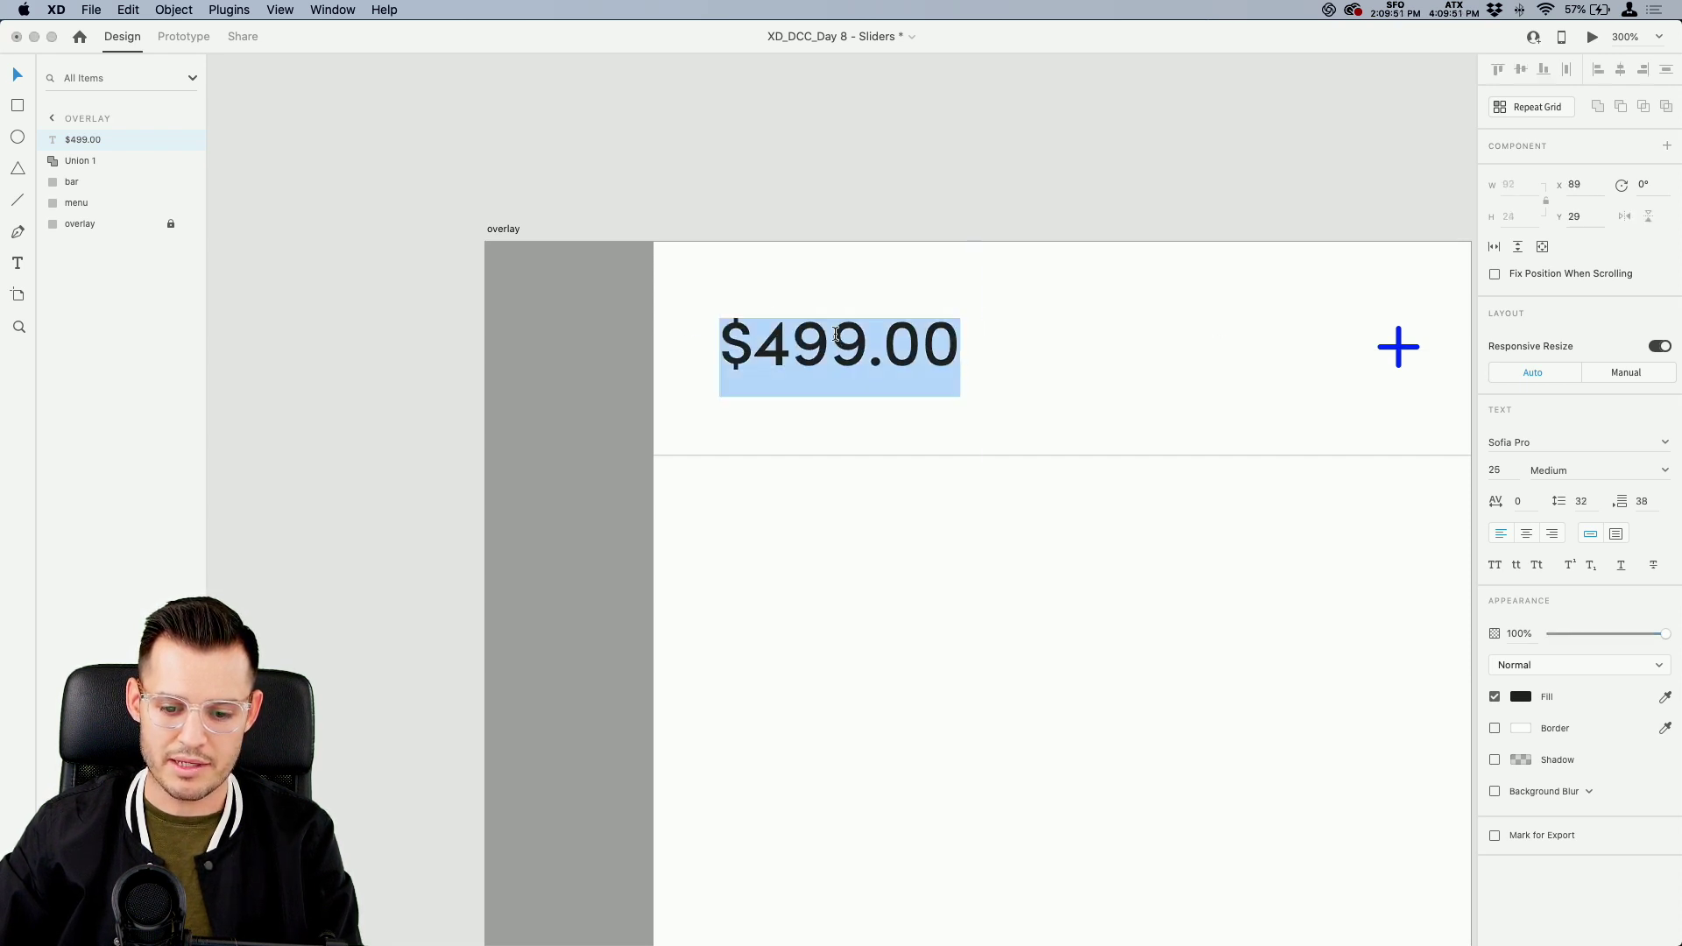
{"action": "type", "text": "Price"}
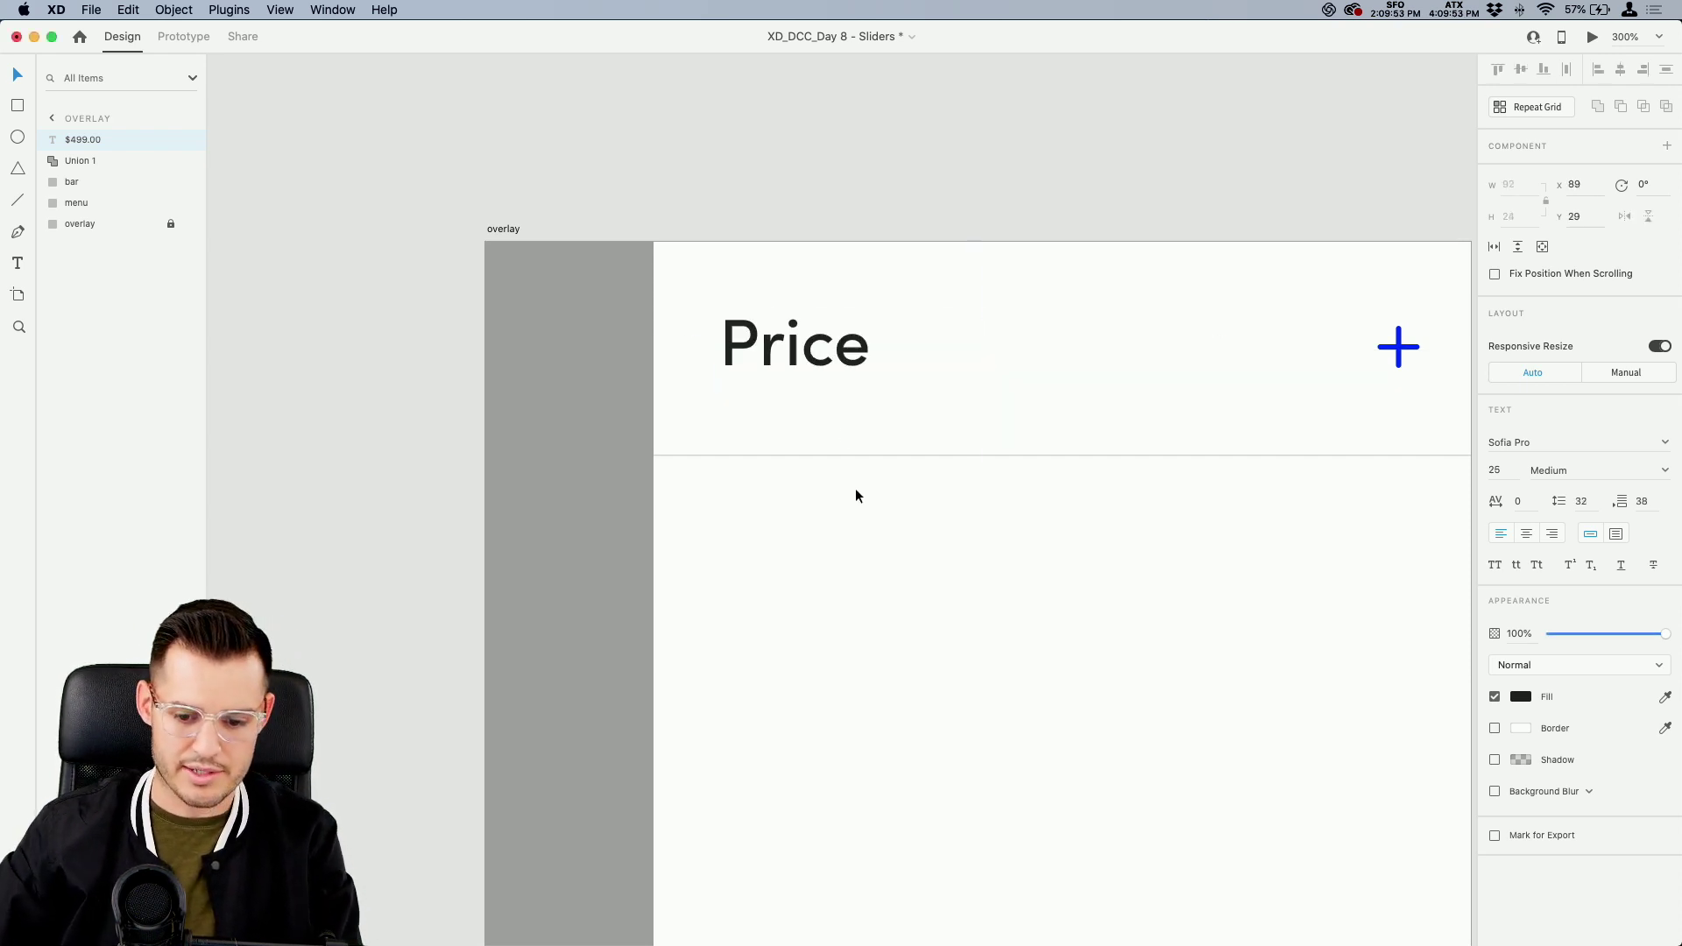
Move the "Price" text to X 84, Y 29 in the bar
{"action": "key", "text": "Escape"}
{"action": "scroll", "coordinate": [856, 492], "scroll_direction": "right", "scroll_amount": 5}
{"action": "left_click_drag", "start_coordinate": [532, 331], "coordinate": [519, 331]}
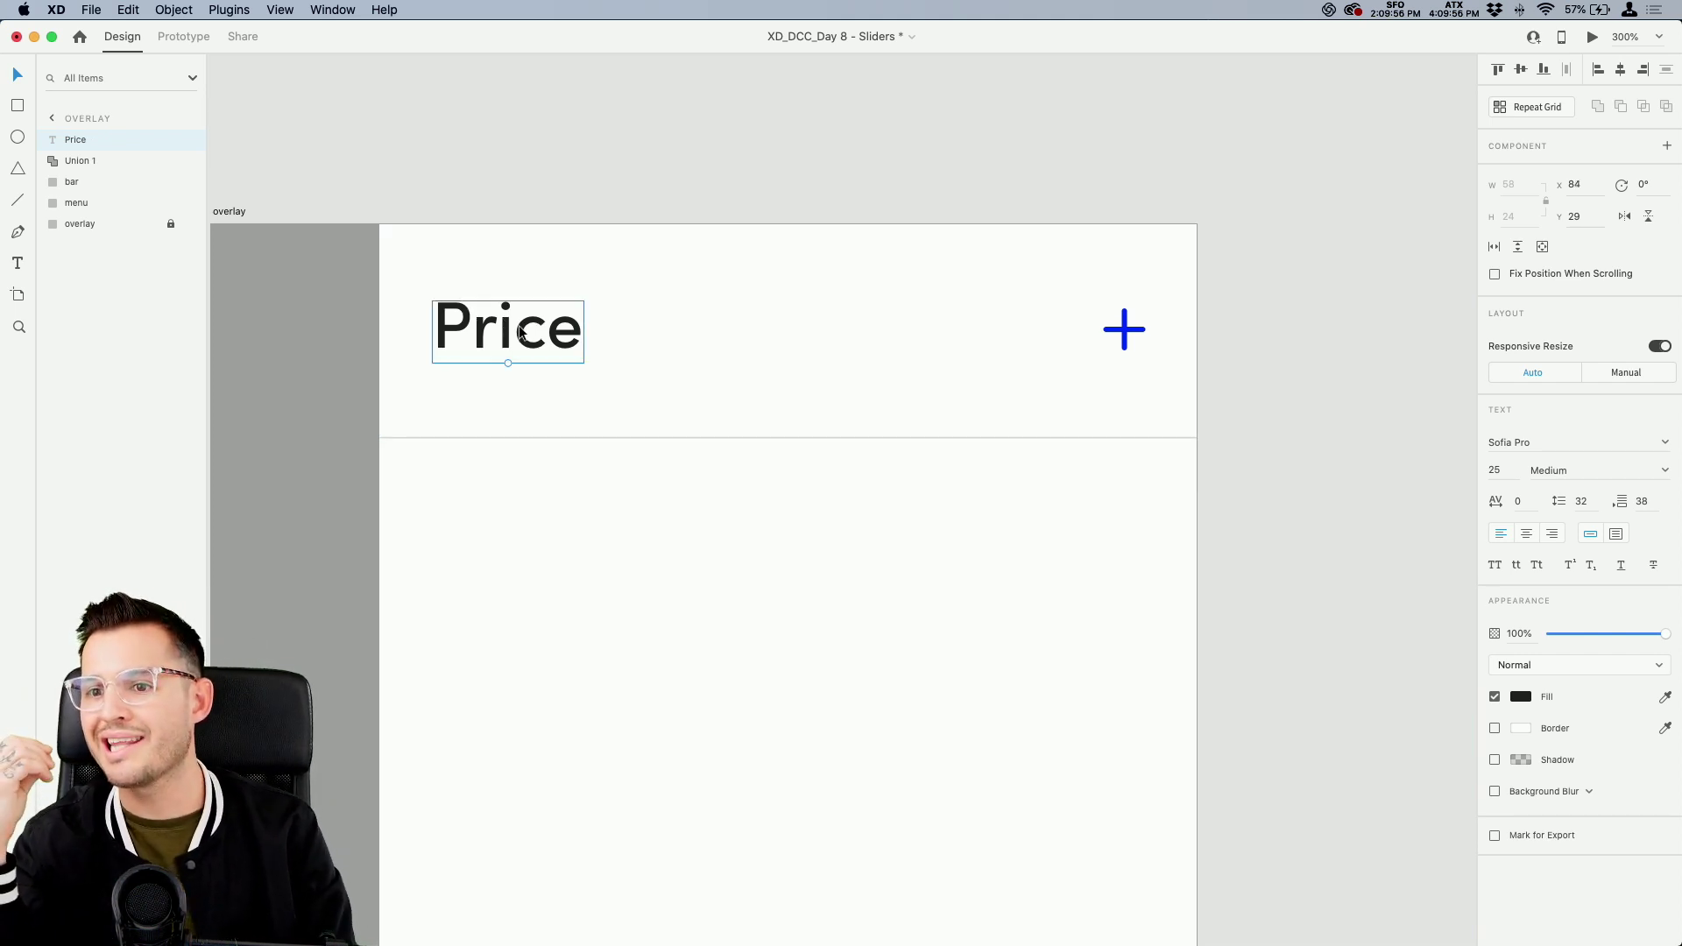
{"action": "key", "text": "Escape"}
{"action": "key", "text": "super+minus"}
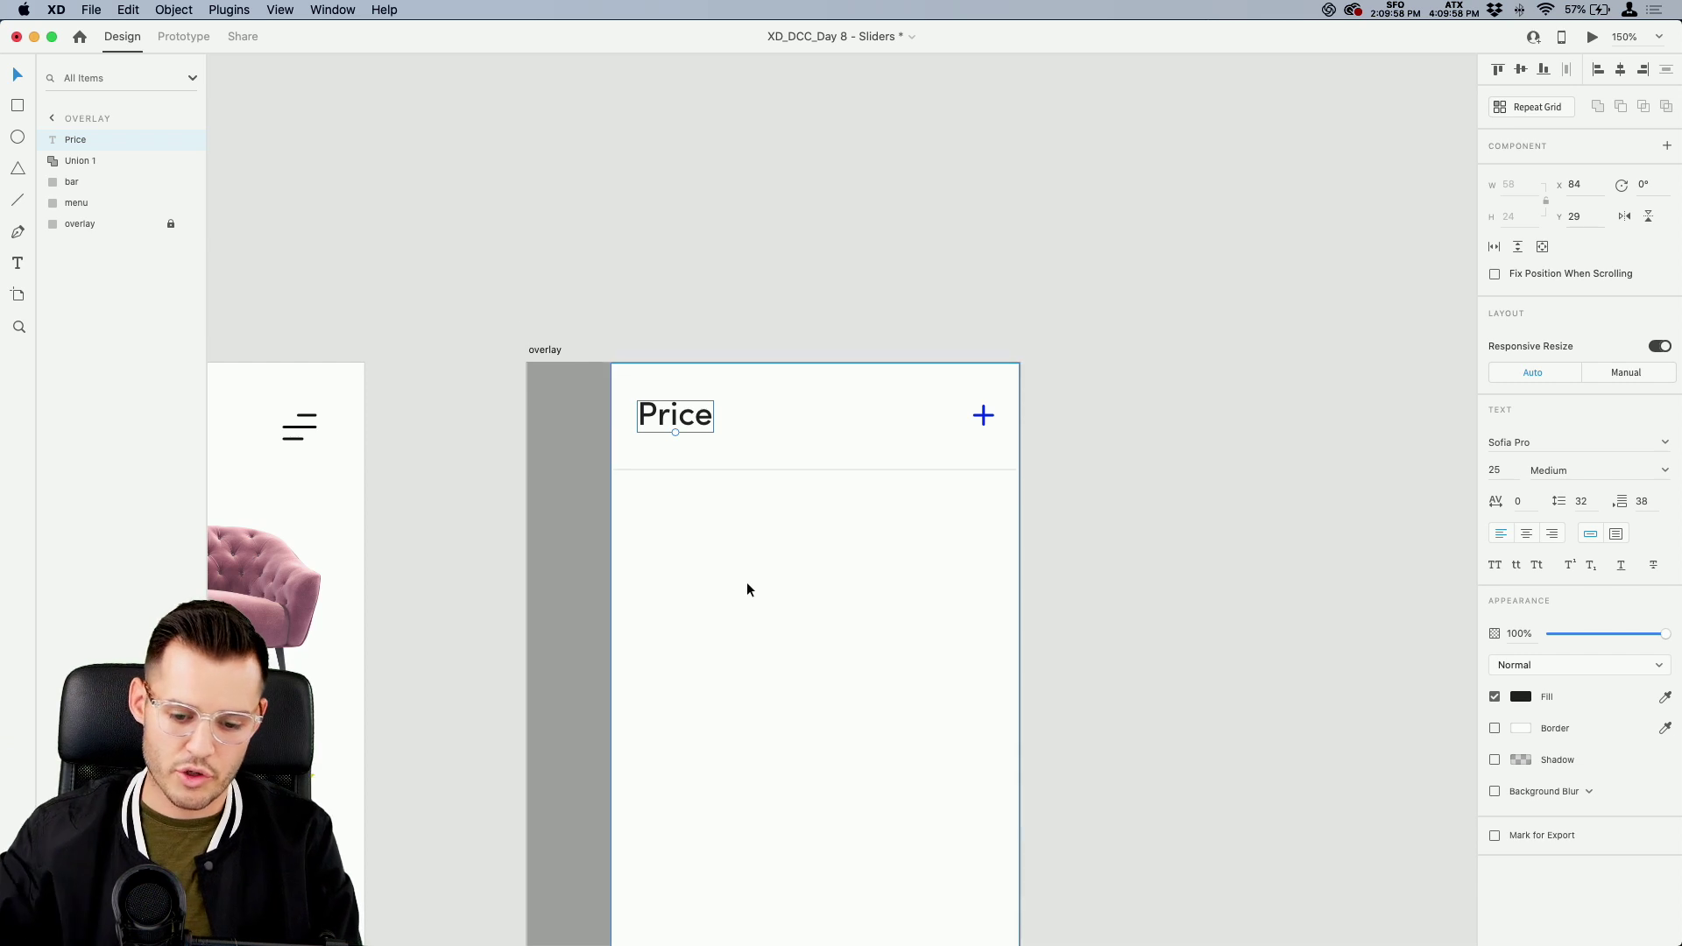
Turn the blue plus icon in the bar into a component
{"action": "left_click", "coordinate": [792, 627]}
{"action": "scroll", "coordinate": [791, 626], "scroll_direction": "down", "scroll_amount": 3}
{"action": "left_click", "coordinate": [782, 342]}
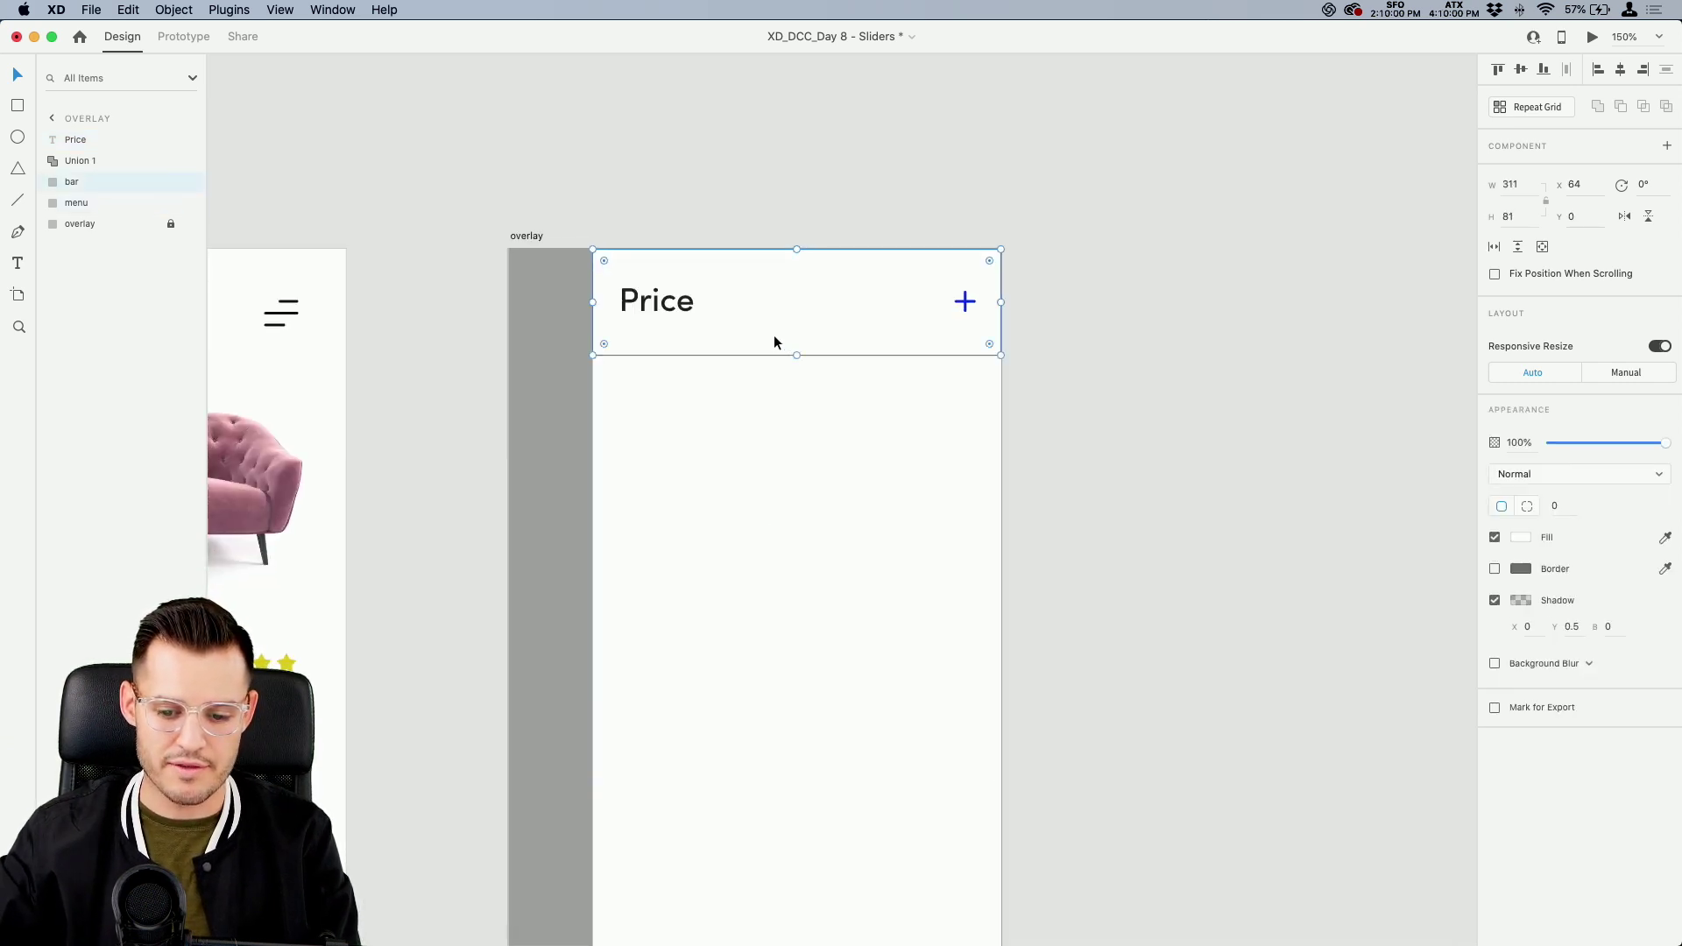
{"action": "left_click", "coordinate": [964, 303]}
{"action": "key", "text": "super+equal"}
{"action": "scroll", "coordinate": [1143, 452], "scroll_direction": "down", "scroll_amount": 2}
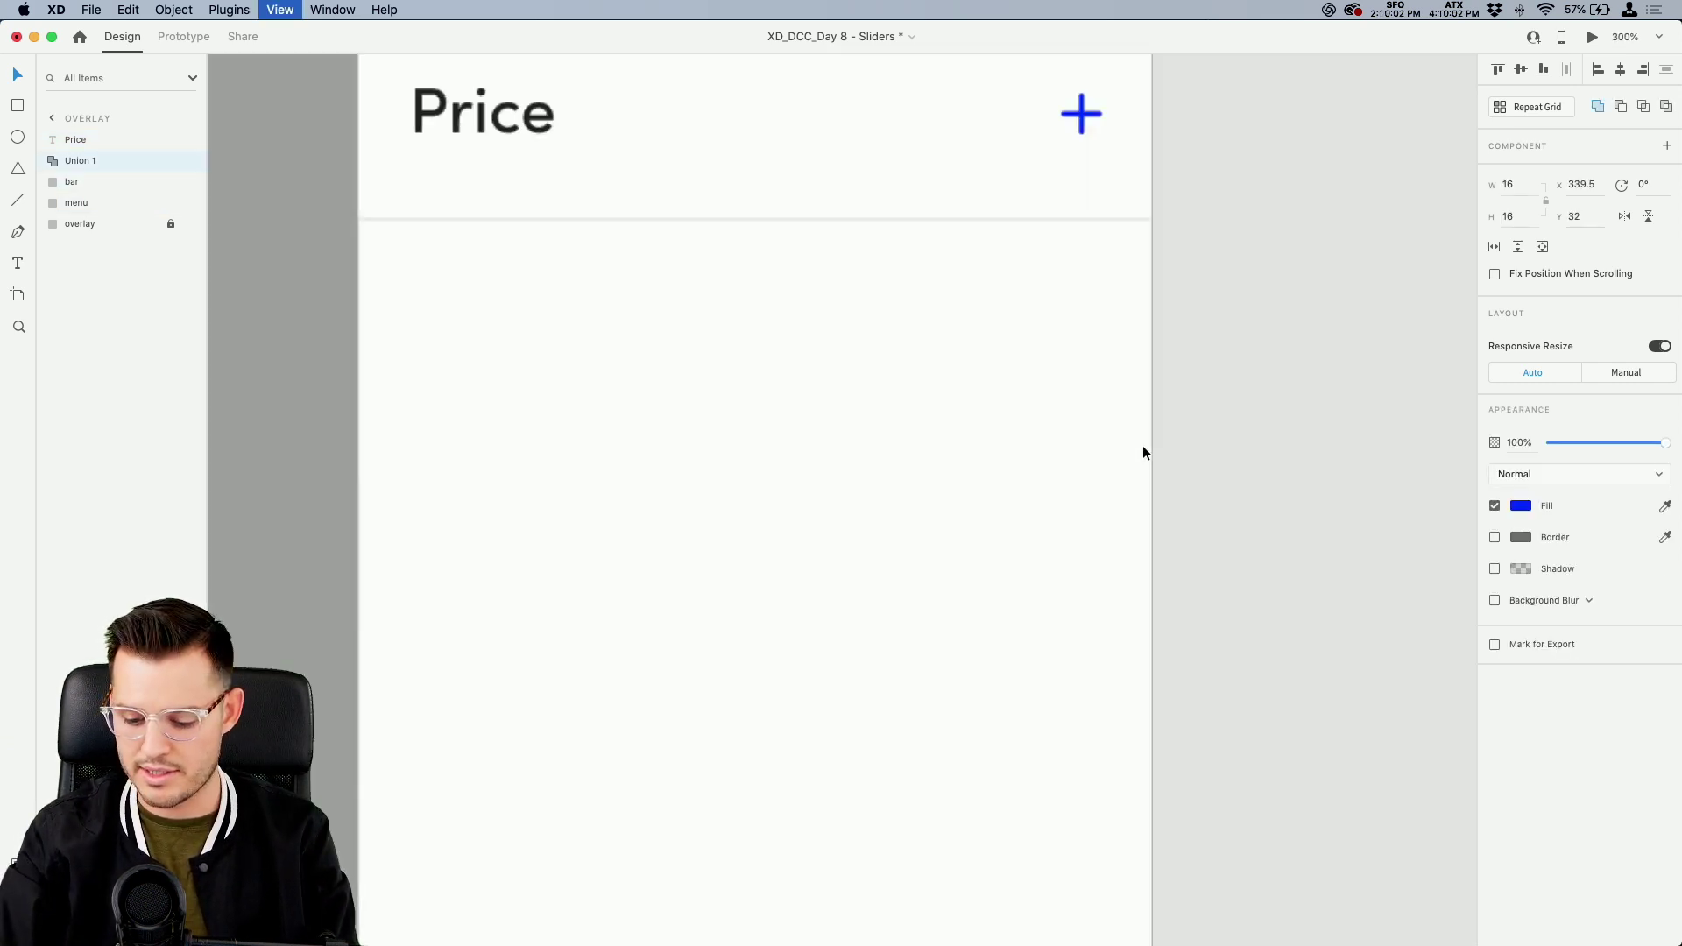
{"action": "scroll", "coordinate": [1258, 623], "scroll_direction": "up", "scroll_amount": 4}
{"action": "key", "text": "super+k"}
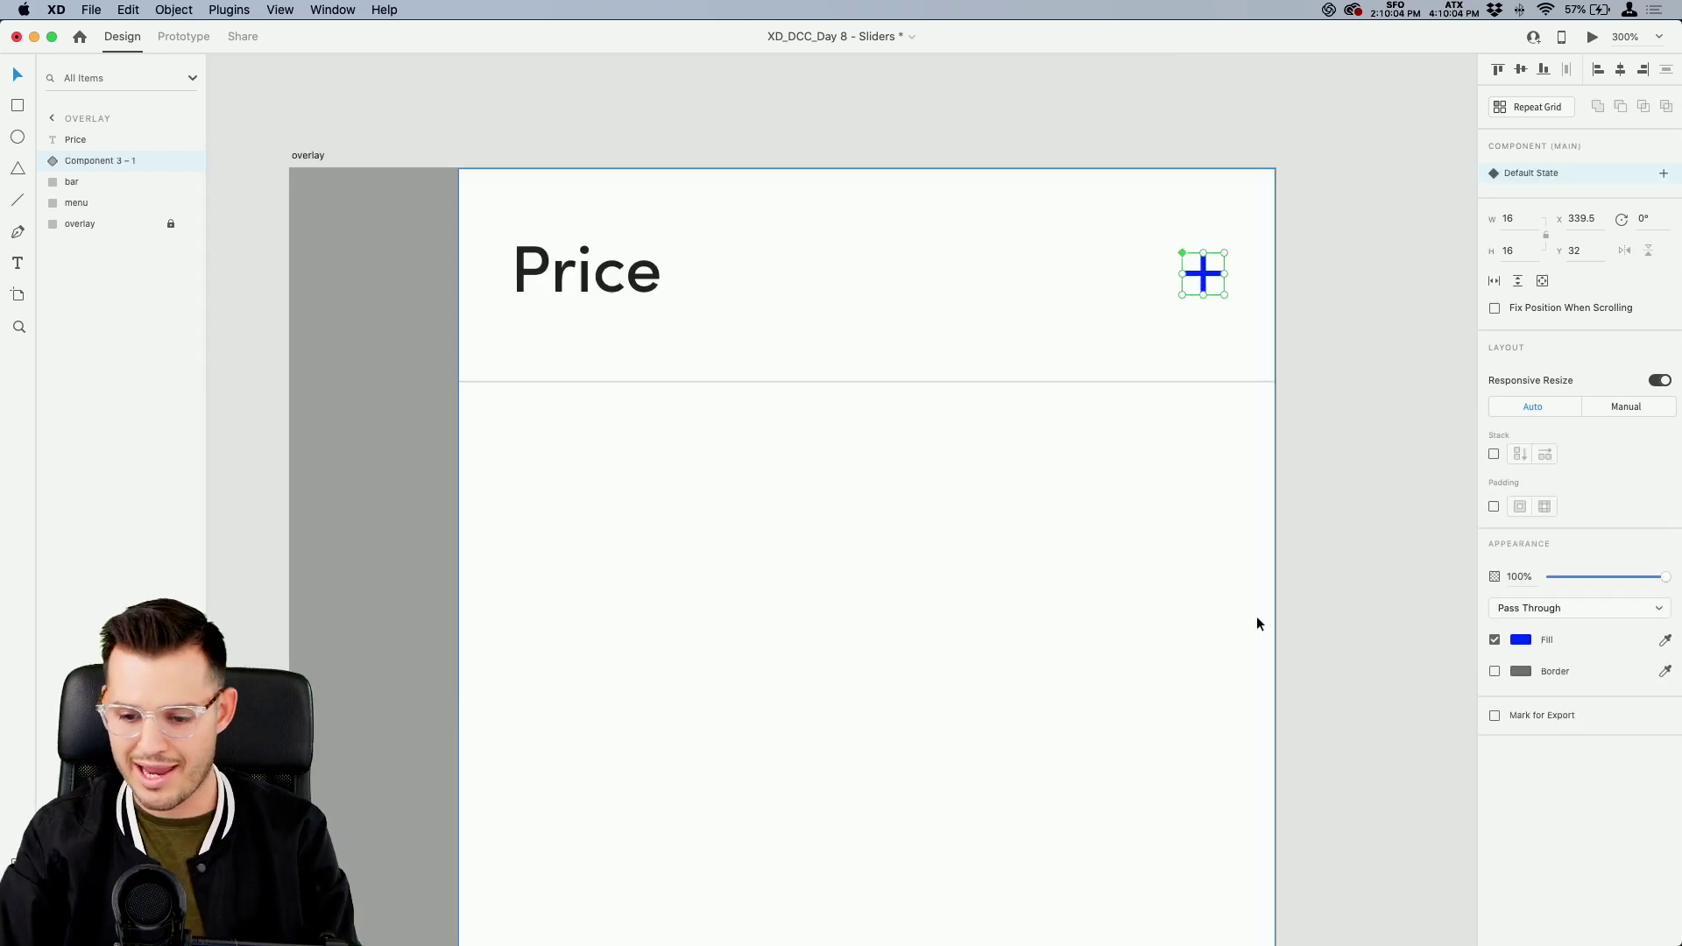
Change the plus component's fill to light grey #B9B9B9
{"action": "left_click", "coordinate": [1522, 640]}
{"action": "type", "text": "#3D3E43"}
{"action": "key", "text": "Return"}
{"action": "type", "text": "767676"}
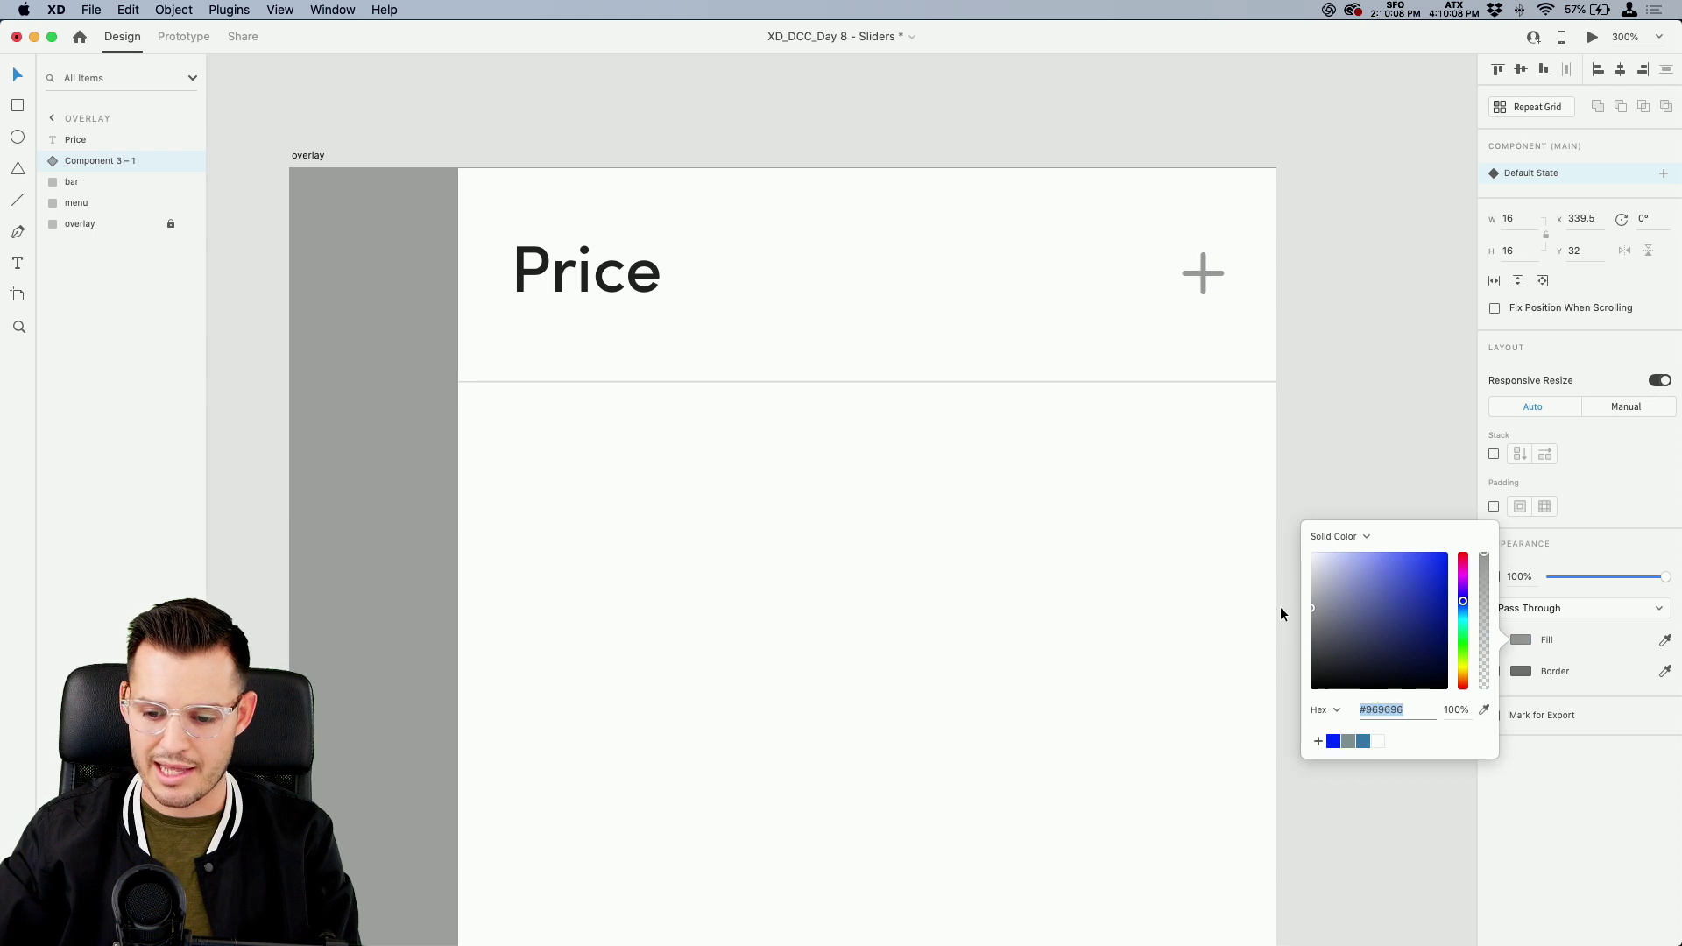
{"action": "key", "text": "Return"}
{"action": "left_click_drag", "start_coordinate": [1275, 625], "coordinate": [1270, 589]}
Reduce the "Price" text to size 20 and place it at X 89, Y 31
{"action": "left_click", "coordinate": [587, 273]}
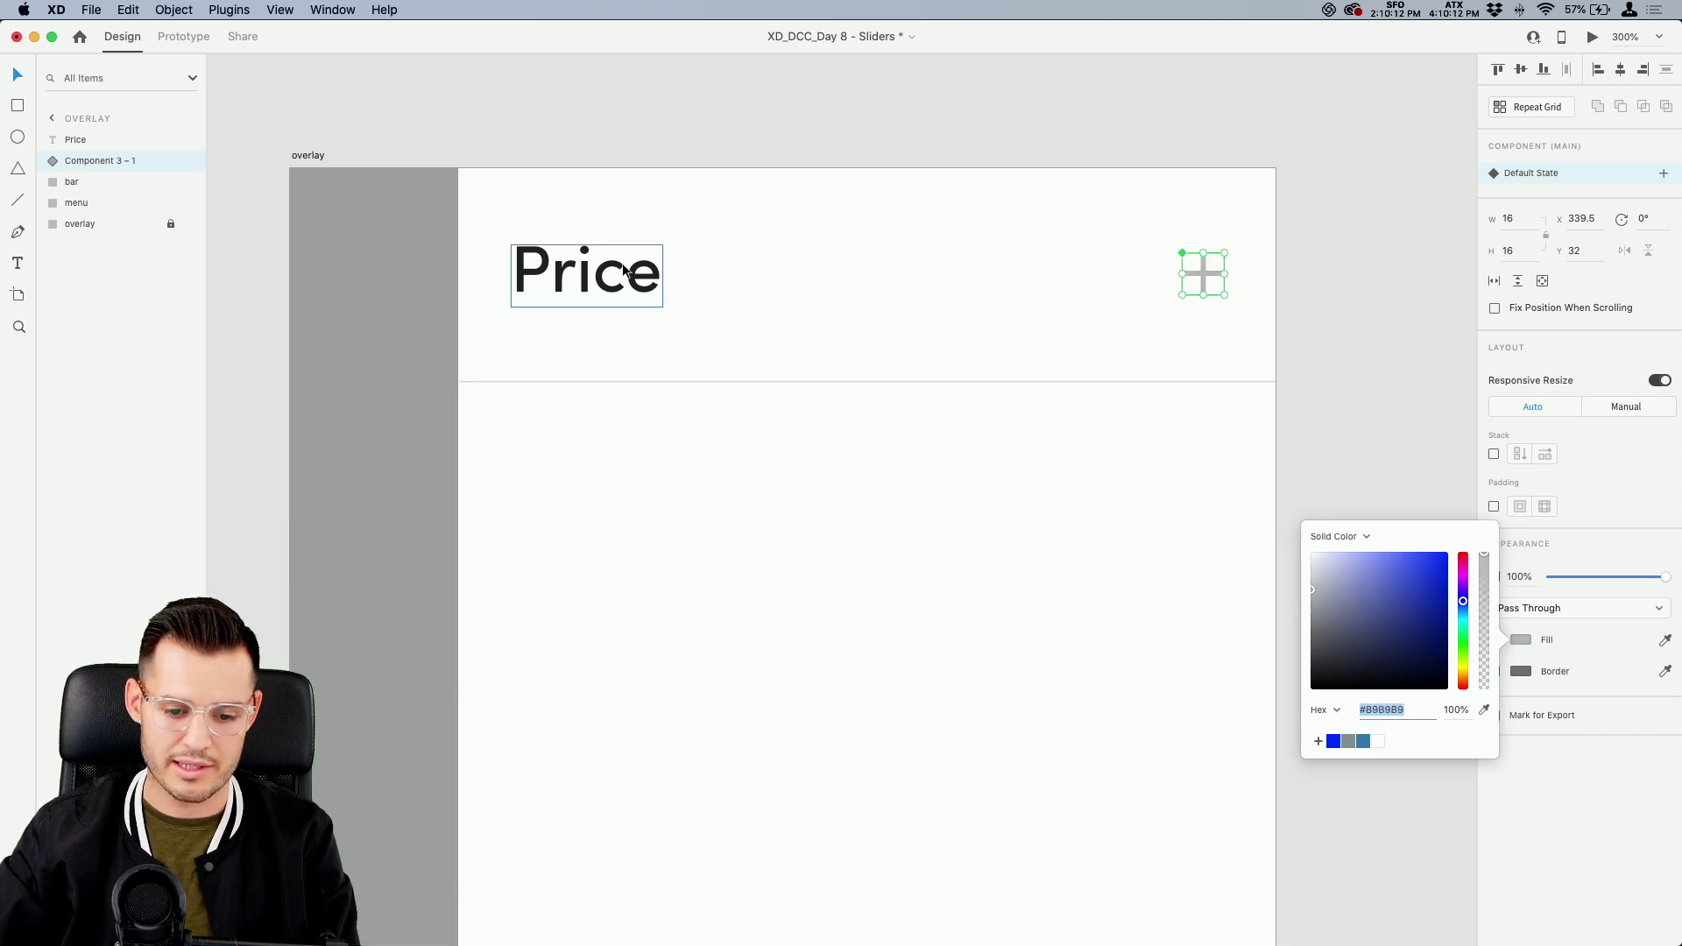
{"action": "left_click_drag", "start_coordinate": [585, 301], "coordinate": [588, 287]}
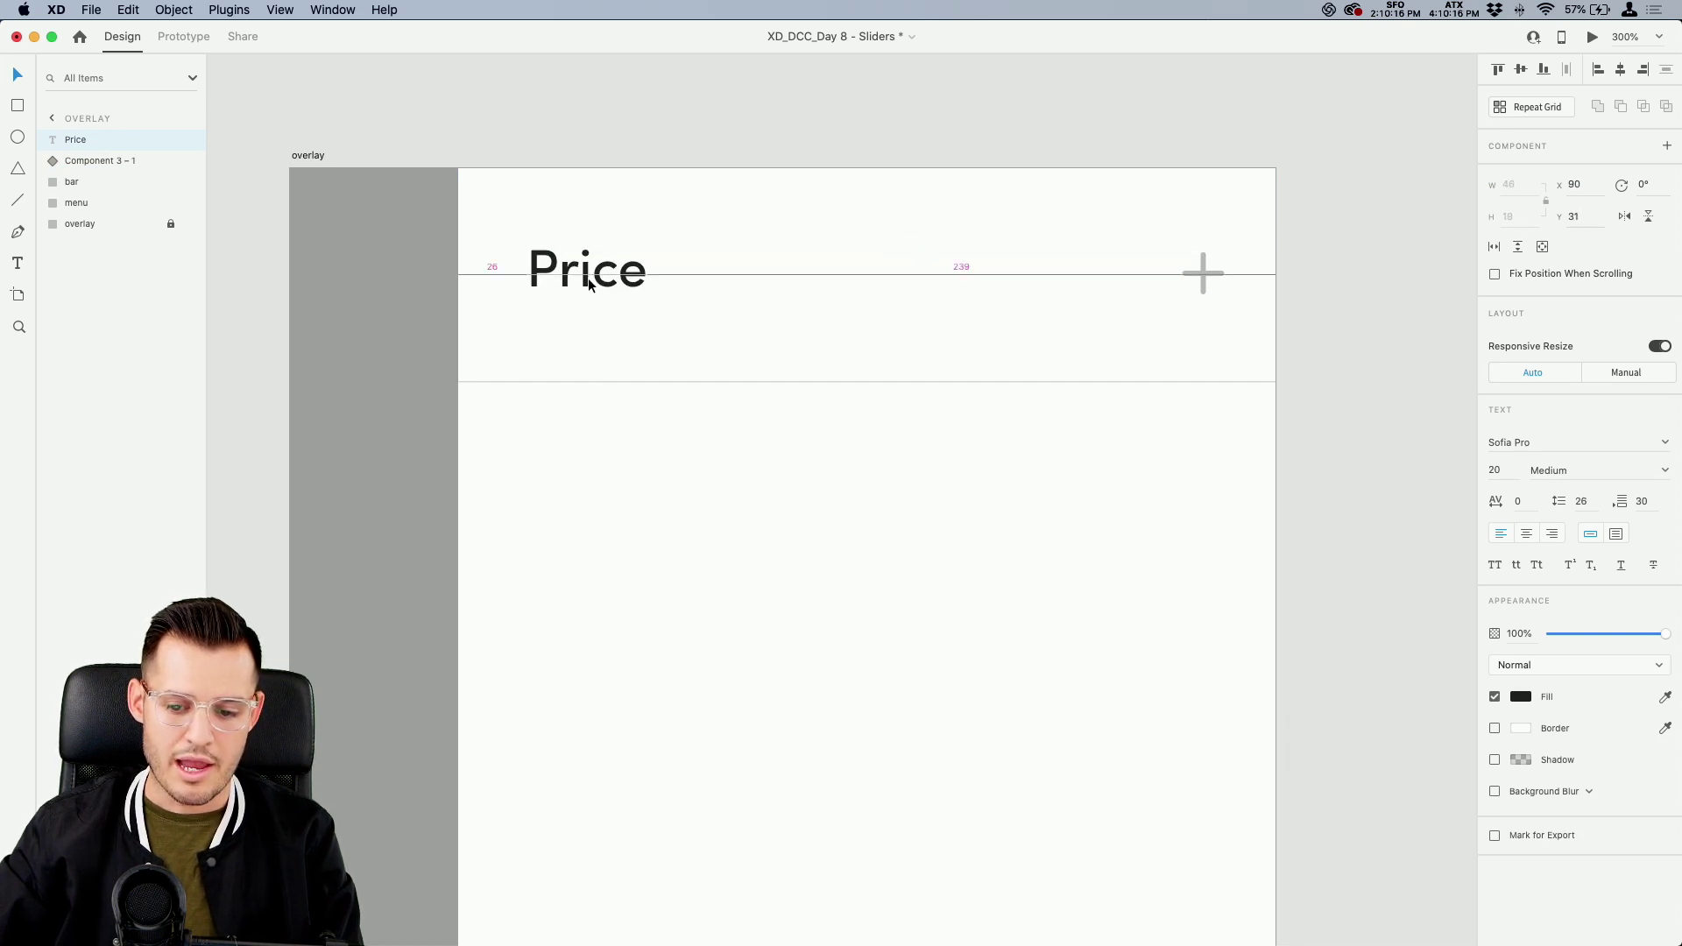
{"action": "key", "text": "Left"}
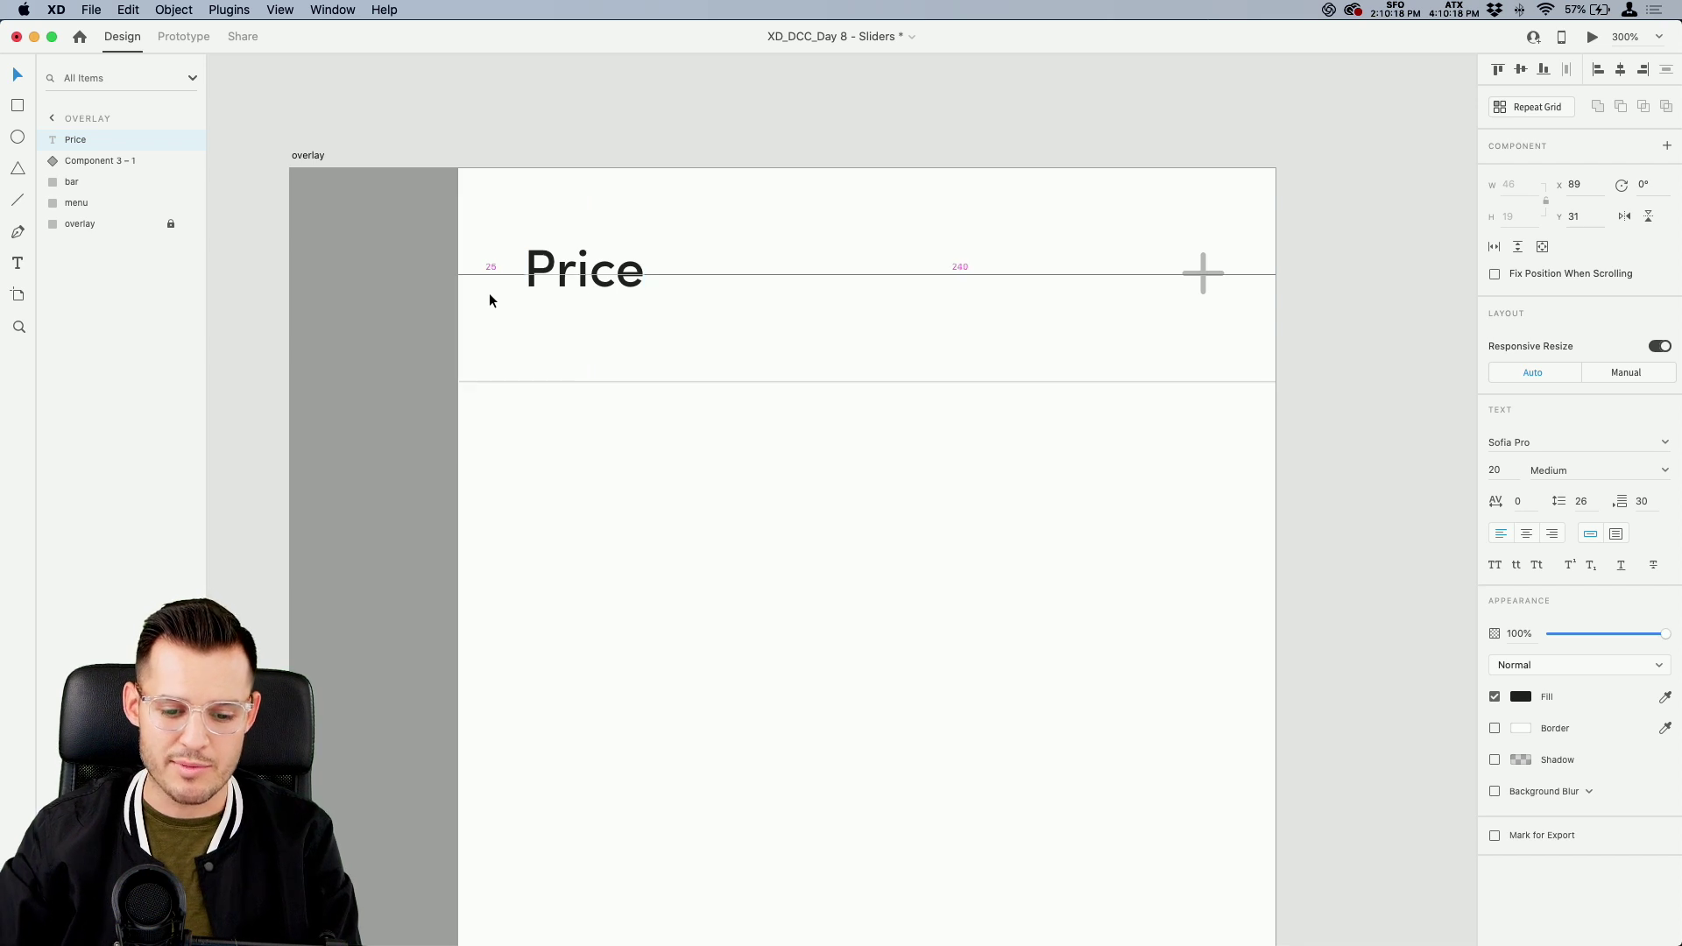
{"action": "key", "text": "super+1"}
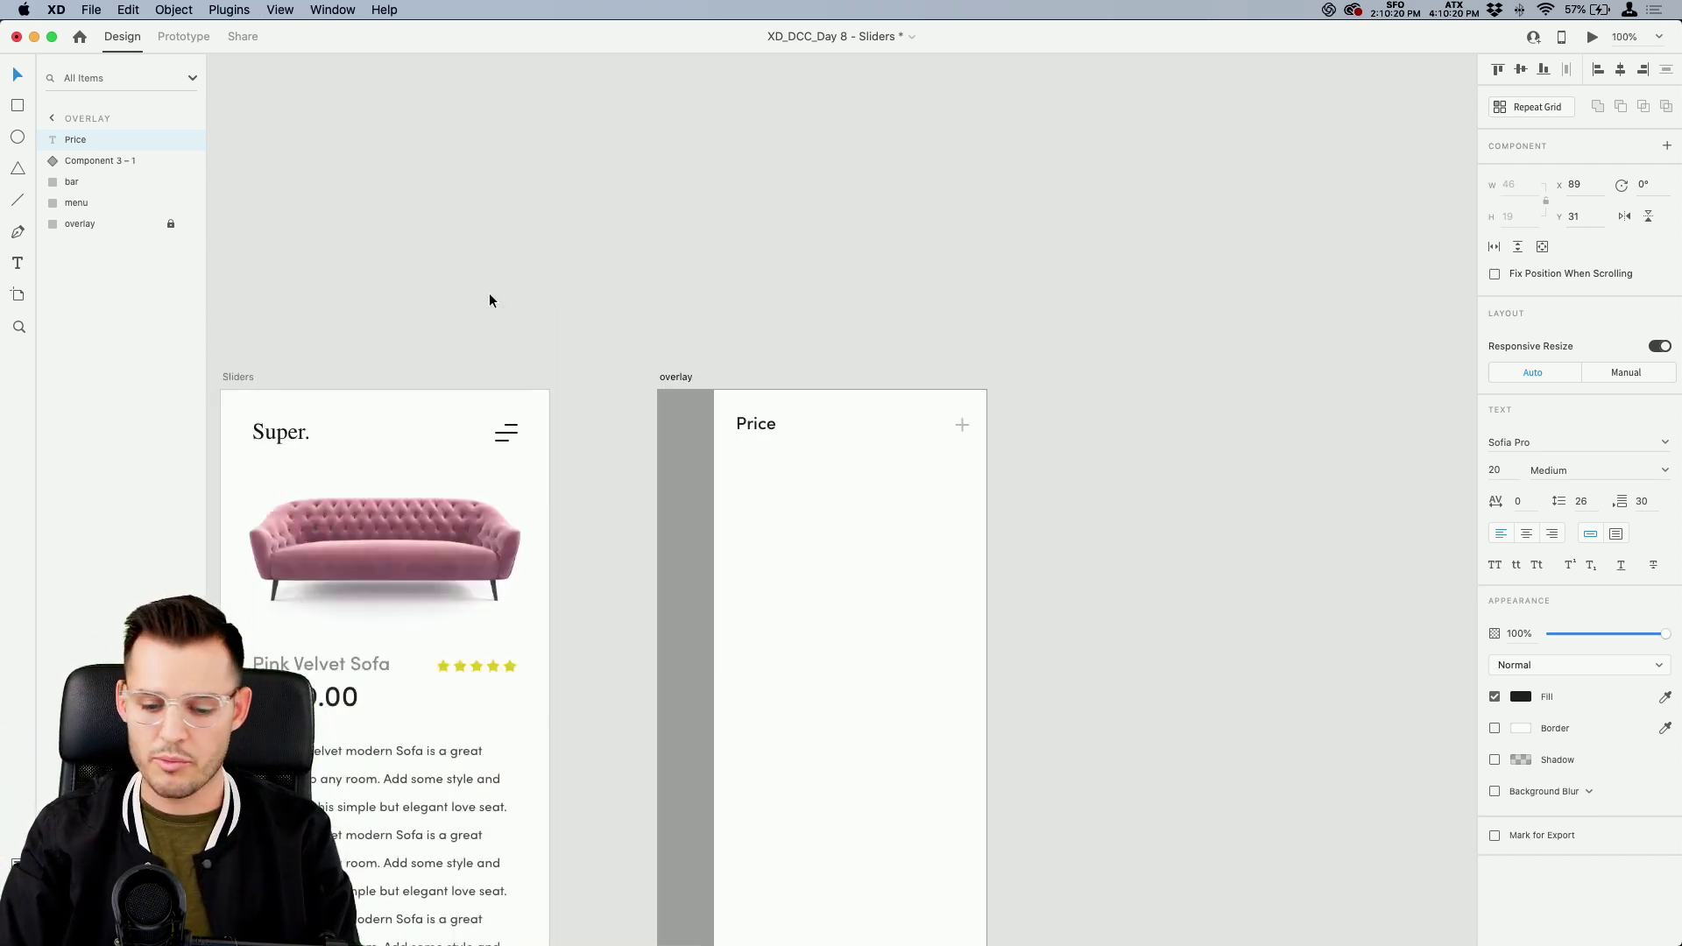
{"action": "key", "text": "super+equal"}
{"action": "key", "text": "Escape"}
{"action": "left_click_drag", "start_coordinate": [485, 305], "coordinate": [756, 164]}
{"action": "left_click", "coordinate": [1228, 215]}
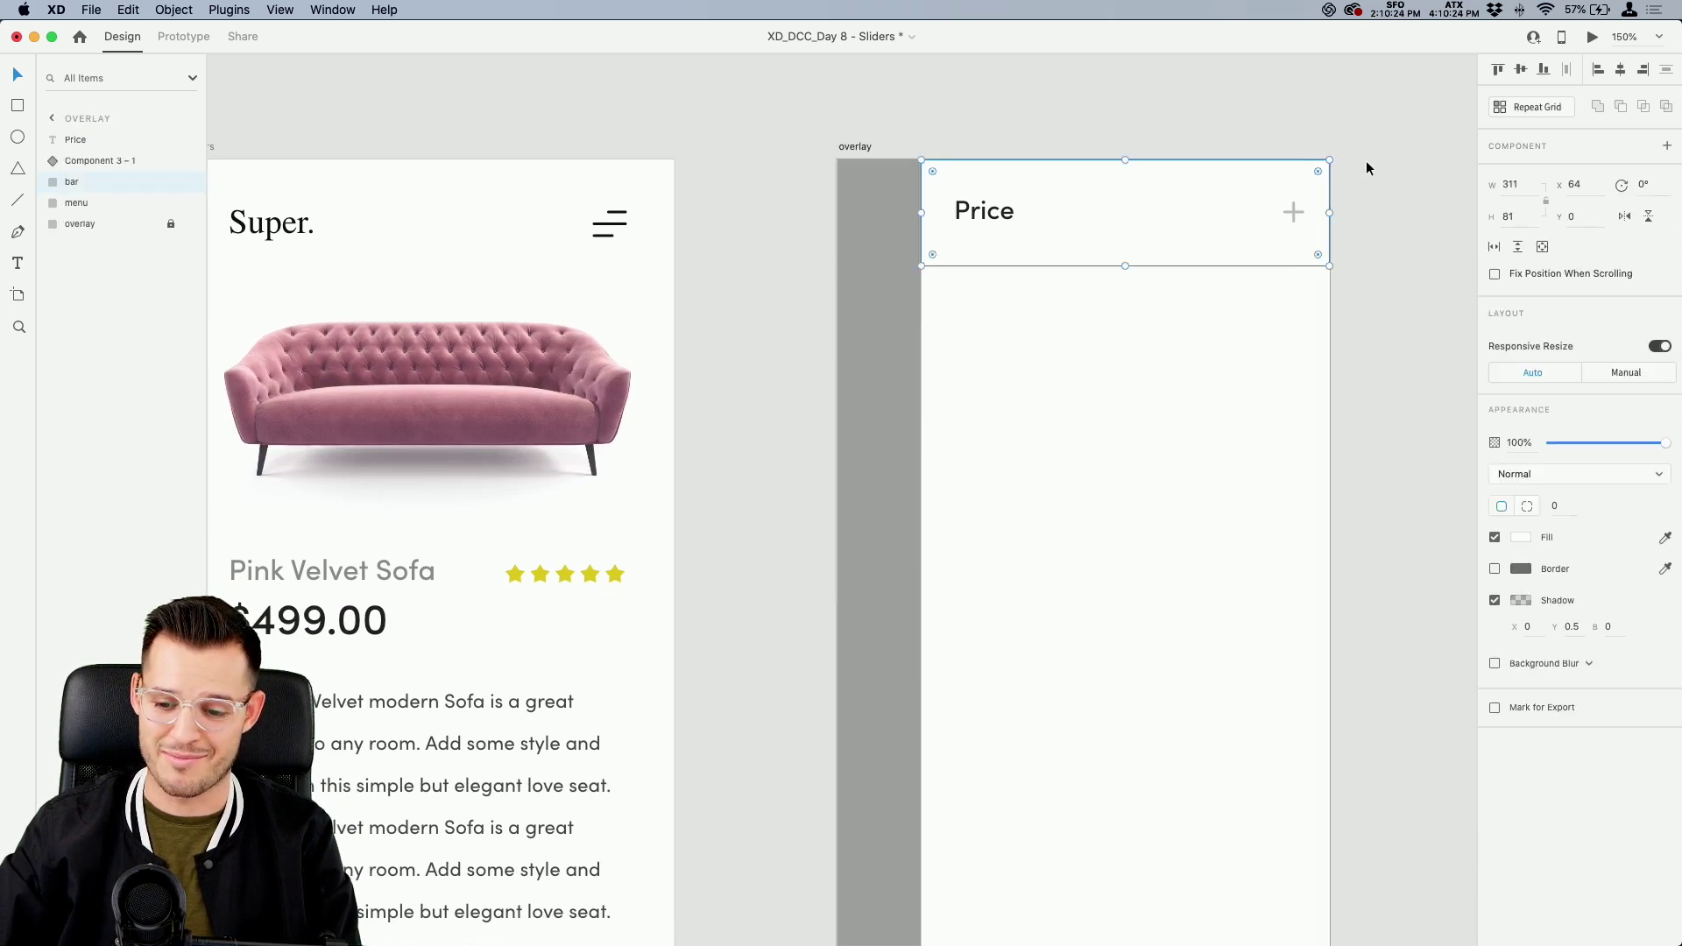
{"action": "left_click", "coordinate": [1295, 212], "text": "shift"}
{"action": "left_click", "coordinate": [1012, 213], "text": "shift"}
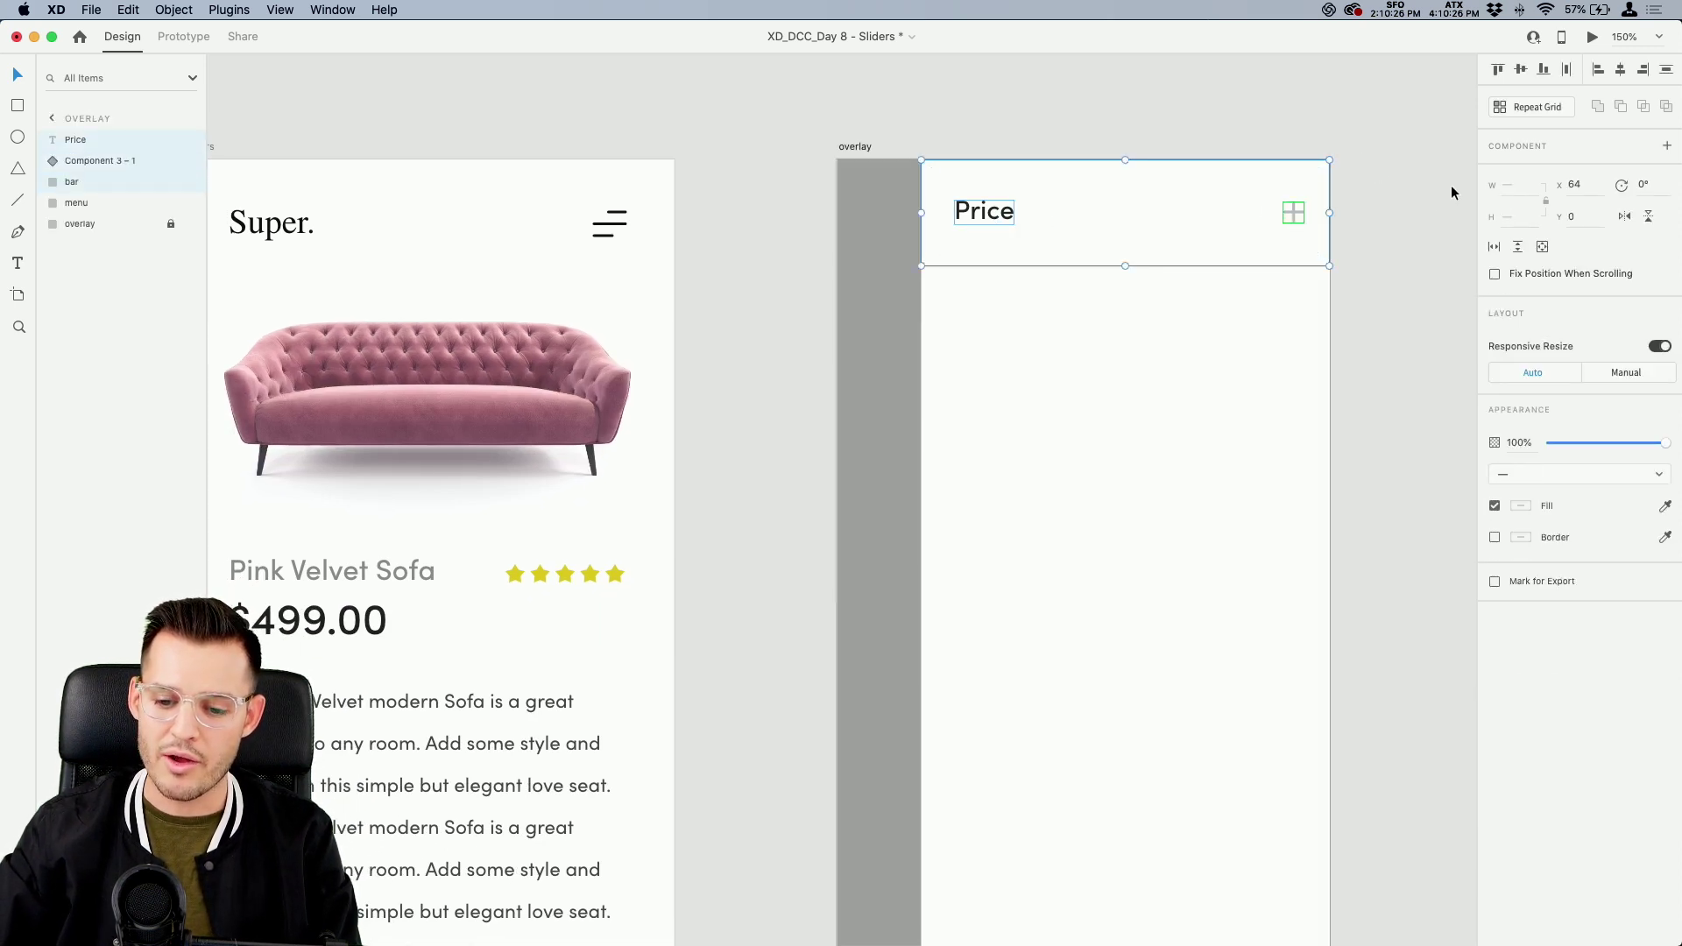
{"action": "left_click", "coordinate": [1111, 120]}
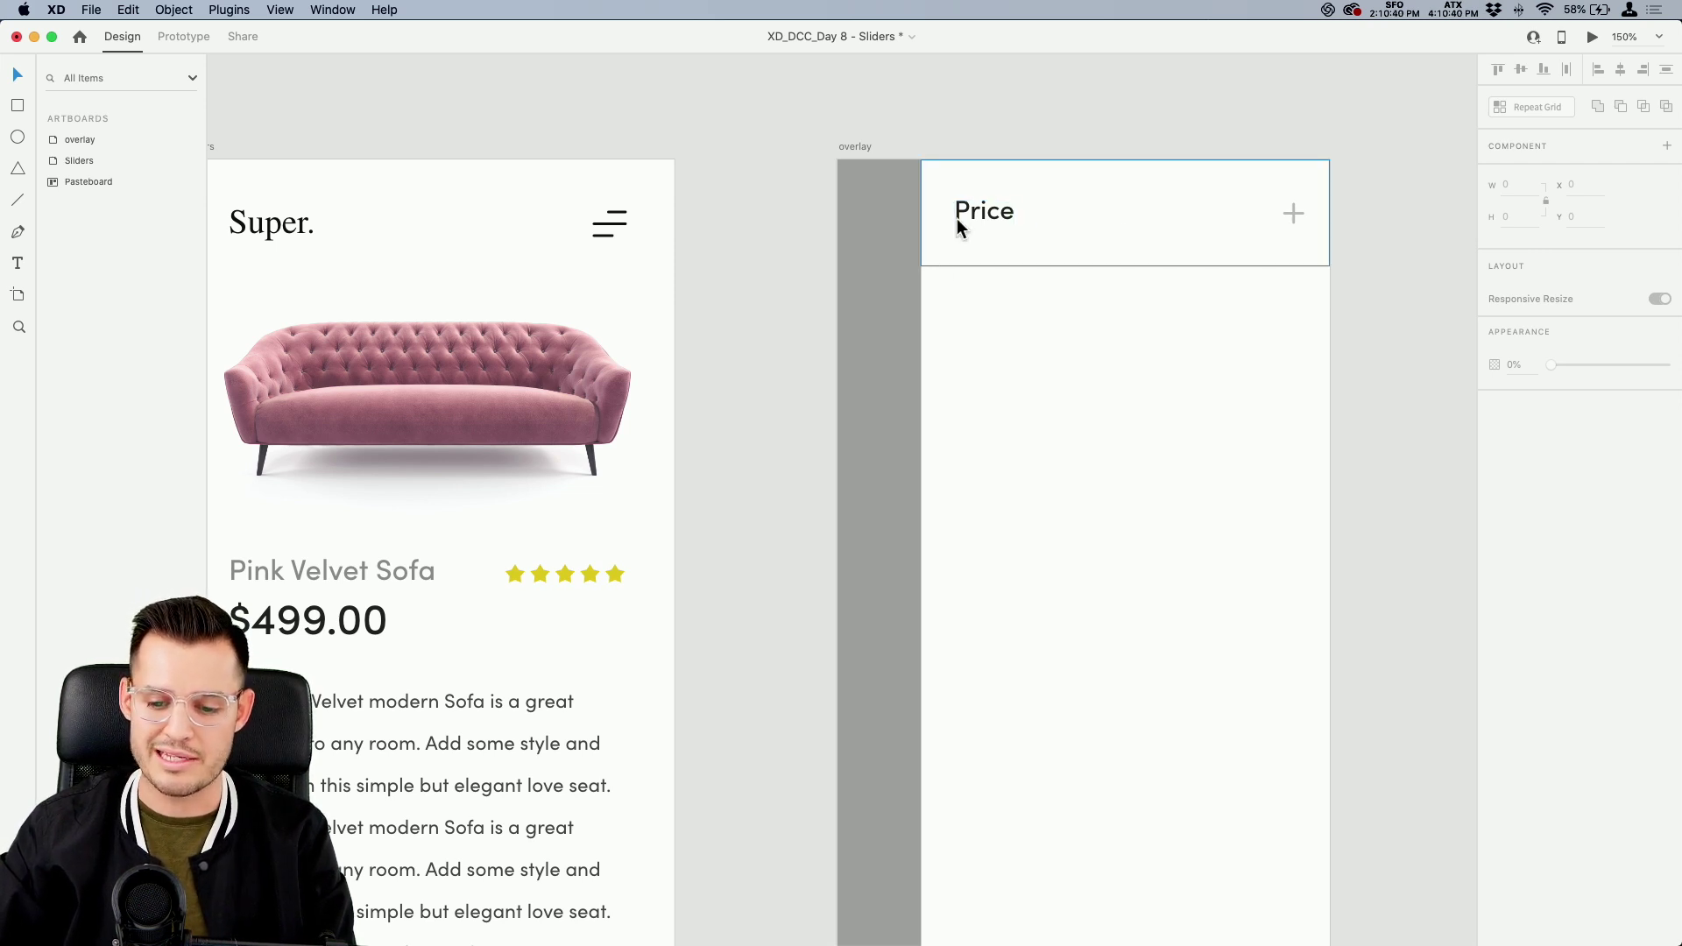
{"action": "left_click", "coordinate": [1079, 232]}
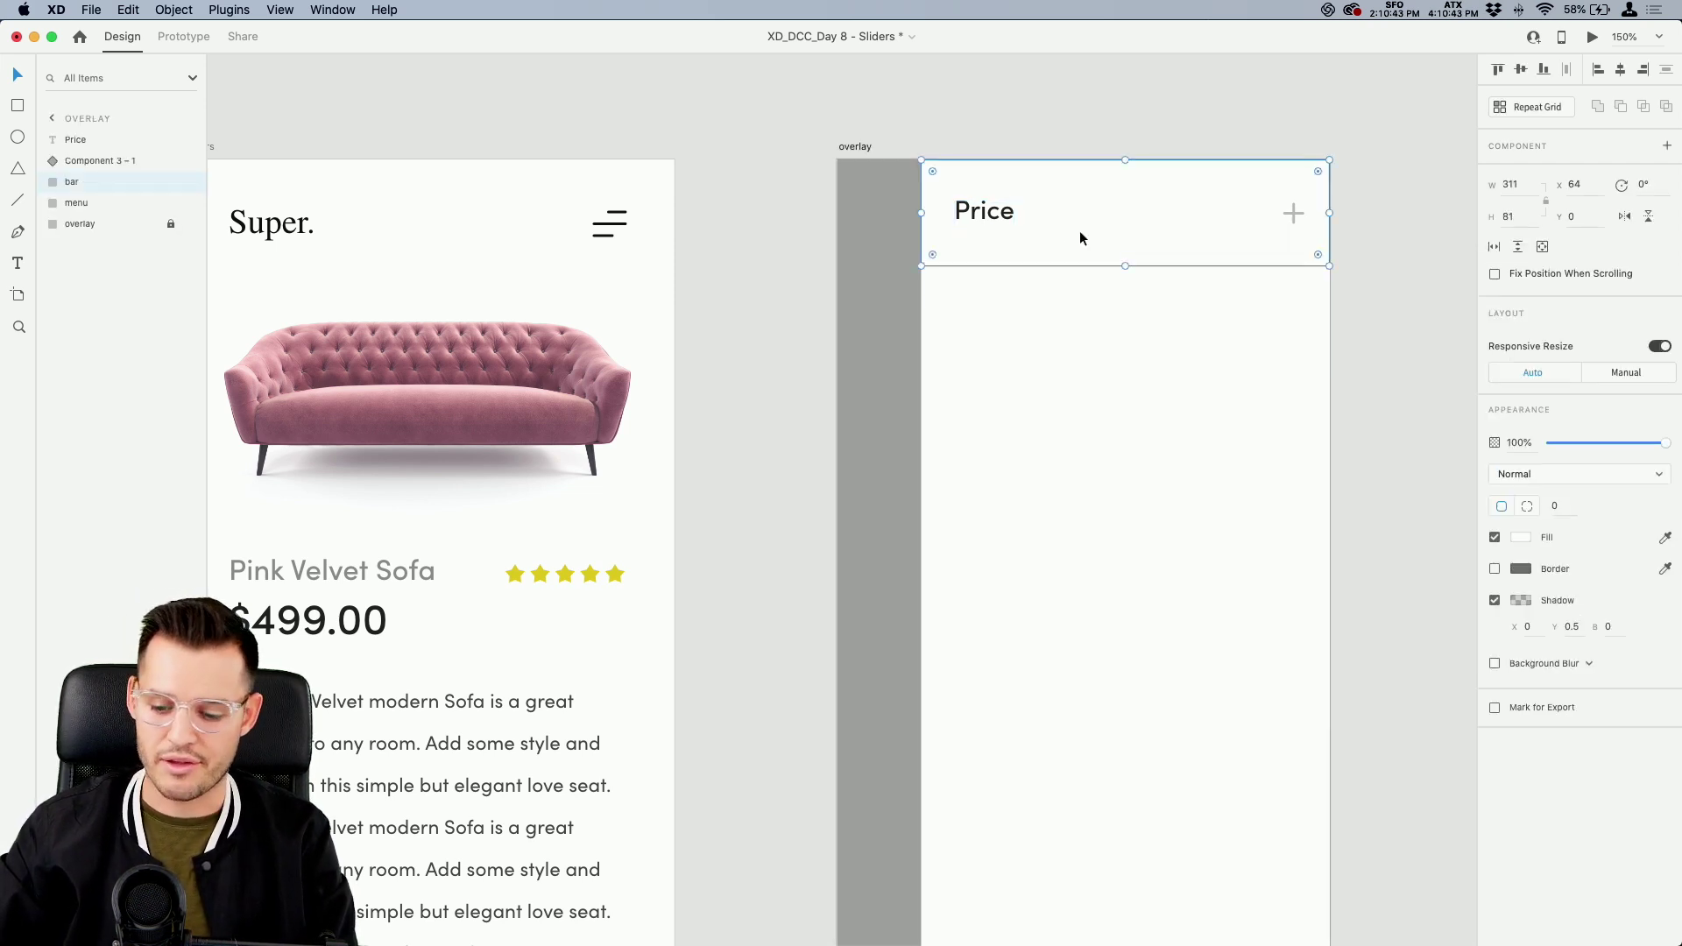
{"action": "key", "text": "Delete"}
{"action": "key", "text": "super+plus"}
{"action": "left_click_drag", "start_coordinate": [938, 267], "coordinate": [524, 329]}
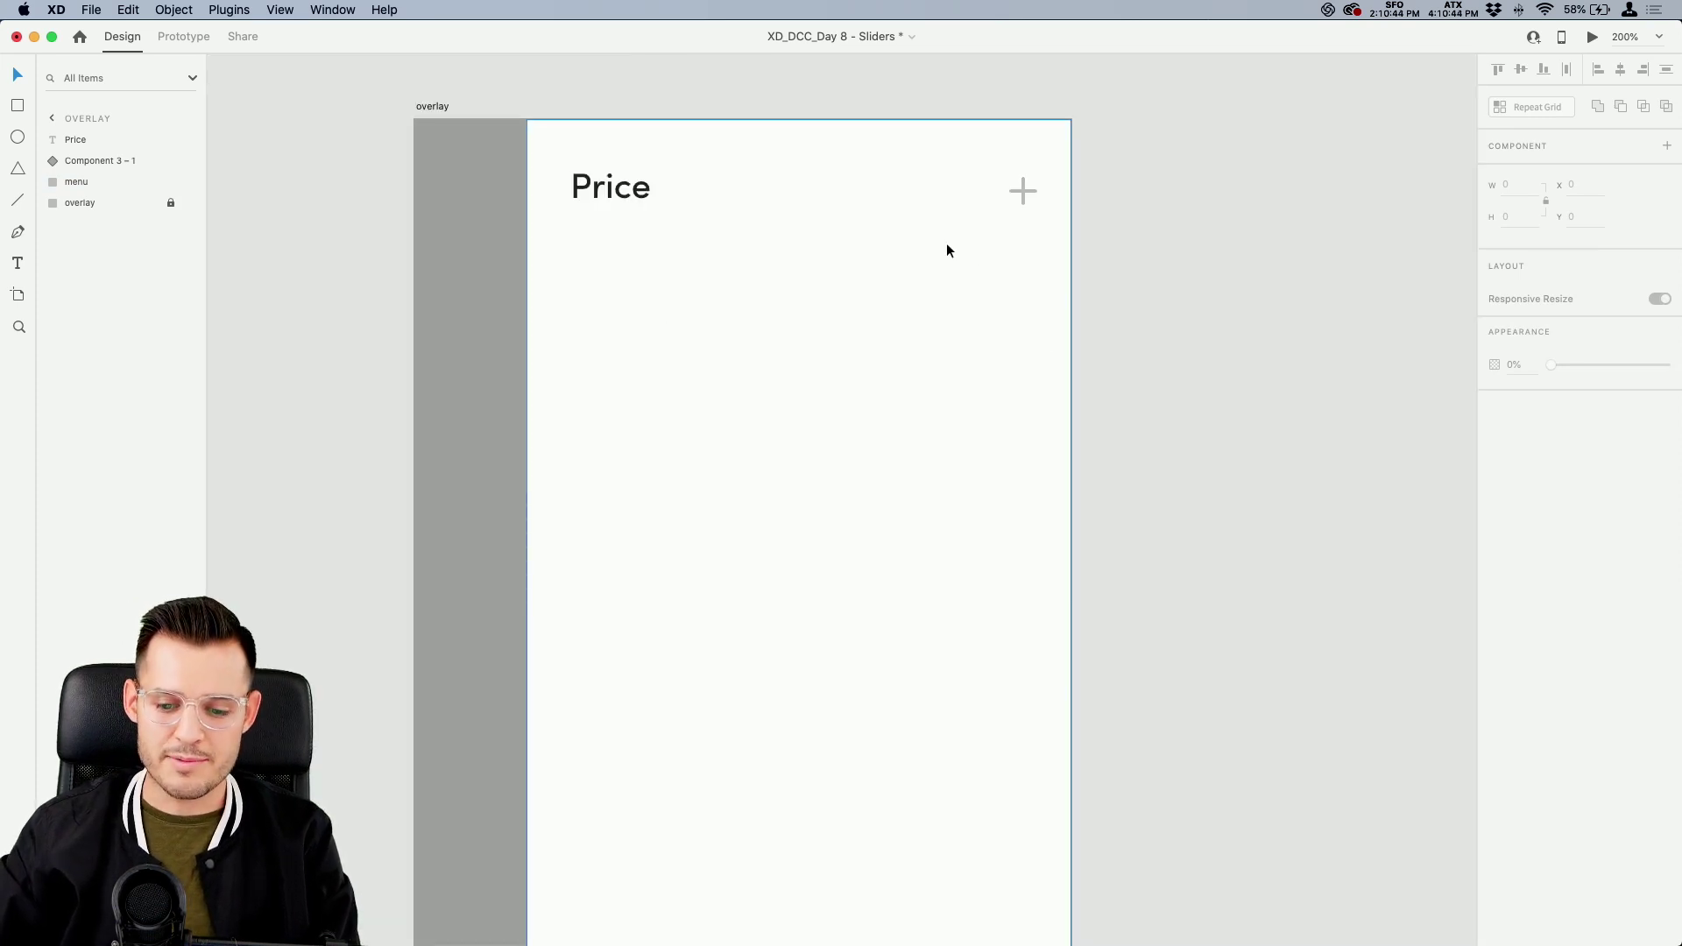
{"action": "key", "text": "super+z"}
Extend the bar on the overlay artboard downward to a height of 264
{"action": "key", "text": "Escape"}
{"action": "key", "text": "z"}
{"action": "left_click_drag", "start_coordinate": [1145, 132], "coordinate": [359, 609]}
{"action": "key", "text": "super+2"}
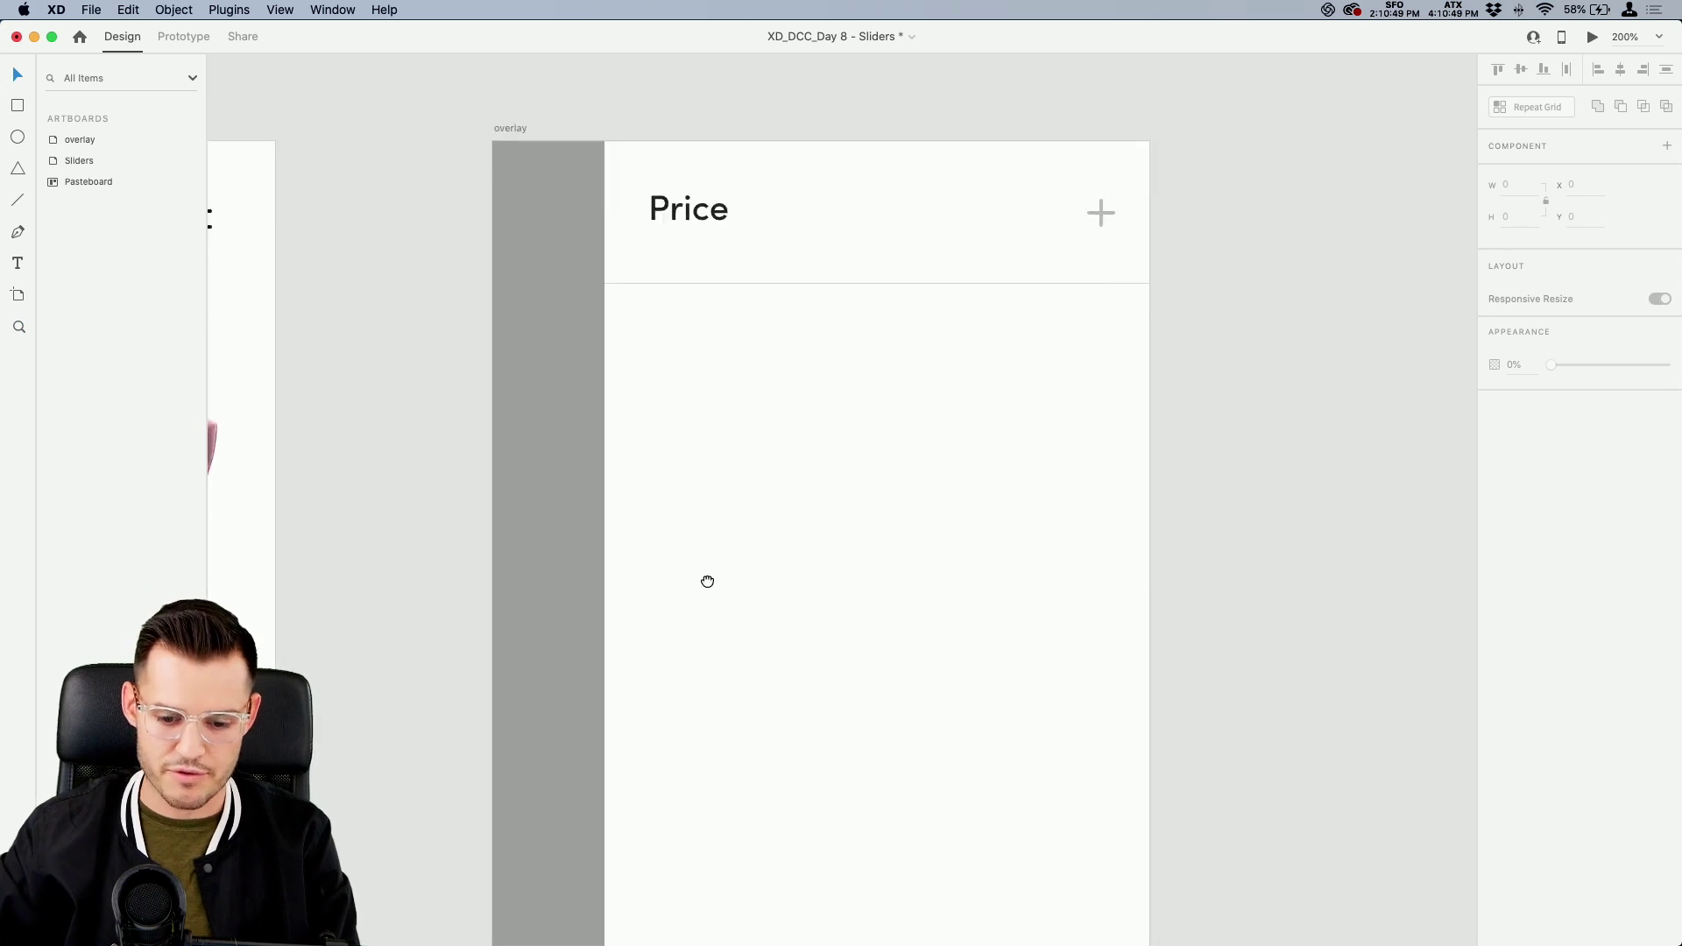
{"action": "left_click", "coordinate": [857, 275]}
{"action": "left_click_drag", "start_coordinate": [877, 279], "coordinate": [886, 692]}
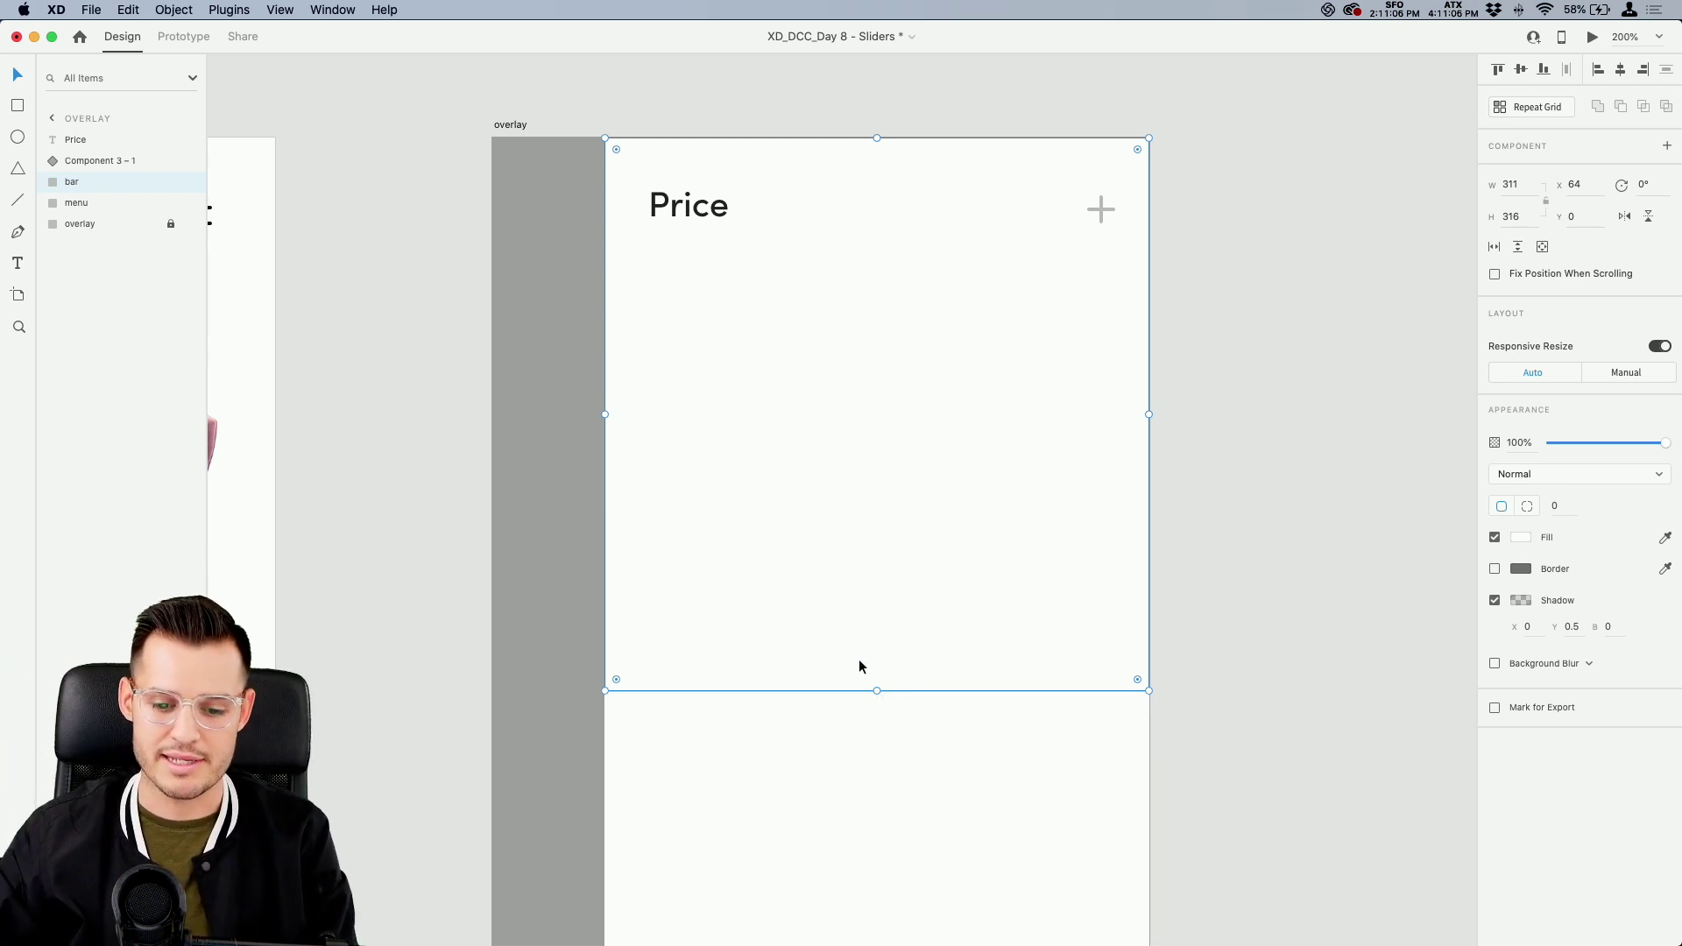
{"action": "left_click_drag", "start_coordinate": [878, 690], "coordinate": [883, 599]}
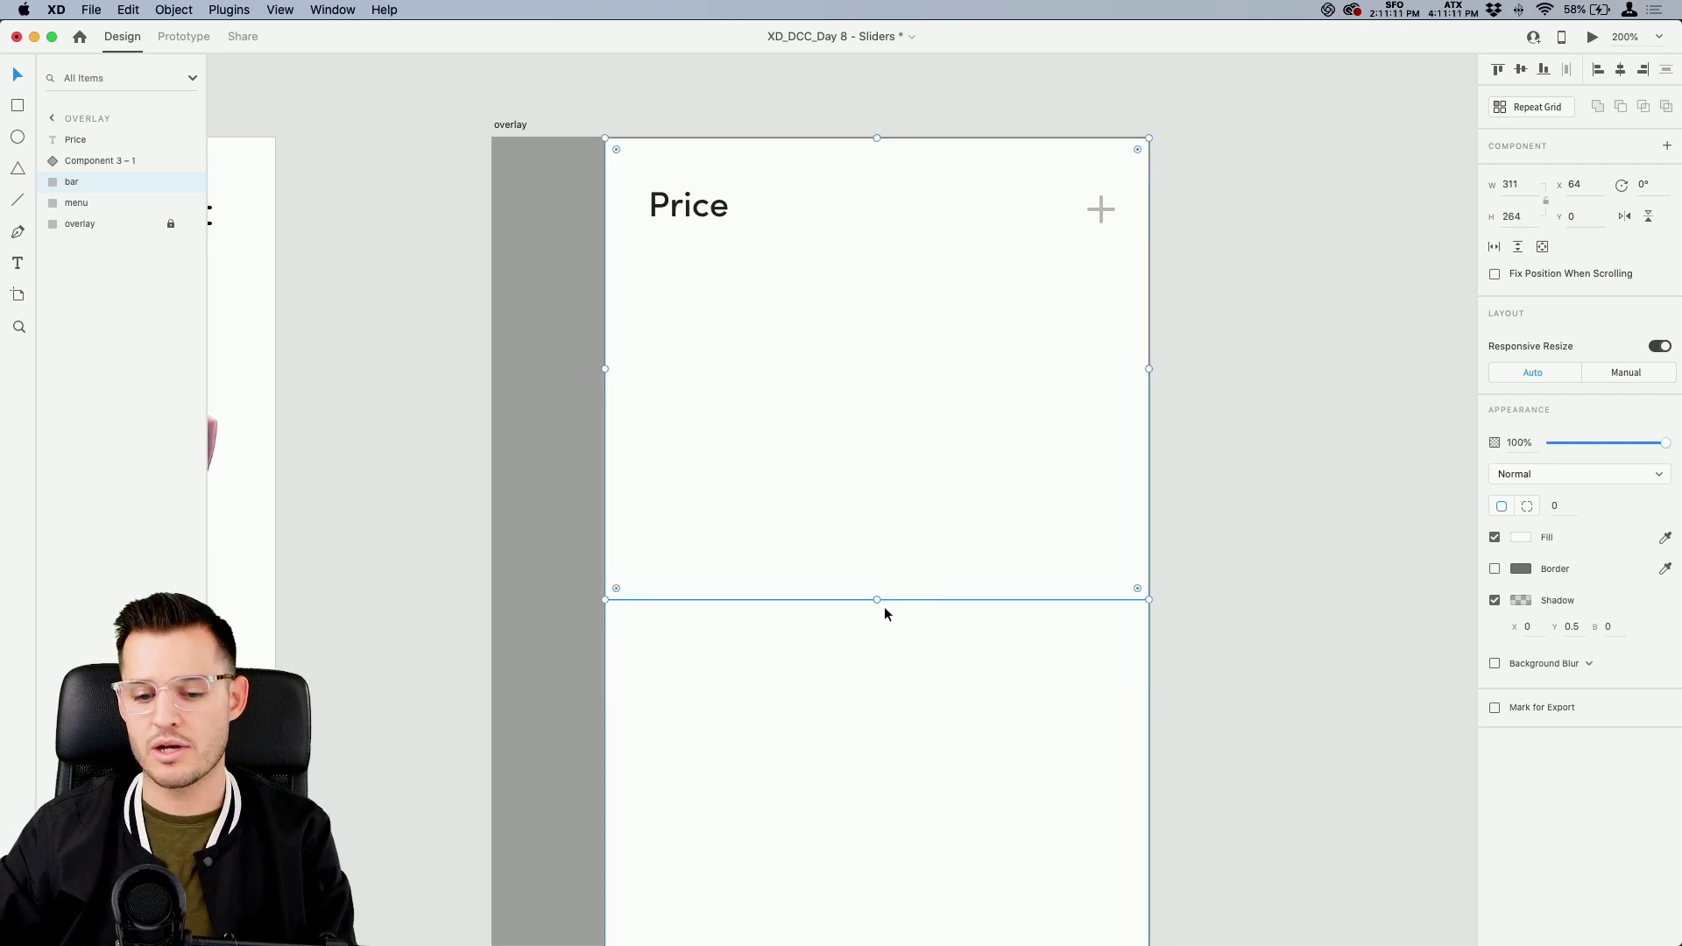
{"action": "key", "text": "Tab"}
{"action": "key", "text": "Tab"}
{"action": "key", "text": "Escape"}
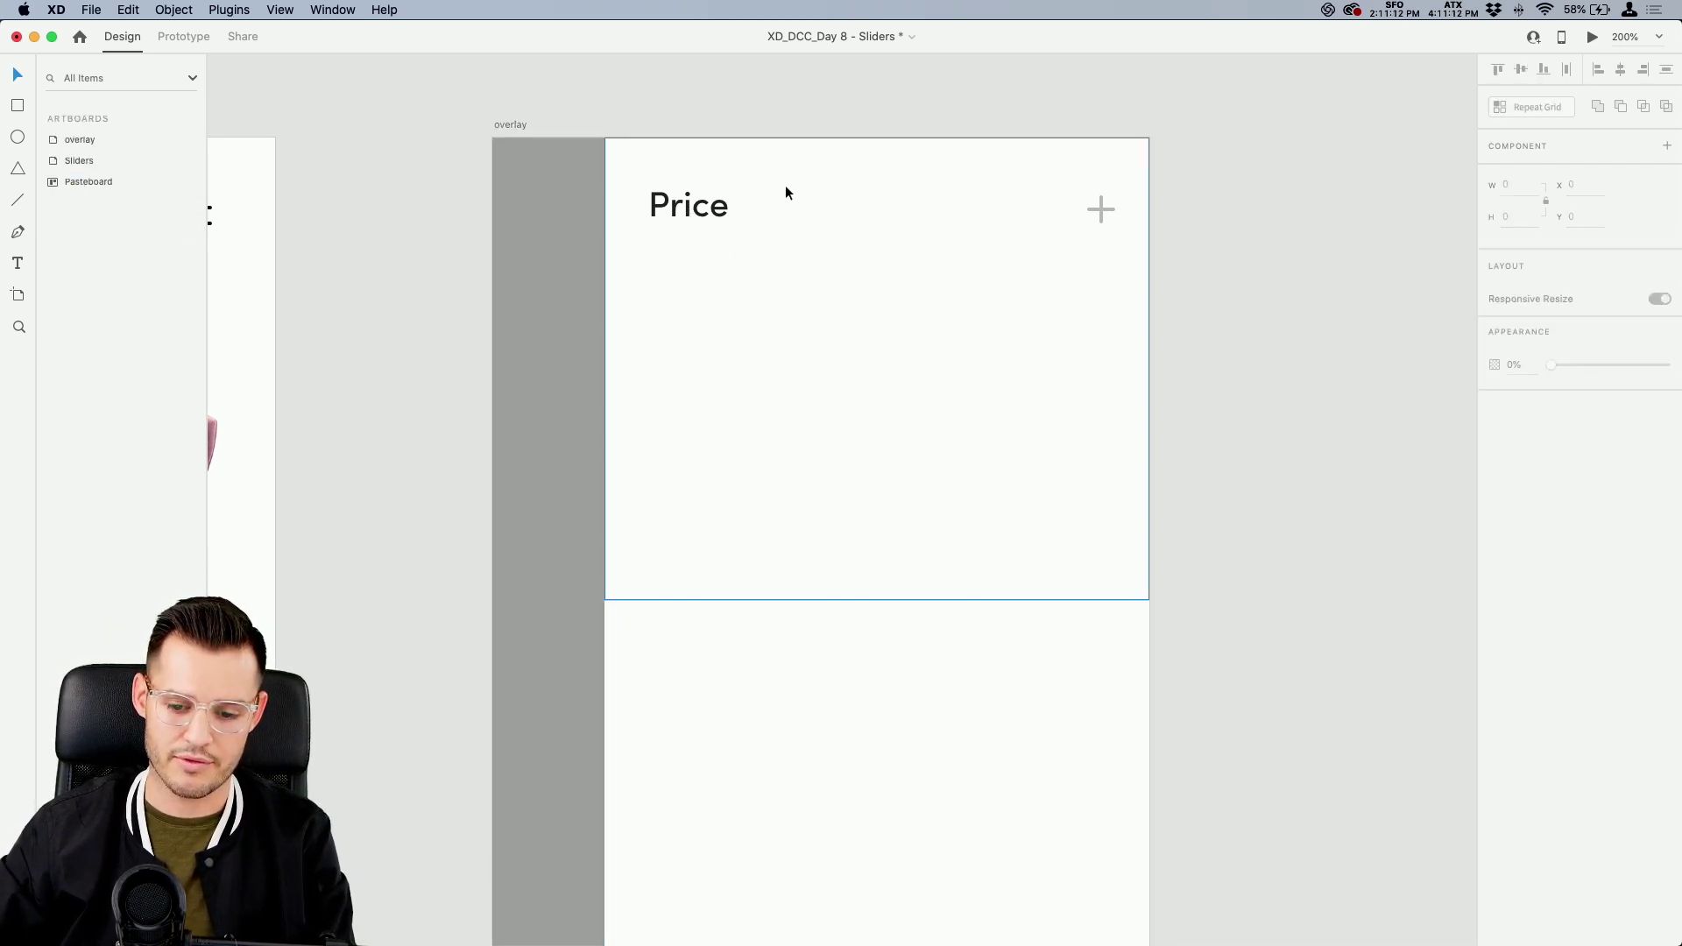
Duplicate the "Price" text straight below at X 89, Y 163 and change the copy to "$0"
{"action": "left_click", "coordinate": [692, 203]}
{"action": "left_click_drag", "start_coordinate": [697, 202], "coordinate": [692, 434]}
{"action": "double_click", "coordinate": [689, 434]}
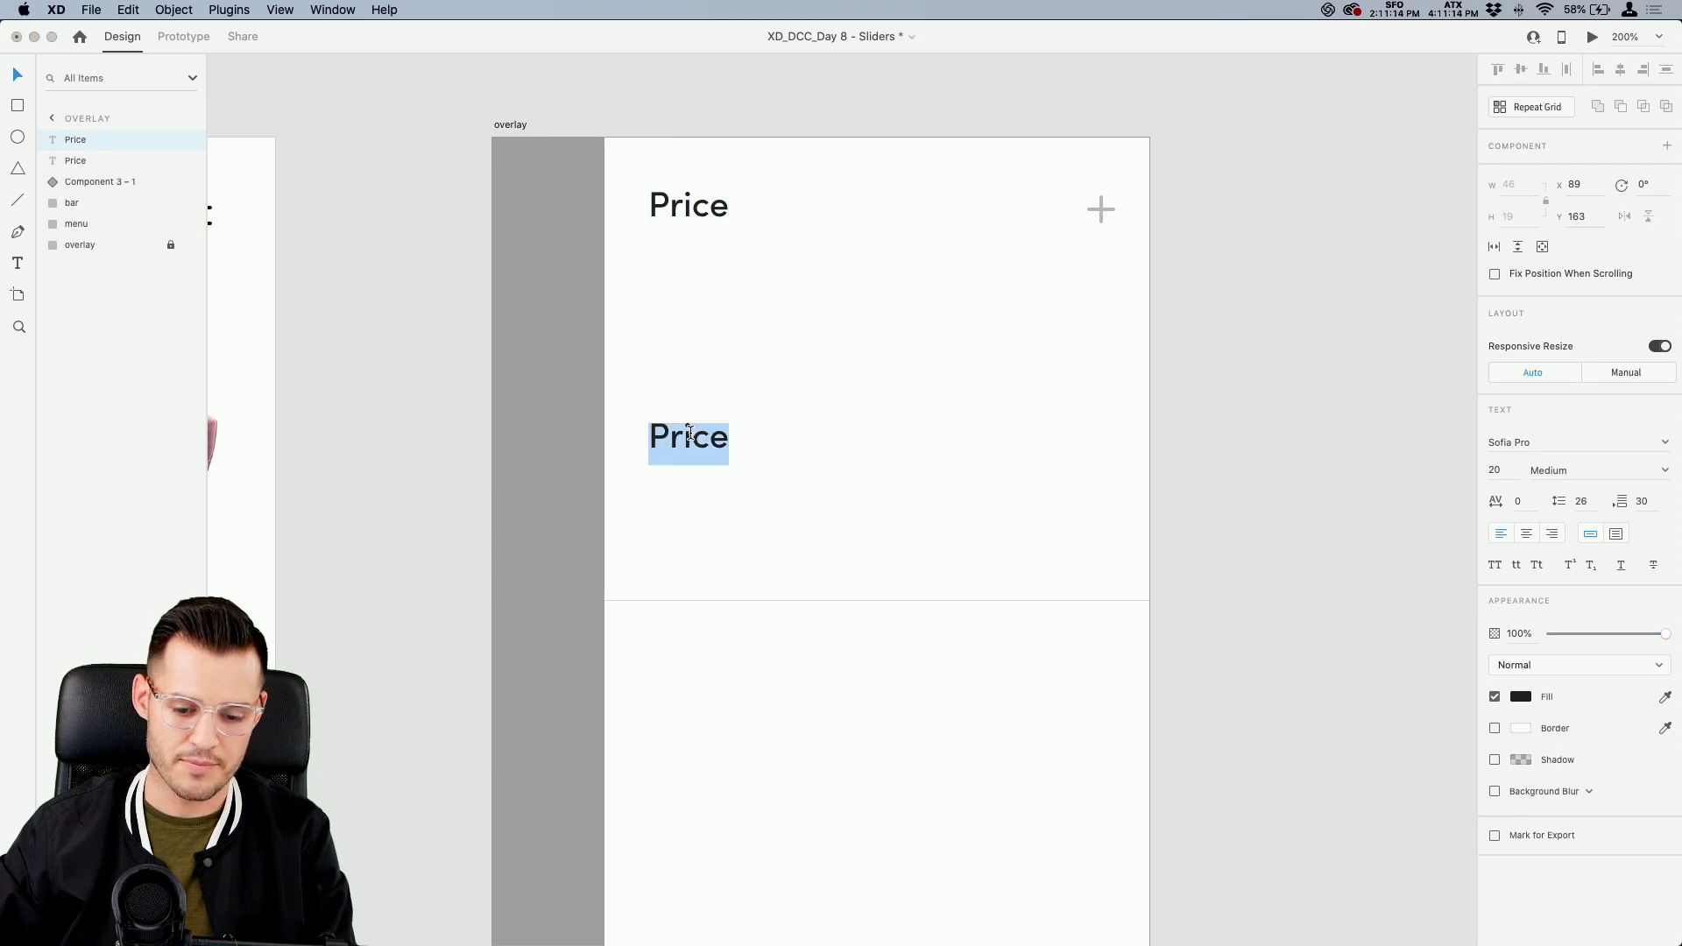
{"action": "type", "text": "$0"}
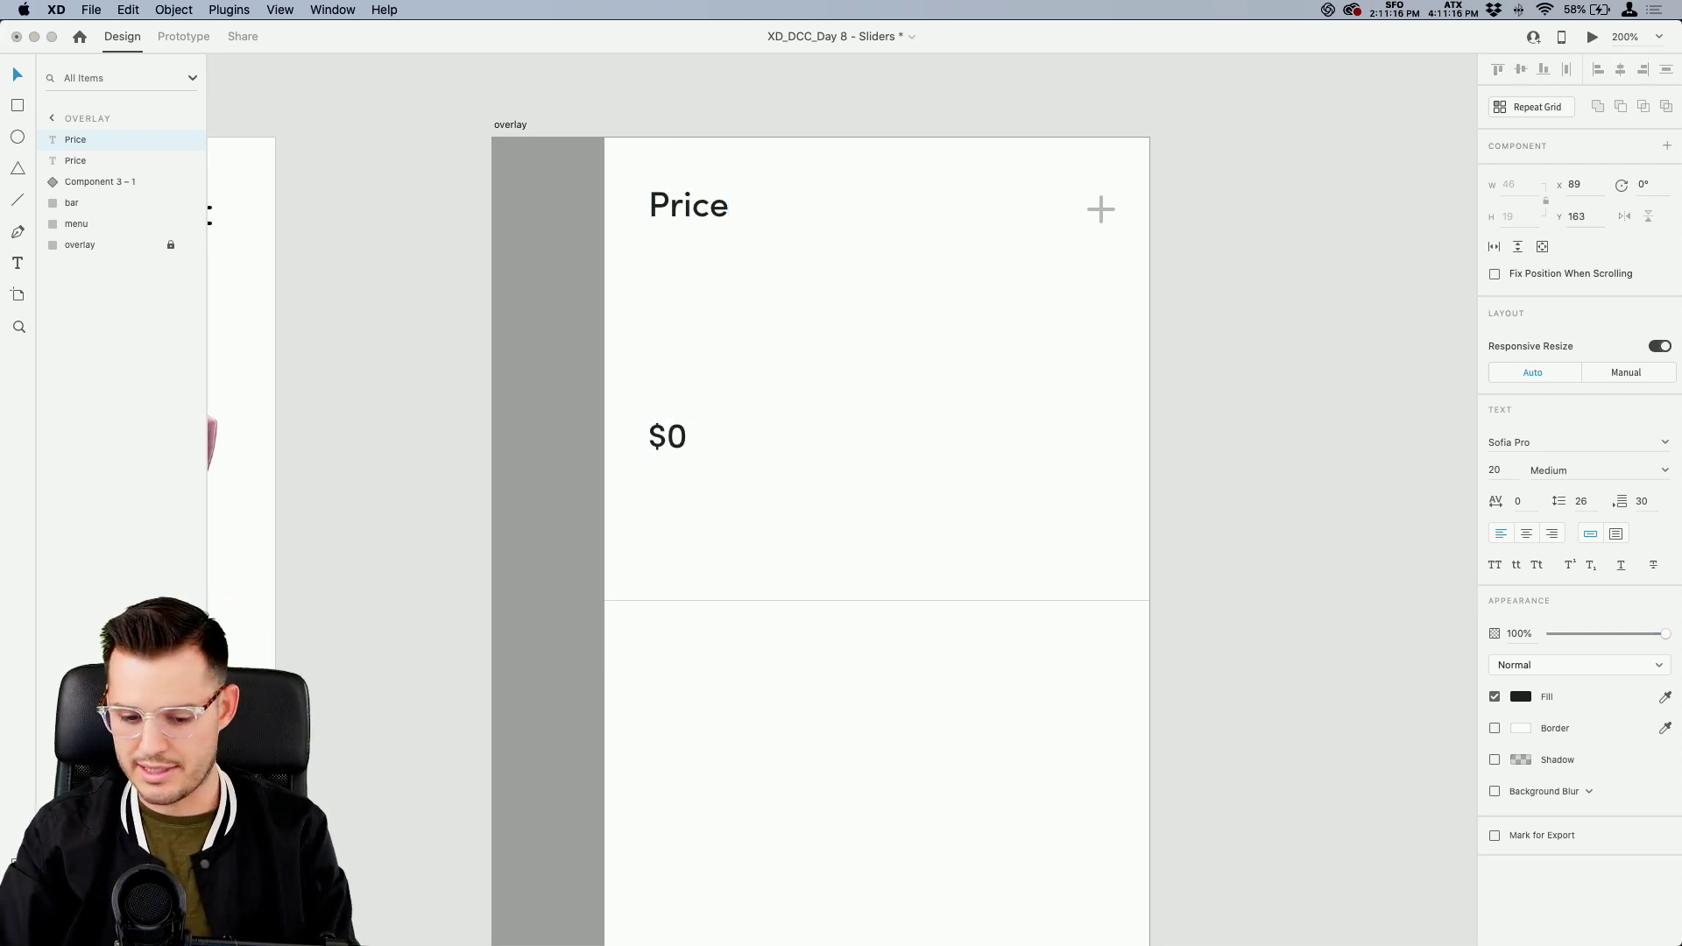
{"action": "key", "text": "Escape"}
Move the "$0" text up to Y 117 and place a duplicate of it at X 334, below the plus icon
{"action": "left_click_drag", "start_coordinate": [655, 436], "coordinate": [1101, 357]}
{"action": "double_click", "coordinate": [1101, 358]}
{"action": "left_click", "coordinate": [1102, 359]}
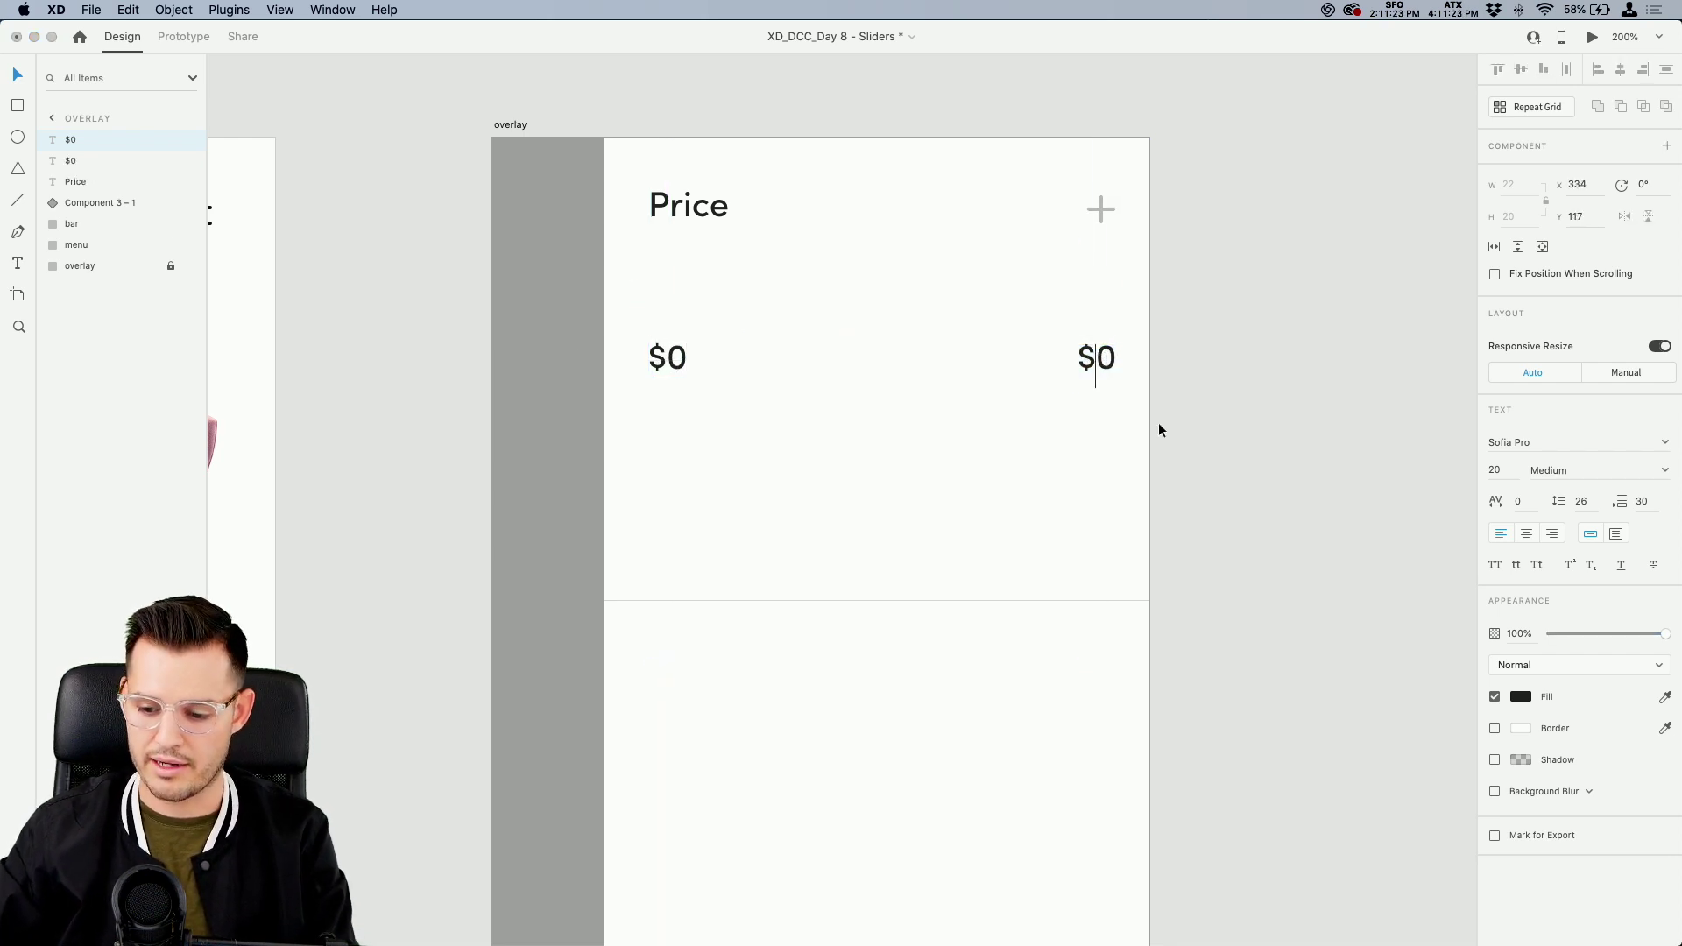
Right-align the duplicated "$0" text below the plus icon and change it to "$10,000"
{"action": "left_click", "coordinate": [680, 365]}
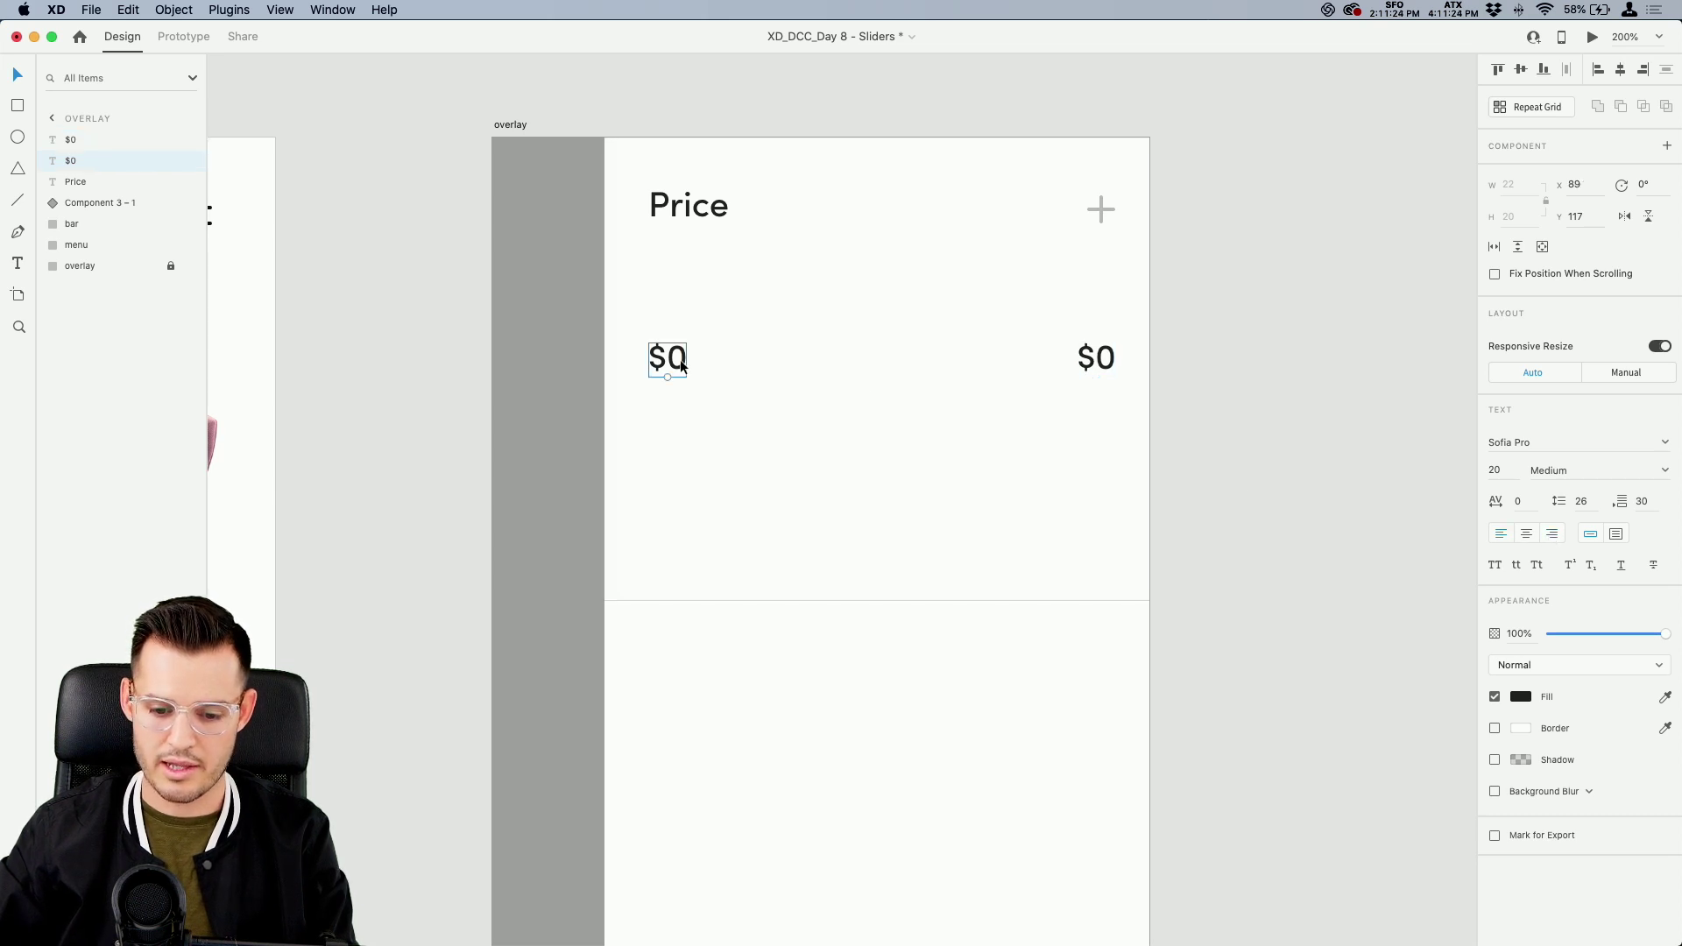
{"action": "left_click", "coordinate": [1100, 358]}
{"action": "double_click", "coordinate": [1102, 360]}
{"action": "left_click_drag", "start_coordinate": [1102, 360], "coordinate": [1110, 360]}
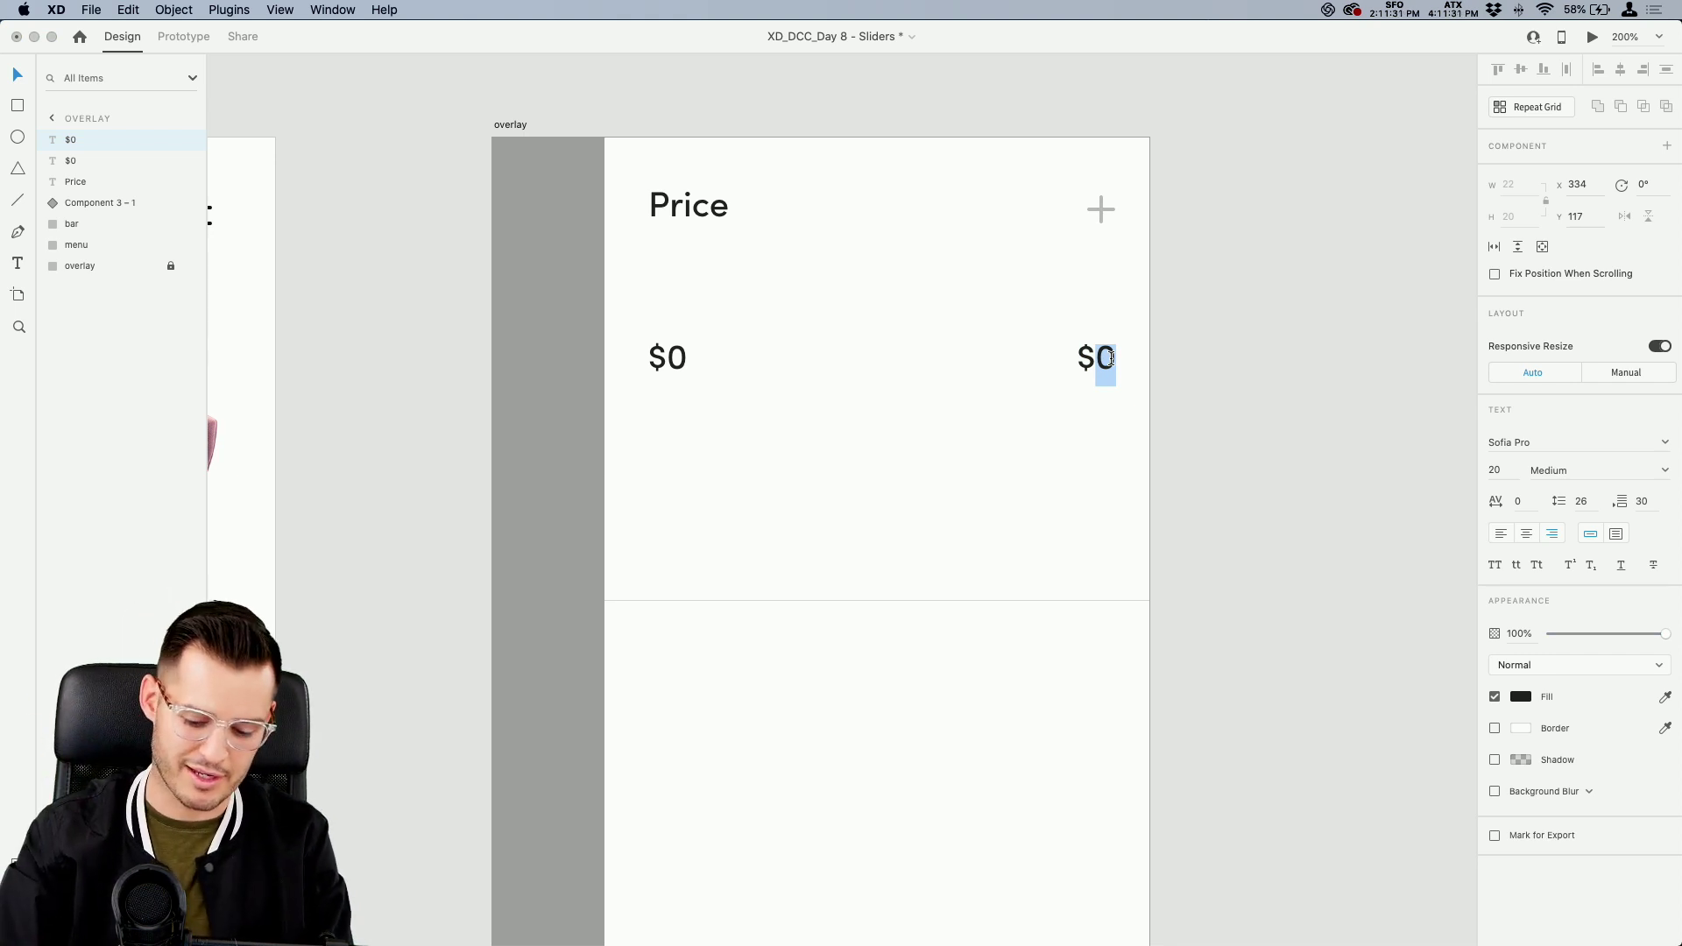
{"action": "type", "text": "10"}
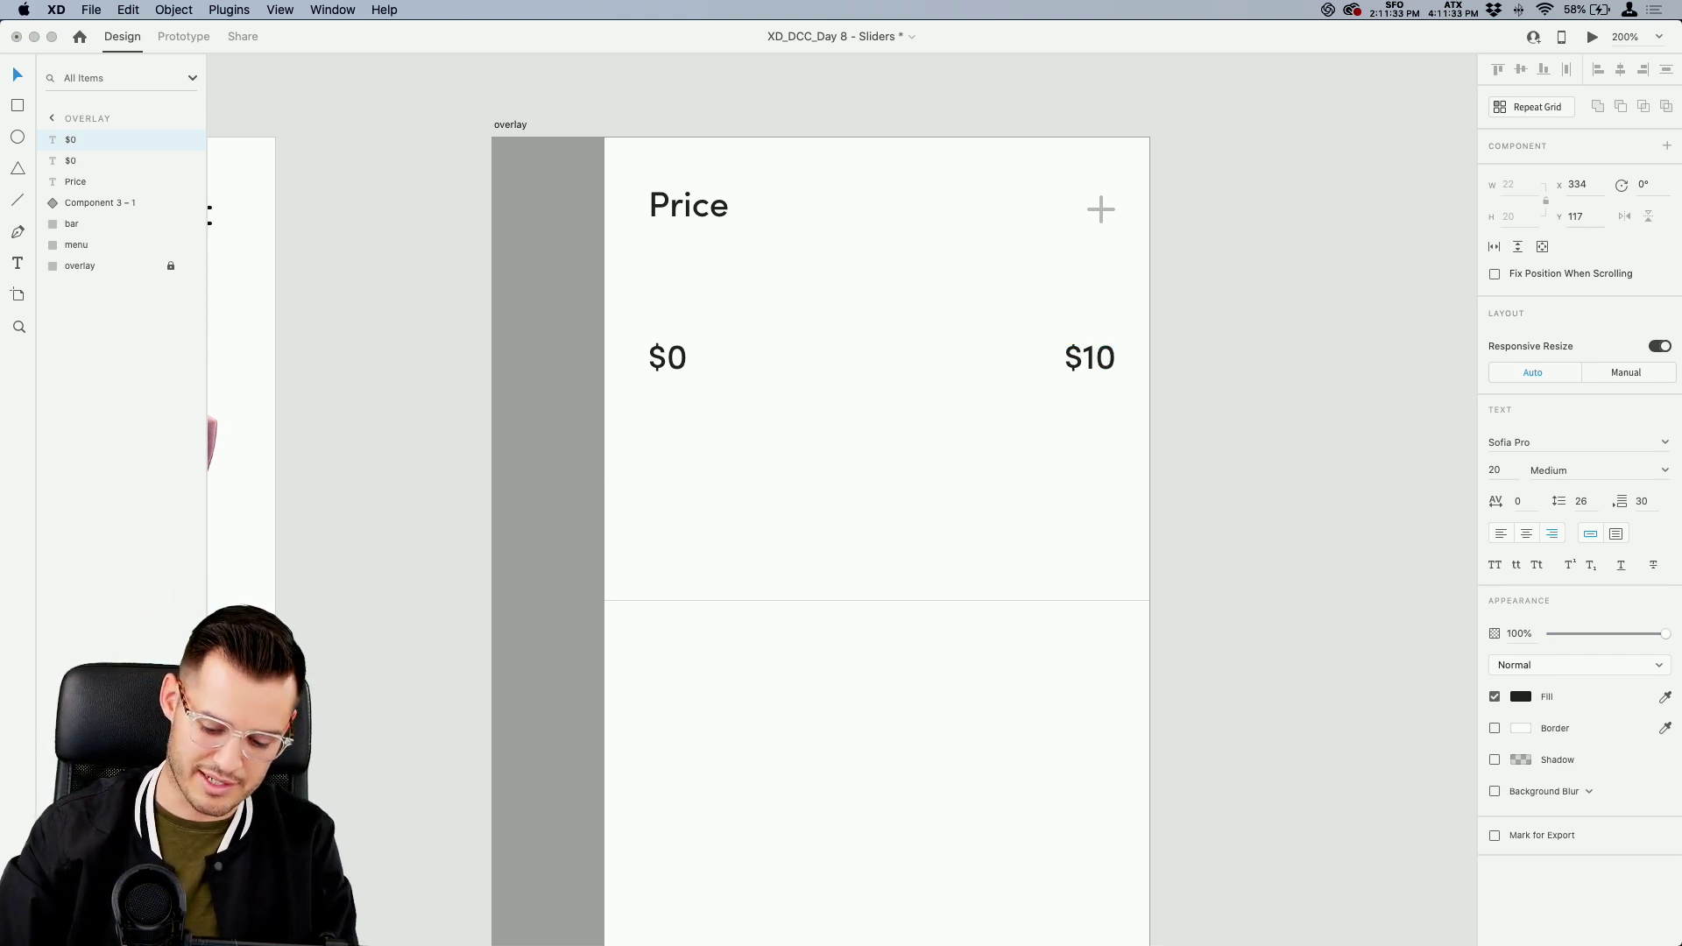
{"action": "type", "text": ",000"}
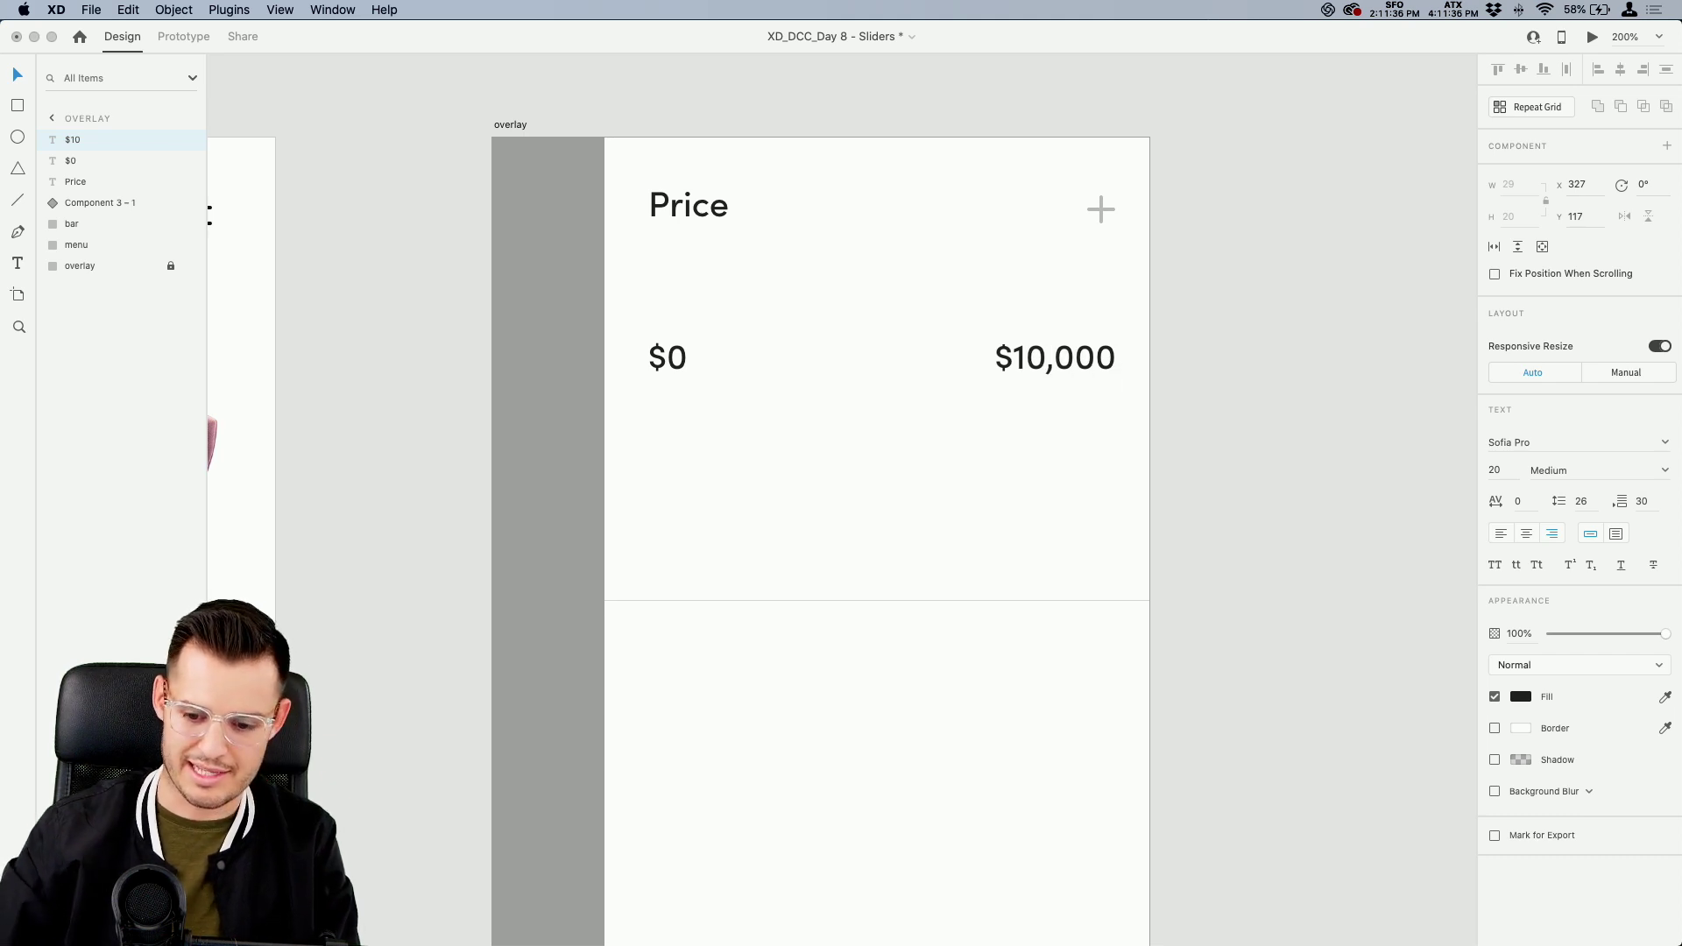
Set the font size of both the "$0" and "$10,000" texts to 13
{"action": "left_click", "coordinate": [1329, 354]}
{"action": "left_click", "coordinate": [666, 361], "text": "shift"}
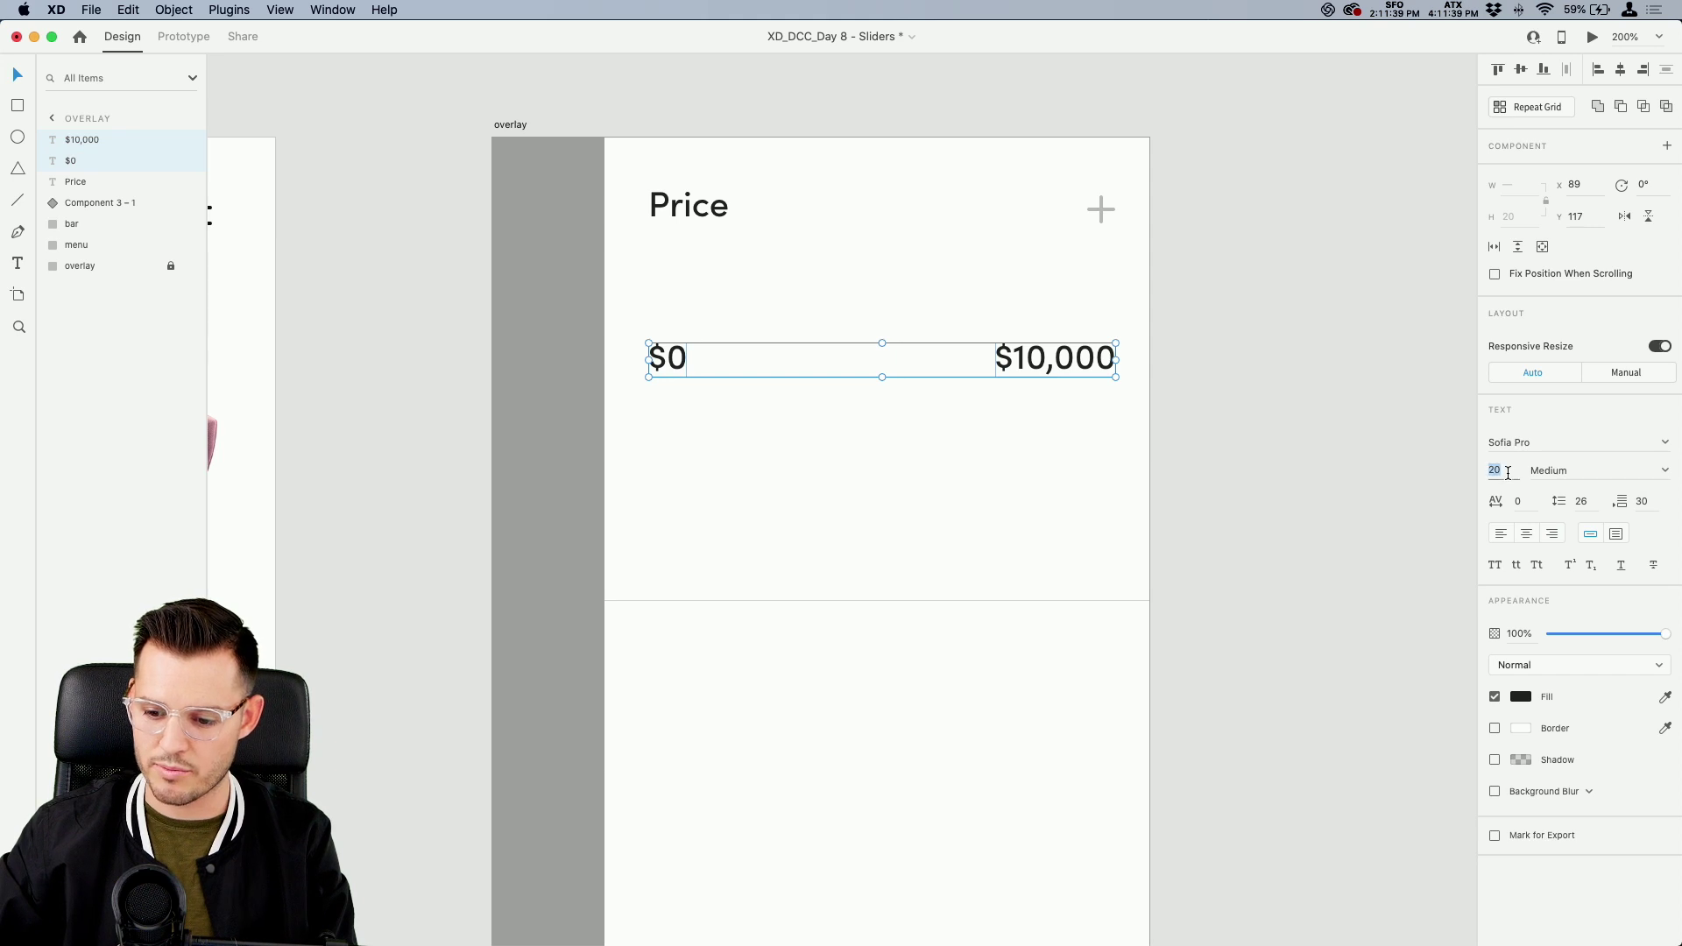
{"action": "type", "text": "13"}
{"action": "key", "text": "Return"}
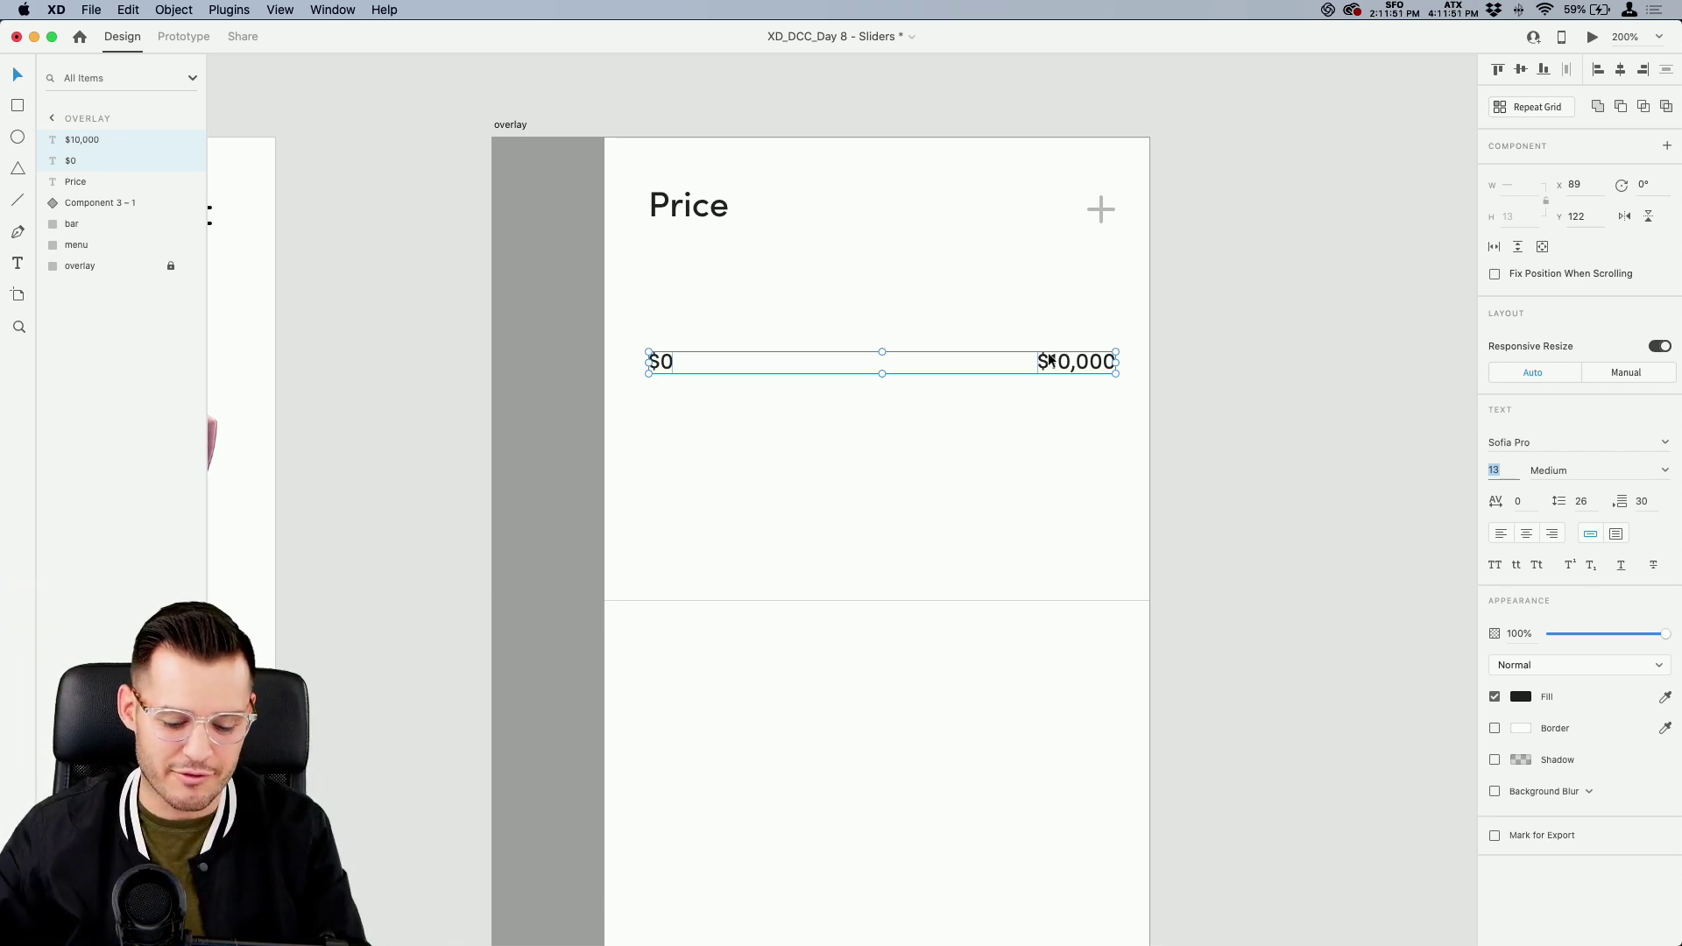
Shorten the "$10,000" text to "$10k"
{"action": "left_click", "coordinate": [1235, 366]}
{"action": "double_click", "coordinate": [1079, 366]}
{"action": "left_click_drag", "start_coordinate": [1065, 363], "coordinate": [1157, 358]}
{"action": "type", "text": "k"}
{"action": "key", "text": "Escape"}
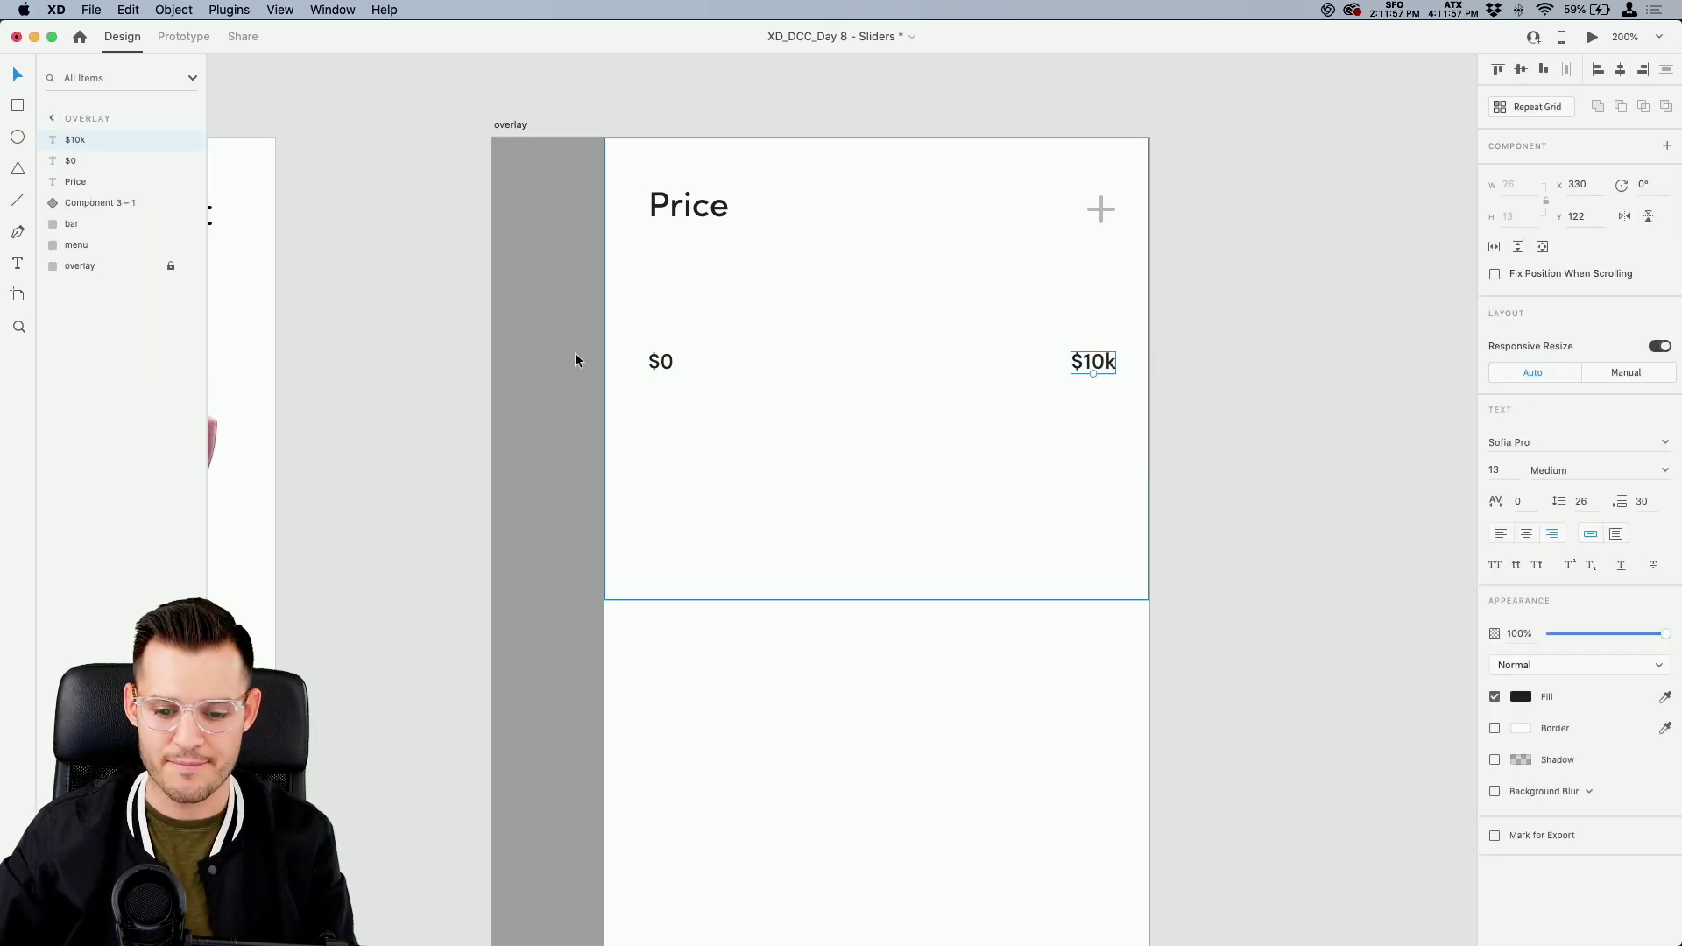
Shorten the bar to a height of 157 so it ends just below the price labels
{"action": "key", "text": "super+equal"}
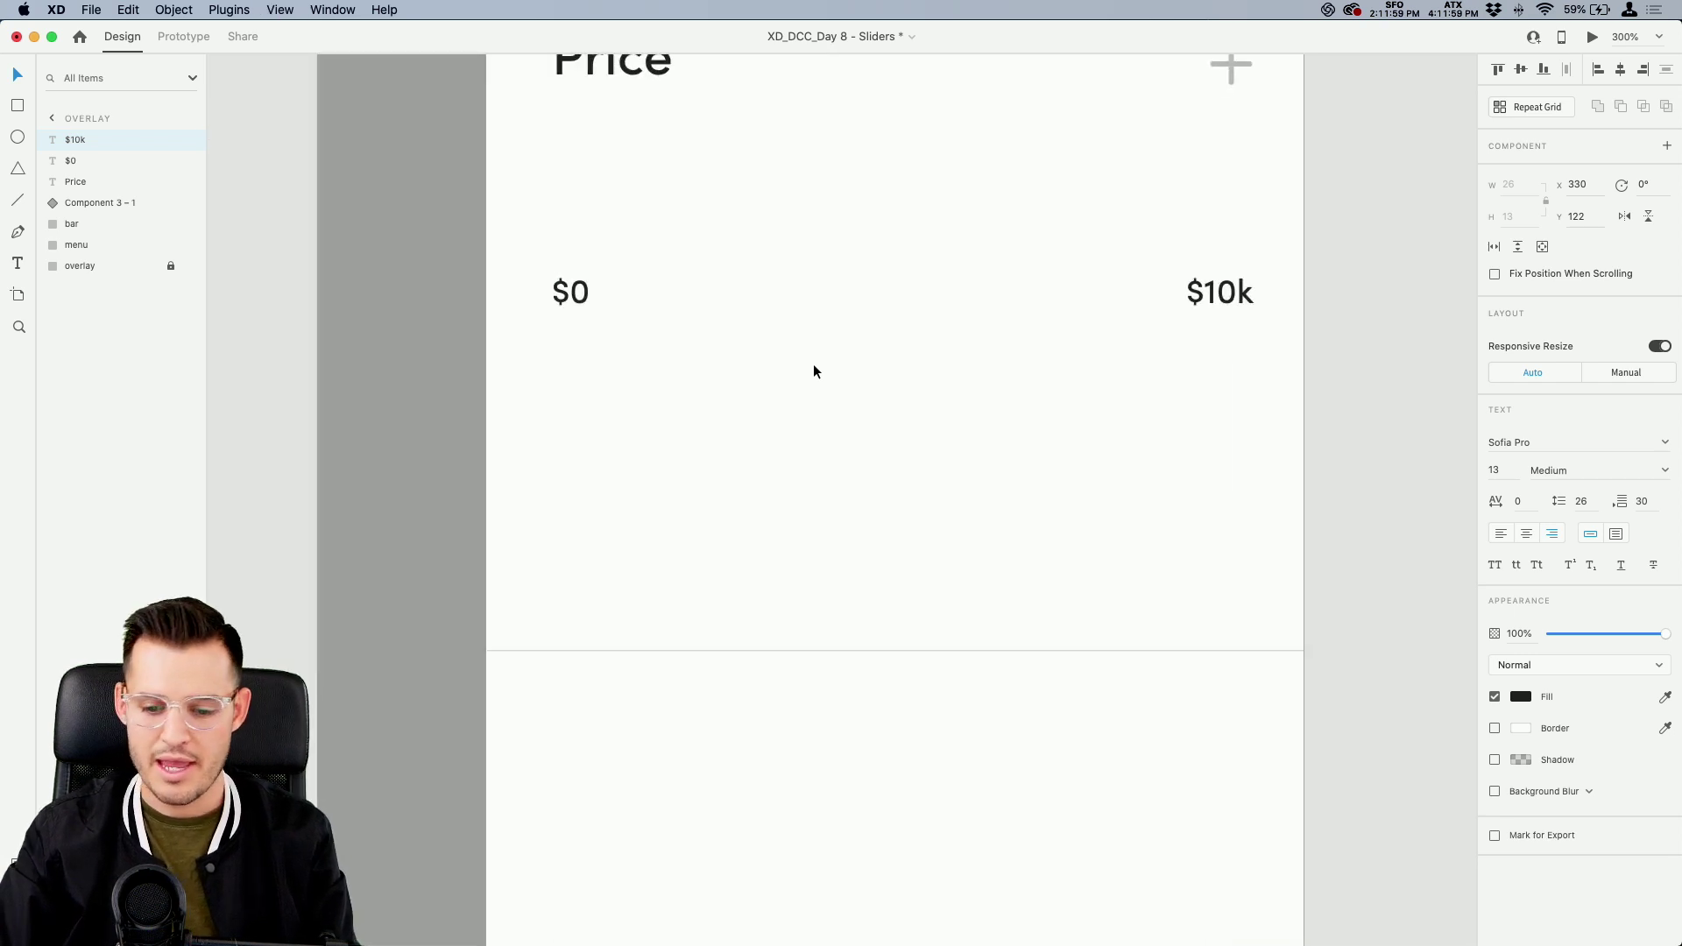
{"action": "left_click", "coordinate": [855, 376]}
{"action": "left_click_drag", "start_coordinate": [898, 573], "coordinate": [898, 365]}
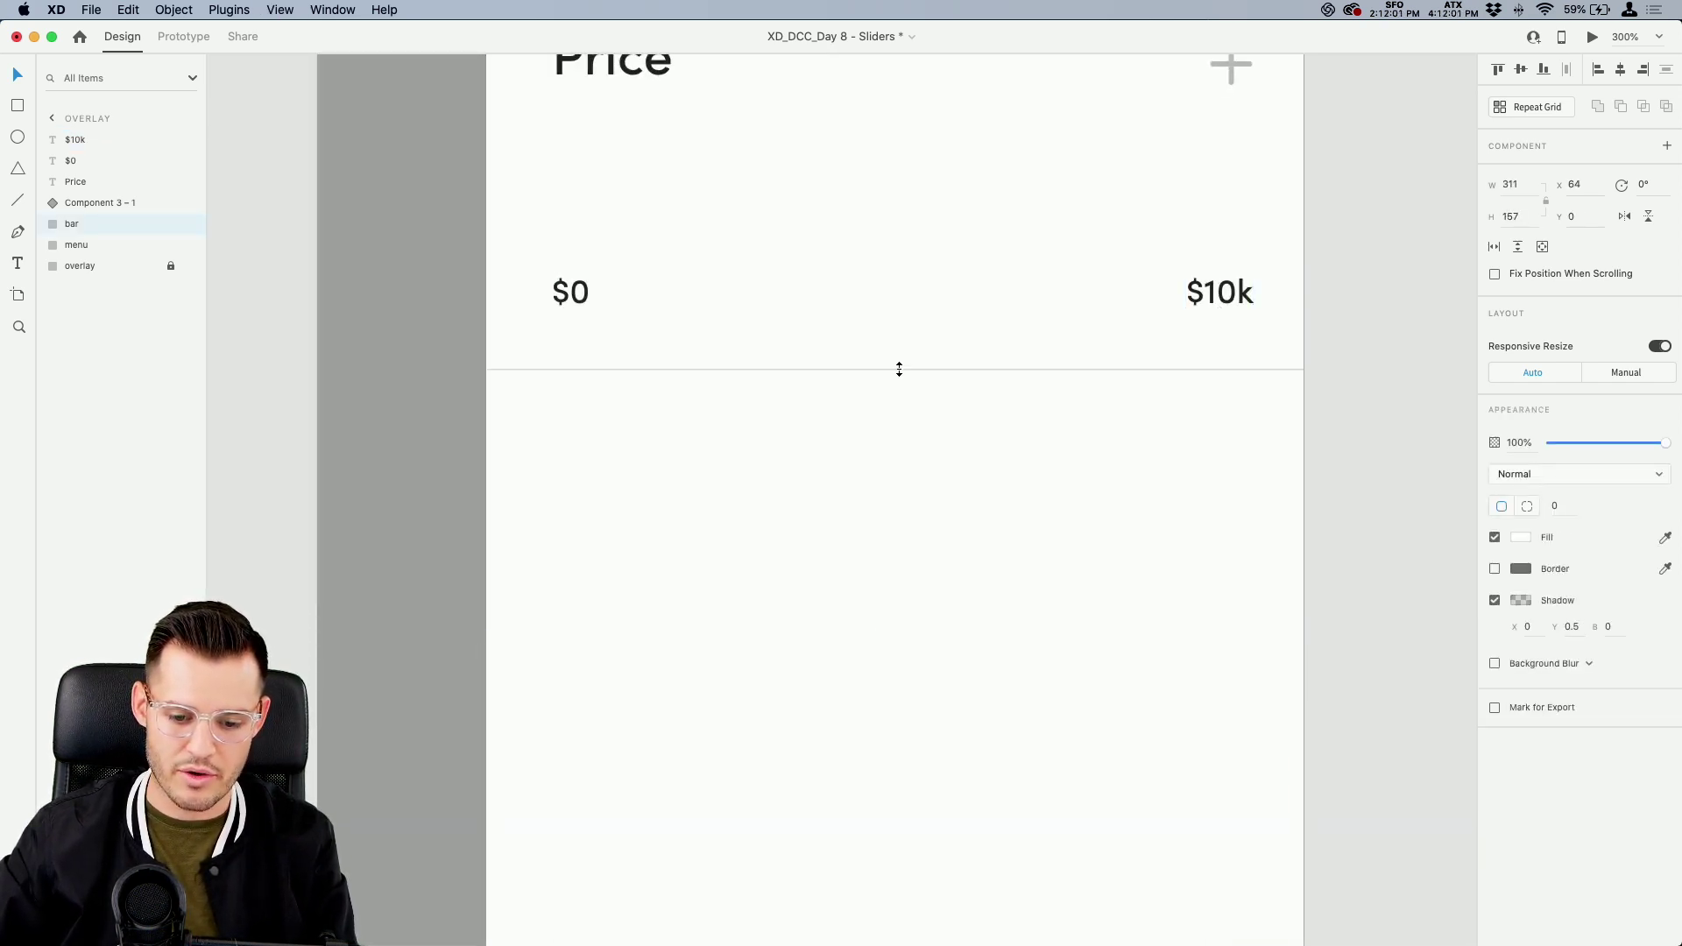
Move the "$0" and "$10k" labels up together to Y 103
{"action": "scroll", "coordinate": [853, 500], "scroll_direction": "up", "scroll_amount": 3}
{"action": "left_click", "coordinate": [1200, 492]}
{"action": "left_click", "coordinate": [531, 495], "text": "shift"}
{"action": "left_click_drag", "start_coordinate": [531, 495], "coordinate": [536, 447]}
{"action": "left_click", "coordinate": [531, 444]}
Draw a thin rectangle about 214 by 3 between the "$0" and "$10k" labels and remove its border
{"action": "key", "text": "r"}
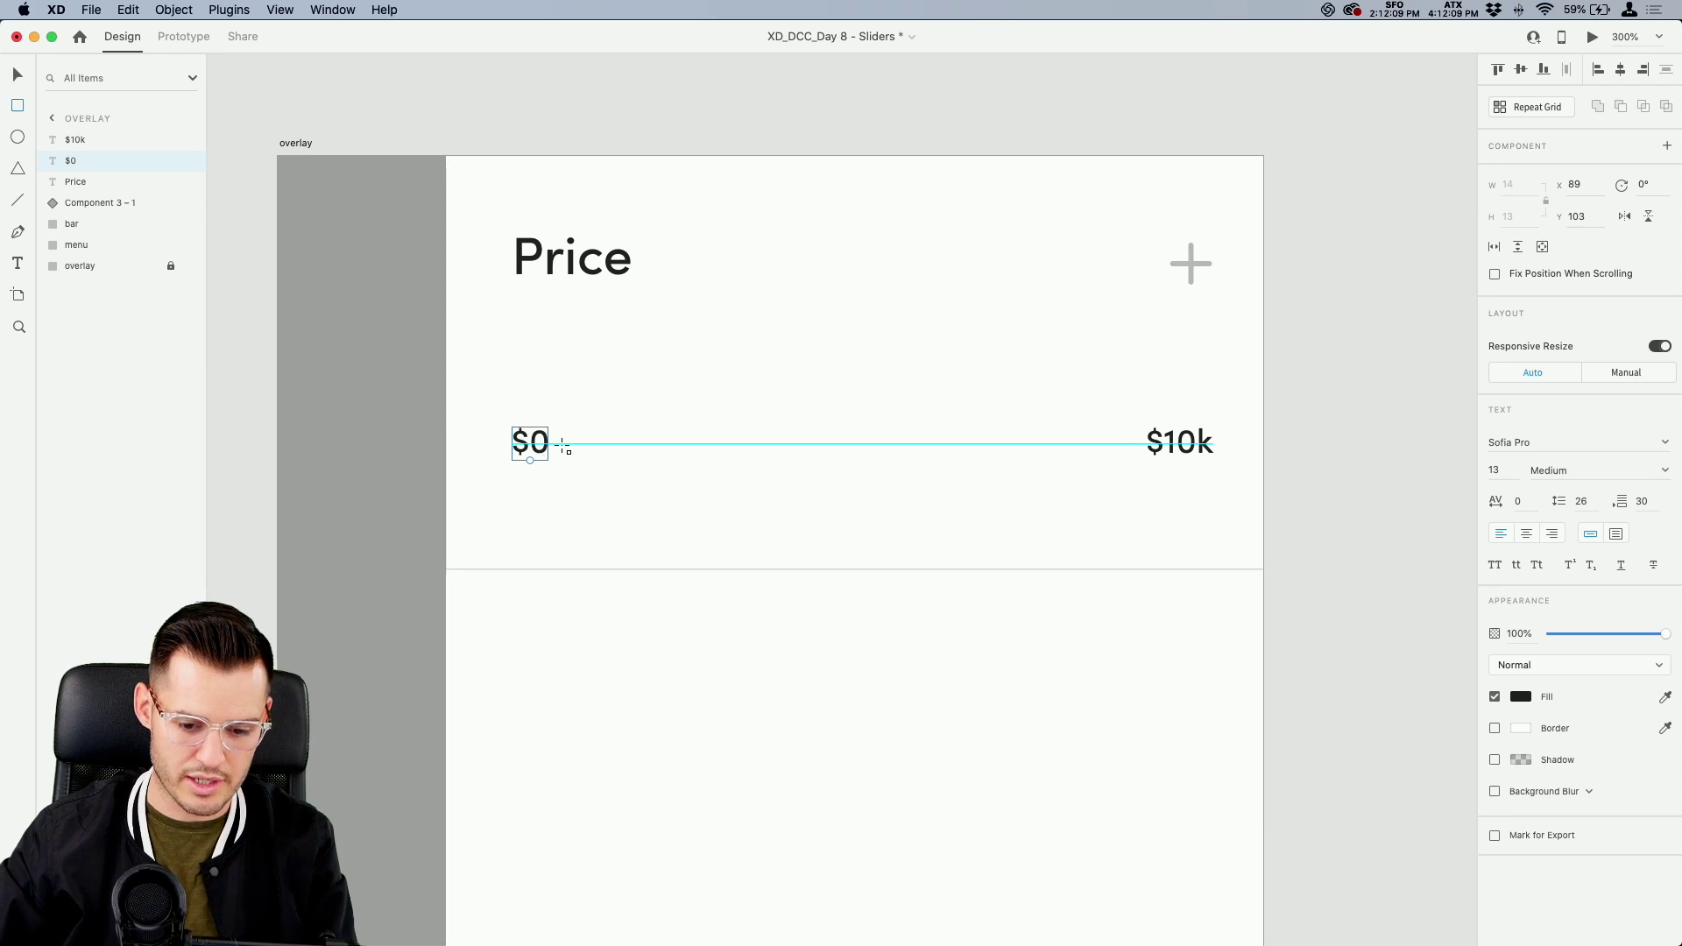
{"action": "left_click_drag", "start_coordinate": [567, 437], "coordinate": [1129, 445]}
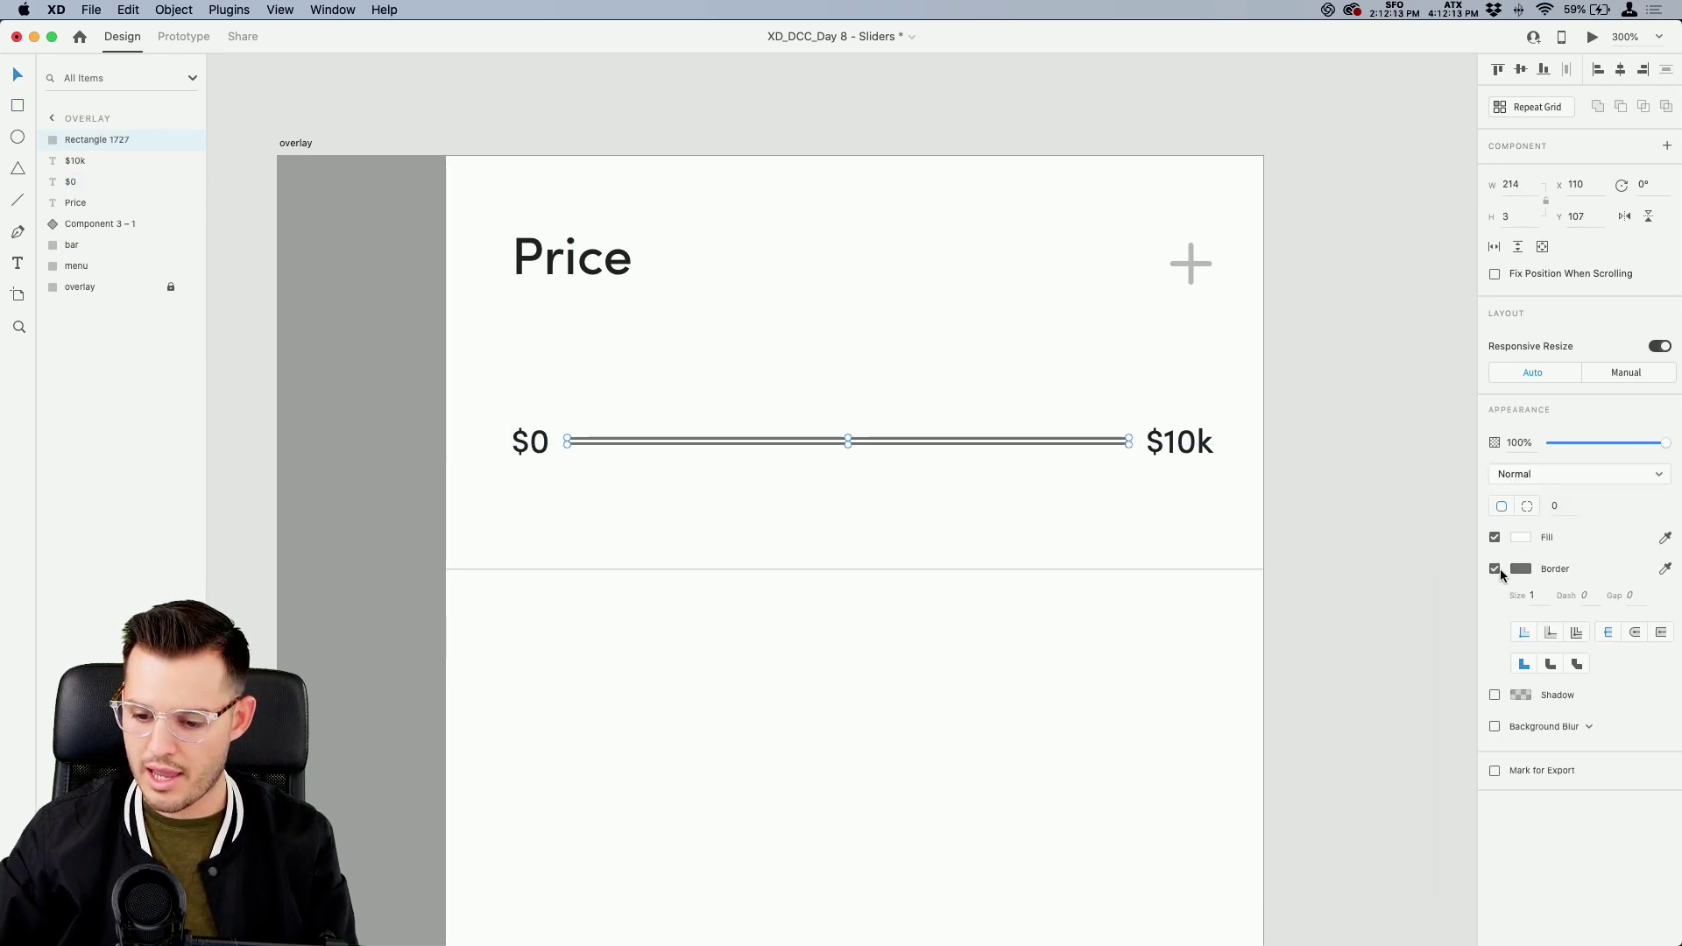
{"action": "left_click", "coordinate": [1495, 568]}
Save the plus icon's gray fill #B9B9B9 as a reusable colour swatch
{"action": "left_click", "coordinate": [1522, 537]}
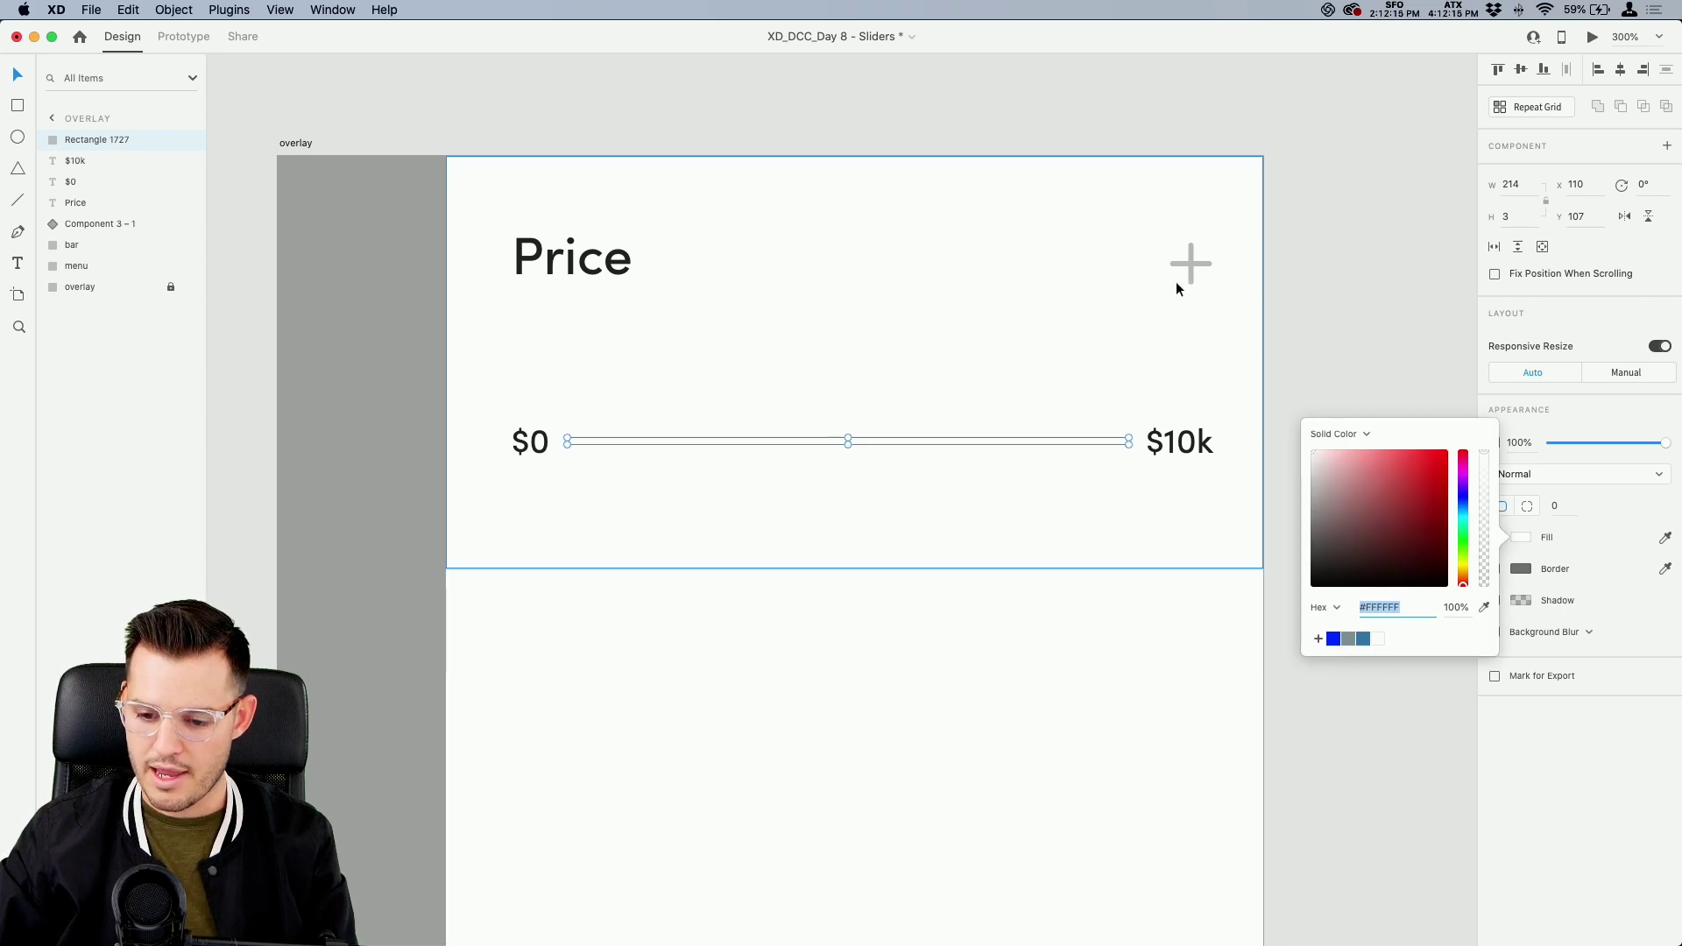
{"action": "left_click", "coordinate": [1194, 263]}
{"action": "left_click", "coordinate": [1521, 641]}
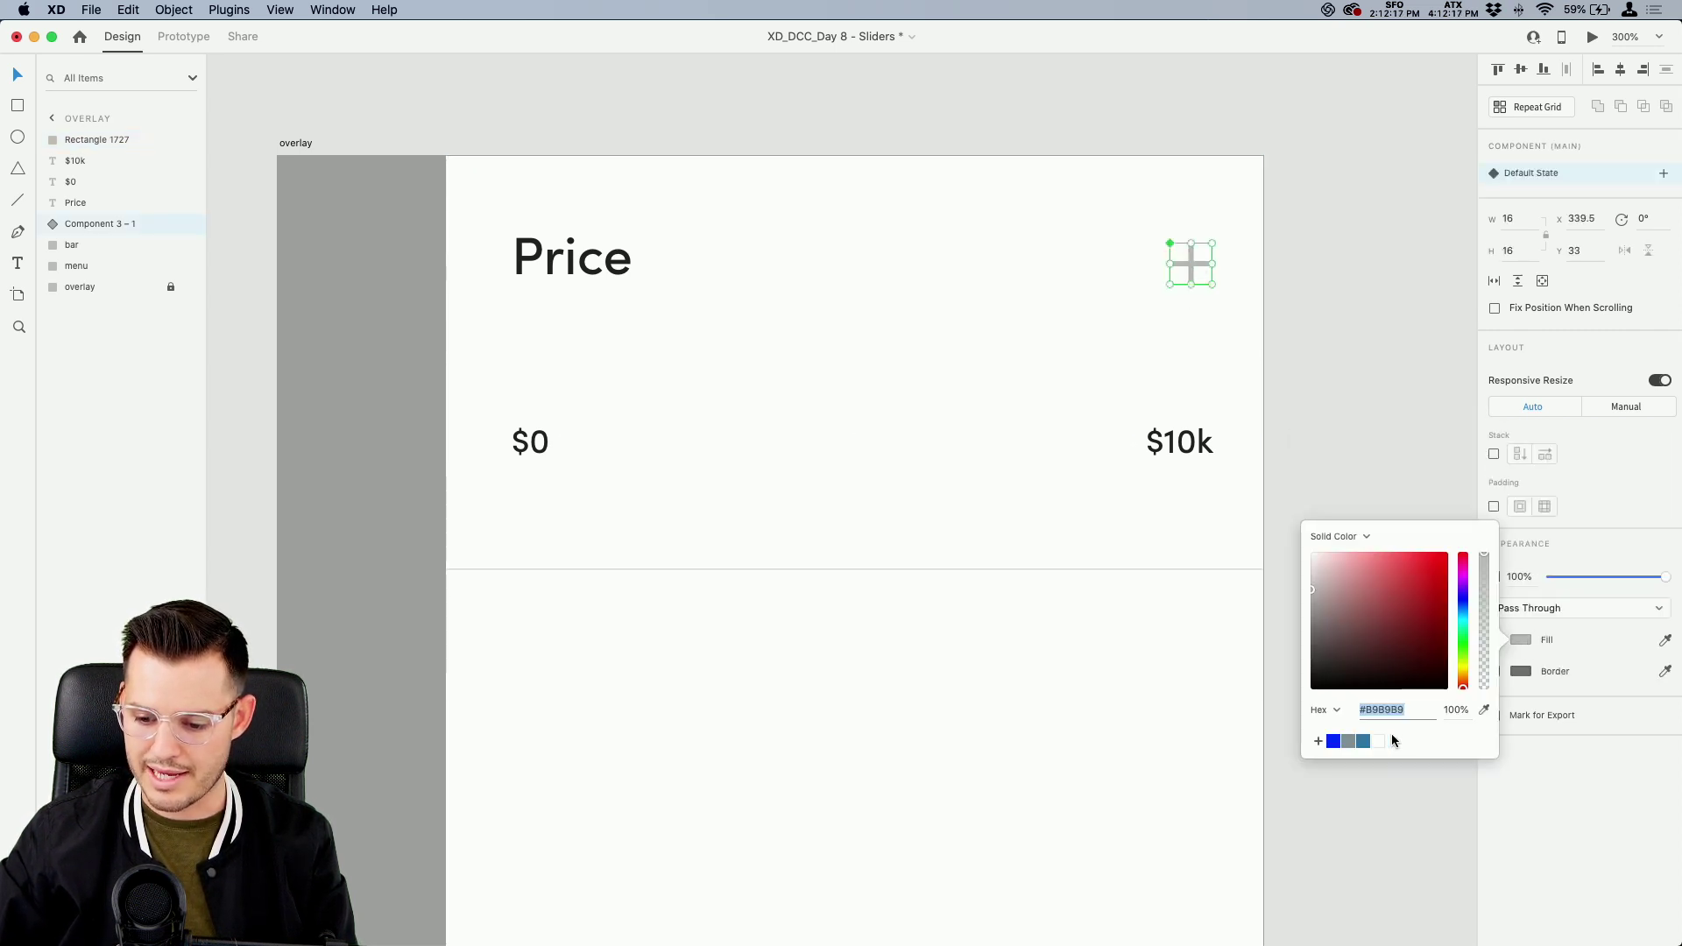
{"action": "left_click", "coordinate": [1319, 743]}
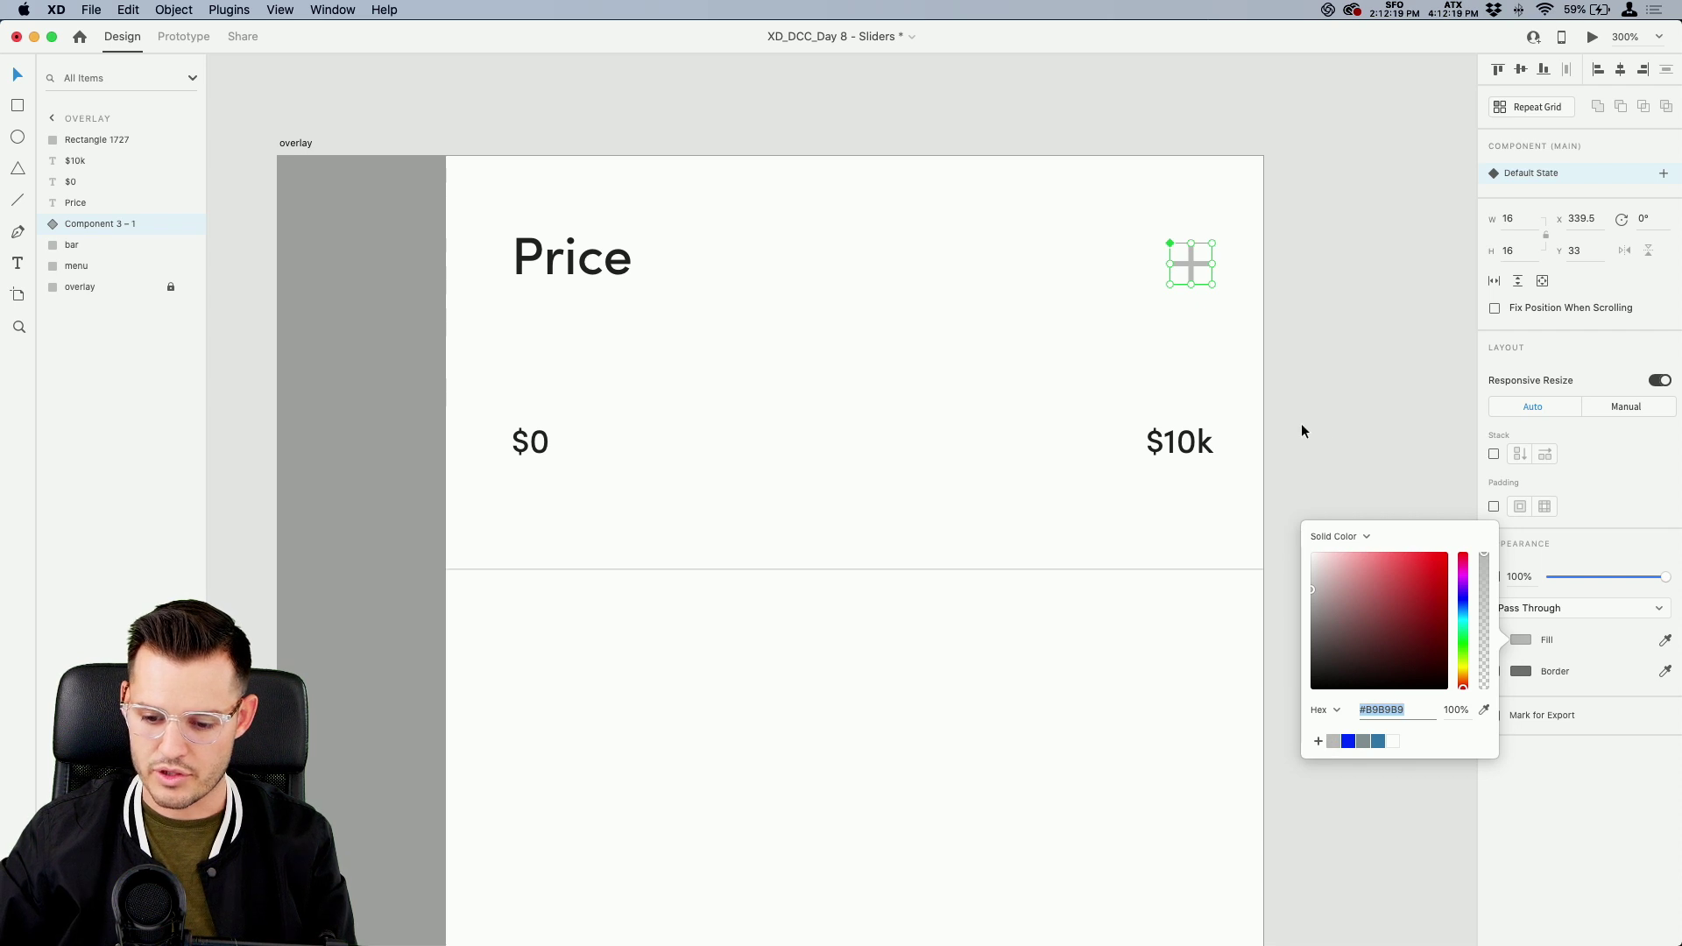
Fill the thin slider rectangle between the price labels with the saved gray swatch
{"action": "left_click", "coordinate": [979, 442]}
{"action": "left_click", "coordinate": [1521, 537]}
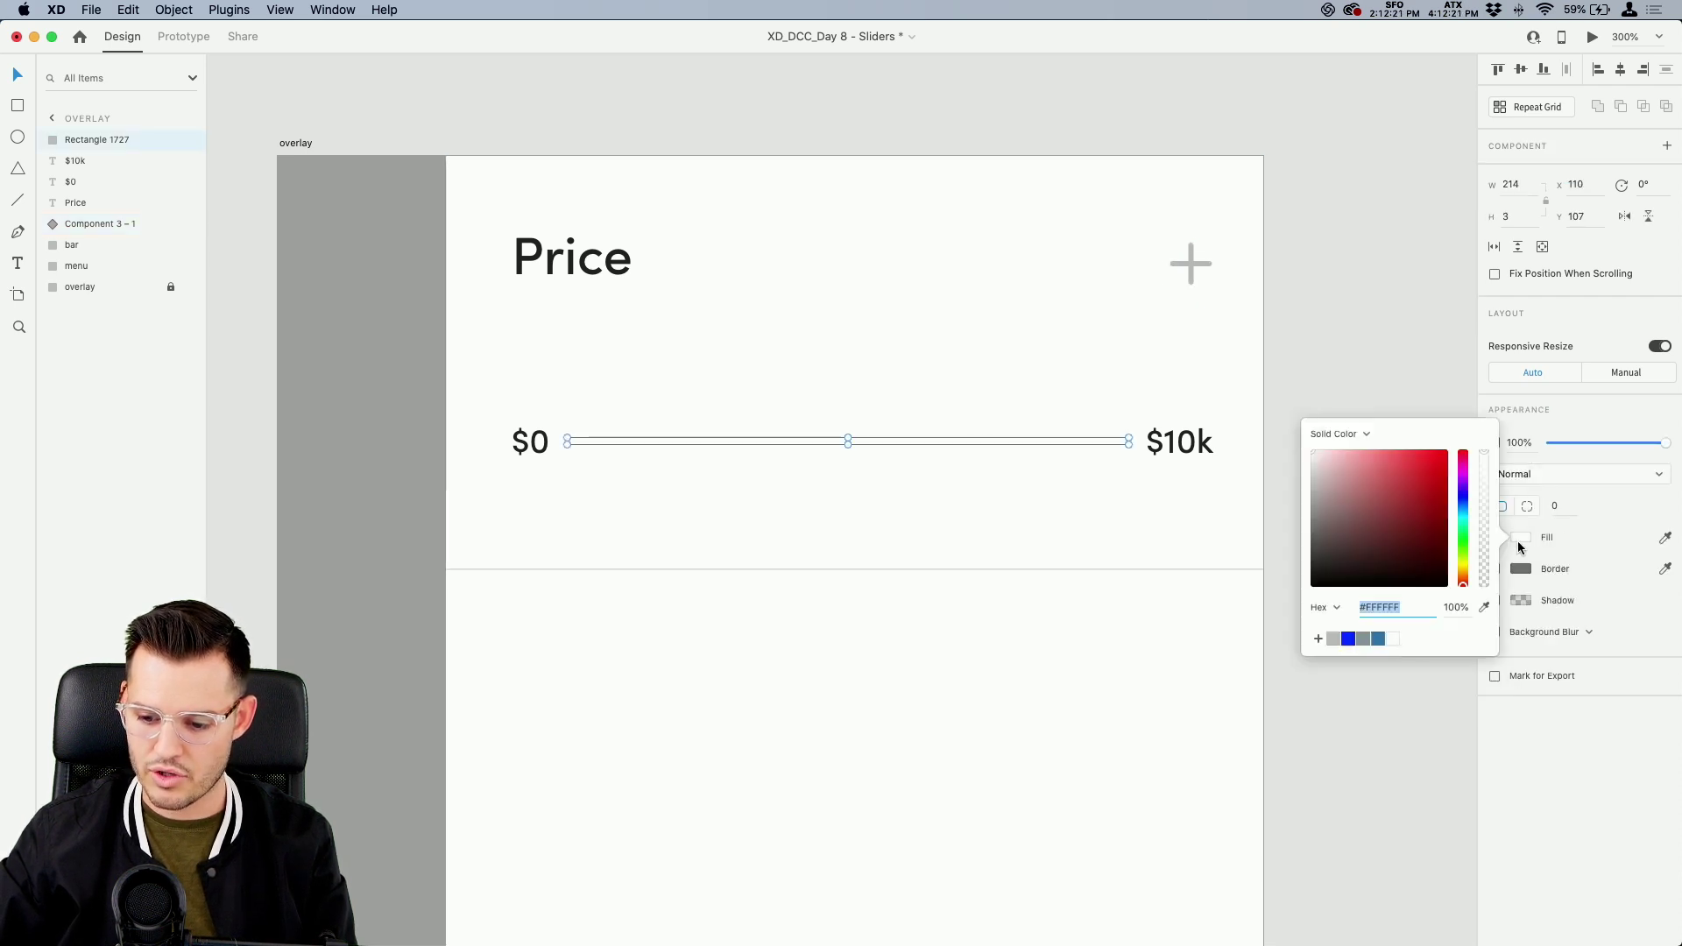
{"action": "left_click", "coordinate": [1334, 639]}
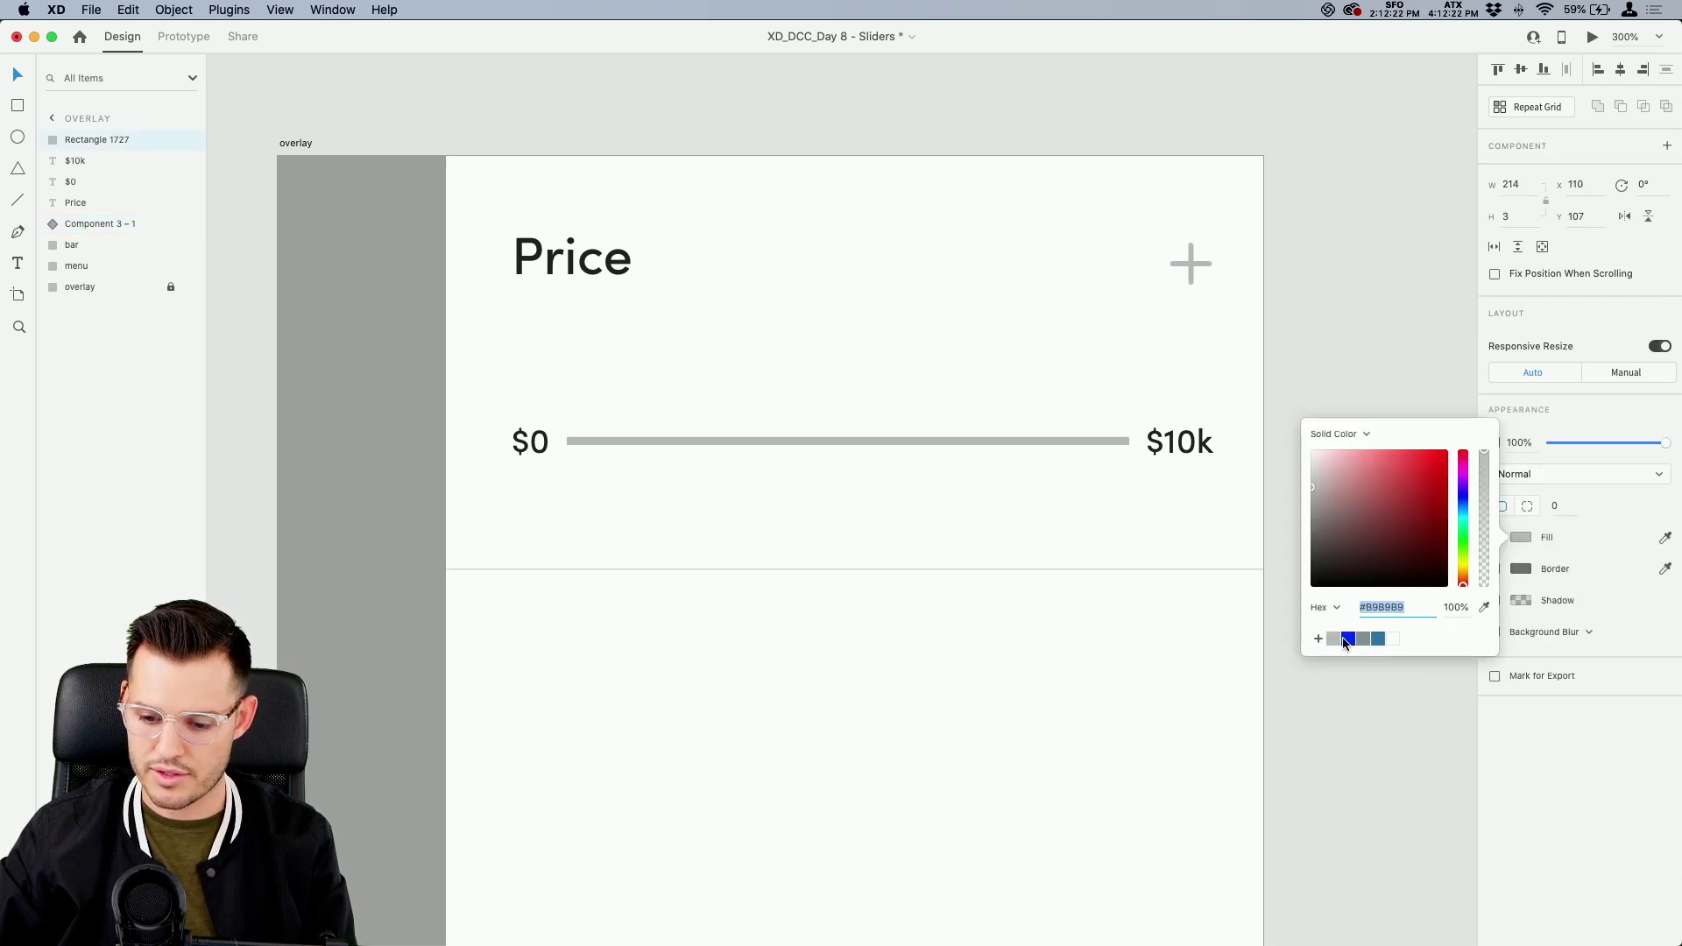
Round the gray slider rectangle's corners with a radius of 90
{"action": "left_click", "coordinate": [1558, 507]}
{"action": "type", "text": "40"}
{"action": "key", "text": "Return"}
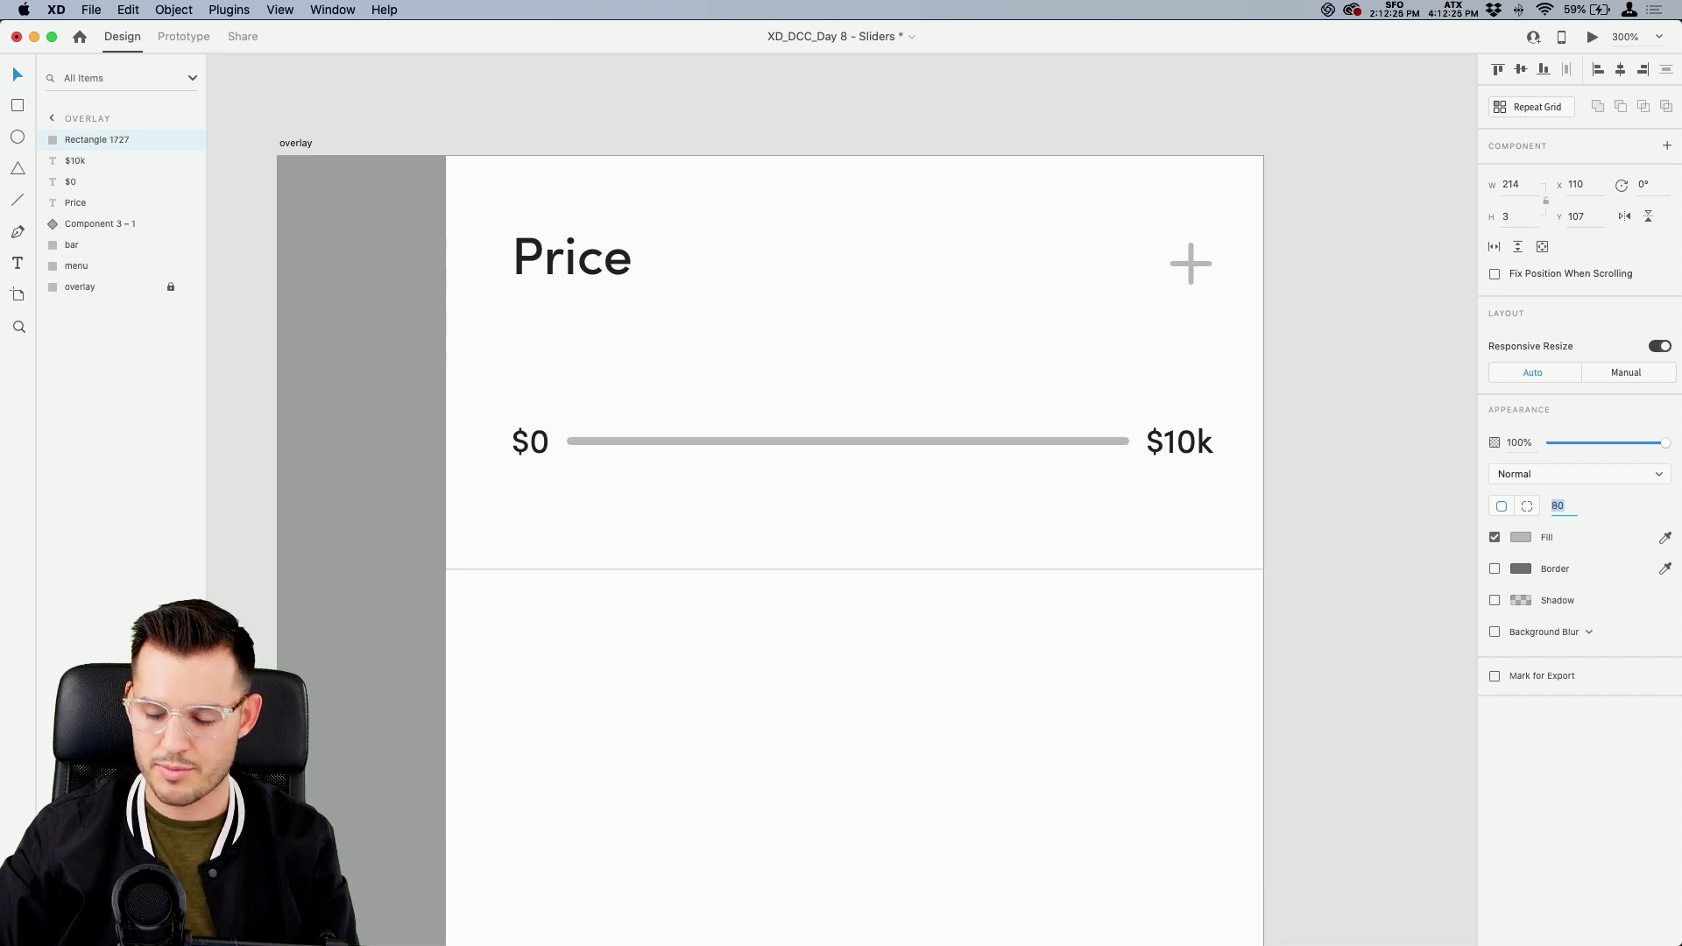
{"action": "type", "text": "90"}
{"action": "key", "text": "Return"}
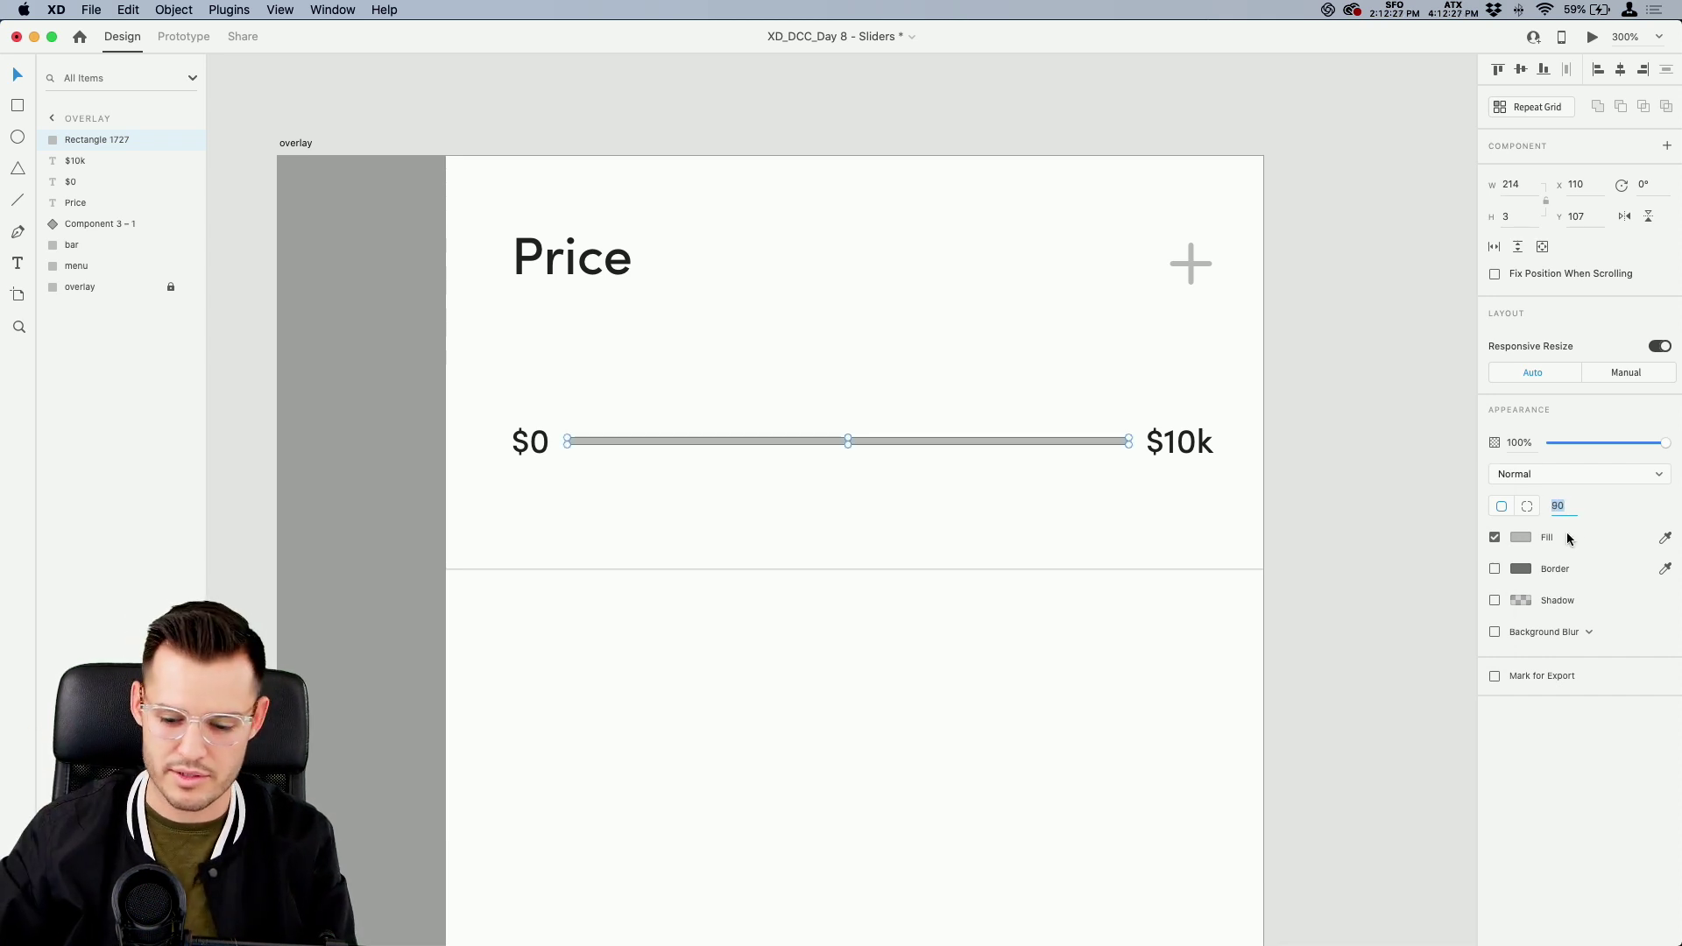
{"action": "left_click", "coordinate": [1378, 540]}
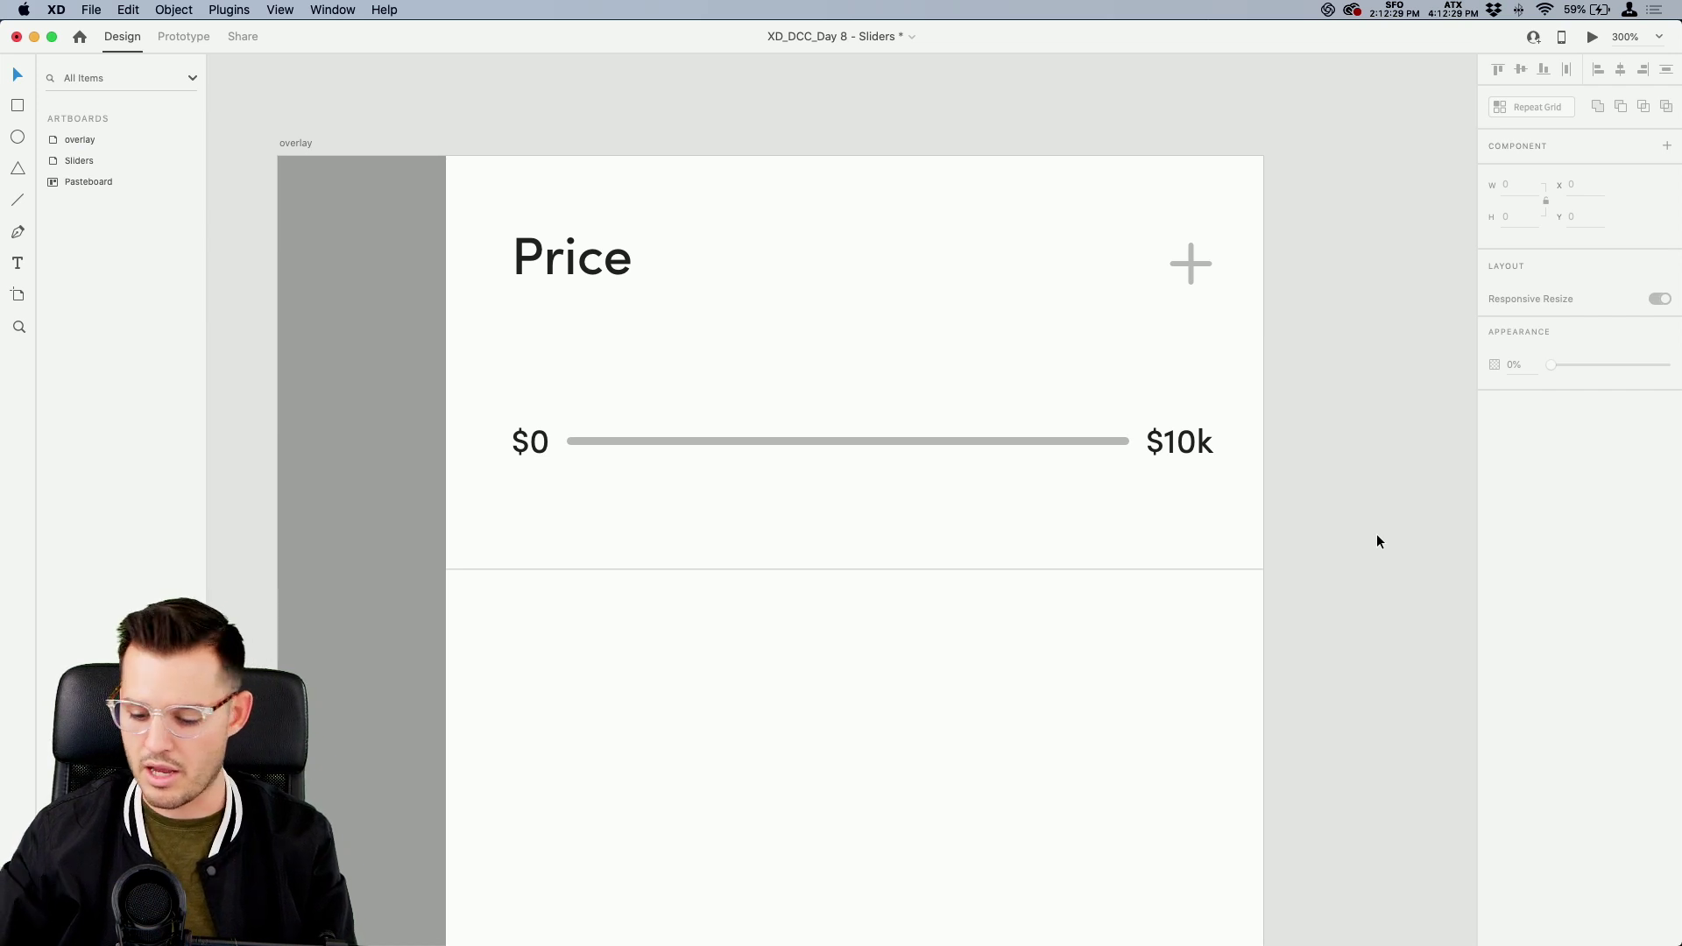
Duplicate the gray slider bar in place
{"action": "key", "text": "super+equal"}
{"action": "key", "text": "super+equal"}
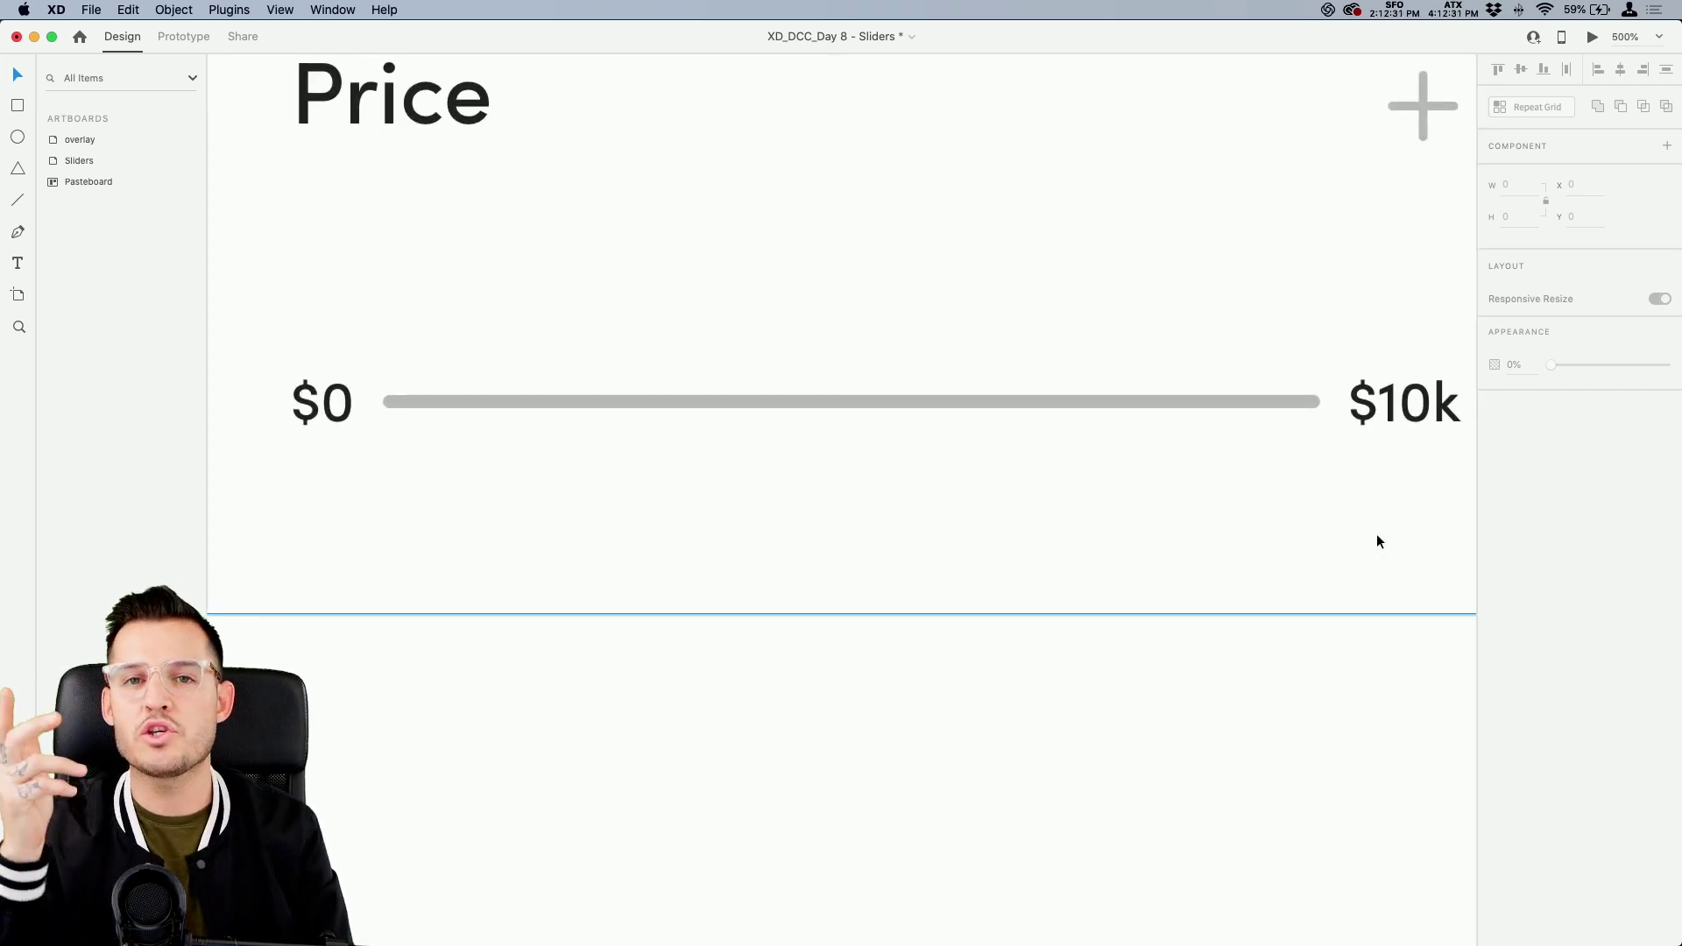
{"action": "left_click", "coordinate": [1230, 404]}
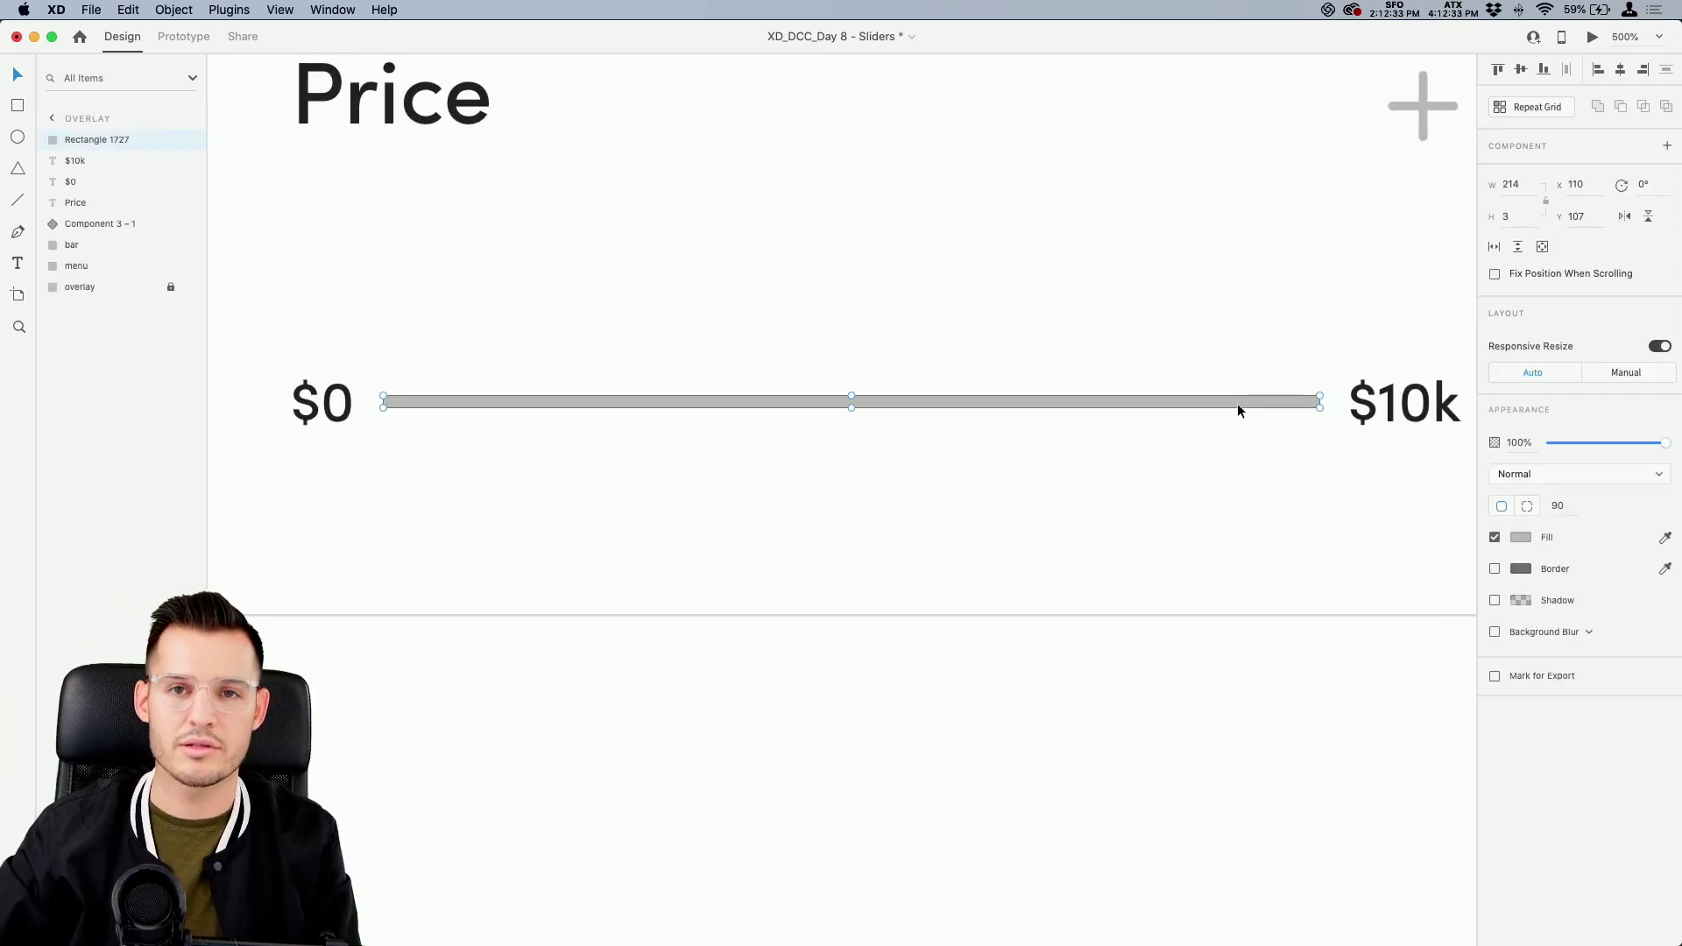
{"action": "key", "text": "super+d"}
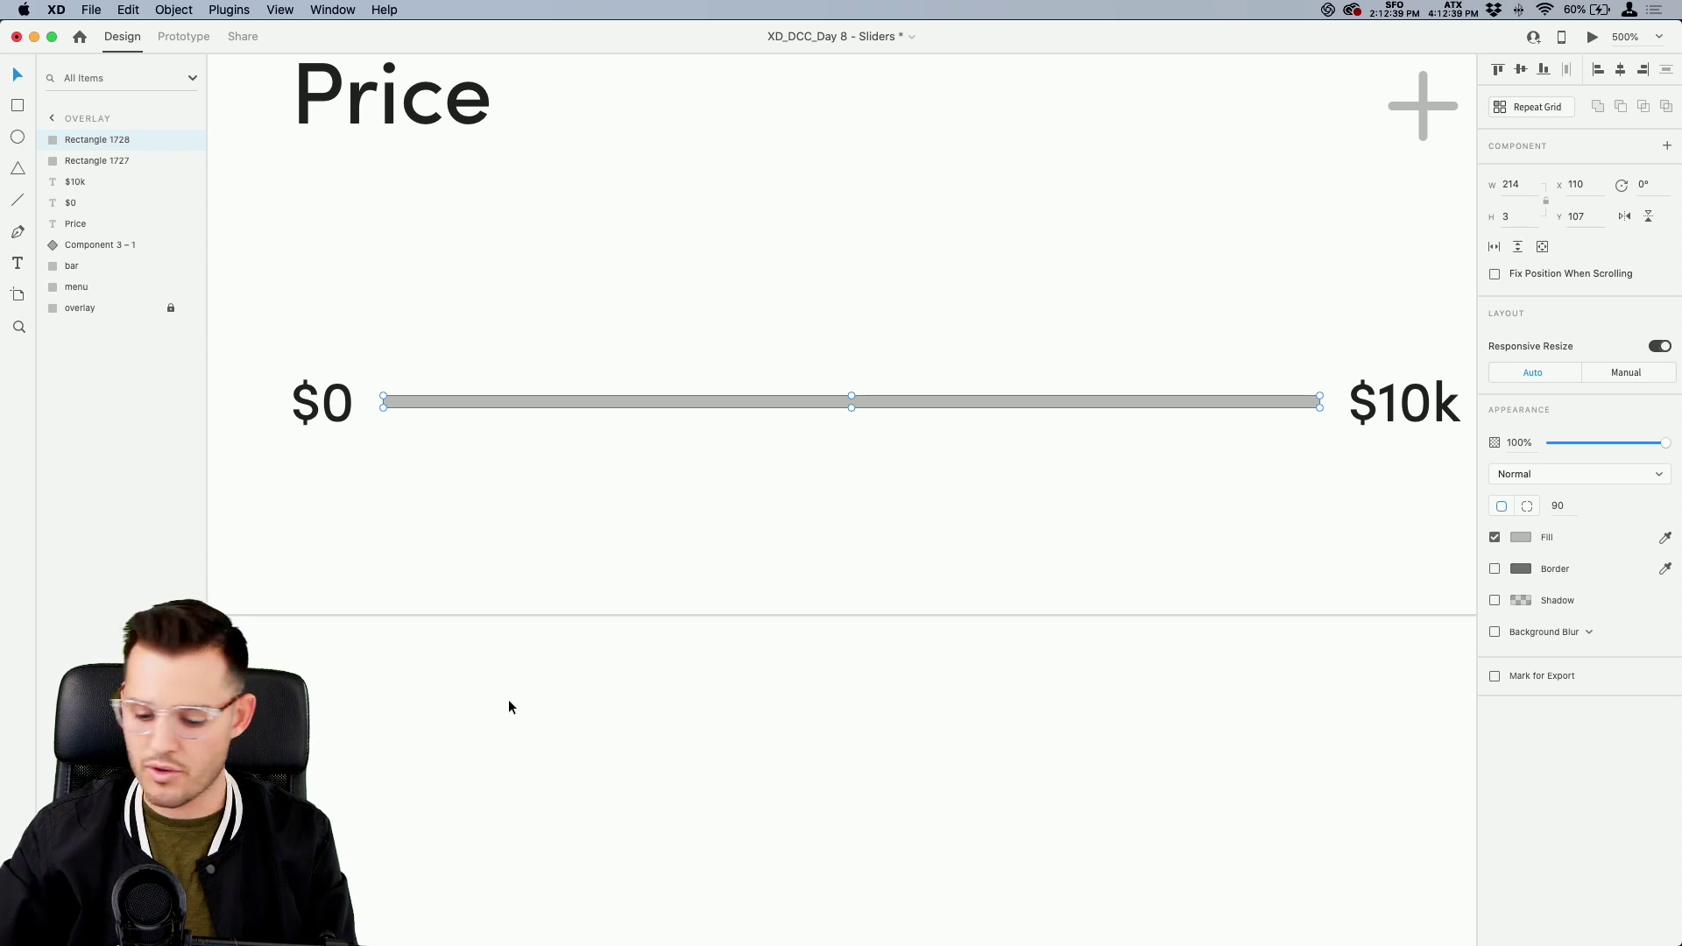
Save the "Add to cart" button's pink fill #E0ACB5 as a colour swatch
{"action": "scroll", "coordinate": [508, 699], "scroll_direction": "down", "scroll_amount": 5}
{"action": "scroll", "coordinate": [579, 573], "scroll_direction": "down", "scroll_amount": 10}
{"action": "scroll", "coordinate": [579, 573], "scroll_direction": "left", "scroll_amount": 10}
{"action": "double_click", "coordinate": [955, 715]}
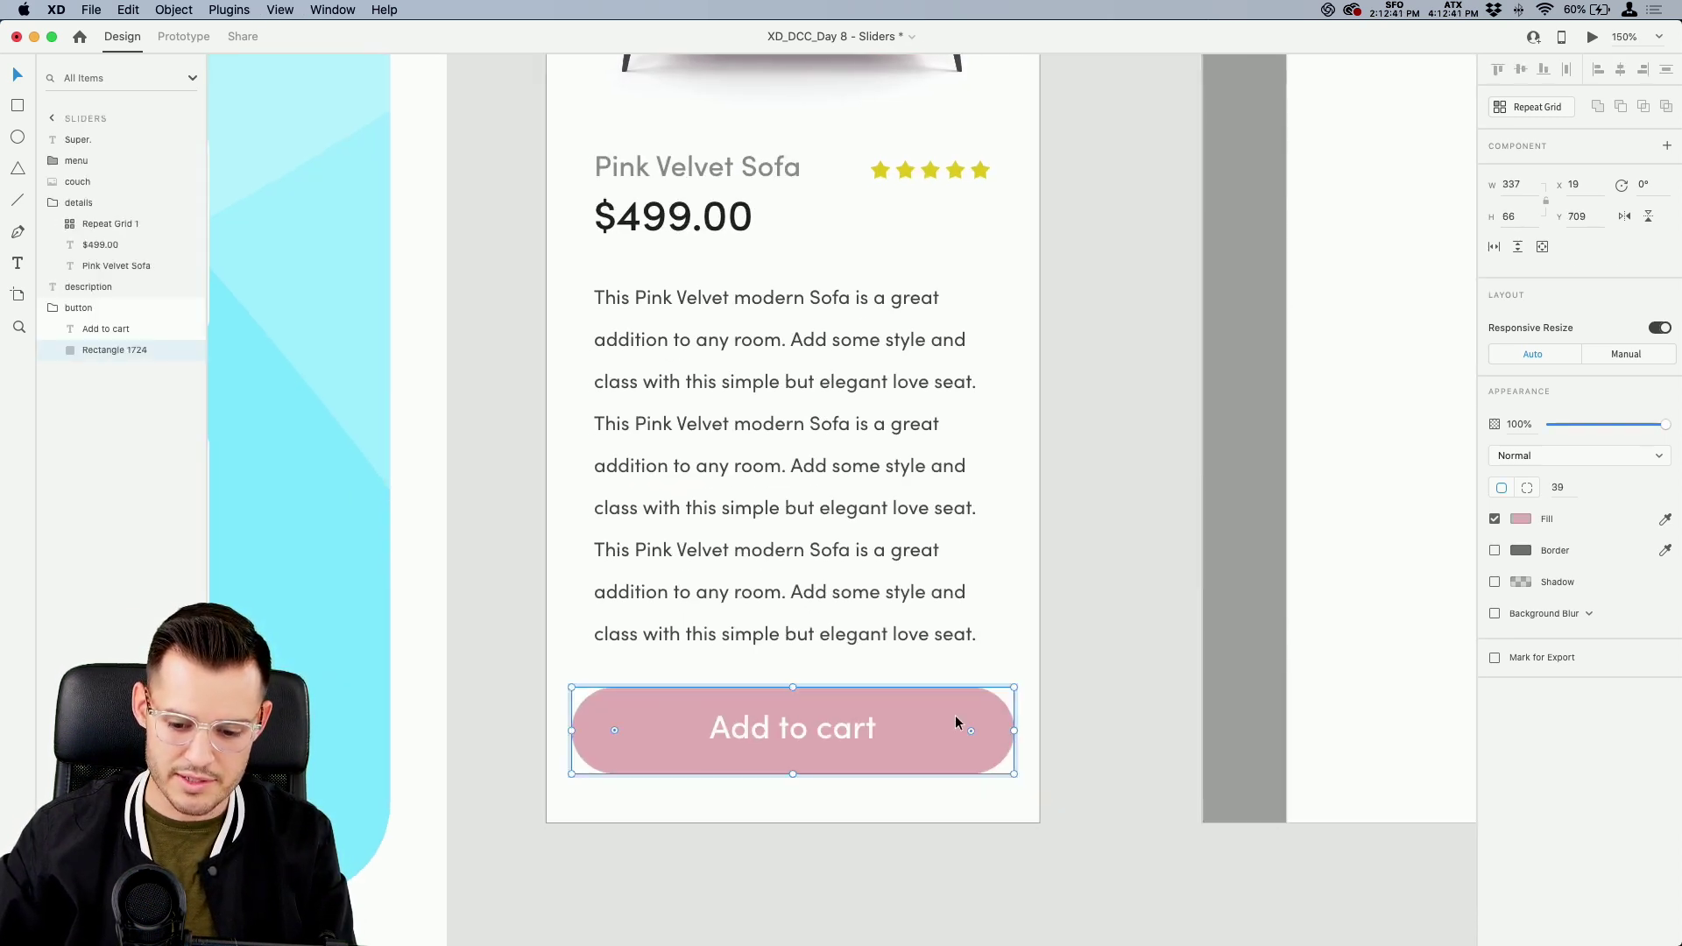
{"action": "left_click", "coordinate": [1524, 522]}
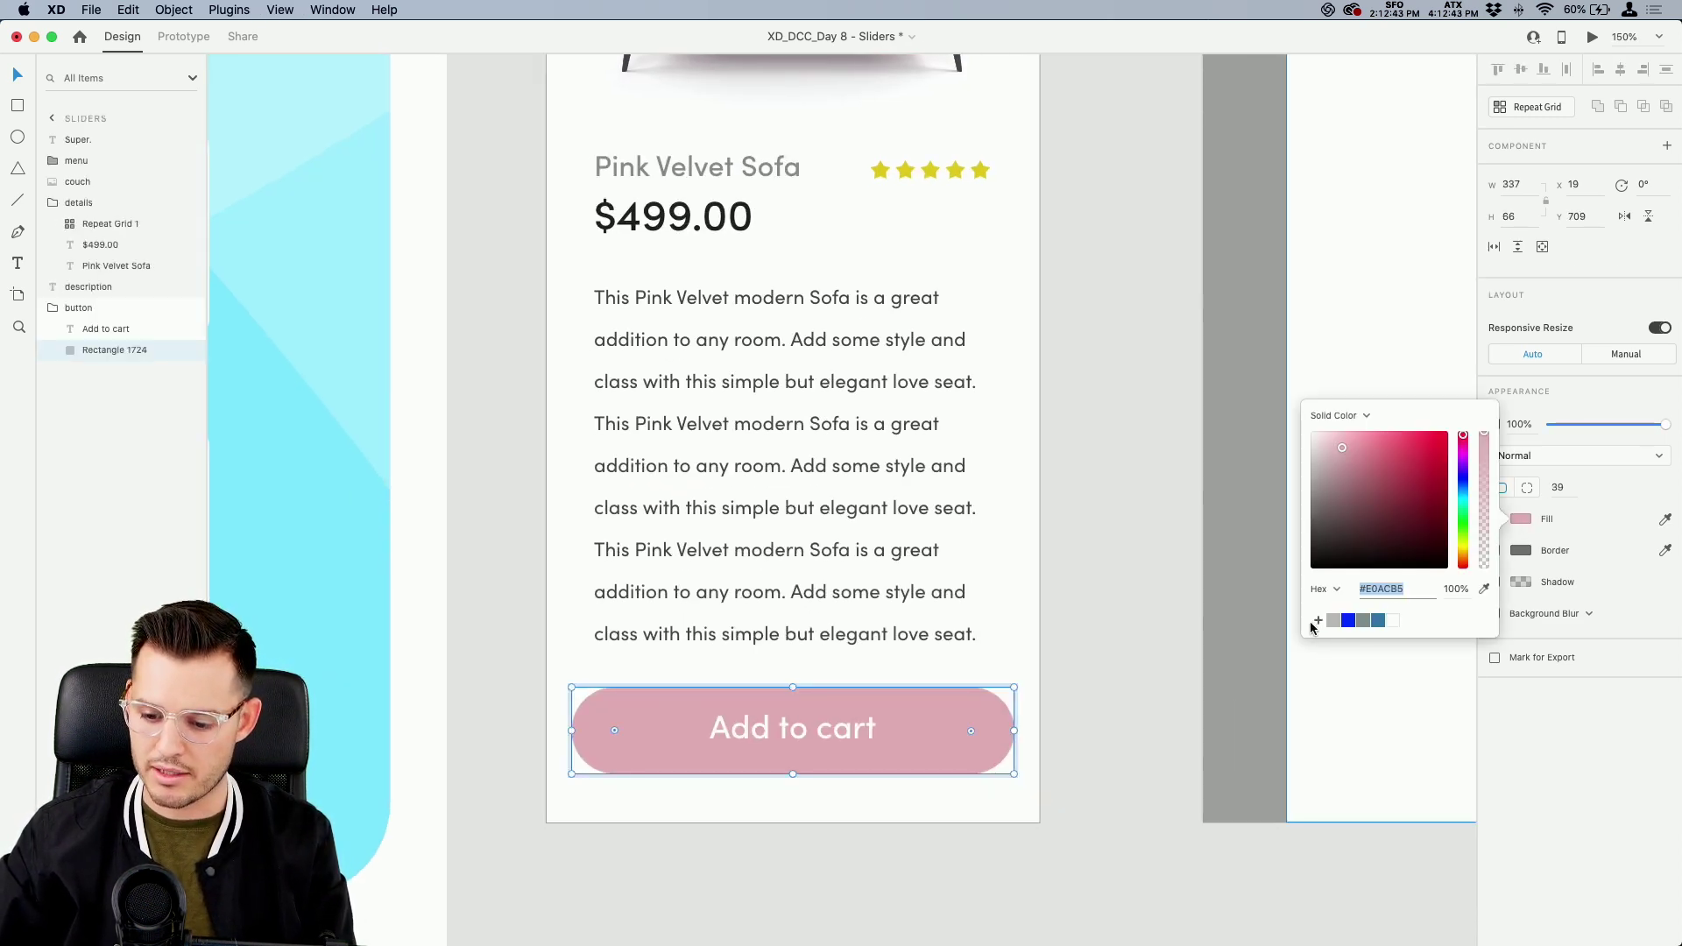
{"action": "left_click", "coordinate": [1318, 621]}
{"action": "left_click", "coordinate": [1226, 485]}
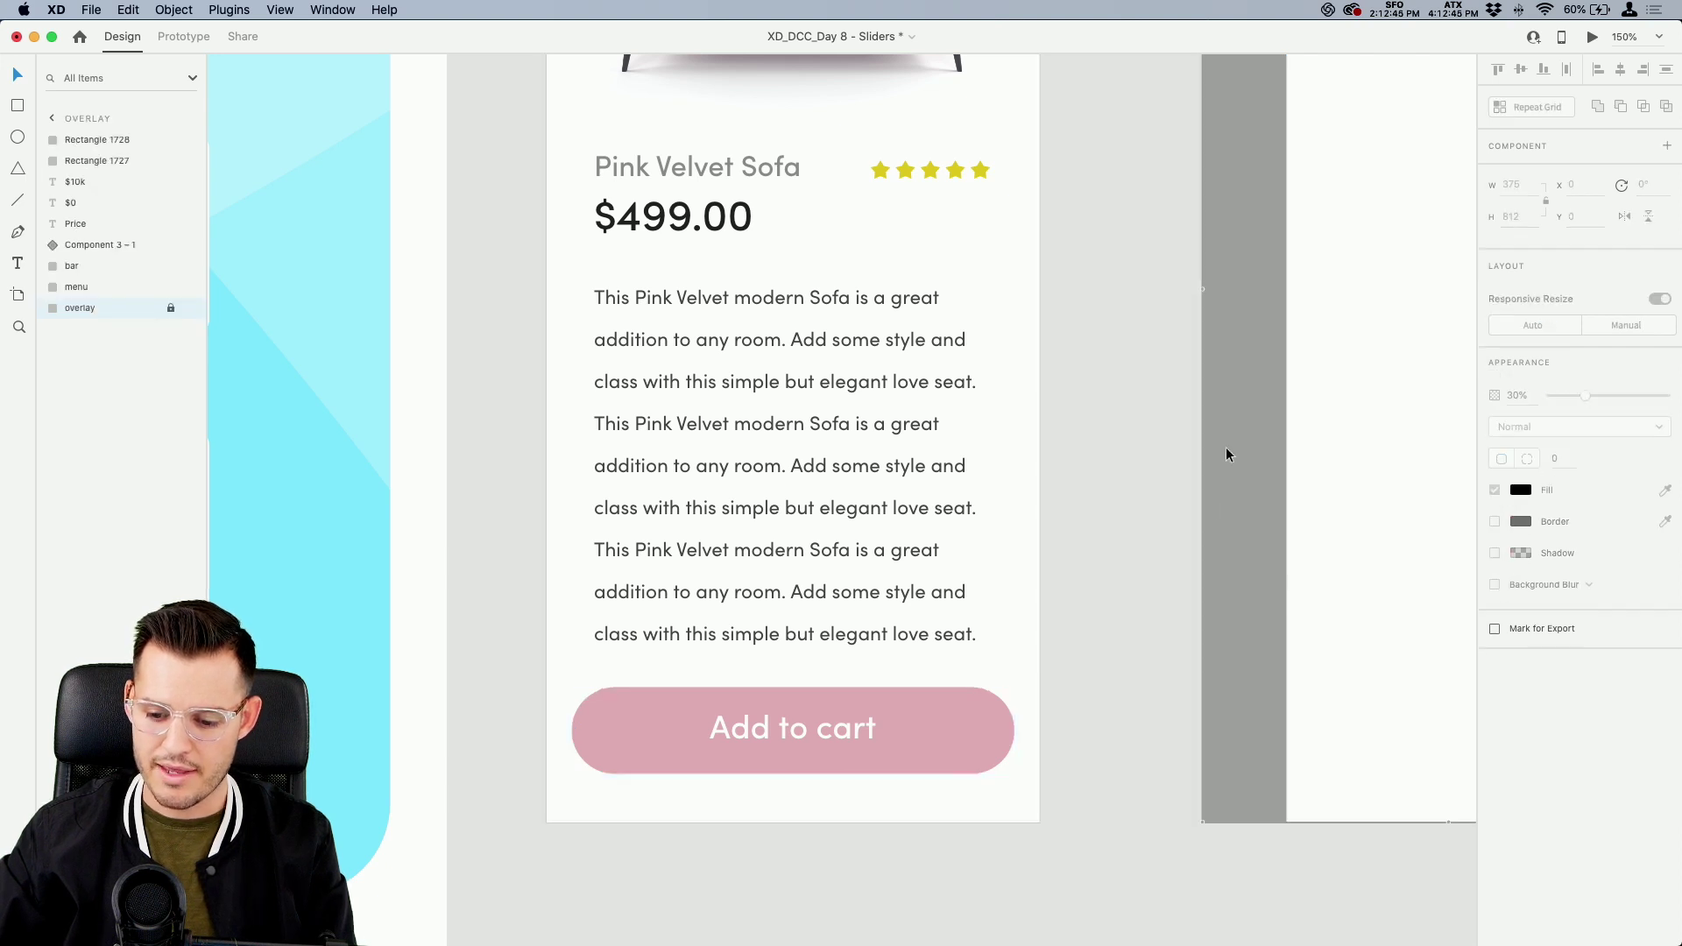
Fill the duplicated slider bar on the overlay artboard with the saved pink swatch
{"action": "scroll", "coordinate": [1225, 485], "scroll_direction": "up", "scroll_amount": 8}
{"action": "scroll", "coordinate": [1226, 484], "scroll_direction": "right", "scroll_amount": 8}
{"action": "left_click", "coordinate": [846, 439]}
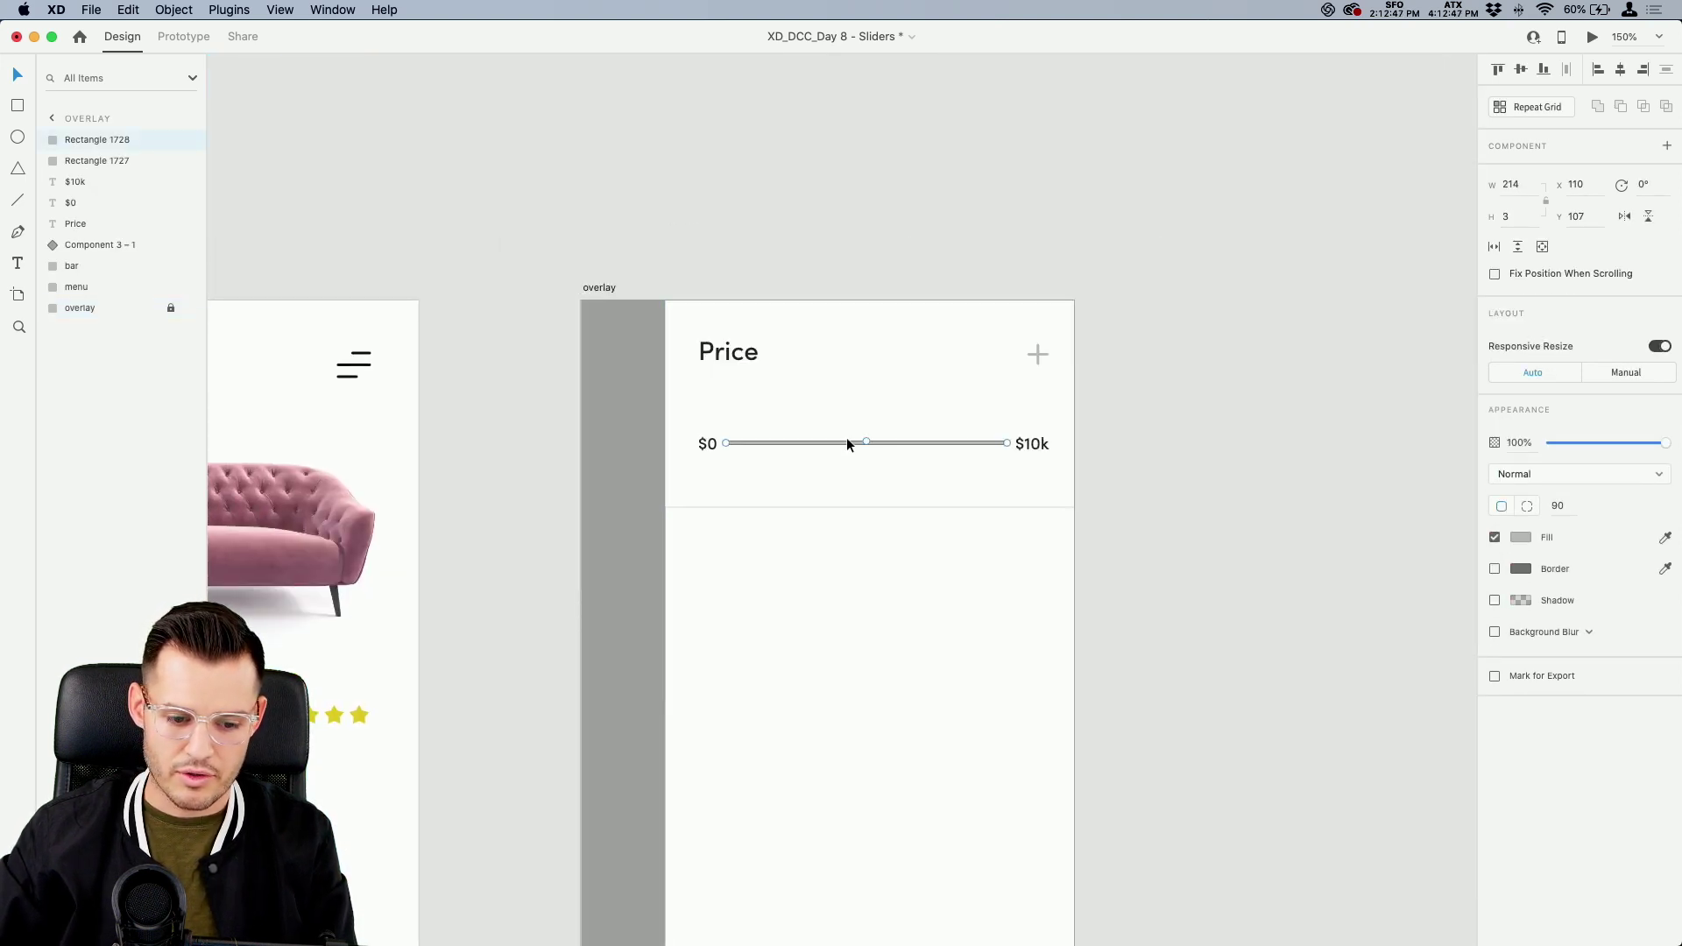
{"action": "key", "text": "super+equal"}
{"action": "key", "text": "super+equal"}
{"action": "key", "text": "super+equal"}
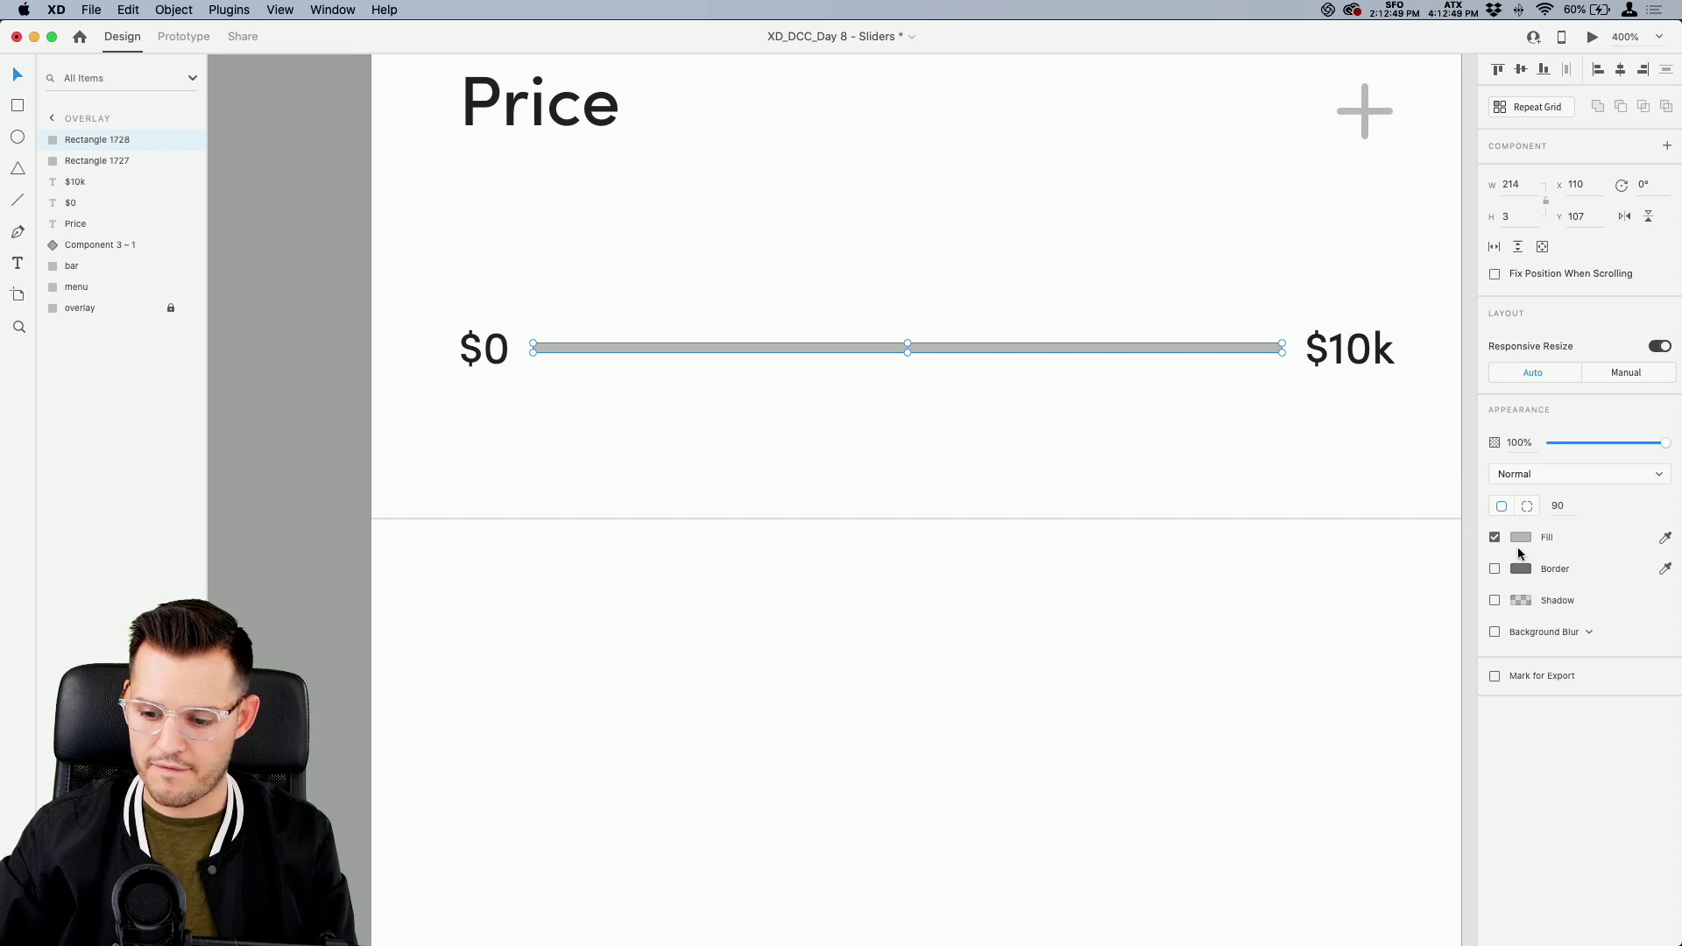
{"action": "left_click", "coordinate": [1523, 538]}
{"action": "left_click", "coordinate": [1332, 651]}
Shorten the pink bar from its "$10k" end to a width of about 109 so the gray track shows
{"action": "left_click", "coordinate": [1275, 347]}
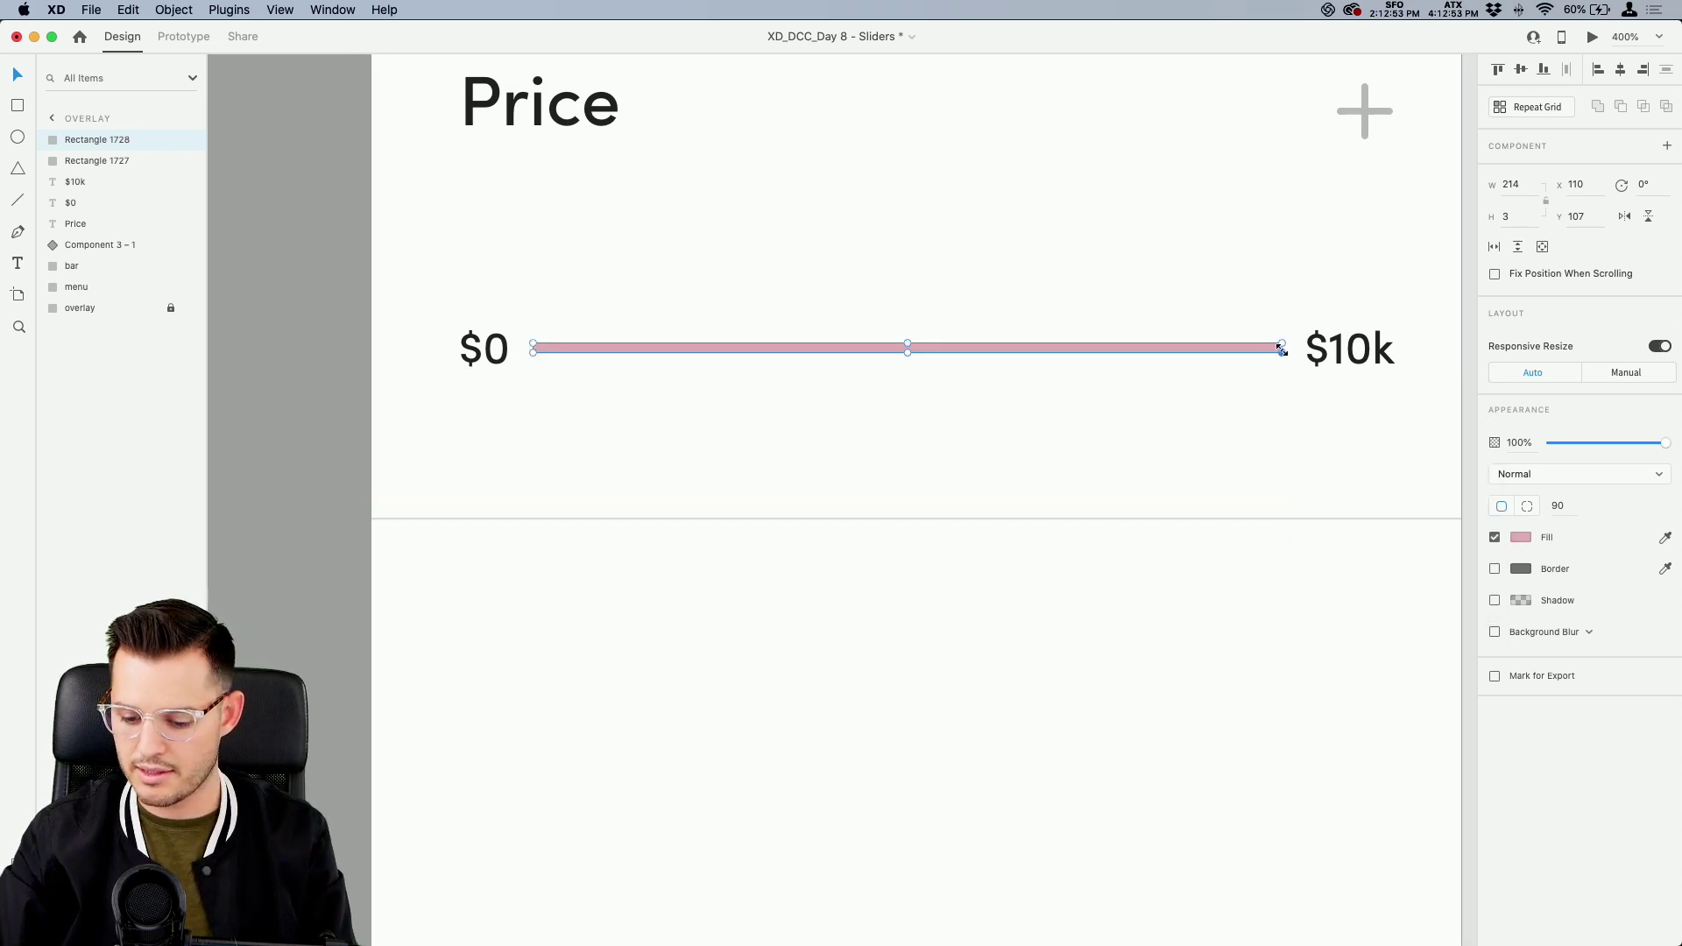
{"action": "scroll", "coordinate": [1281, 349], "scroll_direction": "up", "scroll_amount": 3}
{"action": "scroll", "coordinate": [1315, 360], "scroll_direction": "right", "scroll_amount": 2}
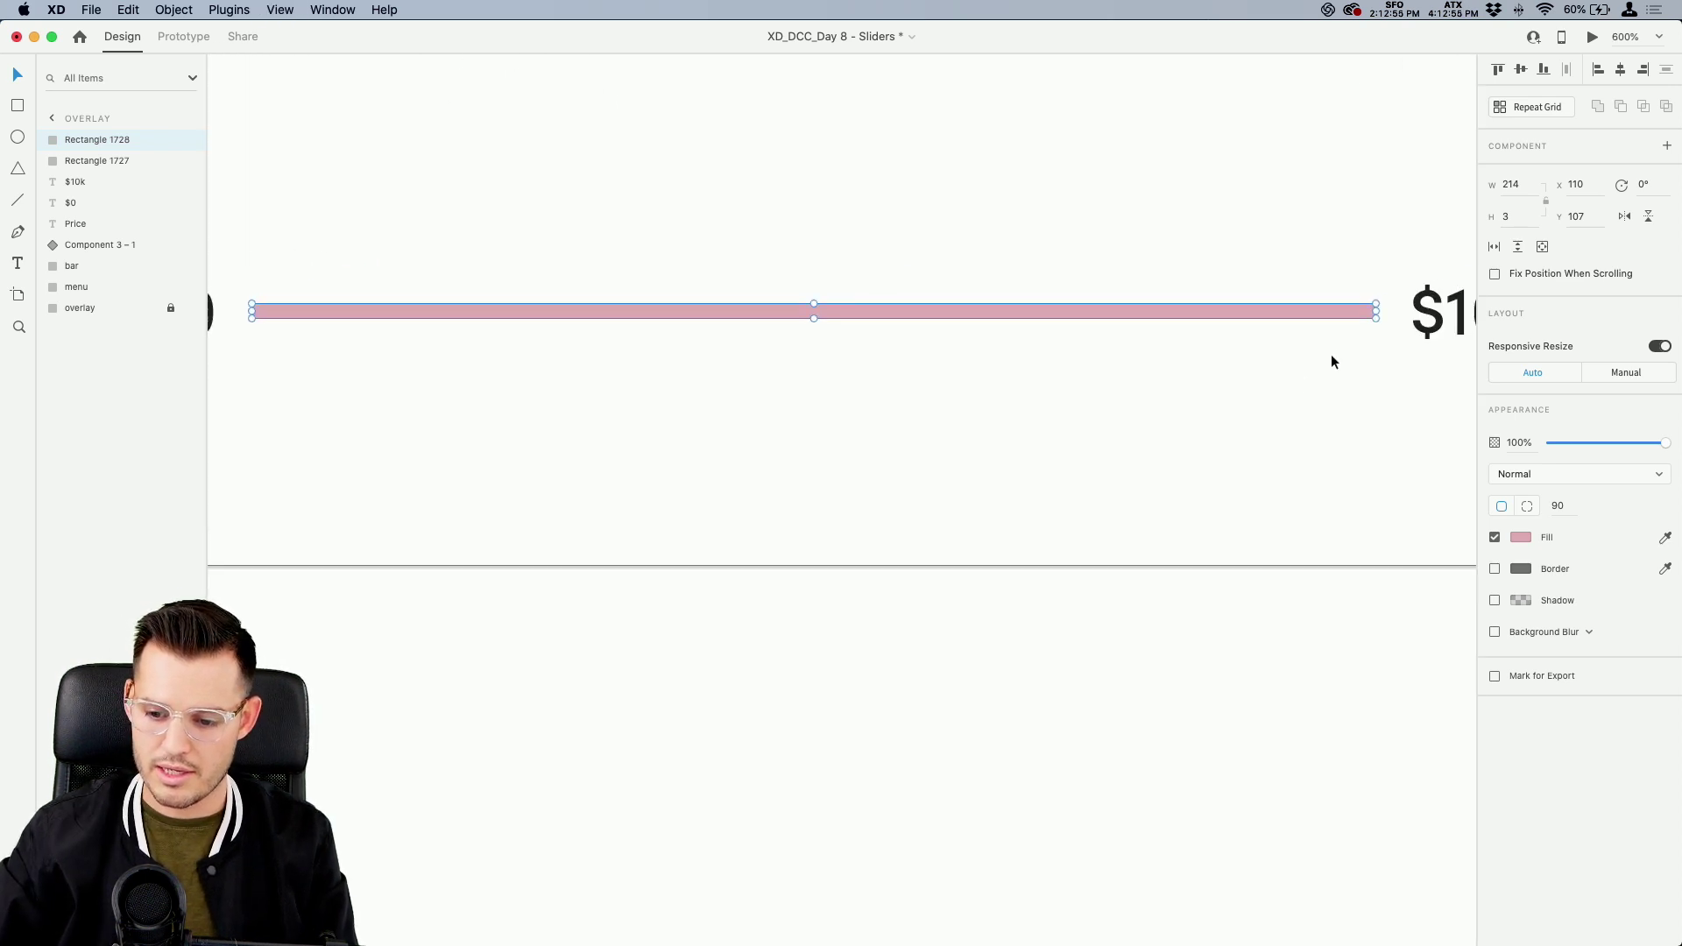
{"action": "left_click_drag", "start_coordinate": [1378, 311], "coordinate": [824, 315]}
{"action": "scroll", "coordinate": [820, 313], "scroll_direction": "down", "scroll_amount": 3}
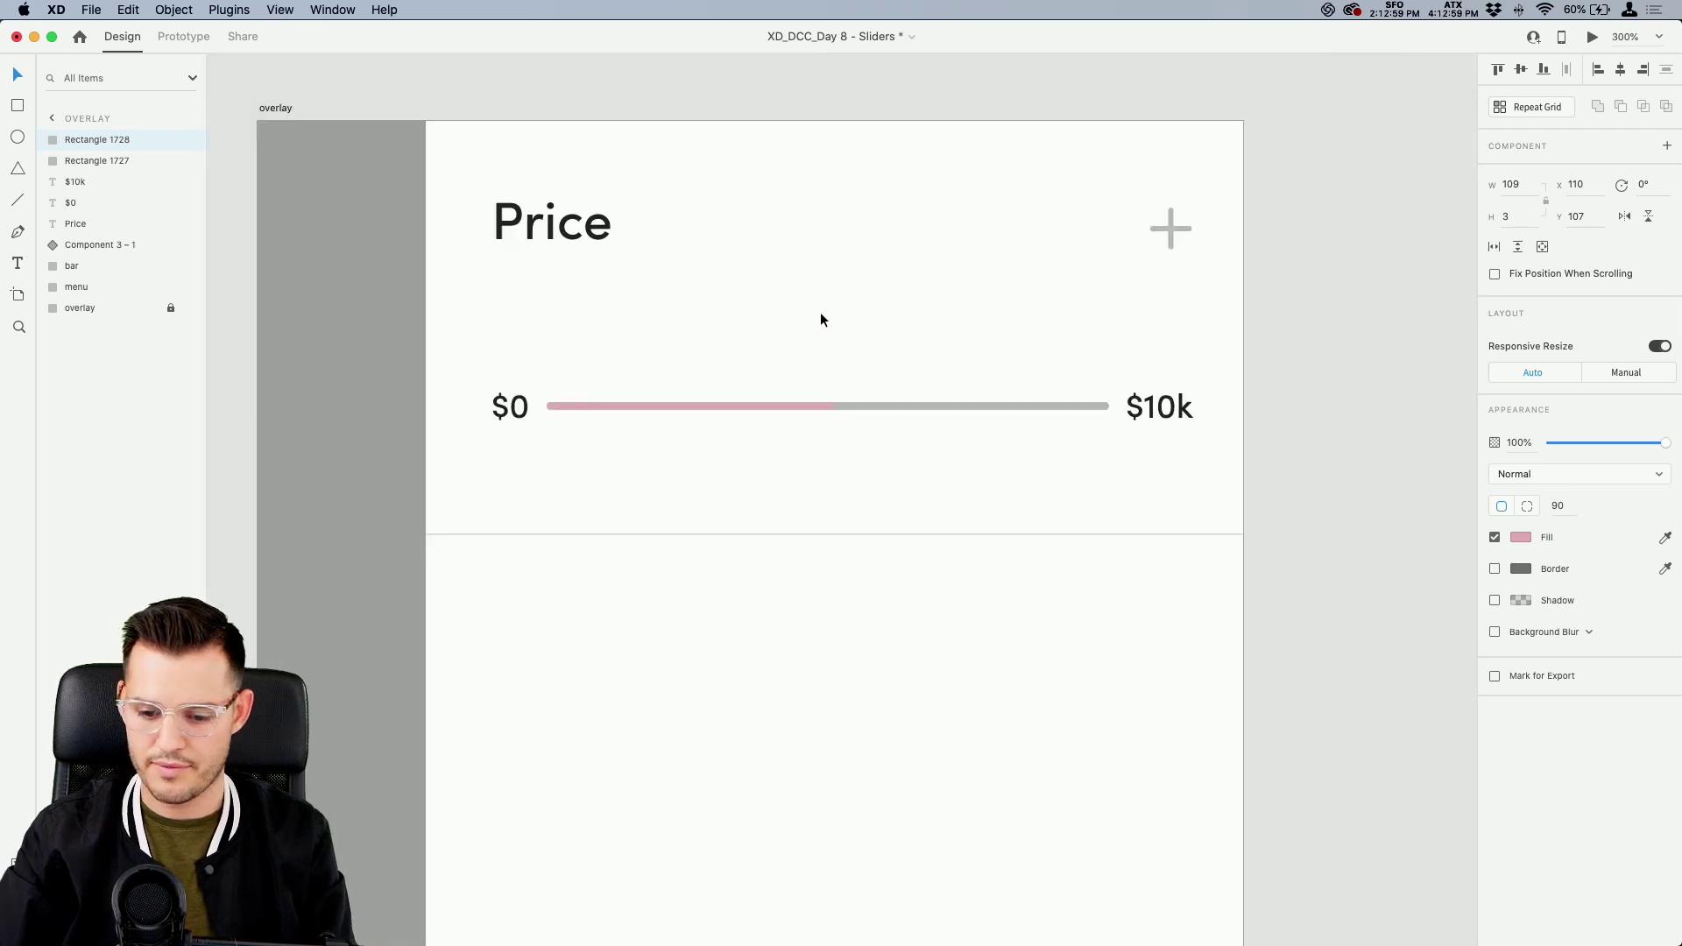
Draw a circular slider handle about 16 by 16 over the end of the pink bar
{"action": "left_click", "coordinate": [821, 319]}
{"action": "scroll", "coordinate": [821, 319], "scroll_direction": "up", "scroll_amount": 2}
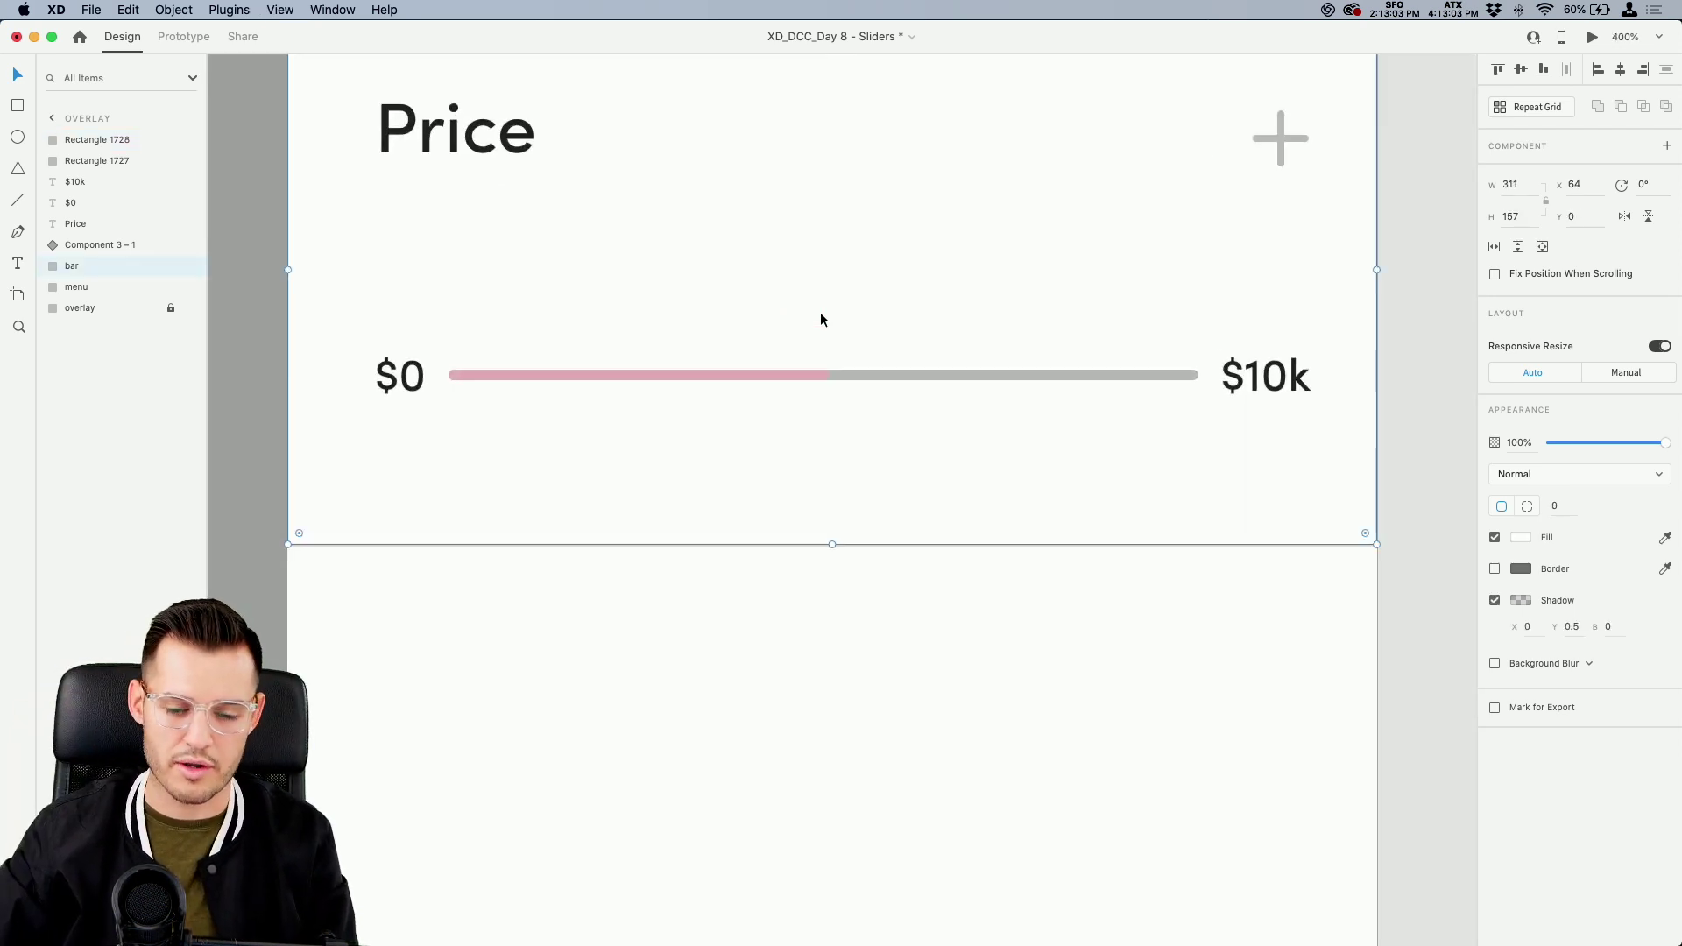
{"action": "key", "text": "e"}
{"action": "key", "text": "v"}
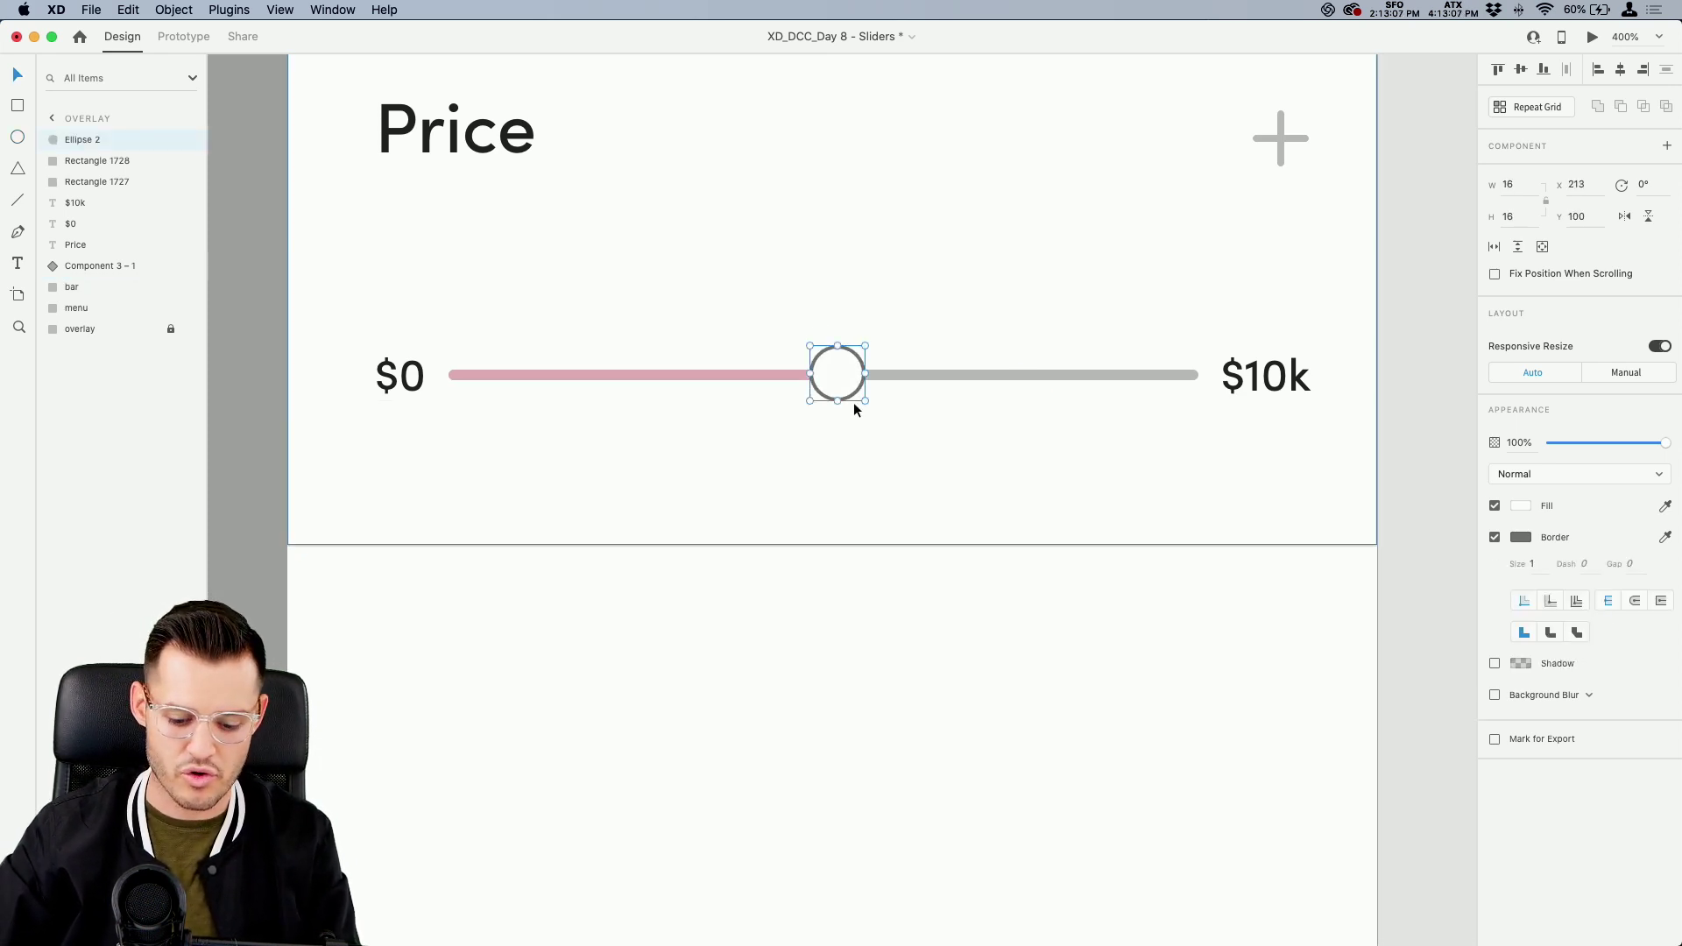
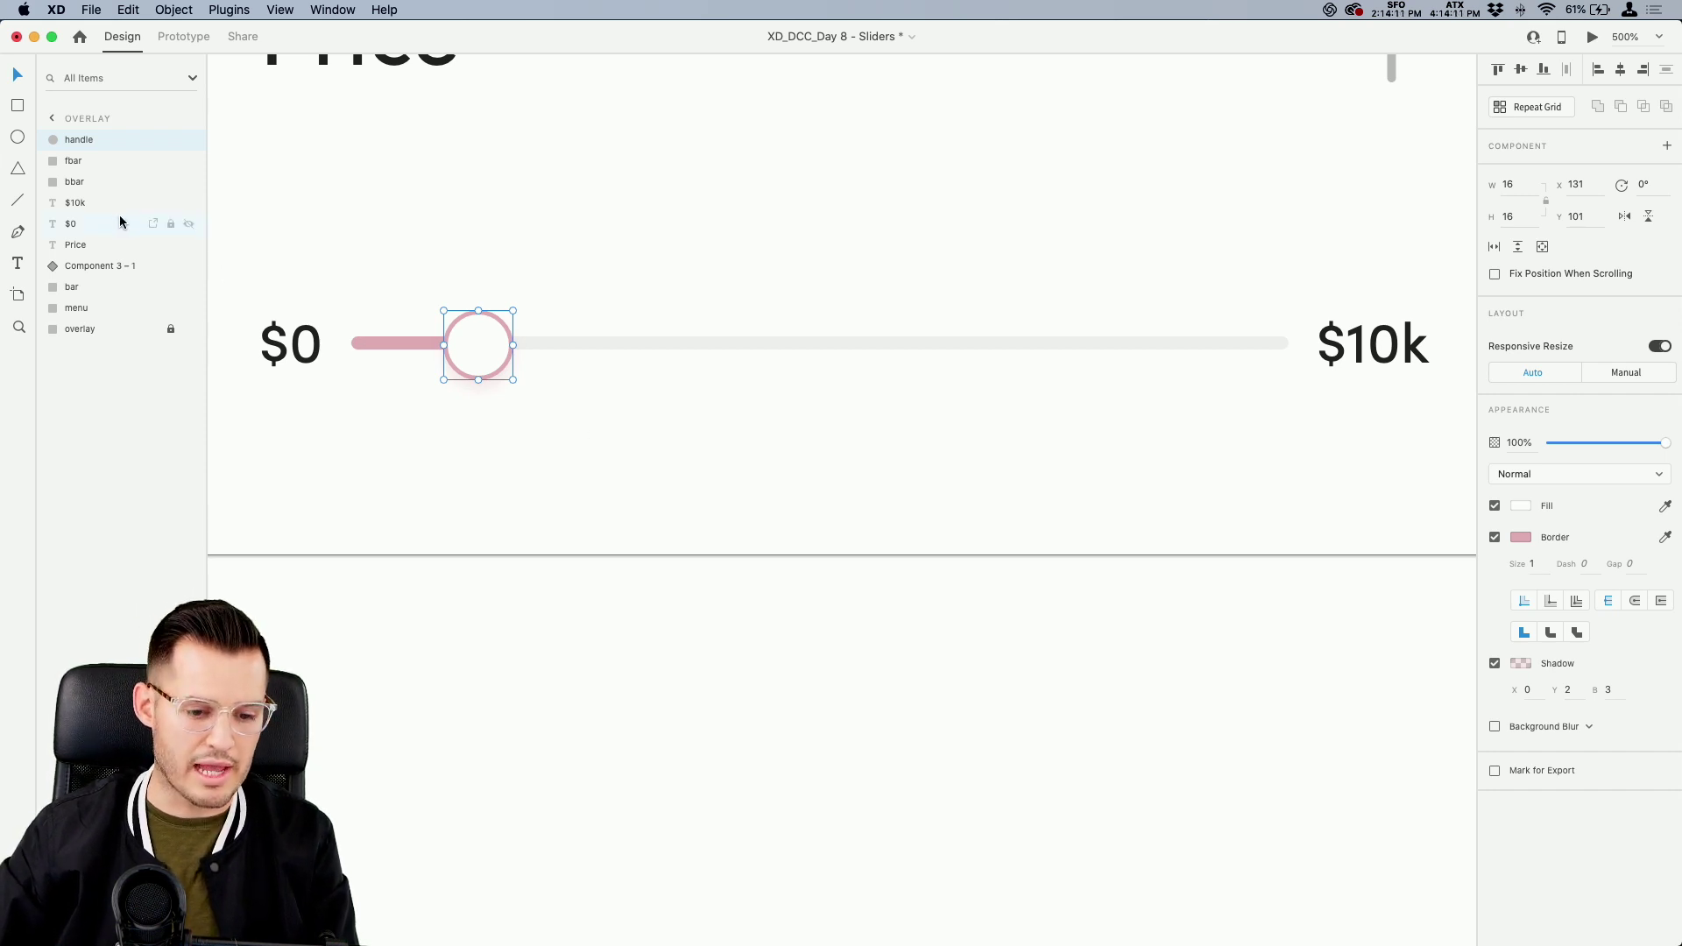
Select the handle, fbar and bbar layers together
{"action": "left_click", "coordinate": [87, 182]}
{"action": "left_click", "coordinate": [96, 139], "text": "shift"}
{"action": "key", "text": "super+k"}
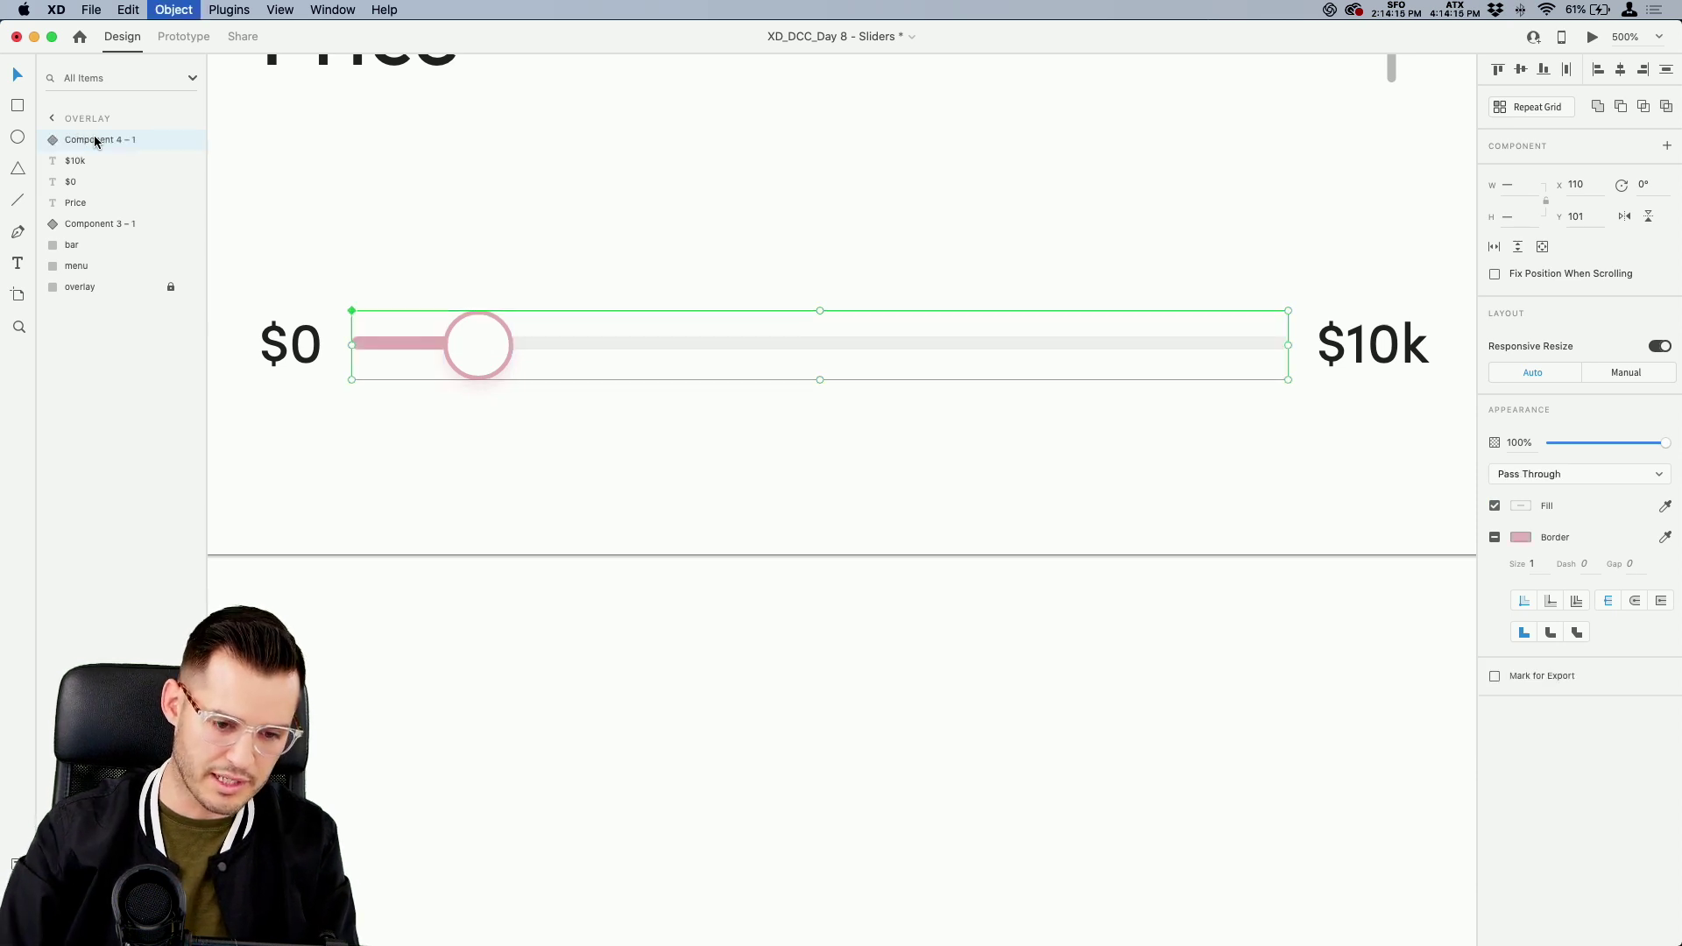
{"action": "double_click", "coordinate": [93, 140]}
{"action": "type", "text": "slide"}
{"action": "key", "text": "Return"}
{"action": "key", "text": "super+z"}
{"action": "key", "text": "super+z"}
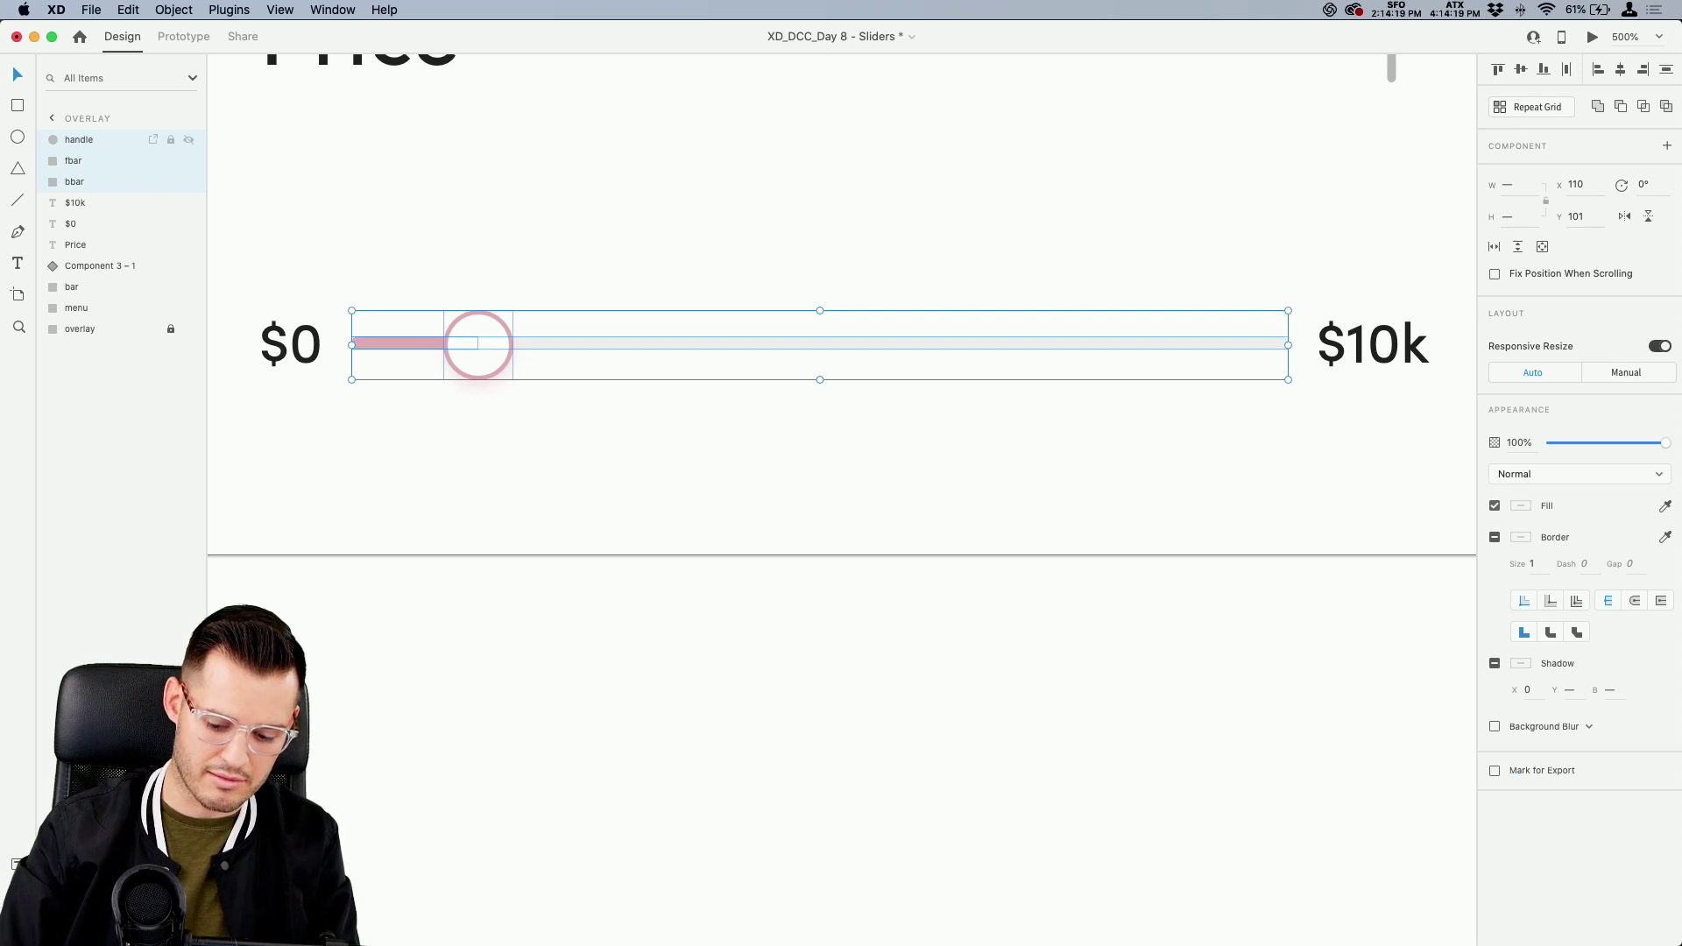
Group the handle, fbar and bbar layers as "slider" and turn the group into a component
{"action": "key", "text": "super+g"}
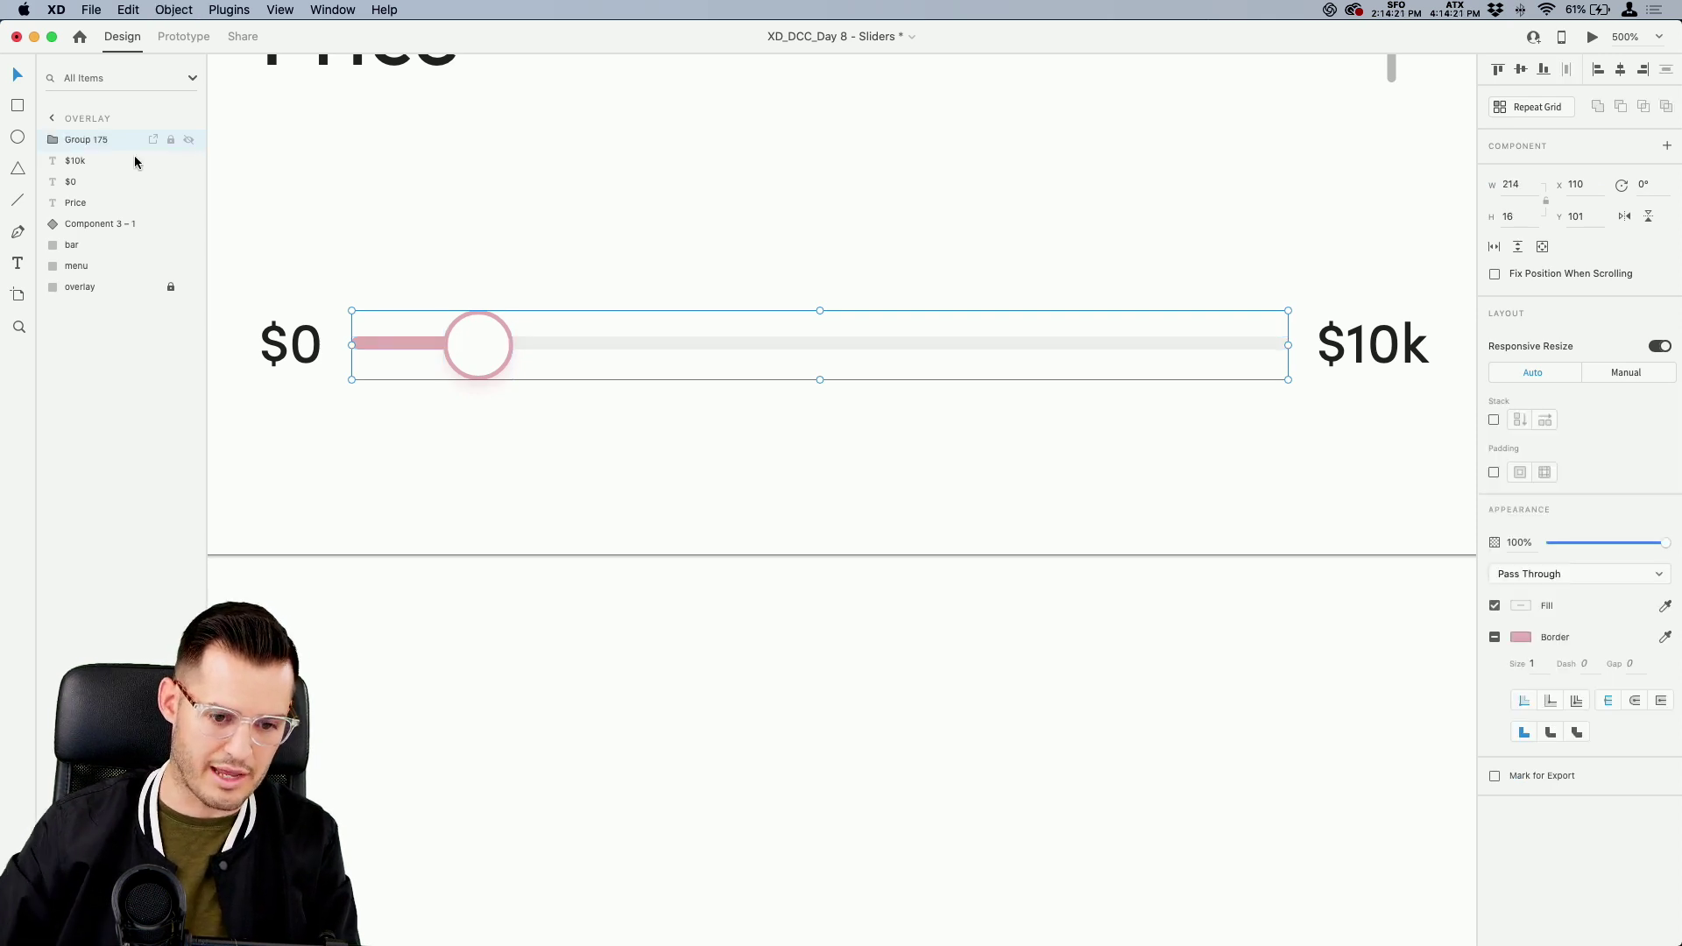
{"action": "double_click", "coordinate": [70, 139]}
{"action": "type", "text": "slid"}
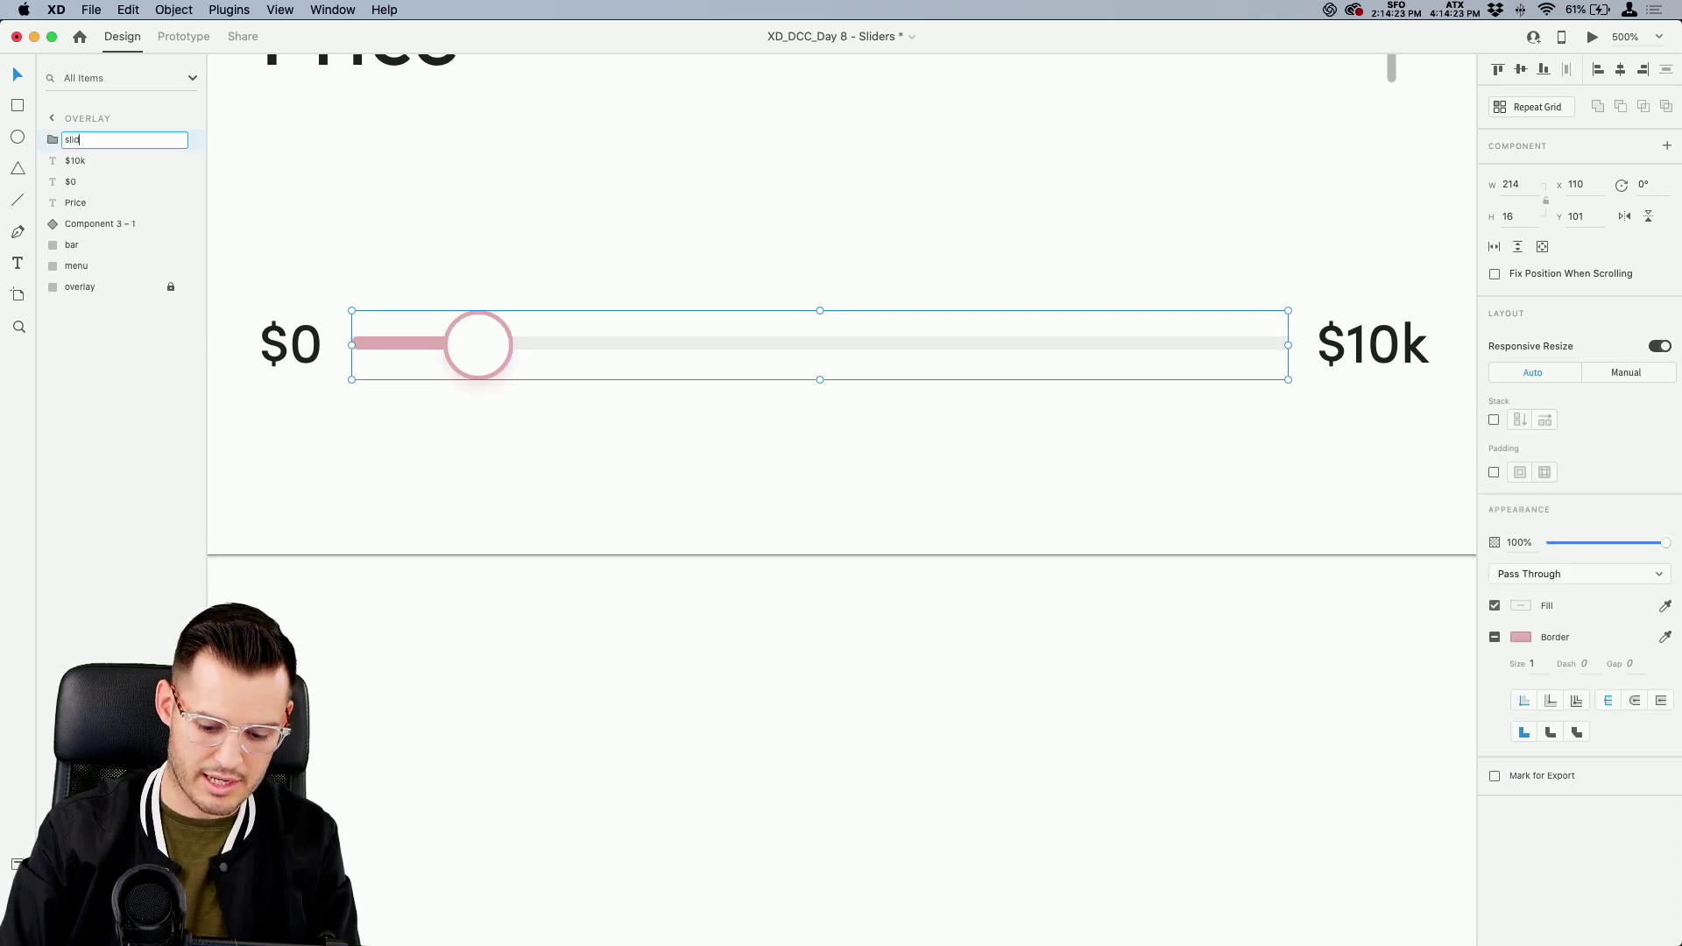
{"action": "type", "text": "er"}
{"action": "key", "text": "Return"}
{"action": "key", "text": "super+k"}
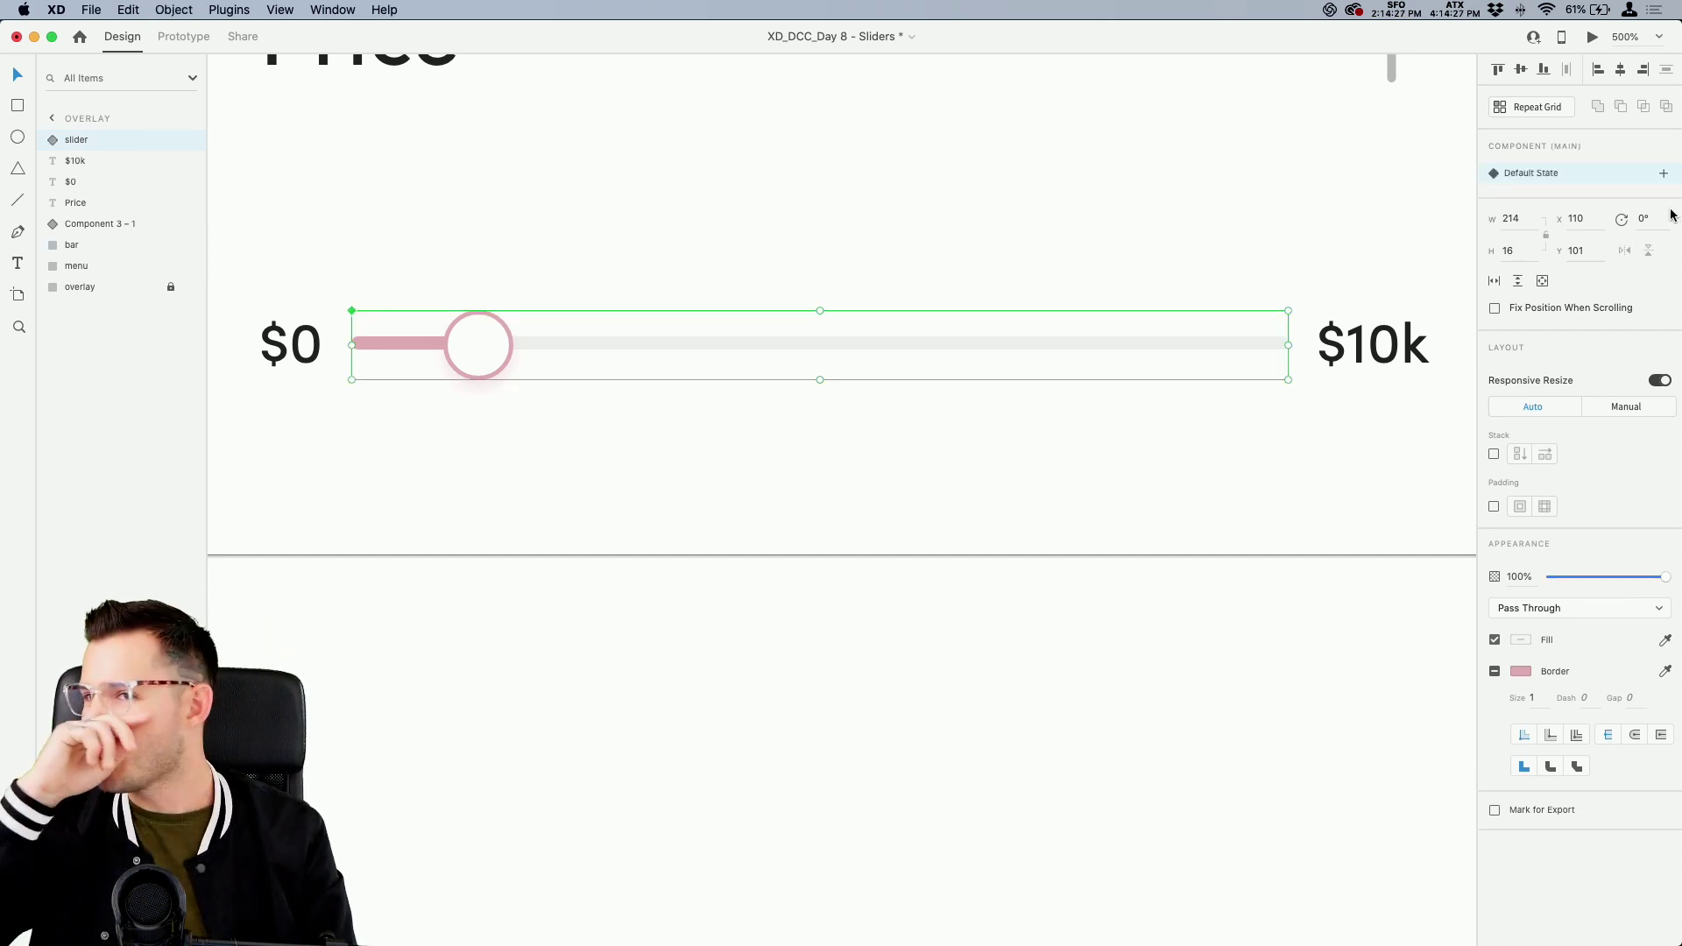
{"action": "double_click", "coordinate": [465, 352]}
{"action": "mouse_move", "coordinate": [479, 363]}
{"action": "left_mouse_down"}
{"action": "mouse_move", "coordinate": [1273, 365]}
{"action": "mouse_move", "coordinate": [470, 365]}
{"action": "left_mouse_up"}
{"action": "left_click", "coordinate": [785, 468]}
Duplicate the "$10k" label and place the copy above the middle of the slider
{"action": "scroll", "coordinate": [785, 468], "scroll_direction": "down", "scroll_amount": 5}
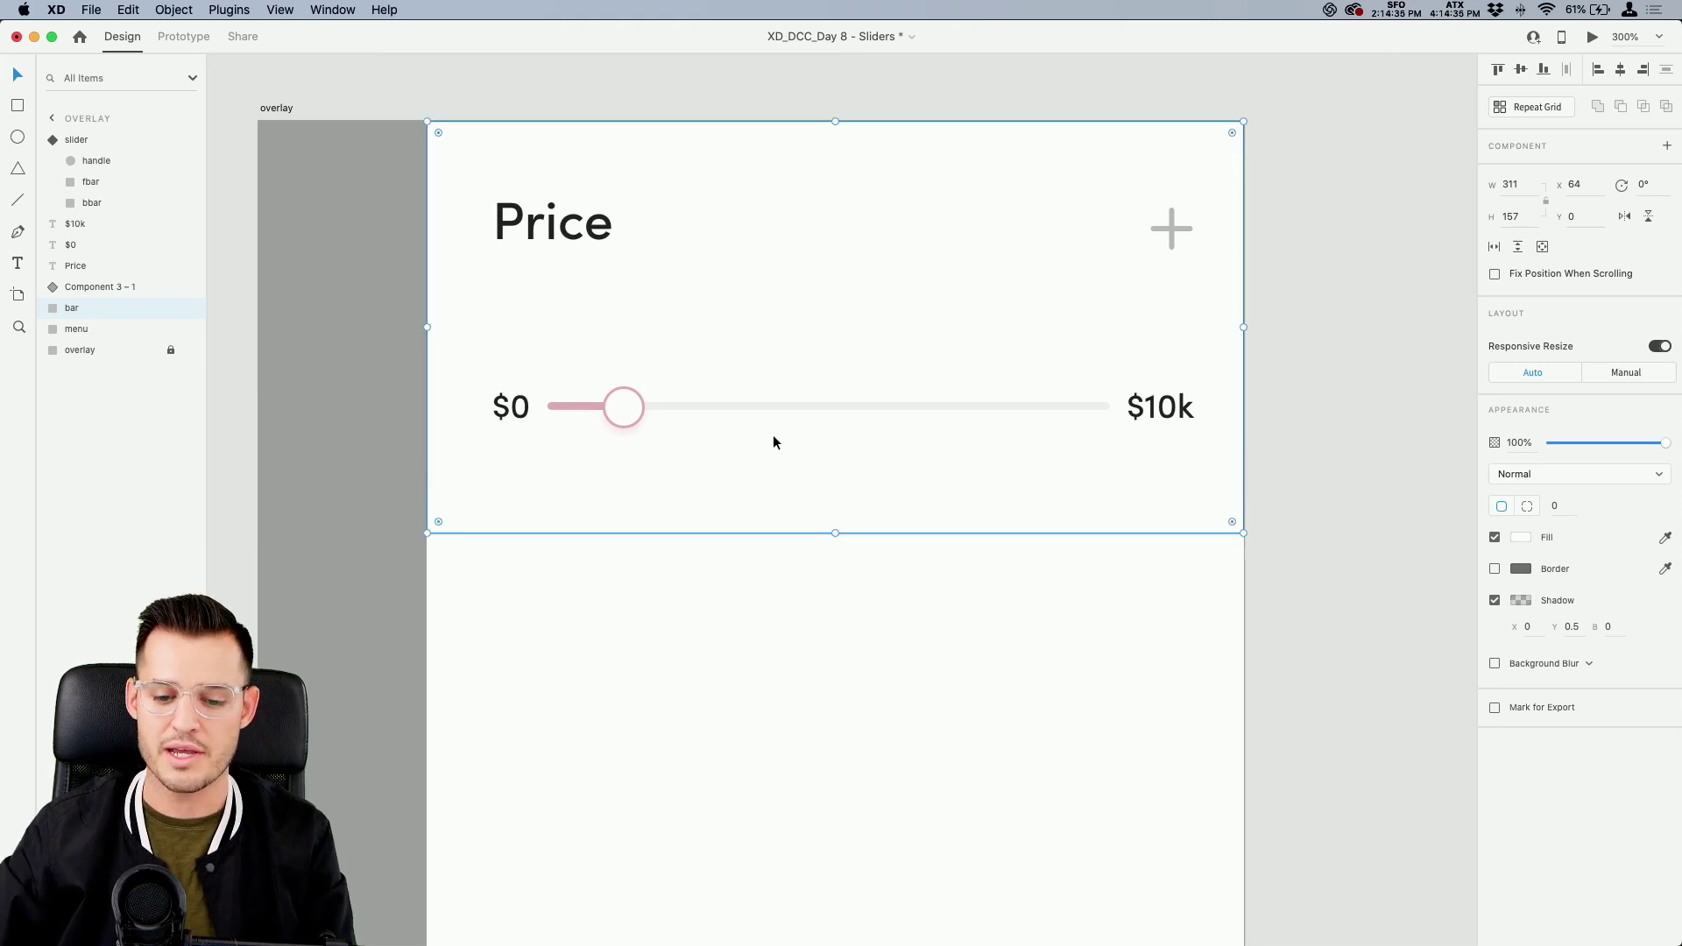
{"action": "left_click", "coordinate": [795, 406]}
{"action": "left_click_drag", "start_coordinate": [1155, 411], "coordinate": [810, 340]}
Change the copied label's text to "$5,000" and enlarge it above the middle of the slider
{"action": "double_click", "coordinate": [838, 355]}
{"action": "left_click", "coordinate": [846, 343]}
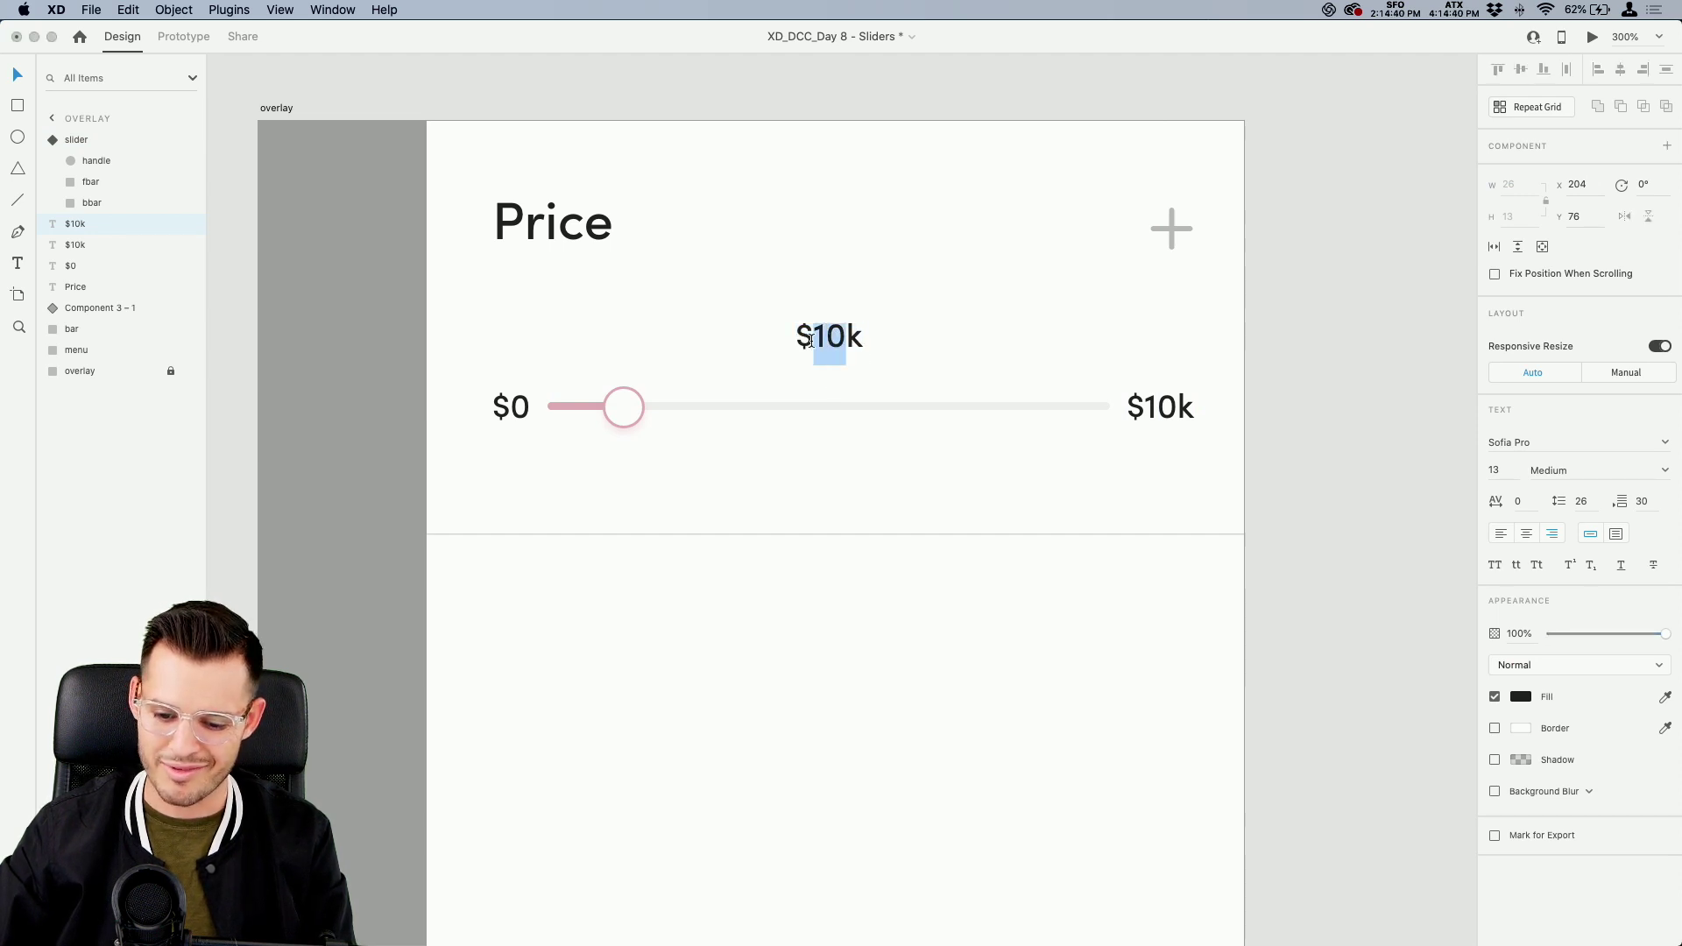
{"action": "type", "text": "5"}
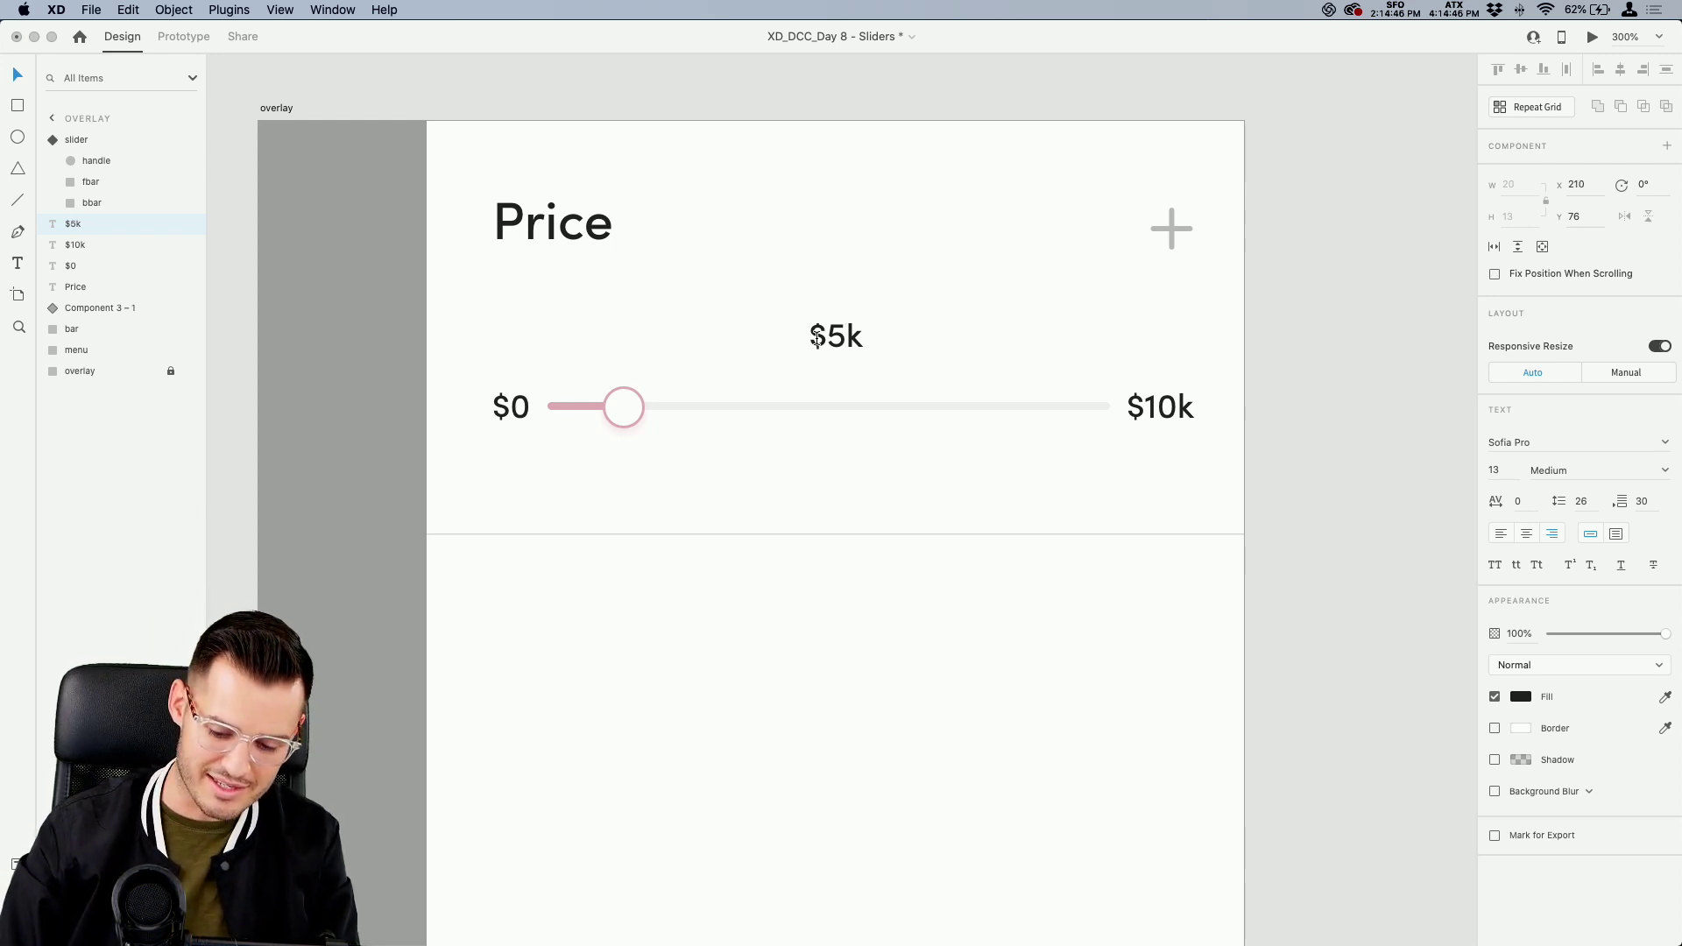
{"action": "type", "text": ",000"}
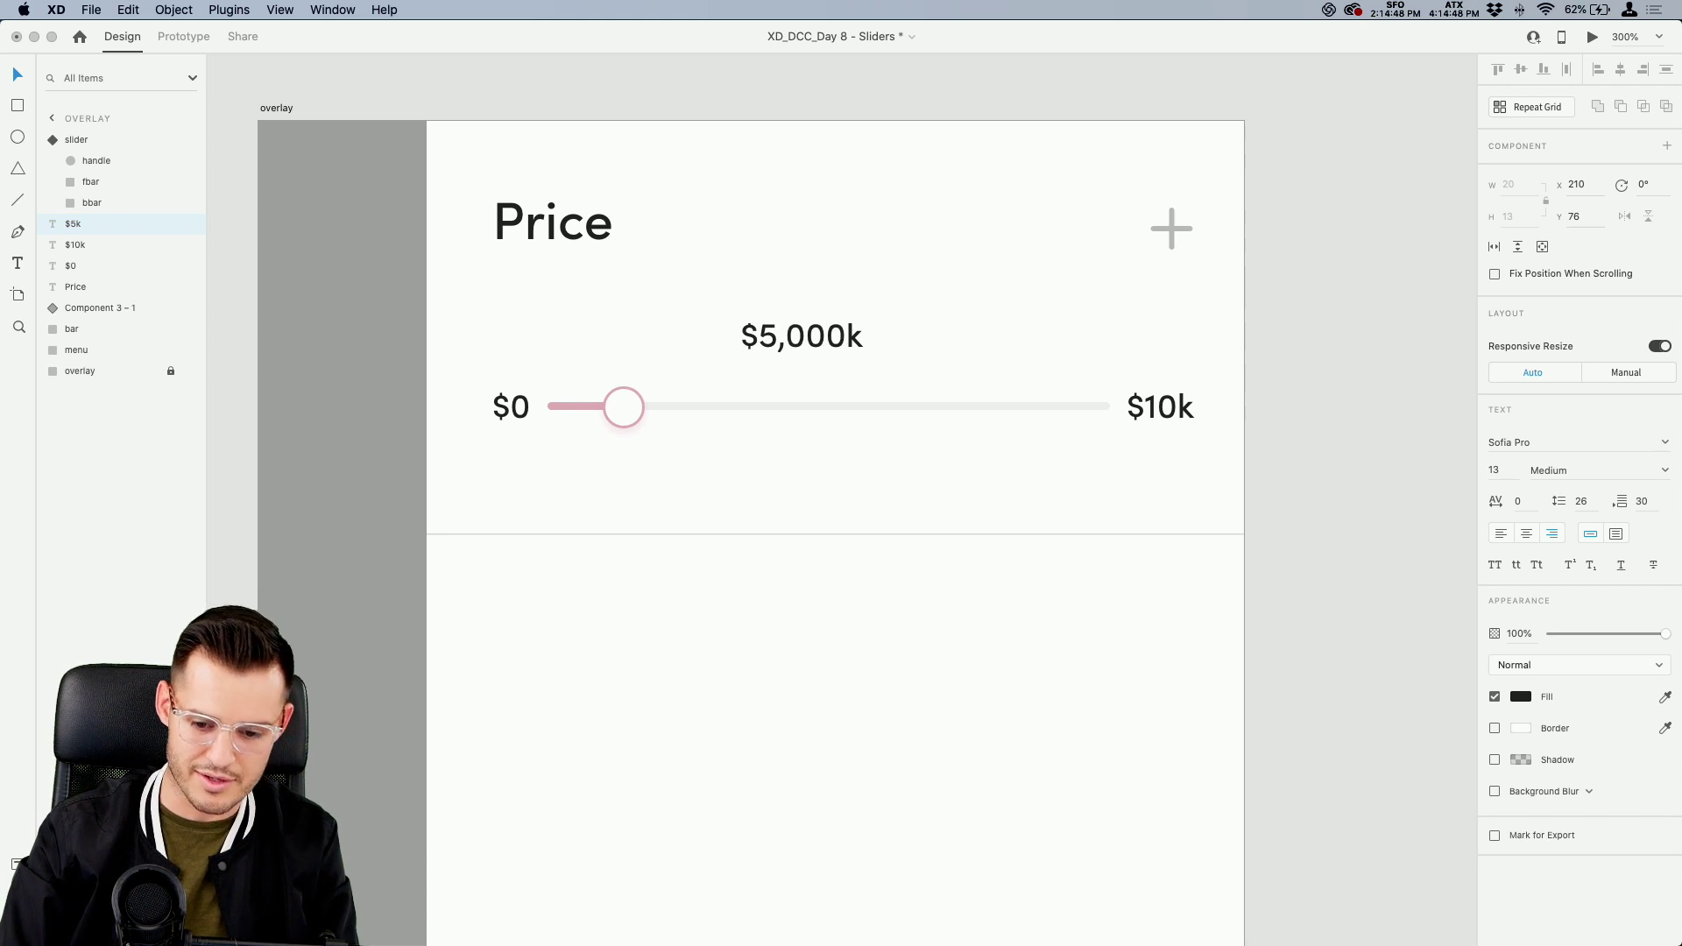
{"action": "key", "text": "Delete"}
{"action": "key", "text": "Escape"}
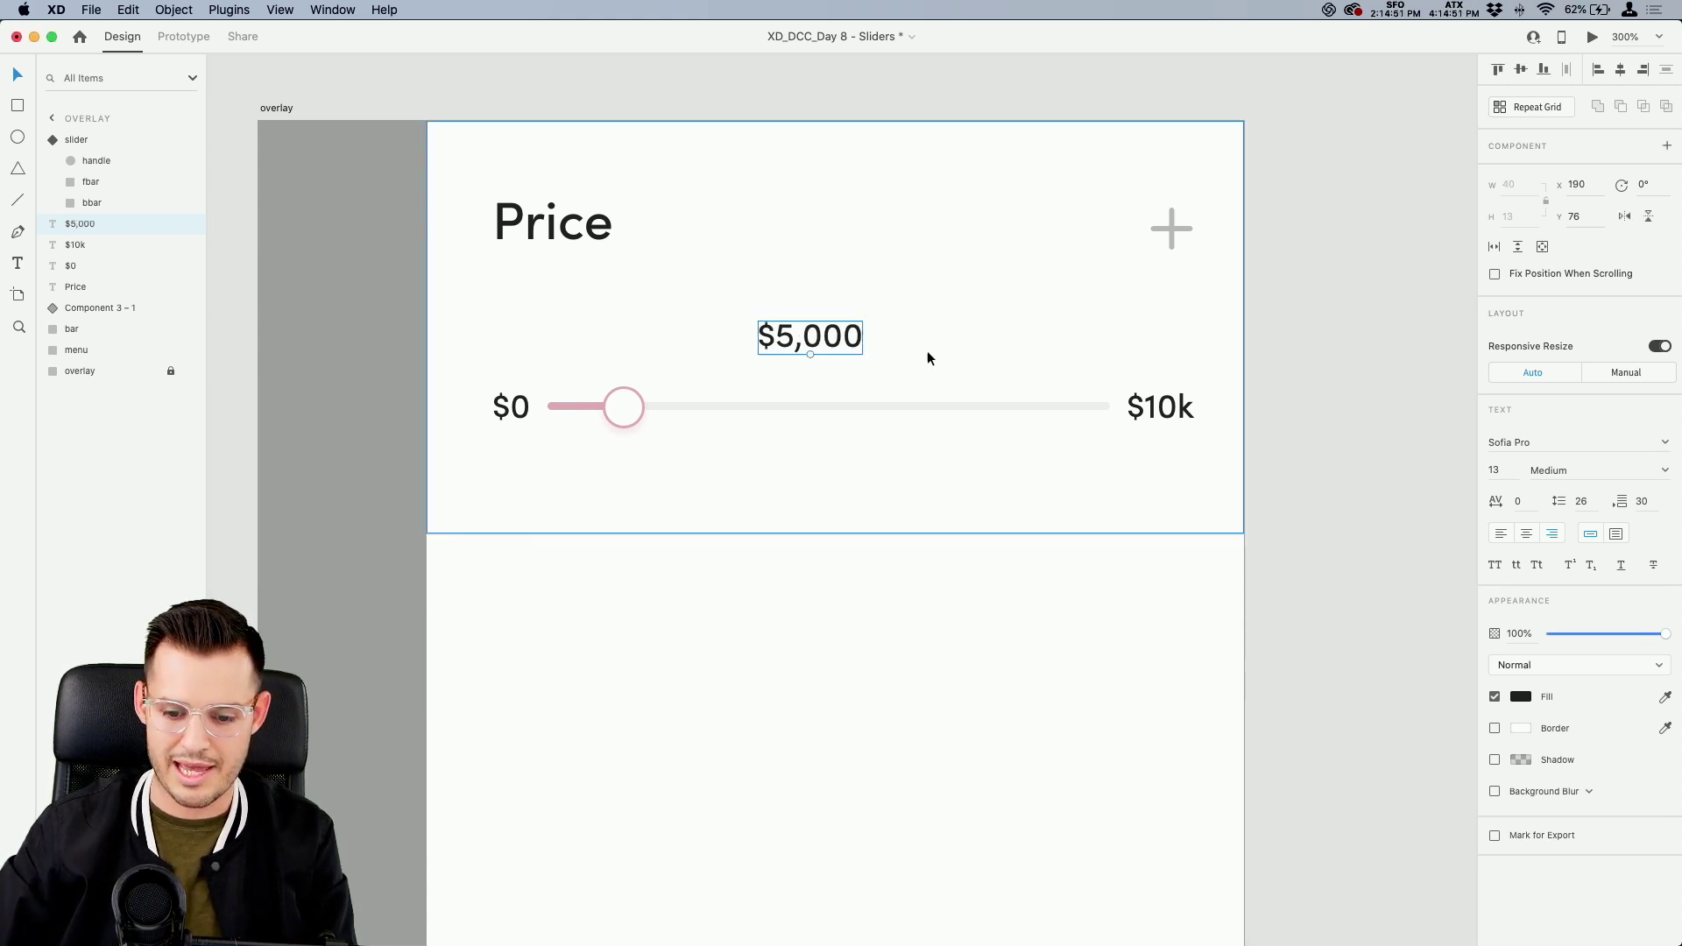
{"action": "left_click_drag", "start_coordinate": [809, 355], "coordinate": [857, 347]}
Inspect the fill colour of the bbar track inside the slider component
{"action": "left_click", "coordinate": [529, 424]}
{"action": "left_click", "coordinate": [1188, 418], "text": "shift"}
{"action": "left_click", "coordinate": [1084, 409]}
{"action": "left_click", "coordinate": [1085, 409]}
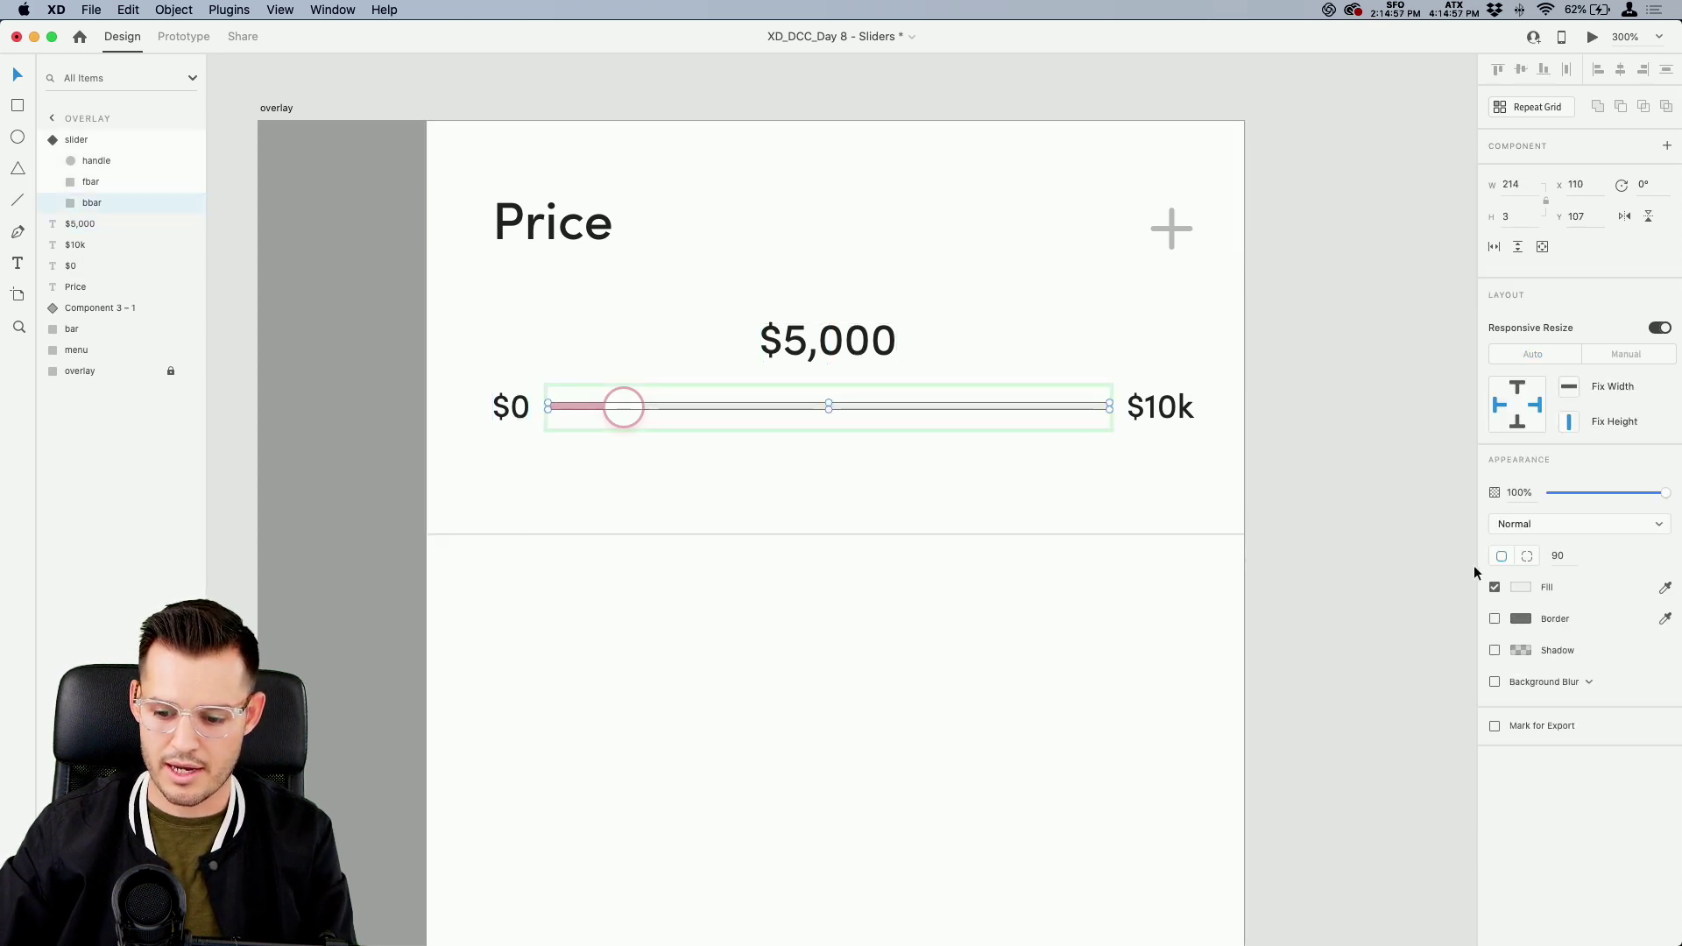
{"action": "left_click", "coordinate": [1525, 591]}
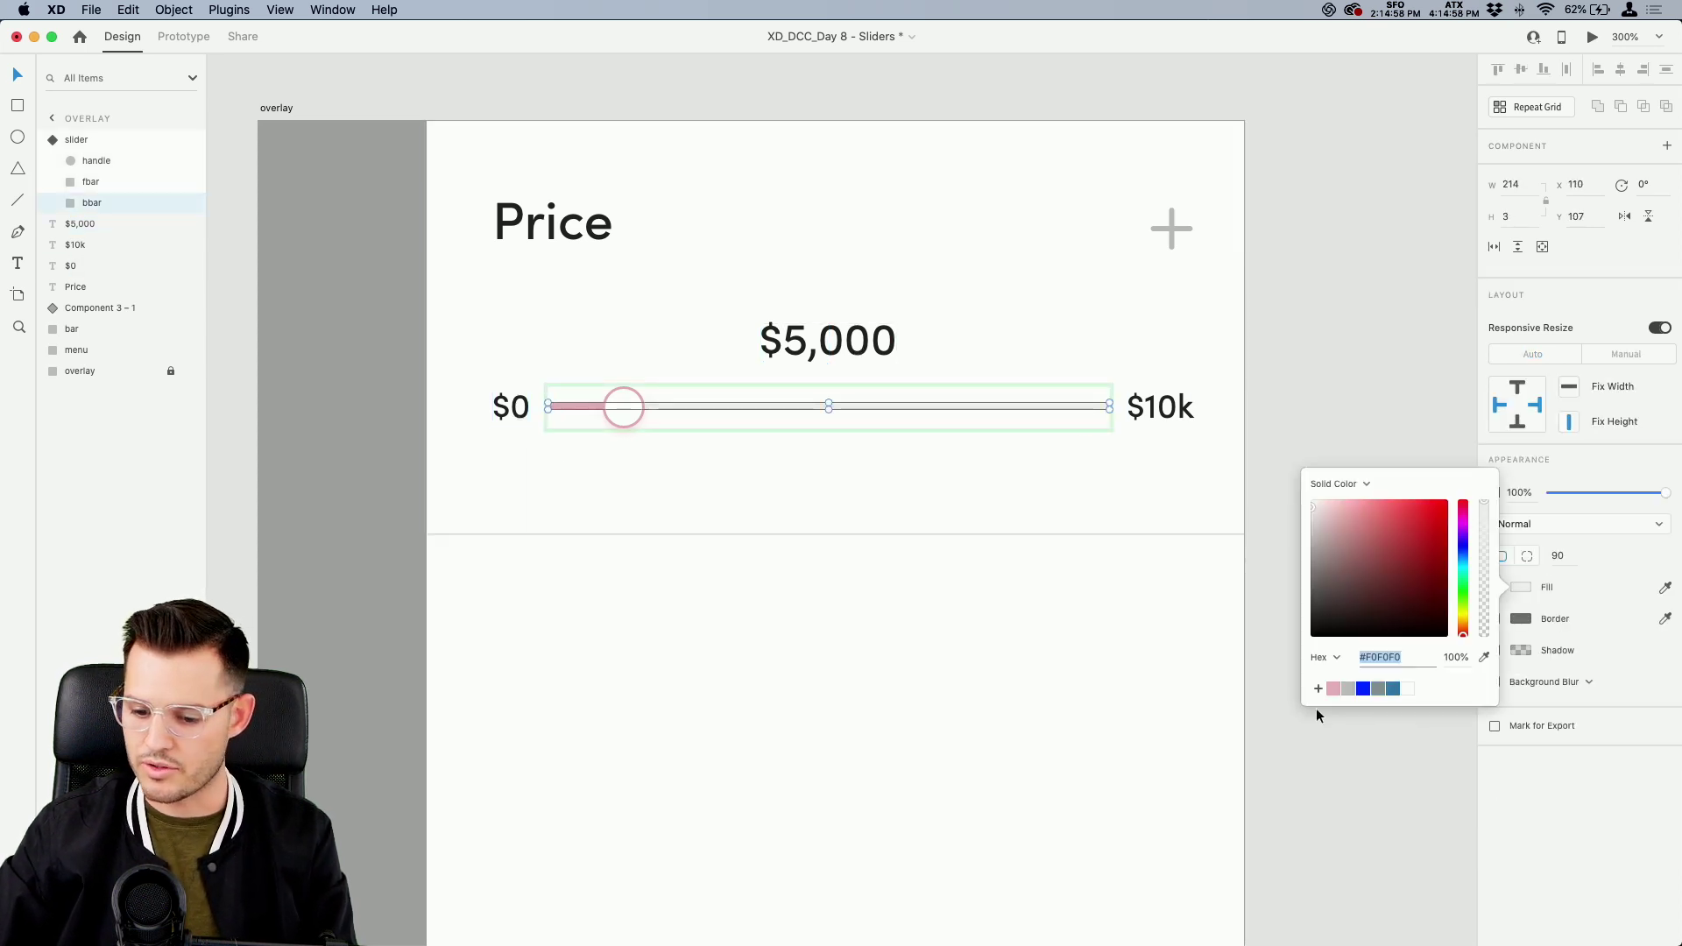
Recolour the "$0" and "$10k" labels beside the slider from black to mid grey
{"action": "left_click", "coordinate": [1180, 408]}
{"action": "left_click", "coordinate": [512, 407], "text": "shift"}
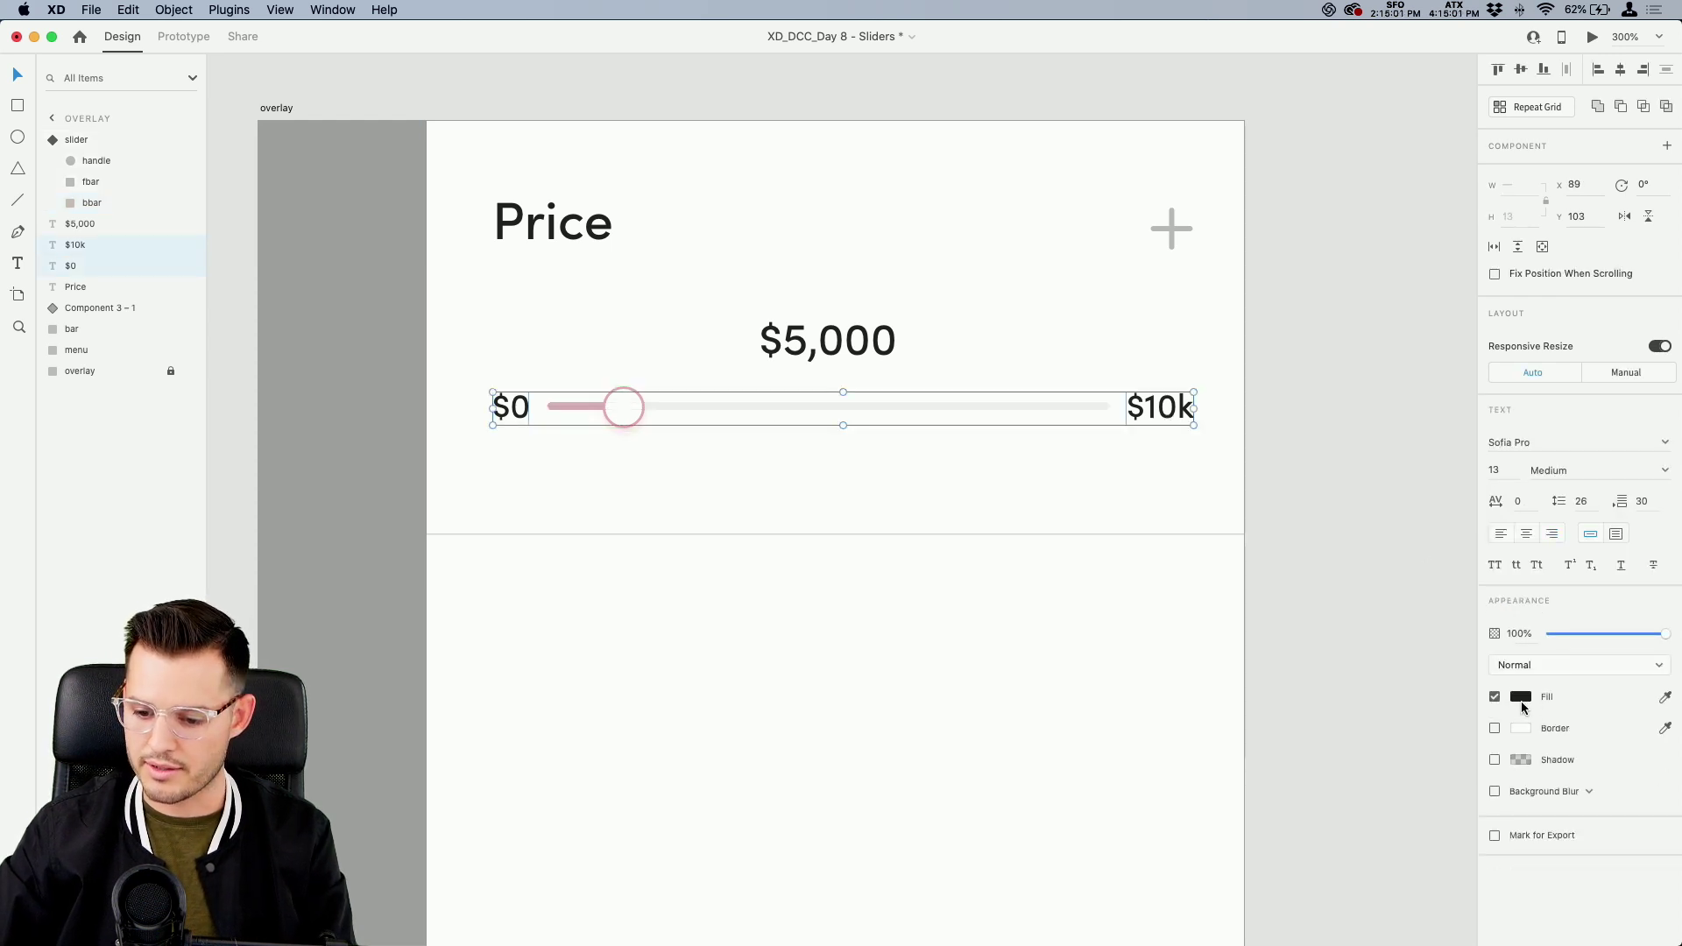
{"action": "left_click", "coordinate": [1521, 696]}
{"action": "left_click", "coordinate": [1333, 787]}
{"action": "left_click_drag", "start_coordinate": [1328, 675], "coordinate": [1285, 624]}
{"action": "left_click", "coordinate": [1342, 396]}
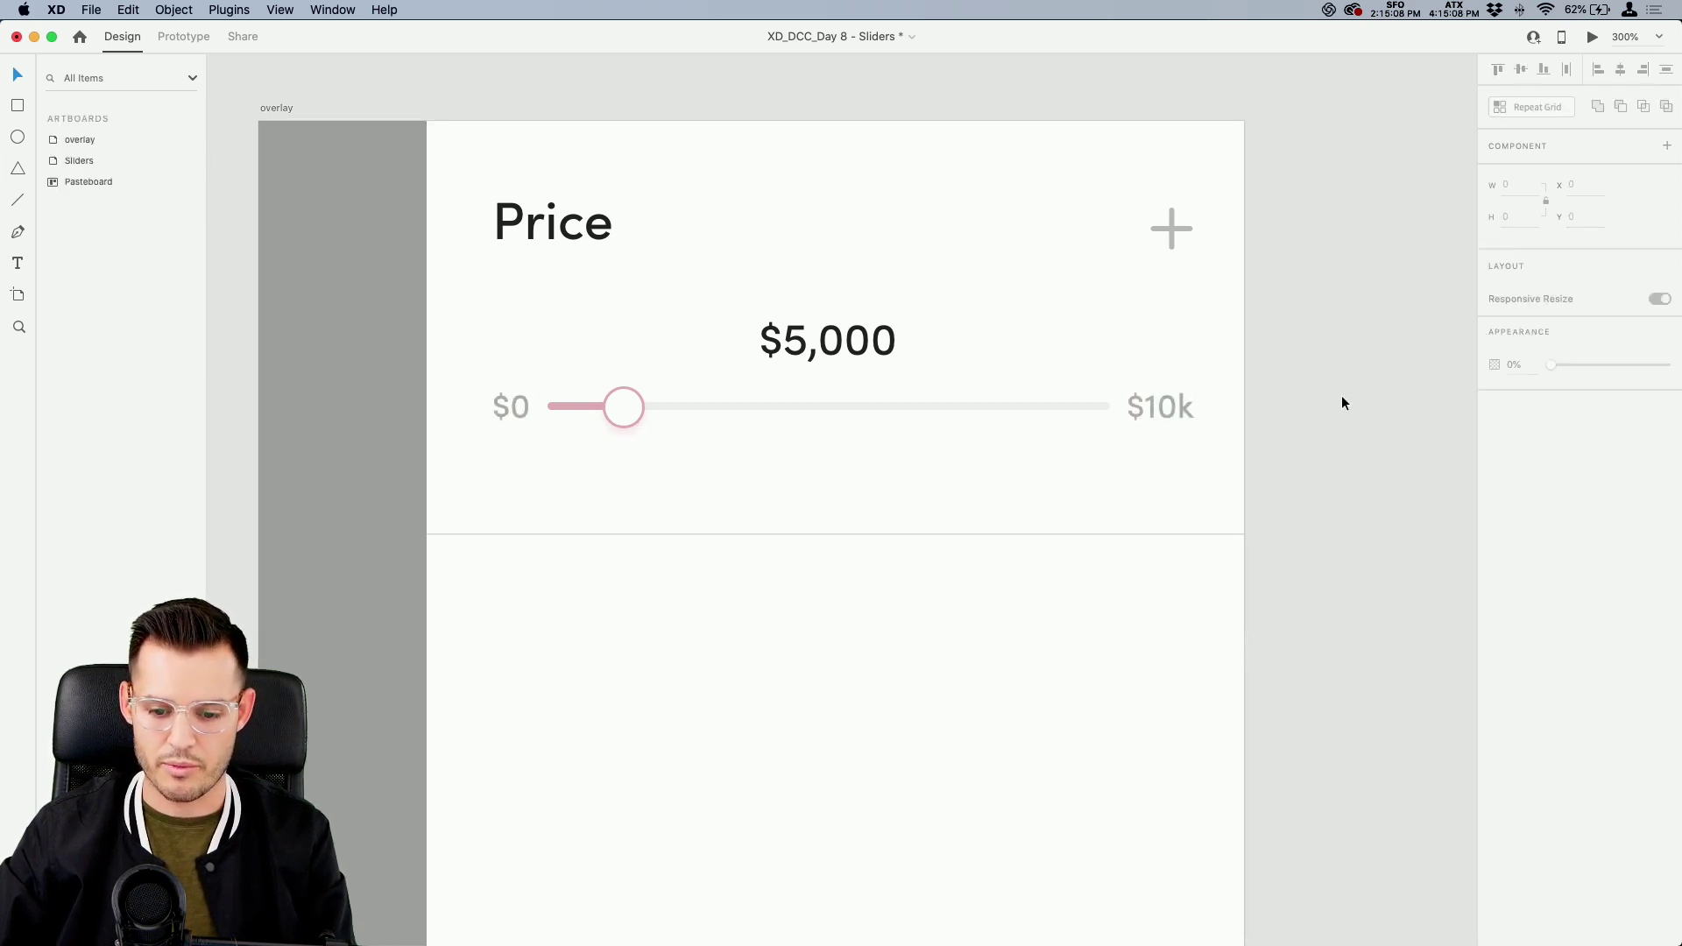
Move the "$5,000" label up to Y 71 and the slider with its "$0" and "$10k" labels down to Y 109
{"action": "left_click", "coordinate": [828, 341]}
{"action": "left_click_drag", "start_coordinate": [828, 342], "coordinate": [828, 327]}
{"action": "key", "text": "Tab"}
{"action": "key", "text": "Tab"}
{"action": "left_click", "coordinate": [1086, 412], "text": "shift"}
{"action": "left_click", "coordinate": [1157, 409], "text": "shift"}
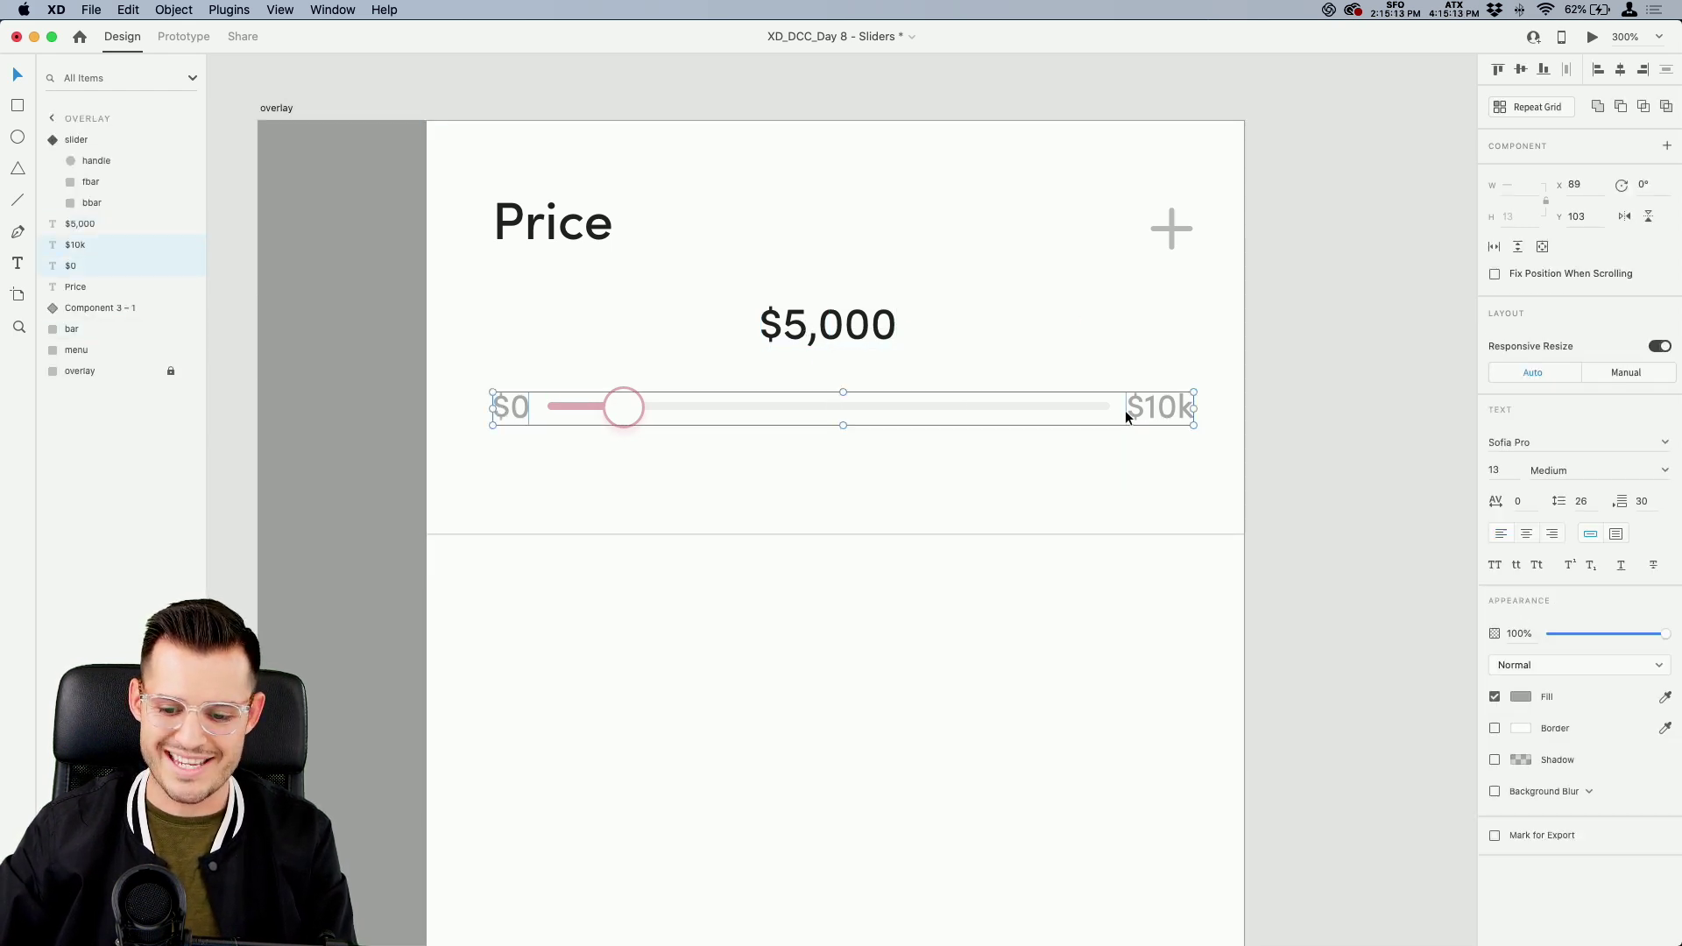
{"action": "left_click_drag", "start_coordinate": [971, 413], "coordinate": [970, 430]}
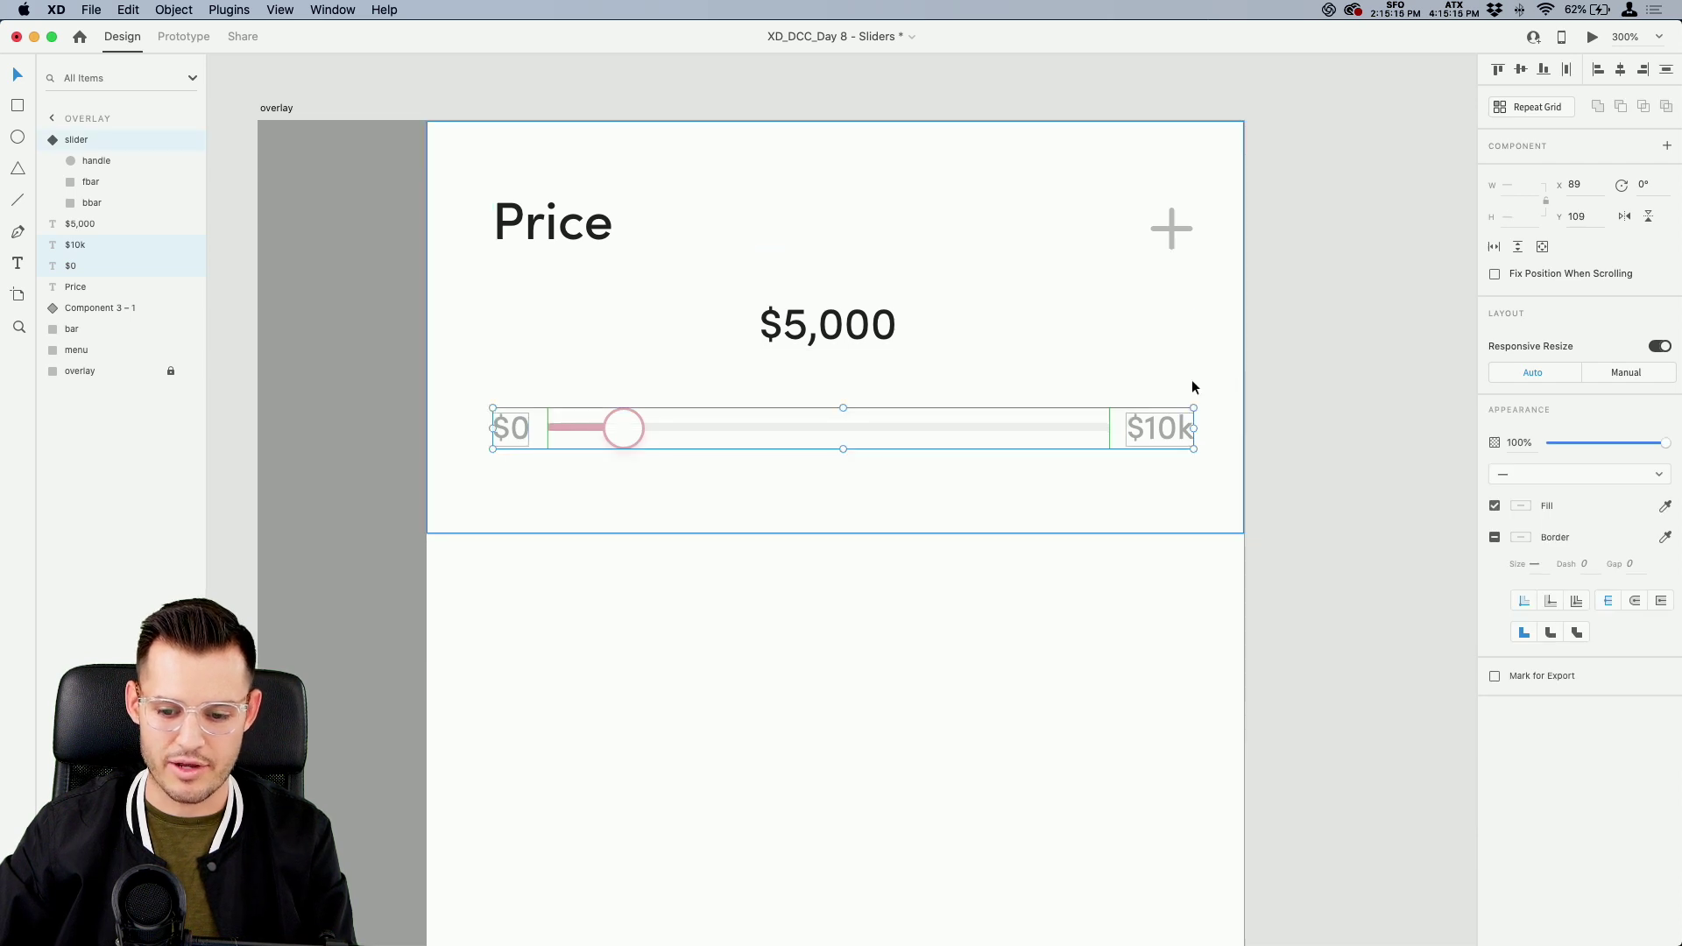
{"action": "left_click", "coordinate": [1259, 371]}
{"action": "left_click", "coordinate": [841, 342]}
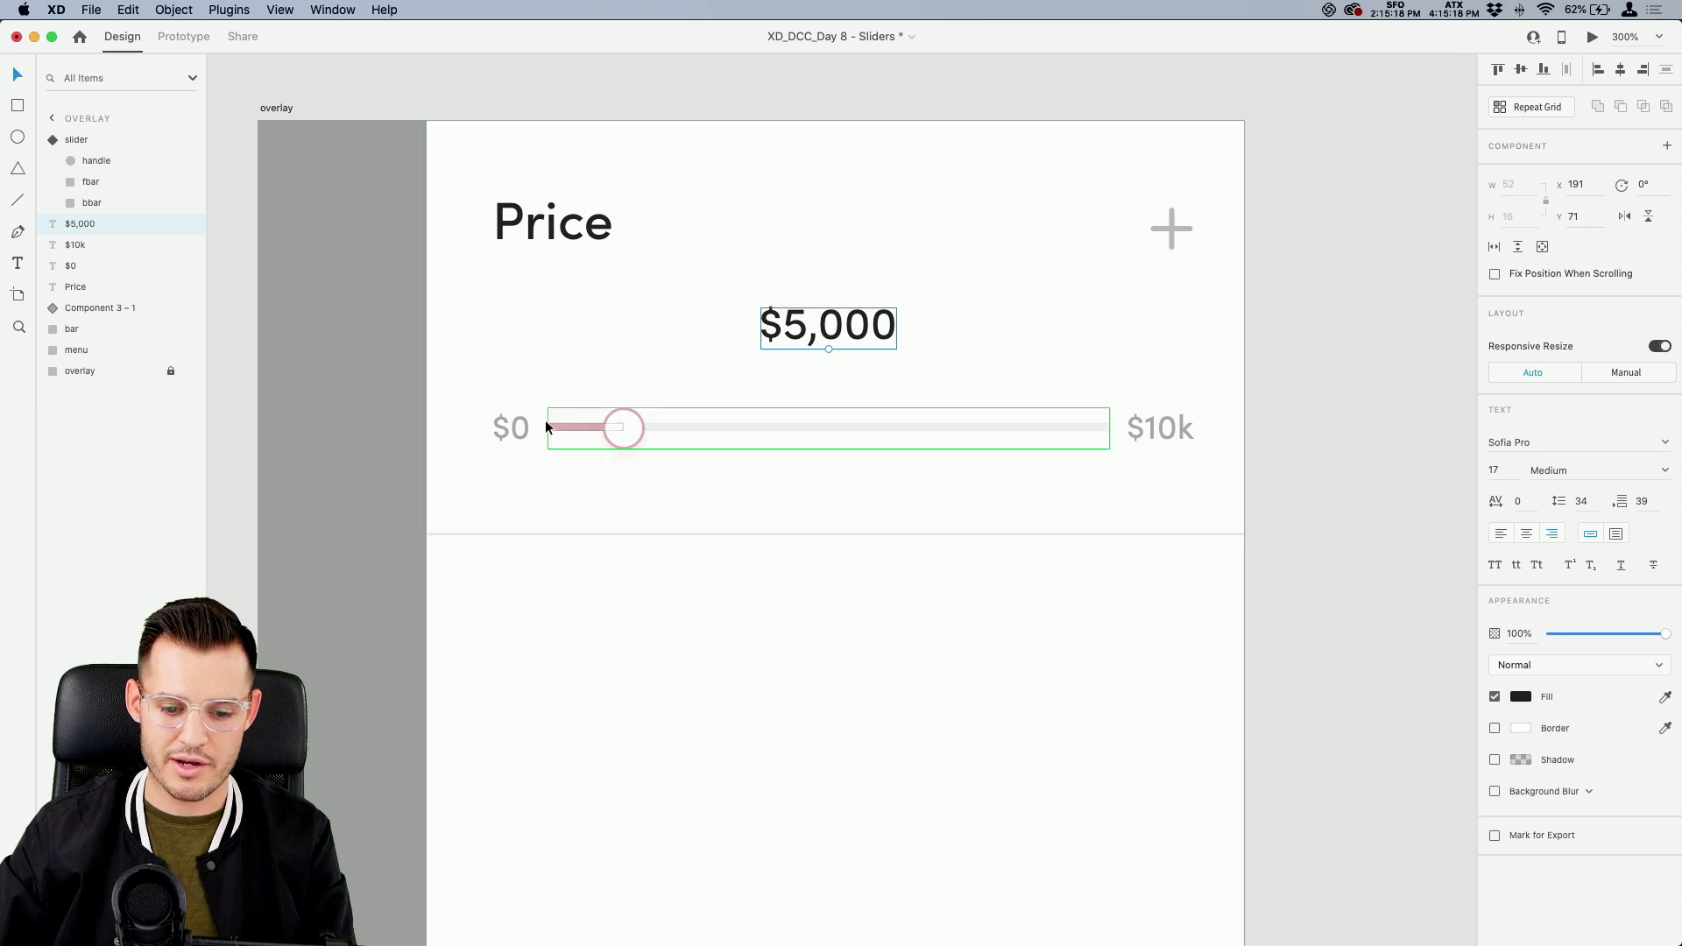
{"action": "left_click", "coordinate": [1174, 230]}
{"action": "left_click", "coordinate": [553, 225], "text": "shift"}
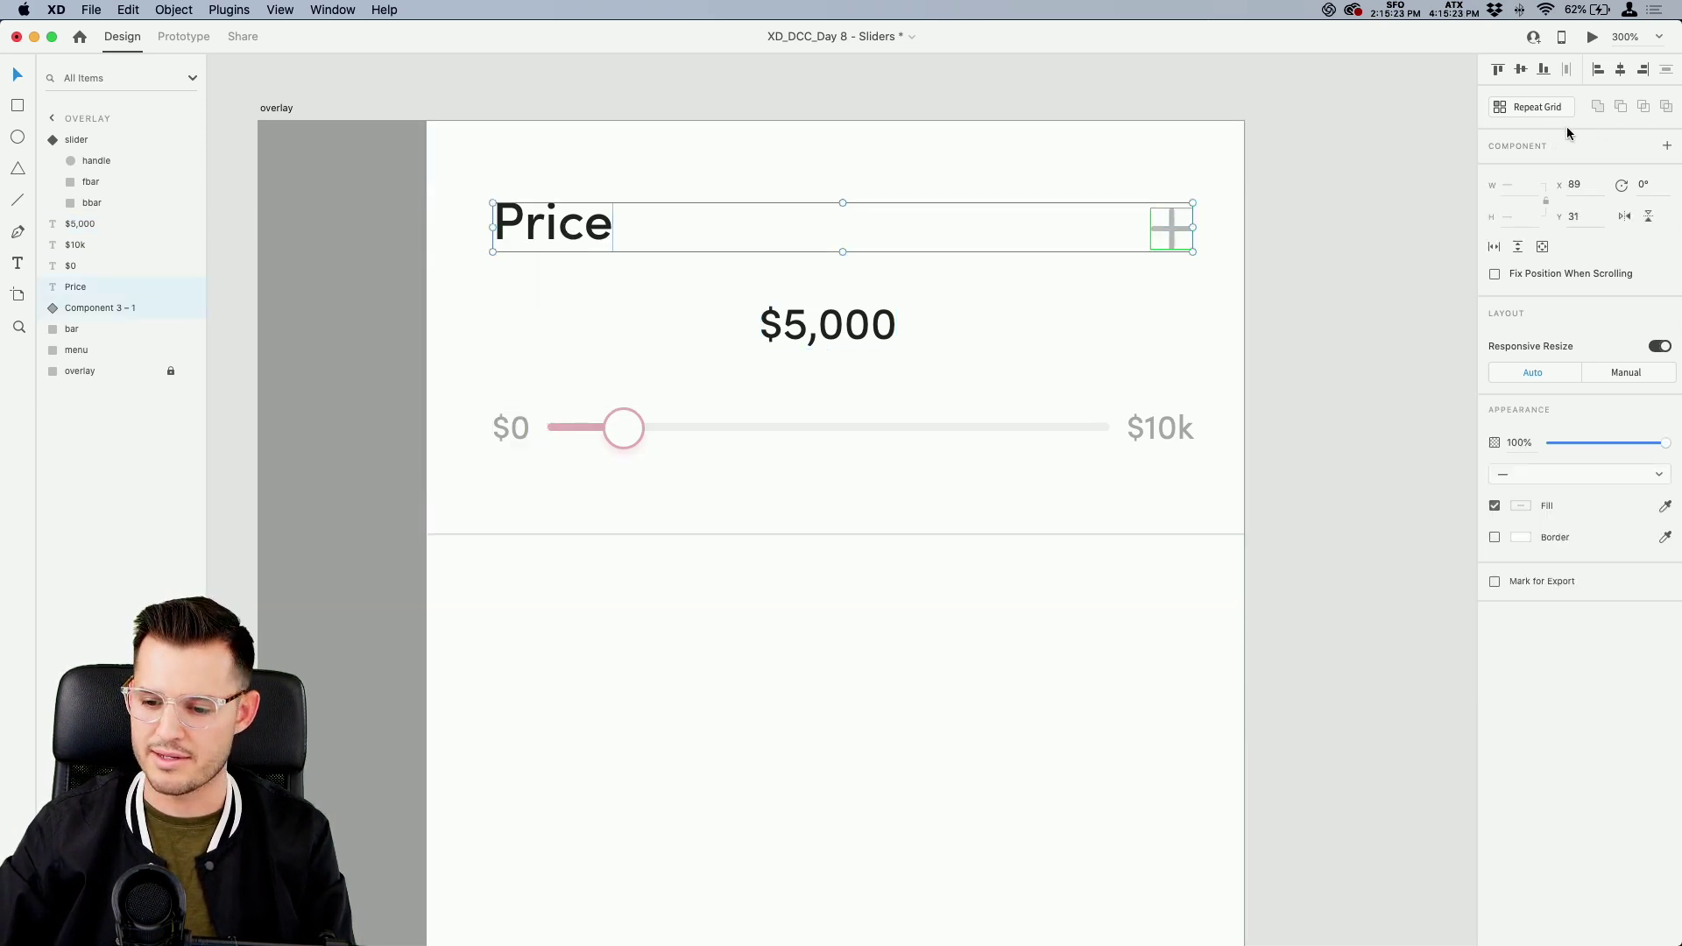
{"action": "left_click", "coordinate": [1321, 282]}
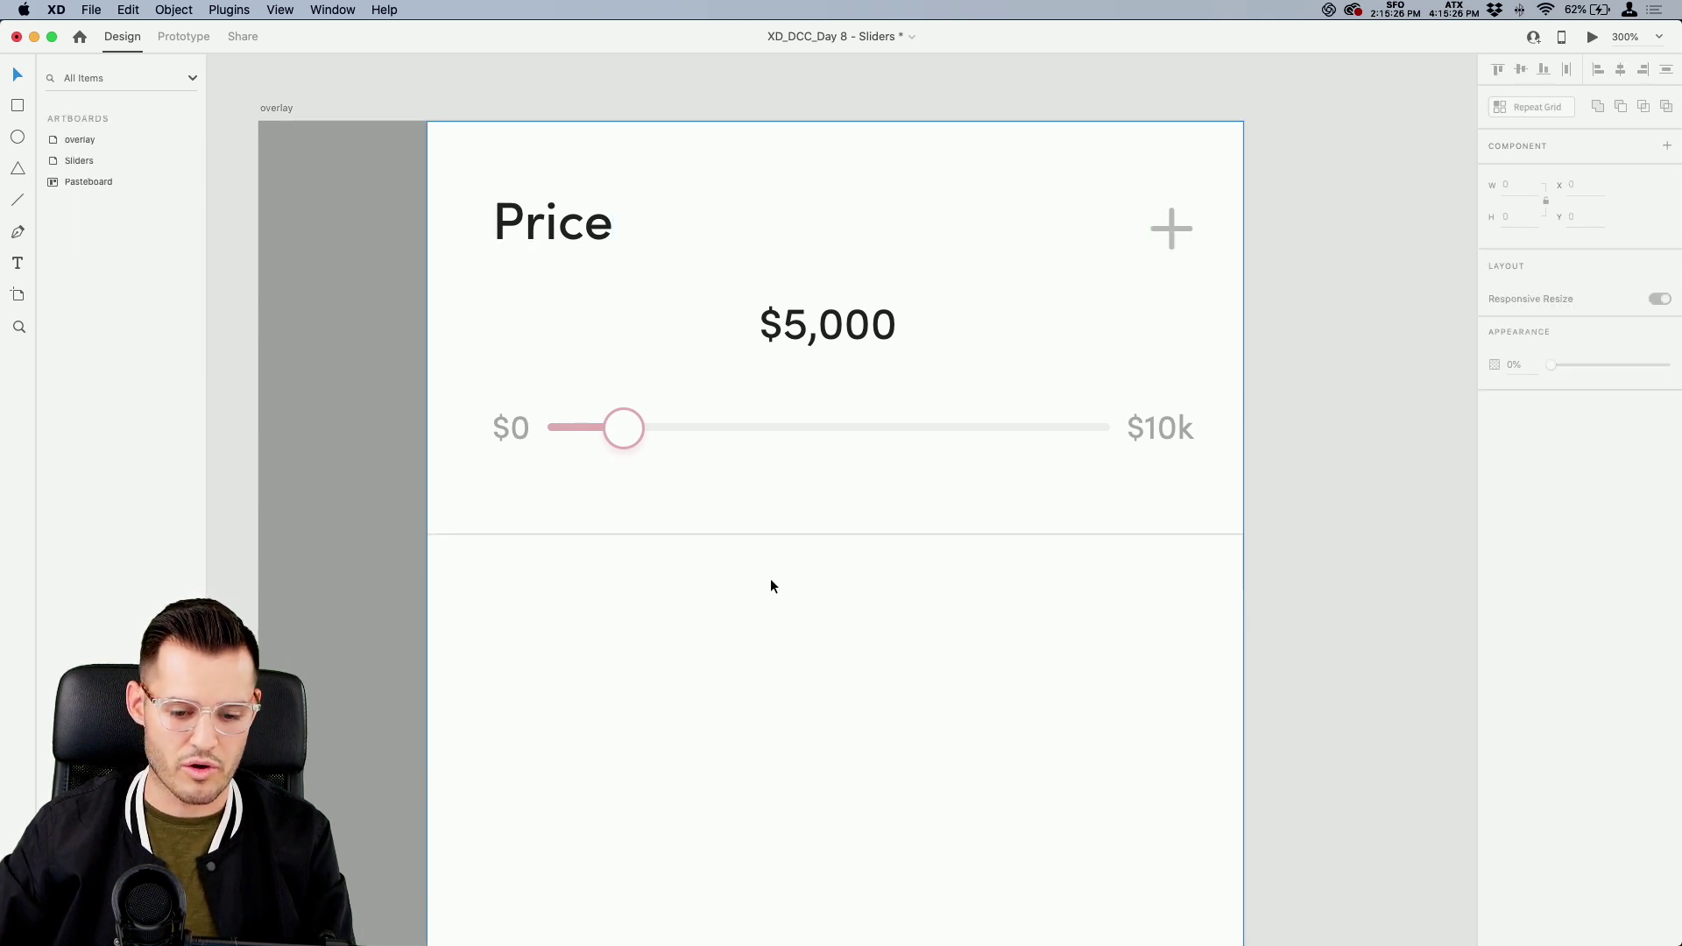
Group the layers from the slider down to bar, including the labels and plus icon, and name the group "tab"
{"action": "left_click", "coordinate": [741, 522]}
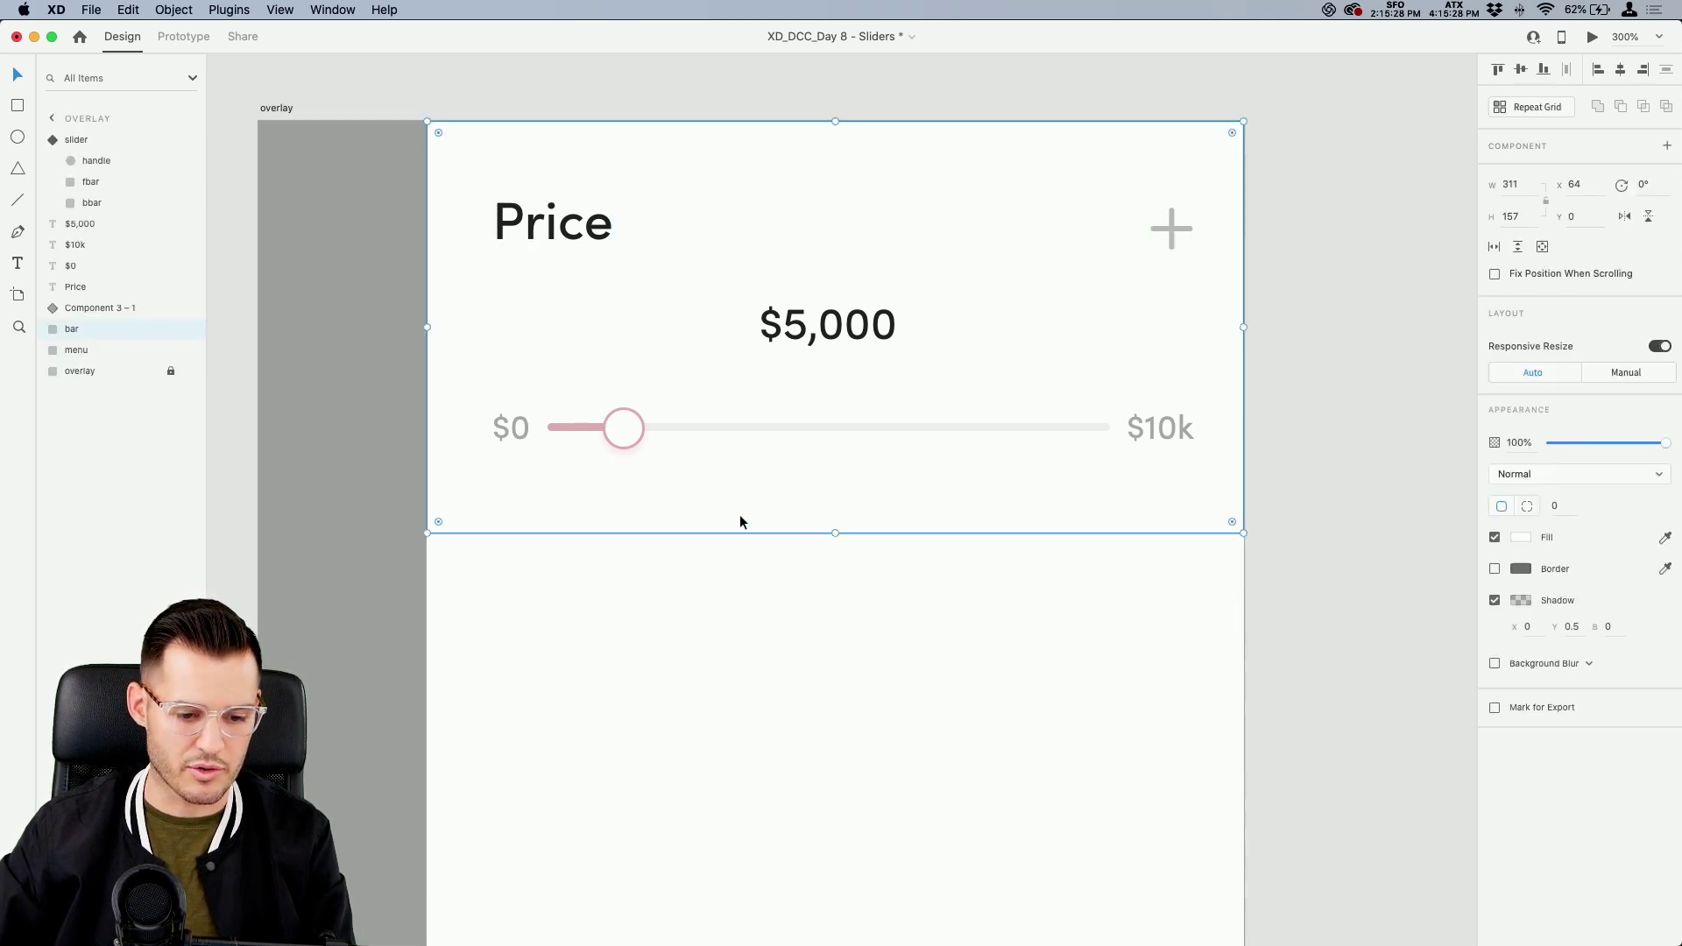
{"action": "left_click", "coordinate": [91, 309]}
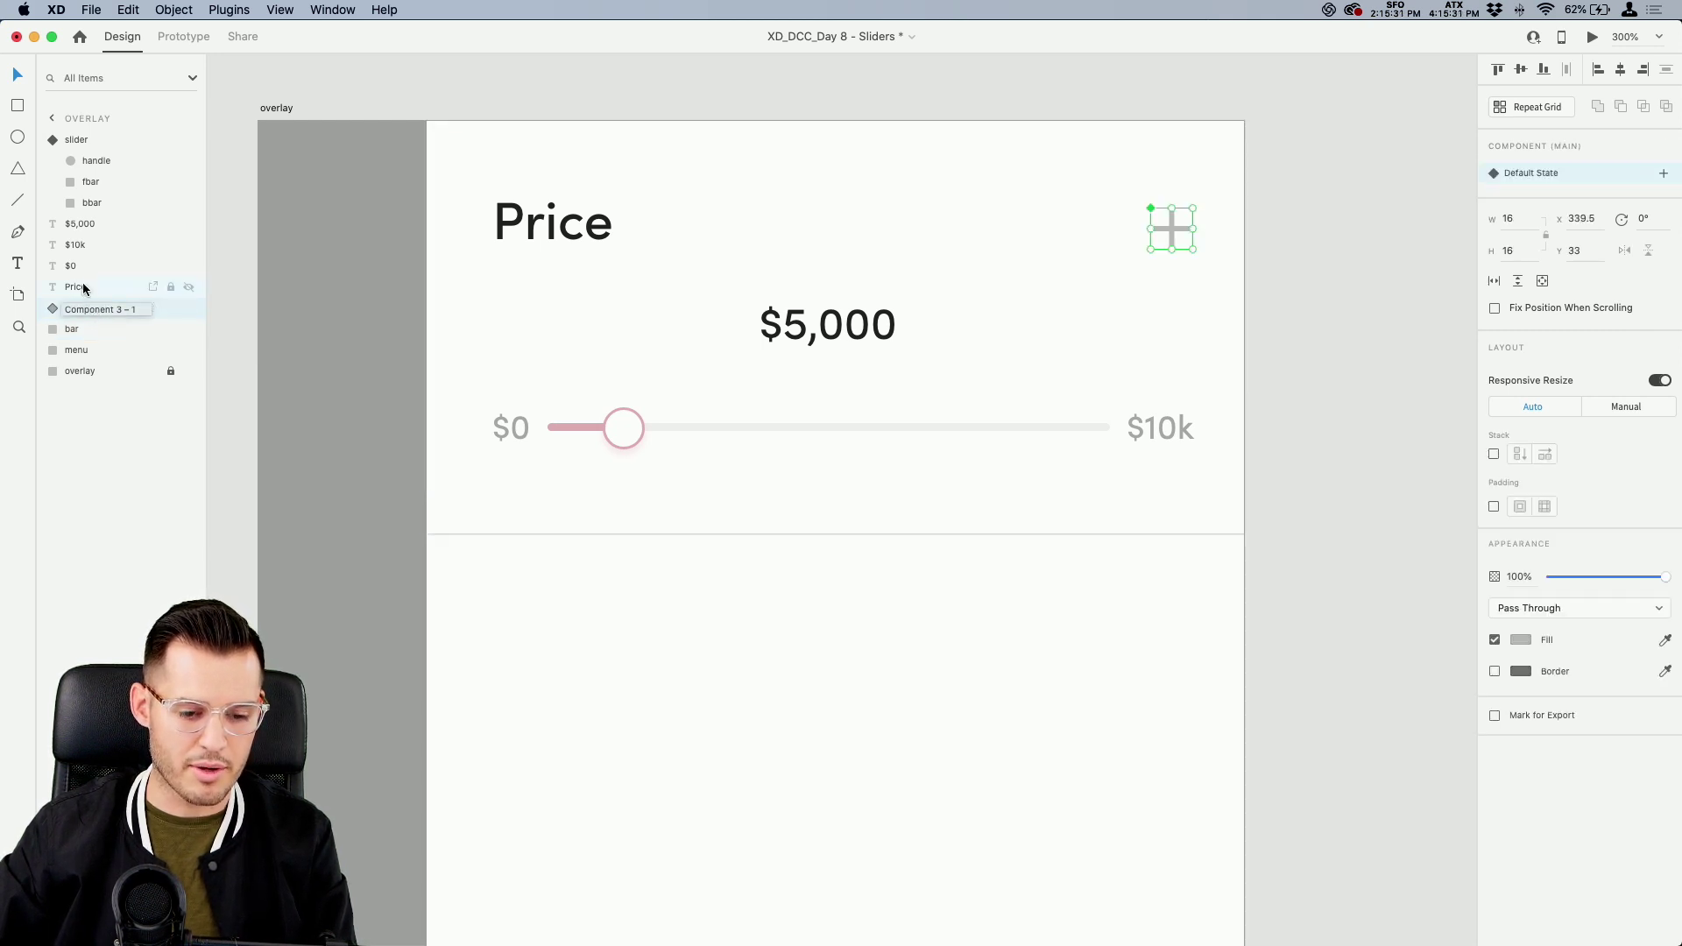
{"action": "left_click", "coordinate": [52, 142]}
{"action": "left_click", "coordinate": [54, 144]}
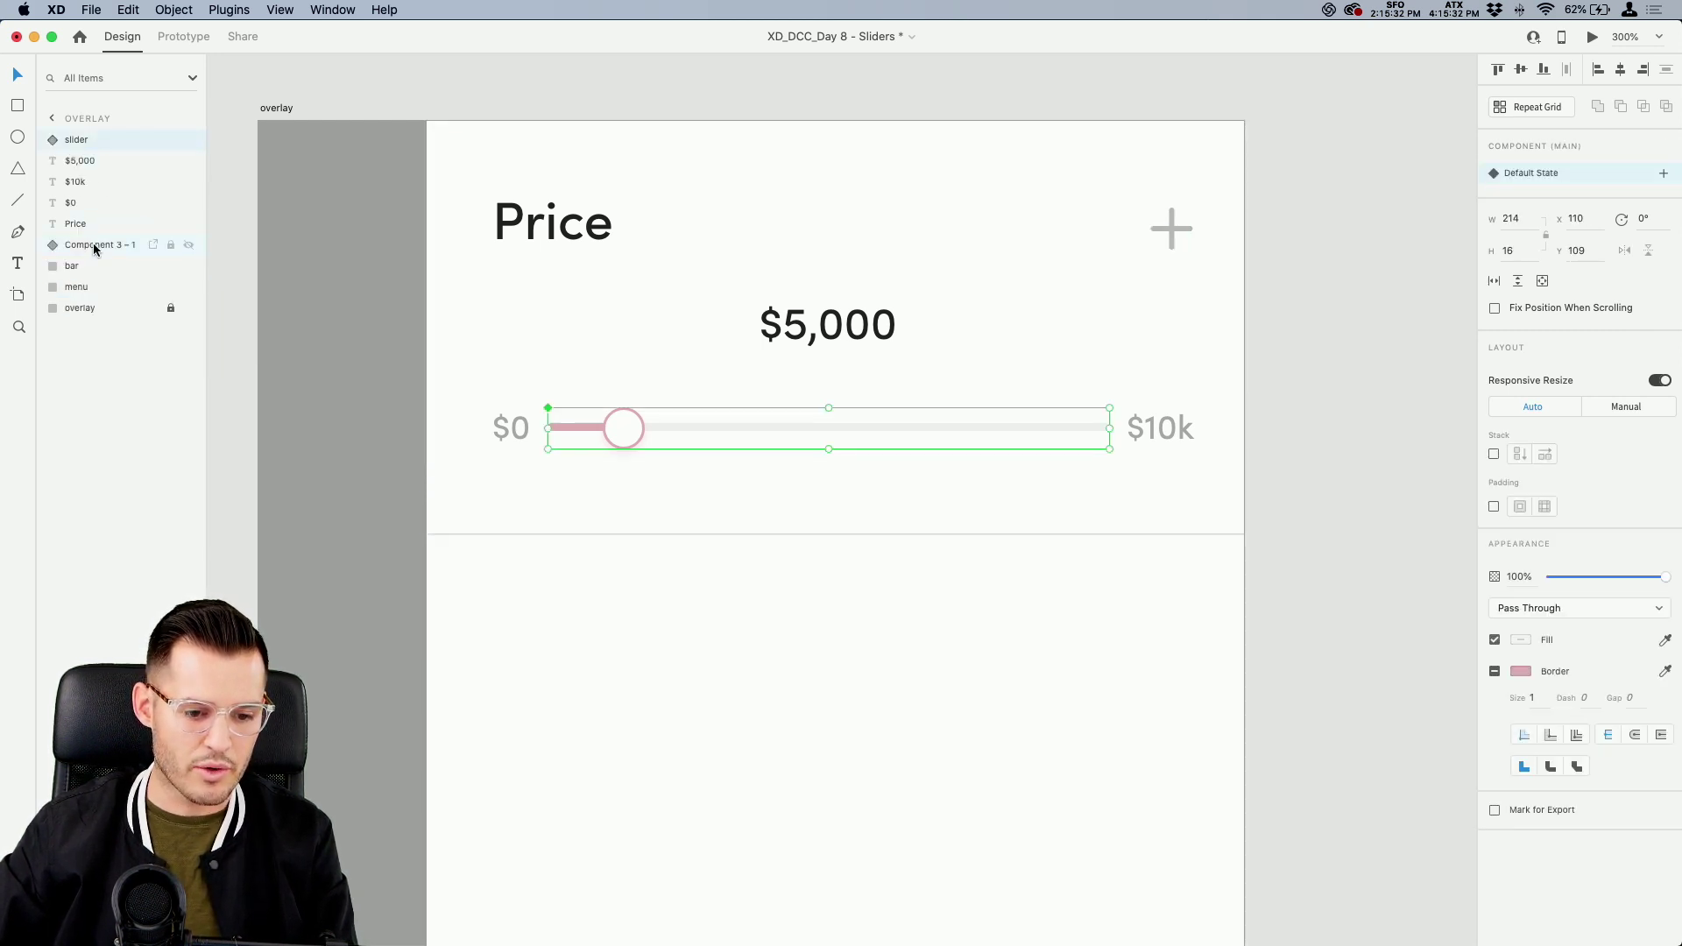
{"action": "left_click", "coordinate": [87, 265]}
{"action": "left_click", "coordinate": [95, 144], "text": "shift"}
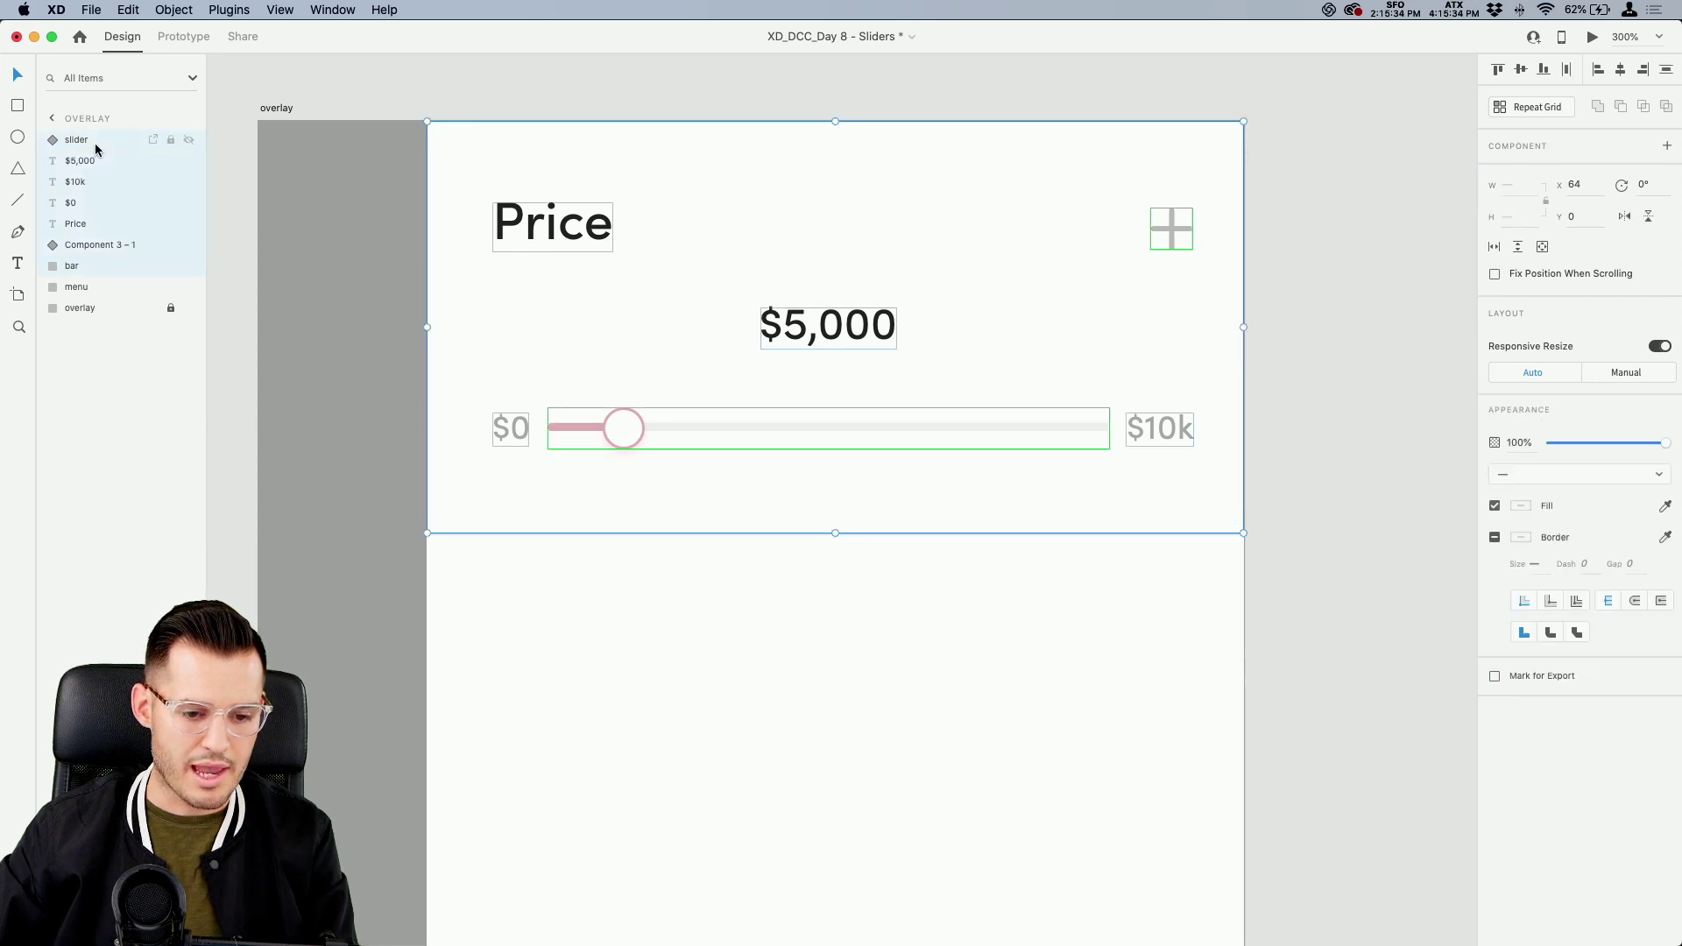
{"action": "key", "text": "super+g"}
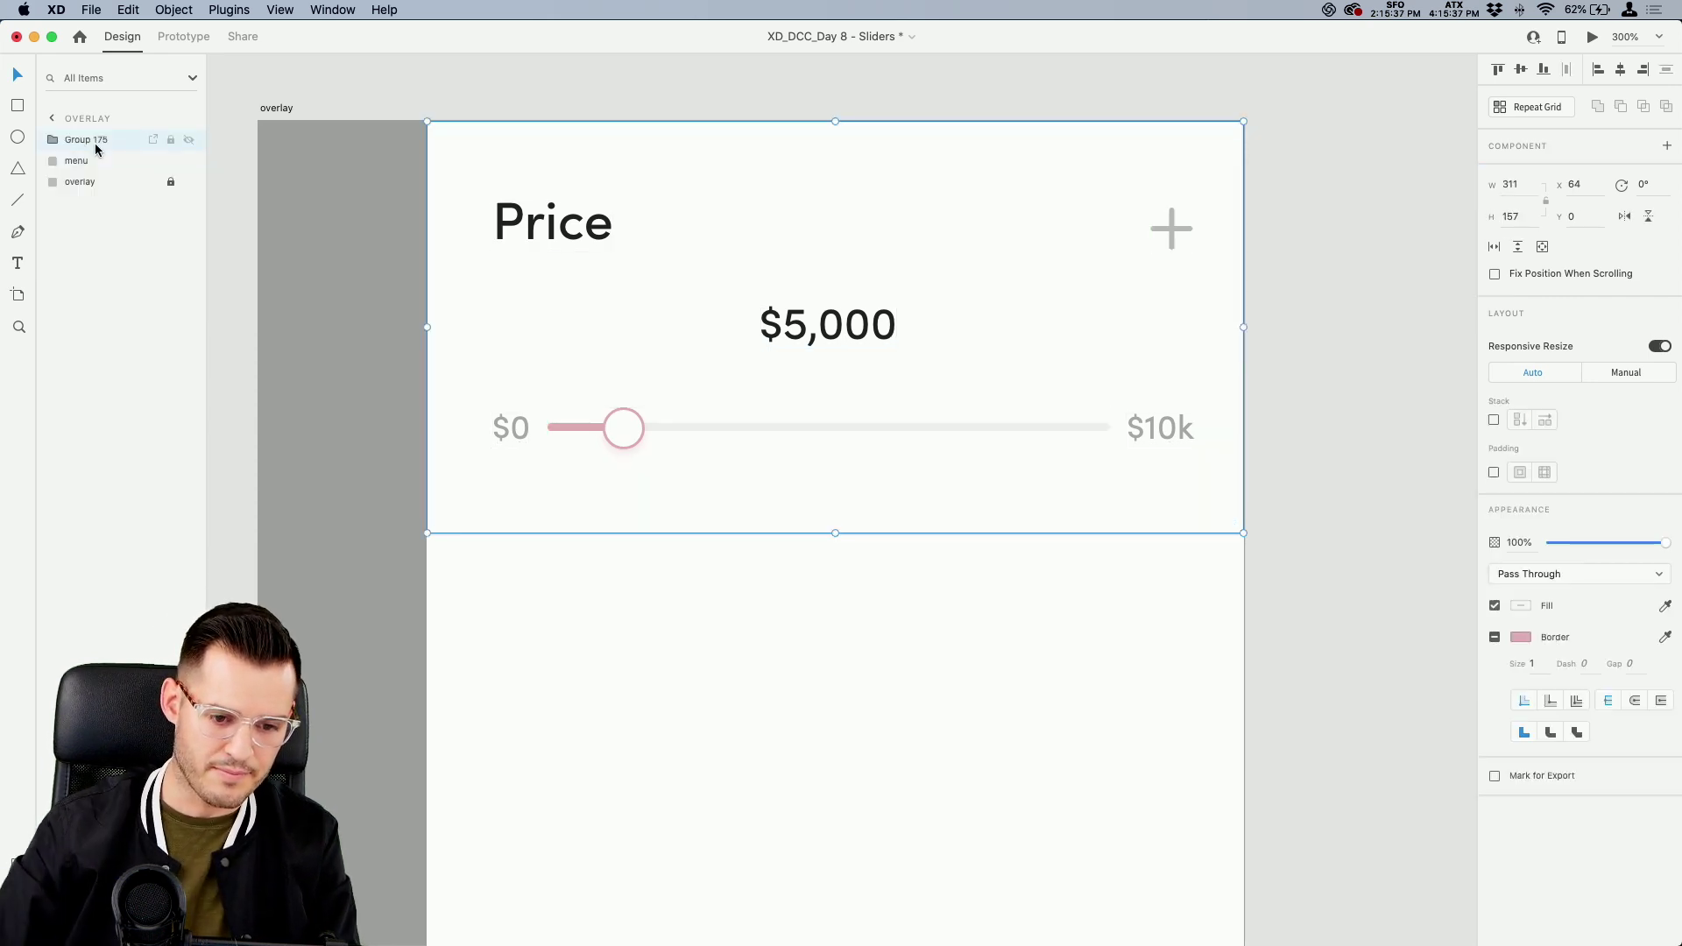
{"action": "double_click", "coordinate": [98, 140]}
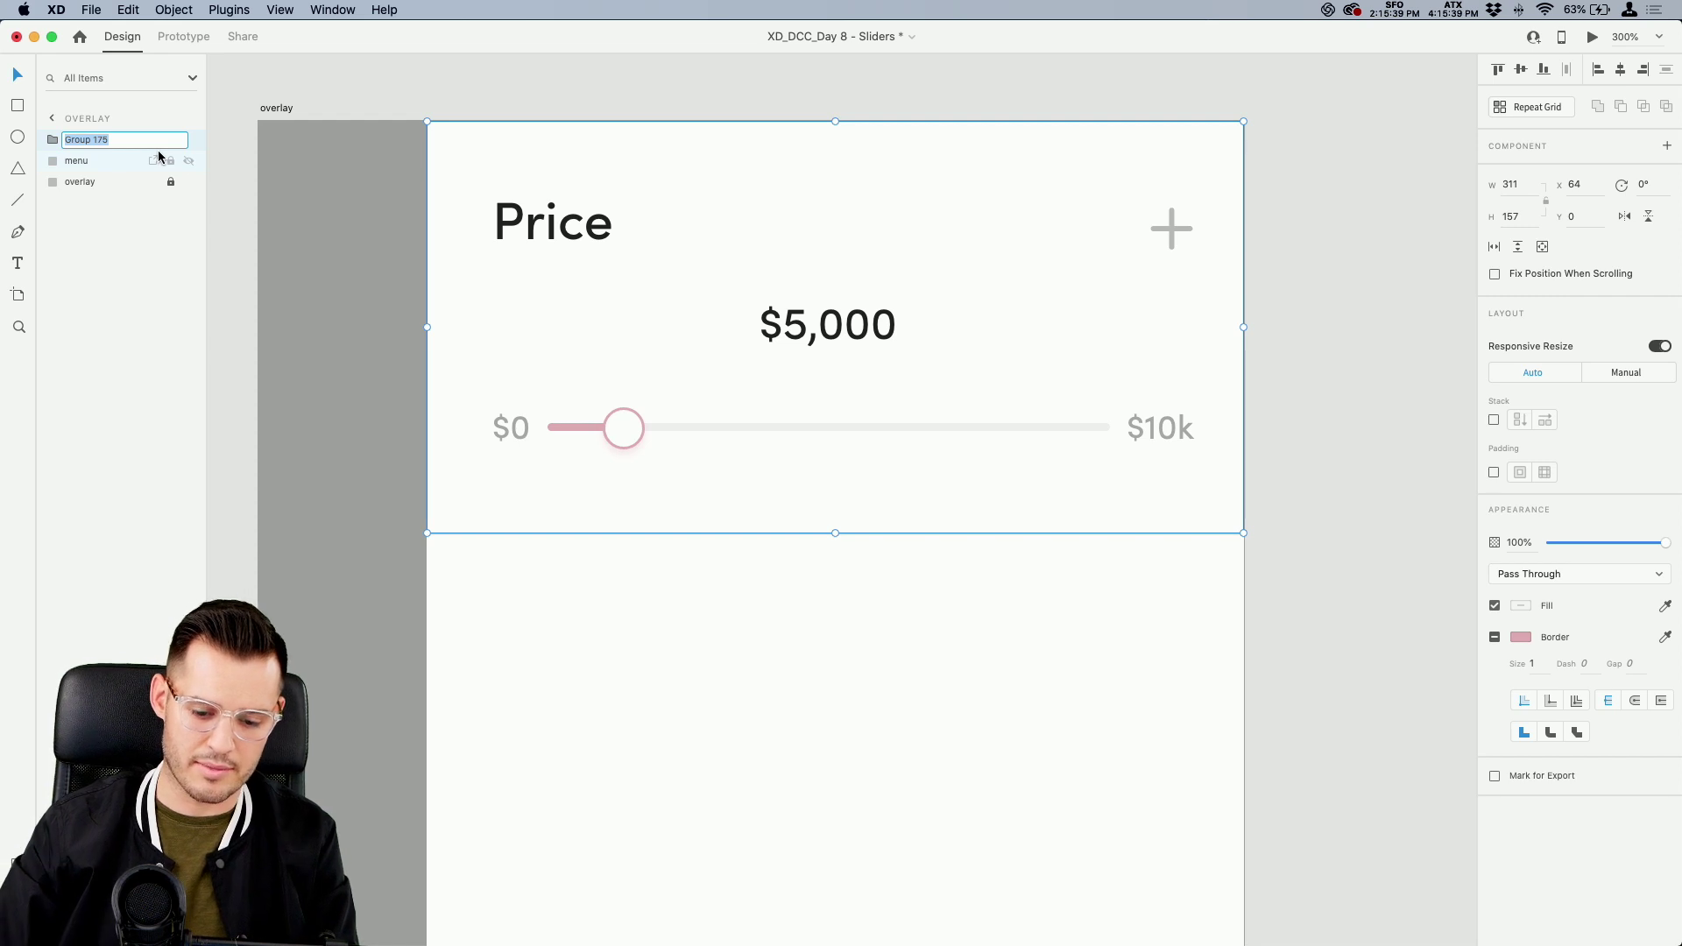
{"action": "type", "text": "tab"}
{"action": "key", "text": "Return"}
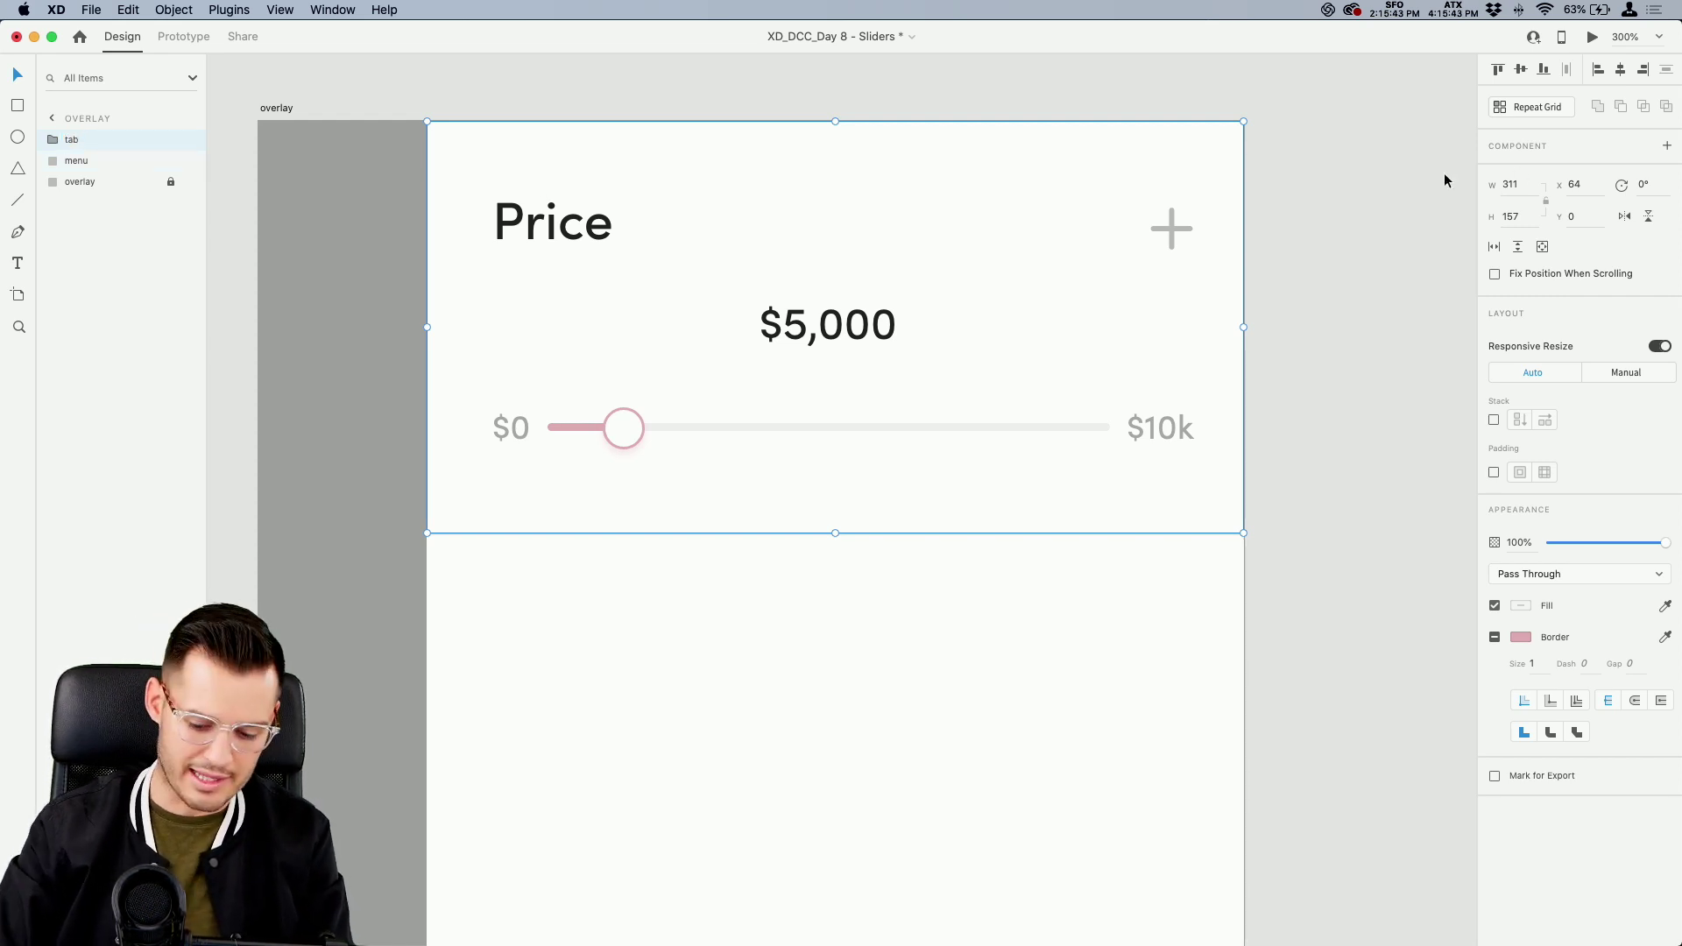
Turn the tab group into a component and add a new state named "un expanded"
{"action": "key", "text": "super+k"}
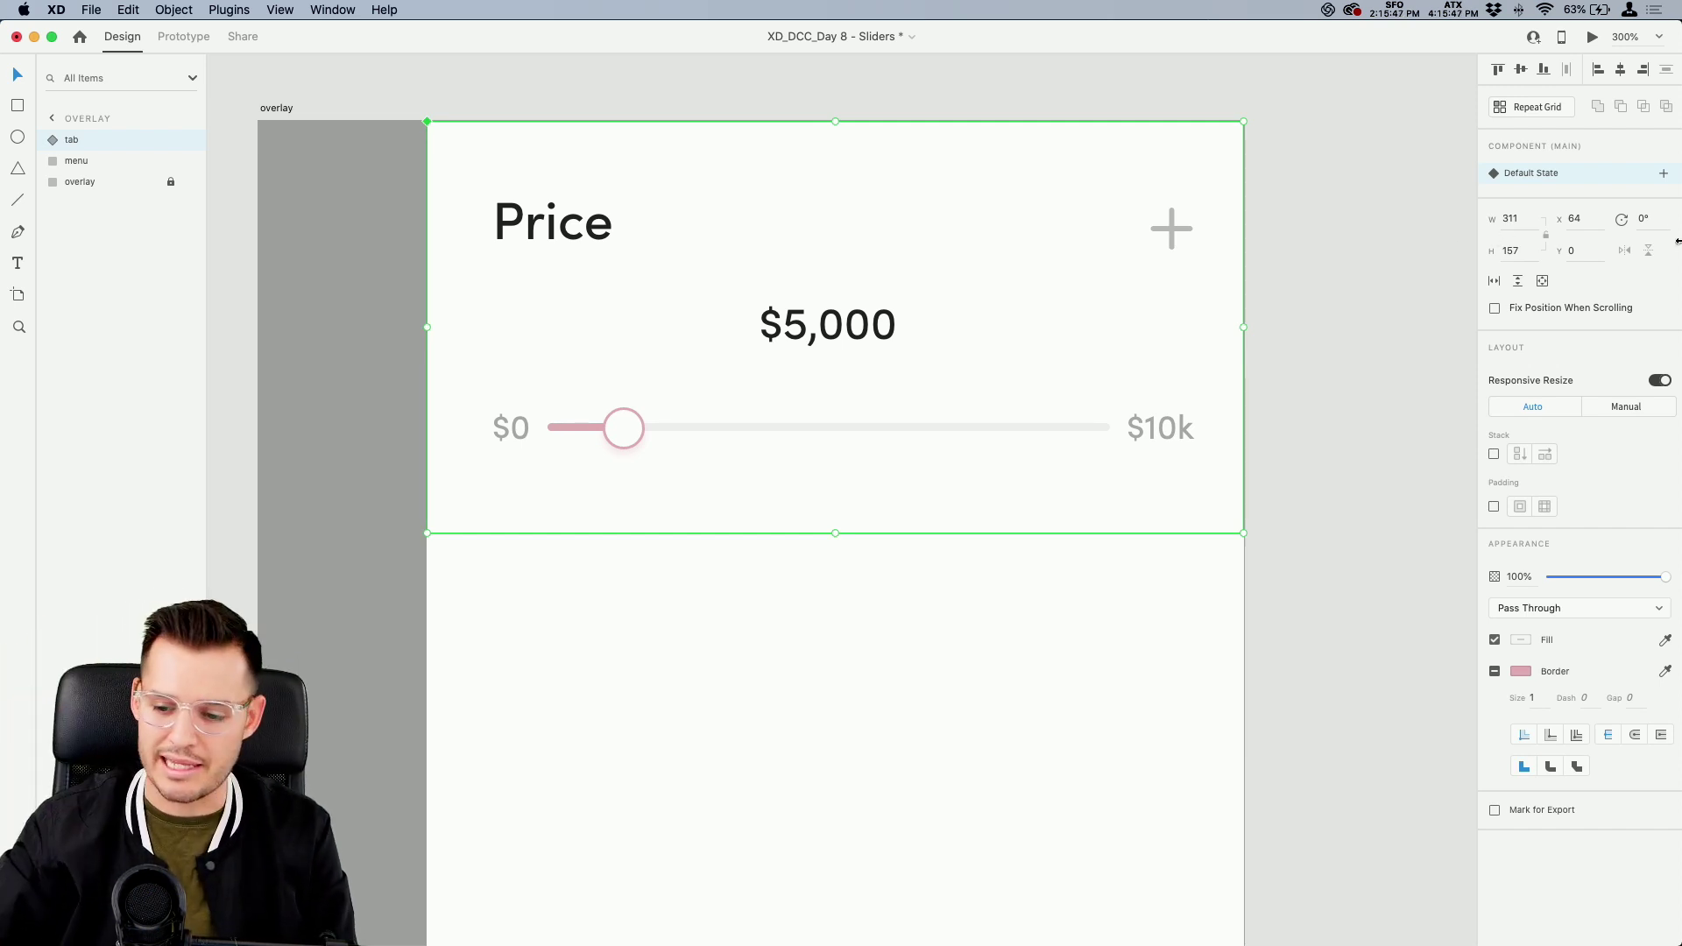
{"action": "left_click", "coordinate": [1664, 174]}
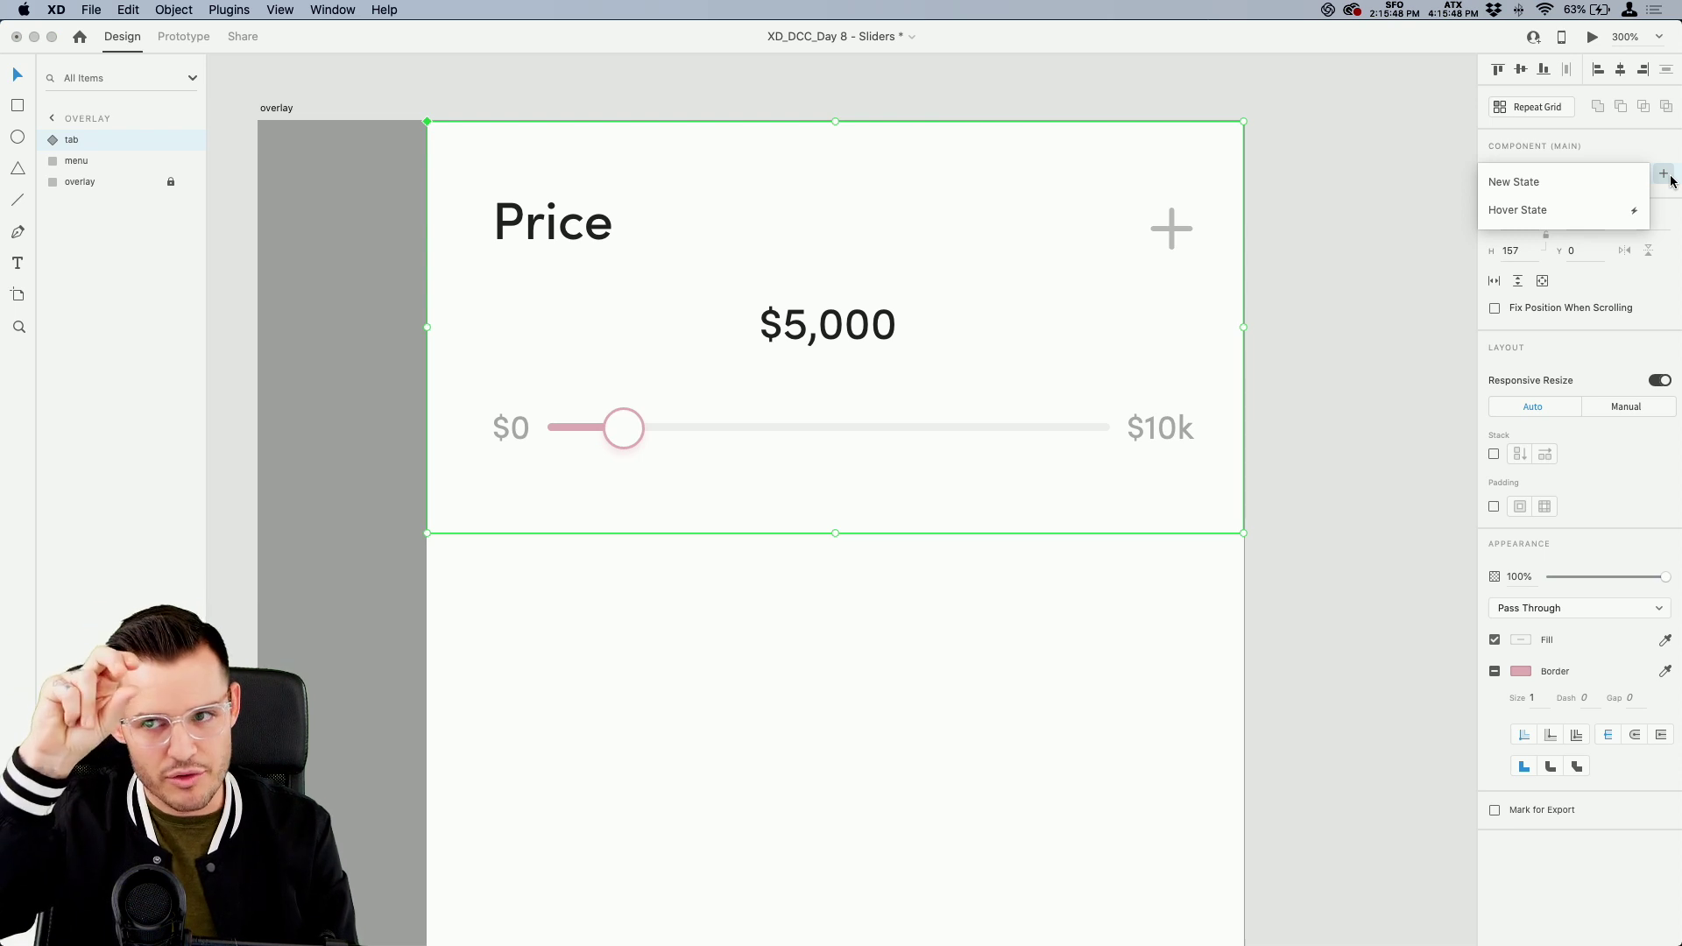
{"action": "left_click", "coordinate": [1575, 181]}
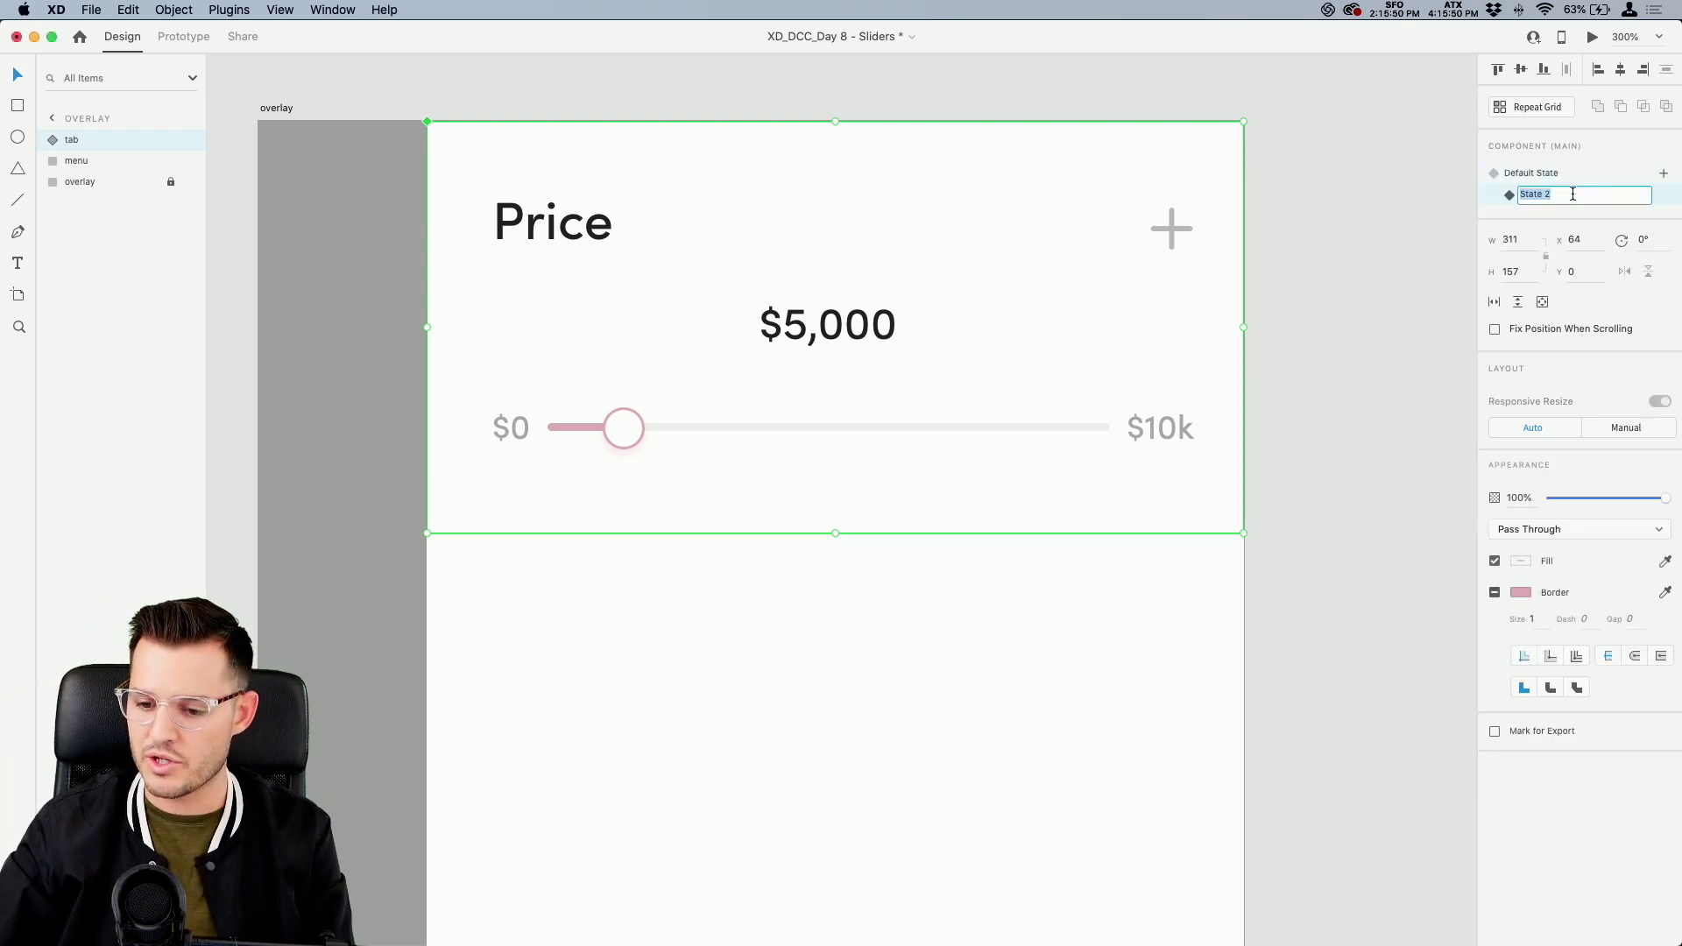
{"action": "type", "text": "un"}
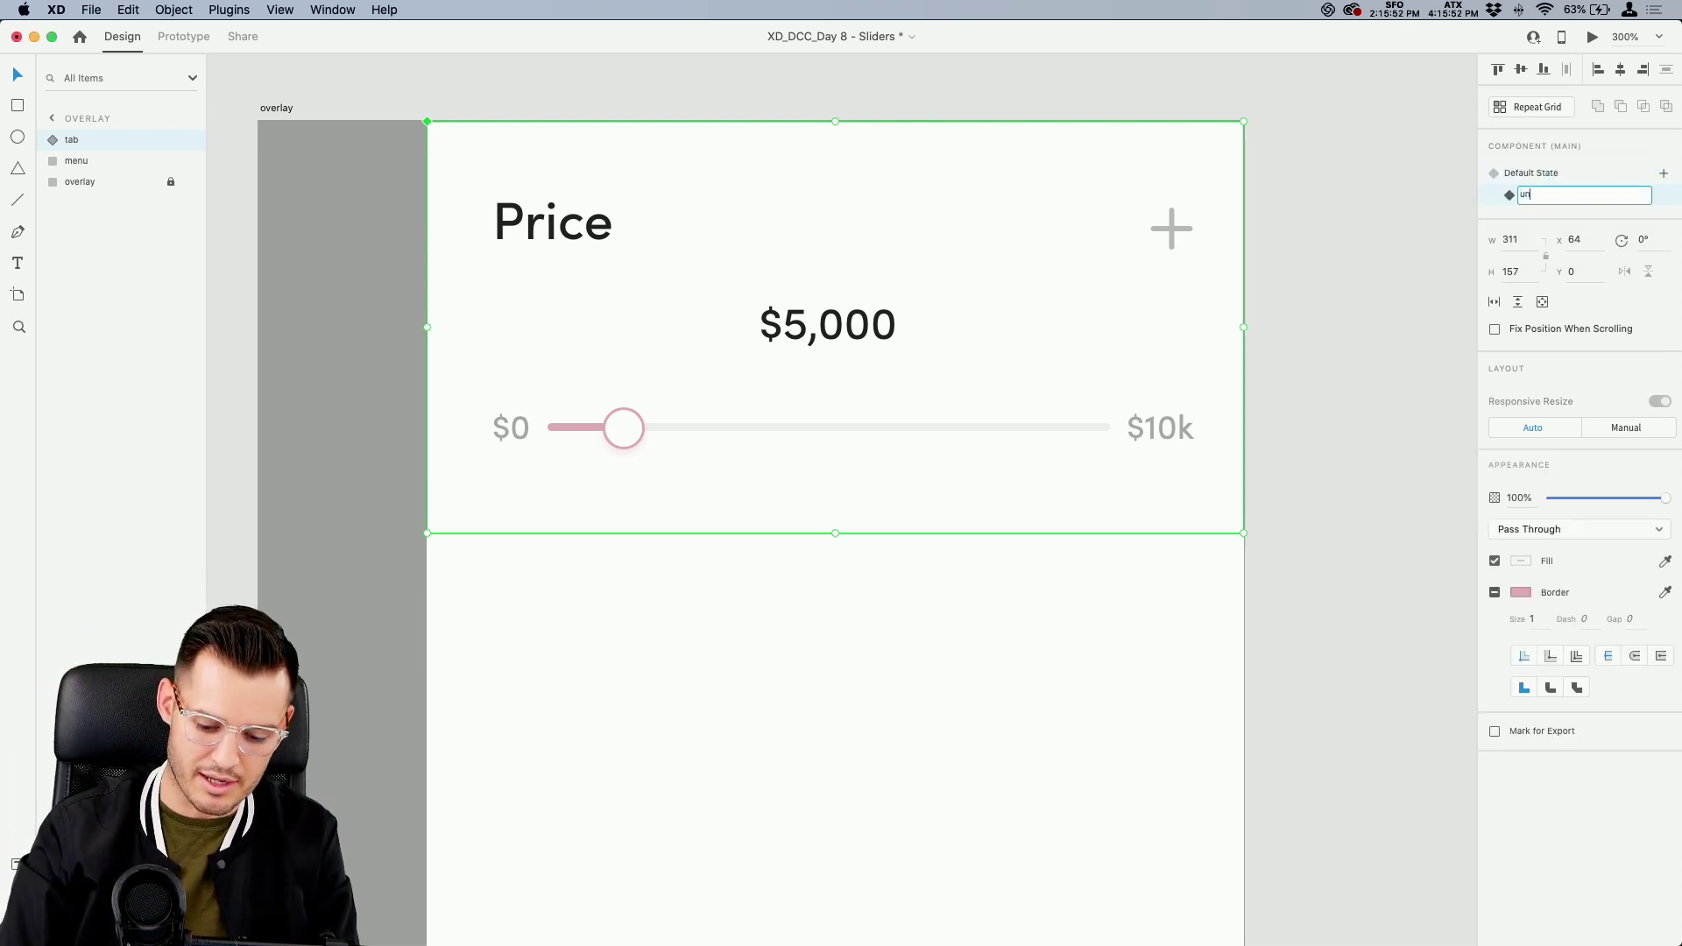
{"action": "type", "text": " expanded"}
{"action": "key", "text": "Return"}
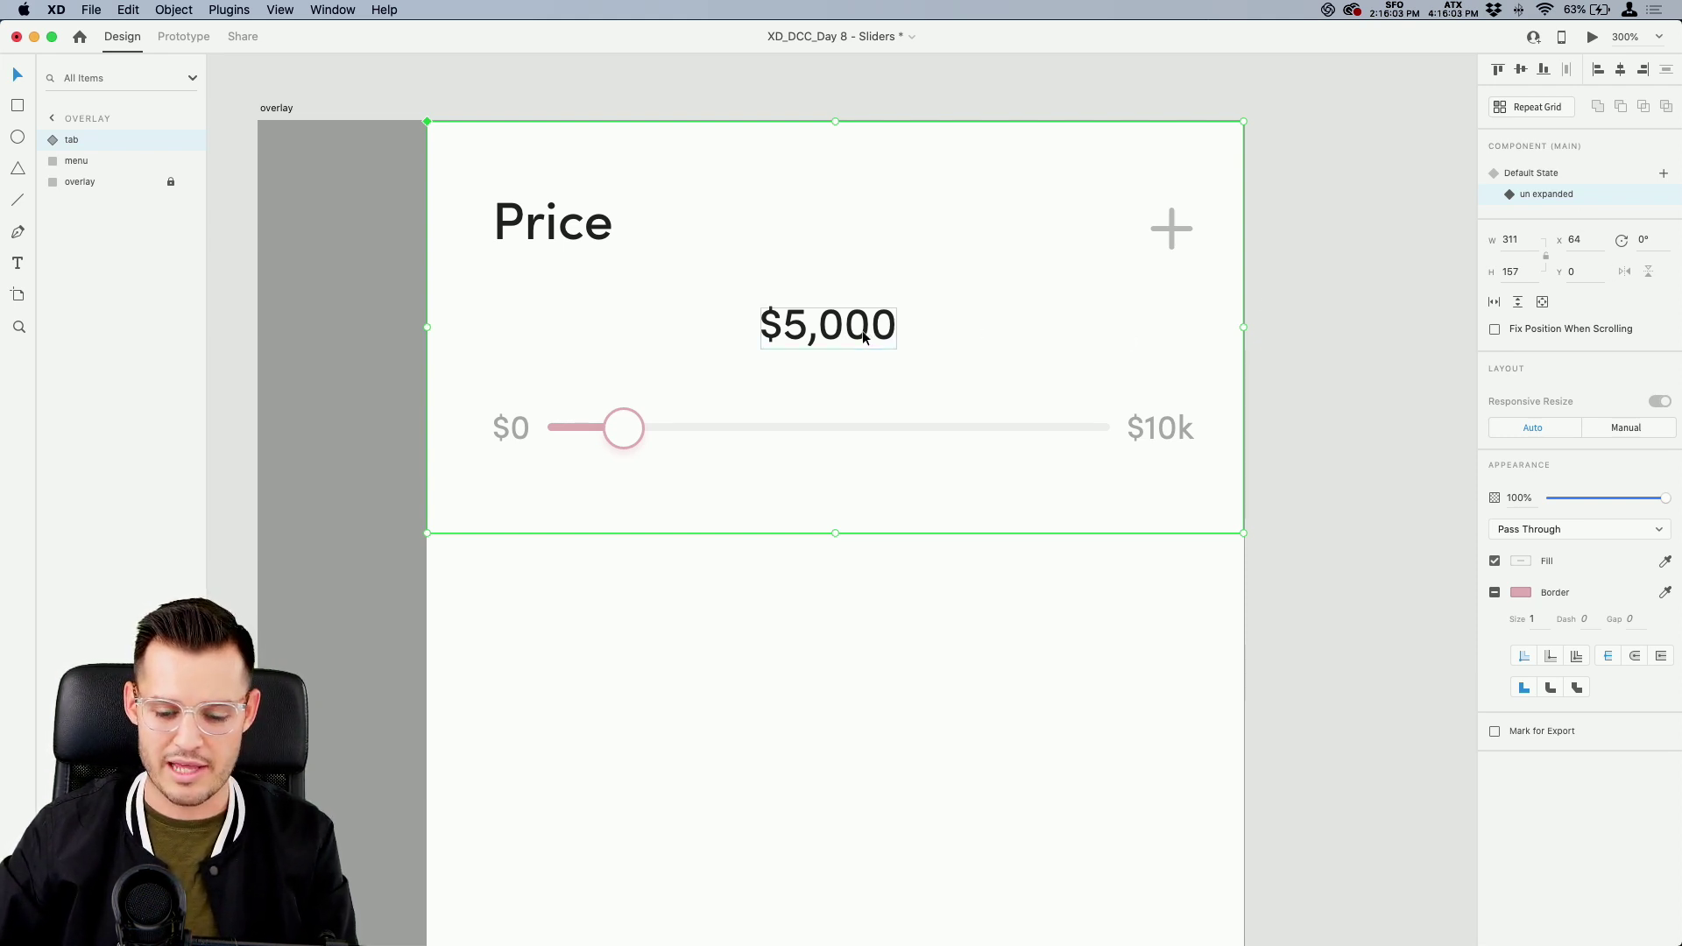
In the un expanded state, move the slider with its end labels to about Y 48 and bring the "$5,000" label up over it
{"action": "double_click", "coordinate": [864, 432]}
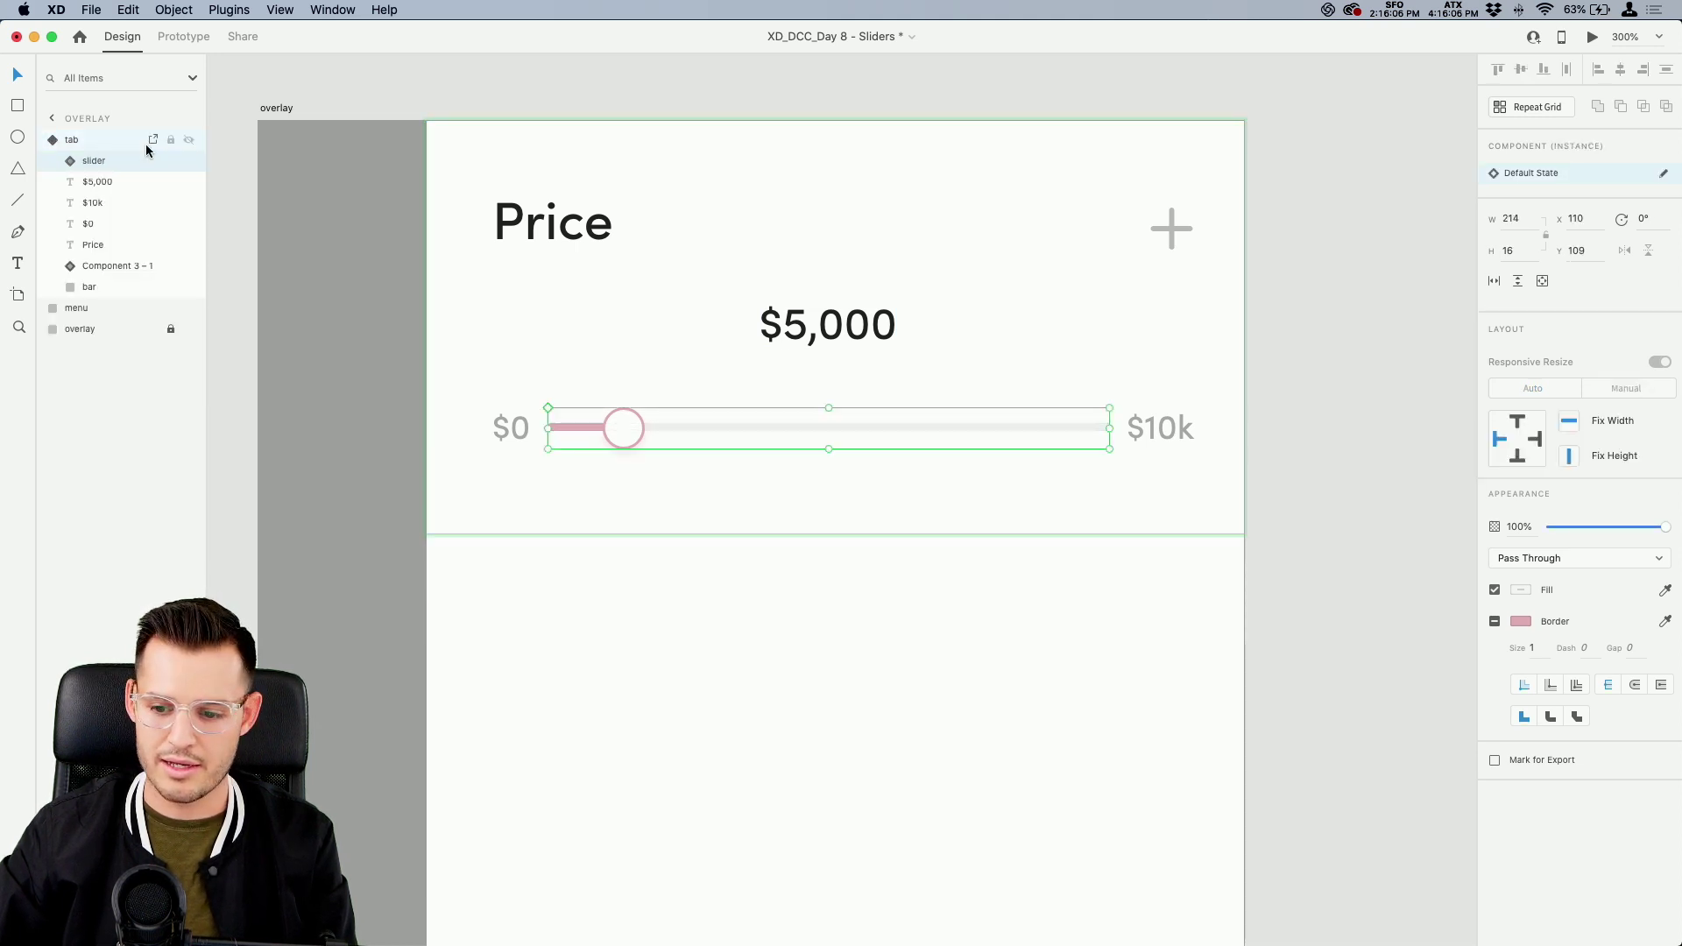
{"action": "left_click", "coordinate": [118, 141]}
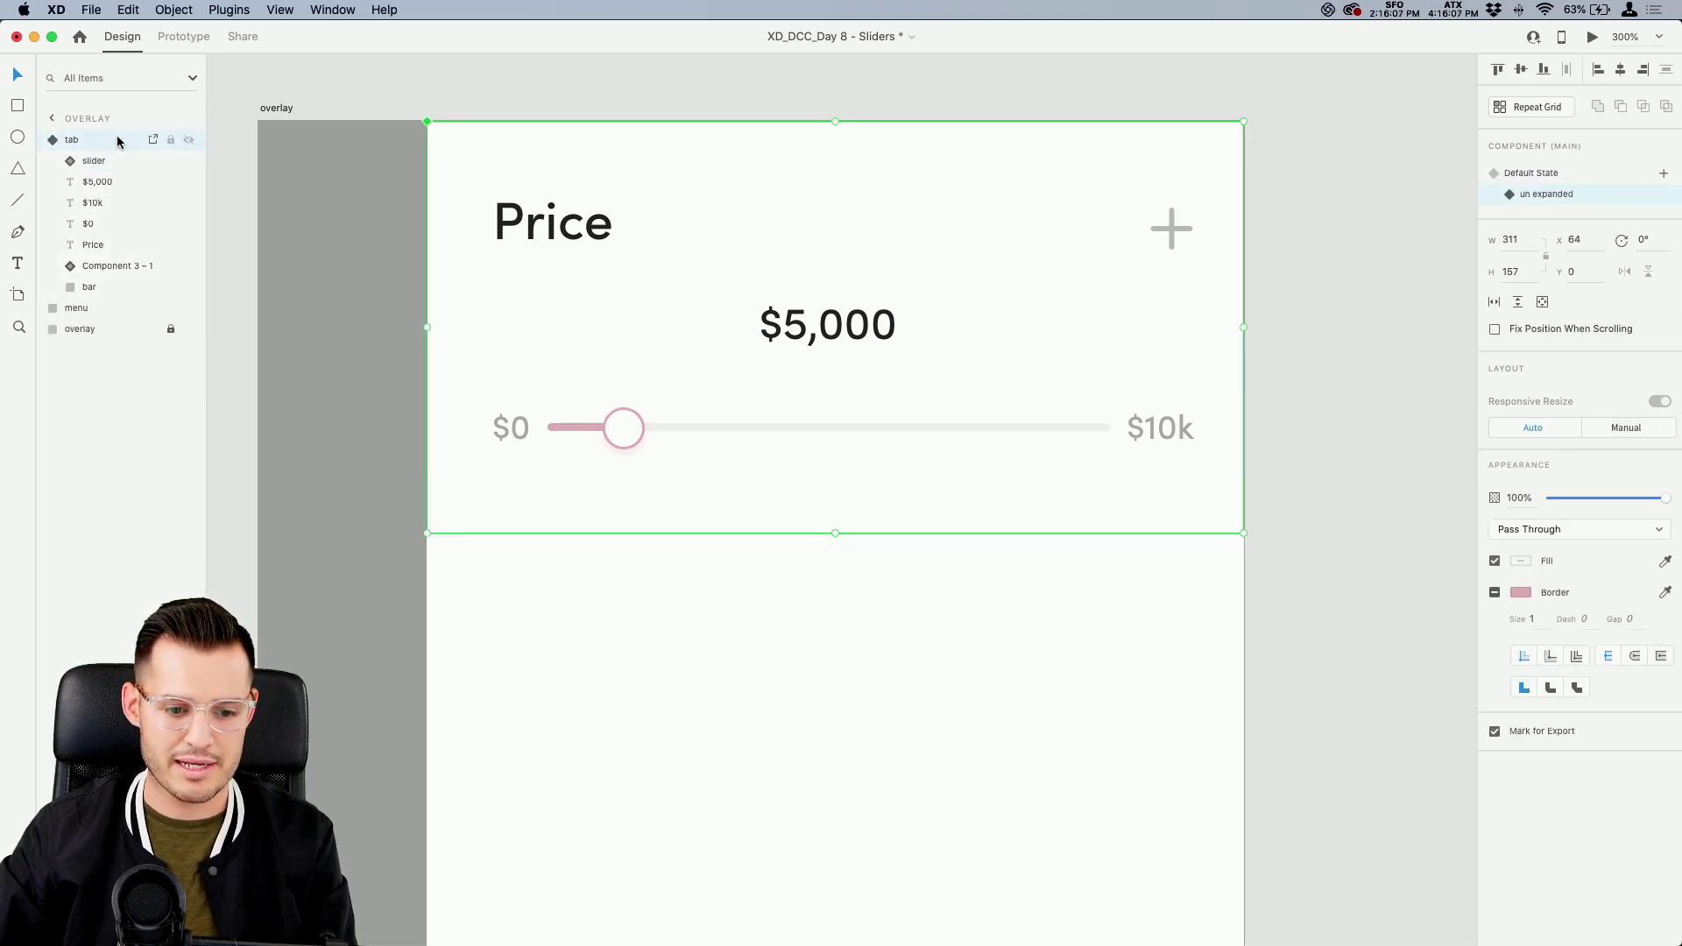
{"action": "double_click", "coordinate": [791, 428]}
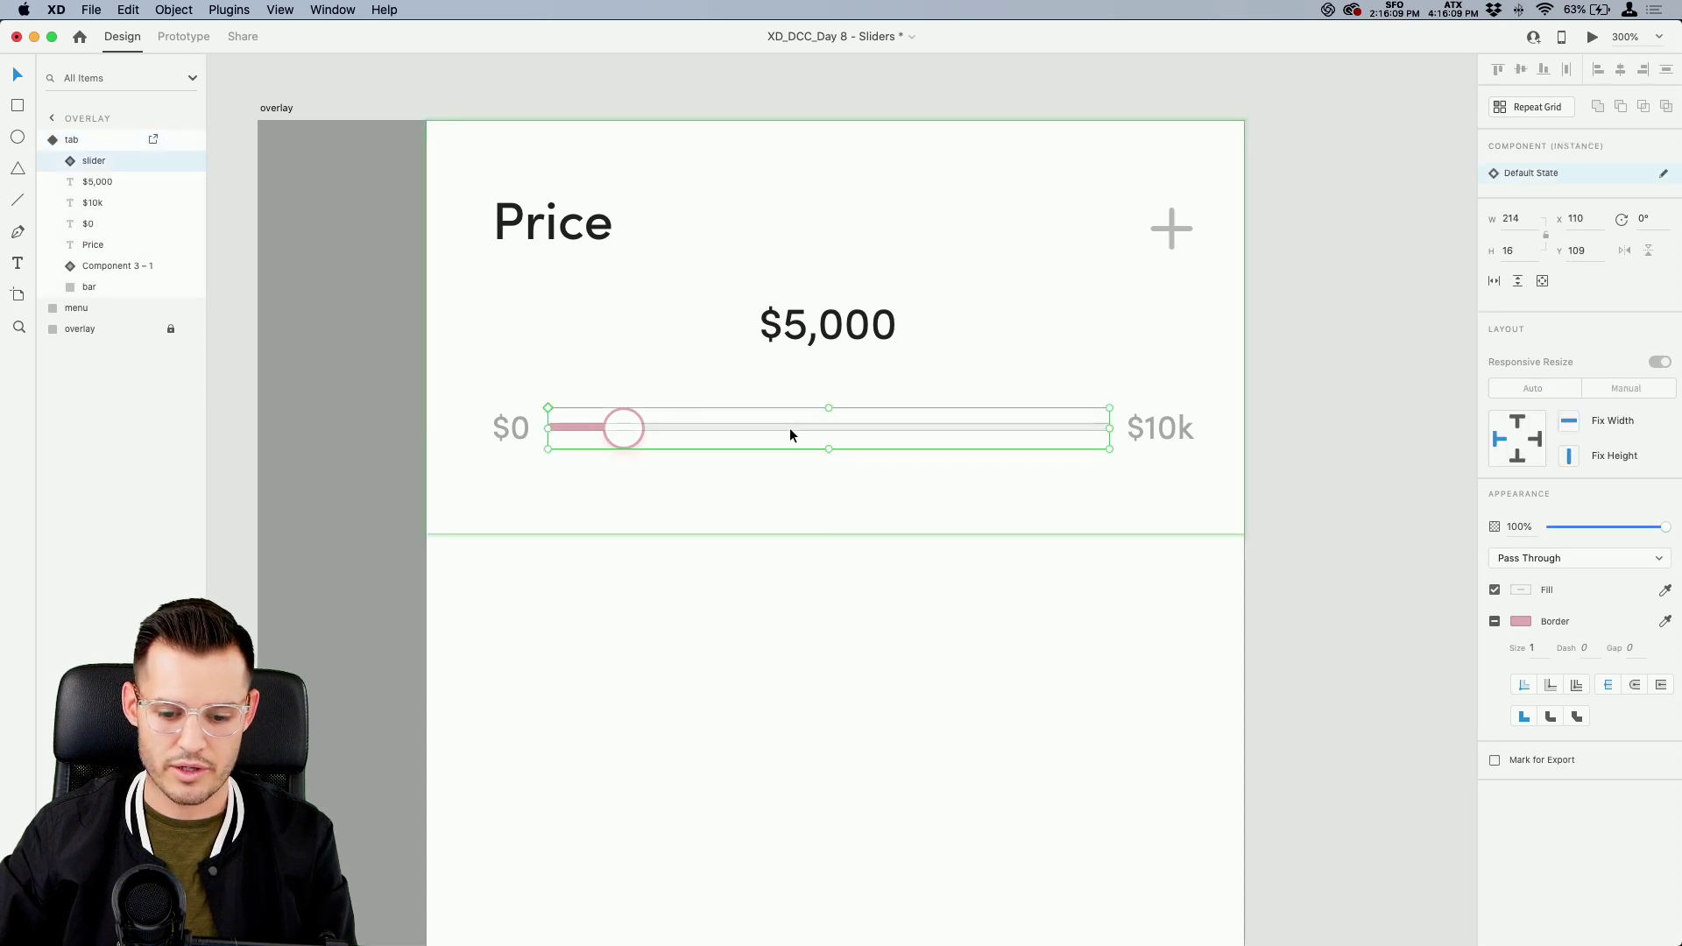
{"action": "left_click", "coordinate": [515, 431], "text": "shift"}
{"action": "left_click", "coordinate": [1157, 429], "text": "shift"}
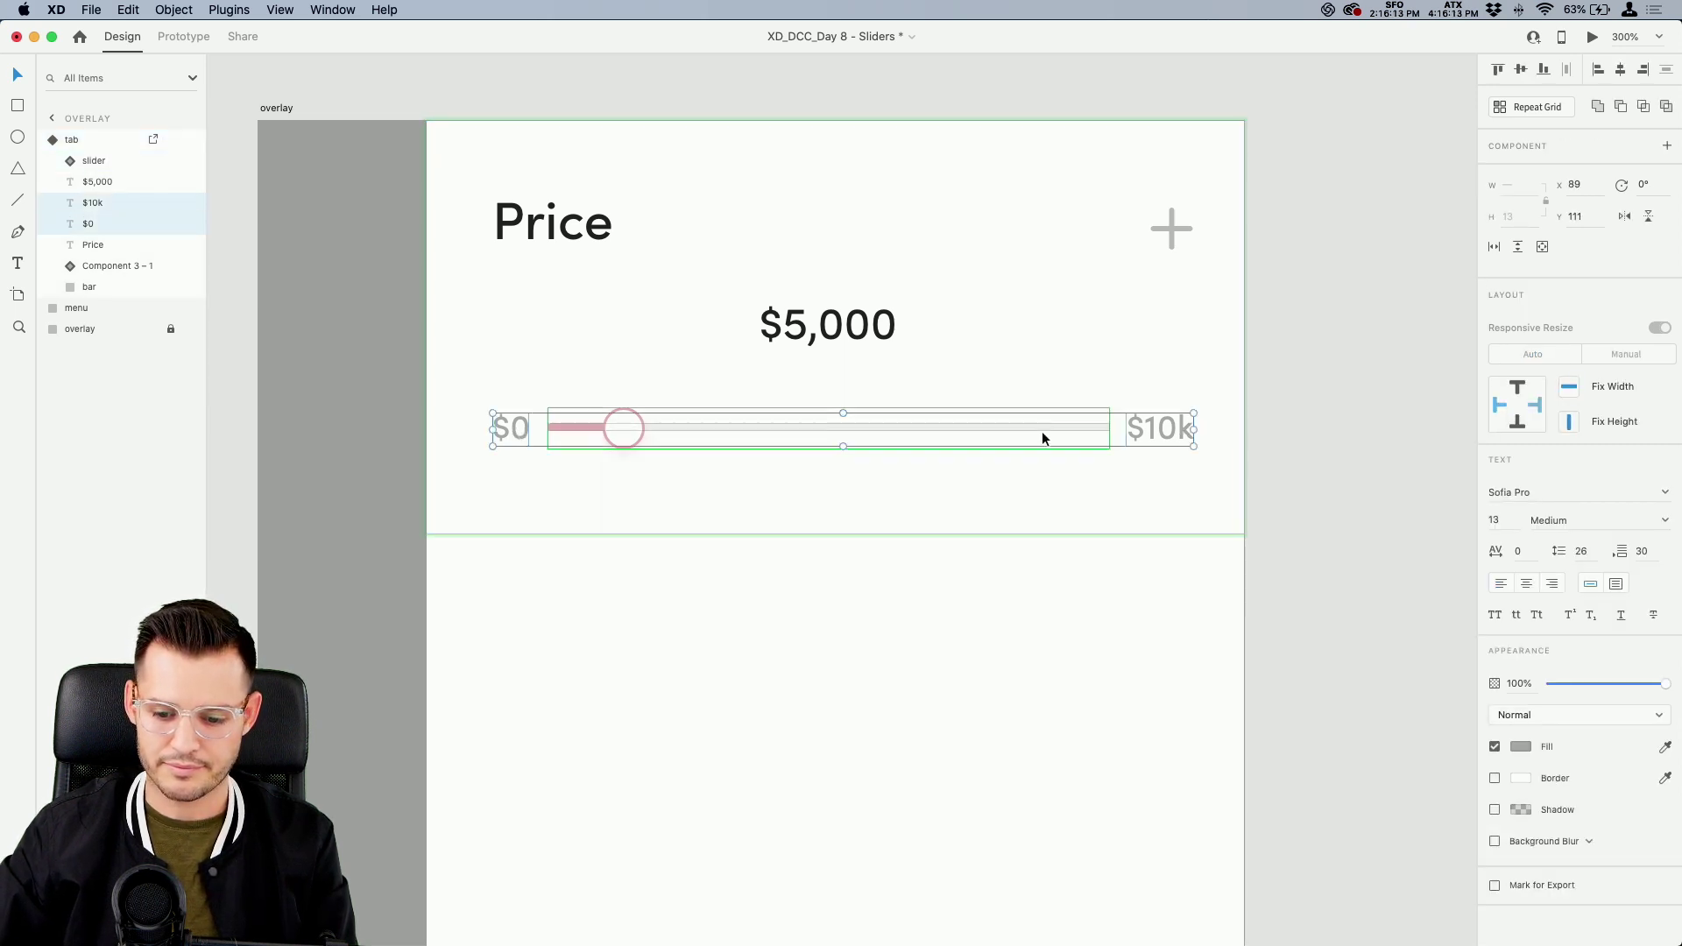
{"action": "left_click_drag", "start_coordinate": [1032, 428], "coordinate": [1023, 272]}
{"action": "left_click_drag", "start_coordinate": [879, 327], "coordinate": [879, 272]}
Set the opacity of the slider and the "$5,000", "$10k" and "$0" labels to 0% in the un expanded state
{"action": "left_click", "coordinate": [102, 163]}
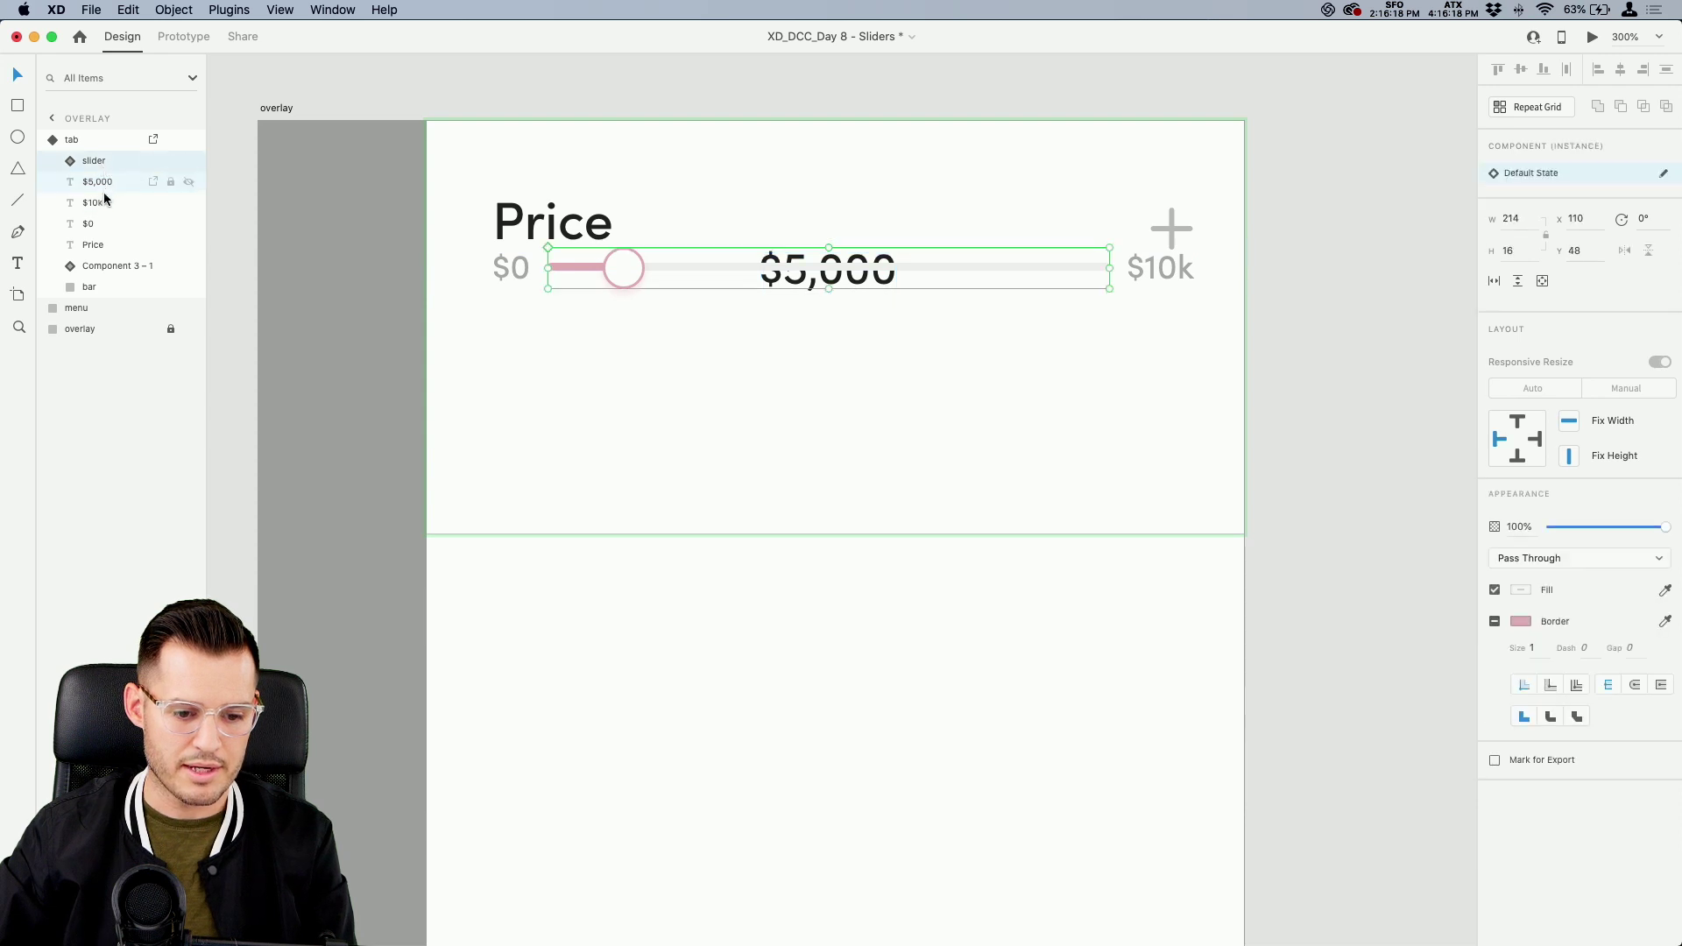
{"action": "left_click", "coordinate": [103, 221], "text": "shift"}
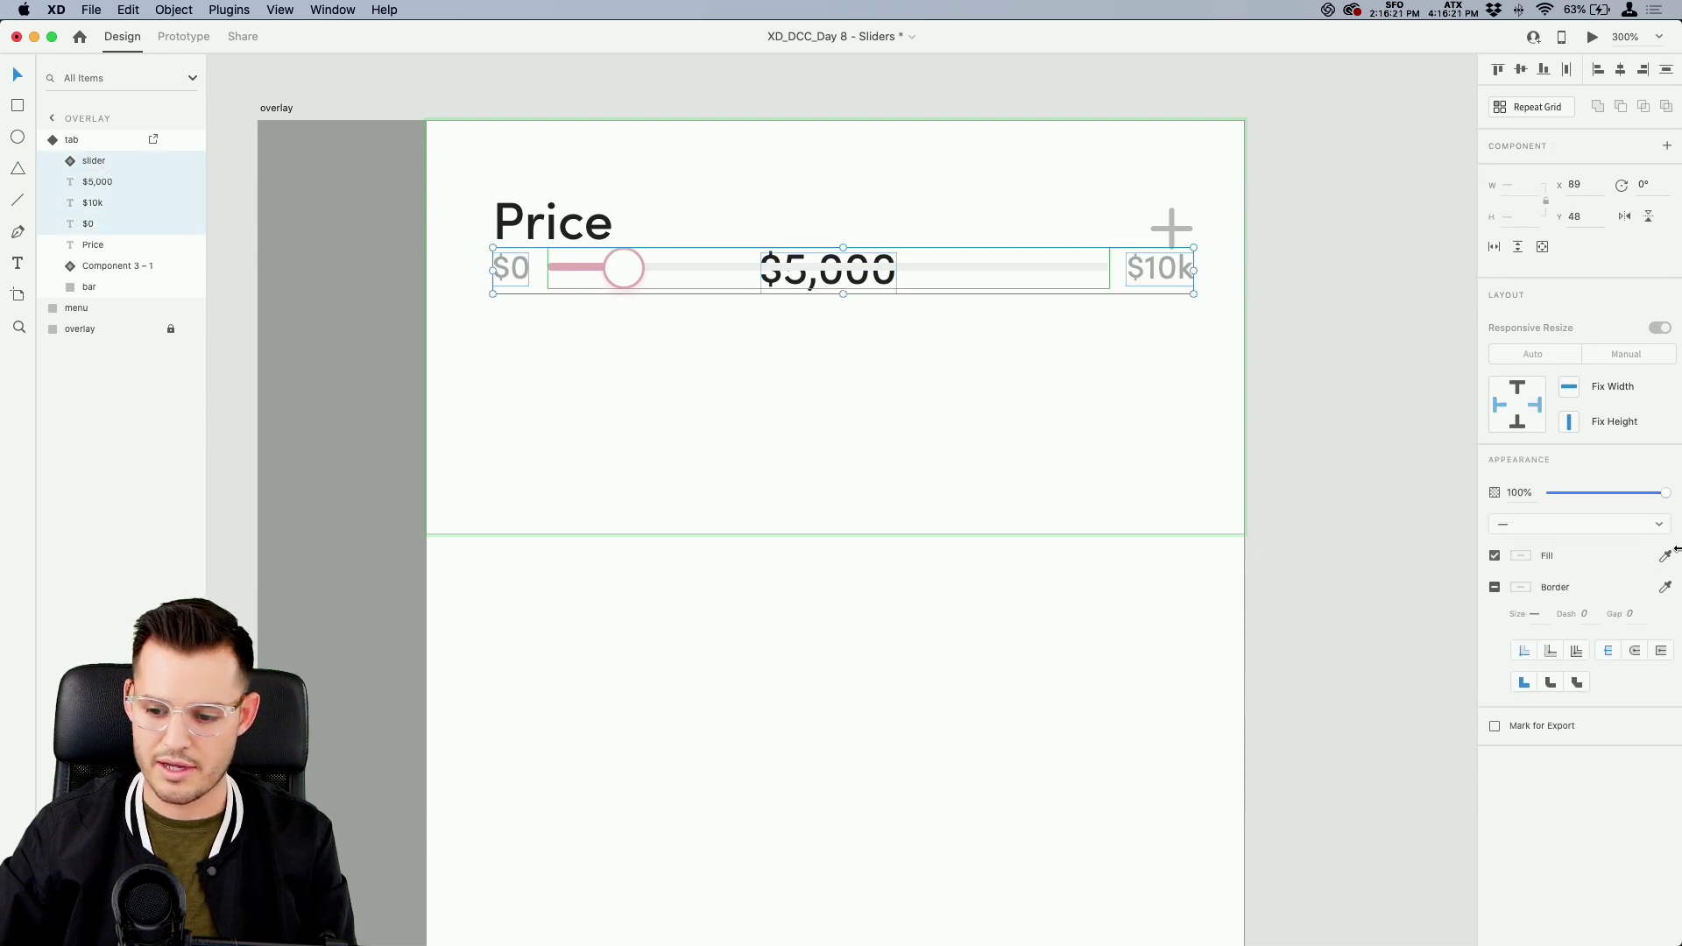
{"action": "left_click_drag", "start_coordinate": [1663, 492], "coordinate": [1387, 501]}
Shorten the bar background from its bottom edge to a height of about 77 in the un expanded state
{"action": "left_click", "coordinate": [1012, 529]}
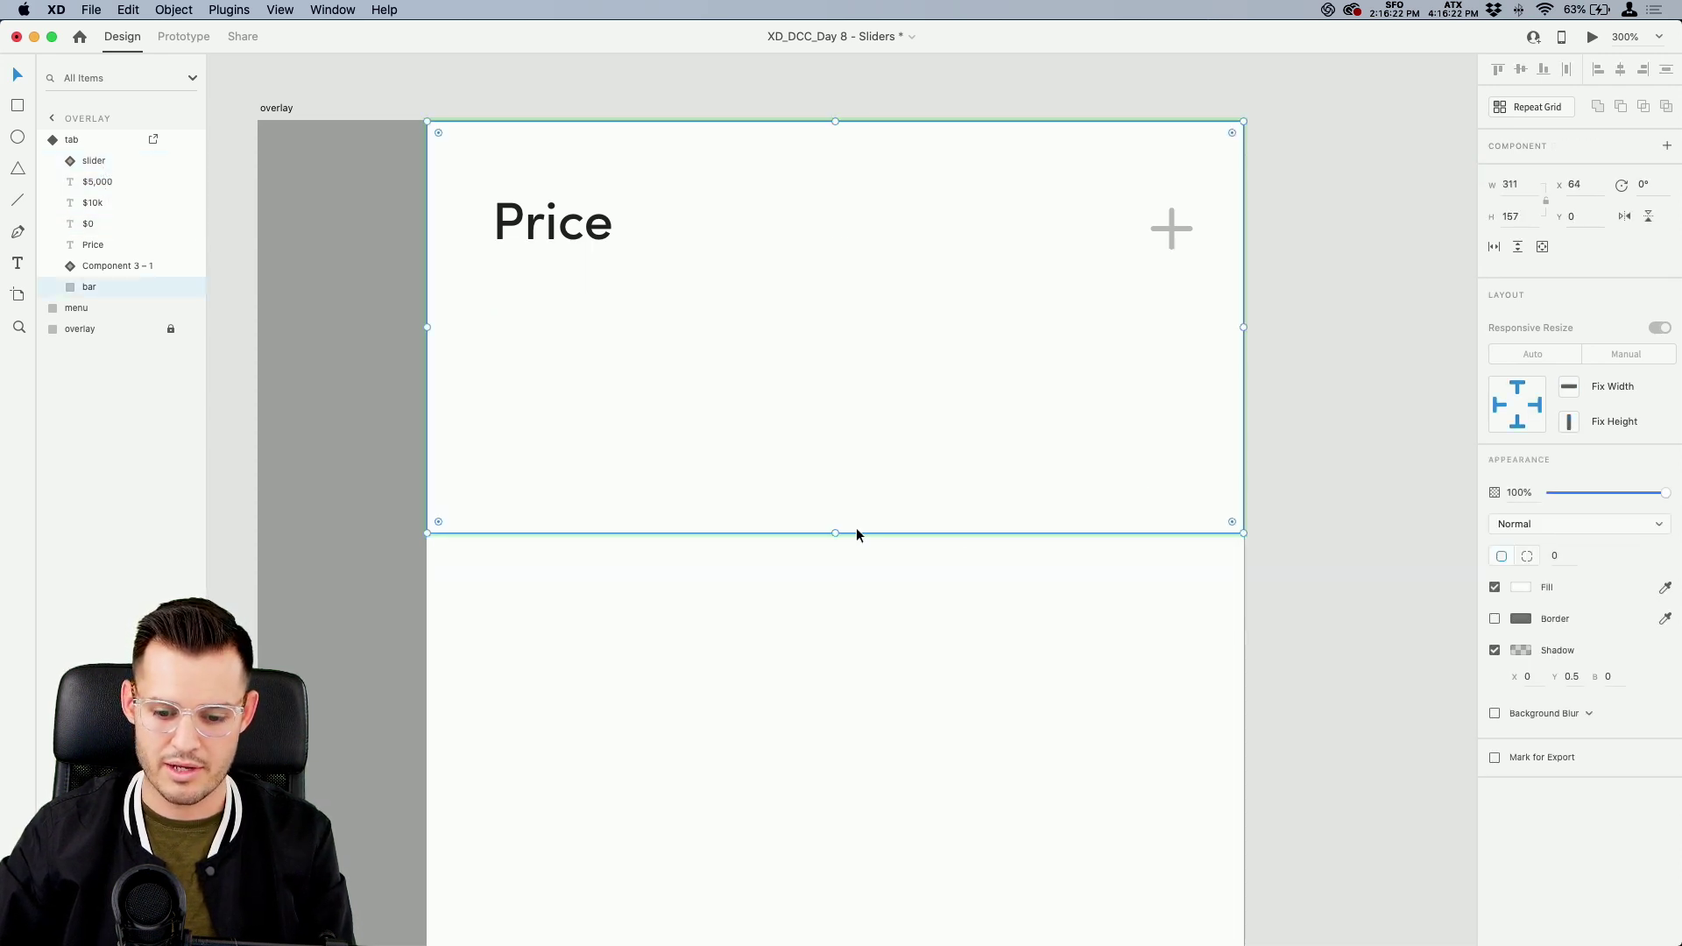
{"action": "left_click_drag", "start_coordinate": [833, 533], "coordinate": [835, 323]}
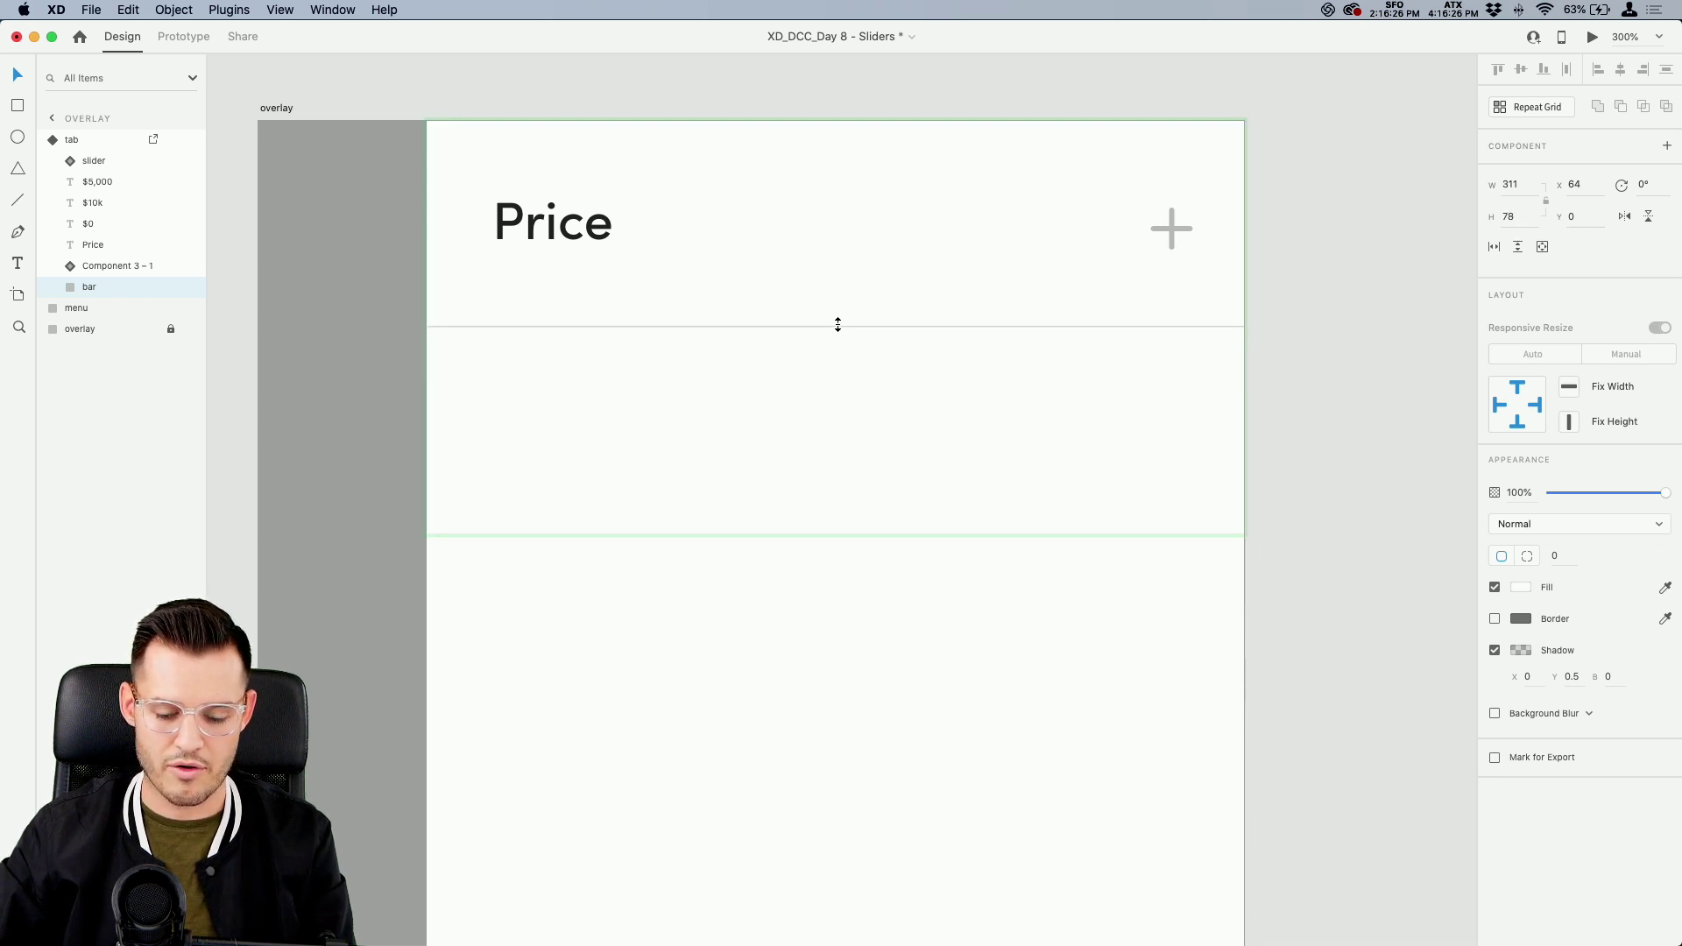
{"action": "left_click", "coordinate": [1167, 240]}
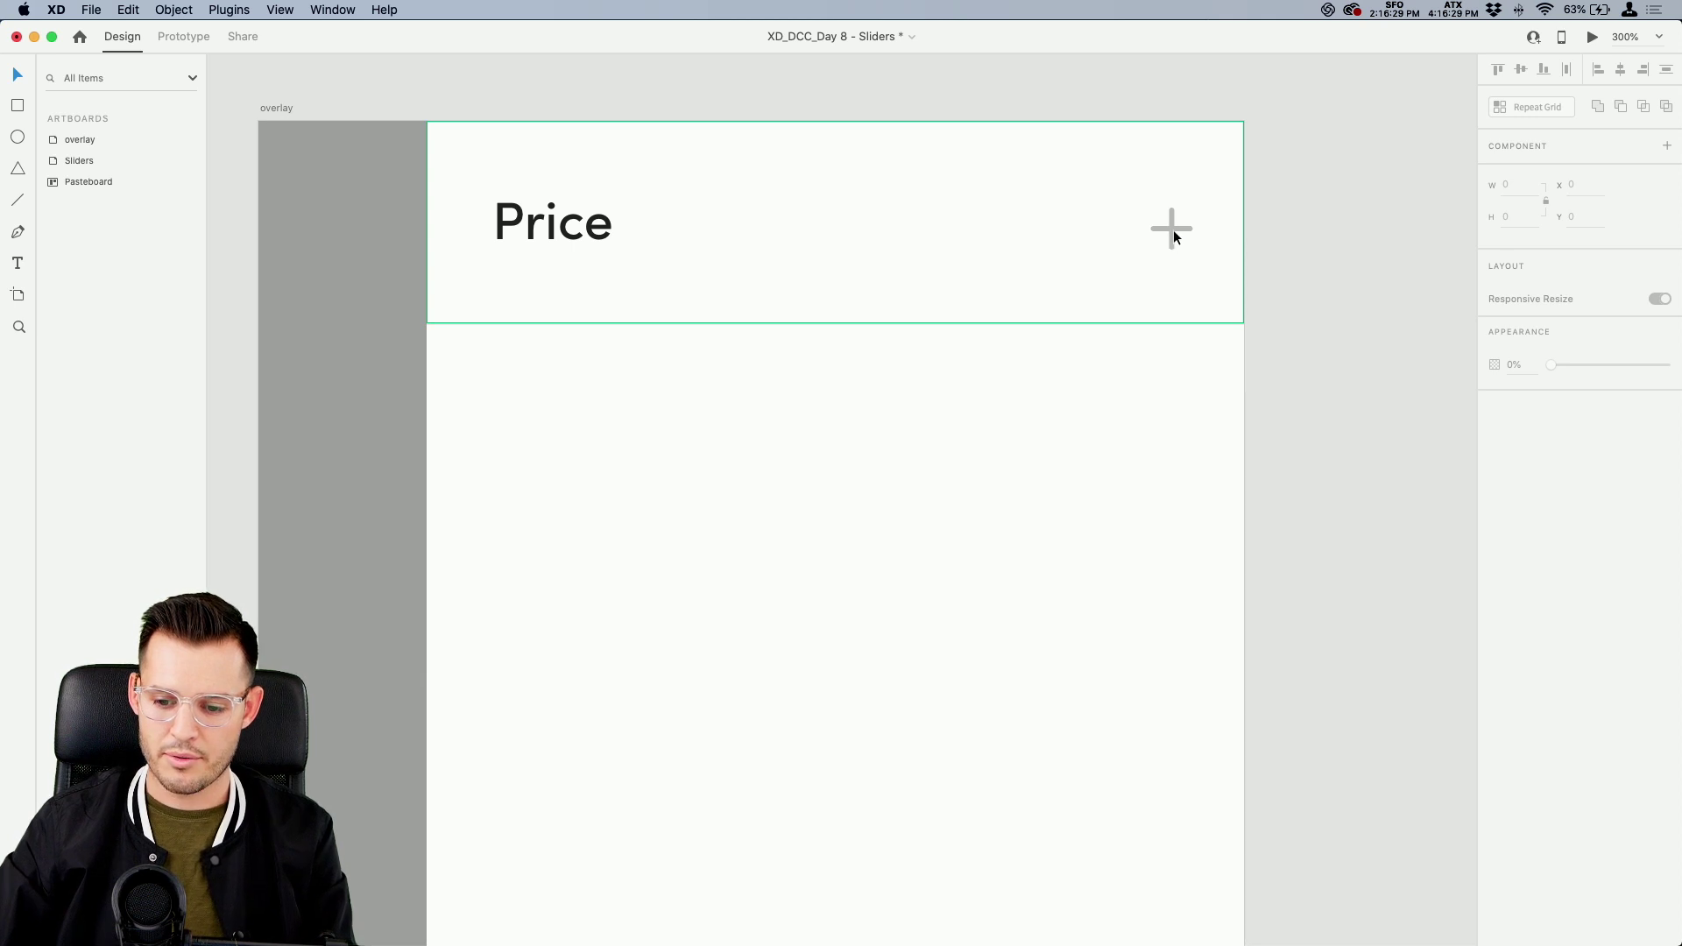
Compare the tab component's Default State and un expanded state by switching between them
{"action": "left_click", "coordinate": [53, 141]}
{"action": "left_click", "coordinate": [1558, 172]}
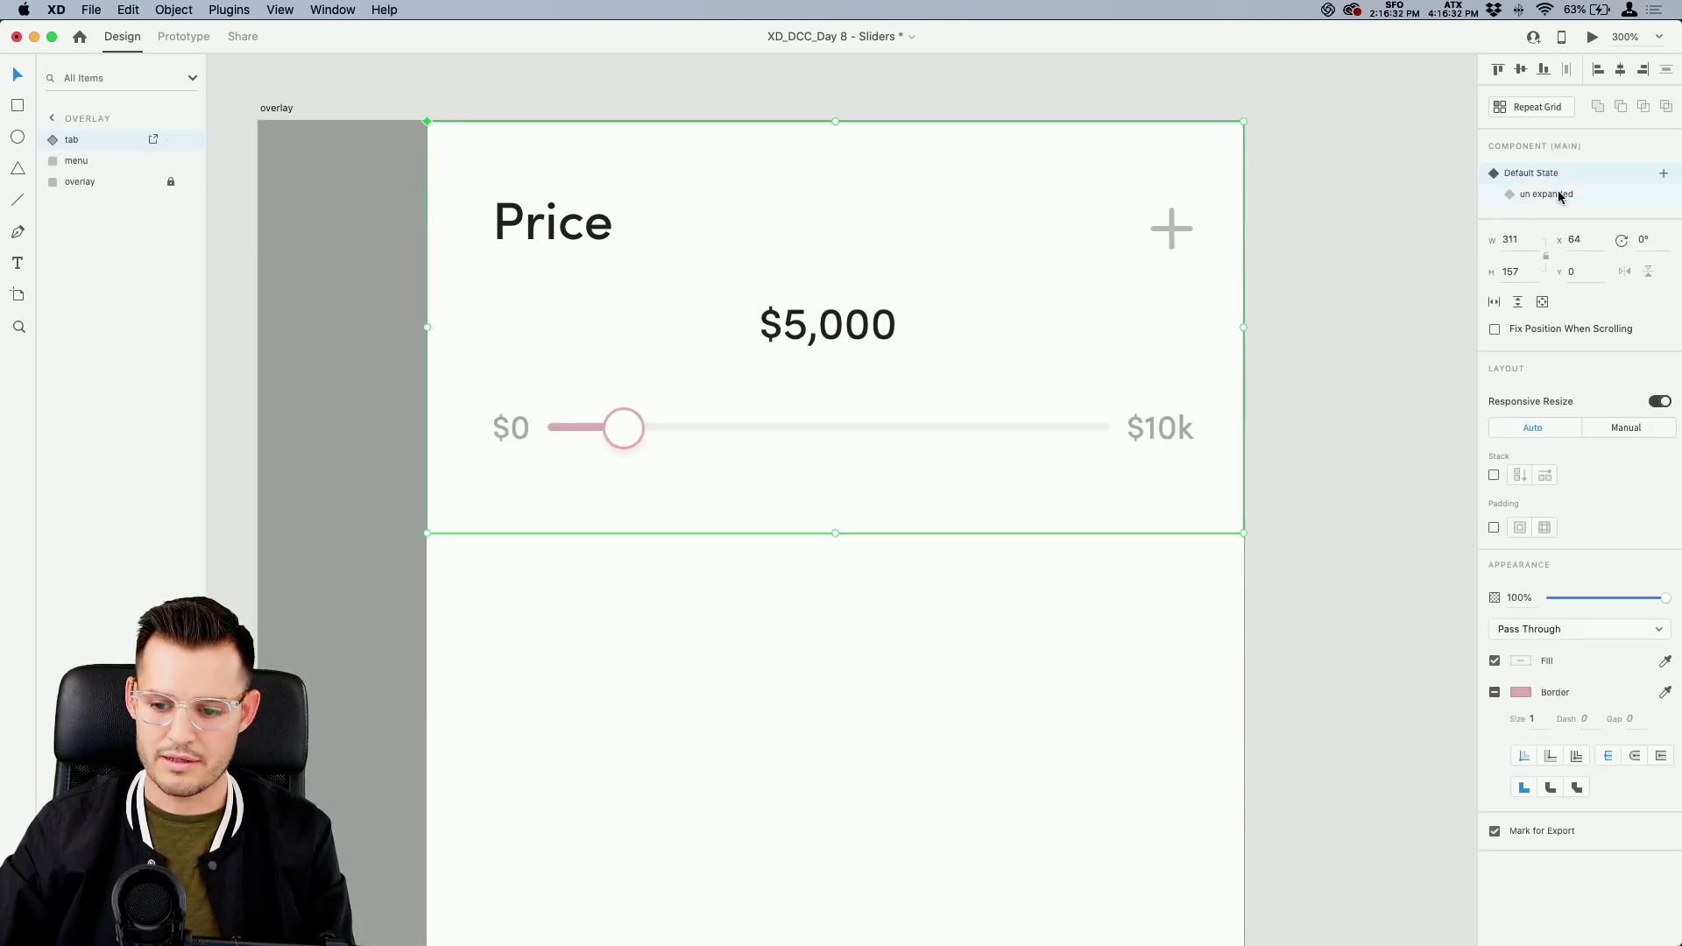
{"action": "left_click", "coordinate": [1557, 193]}
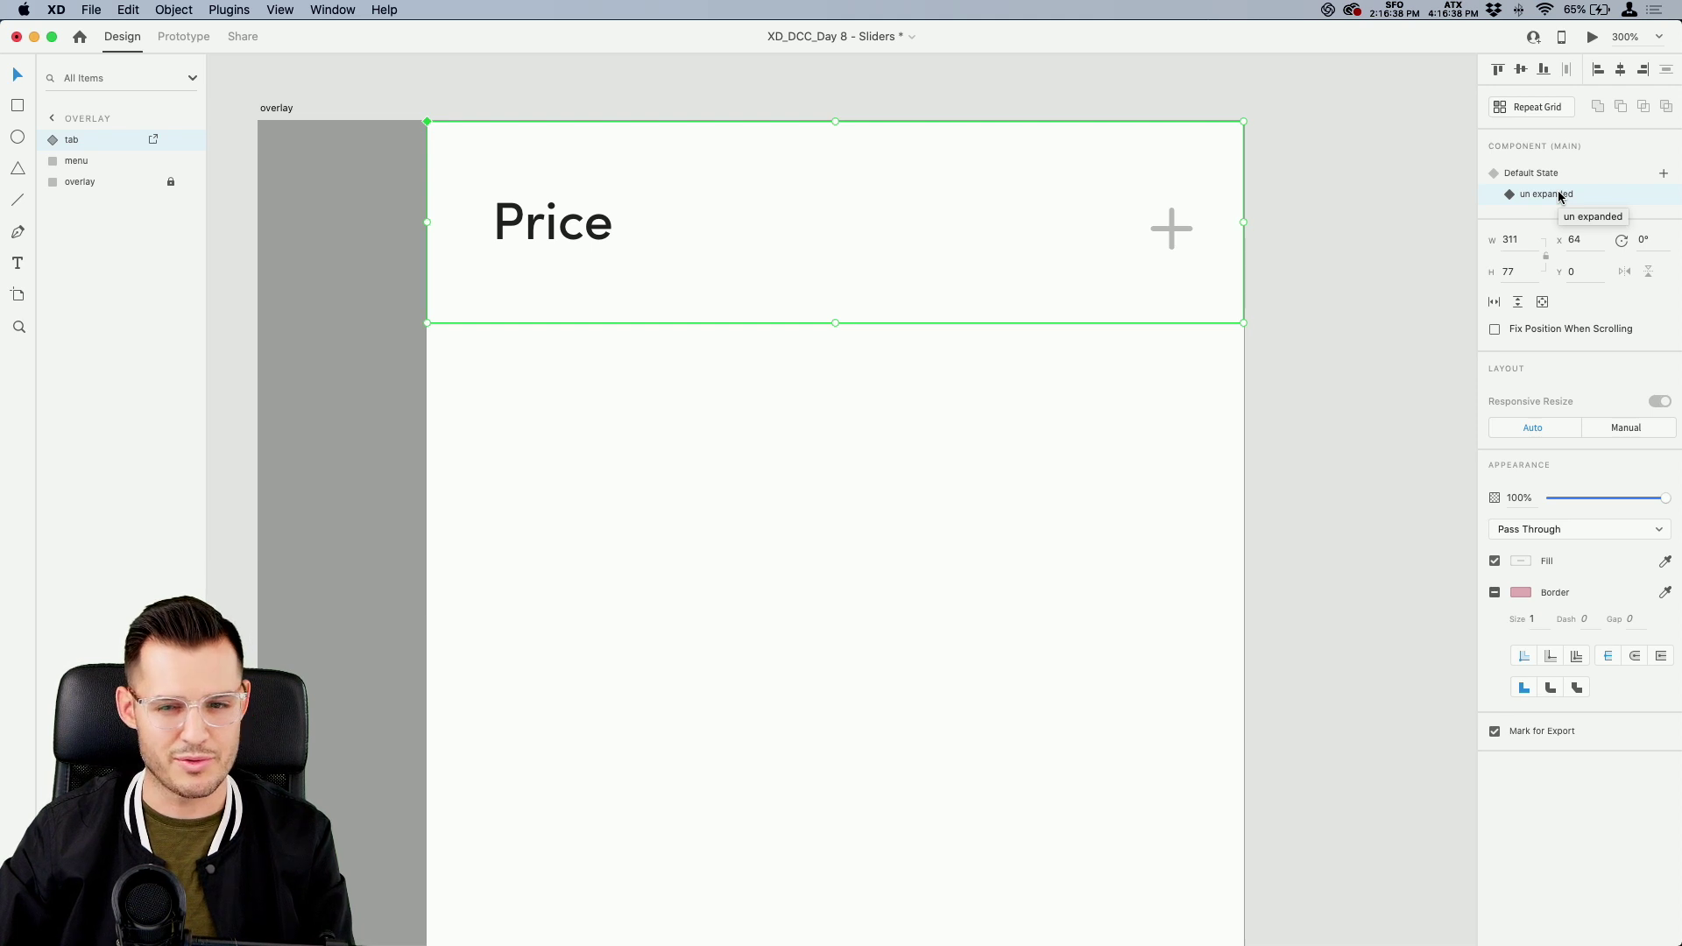
{"action": "left_click", "coordinate": [1559, 176]}
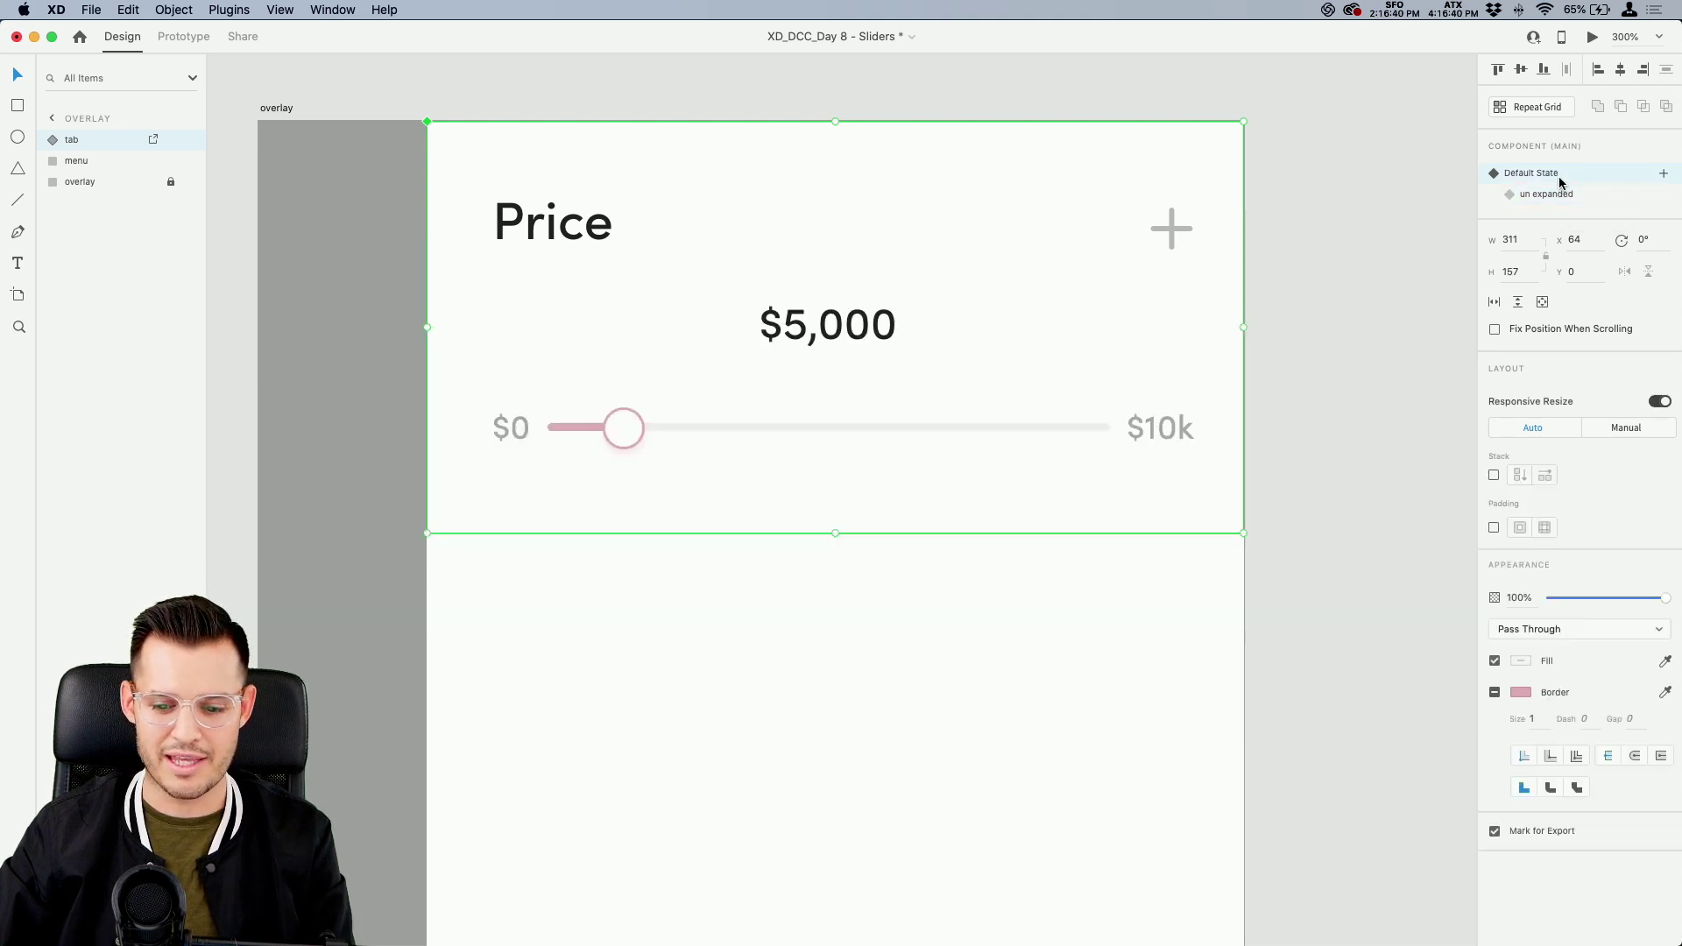
{"action": "left_click", "coordinate": [1556, 194]}
{"action": "left_click", "coordinate": [1559, 177]}
{"action": "left_click", "coordinate": [1555, 192]}
{"action": "left_click", "coordinate": [1563, 175]}
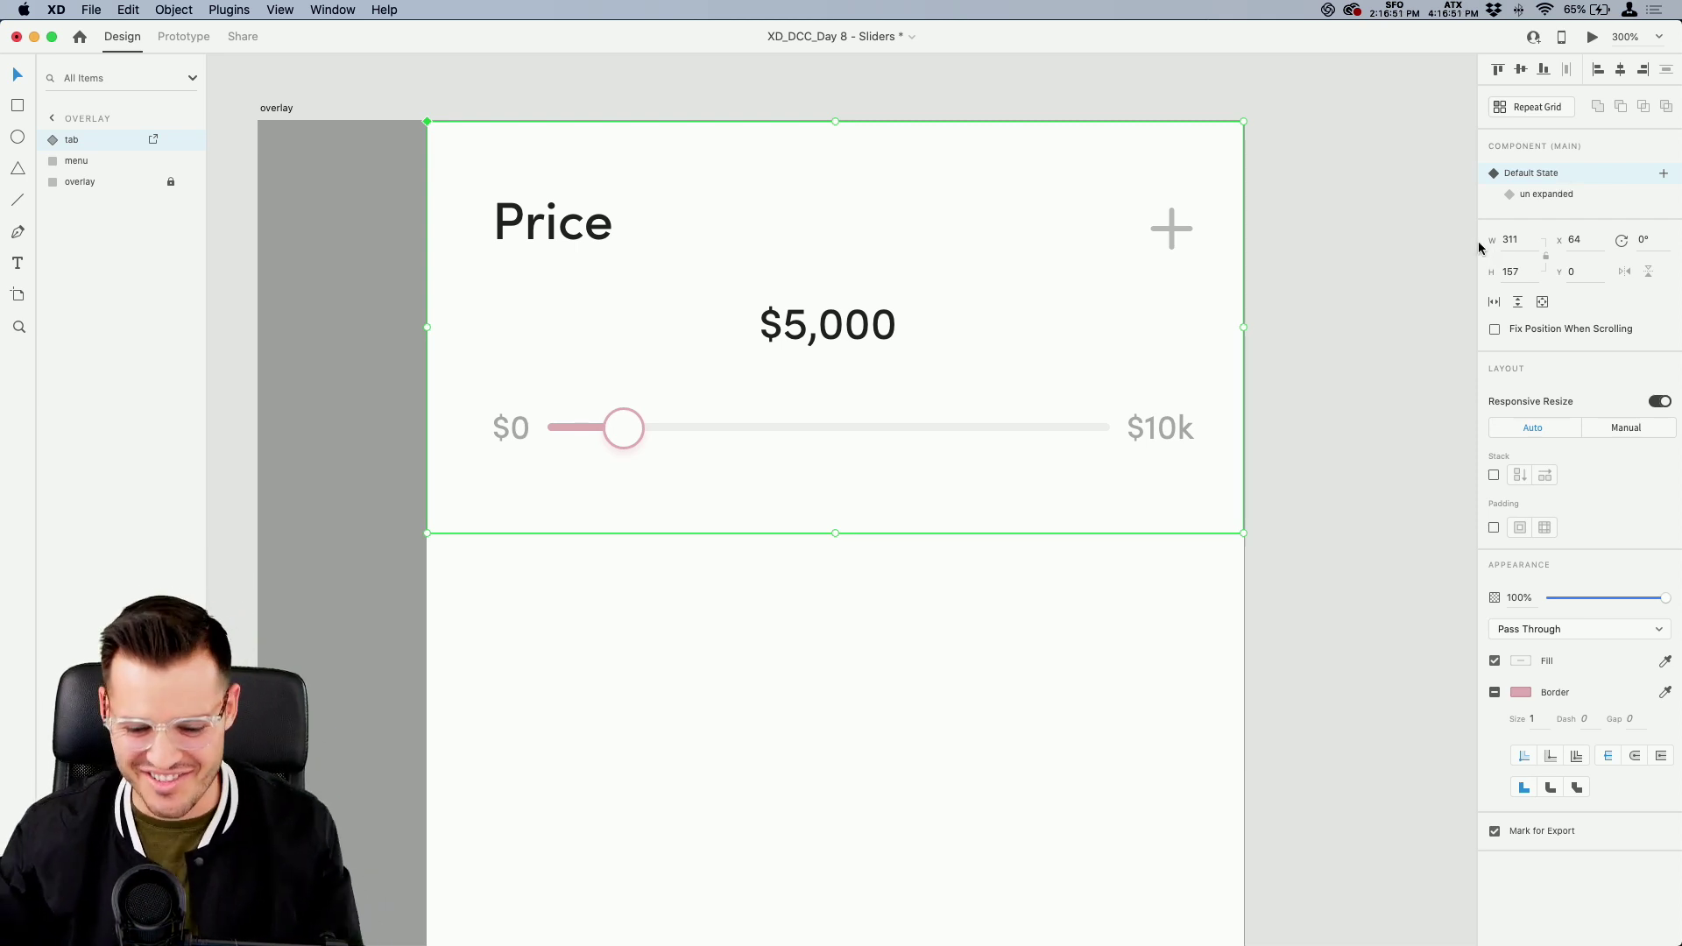
Enlarge the "$5,000" label to font size 26 in the Default State and switch the tab component to un expanded
{"action": "double_click", "coordinate": [824, 315]}
{"action": "mouse_move", "coordinate": [826, 349]}
{"action": "left_mouse_down"}
{"action": "mouse_move", "coordinate": [828, 370]}
{"action": "mouse_move", "coordinate": [848, 327]}
{"action": "left_mouse_up"}
{"action": "left_click", "coordinate": [857, 333]}
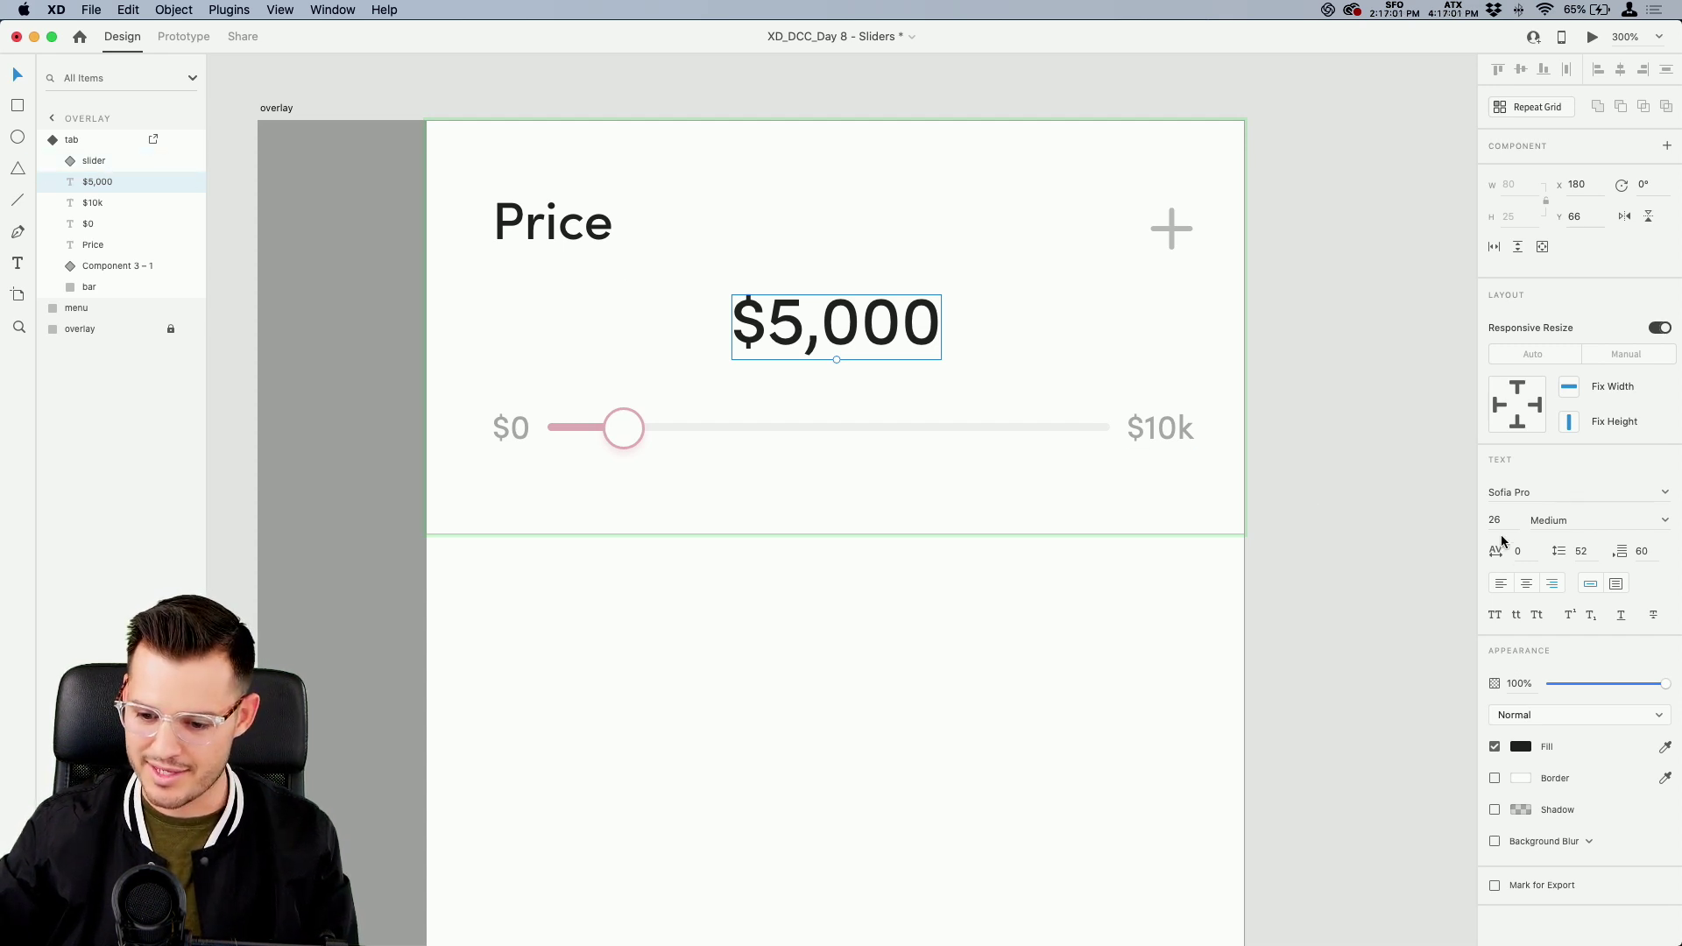
{"action": "left_click", "coordinate": [98, 142]}
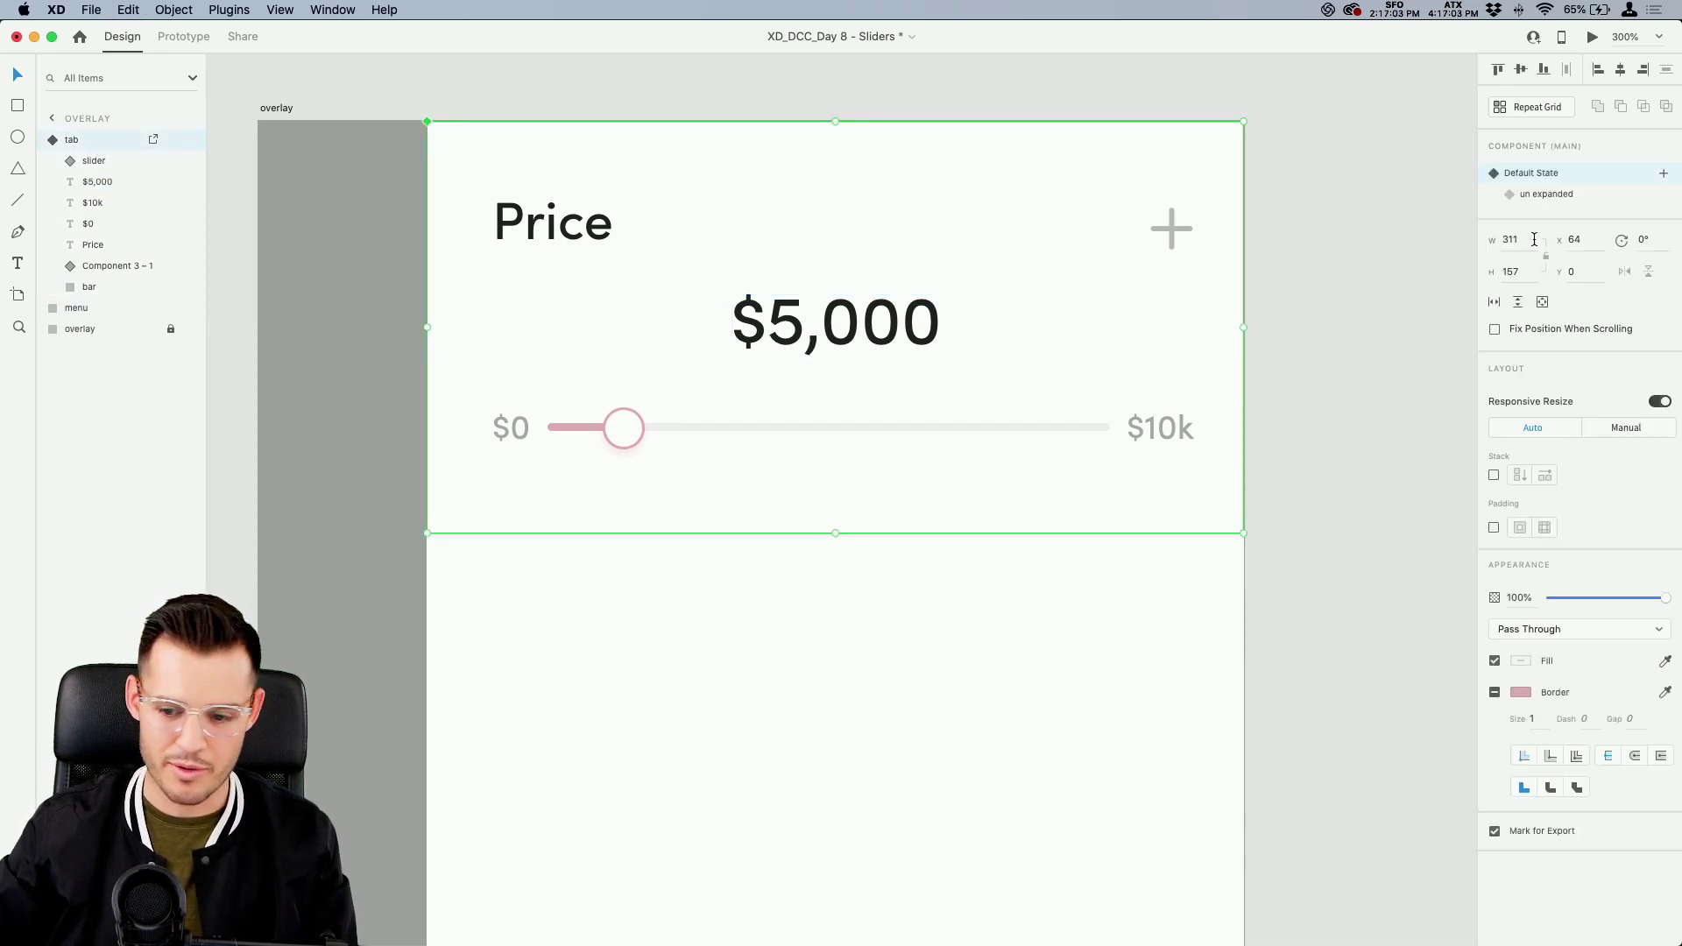
{"action": "left_click", "coordinate": [1568, 196]}
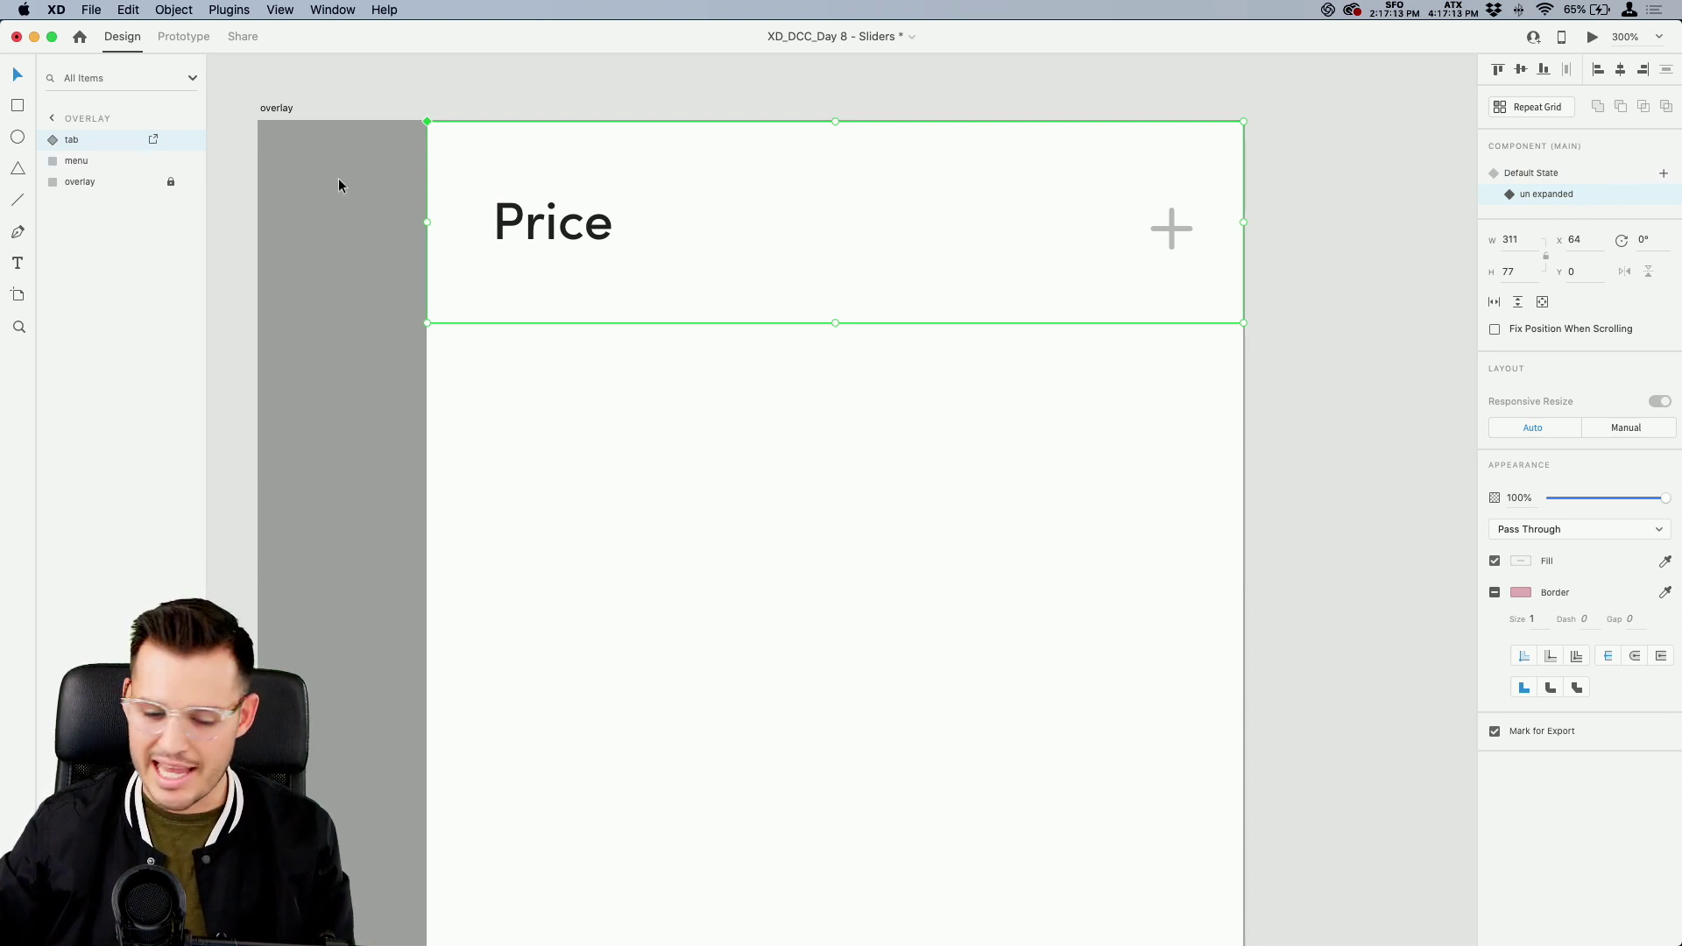
Try to link the un expanded state's plus icon to another component state with an Auto-Animate tap interaction
{"action": "left_click", "coordinate": [183, 39]}
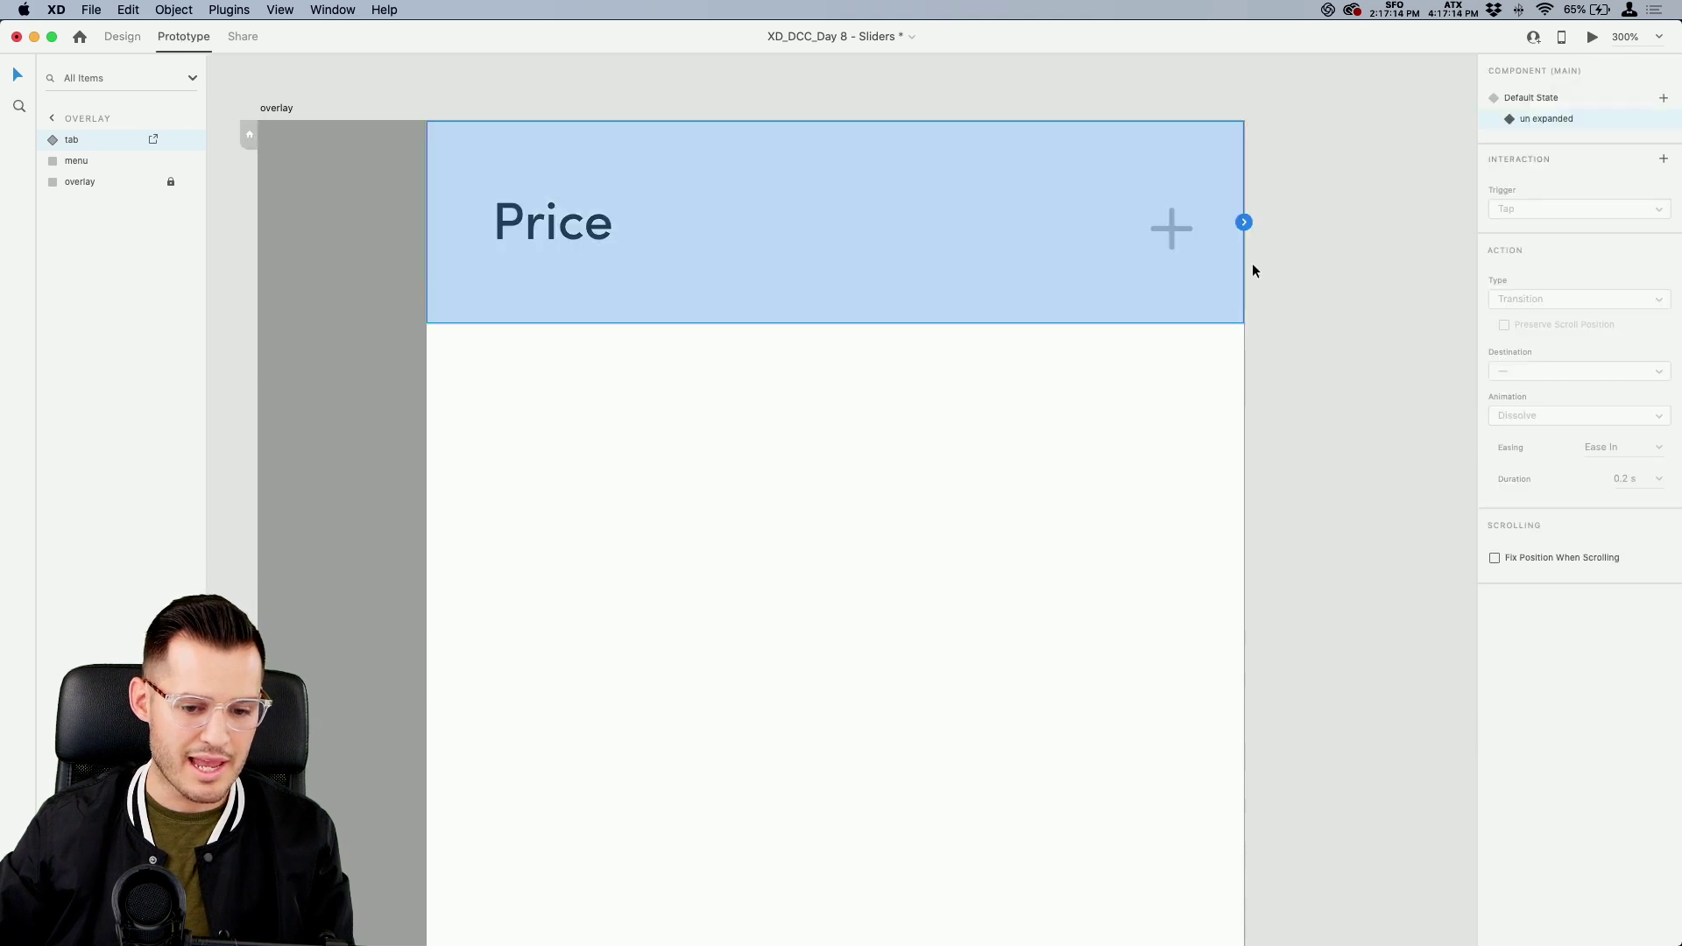
{"action": "double_click", "coordinate": [1171, 233]}
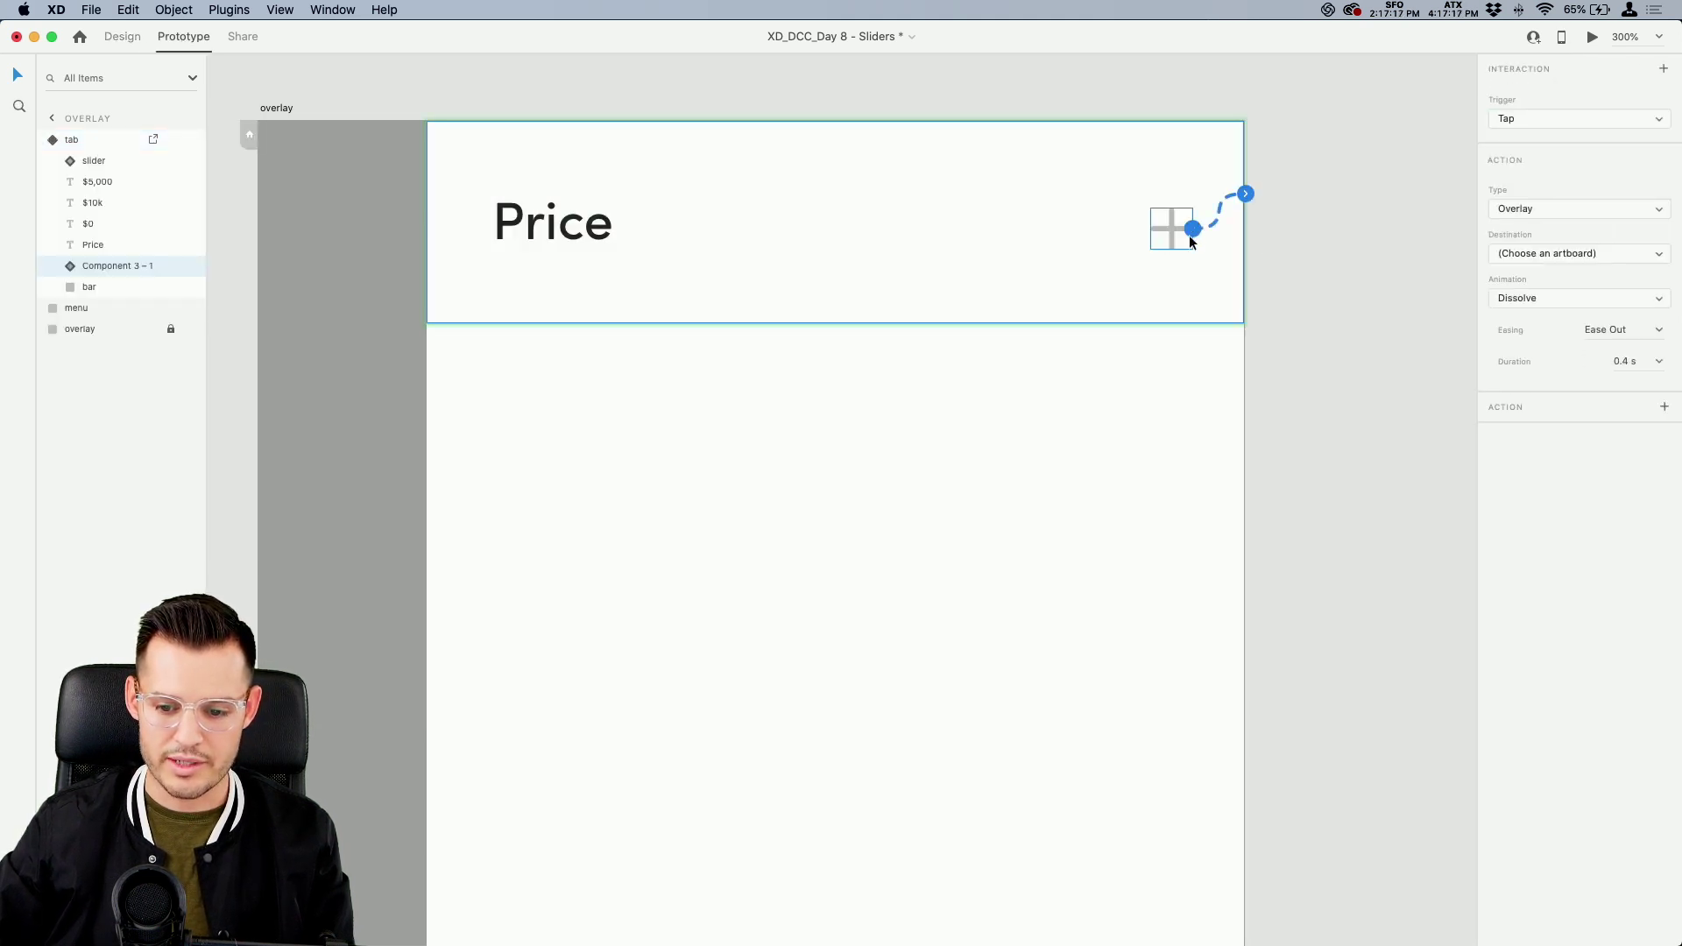
{"action": "left_click", "coordinate": [1557, 213]}
{"action": "left_click", "coordinate": [1557, 195]}
{"action": "left_click", "coordinate": [1547, 253]}
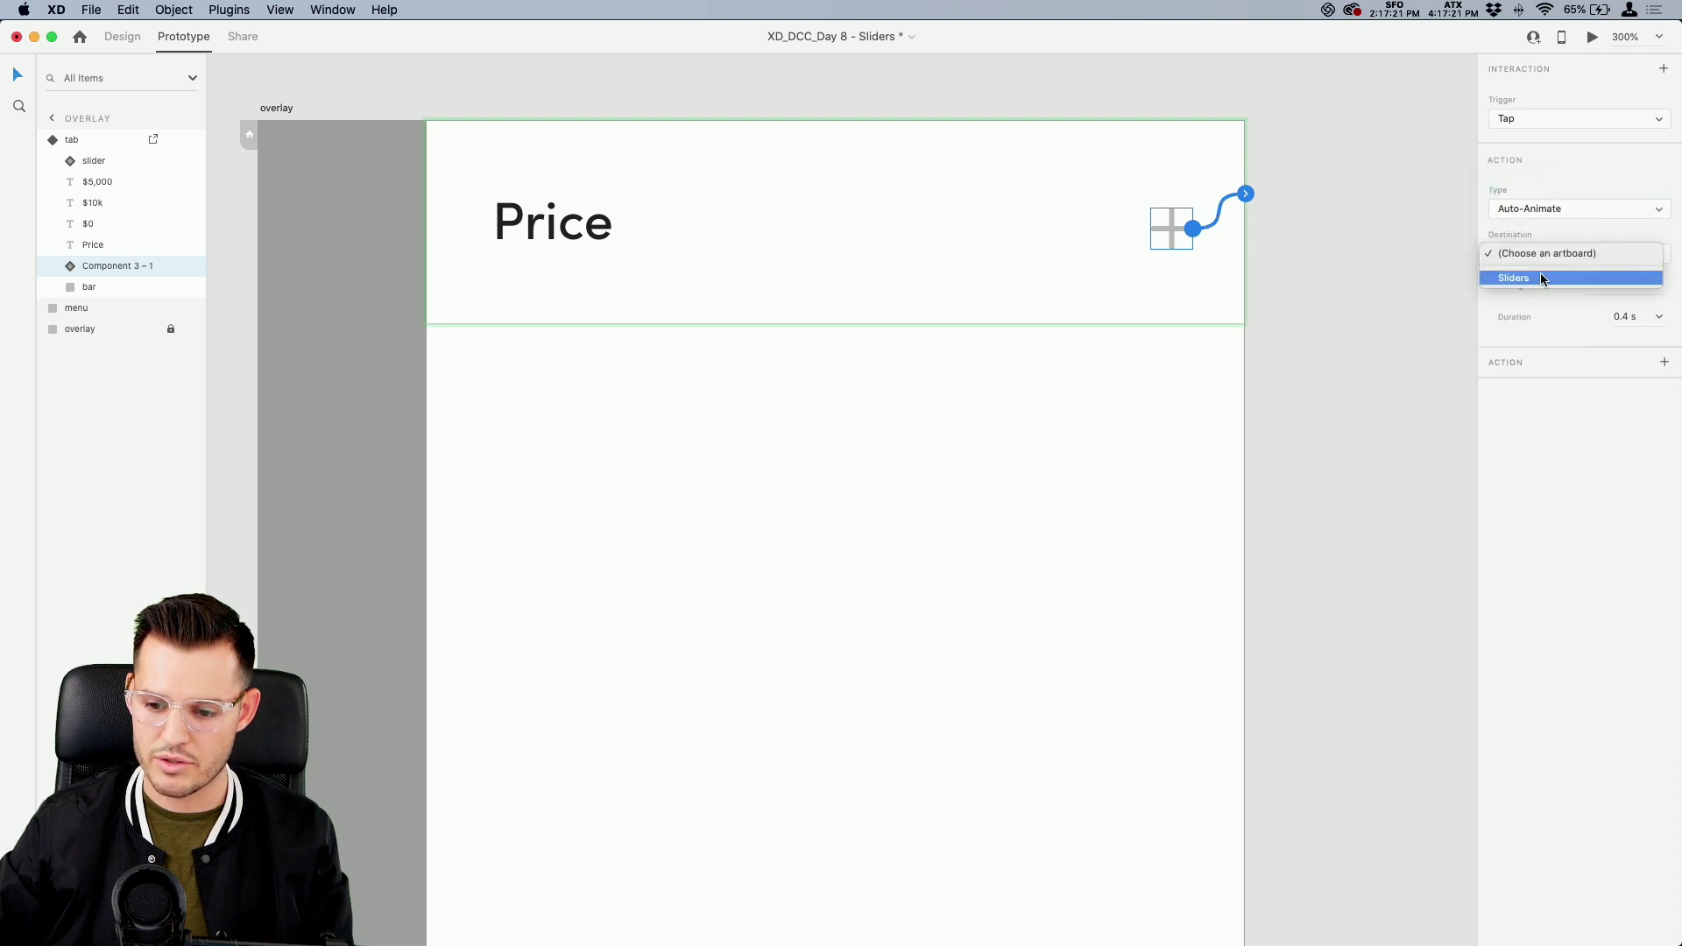
{"action": "left_click", "coordinate": [1543, 279]}
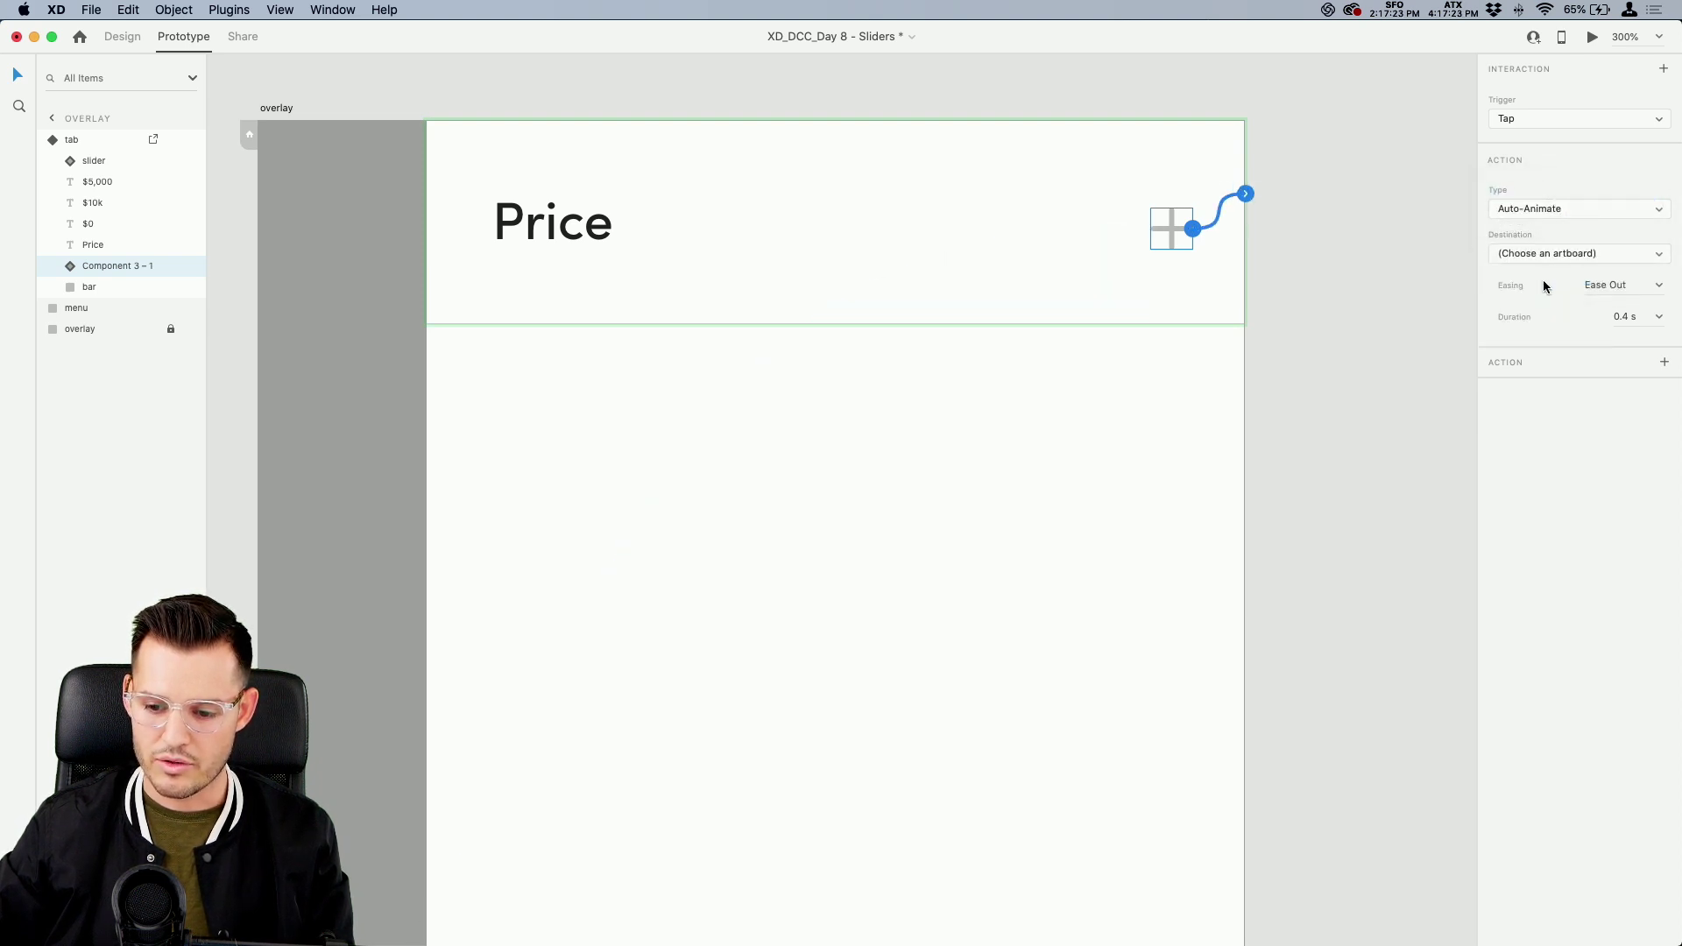
{"action": "key", "text": "Escape"}
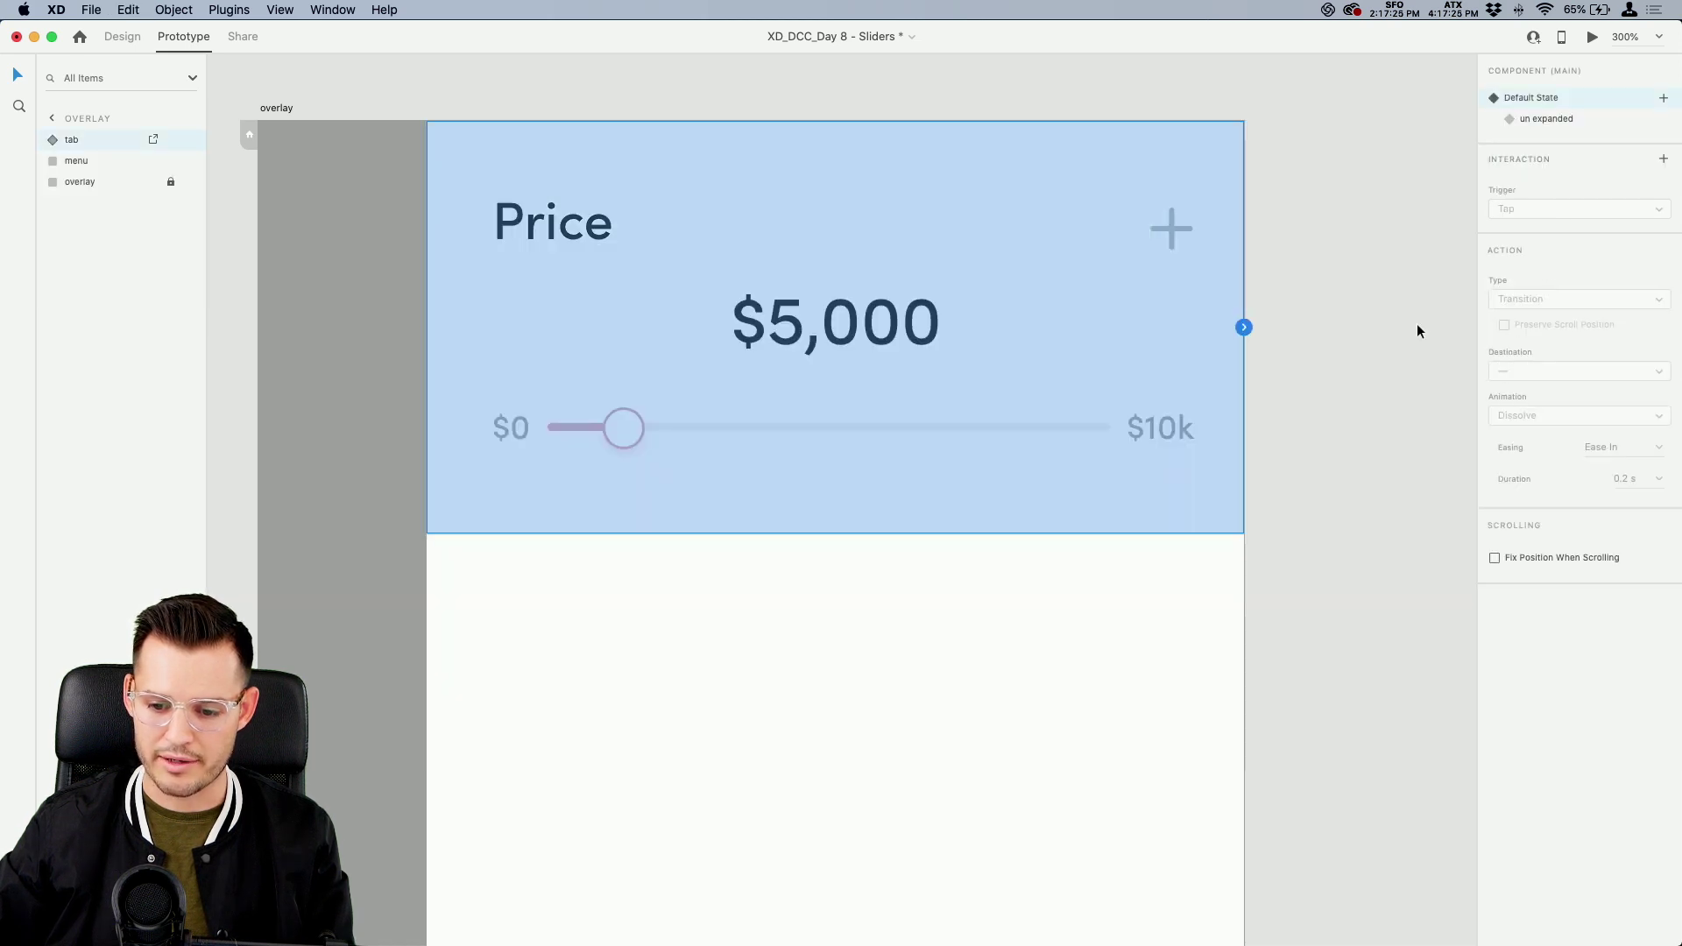
Draw a borderless rectangle about 35 by 32 over the plus icon in the un expanded state and set its opacity to 0%
{"action": "left_click", "coordinate": [1547, 119]}
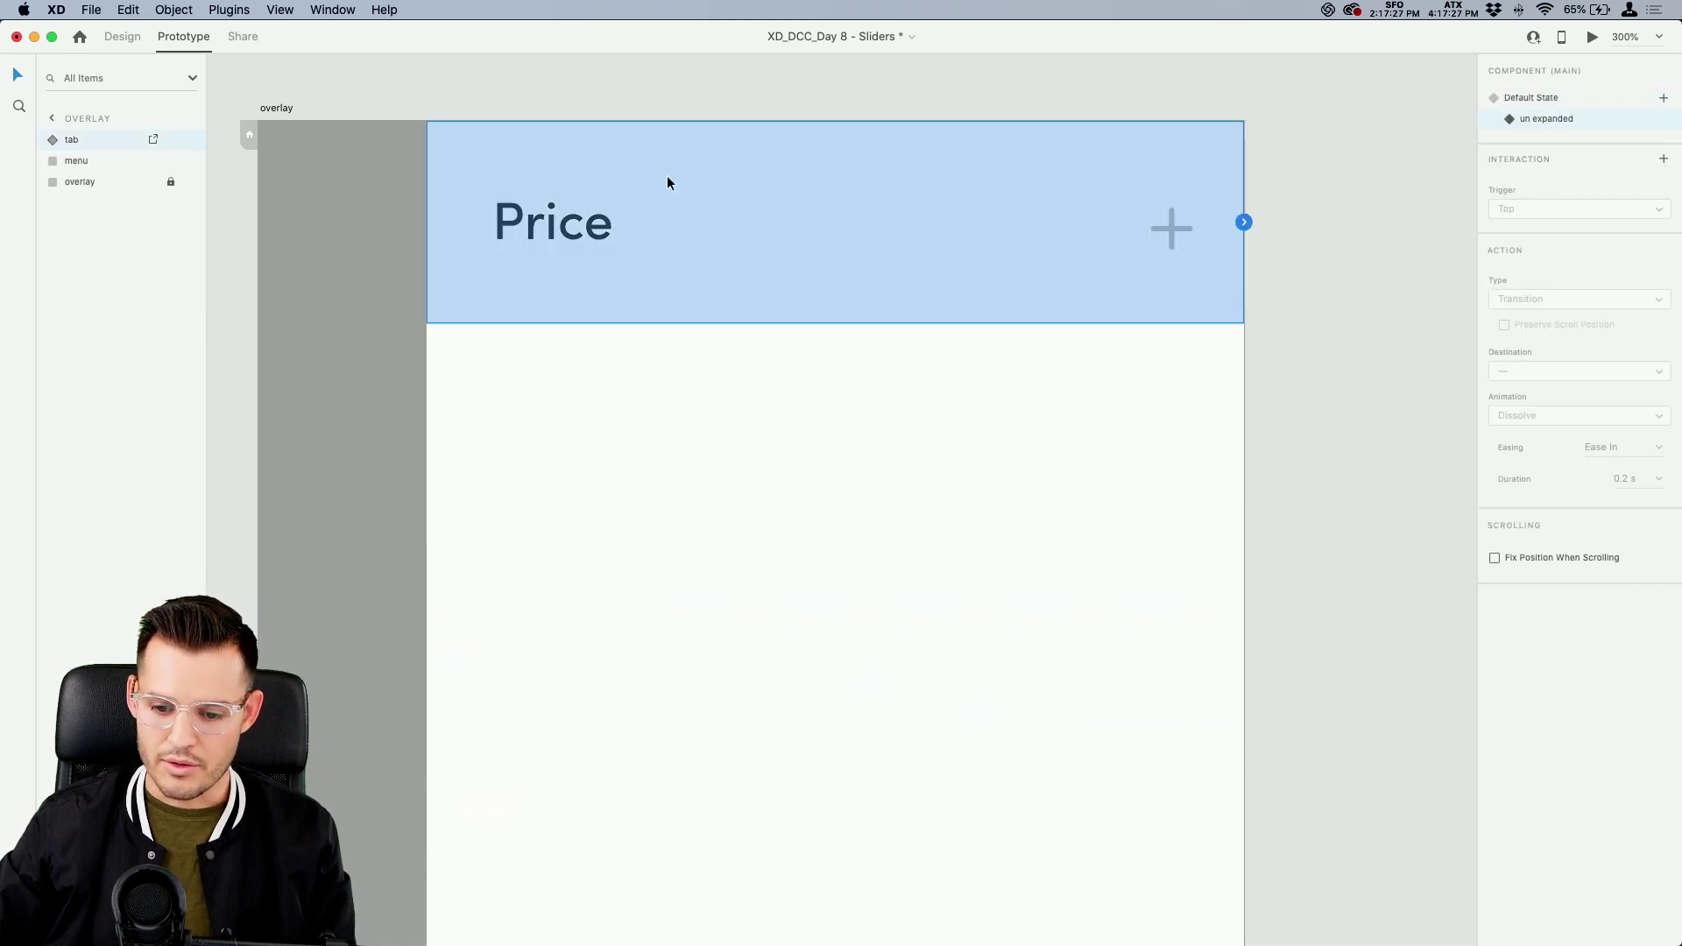
{"action": "left_click", "coordinate": [50, 140]}
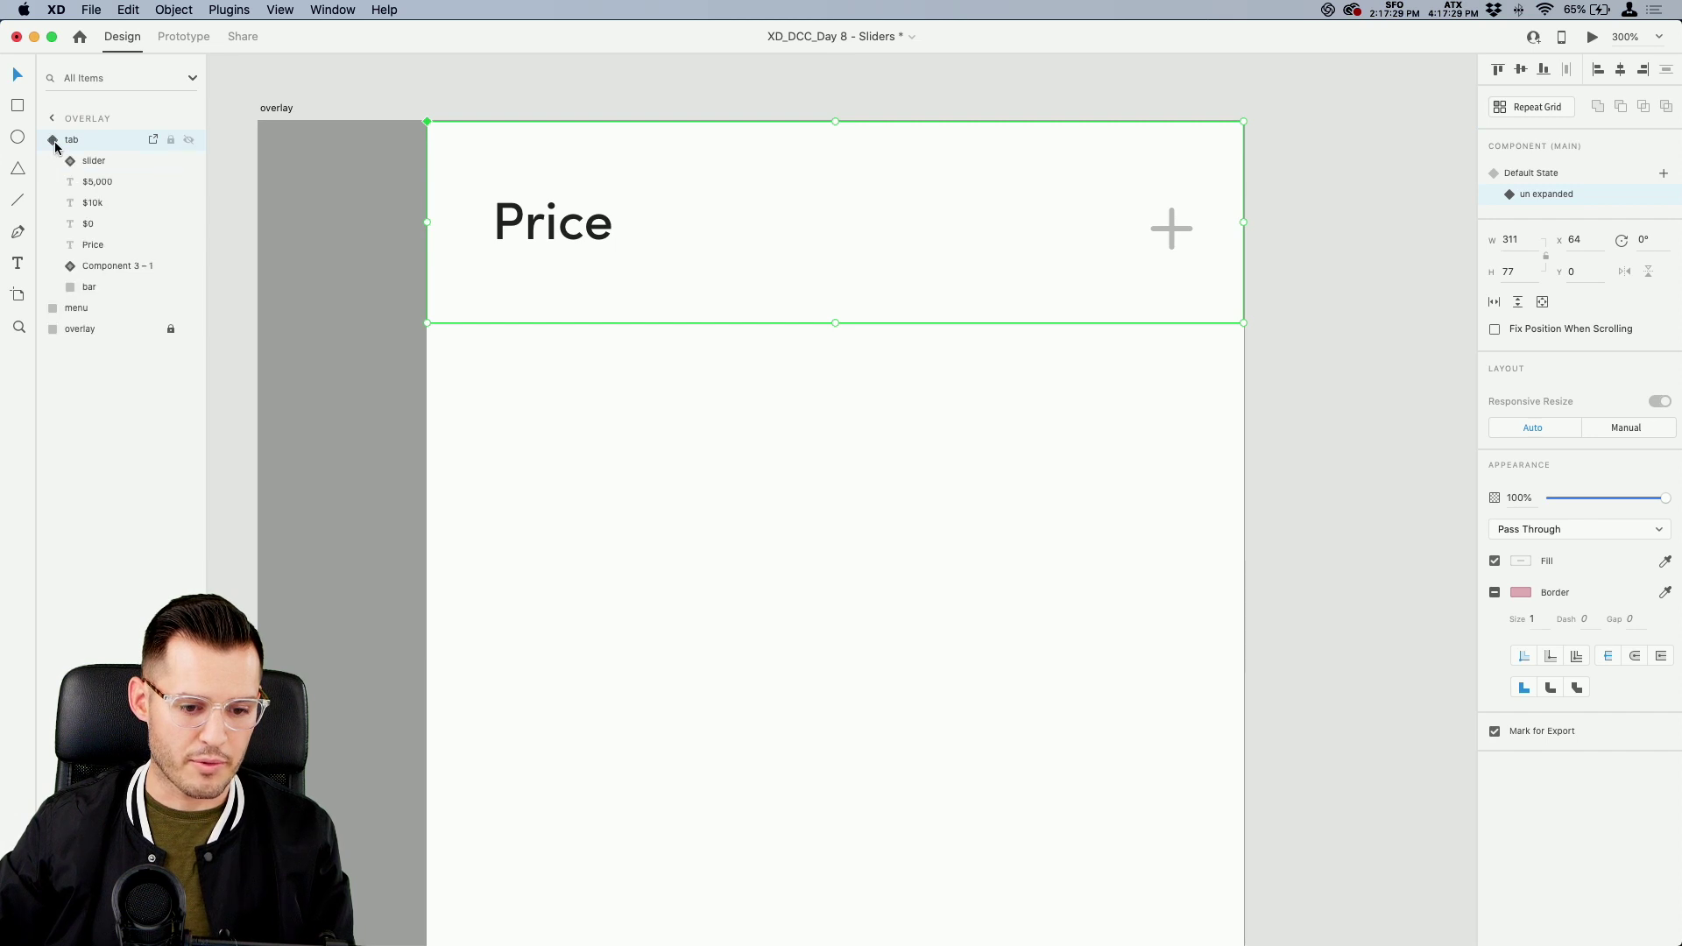
{"action": "left_click_drag", "start_coordinate": [1127, 193], "coordinate": [1220, 275]}
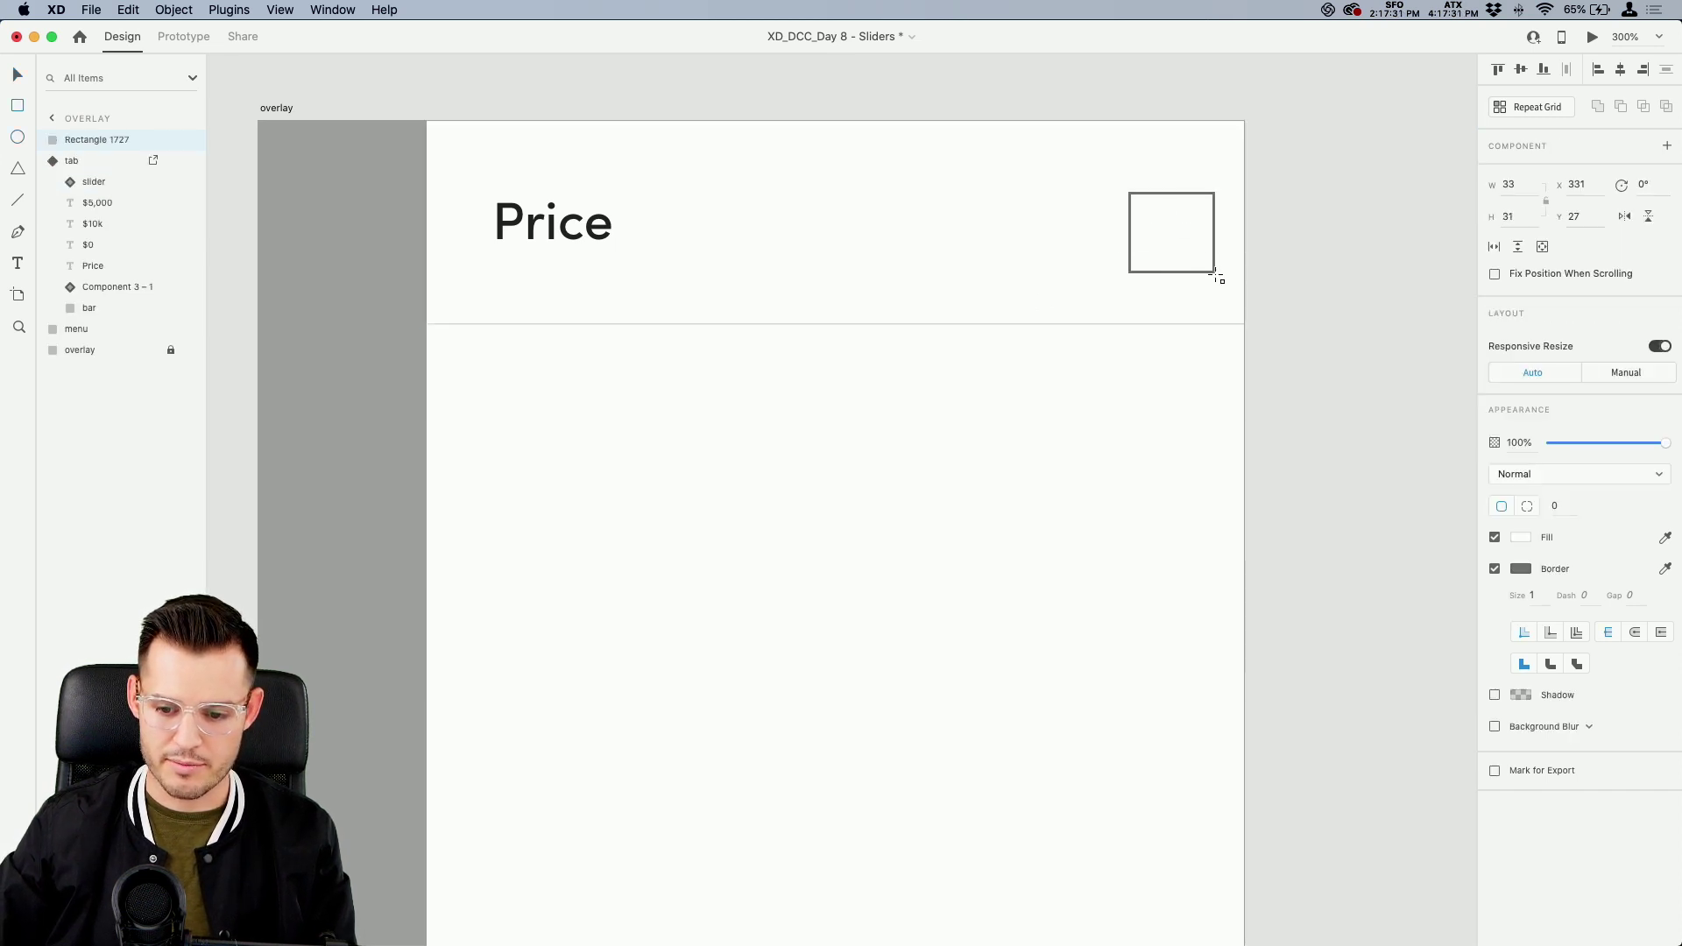
{"action": "left_click", "coordinate": [1496, 569]}
{"action": "left_click_drag", "start_coordinate": [1638, 444], "coordinate": [1551, 444]}
{"action": "left_click_drag", "start_coordinate": [1199, 214], "coordinate": [1193, 217]}
Rename the transparent rectangle as tap and move it inside the tab component
{"action": "double_click", "coordinate": [80, 140]}
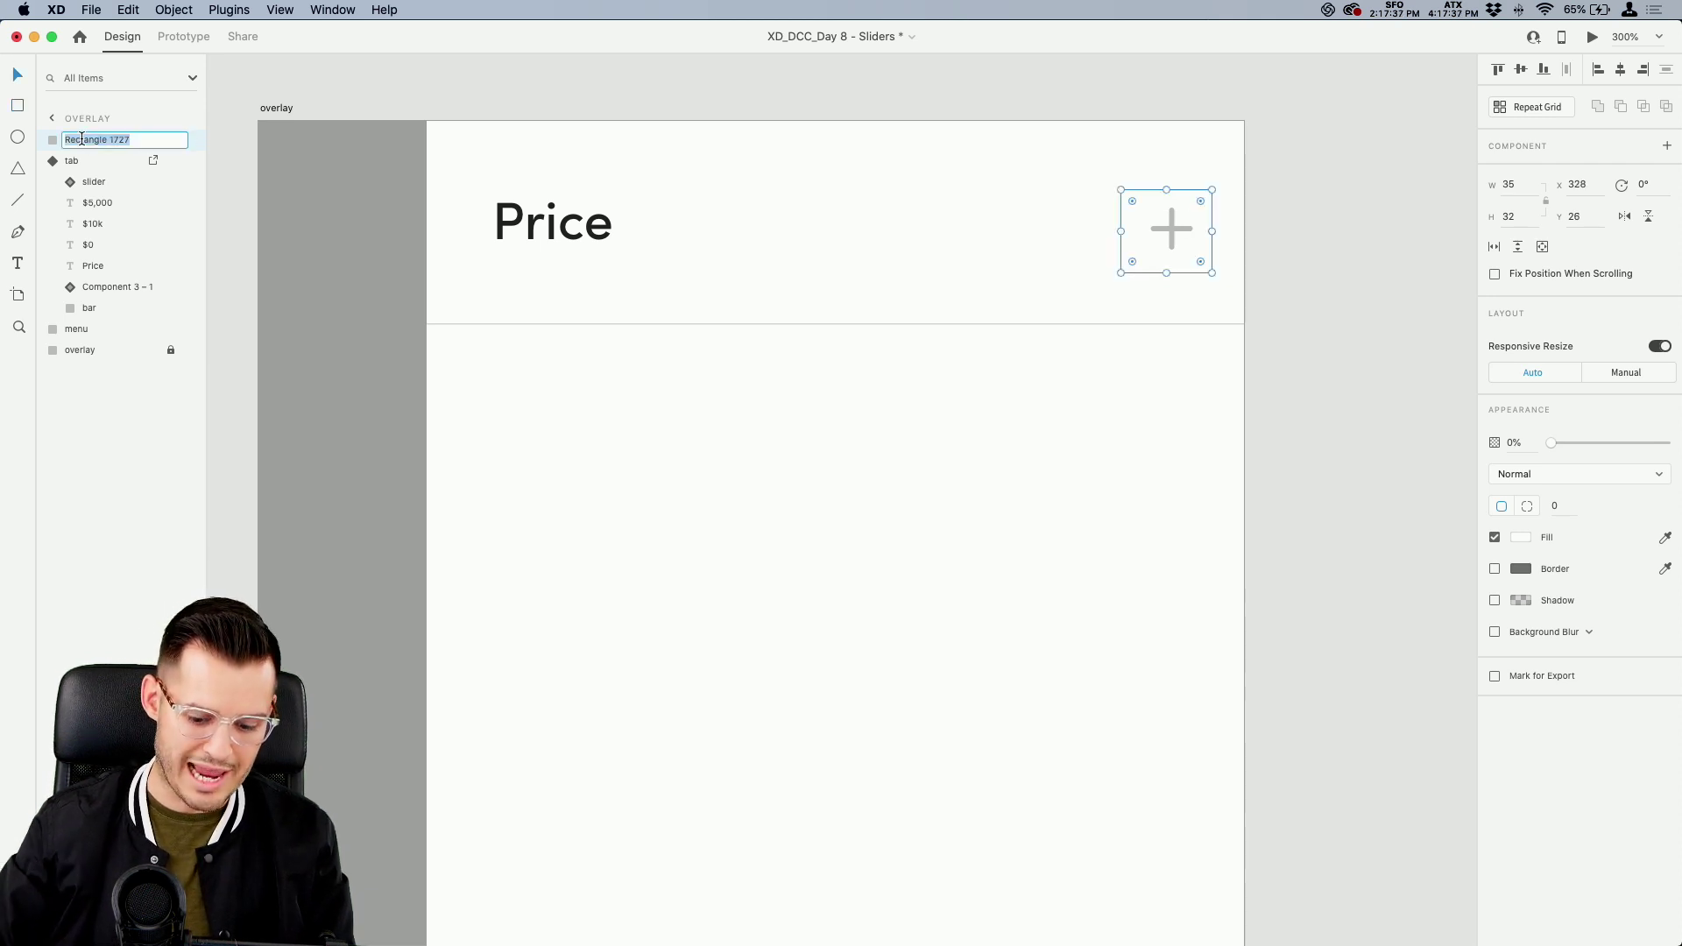
{"action": "type", "text": "tap"}
{"action": "key", "text": "Return"}
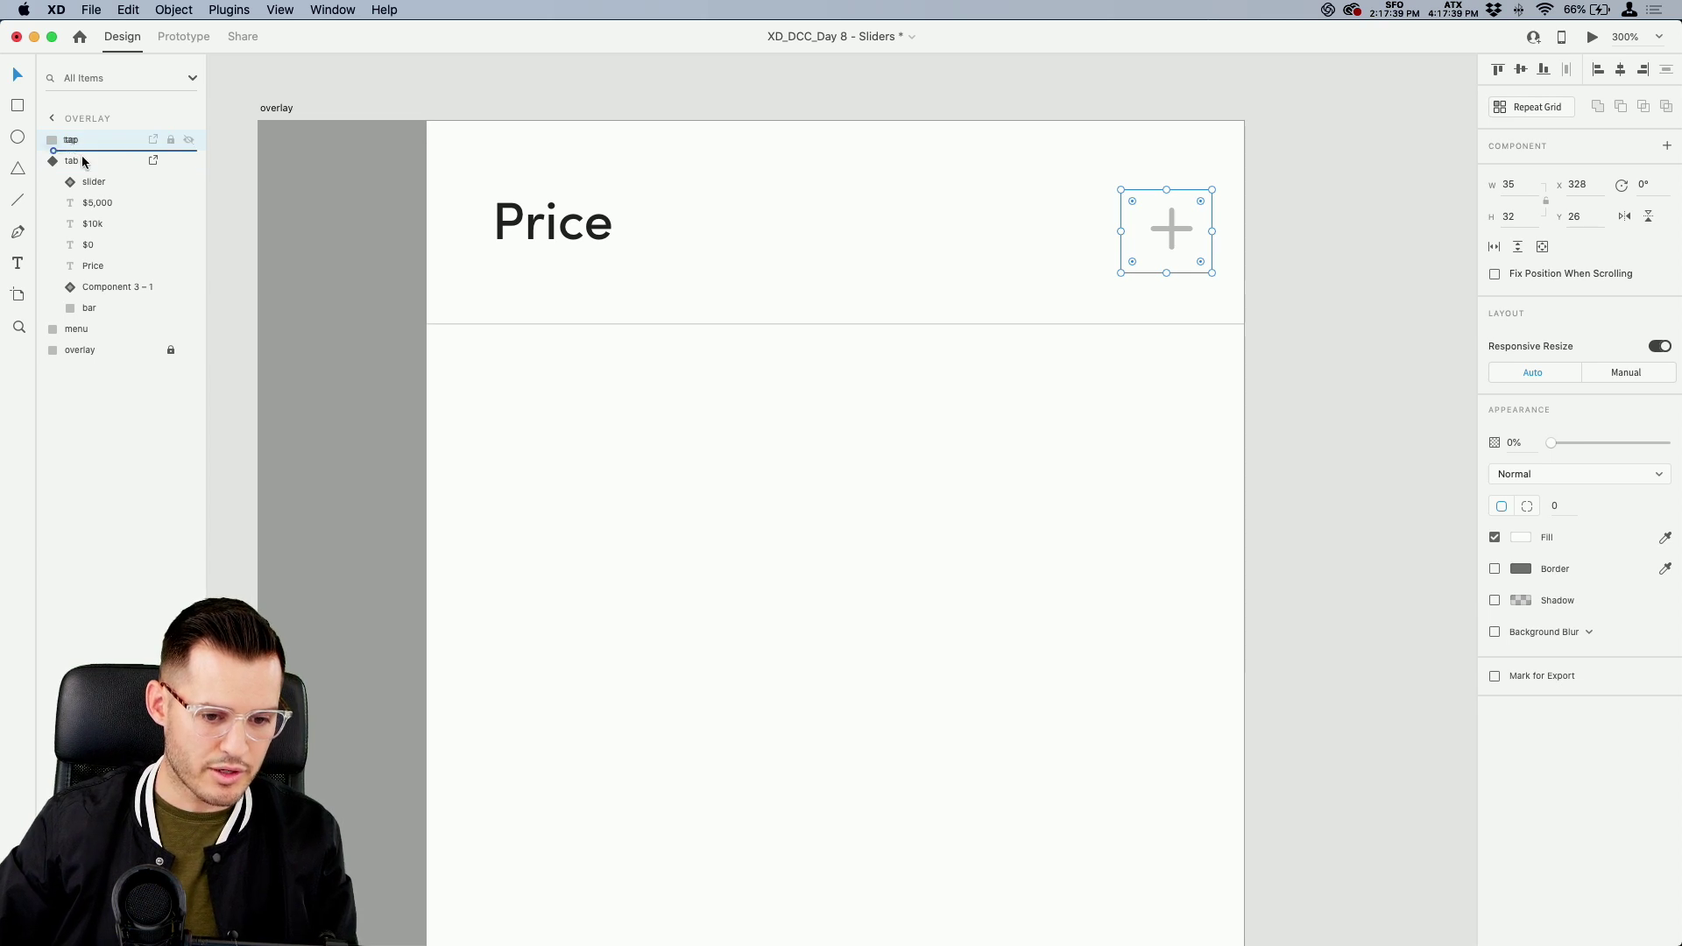
{"action": "left_click_drag", "start_coordinate": [85, 173], "coordinate": [86, 161]}
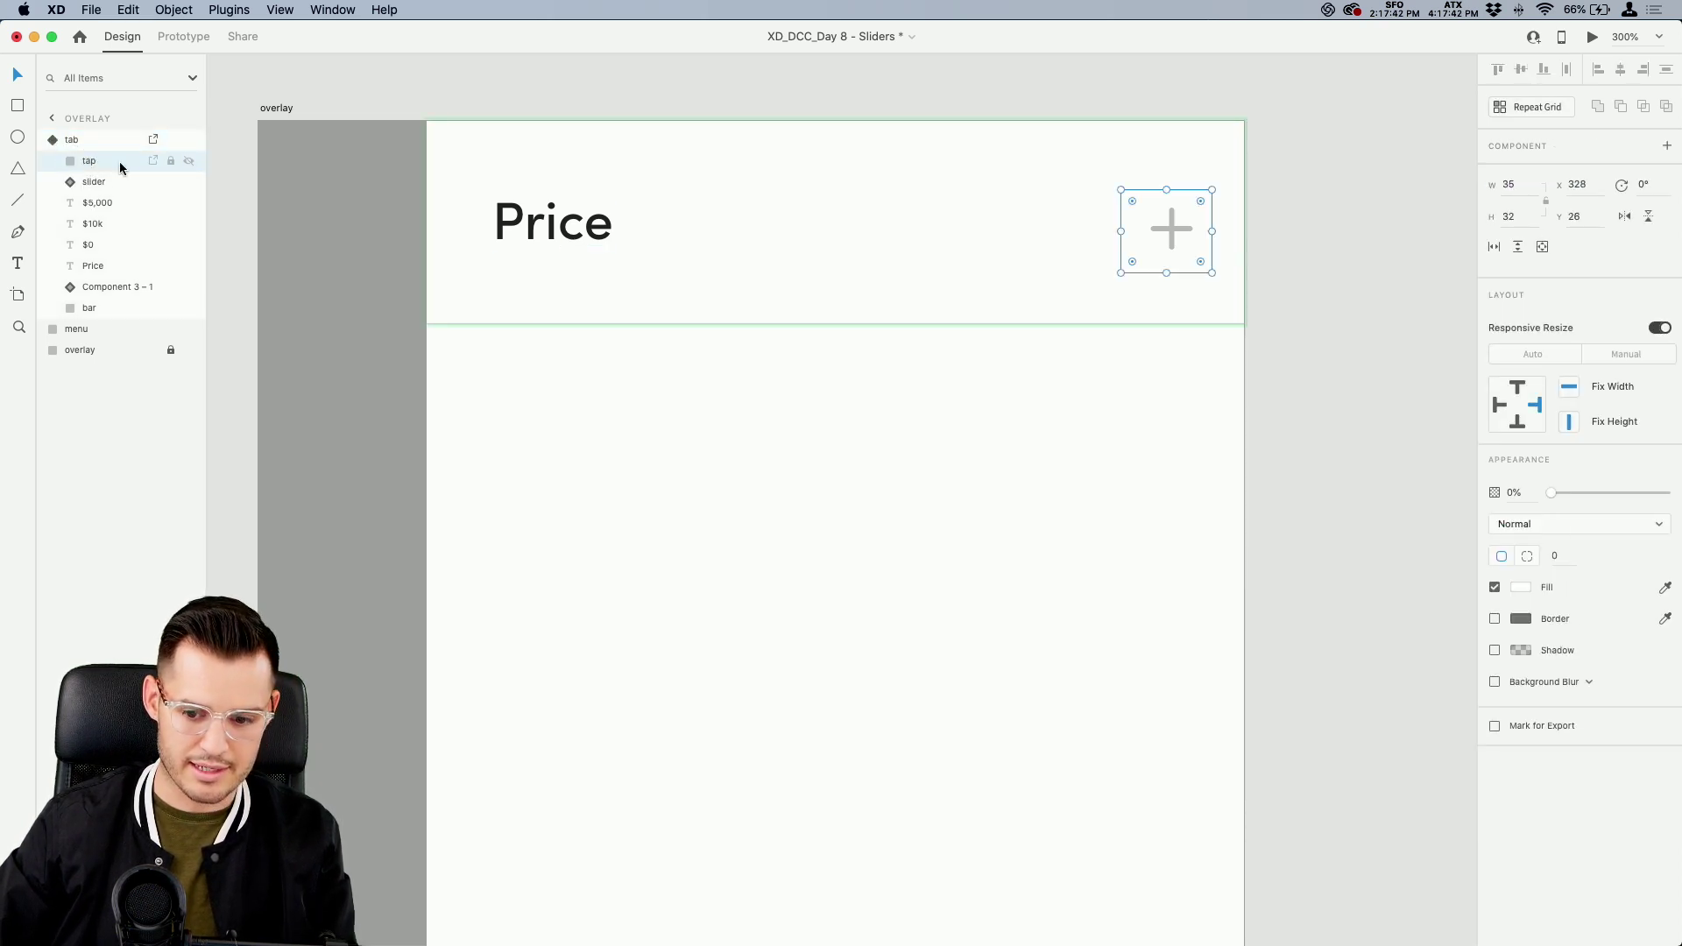
Paste the tap rectangle above the slider layer in the tab component's Default State
{"action": "left_click", "coordinate": [66, 144]}
{"action": "left_click", "coordinate": [1542, 174]}
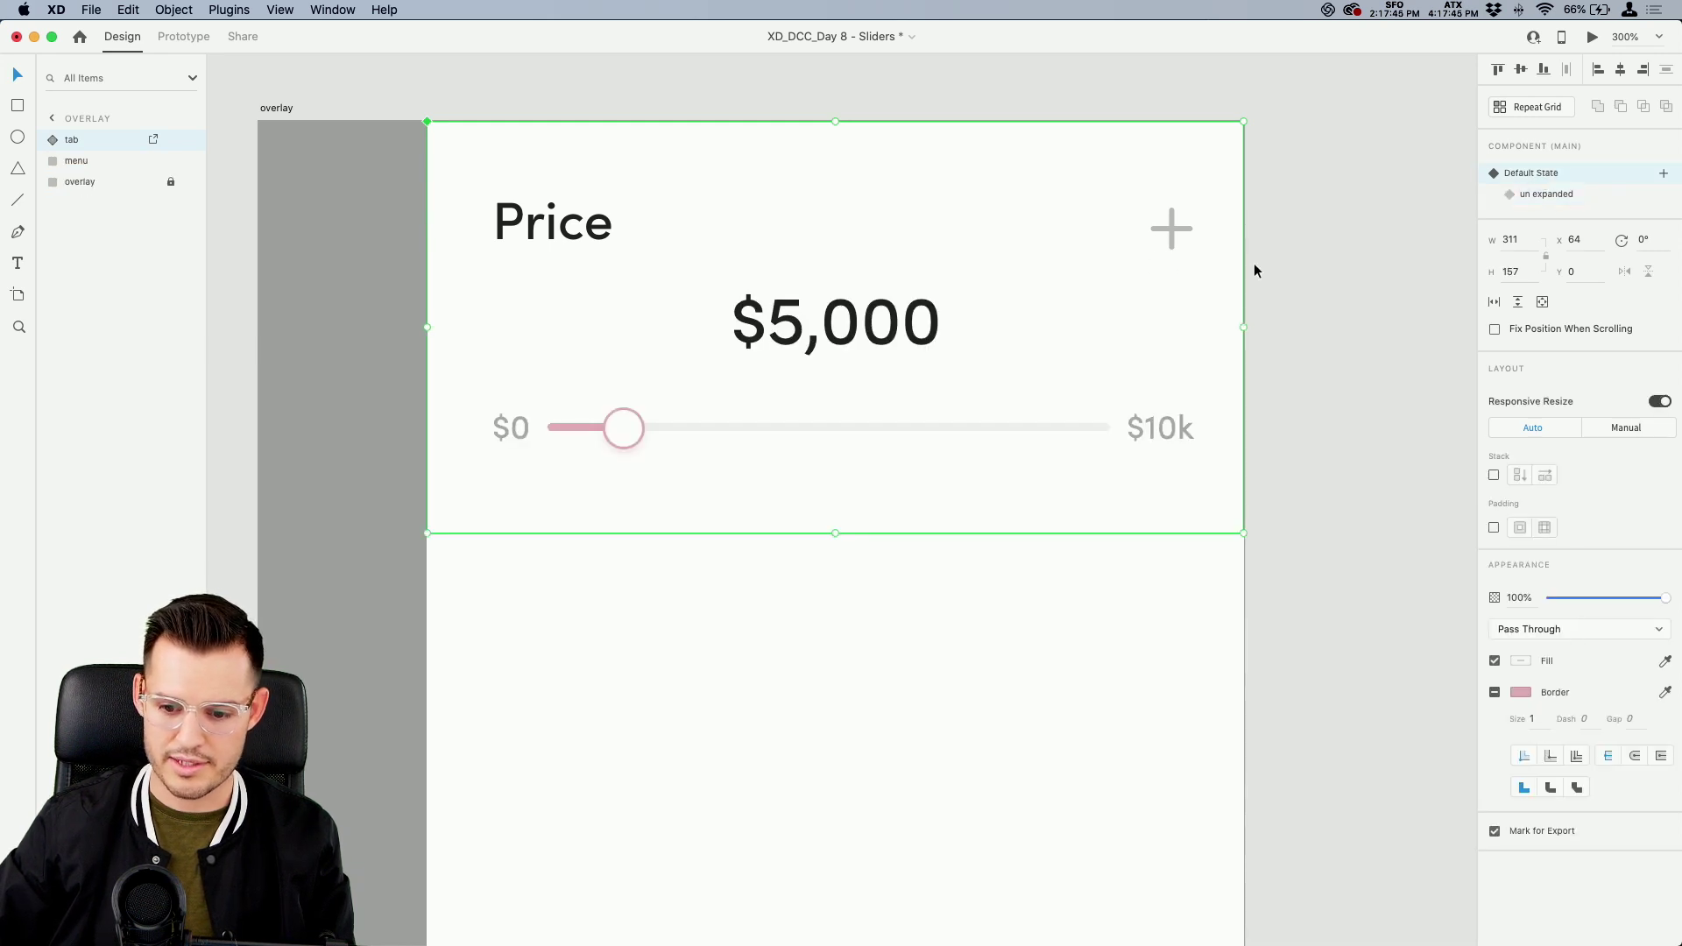
{"action": "left_click", "coordinate": [55, 141]}
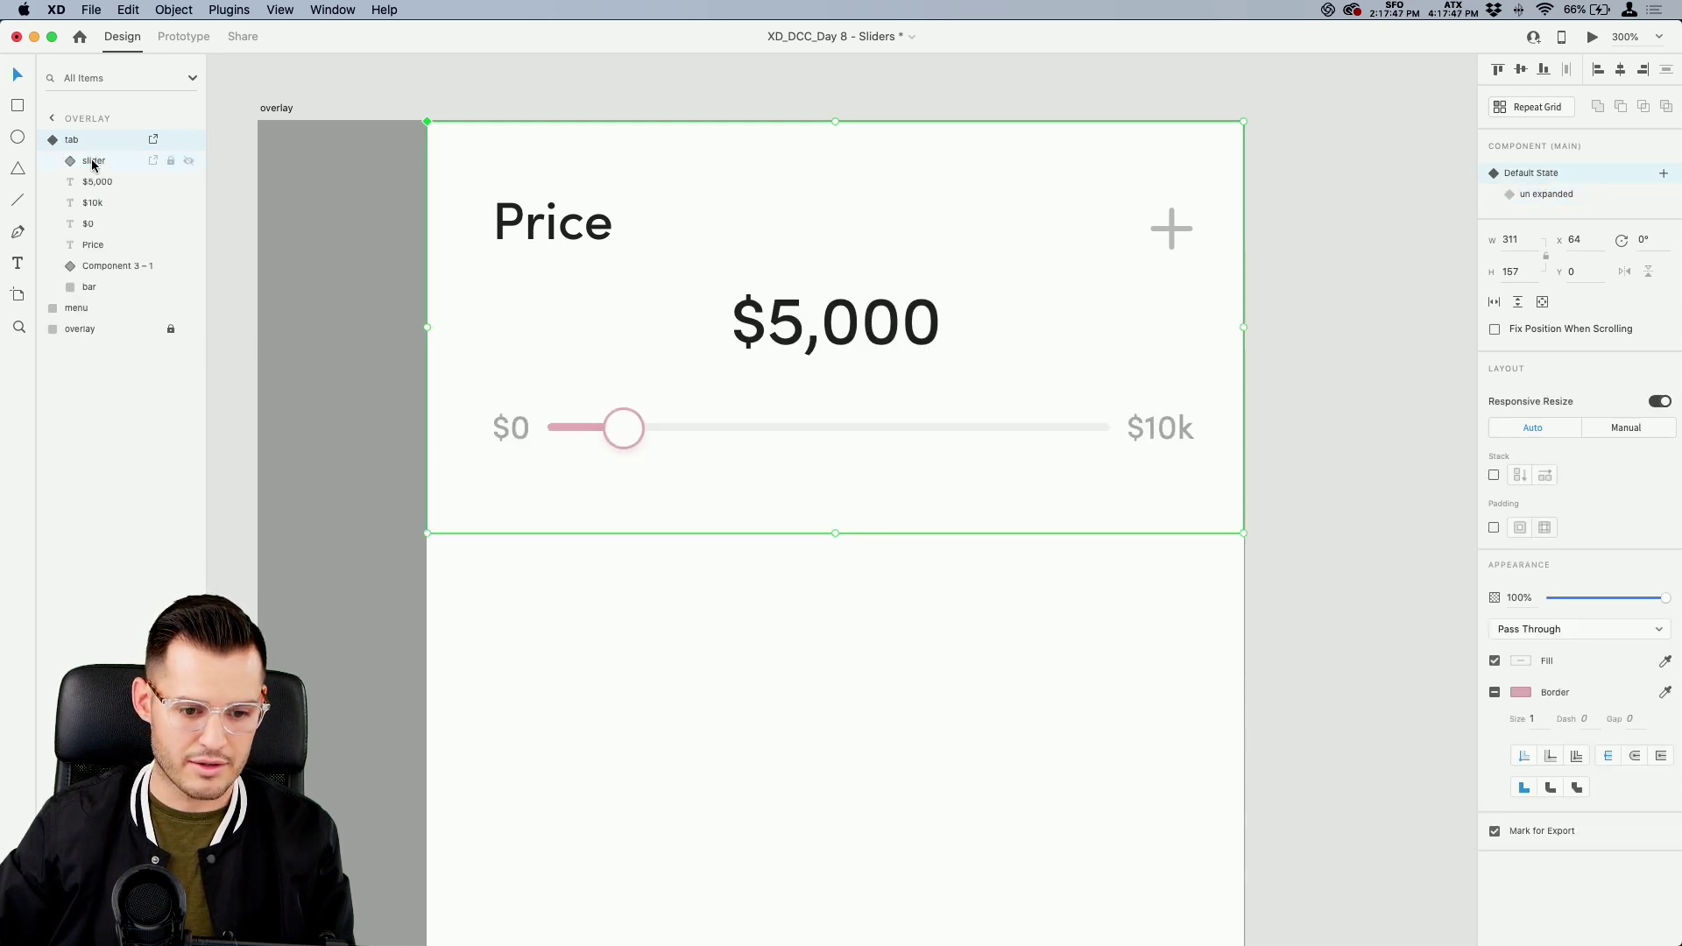
{"action": "left_click", "coordinate": [91, 161]}
{"action": "key", "text": "super+v"}
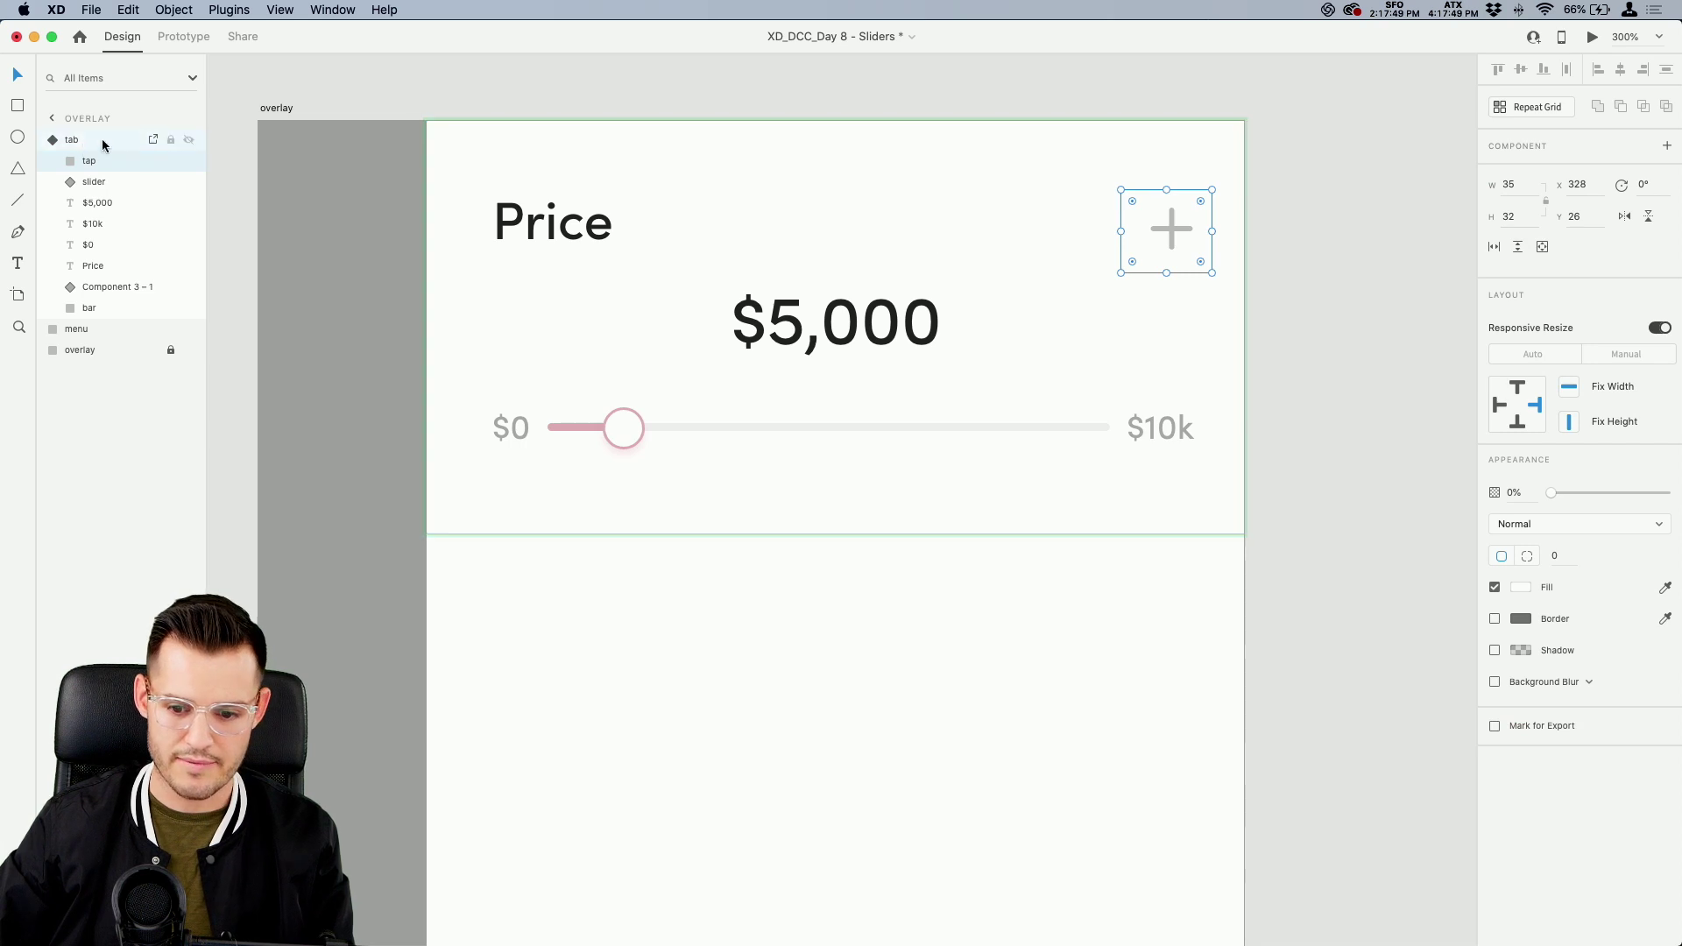
Delete the duplicate tap rectangle from the un expanded state and return to the Default State to check it
{"action": "left_click", "coordinate": [61, 140]}
{"action": "left_click", "coordinate": [1568, 195]}
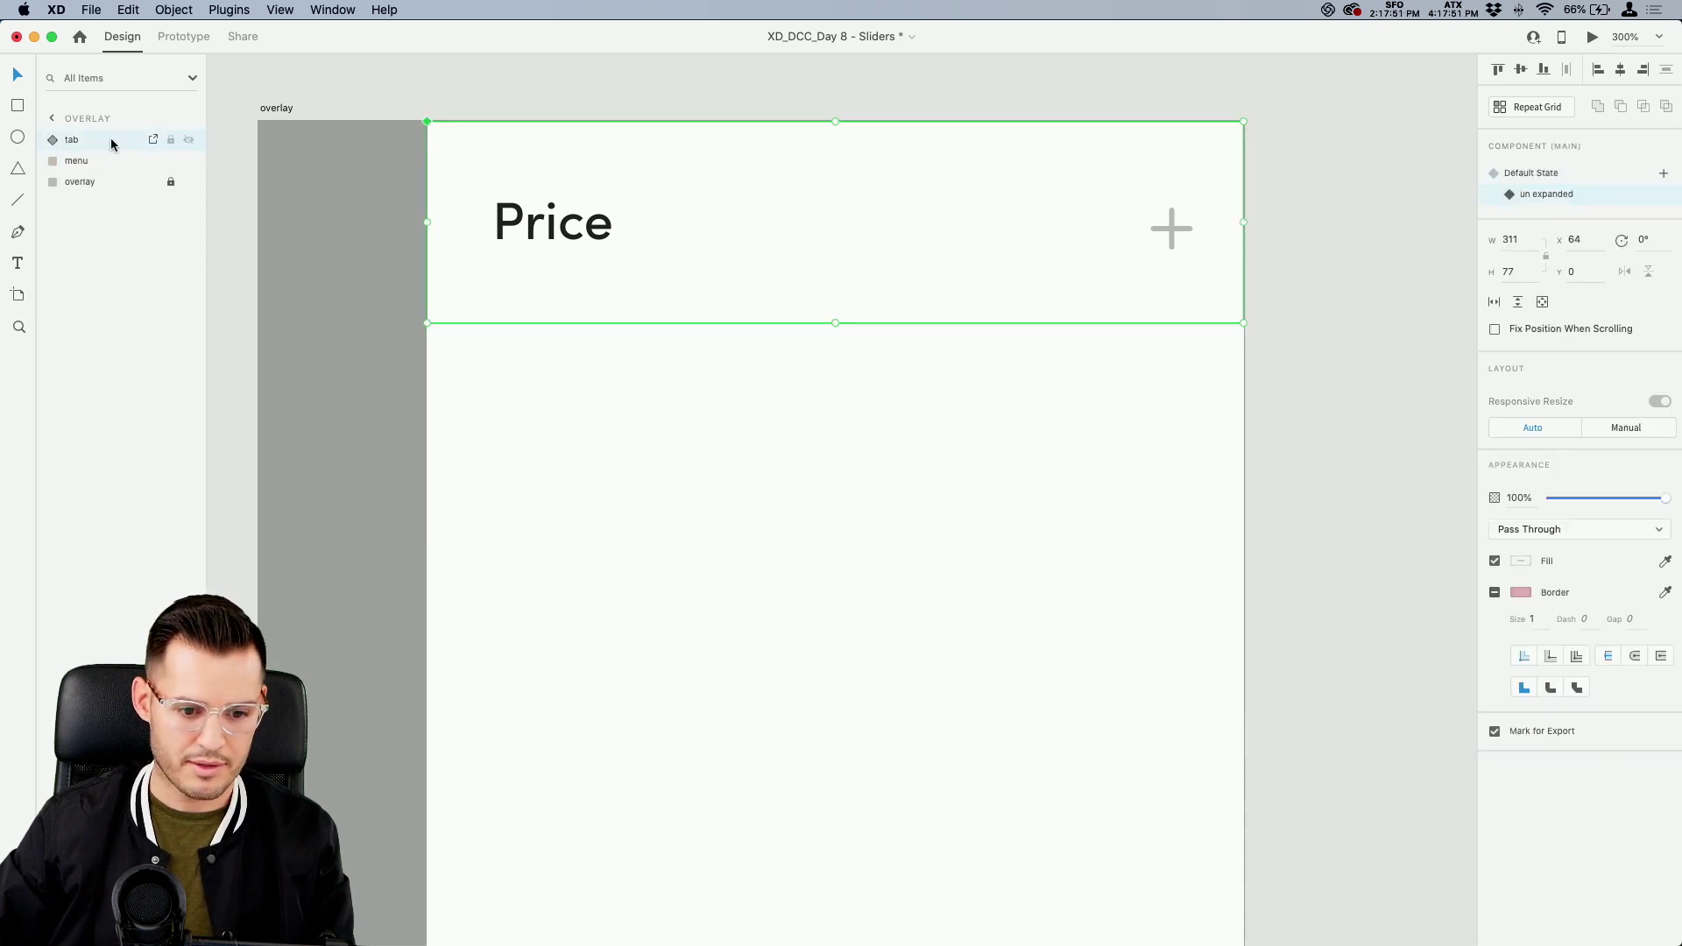
{"action": "left_click", "coordinate": [55, 140]}
{"action": "left_click", "coordinate": [104, 166]}
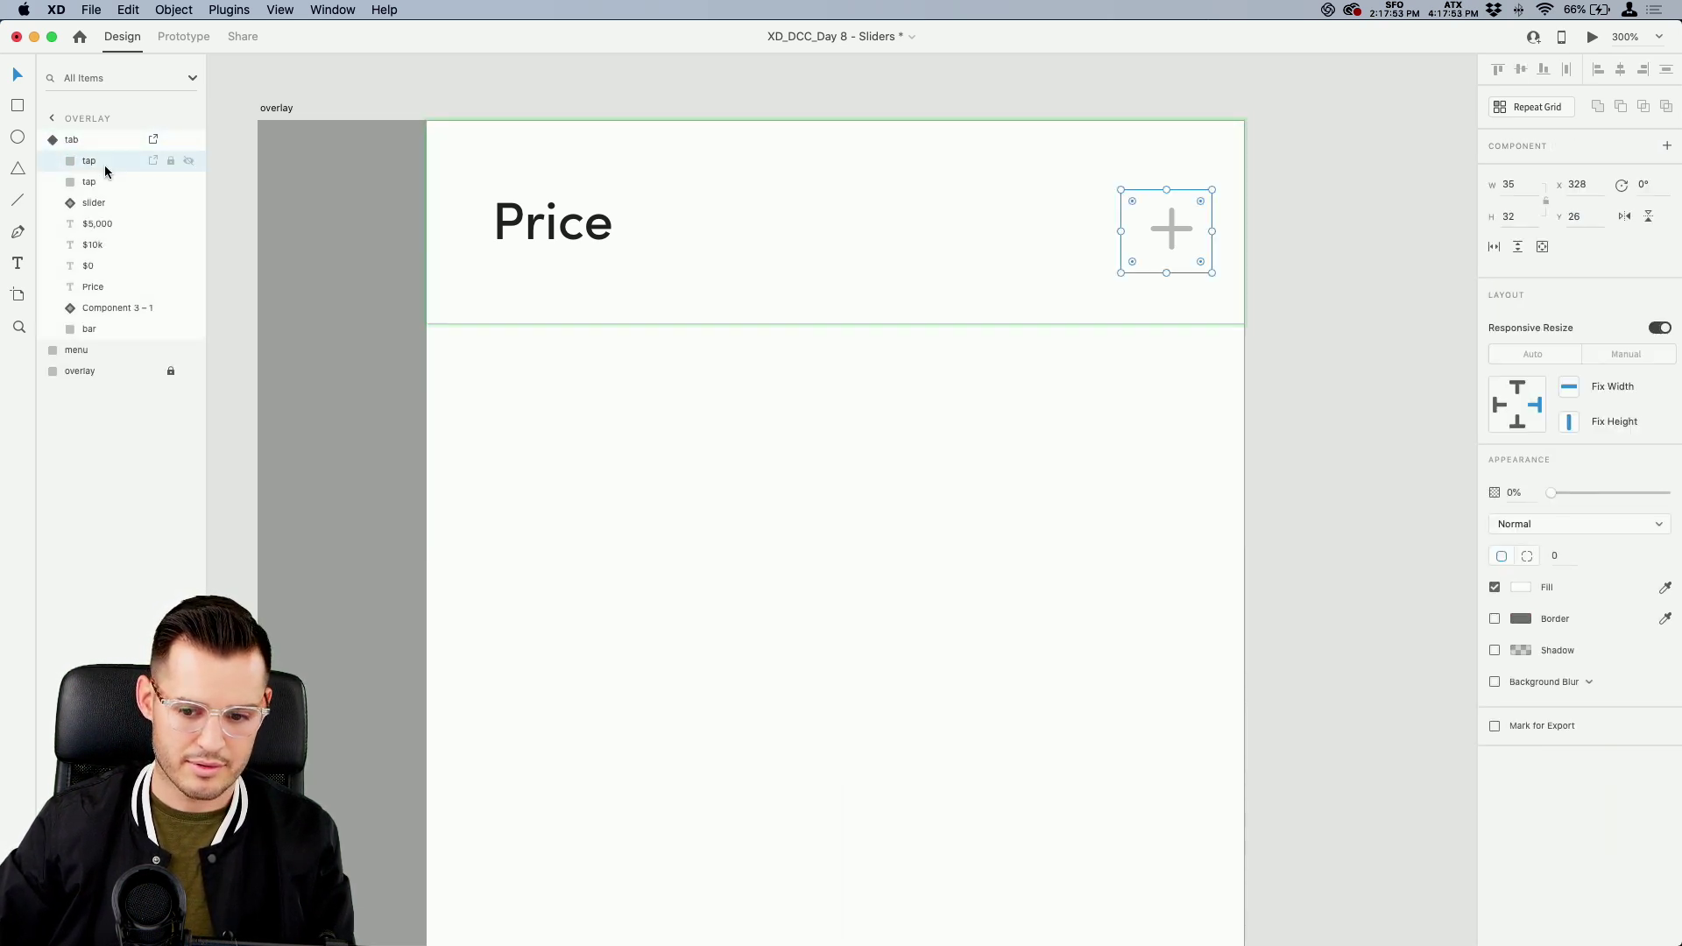
{"action": "key", "text": "Delete"}
{"action": "left_click", "coordinate": [107, 142]}
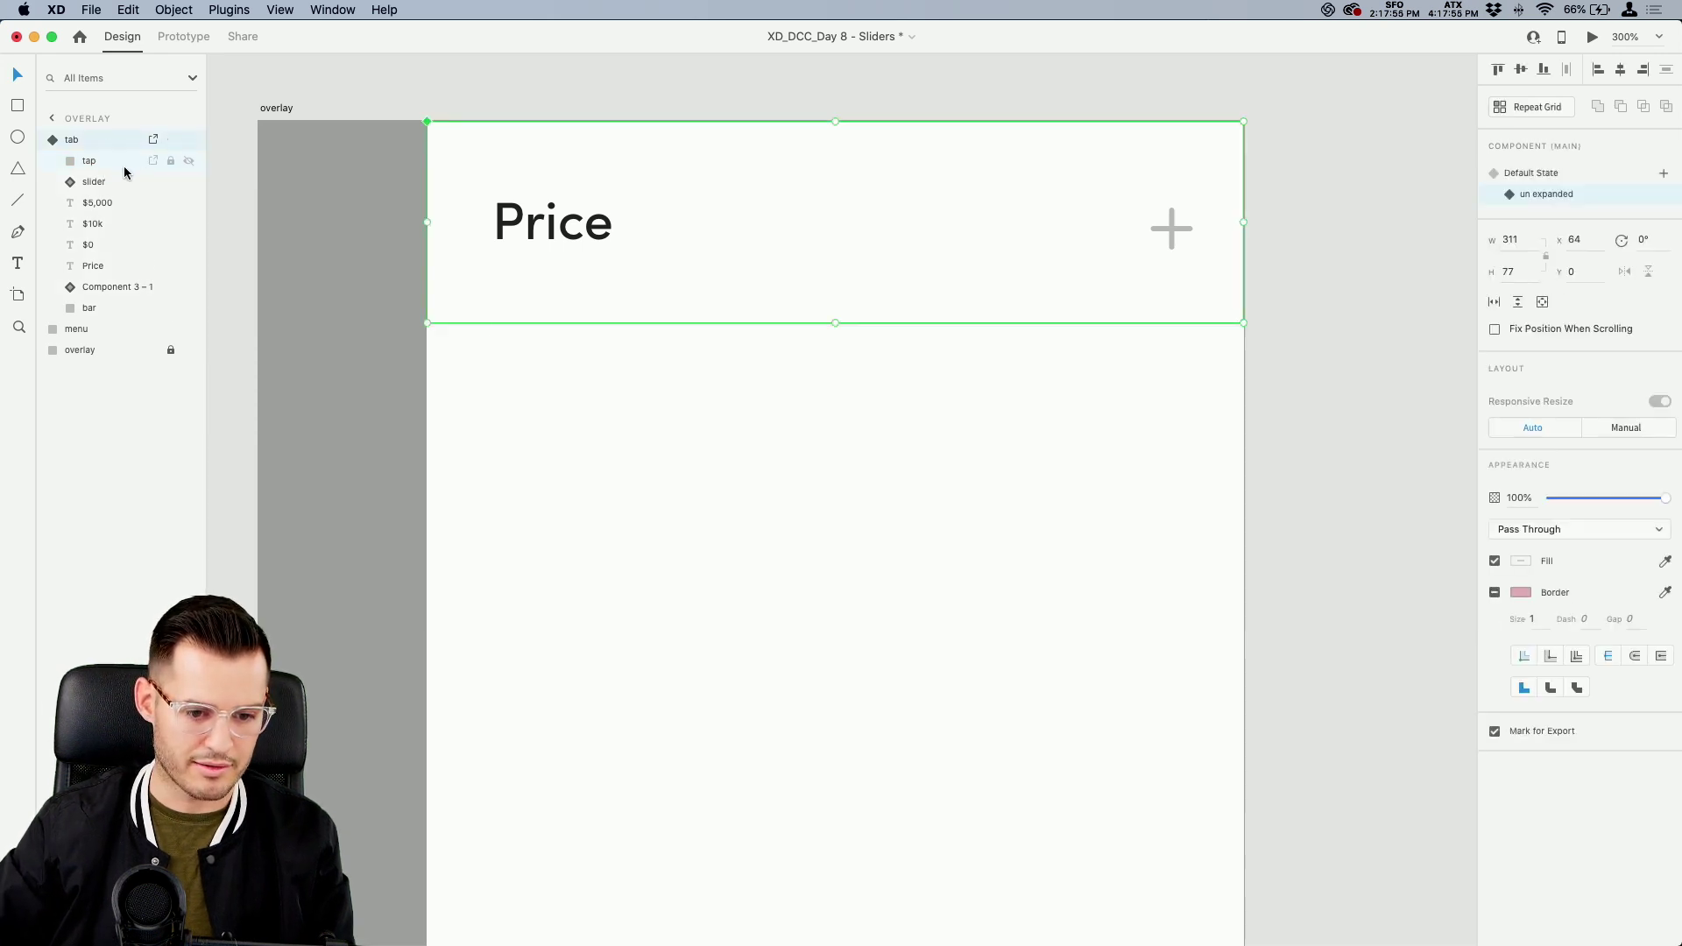
{"action": "left_click", "coordinate": [1573, 174]}
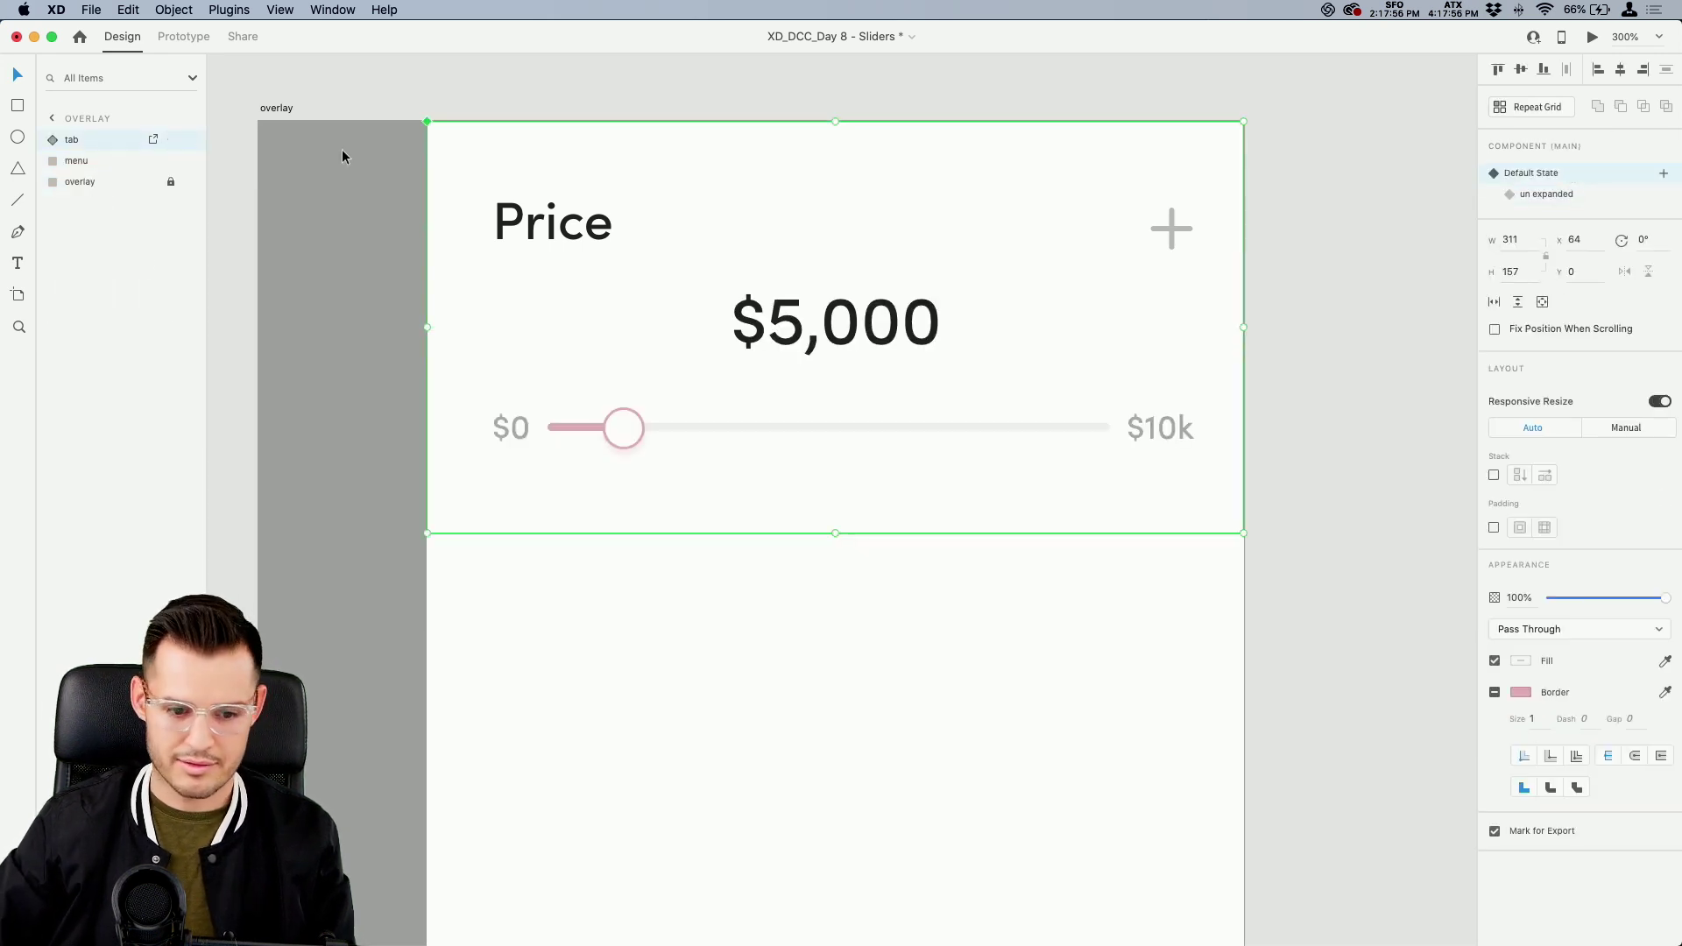
{"action": "left_click", "coordinate": [54, 141]}
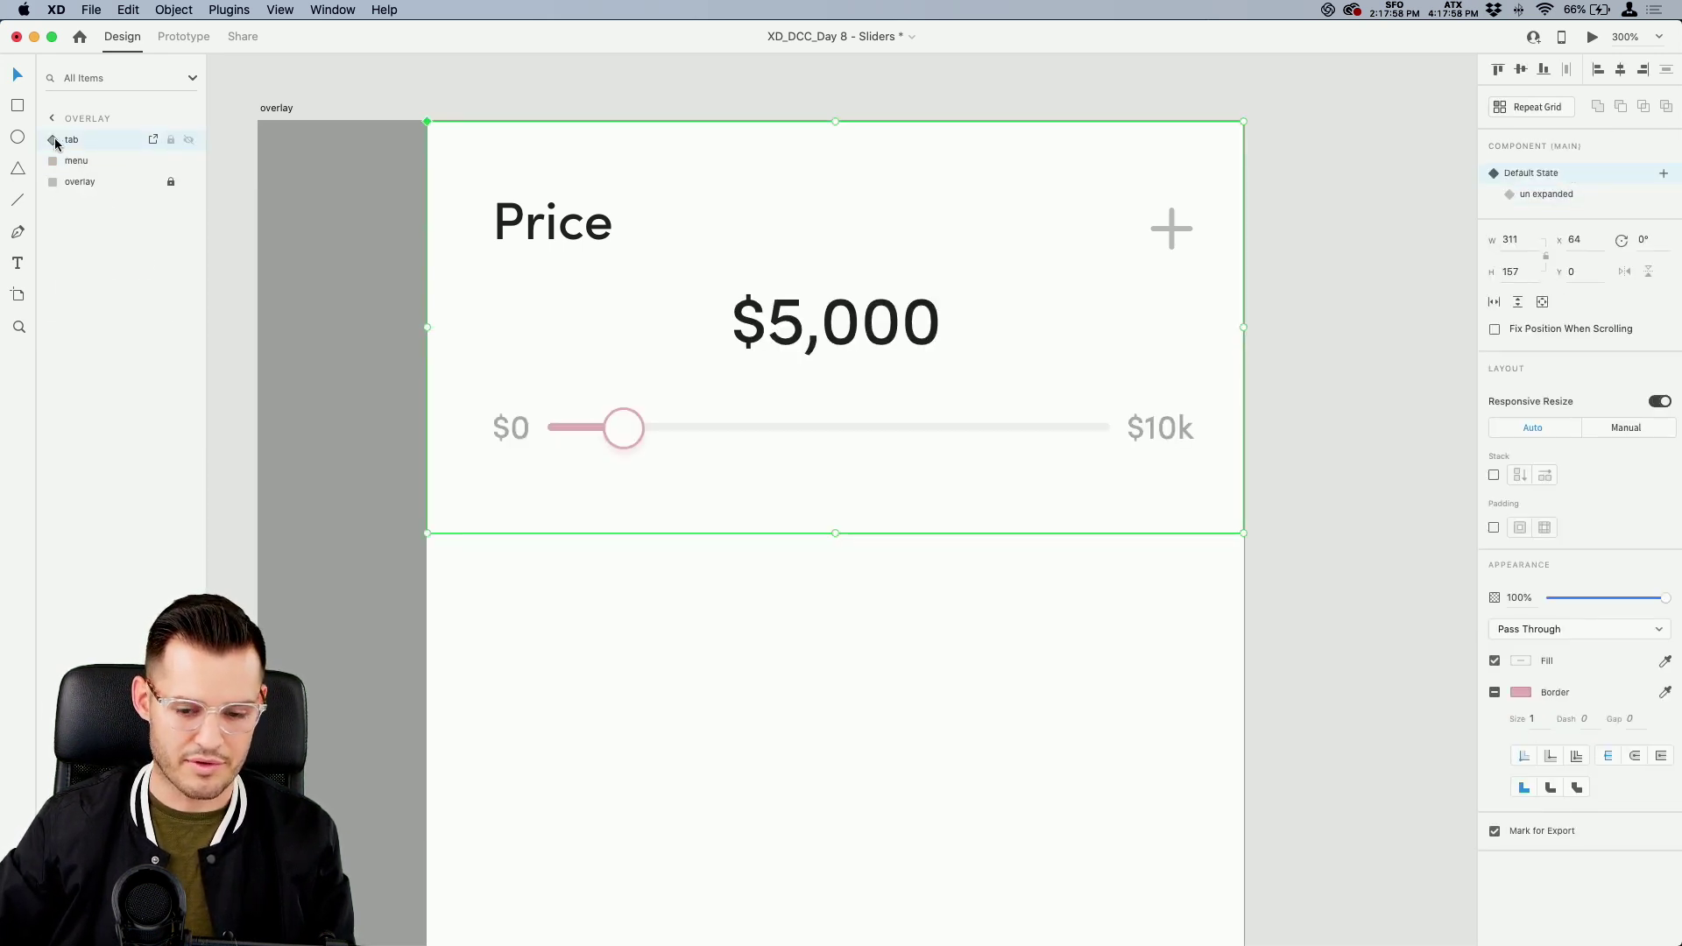
Link the un expanded state's tap rectangle to the Default State with a Tap trigger and Auto-Animate
{"action": "left_click", "coordinate": [1579, 197]}
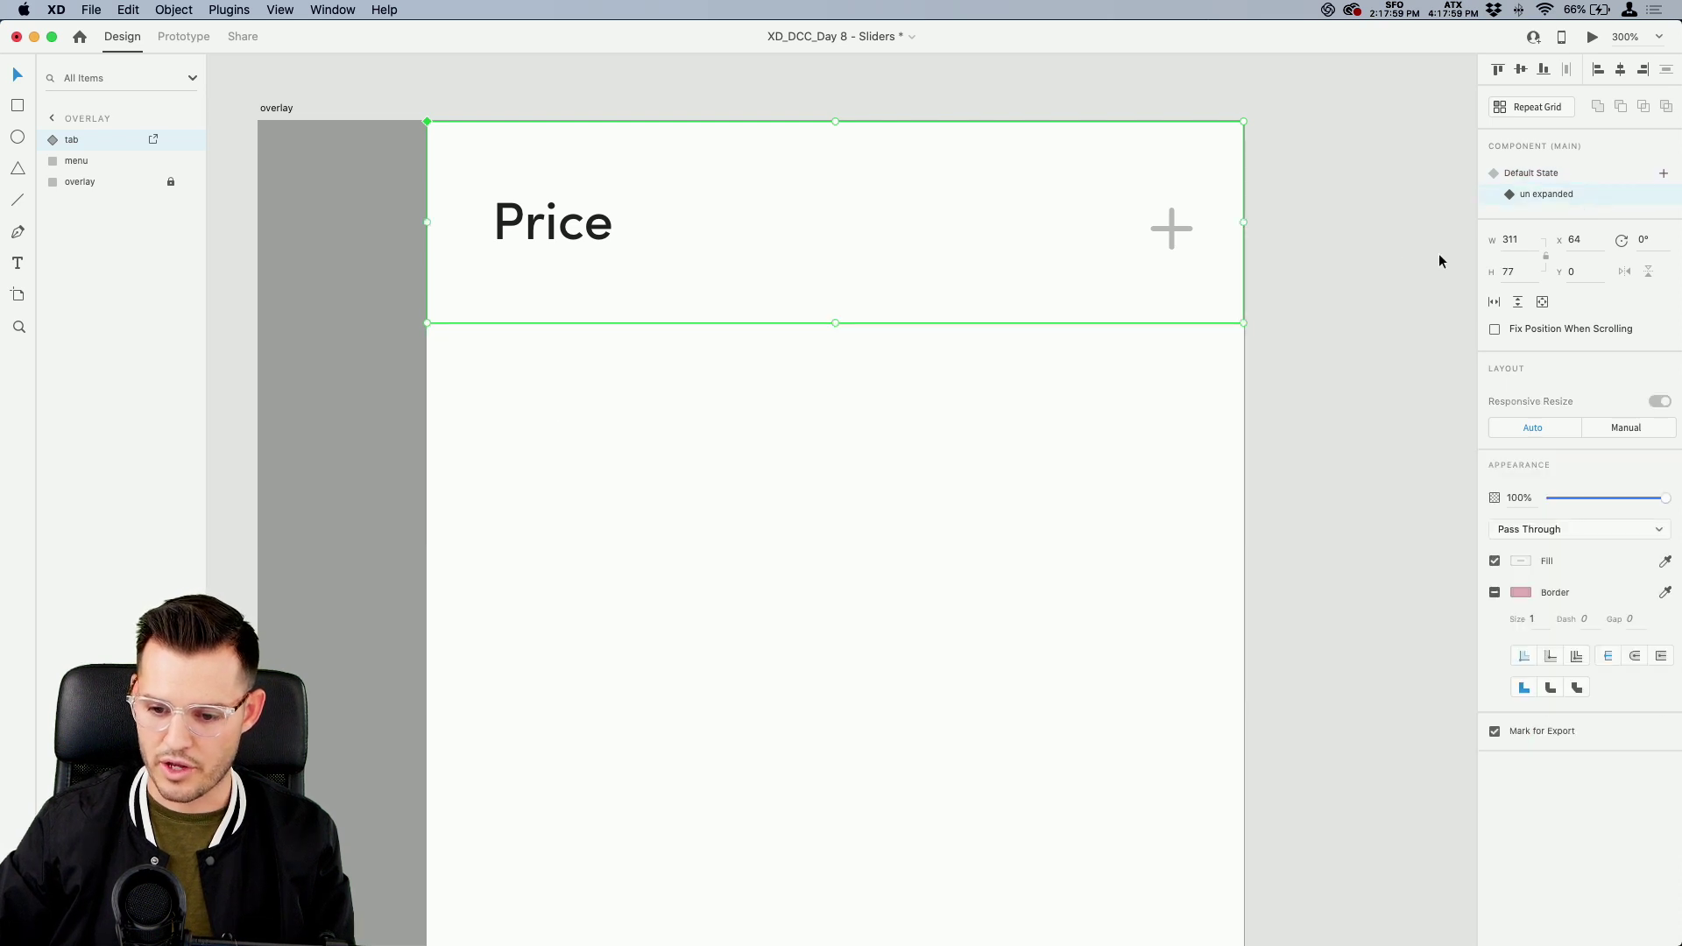
{"action": "left_click", "coordinate": [204, 40]}
{"action": "double_click", "coordinate": [1202, 248]}
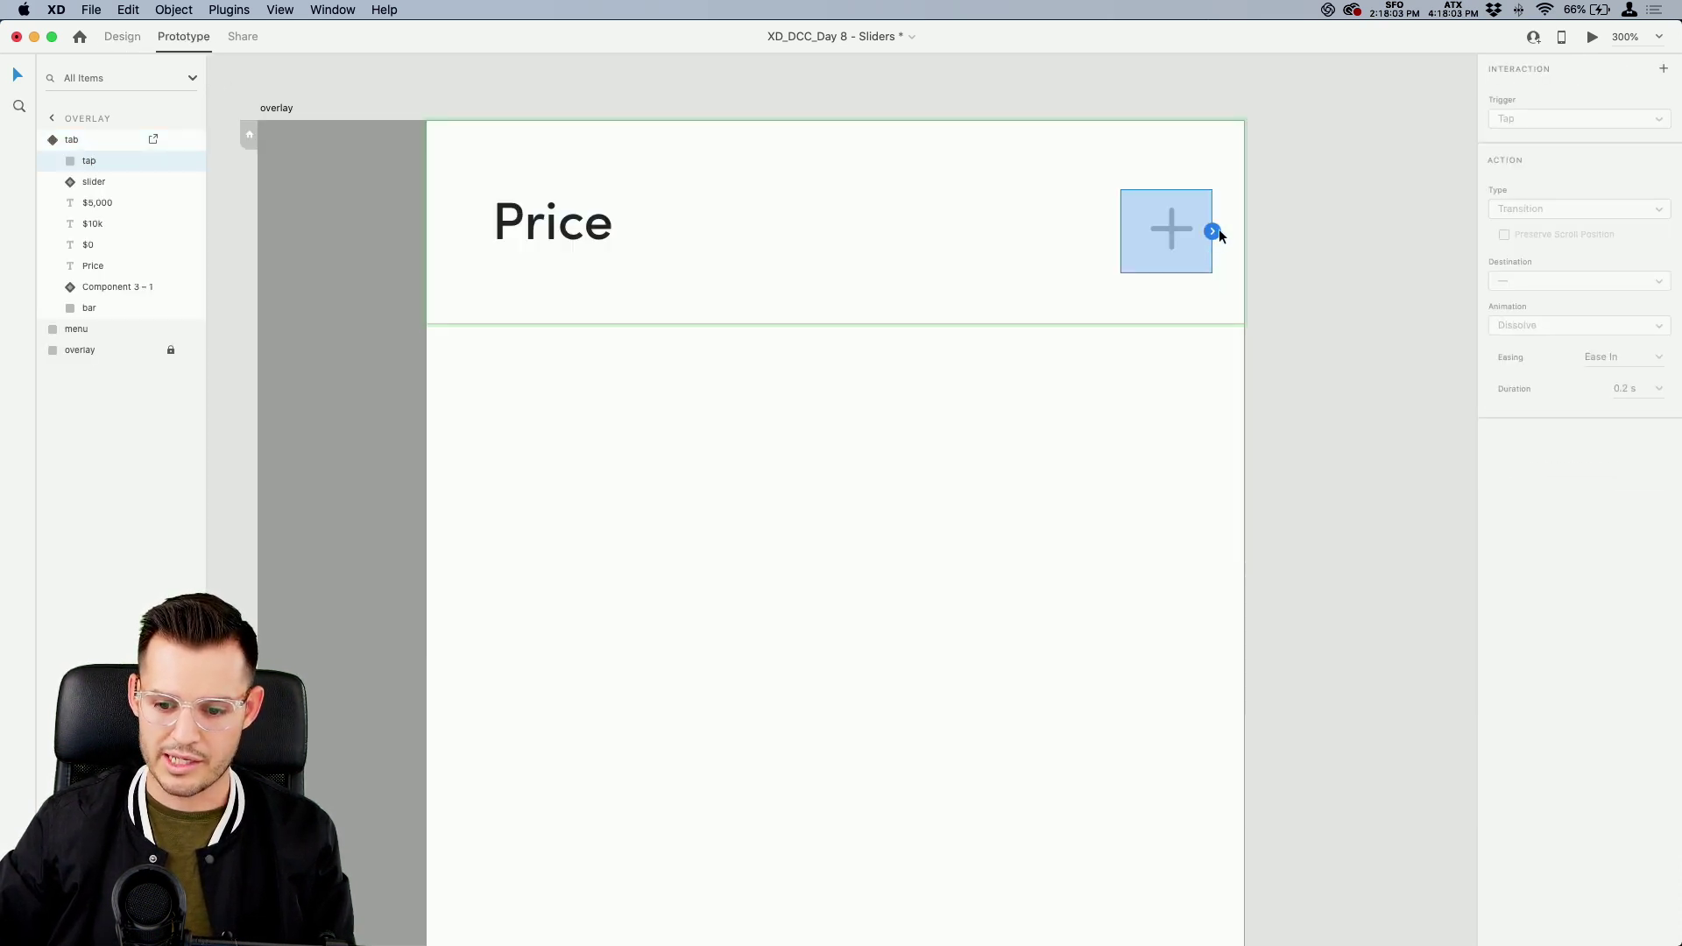
{"action": "left_click", "coordinate": [1215, 231]}
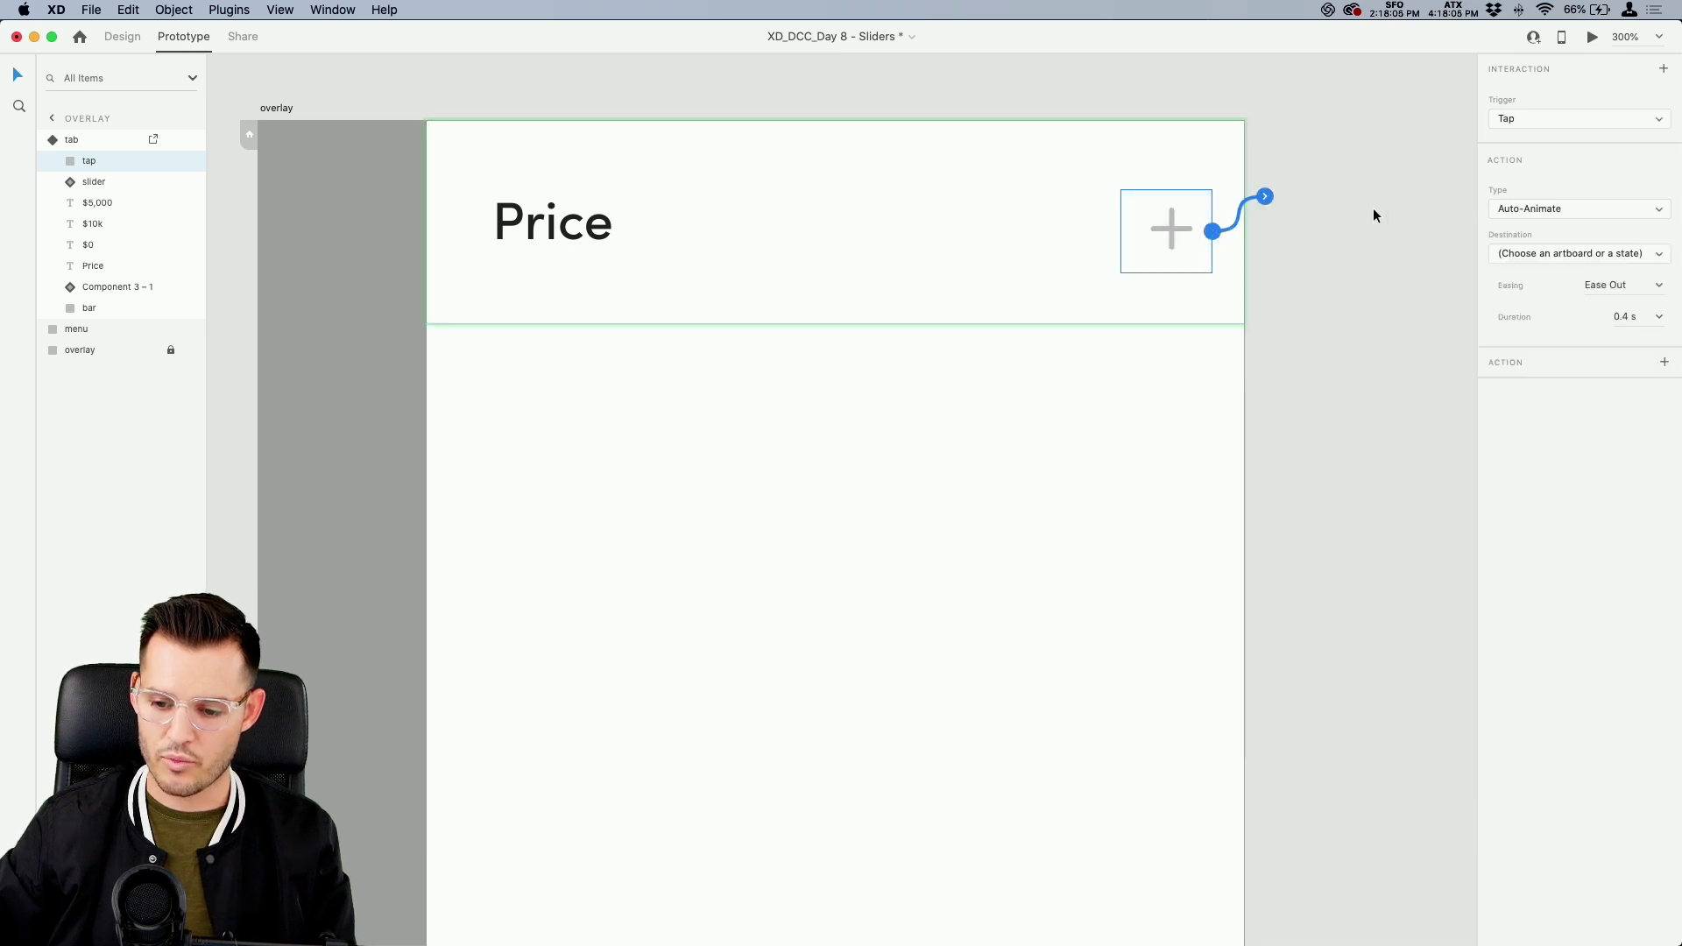
{"action": "left_click", "coordinate": [1538, 253]}
{"action": "left_click", "coordinate": [1546, 279]}
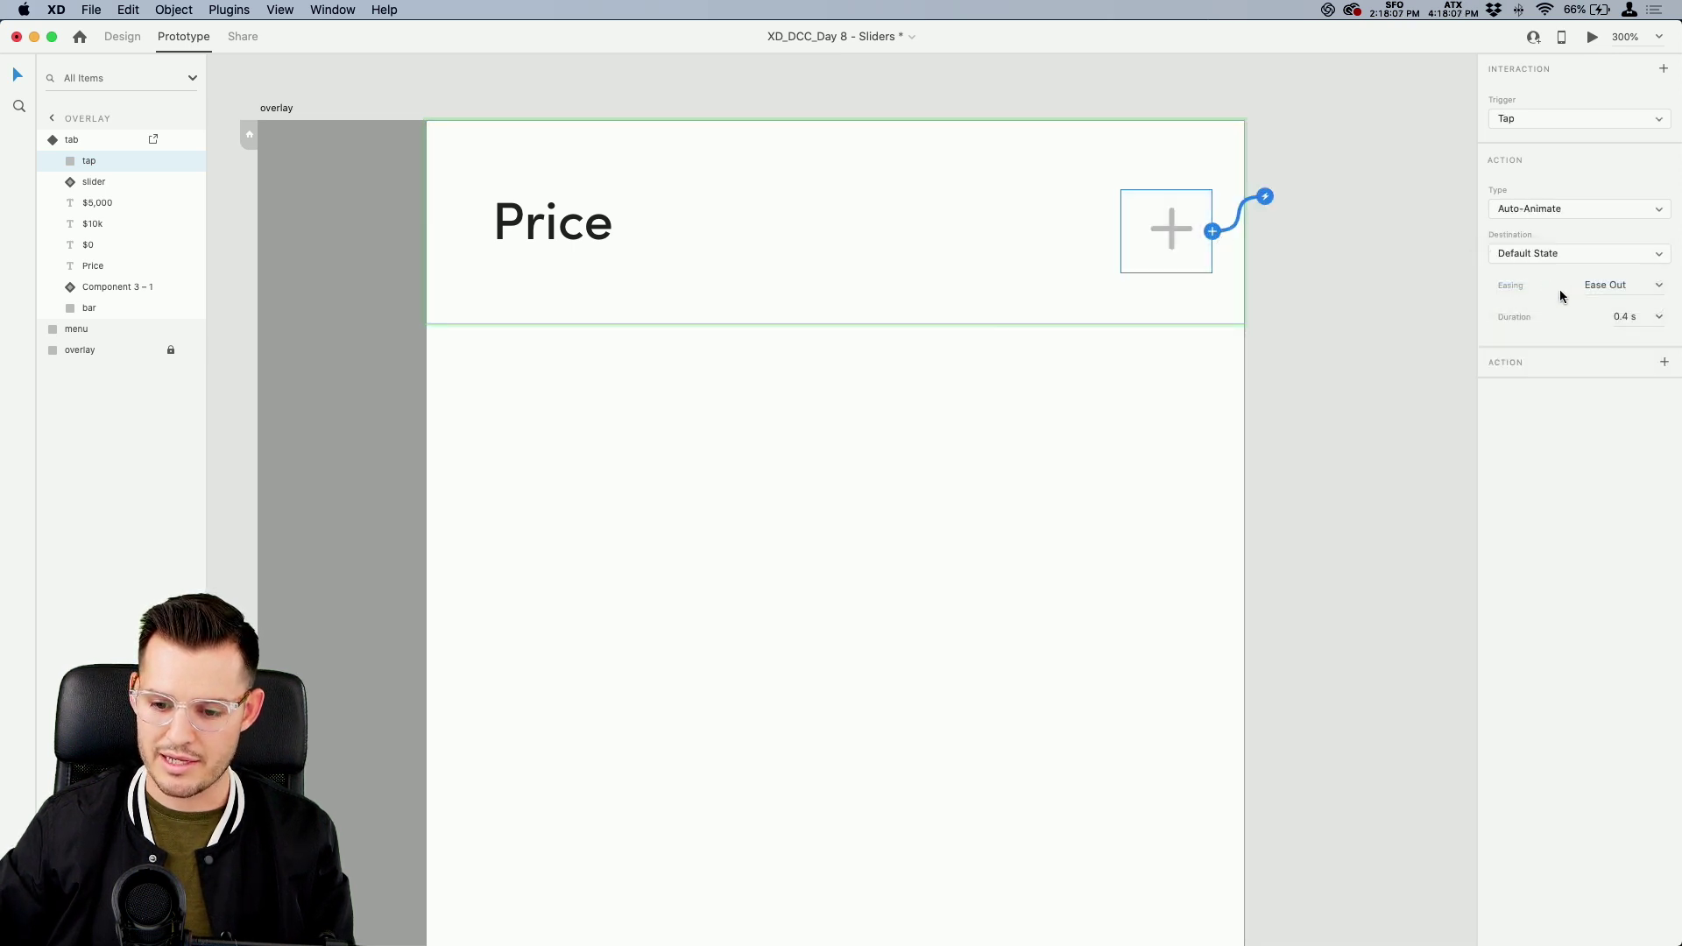
Link the Default State's tap rectangle to the un expanded state with a Tap trigger and Auto-Animate
{"action": "left_click", "coordinate": [80, 138]}
{"action": "left_click", "coordinate": [1543, 97]}
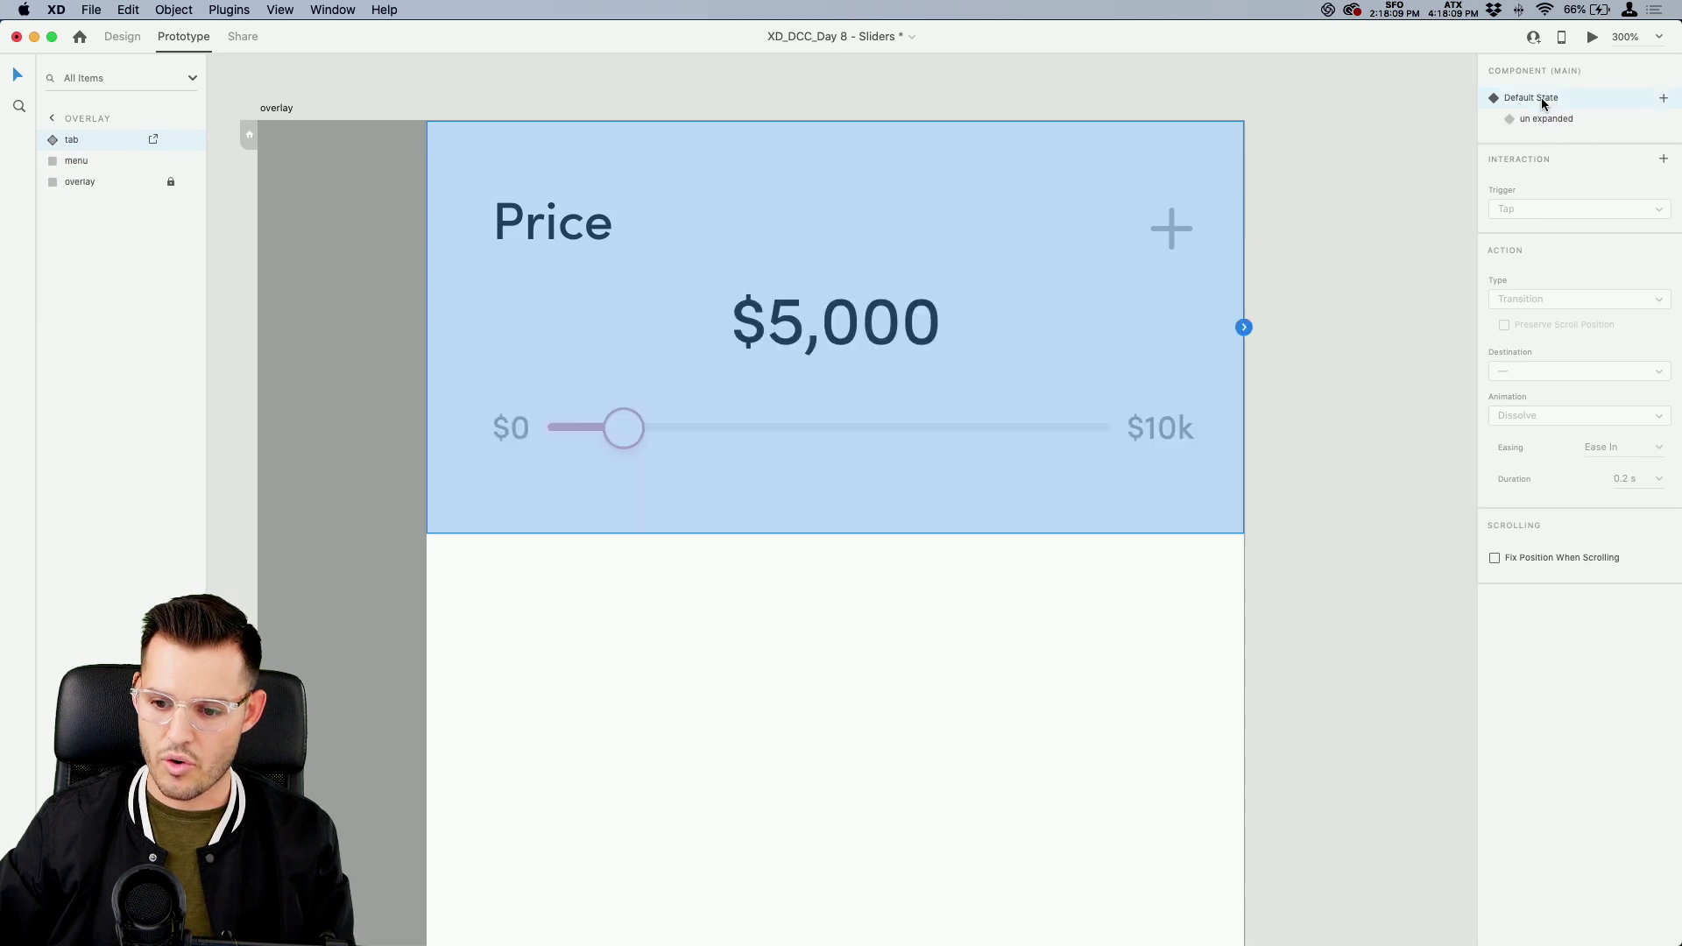
{"action": "double_click", "coordinate": [1158, 233]}
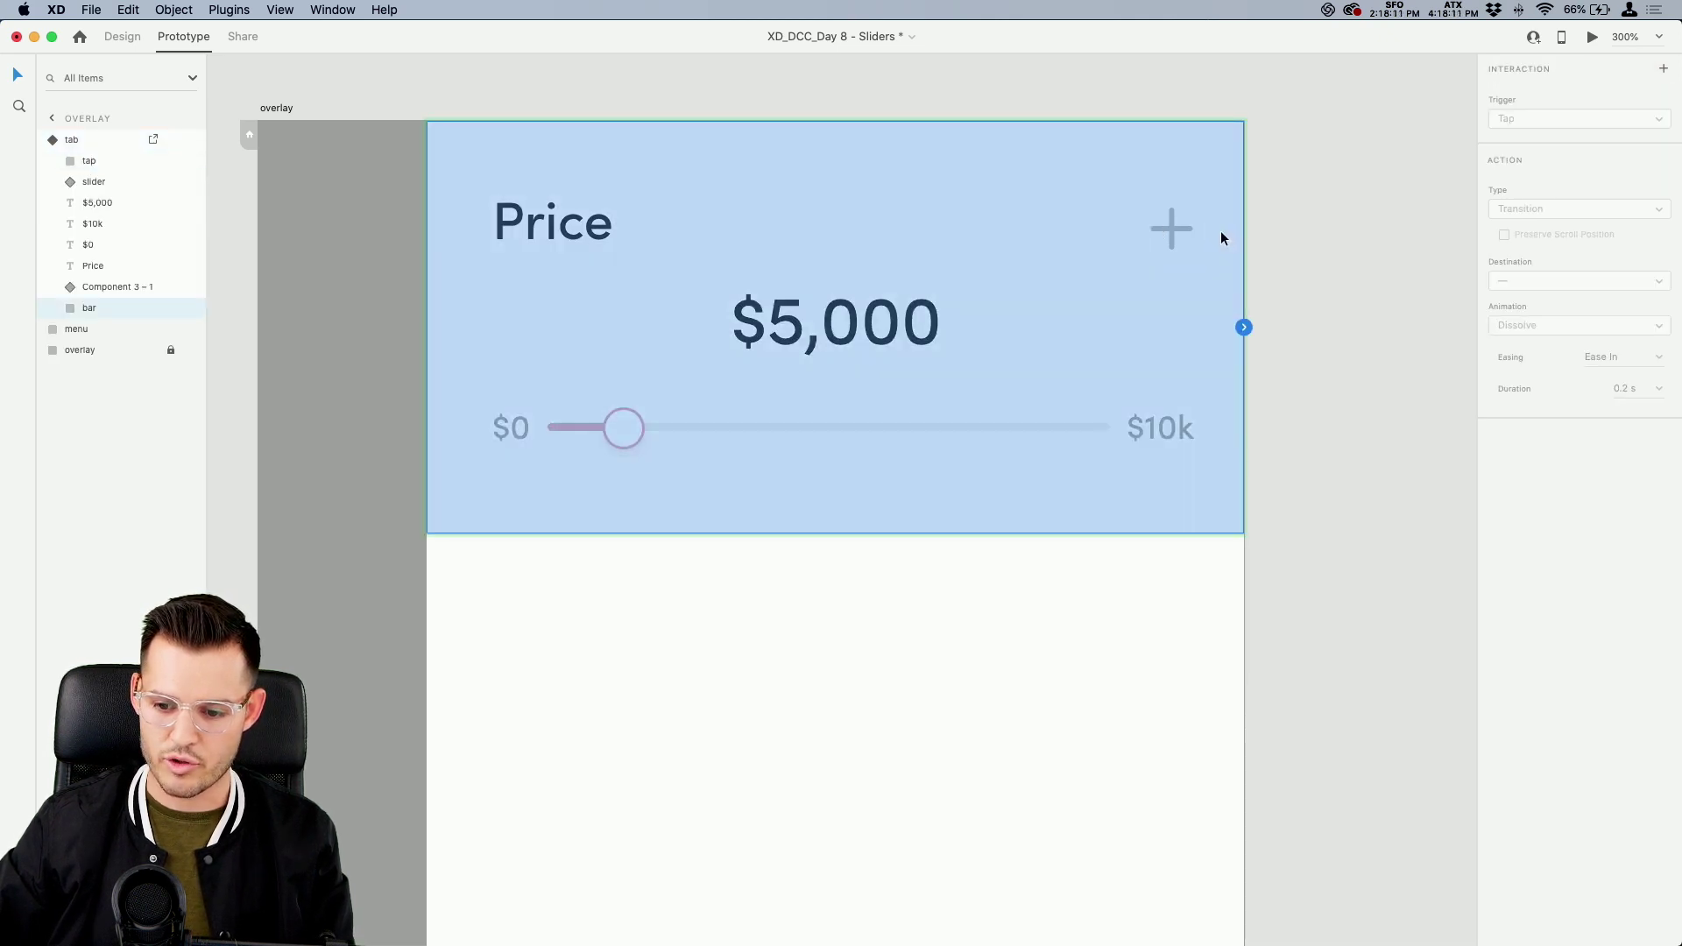
{"action": "left_click", "coordinate": [1213, 232]}
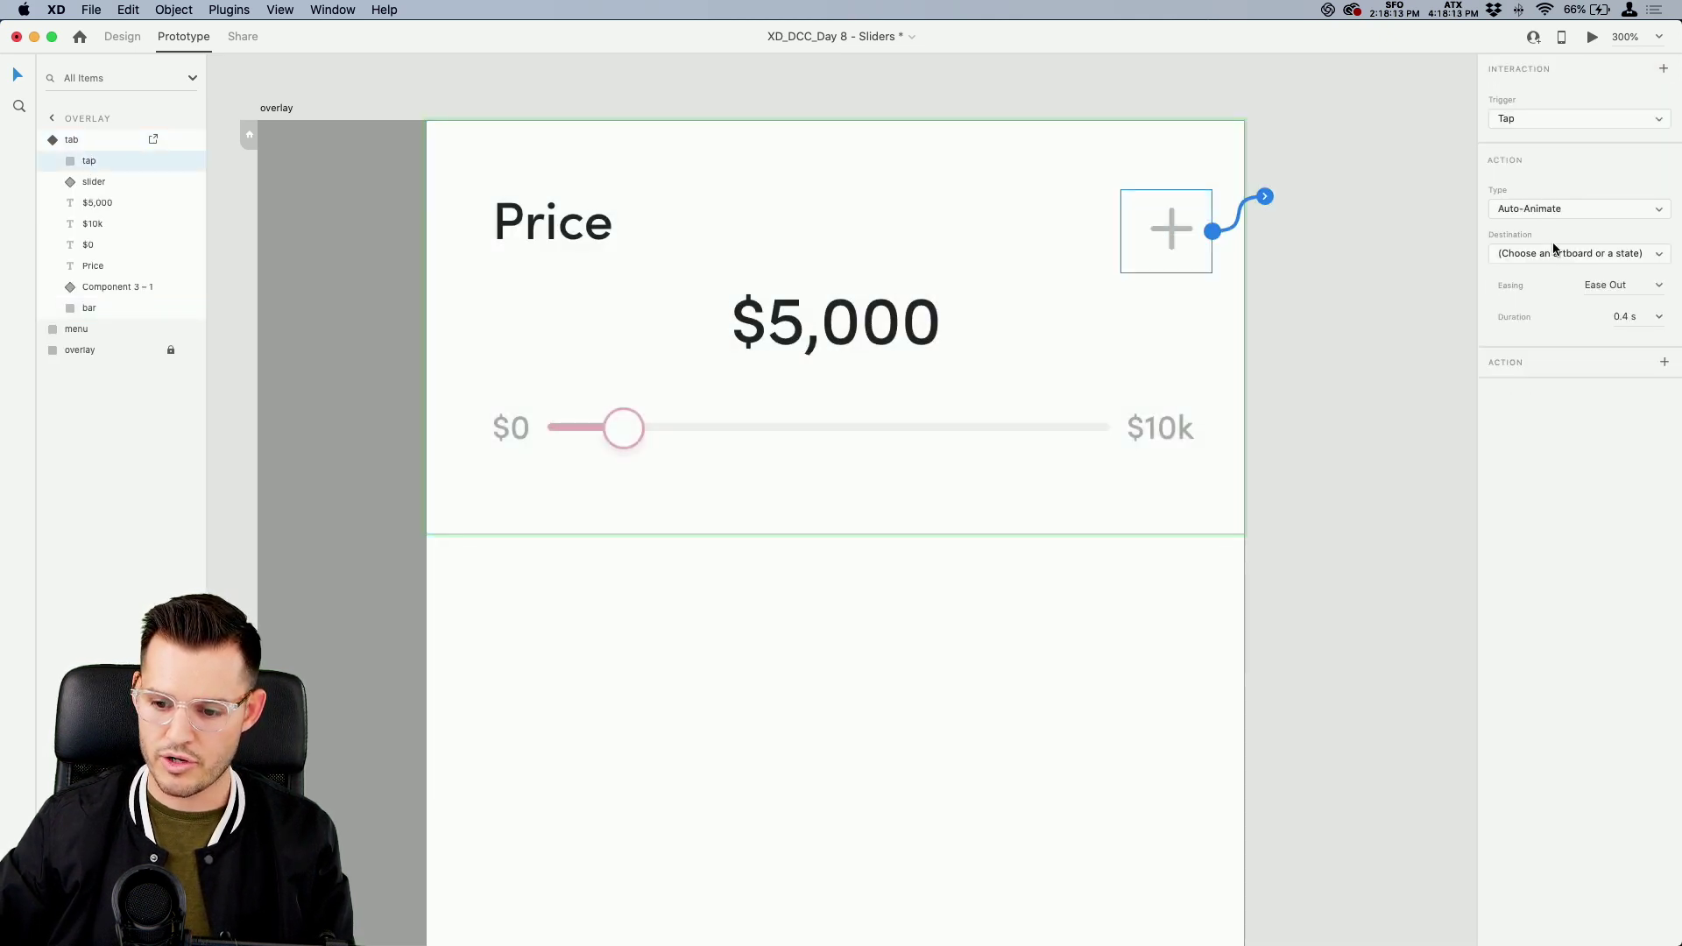
{"action": "left_click", "coordinate": [1548, 254]}
{"action": "left_click", "coordinate": [1555, 277]}
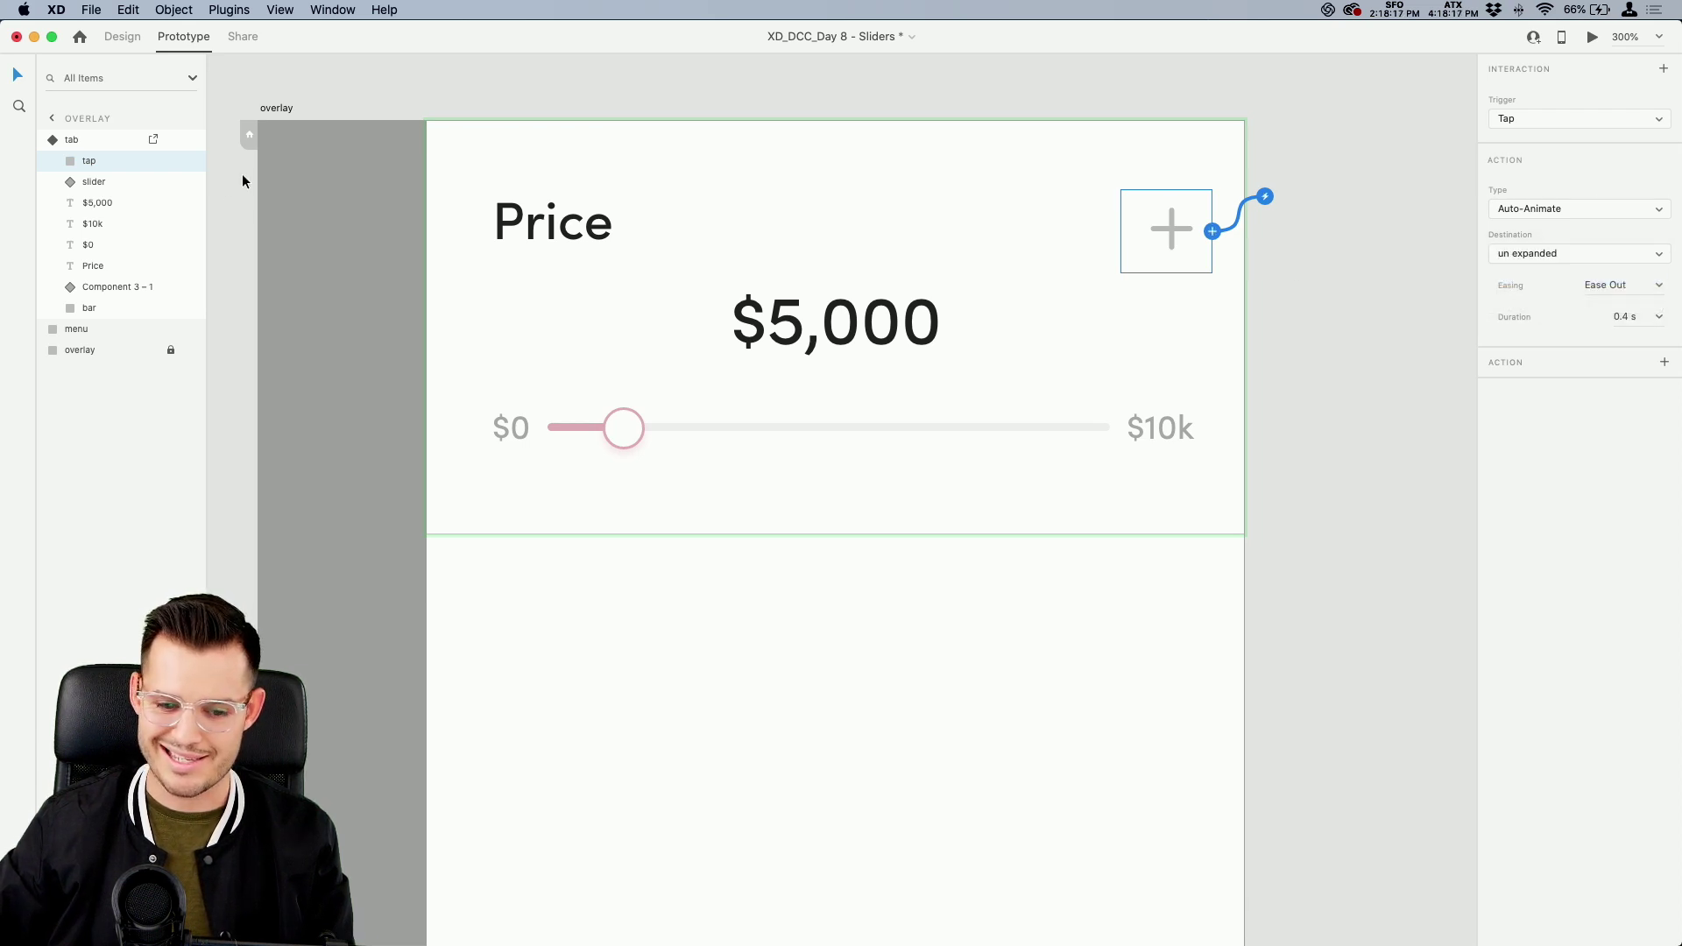
Switch the tab component to un expanded and test the Price tab's expanding and collapsing repeatedly in the preview
{"action": "key", "text": "Escape"}
{"action": "left_click", "coordinate": [1543, 119]}
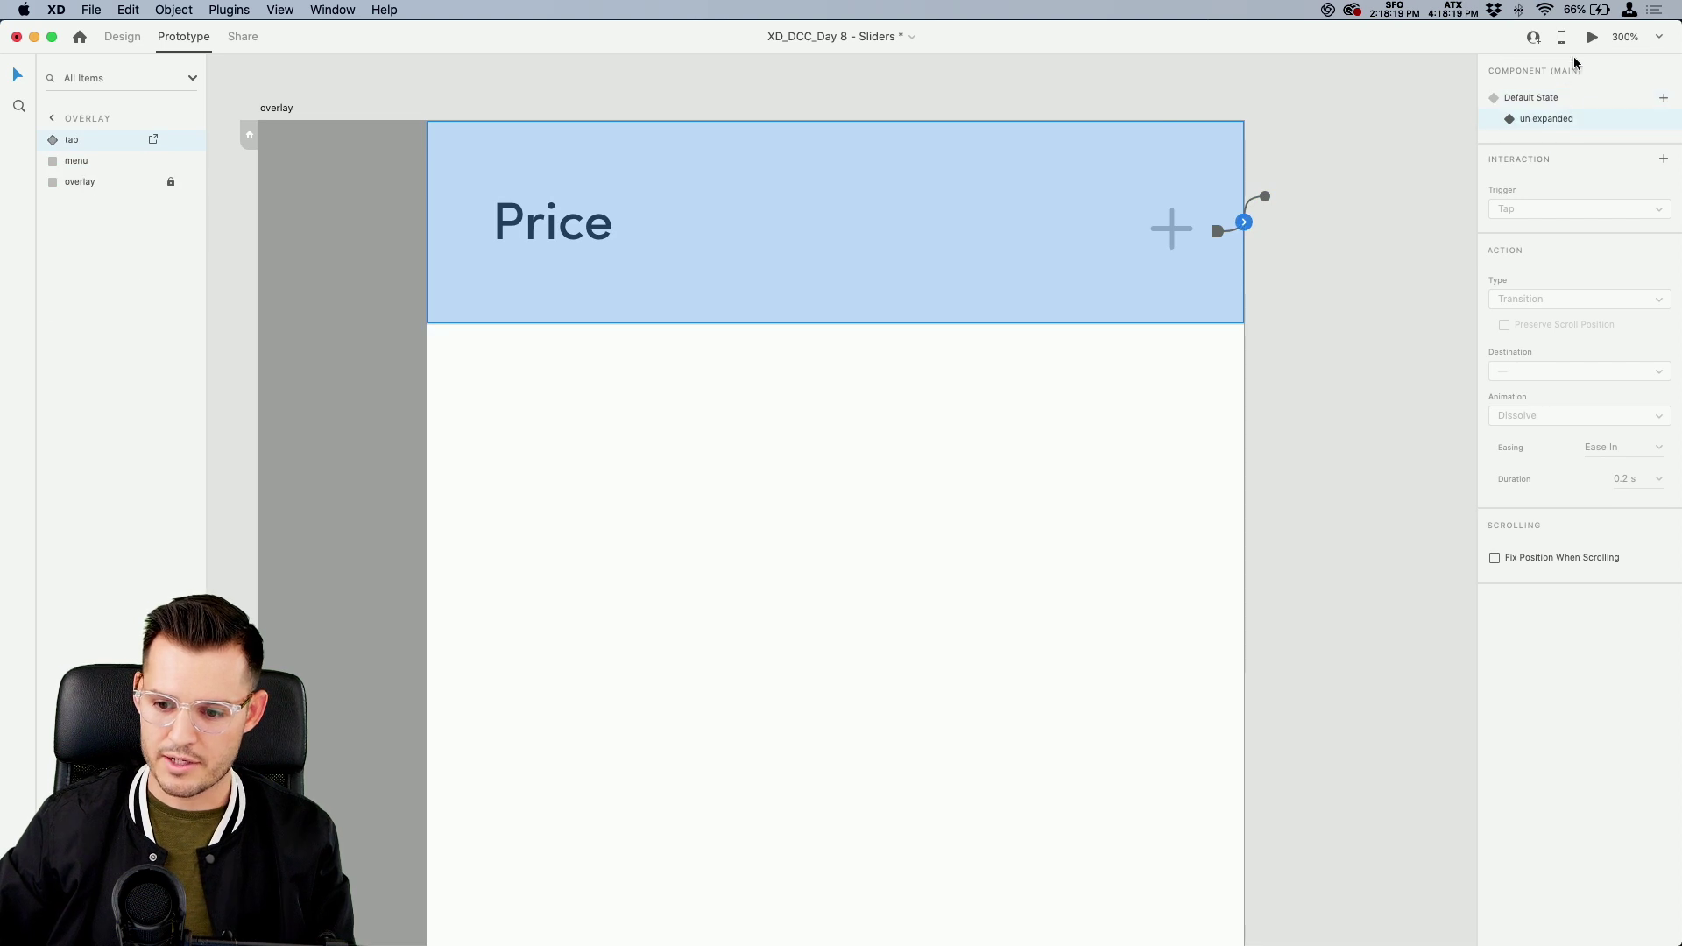
{"action": "left_click", "coordinate": [1592, 36]}
{"action": "left_click", "coordinate": [927, 159]}
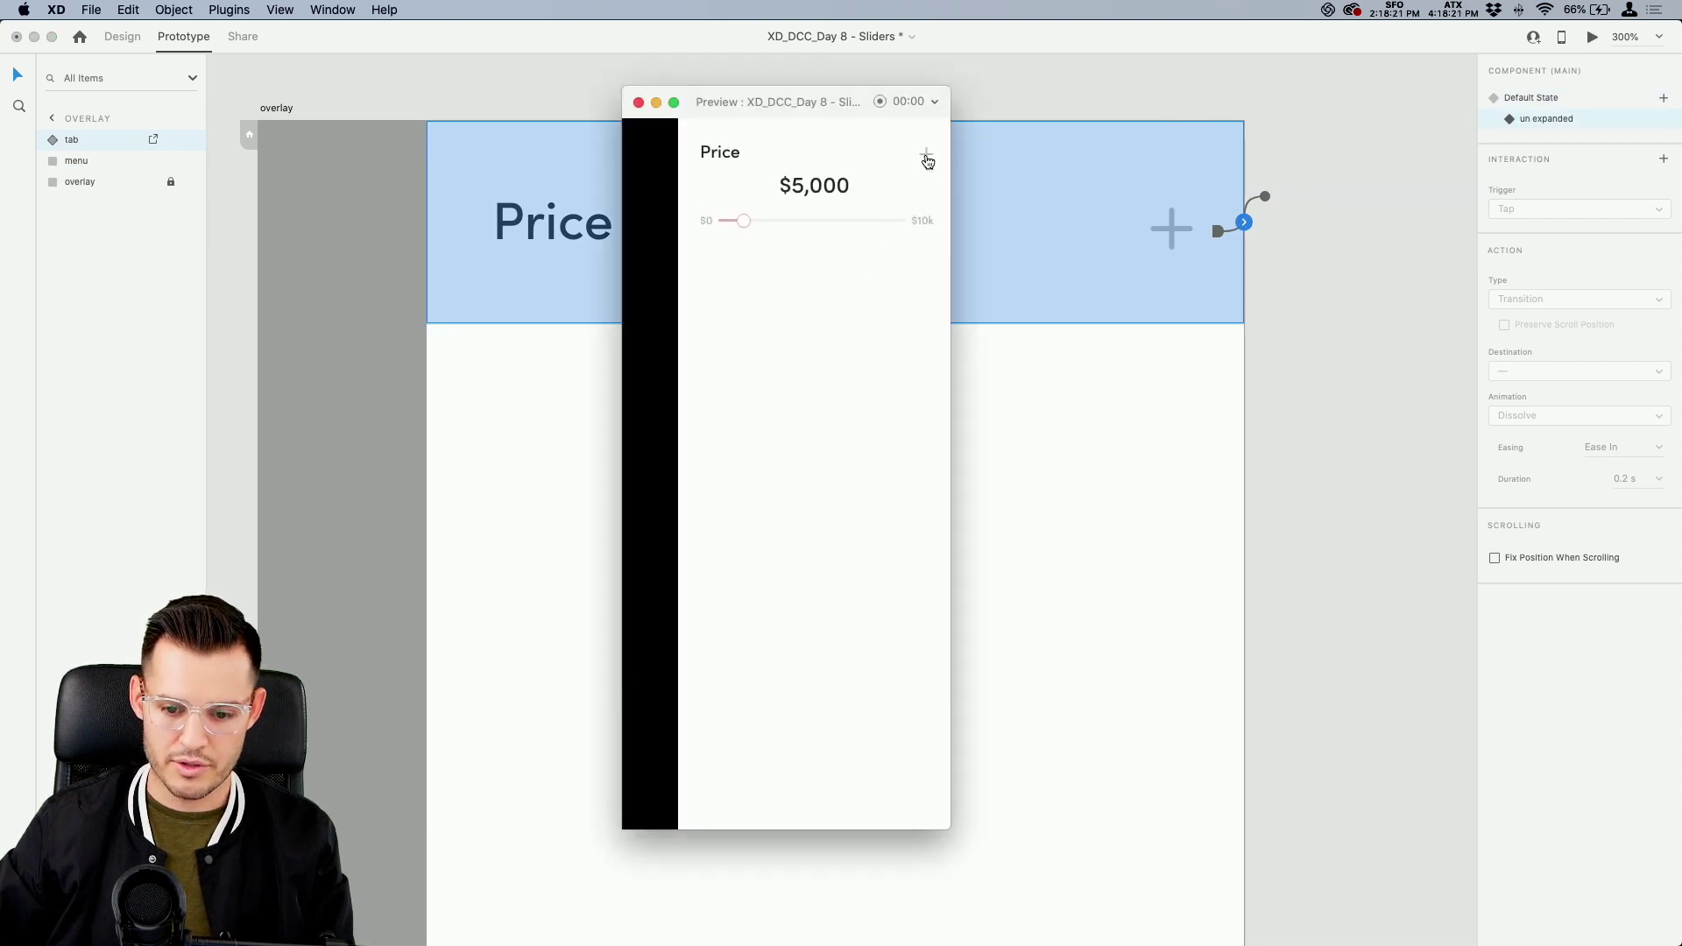
{"action": "left_click", "coordinate": [927, 159]}
{"action": "left_click", "coordinate": [927, 159]}
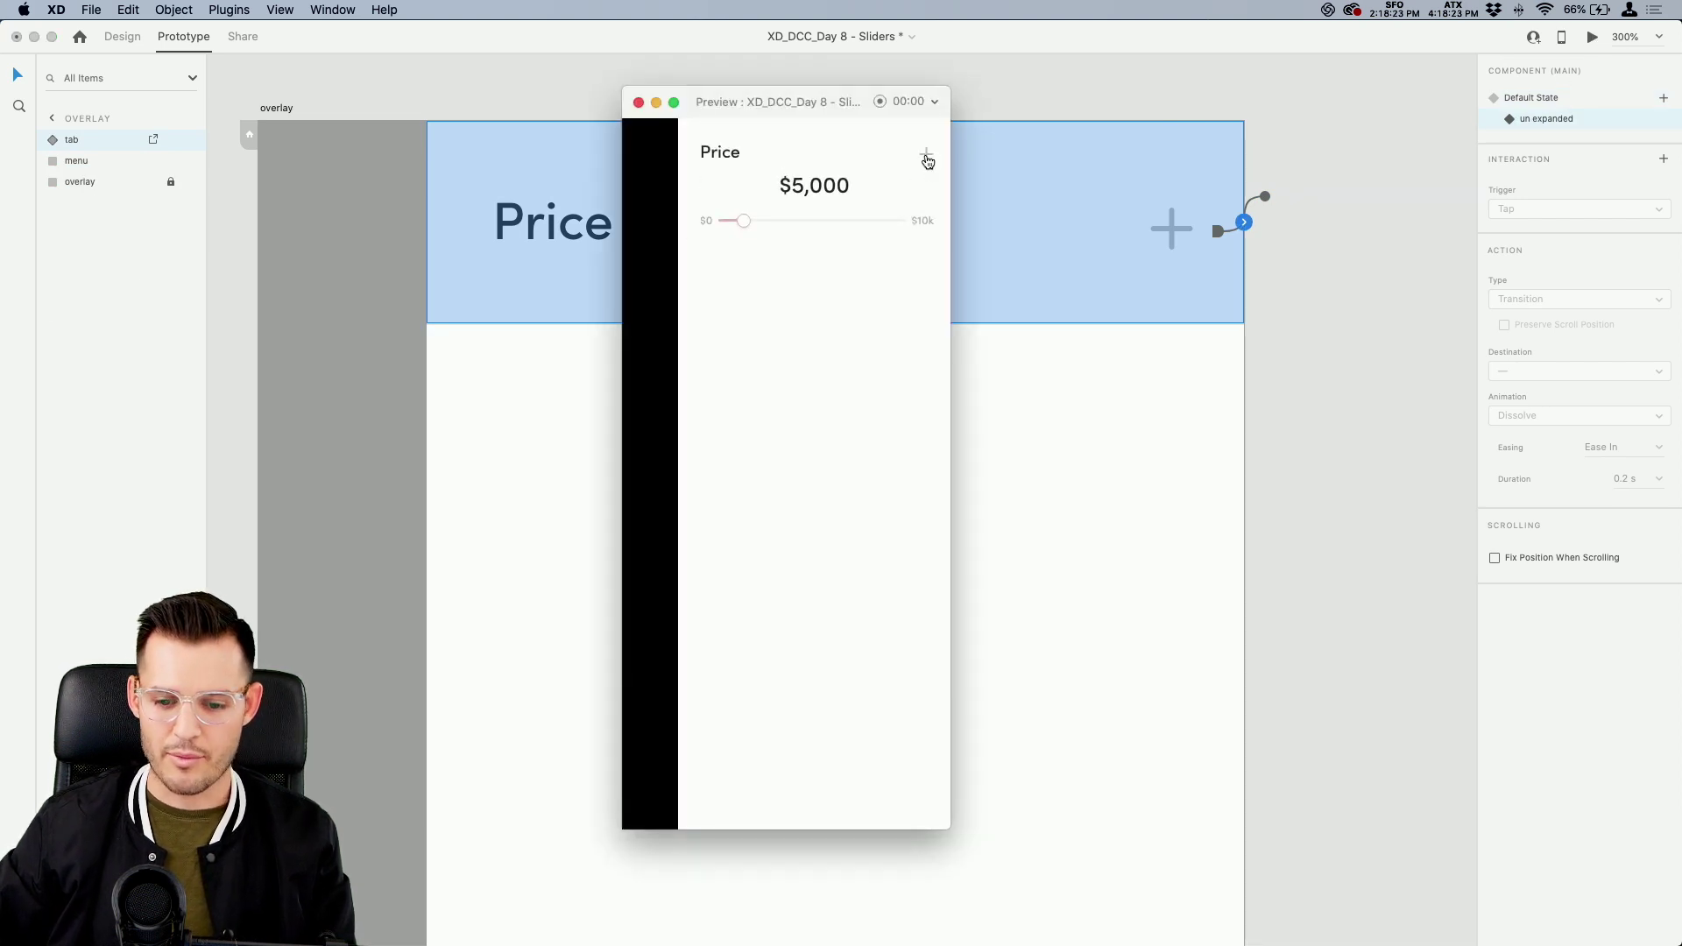
{"action": "left_click", "coordinate": [927, 160]}
{"action": "left_click", "coordinate": [927, 159]}
{"action": "left_click", "coordinate": [927, 160]}
{"action": "left_click", "coordinate": [927, 159]}
{"action": "left_click", "coordinate": [927, 160]}
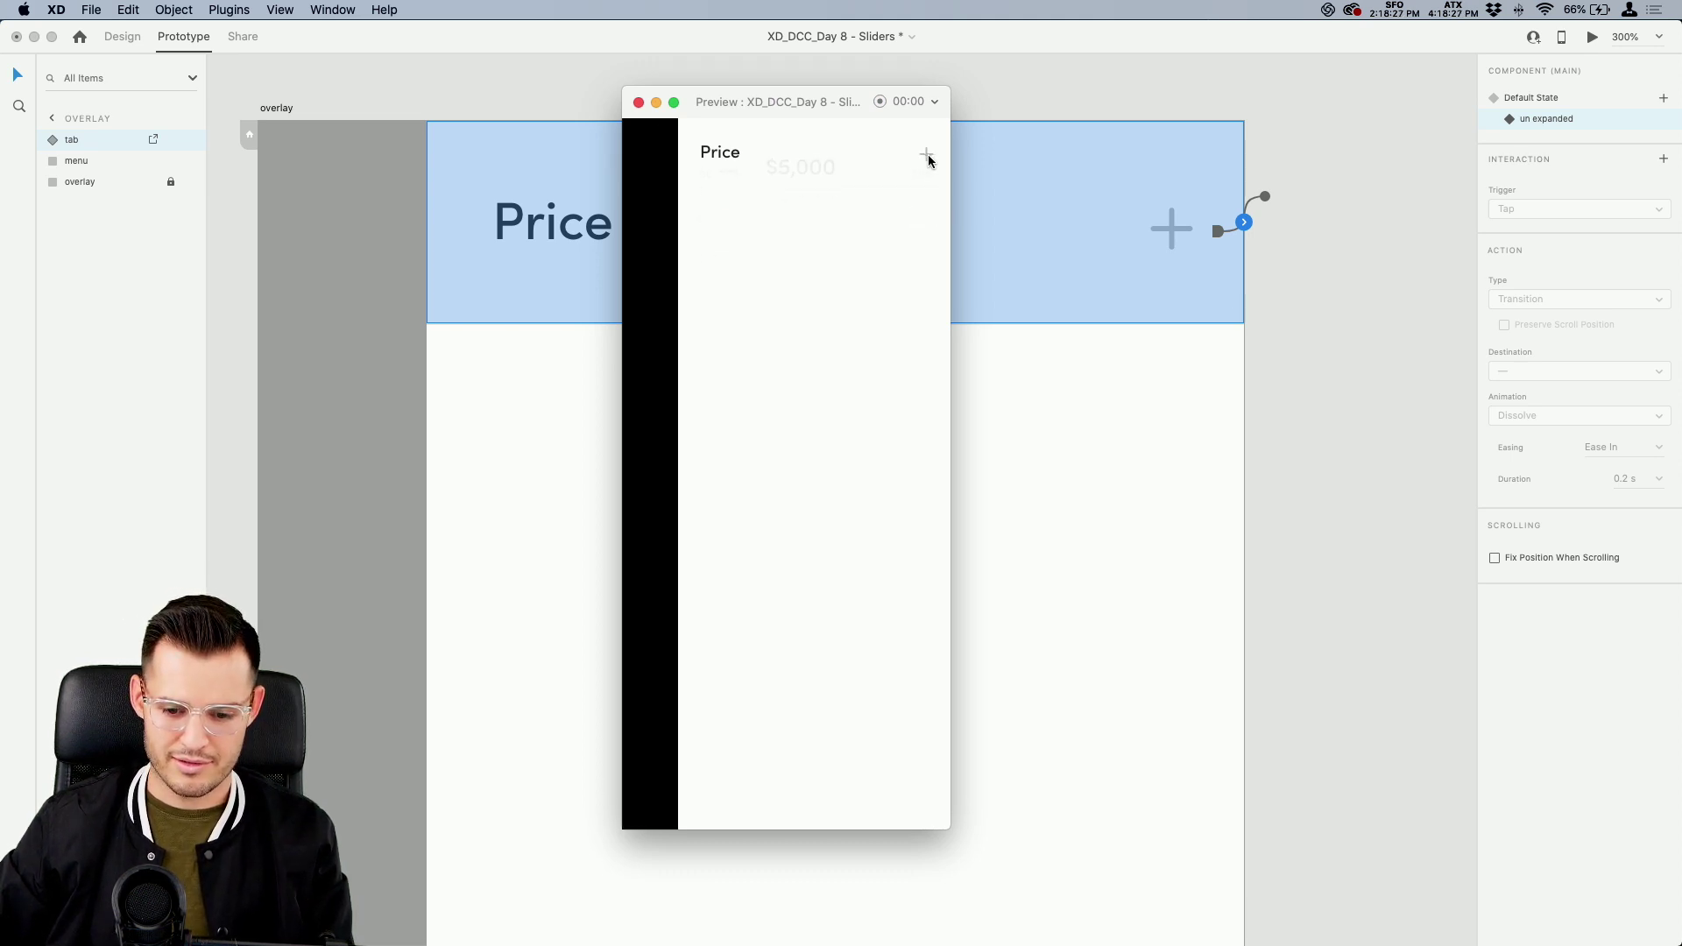
{"action": "left_click", "coordinate": [638, 103]}
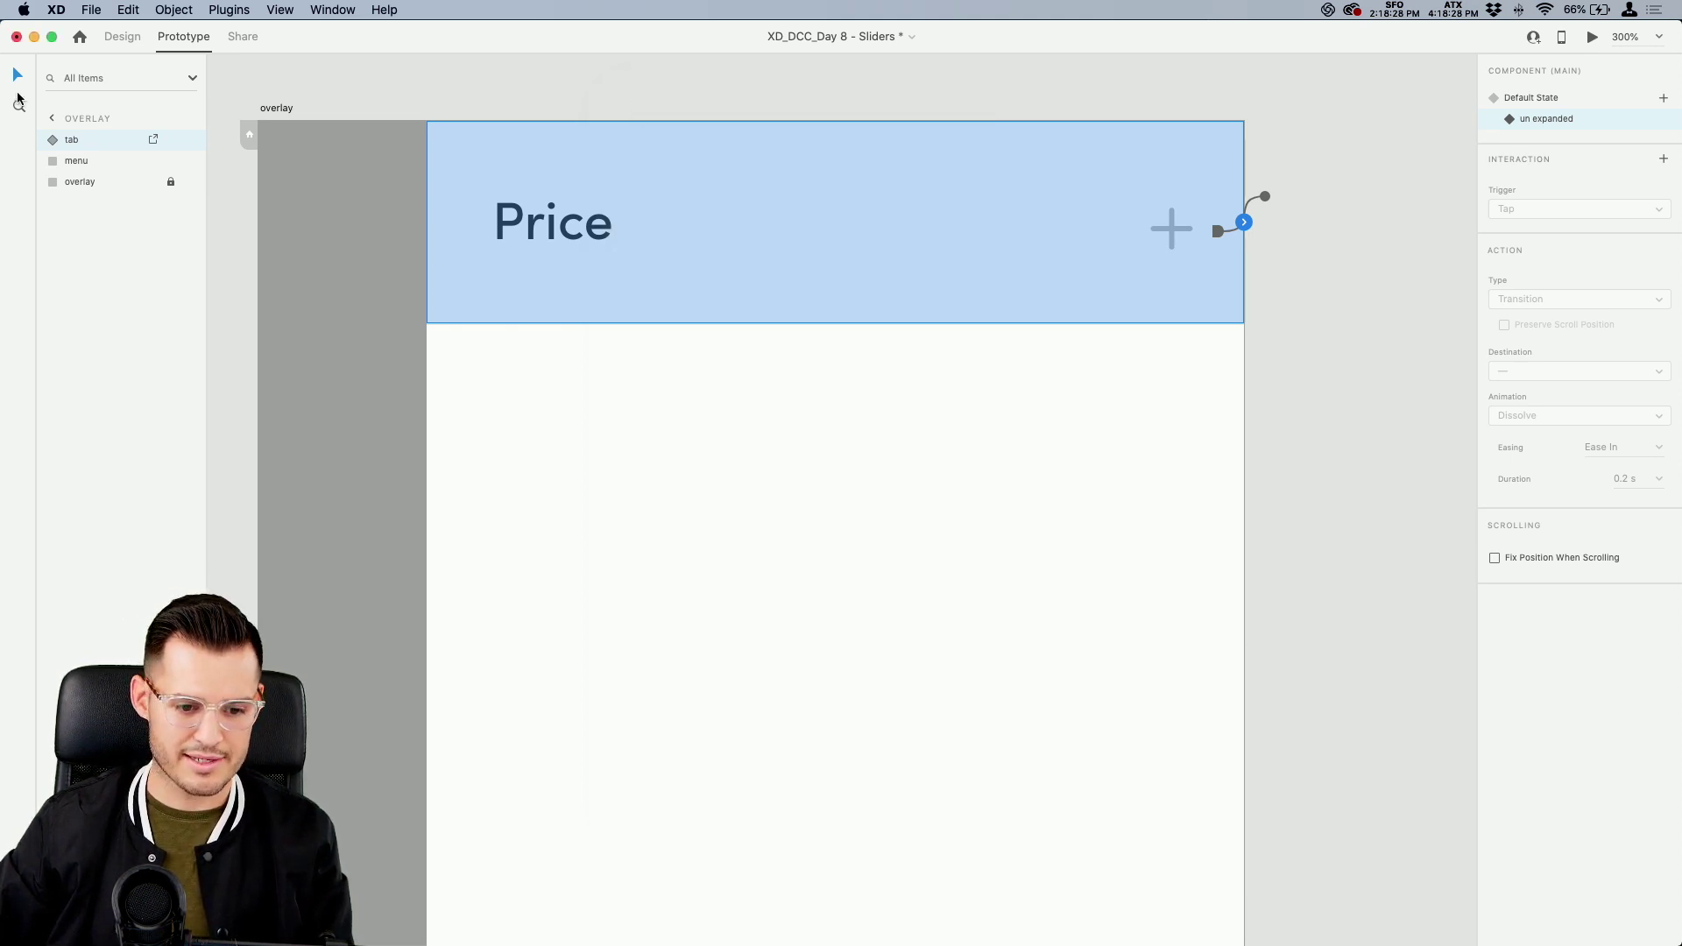
Move the hidden "$5,000" label in the un expanded state horizontally to X 180
{"action": "left_click", "coordinate": [124, 38]}
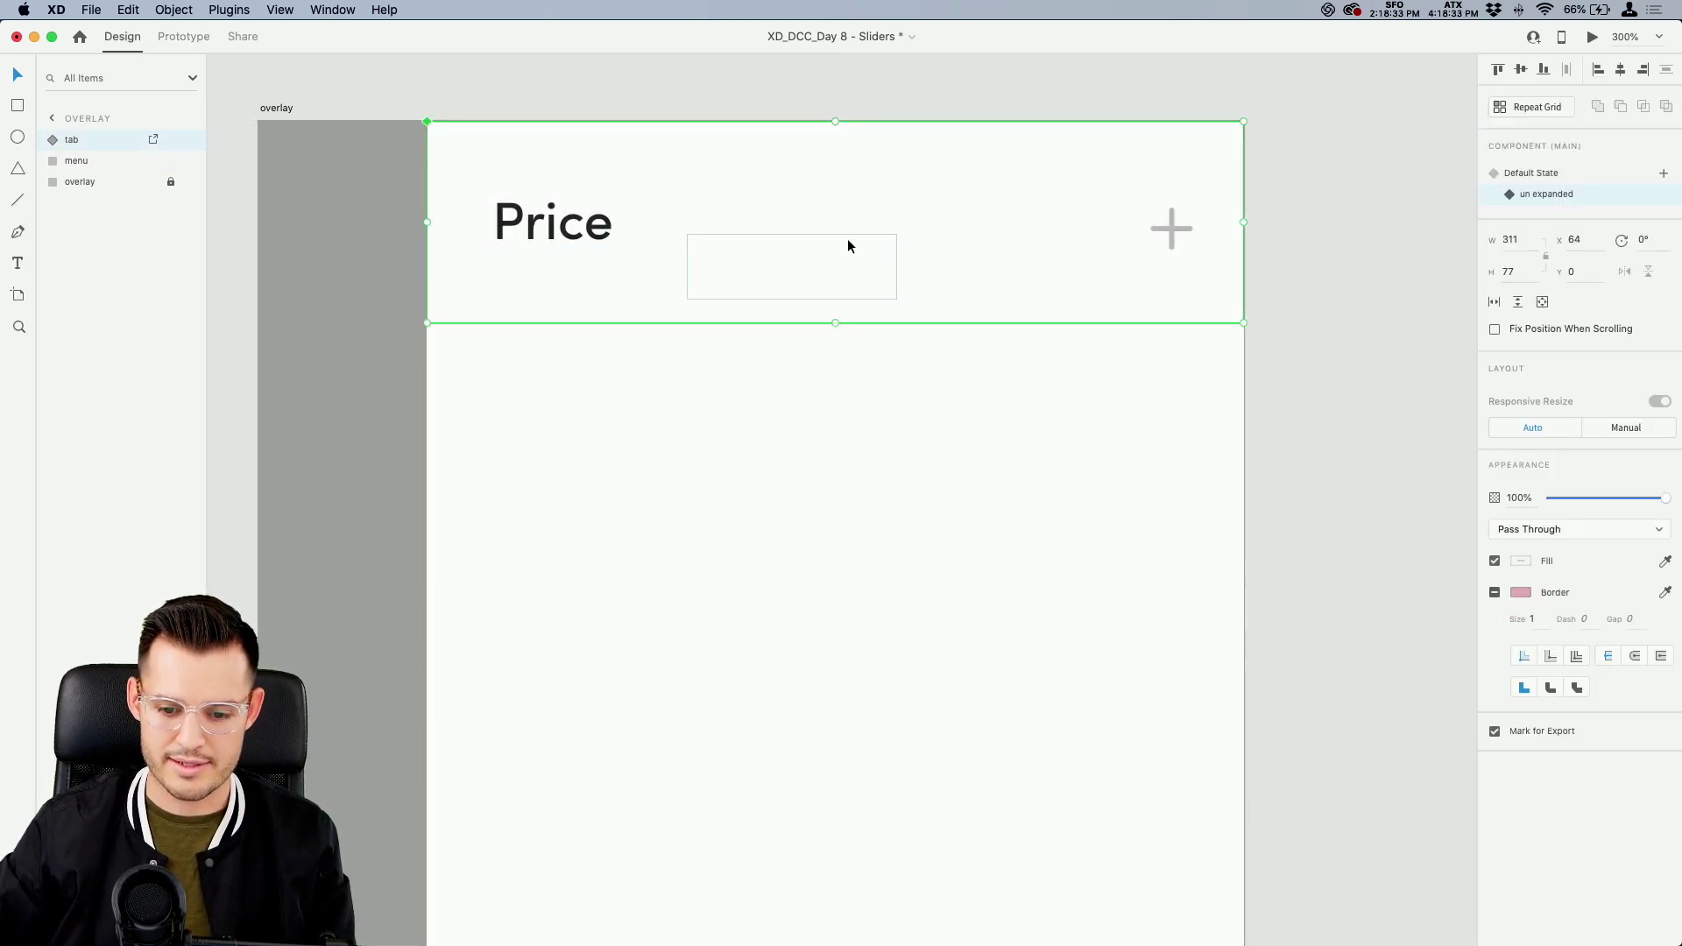
{"action": "double_click", "coordinate": [848, 250]}
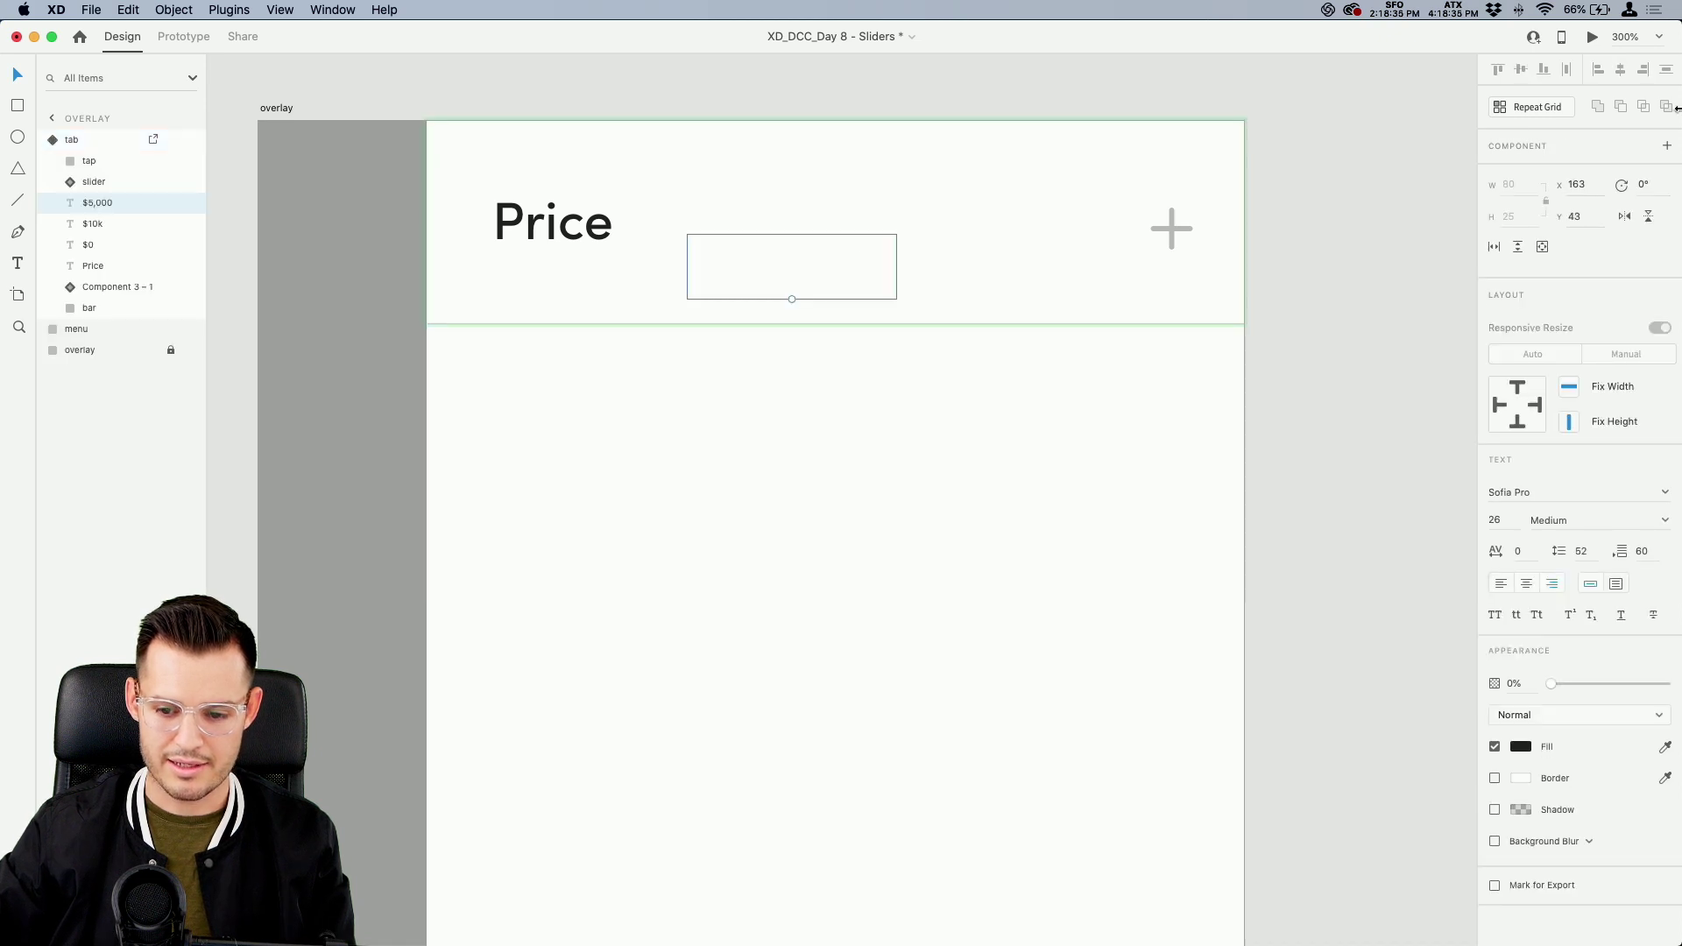
{"action": "left_click_drag", "start_coordinate": [780, 239], "coordinate": [824, 248]}
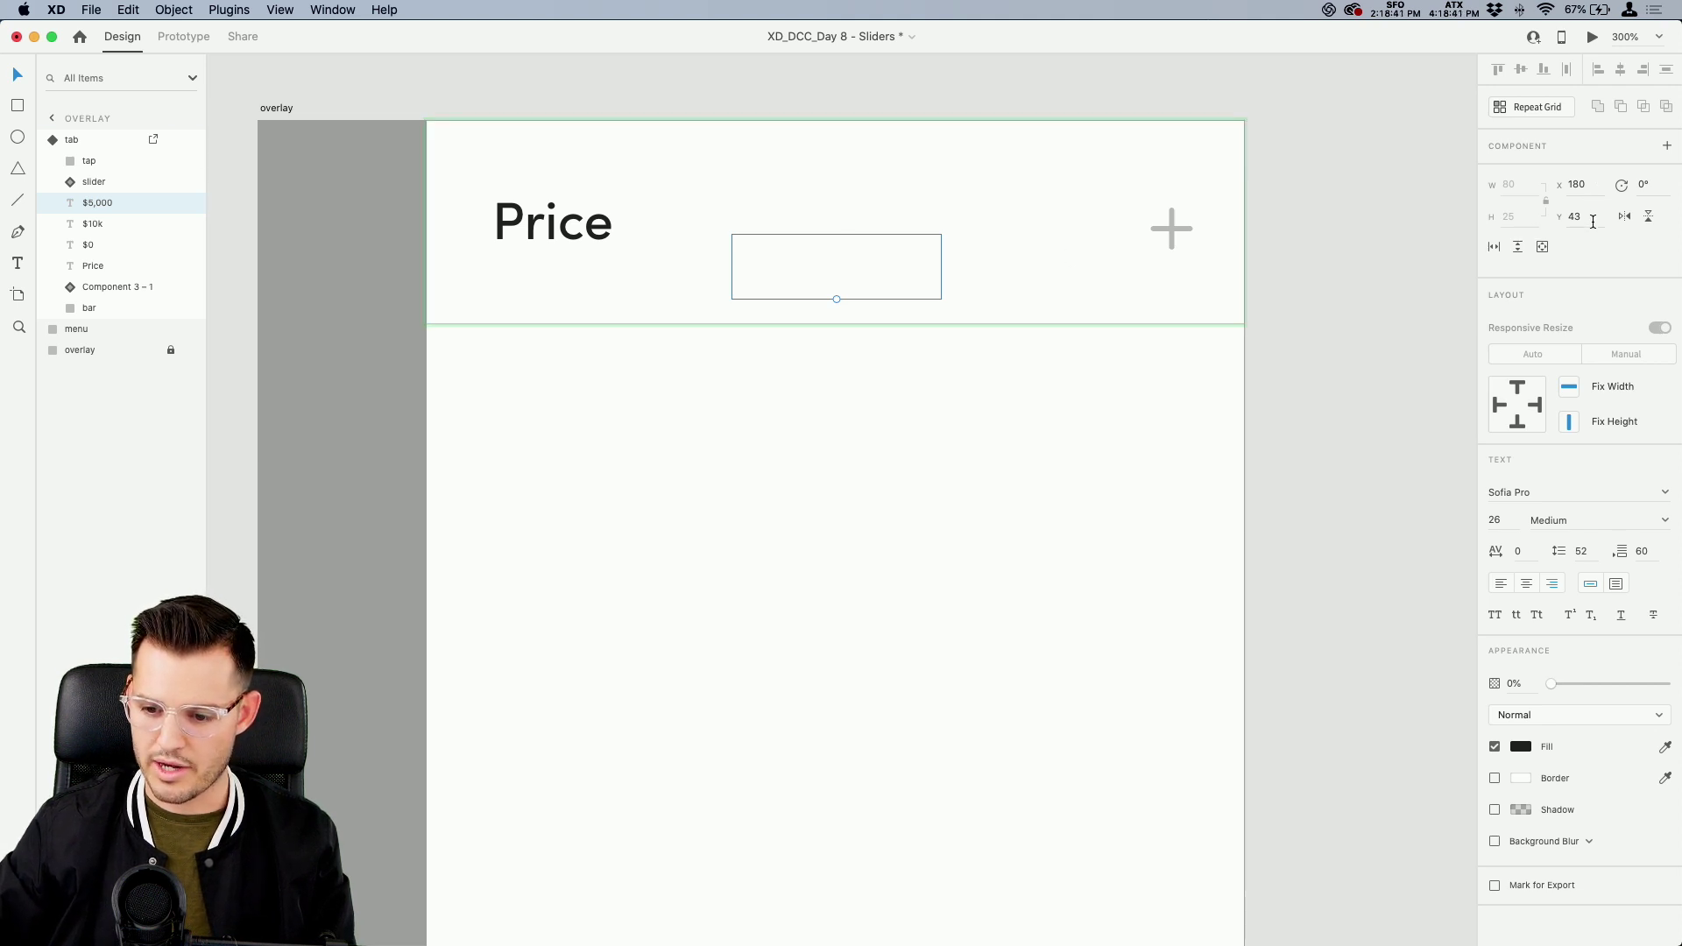
Check the "$5,000" label's X position in the tab's Default State, and return the component to un expanded
{"action": "left_click", "coordinate": [77, 143]}
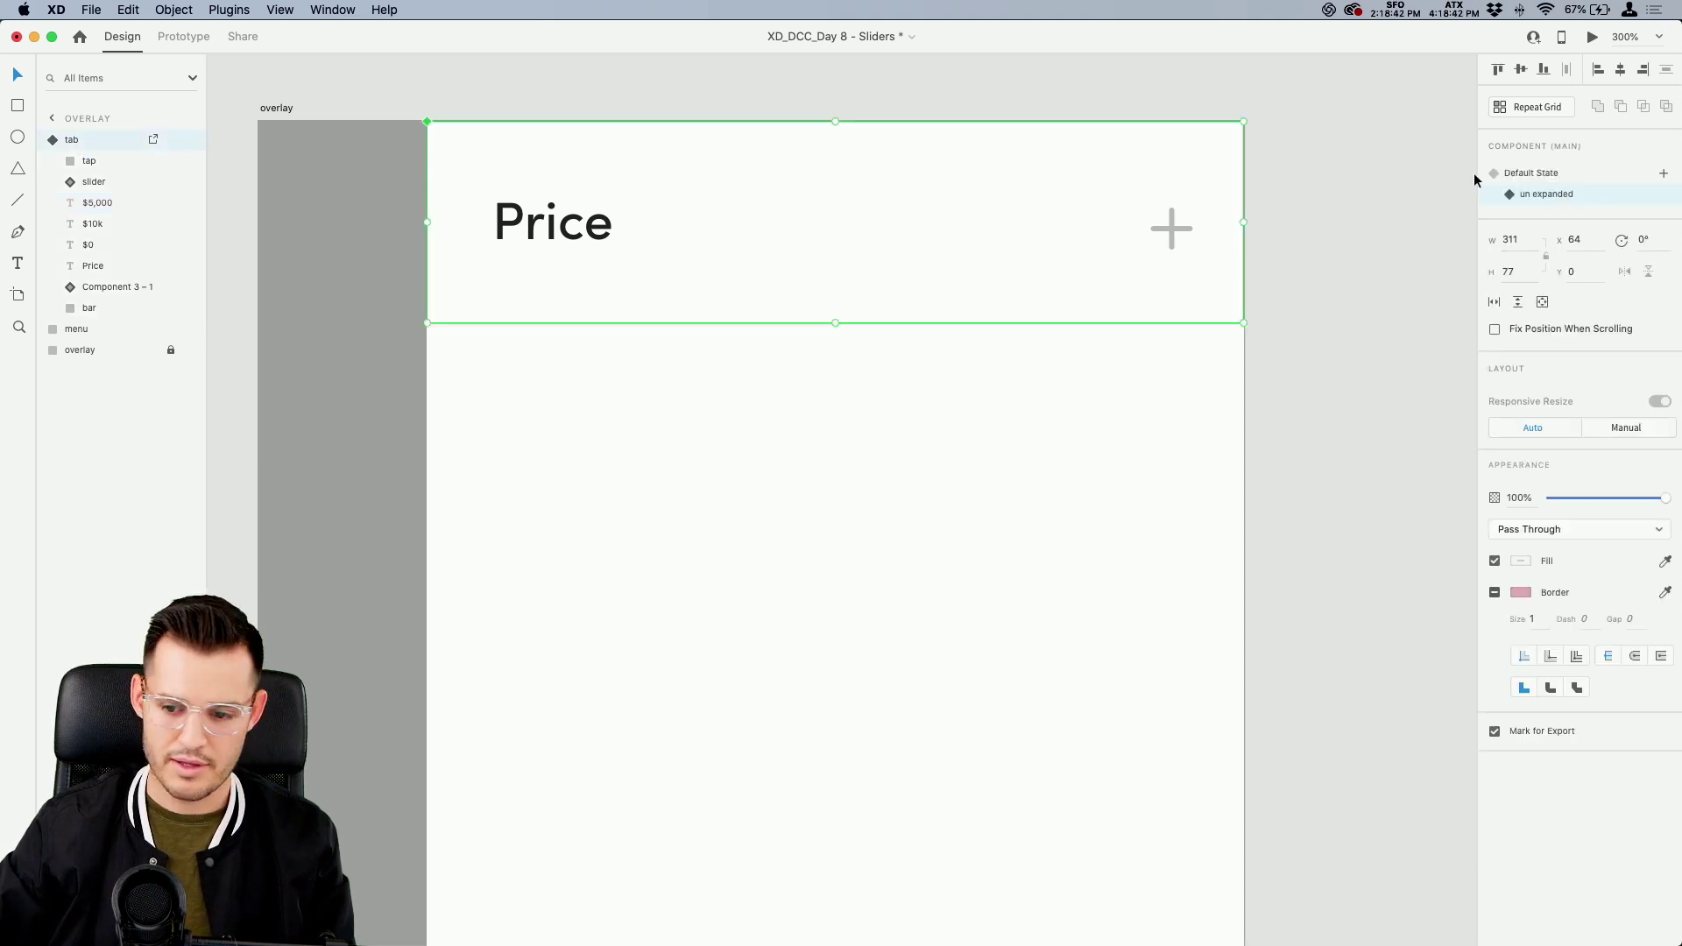
{"action": "left_click", "coordinate": [1569, 180]}
{"action": "double_click", "coordinate": [927, 328]}
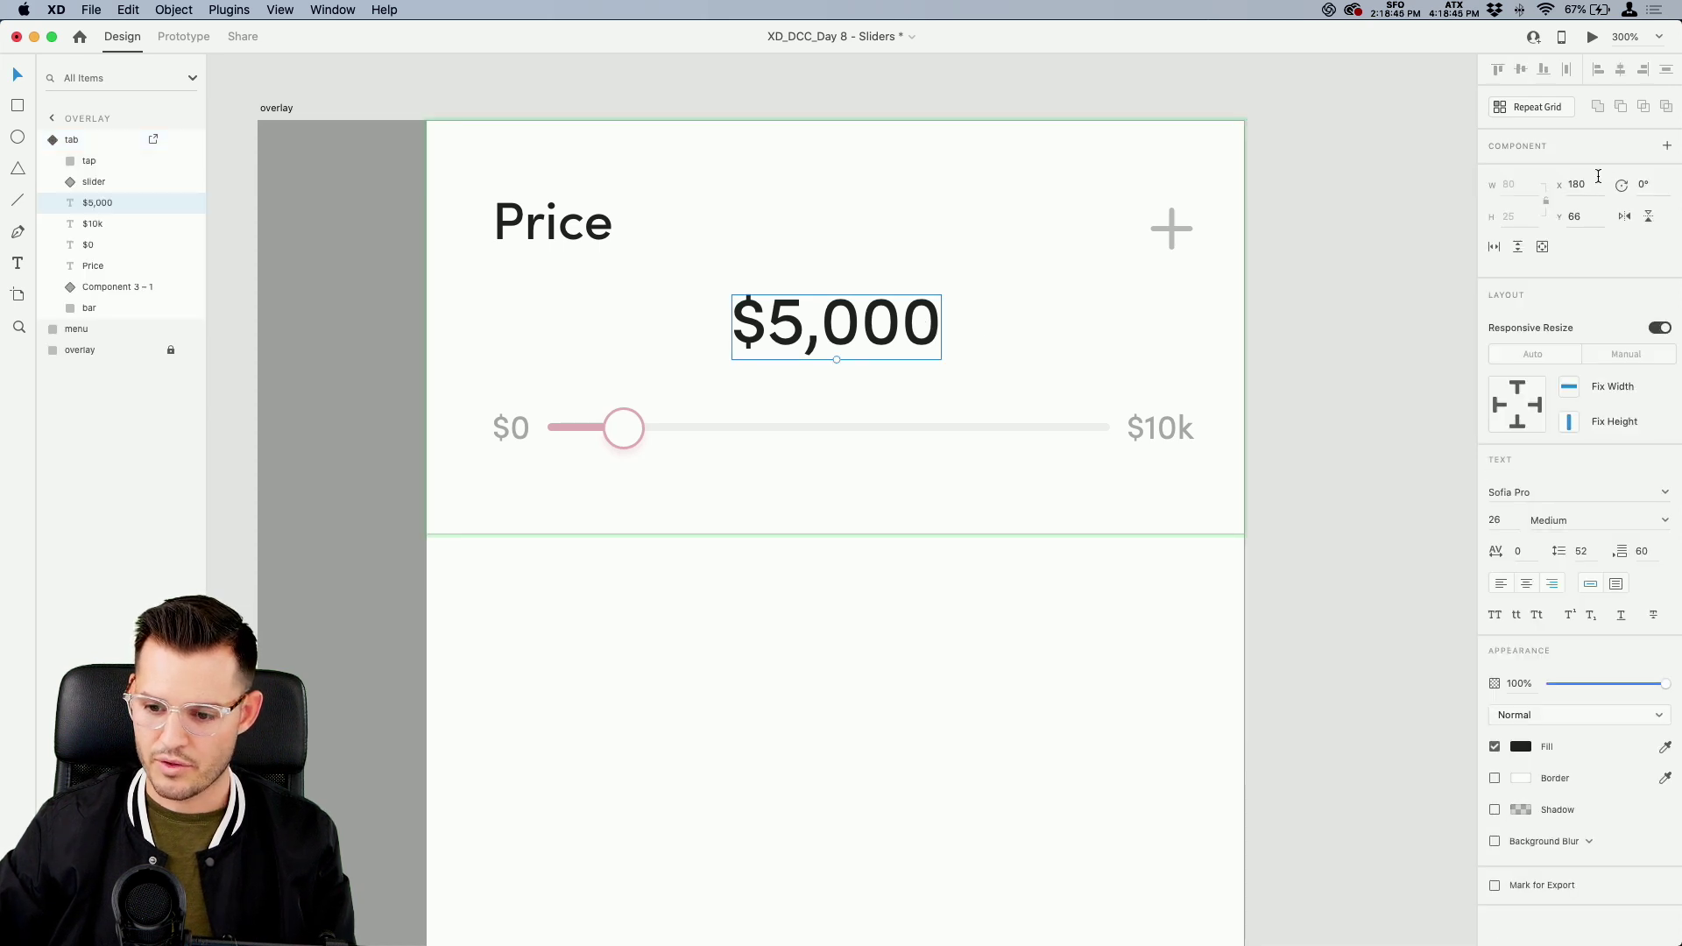
{"action": "left_click", "coordinate": [70, 142]}
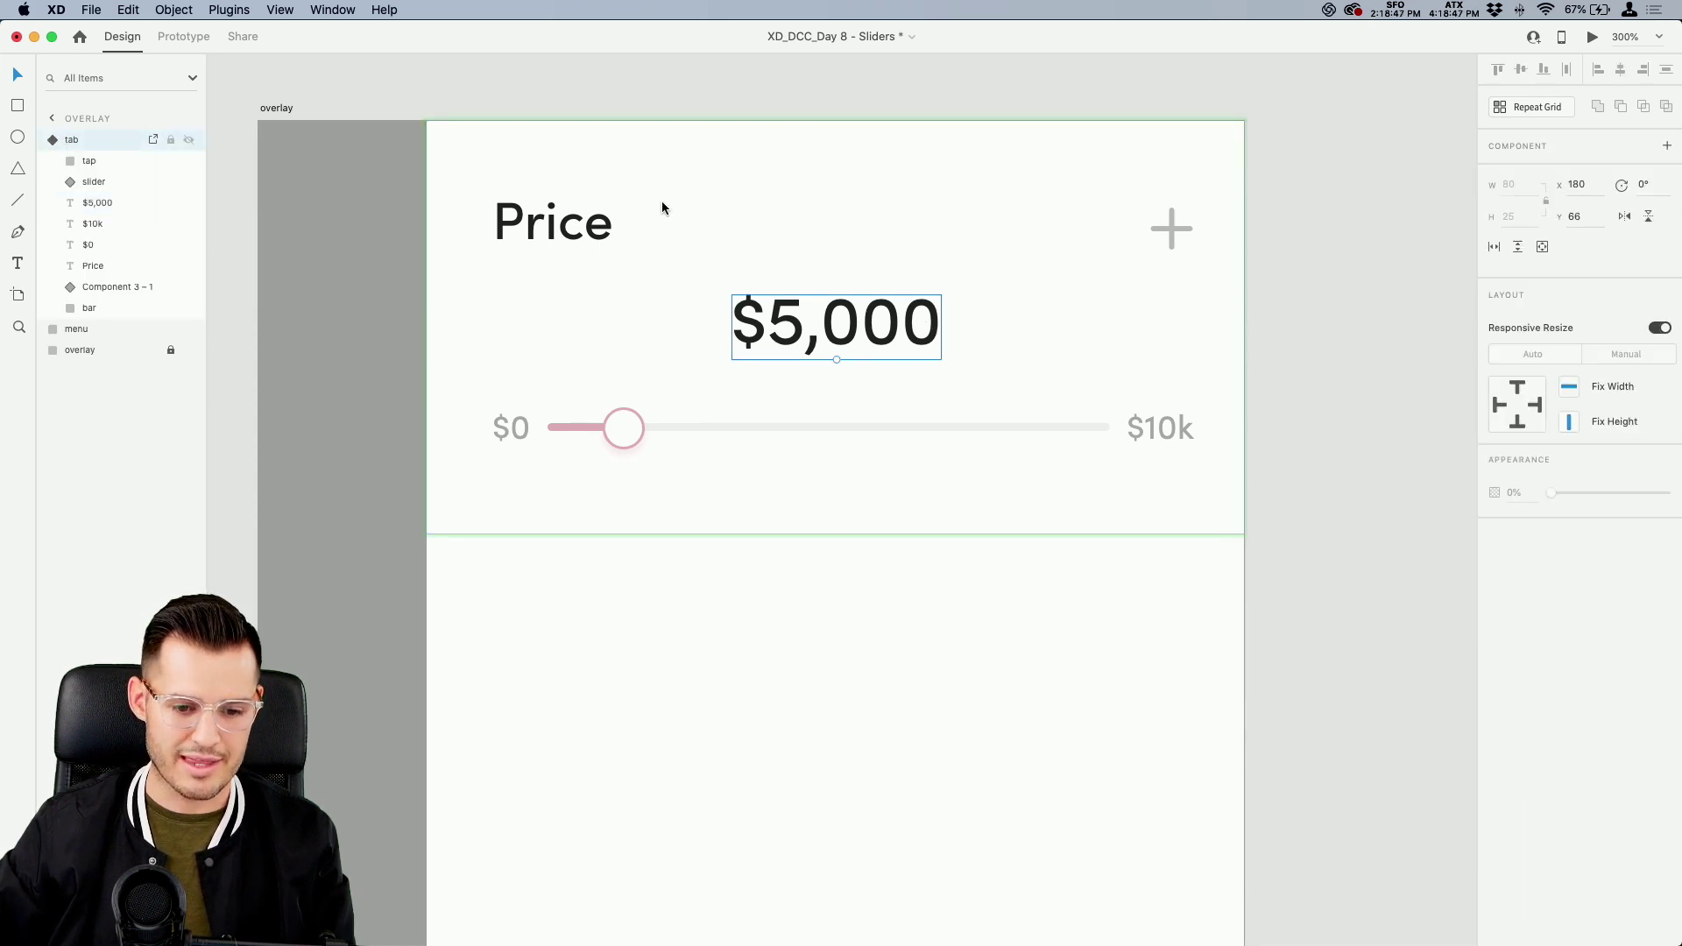
{"action": "left_click", "coordinate": [1564, 194]}
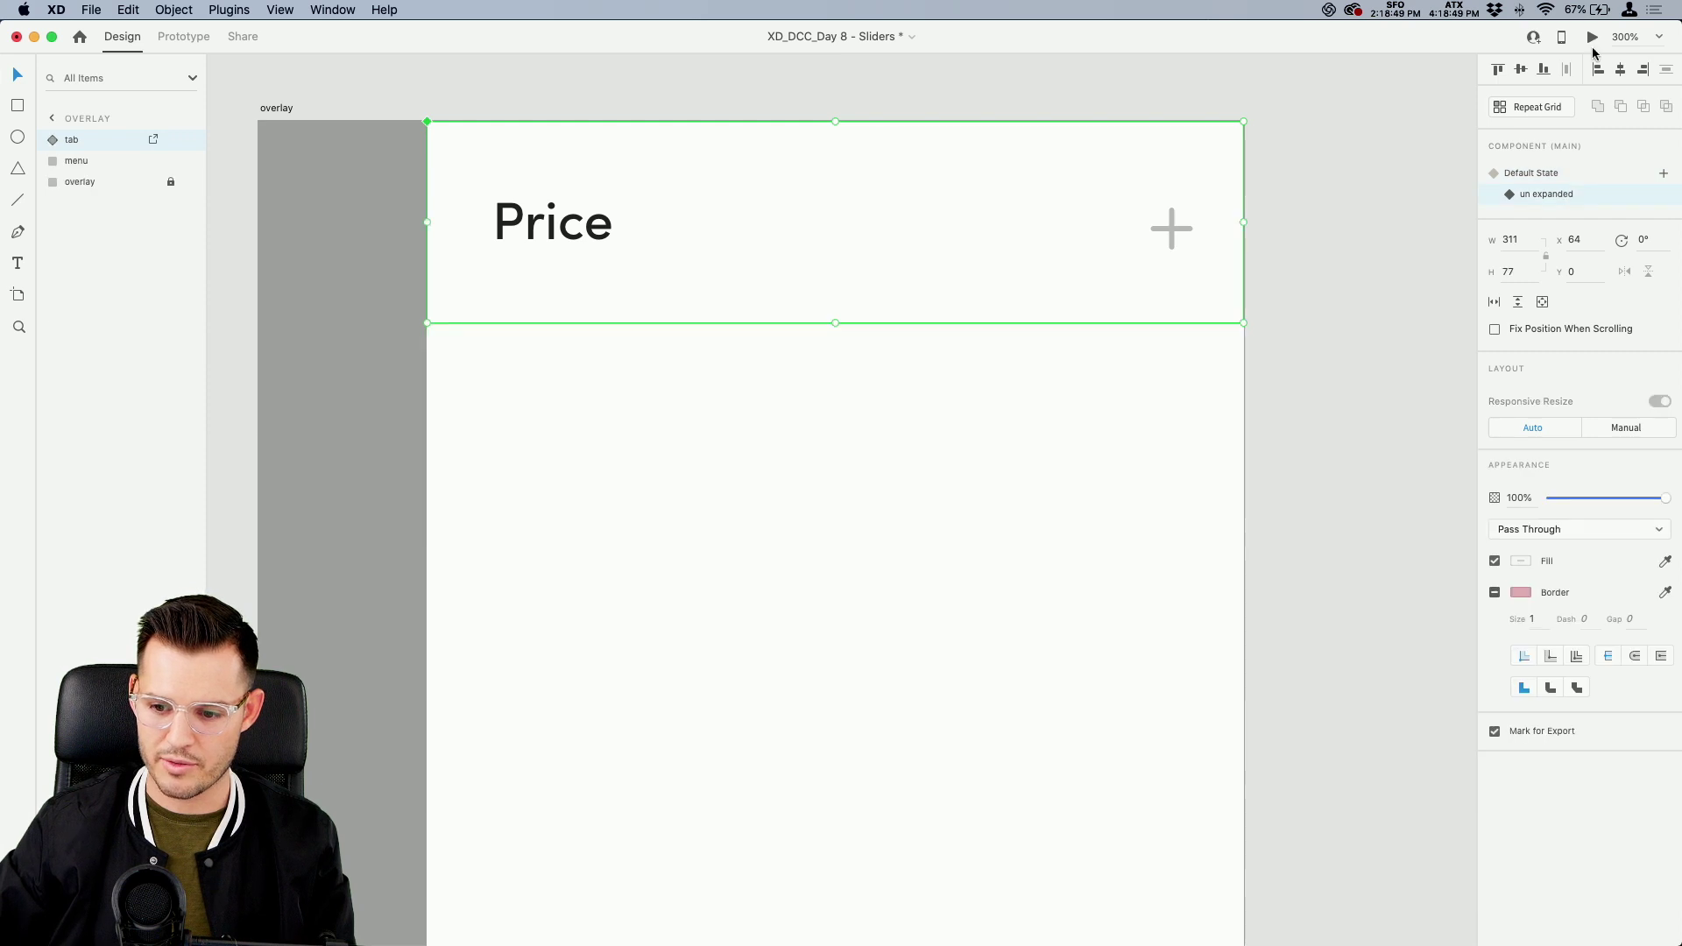
Test the Price tab's repeated expanding and collapsing in the preview
{"action": "left_click", "coordinate": [1592, 36]}
{"action": "left_click", "coordinate": [926, 155]}
{"action": "left_click", "coordinate": [925, 156]}
{"action": "left_click", "coordinate": [927, 157]}
{"action": "left_click", "coordinate": [929, 158]}
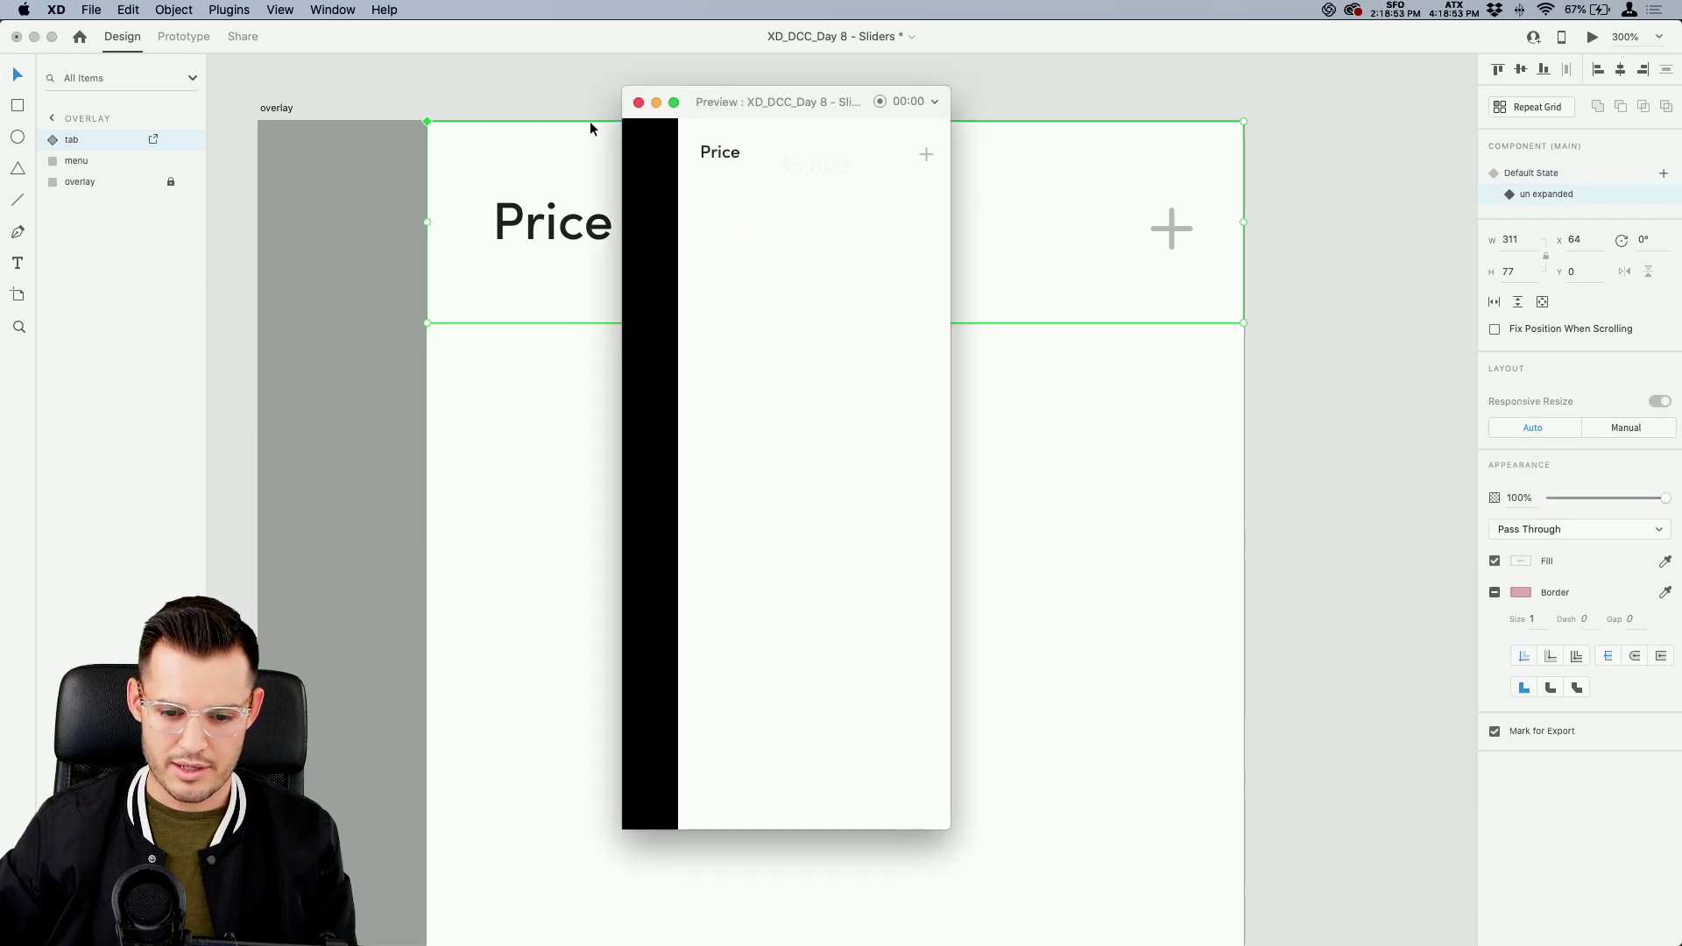
{"action": "left_click", "coordinate": [639, 103]}
Set the bar's shadow Y offset to 1 in the tab's un expanded state
{"action": "left_click", "coordinate": [426, 103]}
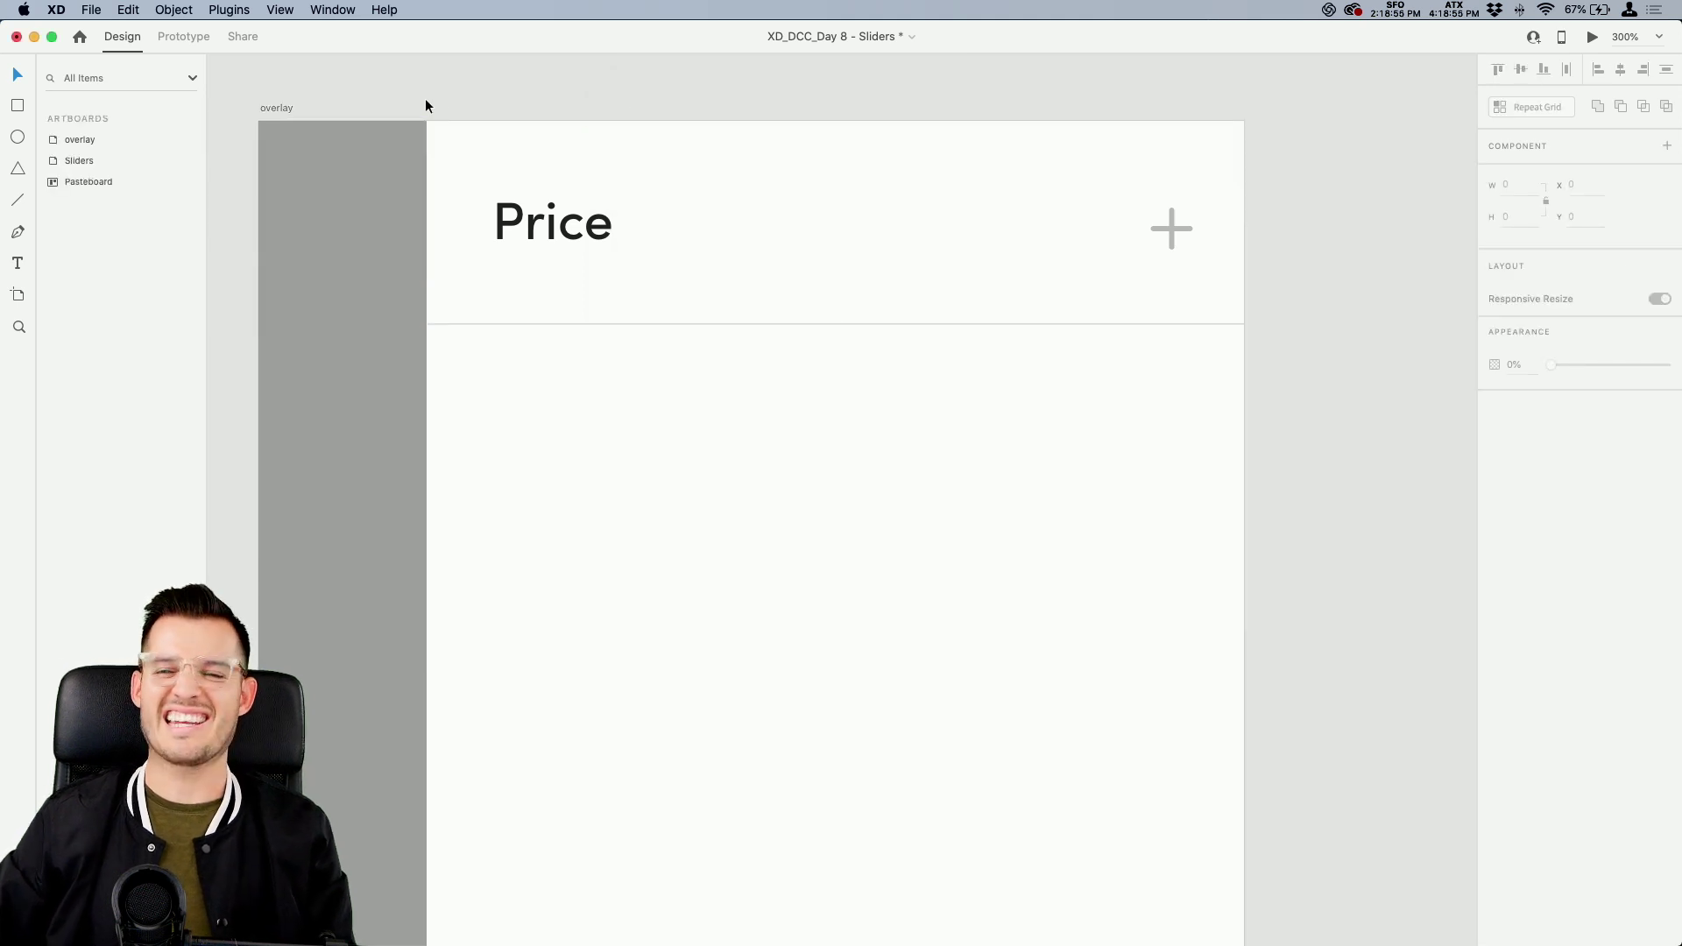
{"action": "double_click", "coordinate": [518, 307]}
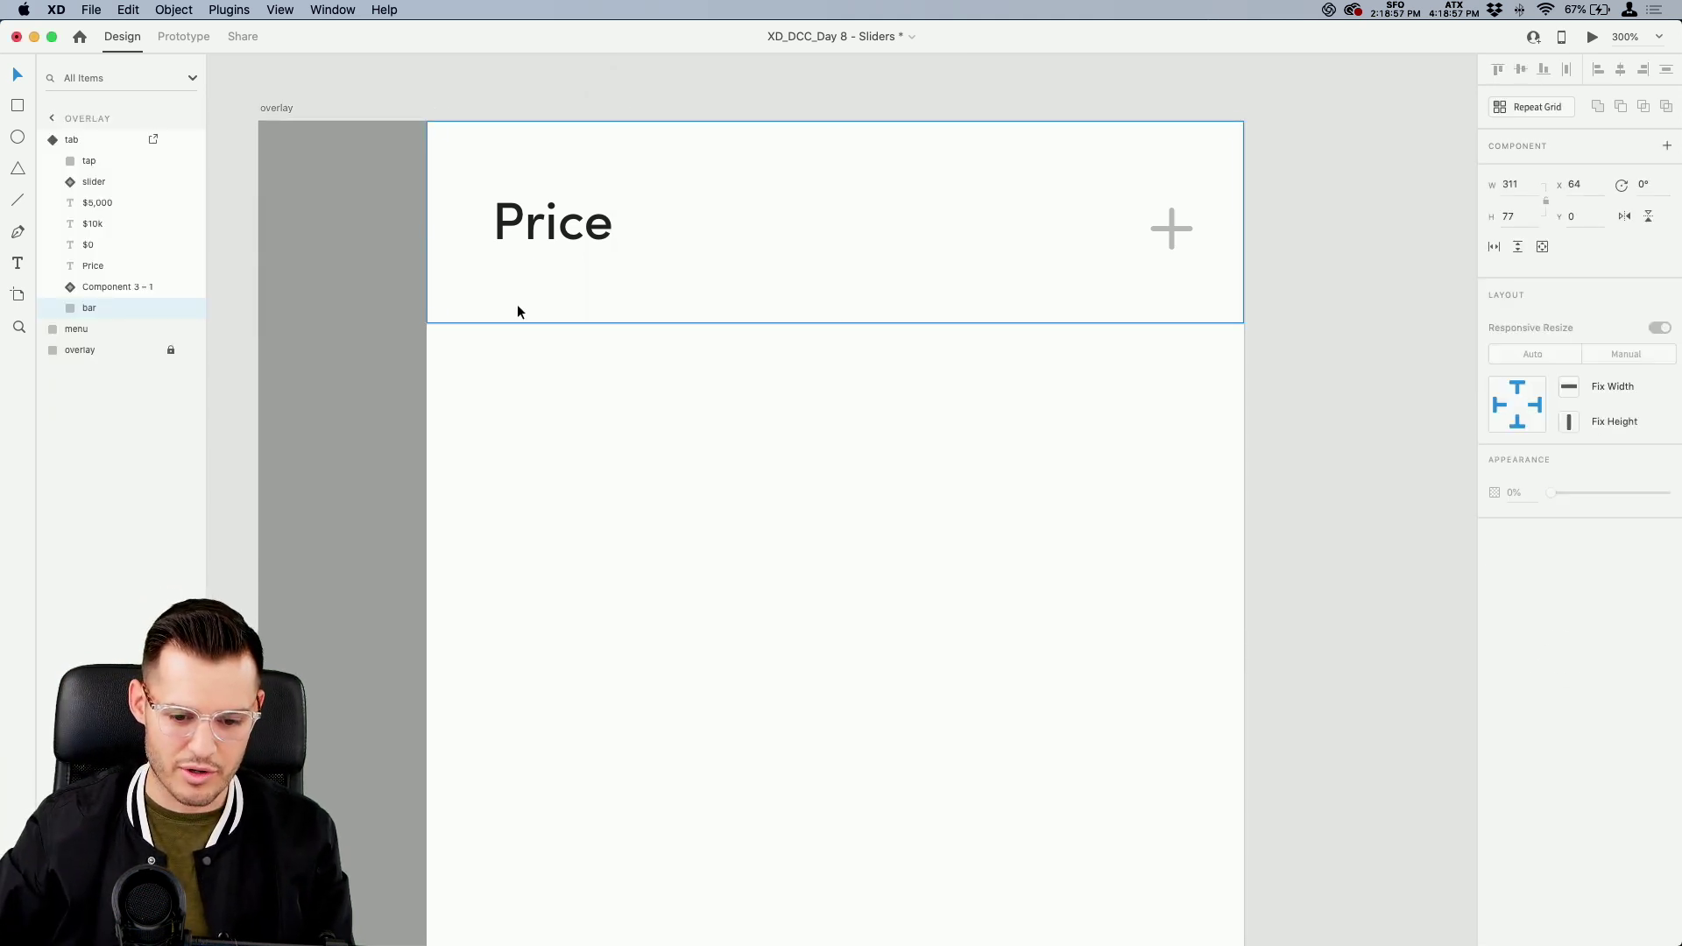
{"action": "key", "text": "super+equal"}
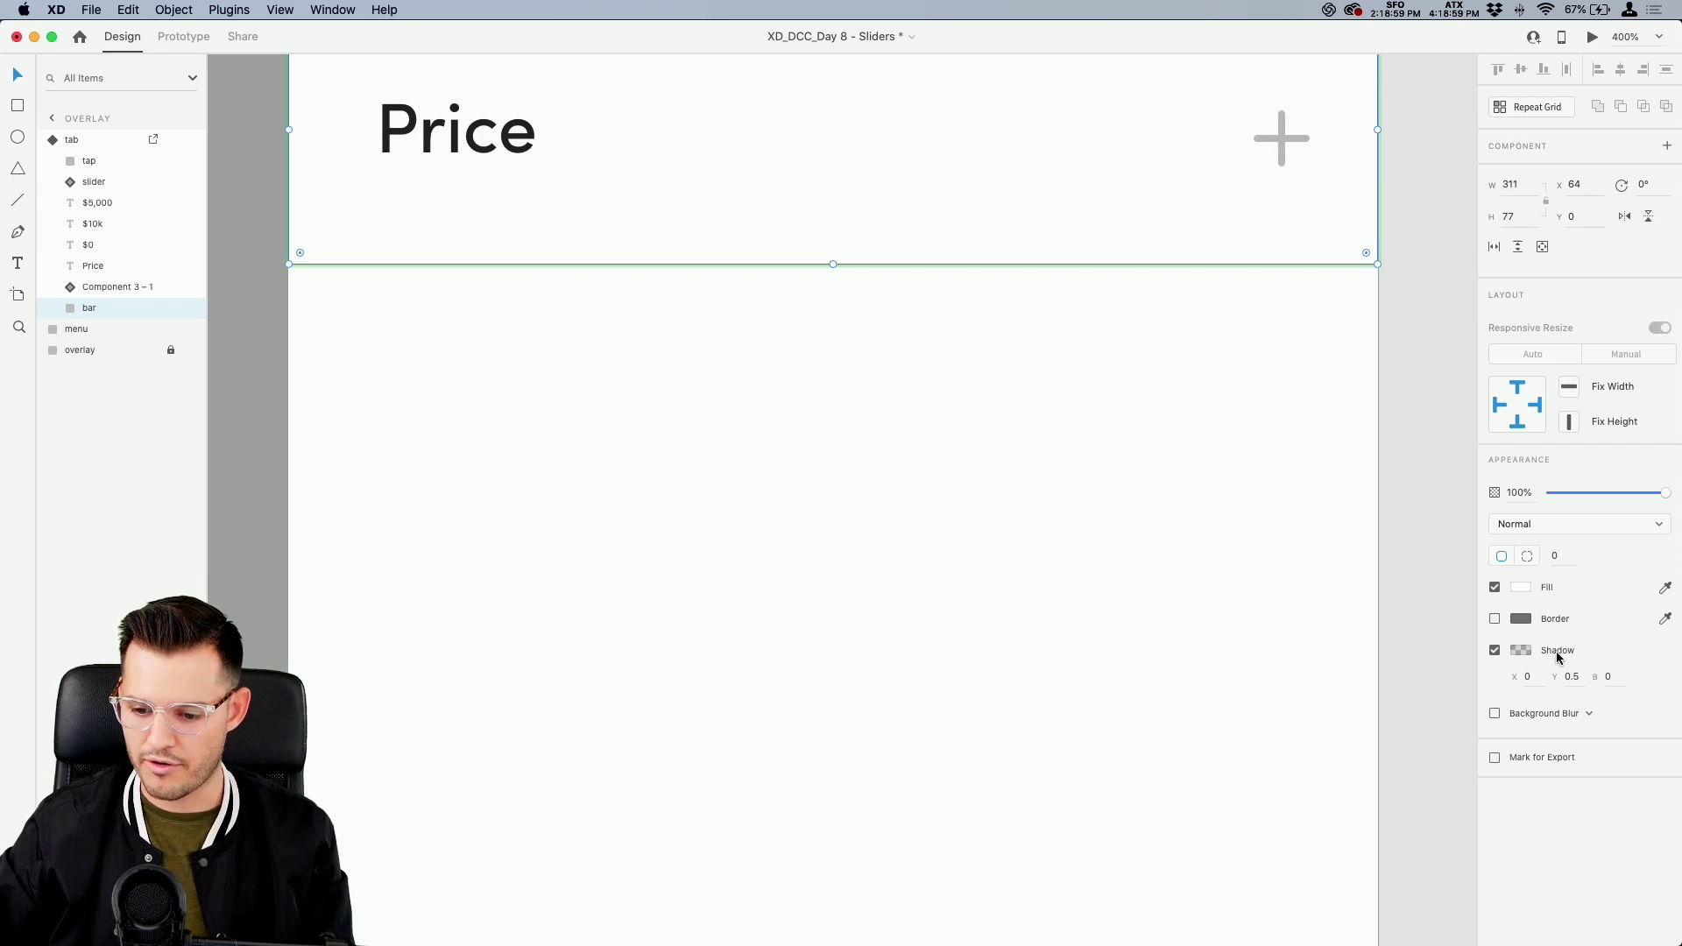
{"action": "type", "text": "1"}
{"action": "key", "text": "Tab"}
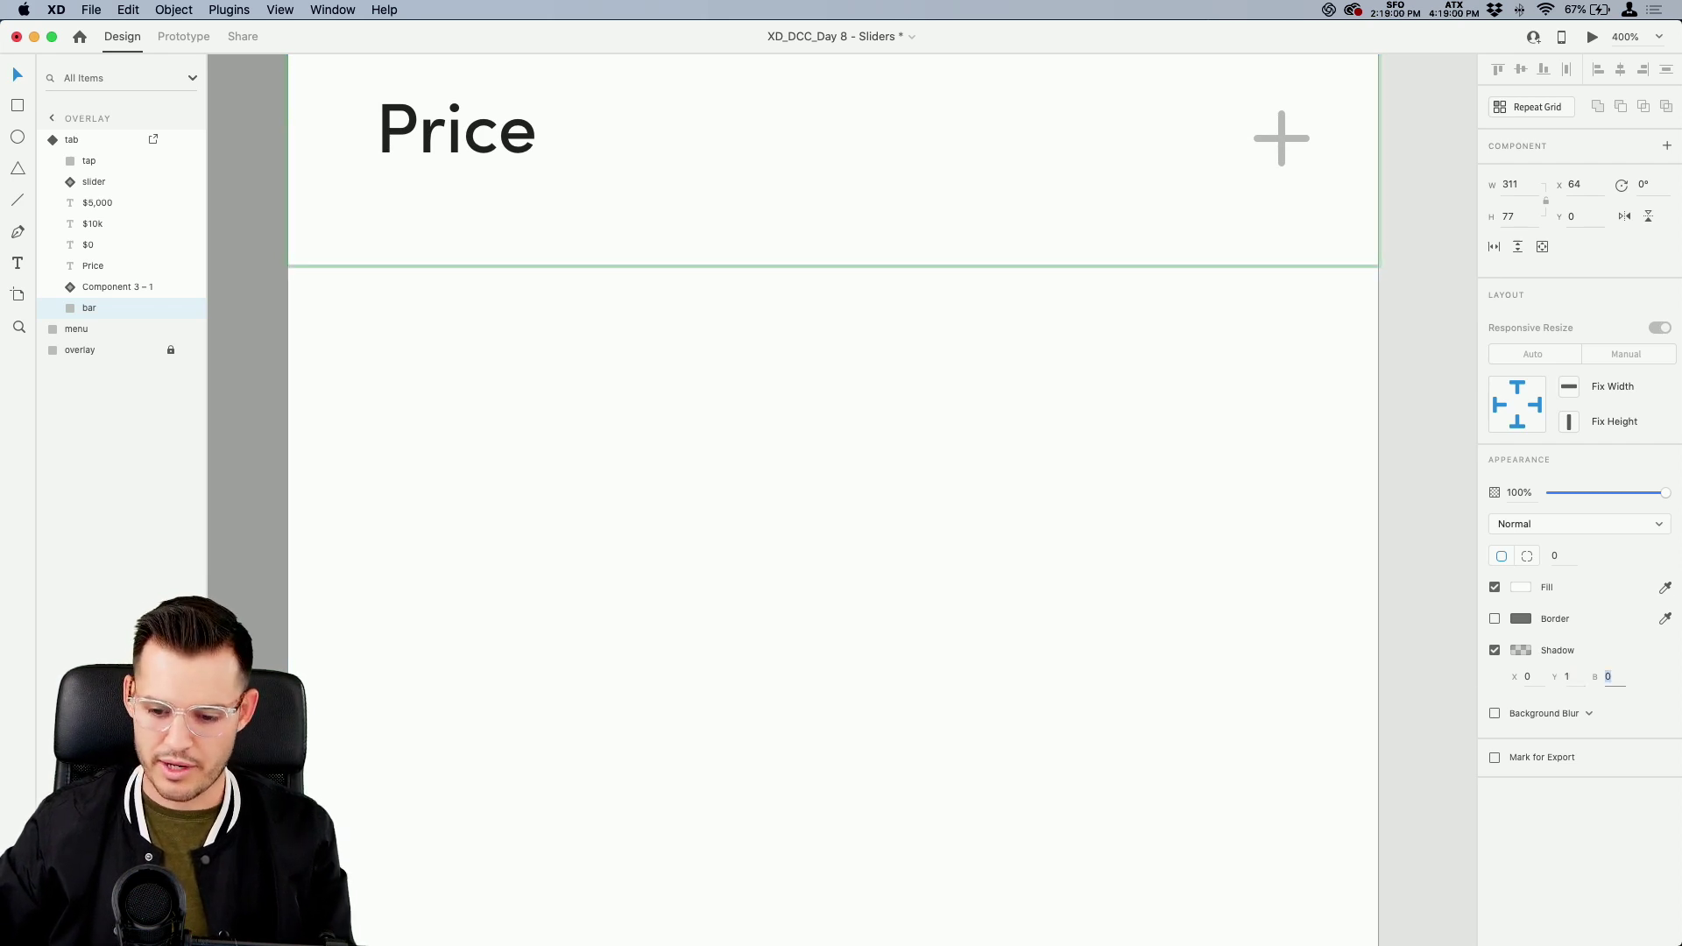
{"action": "left_click", "coordinate": [1398, 617]}
Preview the overlay menu and toggle the Price tab open and closed to check the divider line
{"action": "key", "text": "super+minus"}
{"action": "key", "text": "super+minus"}
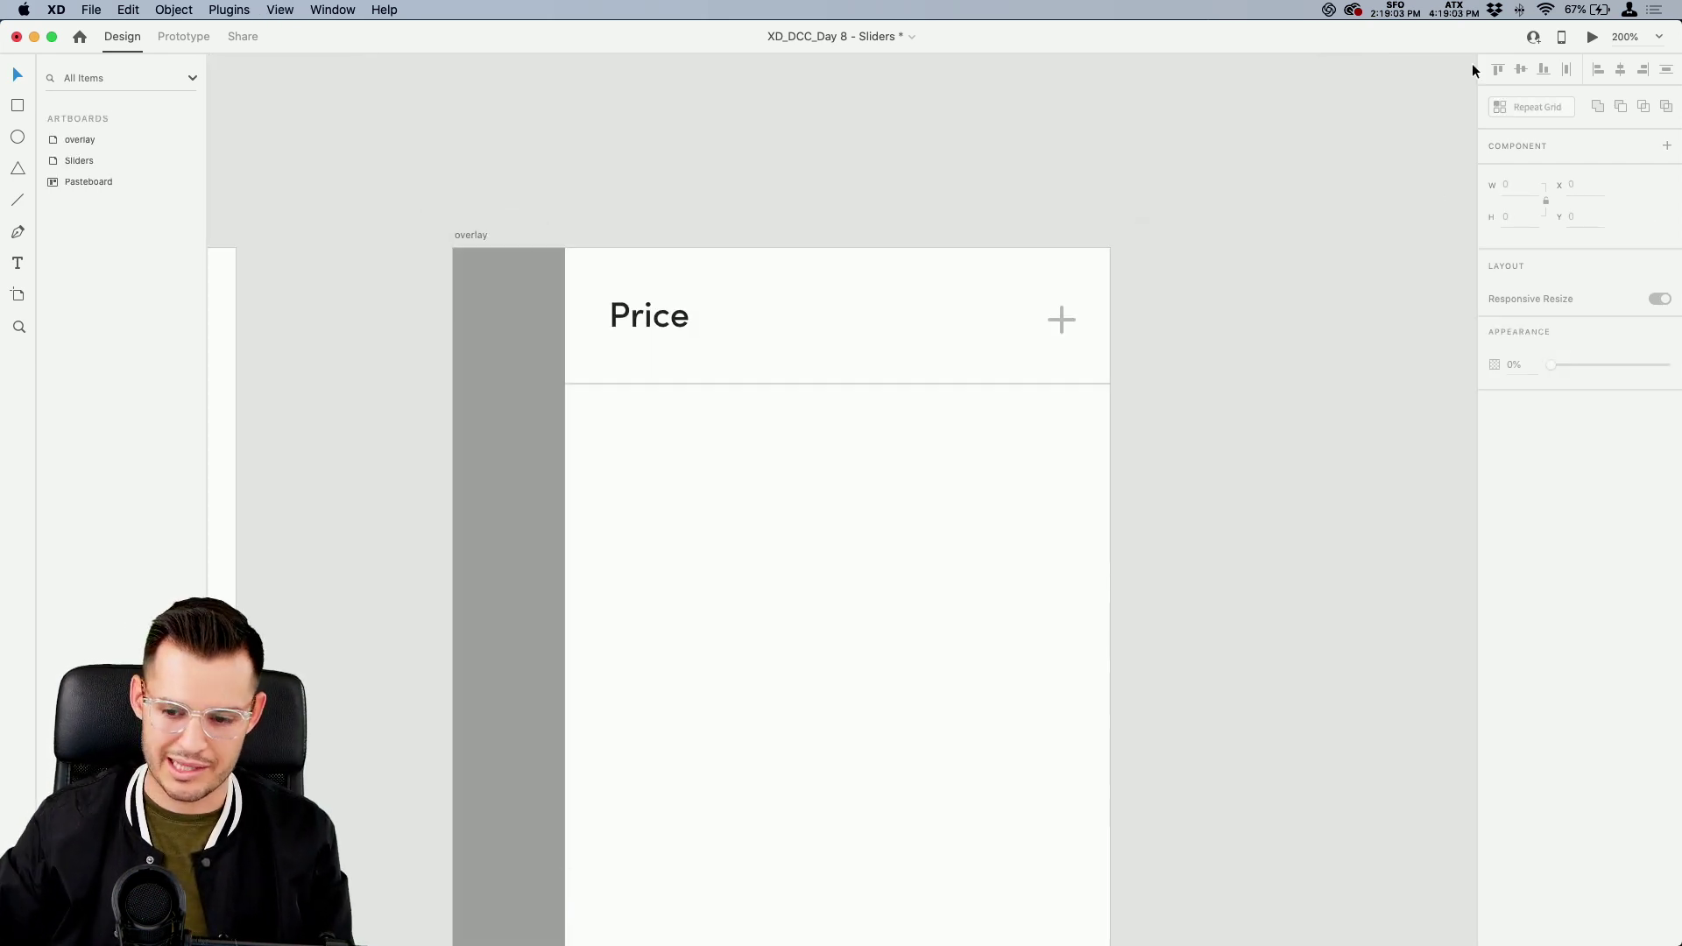
{"action": "left_click", "coordinate": [1592, 36]}
{"action": "left_click", "coordinate": [909, 160]}
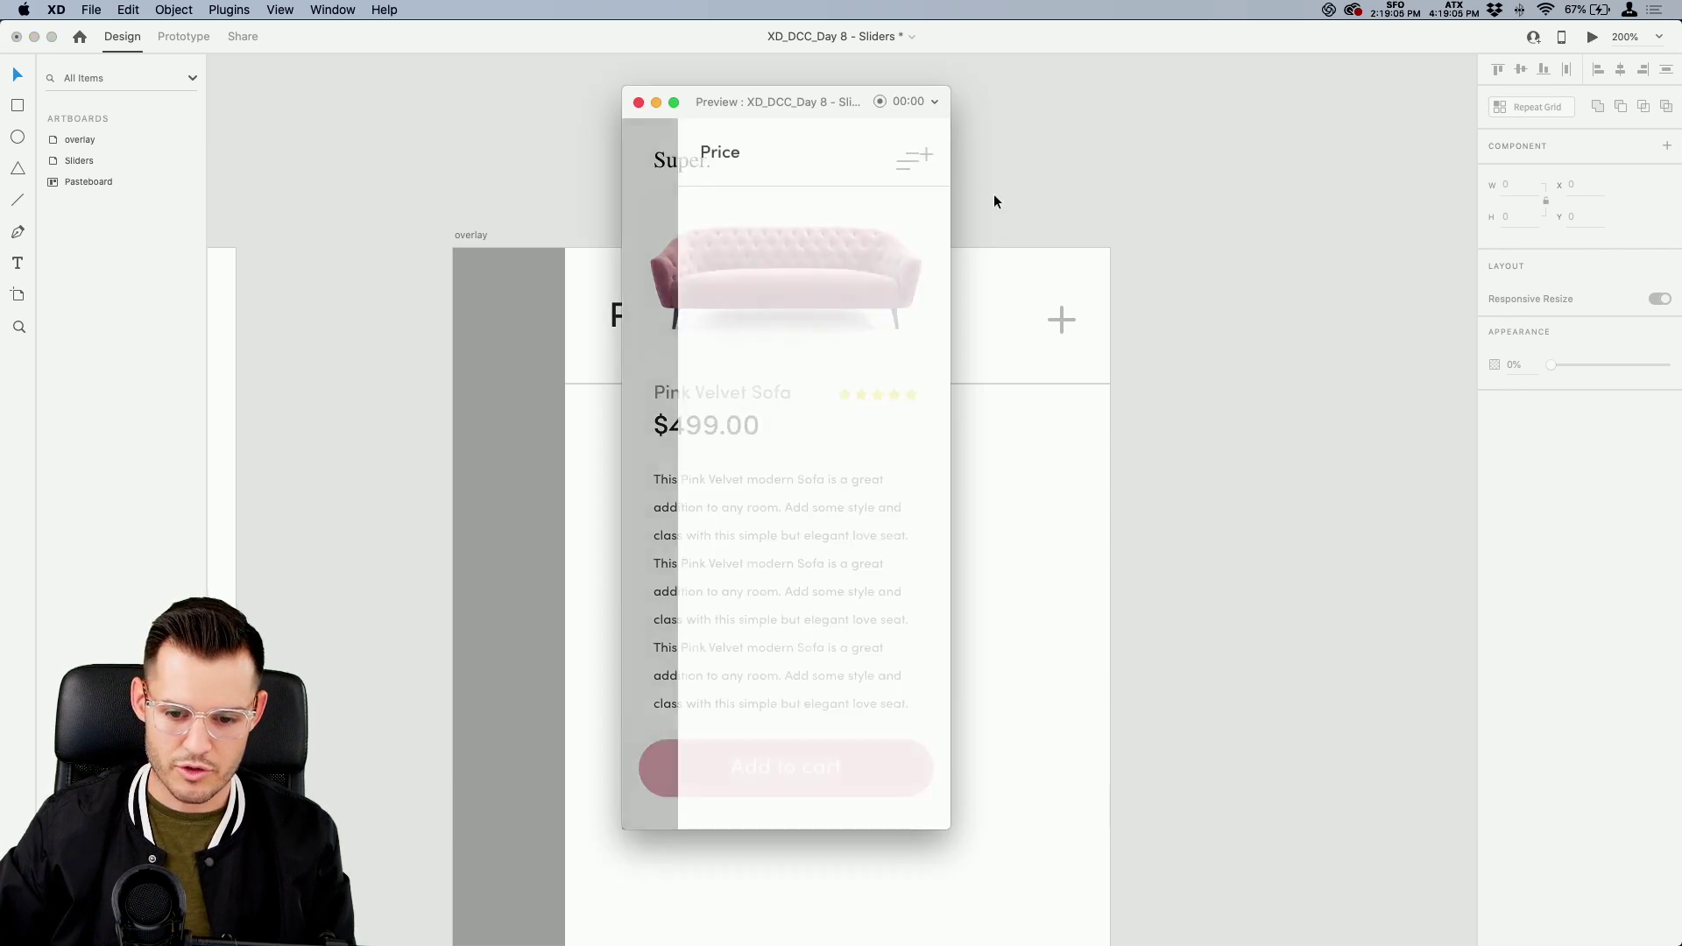
{"action": "left_click", "coordinate": [927, 155]}
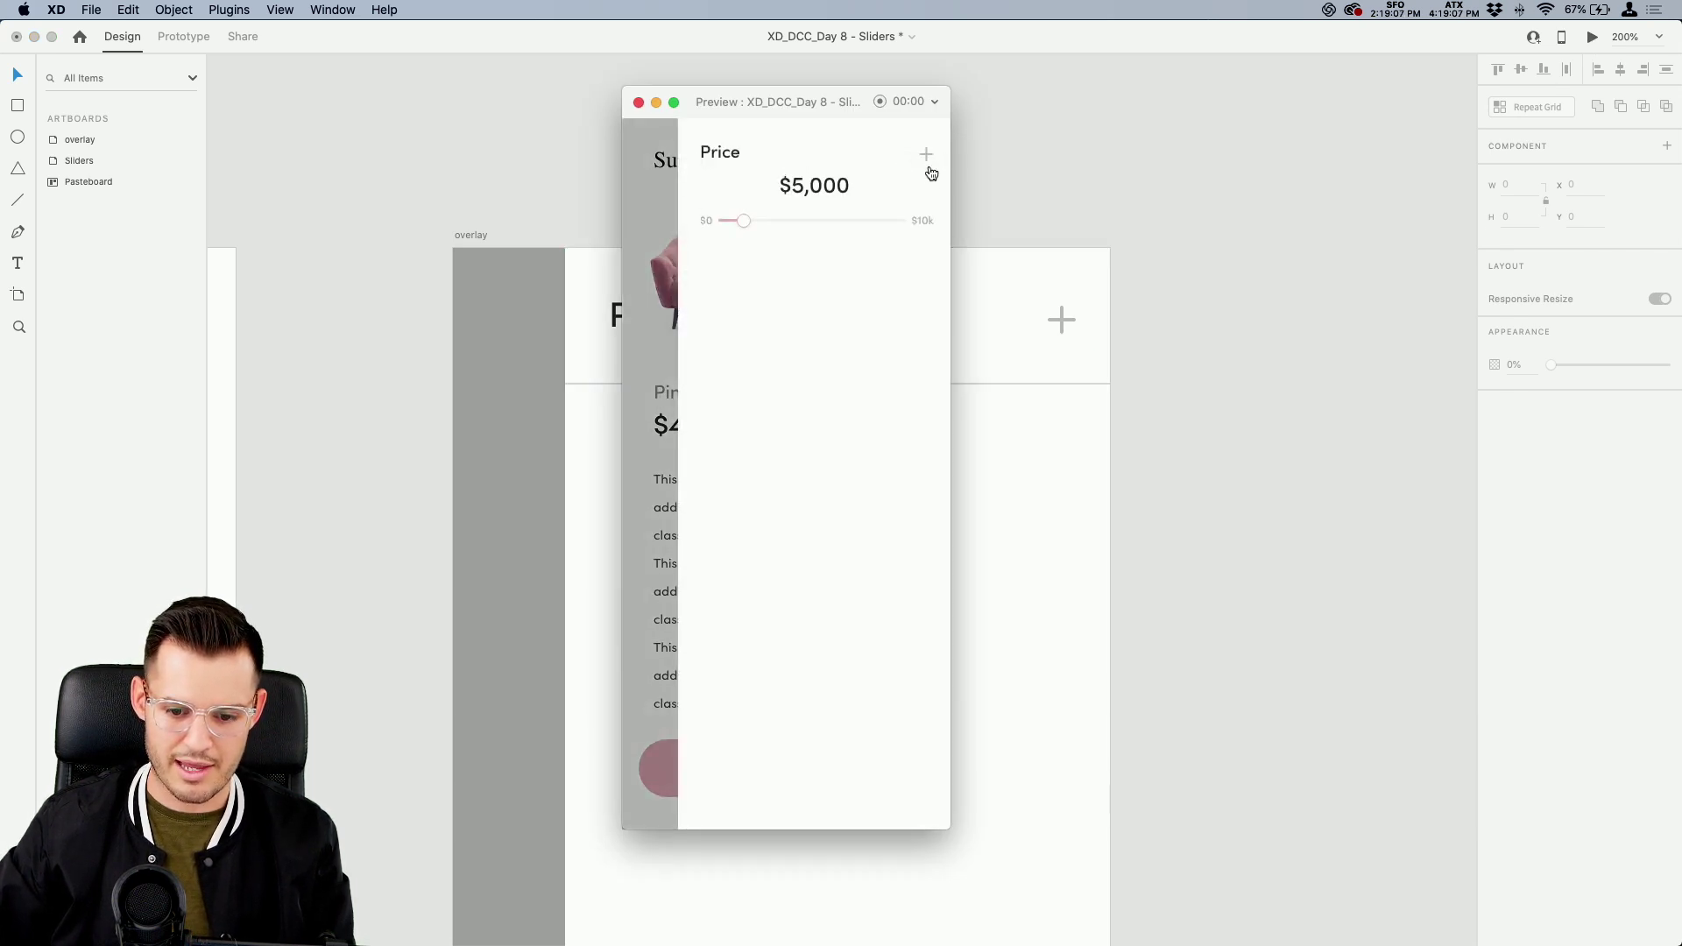
{"action": "left_click", "coordinate": [921, 153]}
{"action": "left_click", "coordinate": [638, 103]}
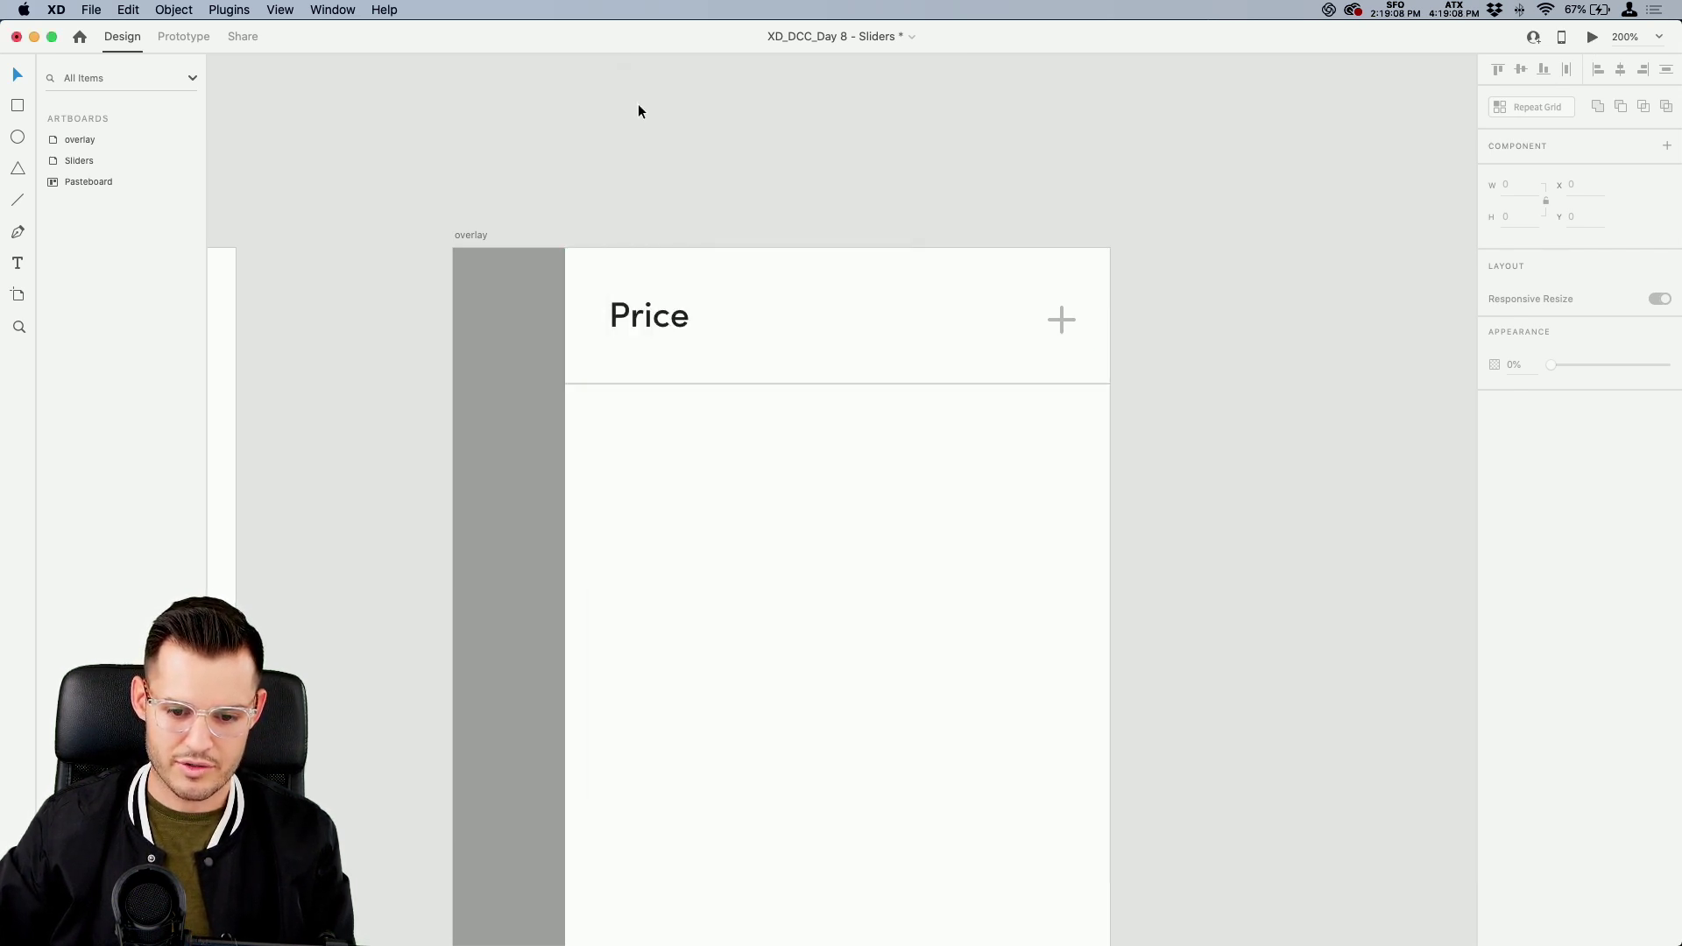
Set the bar's shadow Y offset to 1 in the tab's Default State, and switch the component back to un expanded
{"action": "left_click", "coordinate": [750, 284]}
{"action": "left_click", "coordinate": [1566, 176]}
{"action": "left_click", "coordinate": [1211, 502]}
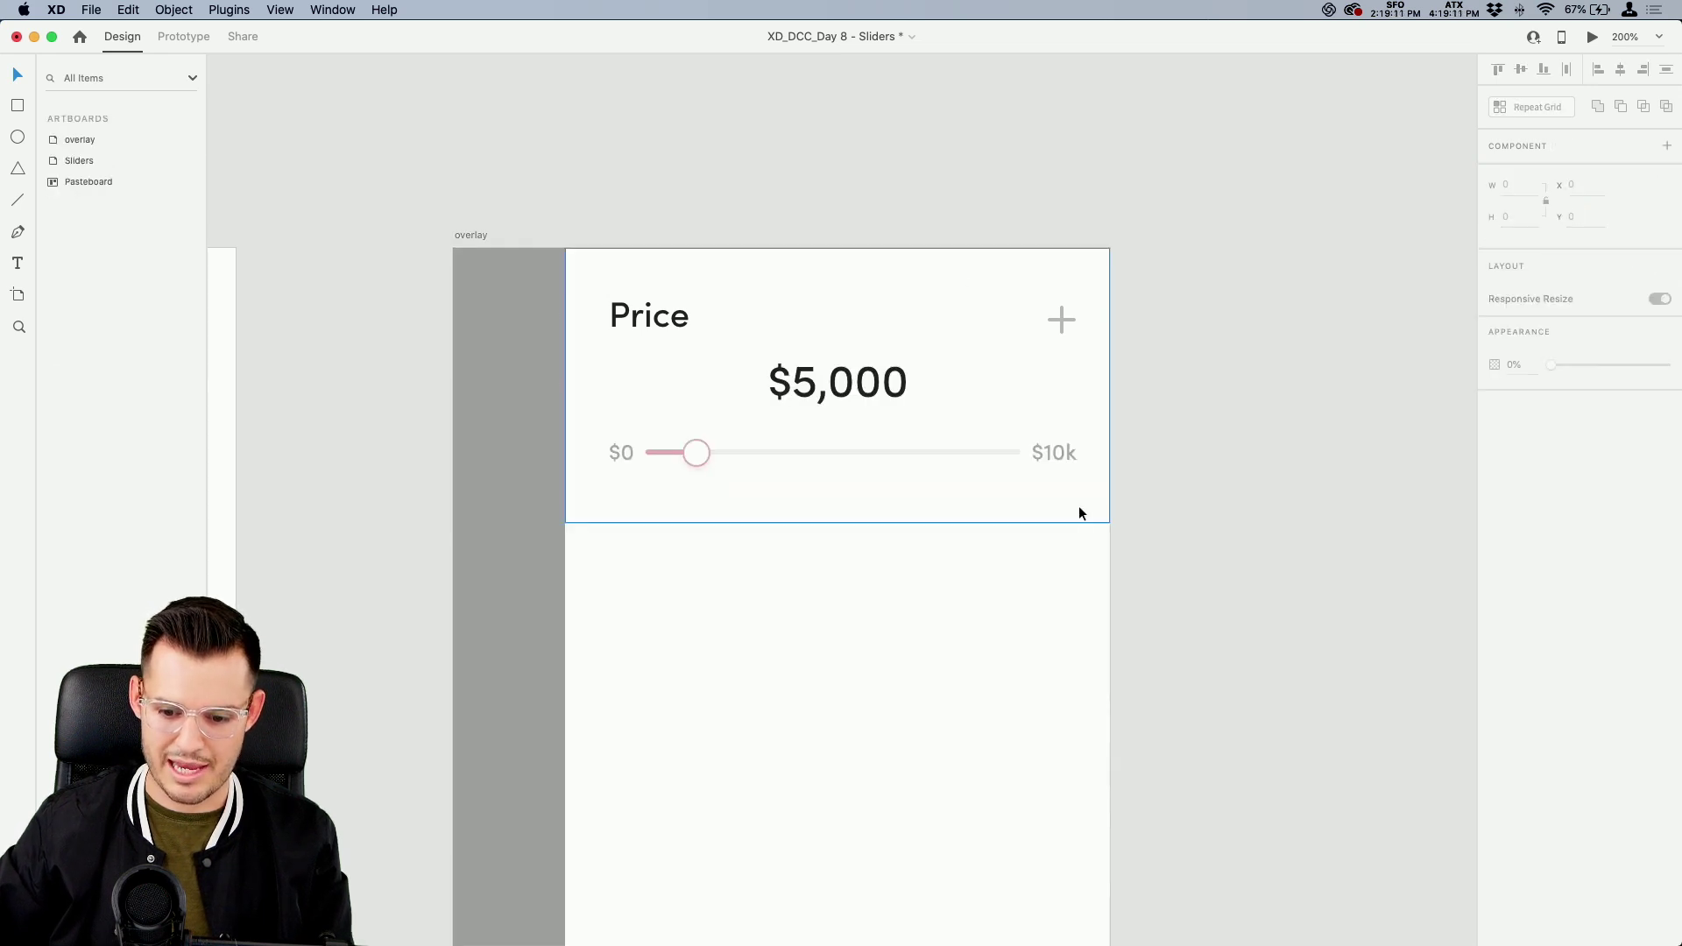
{"action": "left_click", "coordinate": [1079, 508], "text": "super"}
{"action": "left_click", "coordinate": [1580, 677]}
{"action": "type", "text": "1"}
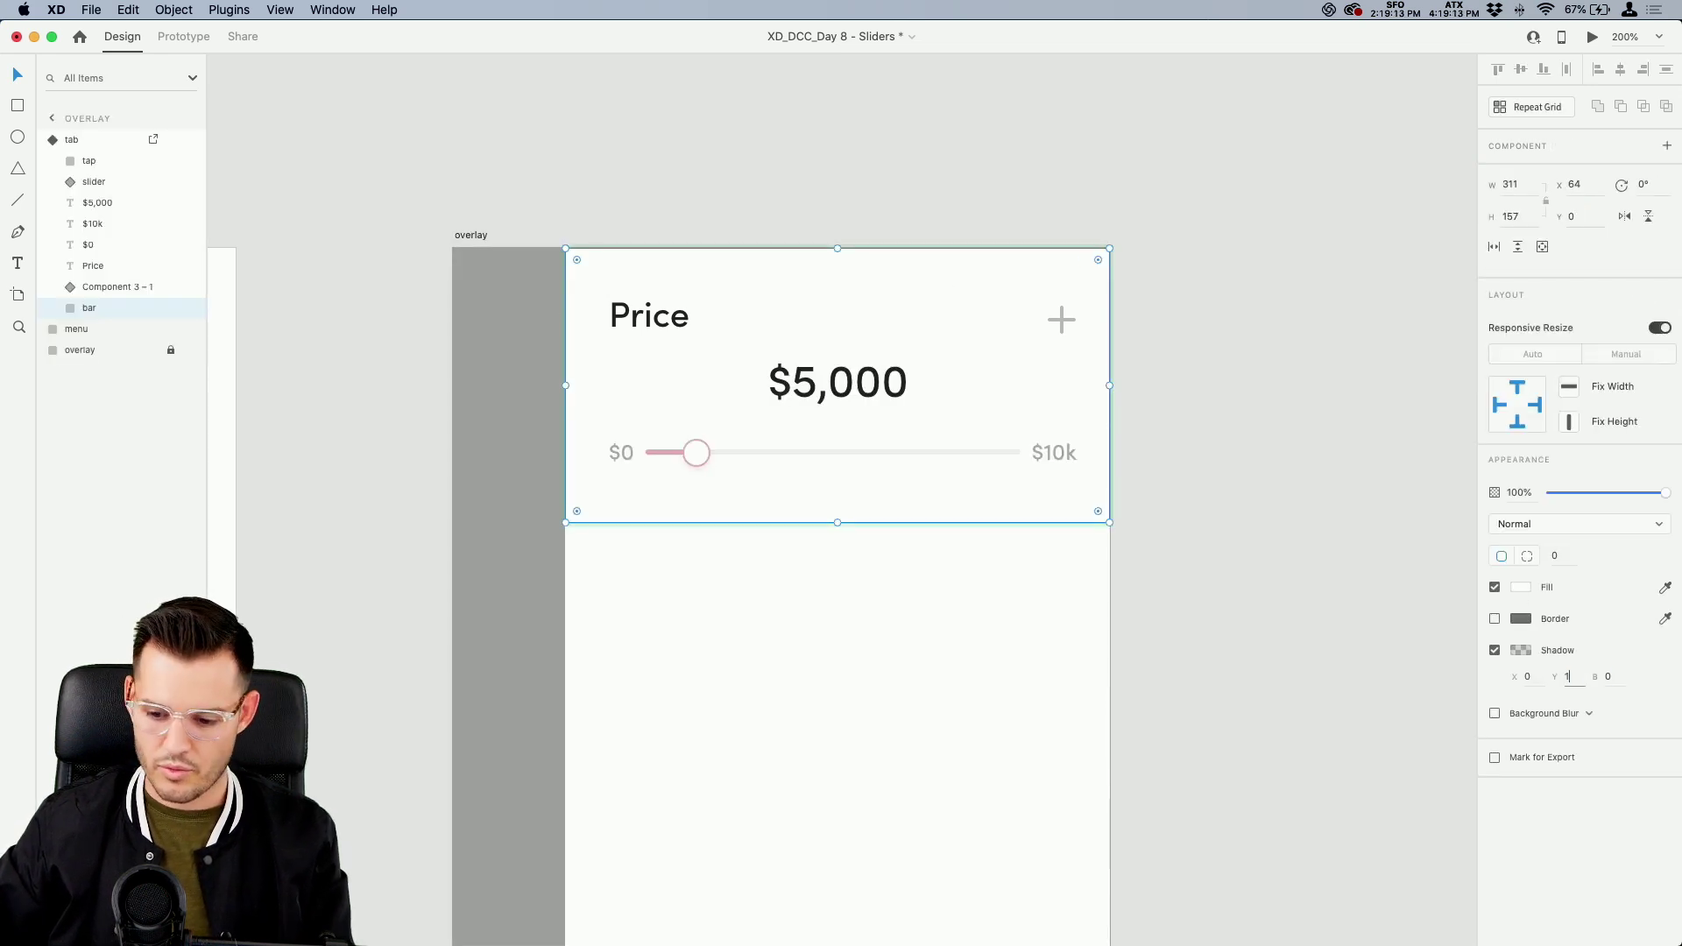
{"action": "left_click", "coordinate": [1078, 240]}
{"action": "left_click", "coordinate": [854, 289]}
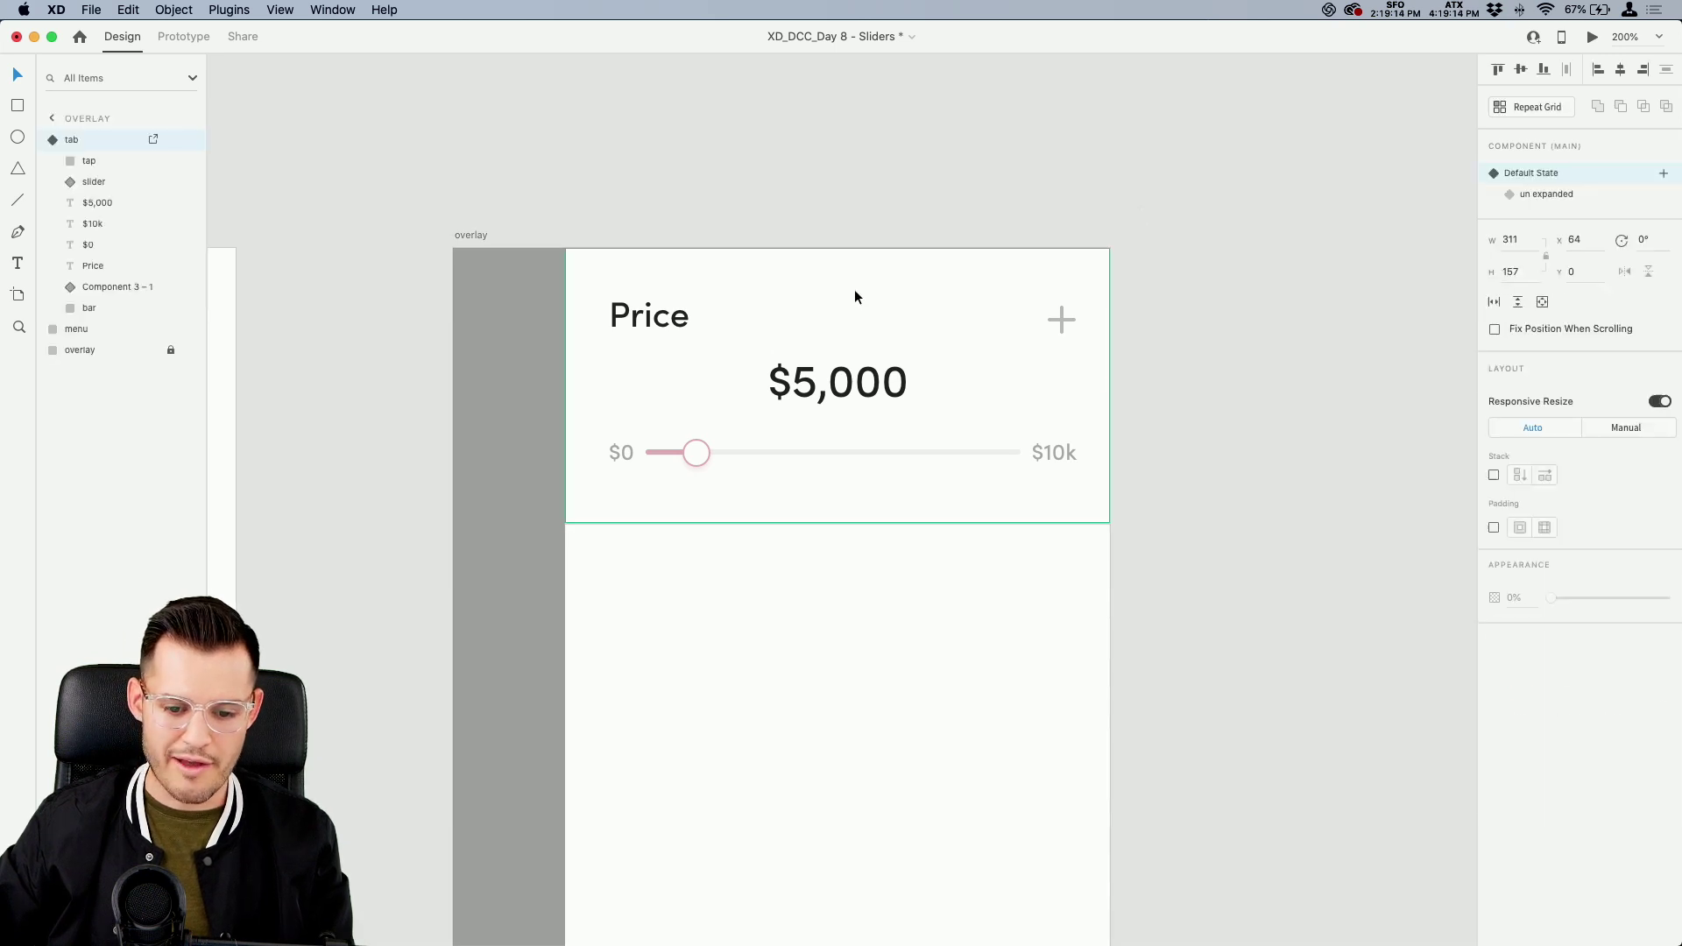
{"action": "left_click", "coordinate": [1548, 195]}
Make the Sliders artboard the prototype's home screen so that the flow starts there
{"action": "left_click", "coordinate": [1593, 39]}
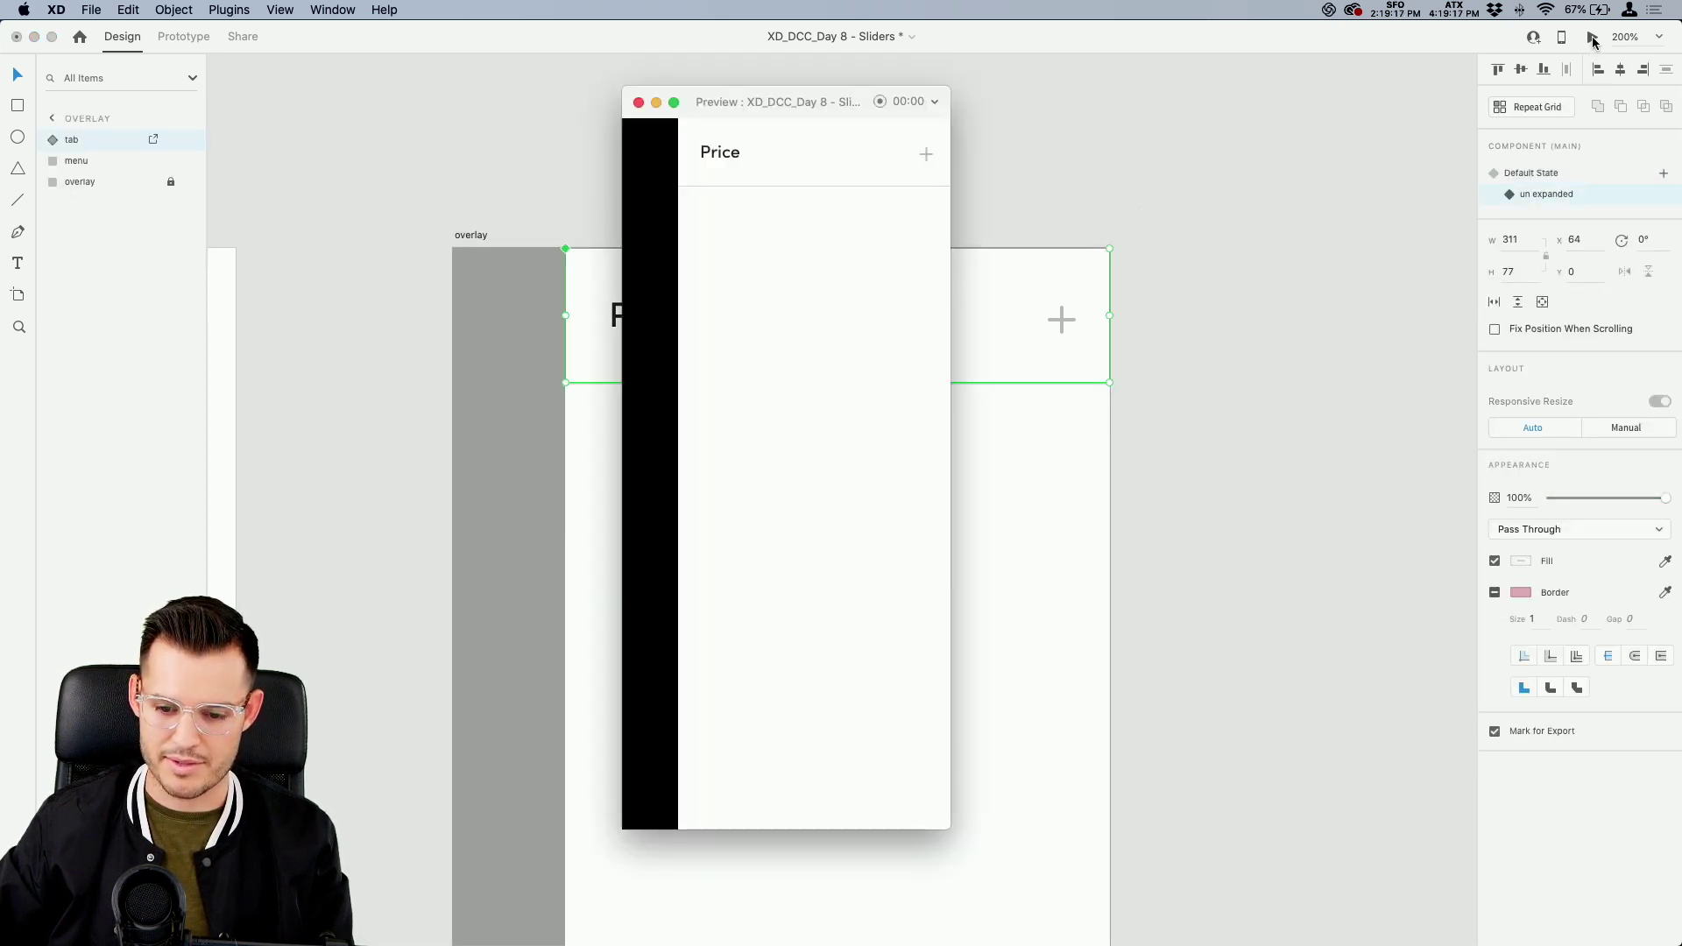
{"action": "left_click", "coordinate": [638, 102]}
{"action": "scroll", "coordinate": [932, 192], "scroll_direction": "left", "scroll_amount": 10}
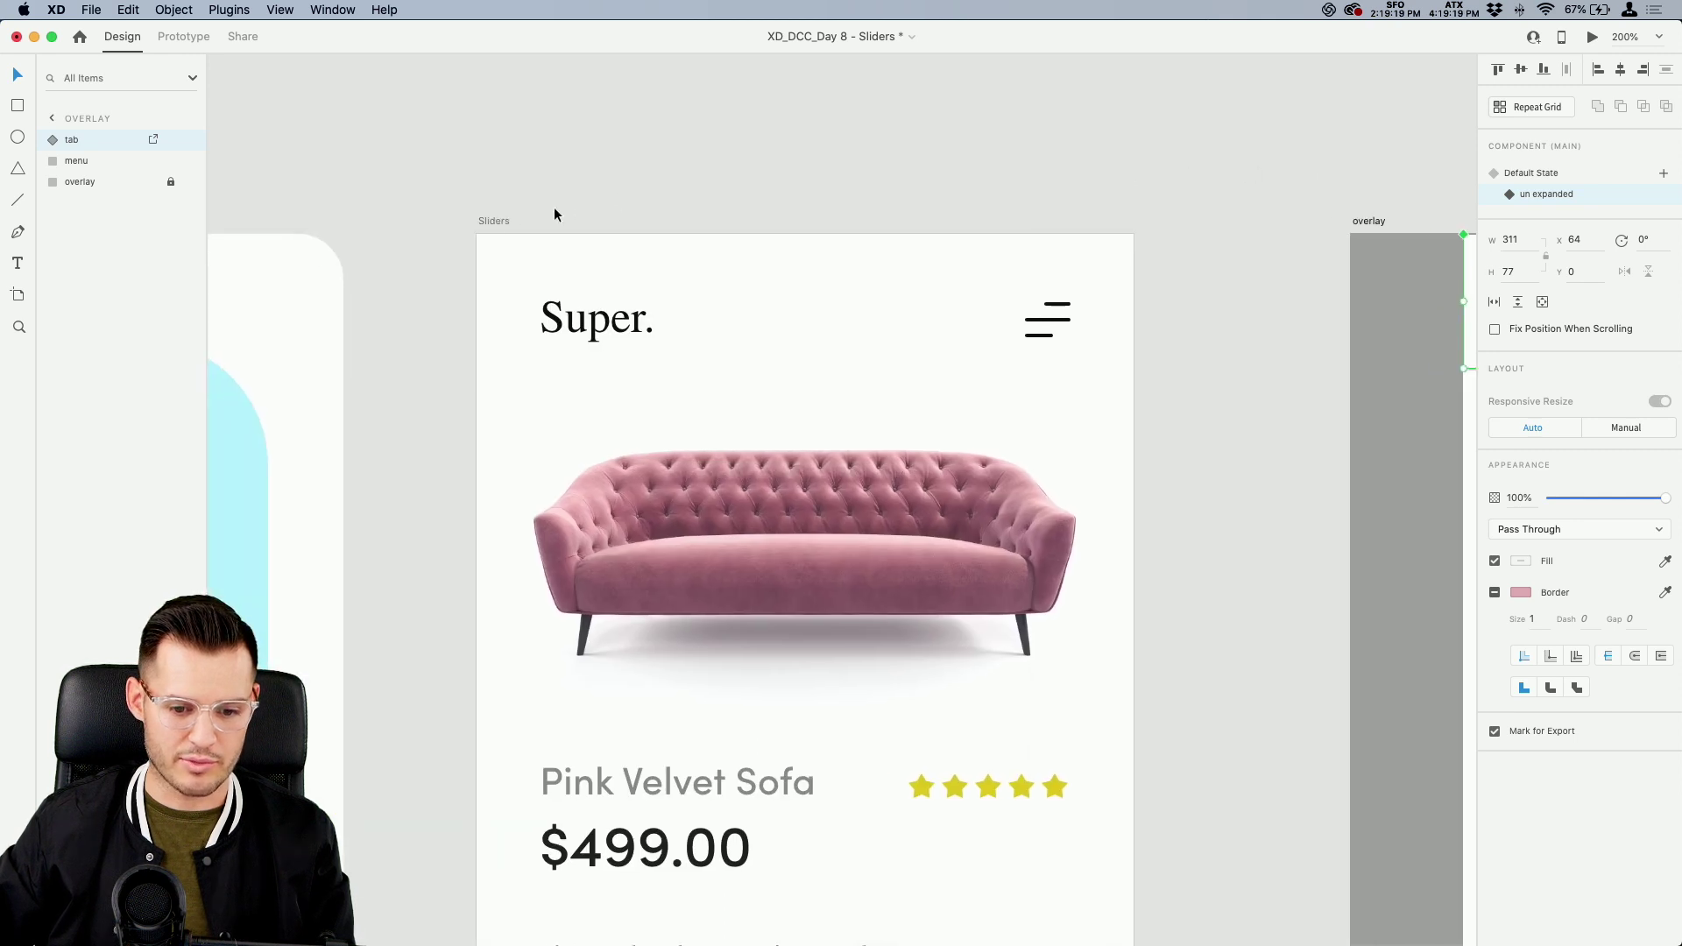
{"action": "left_click", "coordinate": [501, 223]}
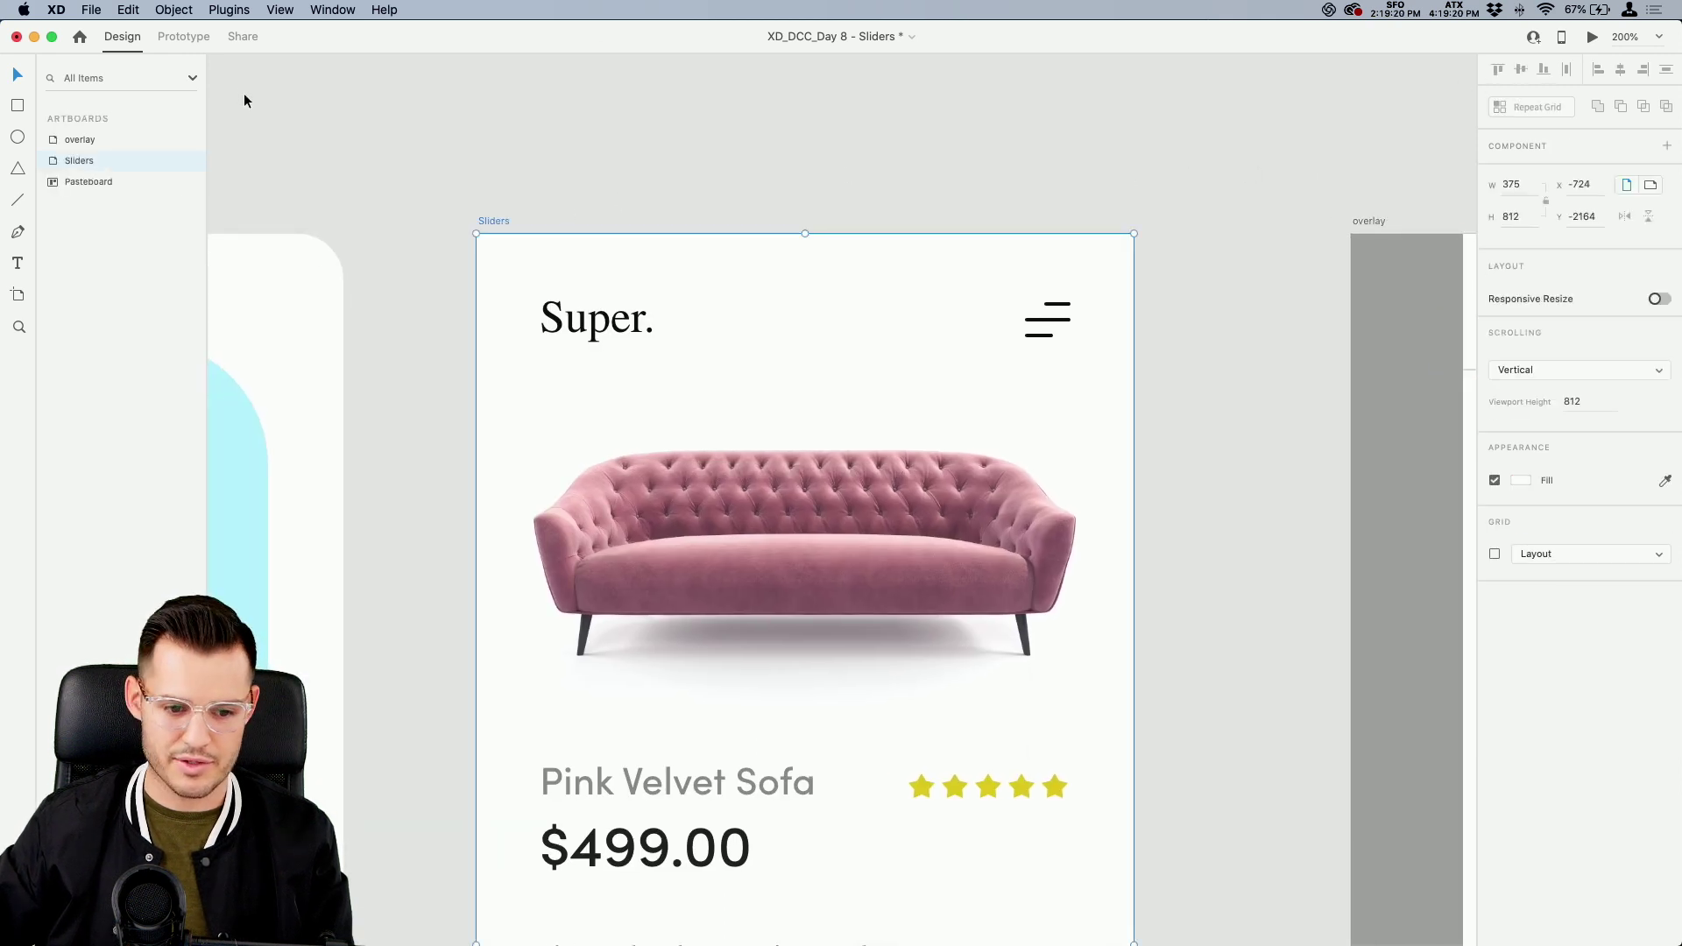
{"action": "left_click", "coordinate": [183, 36]}
{"action": "left_click", "coordinate": [468, 249]}
Preview the flow from the sofa product page, opening the overlay from the menu icon and toggling the Price tab repeatedly
{"action": "left_click", "coordinate": [1593, 38]}
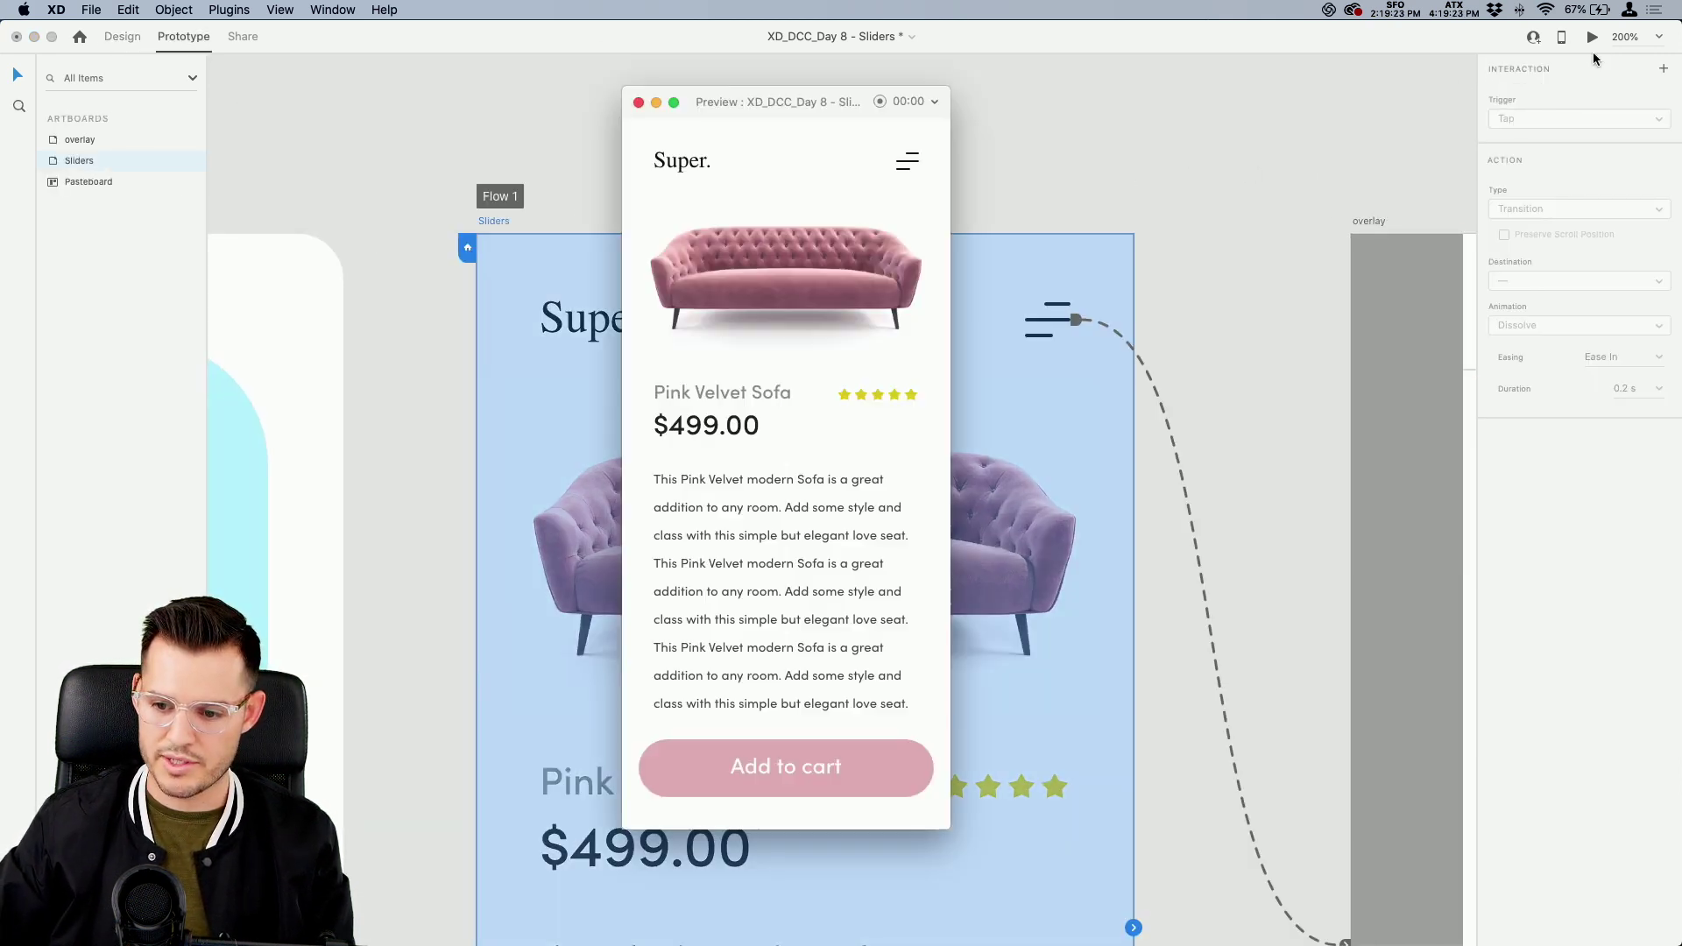
{"action": "left_click", "coordinate": [916, 163]}
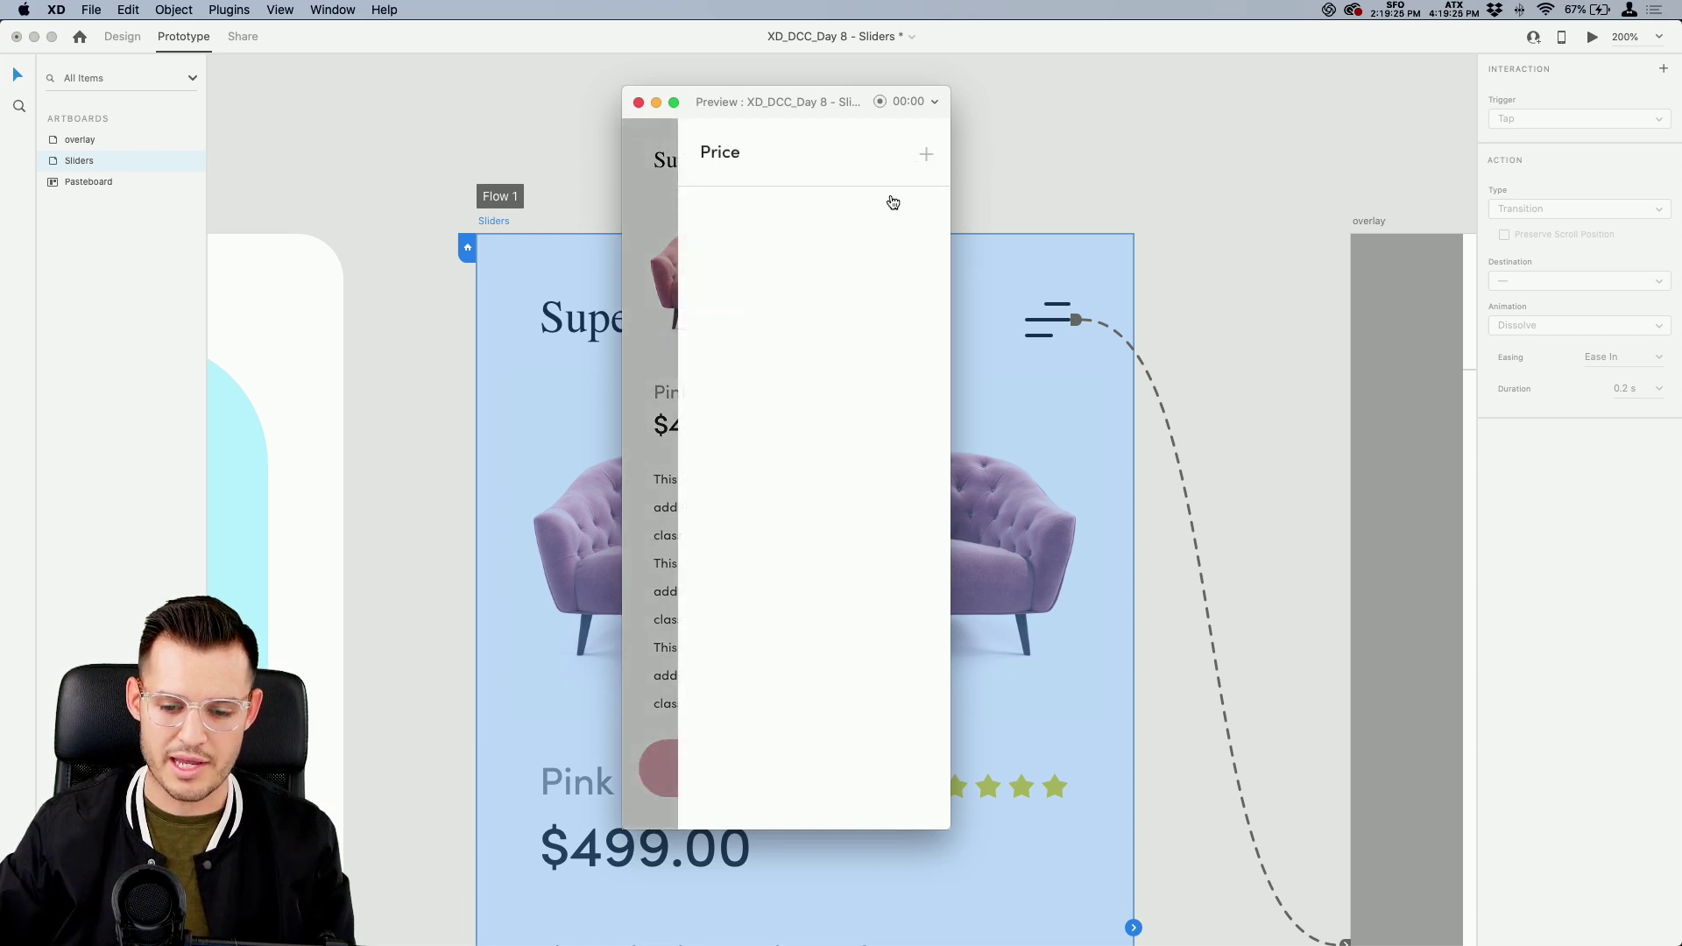
{"action": "left_click", "coordinate": [752, 170]}
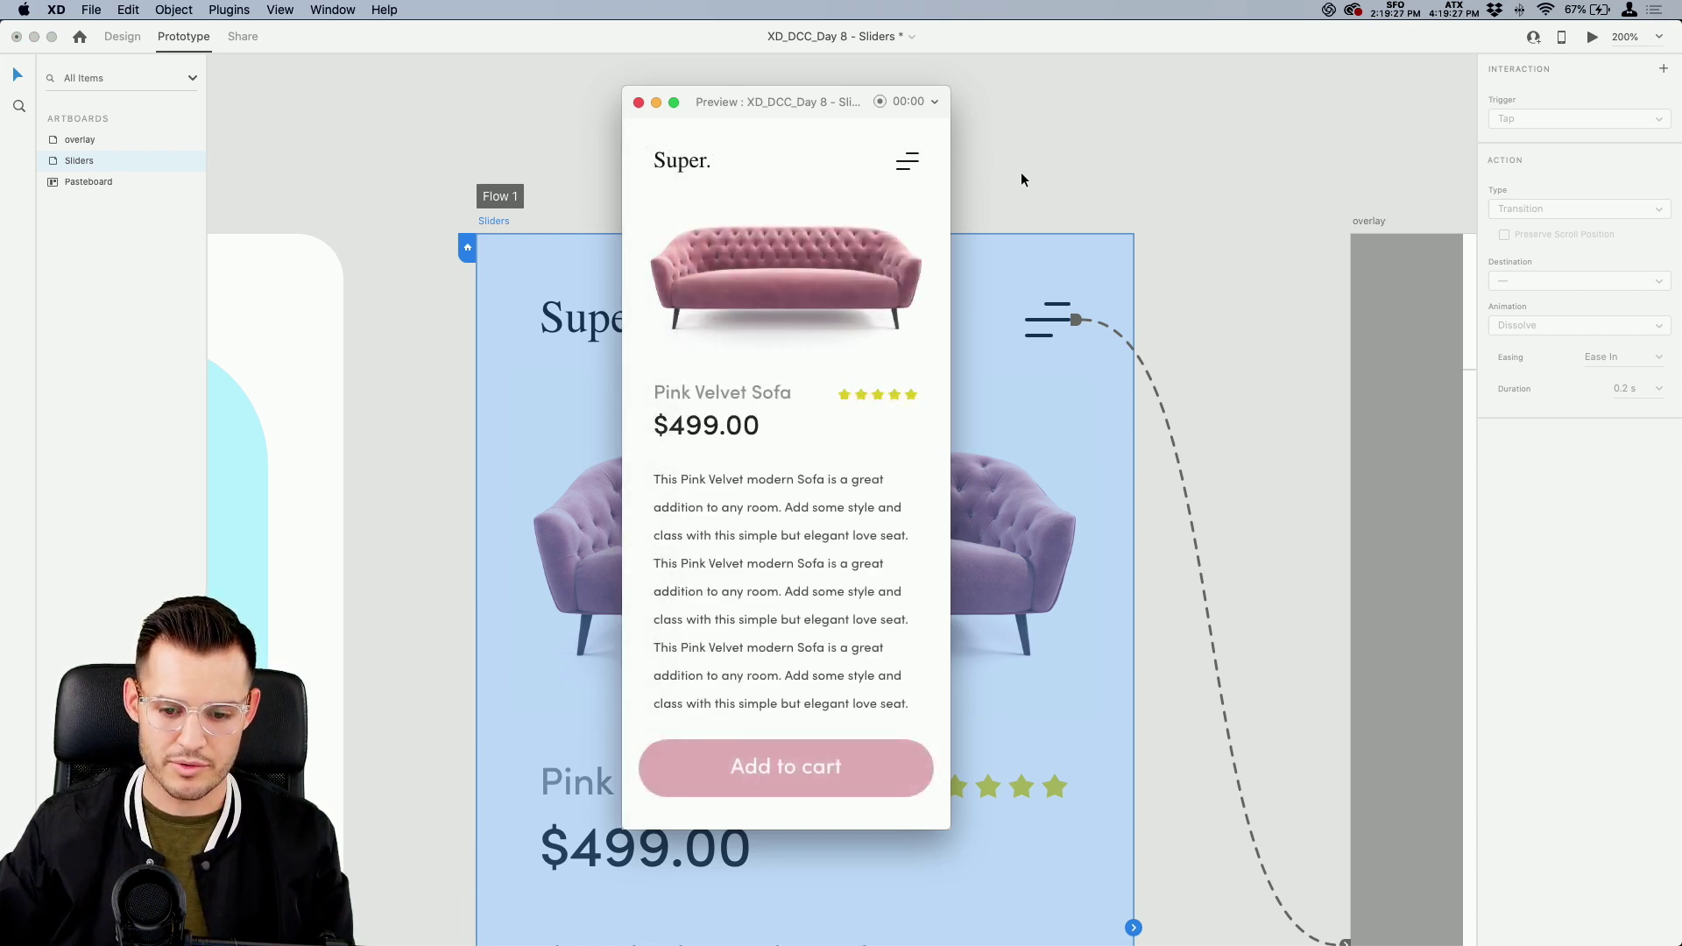
{"action": "left_click", "coordinate": [911, 163]}
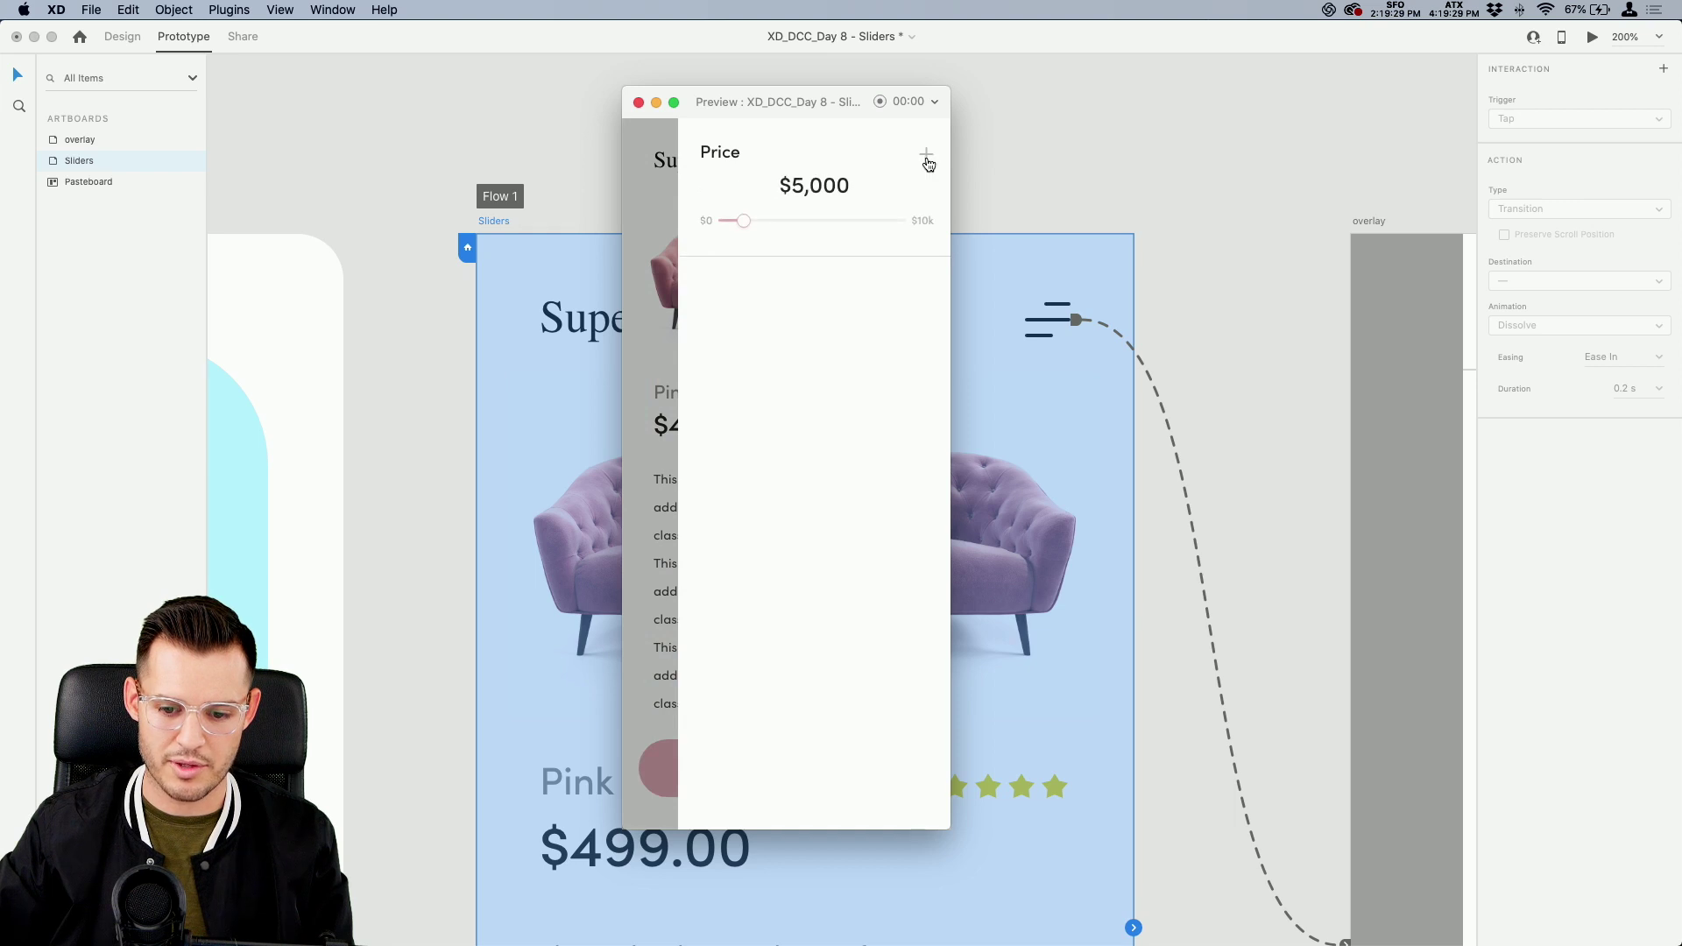
{"action": "left_click", "coordinate": [927, 157]}
{"action": "left_click", "coordinate": [929, 159]}
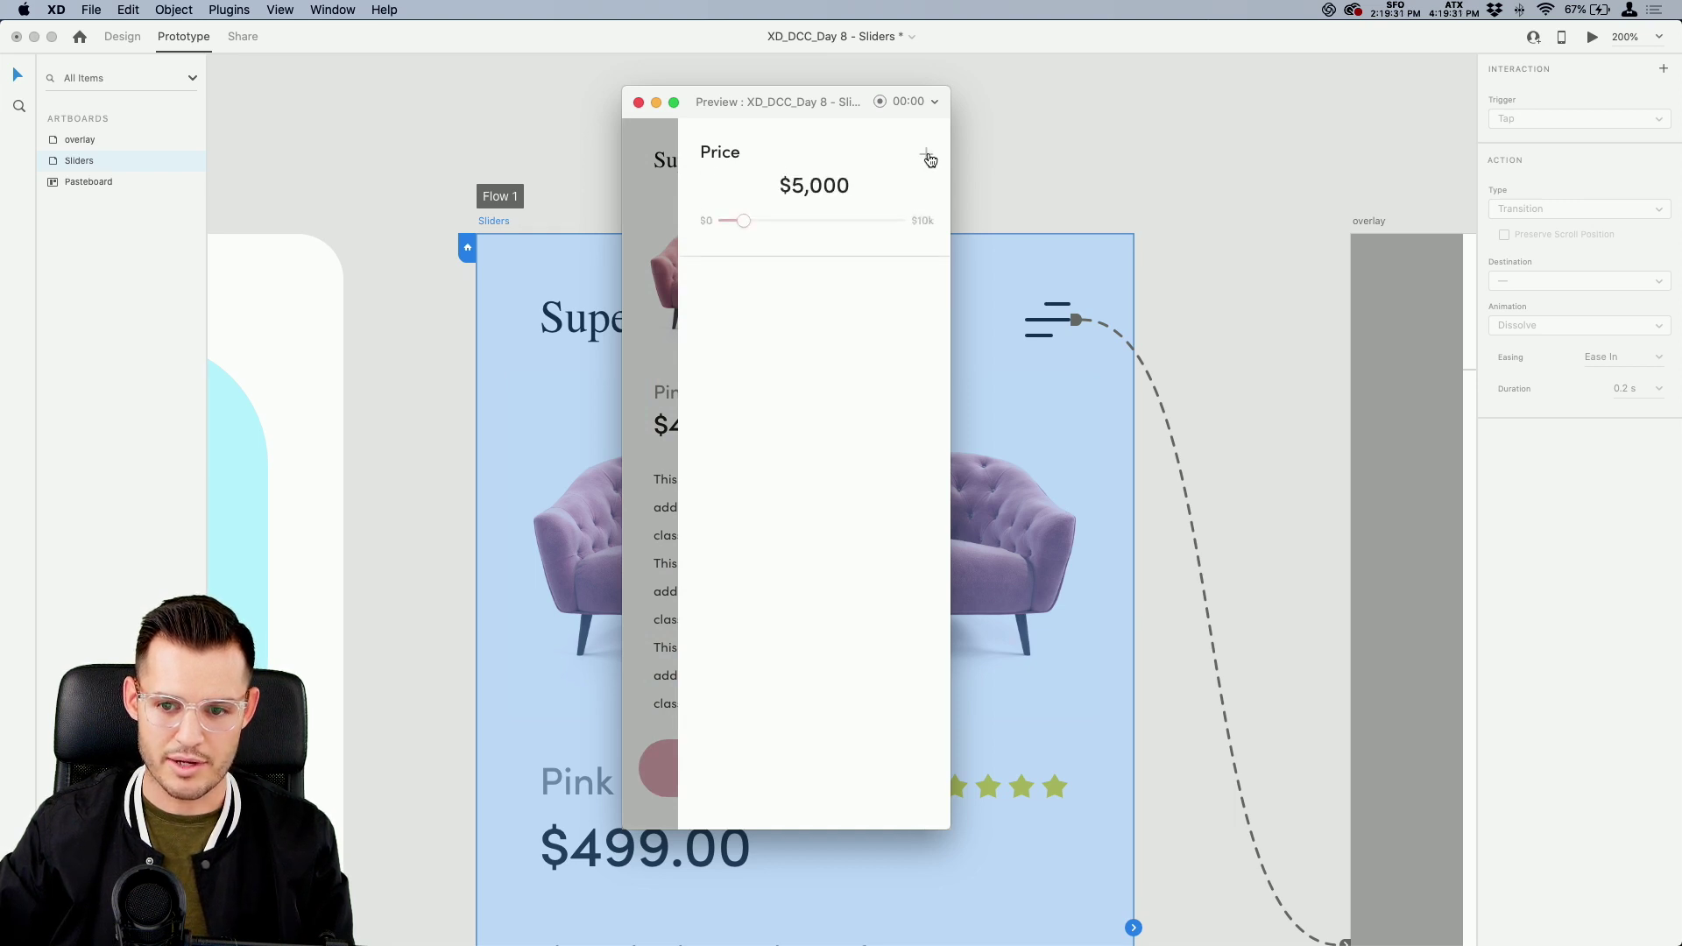
{"action": "left_click", "coordinate": [928, 157]}
{"action": "left_click", "coordinate": [928, 157]}
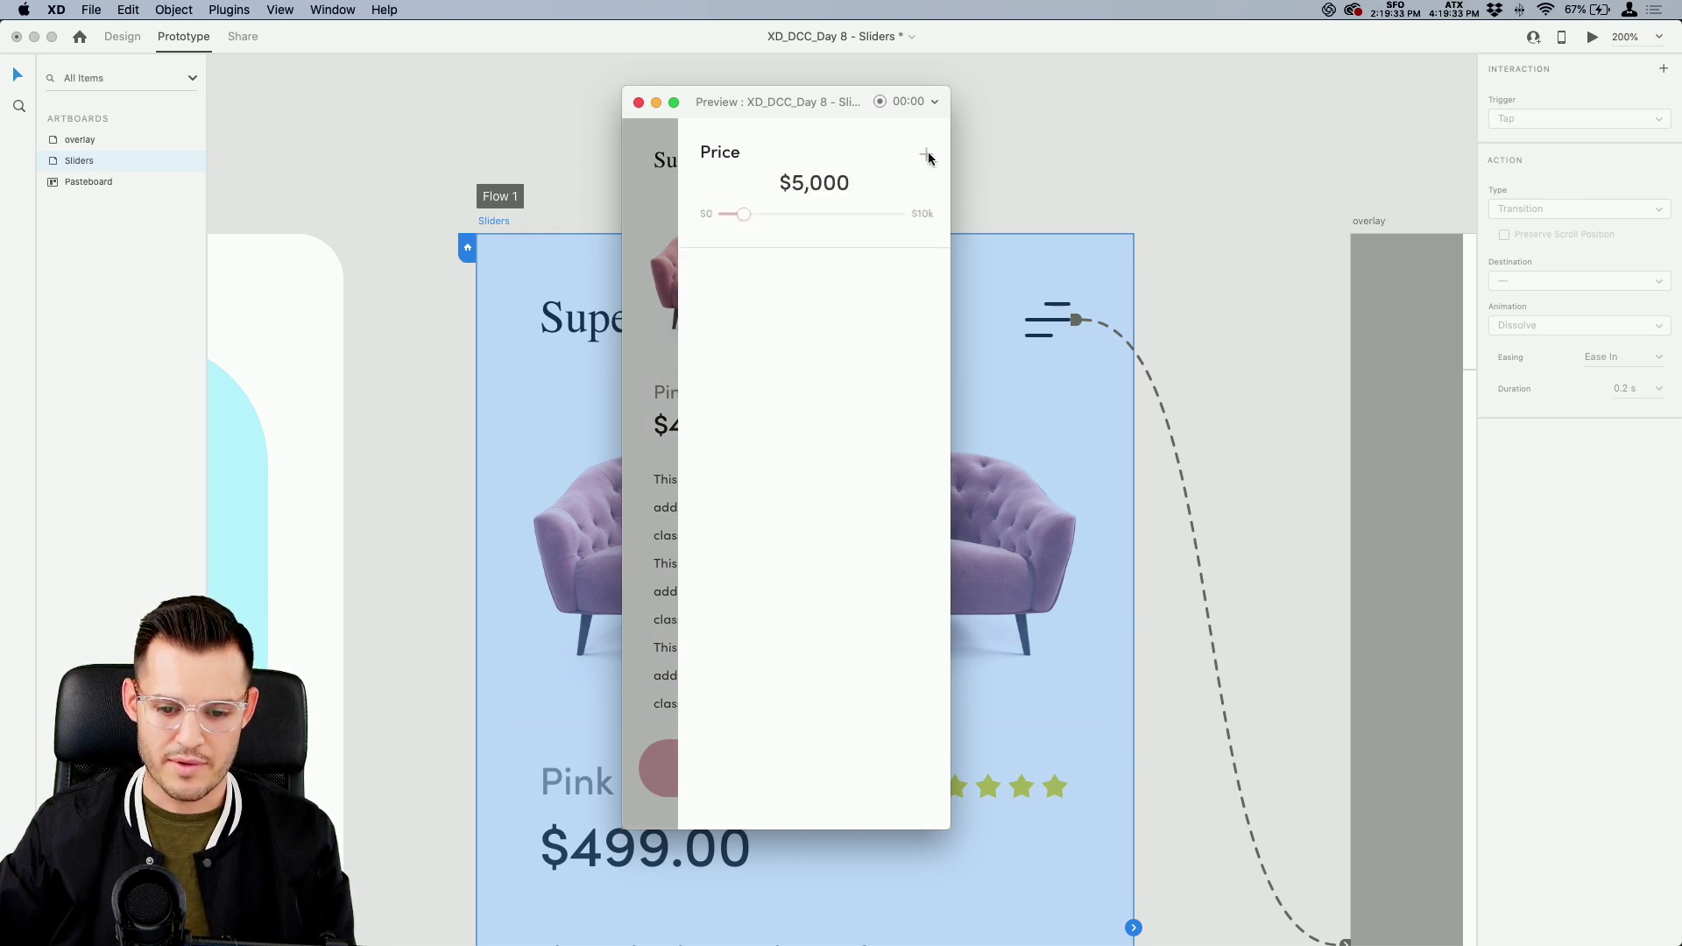
{"action": "left_click", "coordinate": [928, 157]}
{"action": "left_click", "coordinate": [638, 103]}
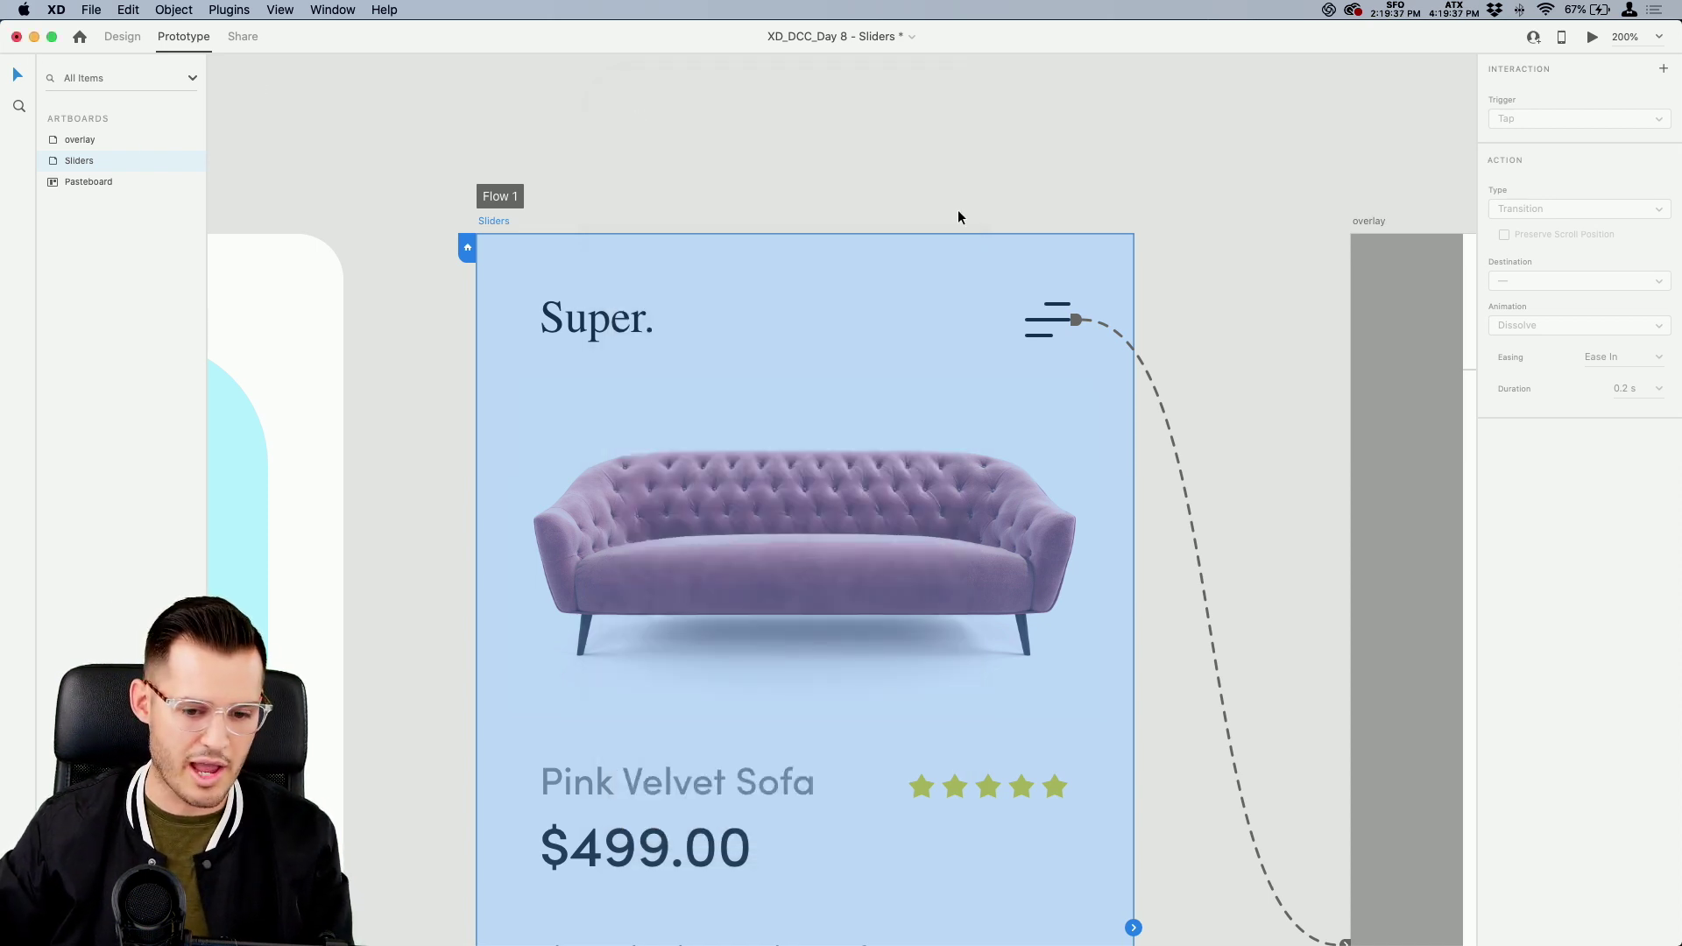
Duplicate the un expanded Price tab in design mode and place the copy directly beneath the original
{"action": "left_click", "coordinate": [962, 184]}
{"action": "left_click_drag", "start_coordinate": [1194, 233], "coordinate": [440, 181]}
{"action": "left_click", "coordinate": [1059, 265]}
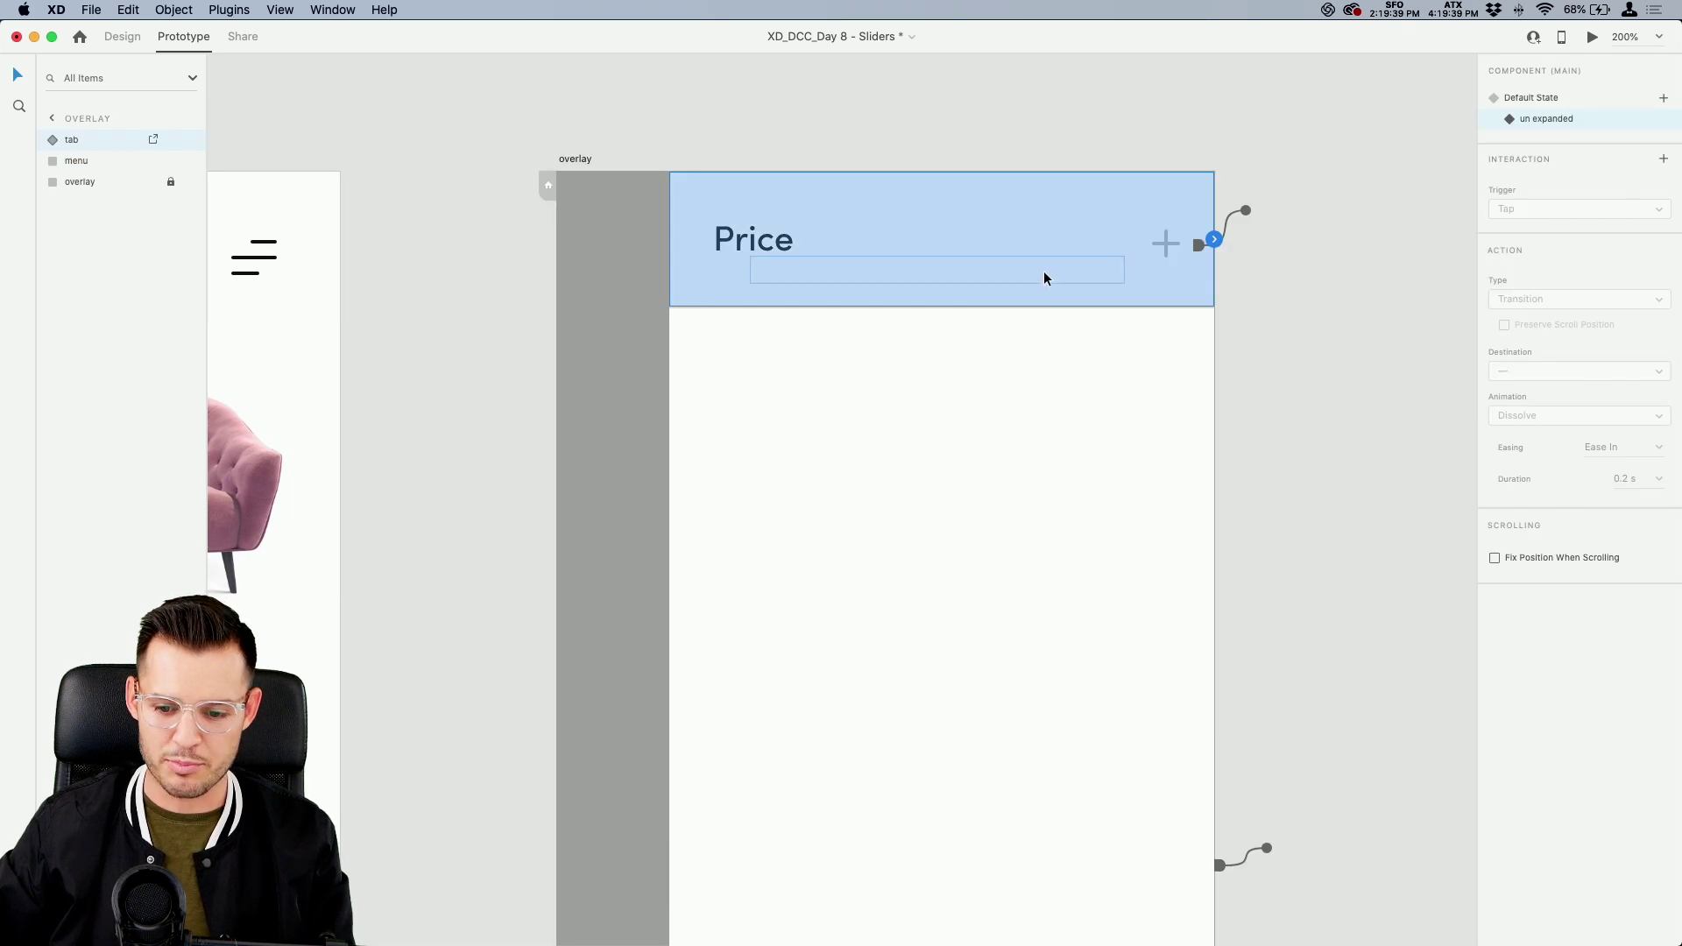
{"action": "key", "text": "super+1"}
{"action": "key", "text": "super+d"}
{"action": "left_click_drag", "start_coordinate": [977, 247], "coordinate": [997, 382]}
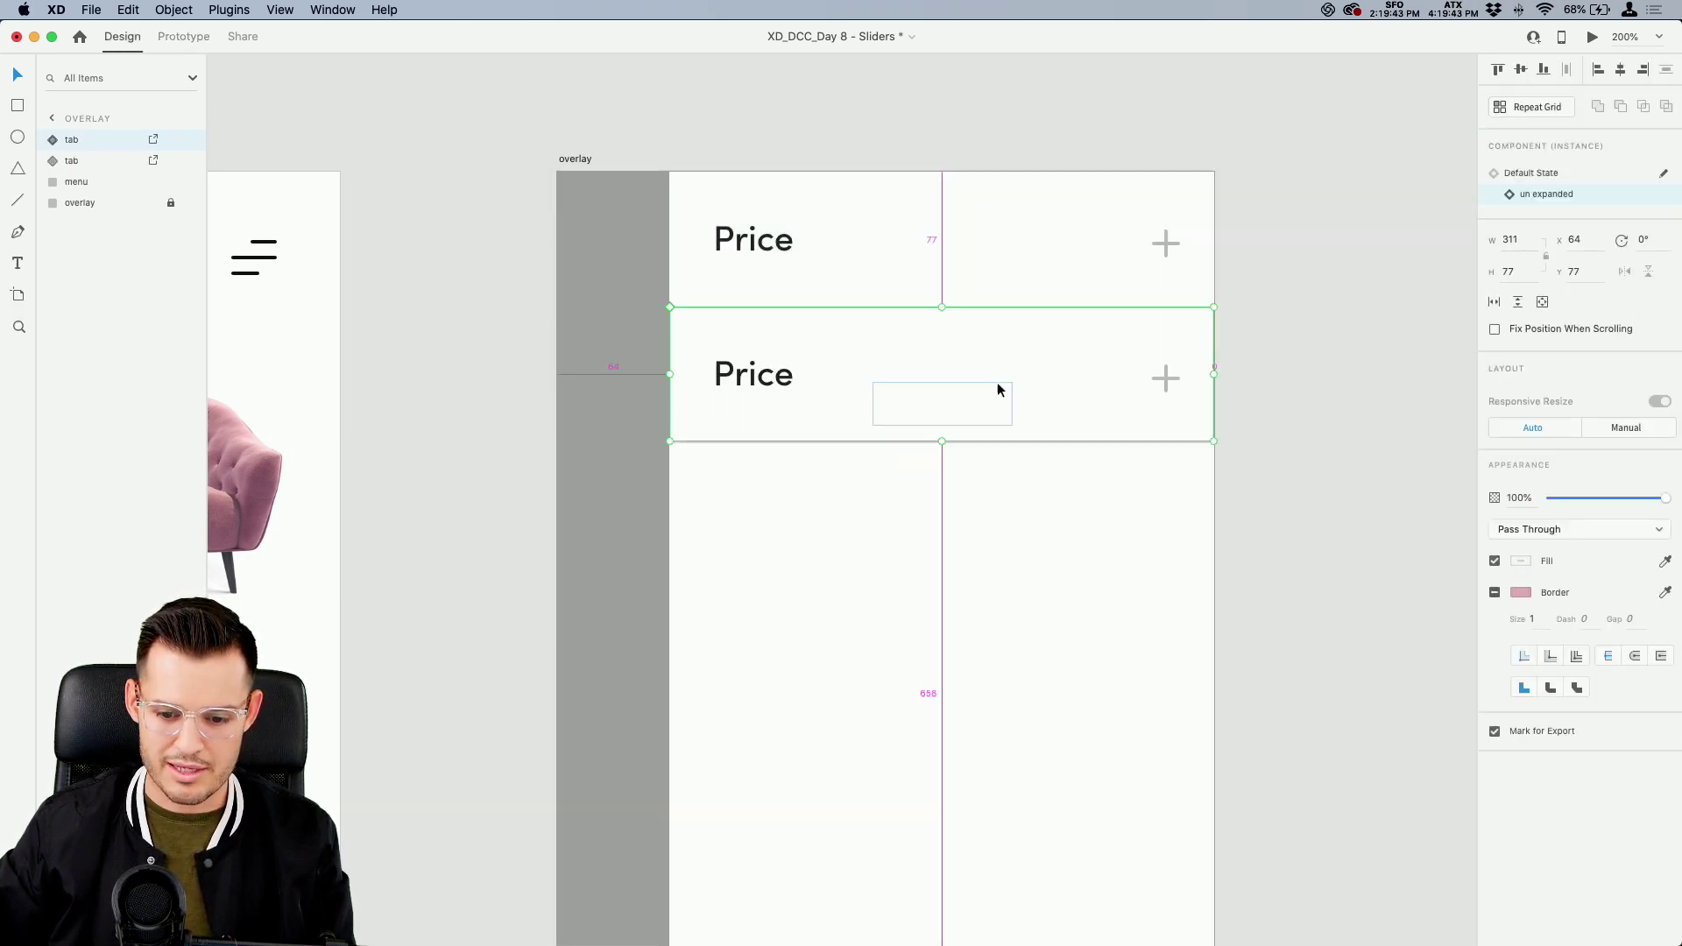
Change the second tab's label to "Size"
{"action": "double_click", "coordinate": [759, 381]}
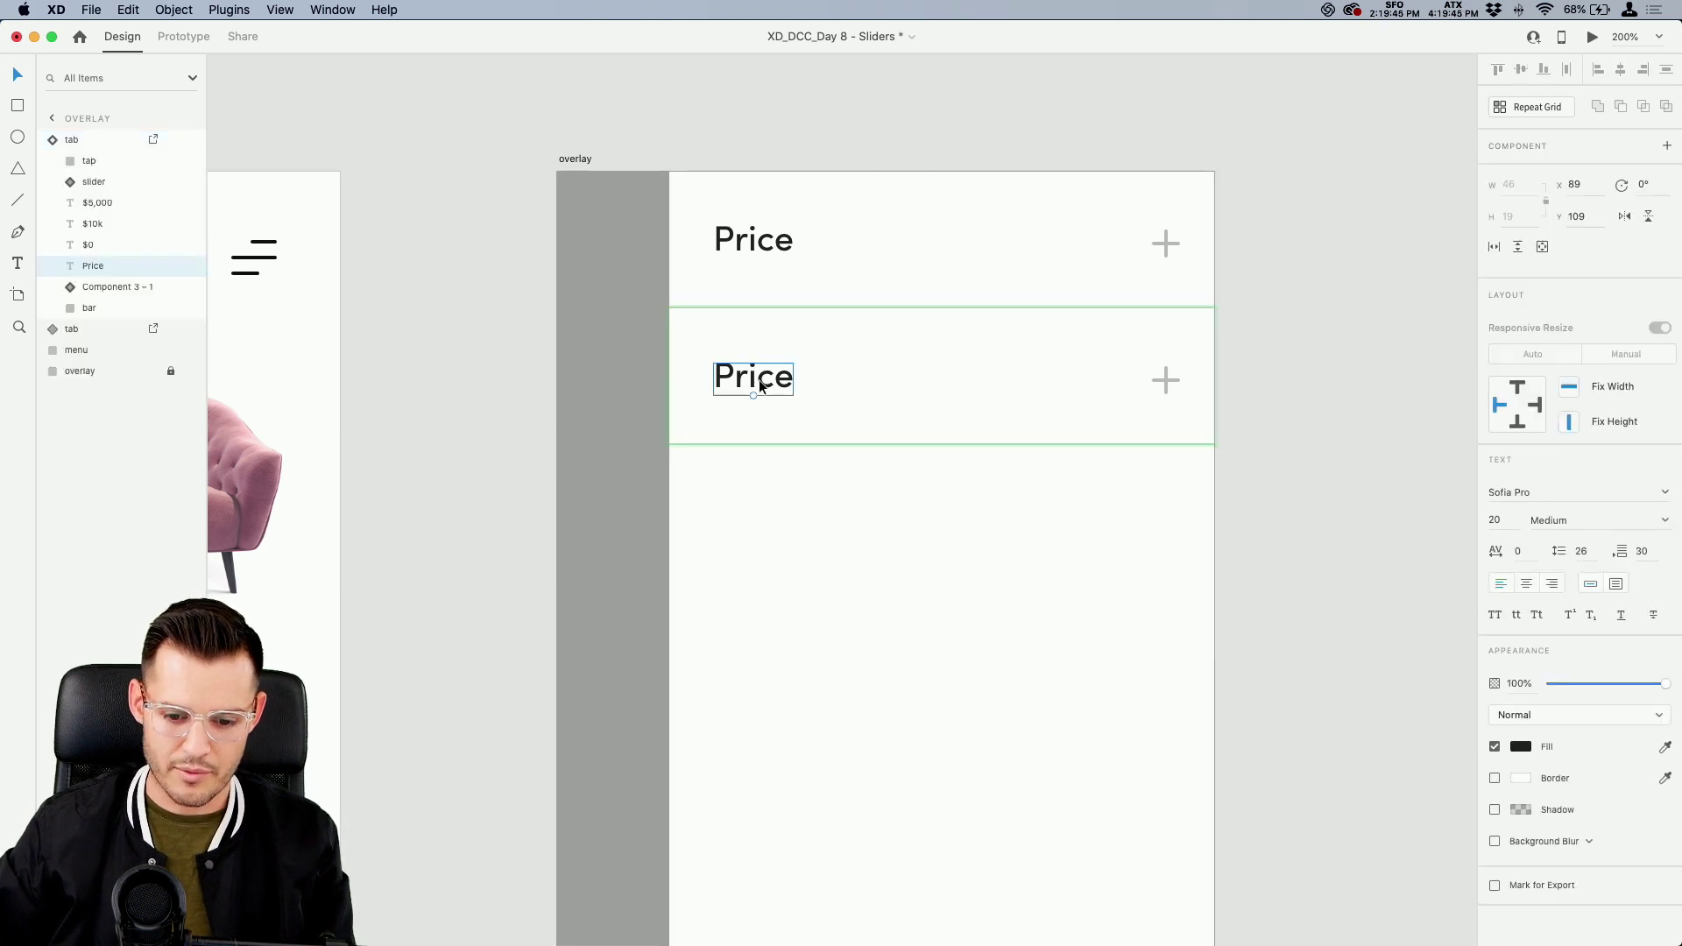
{"action": "double_click", "coordinate": [759, 380]}
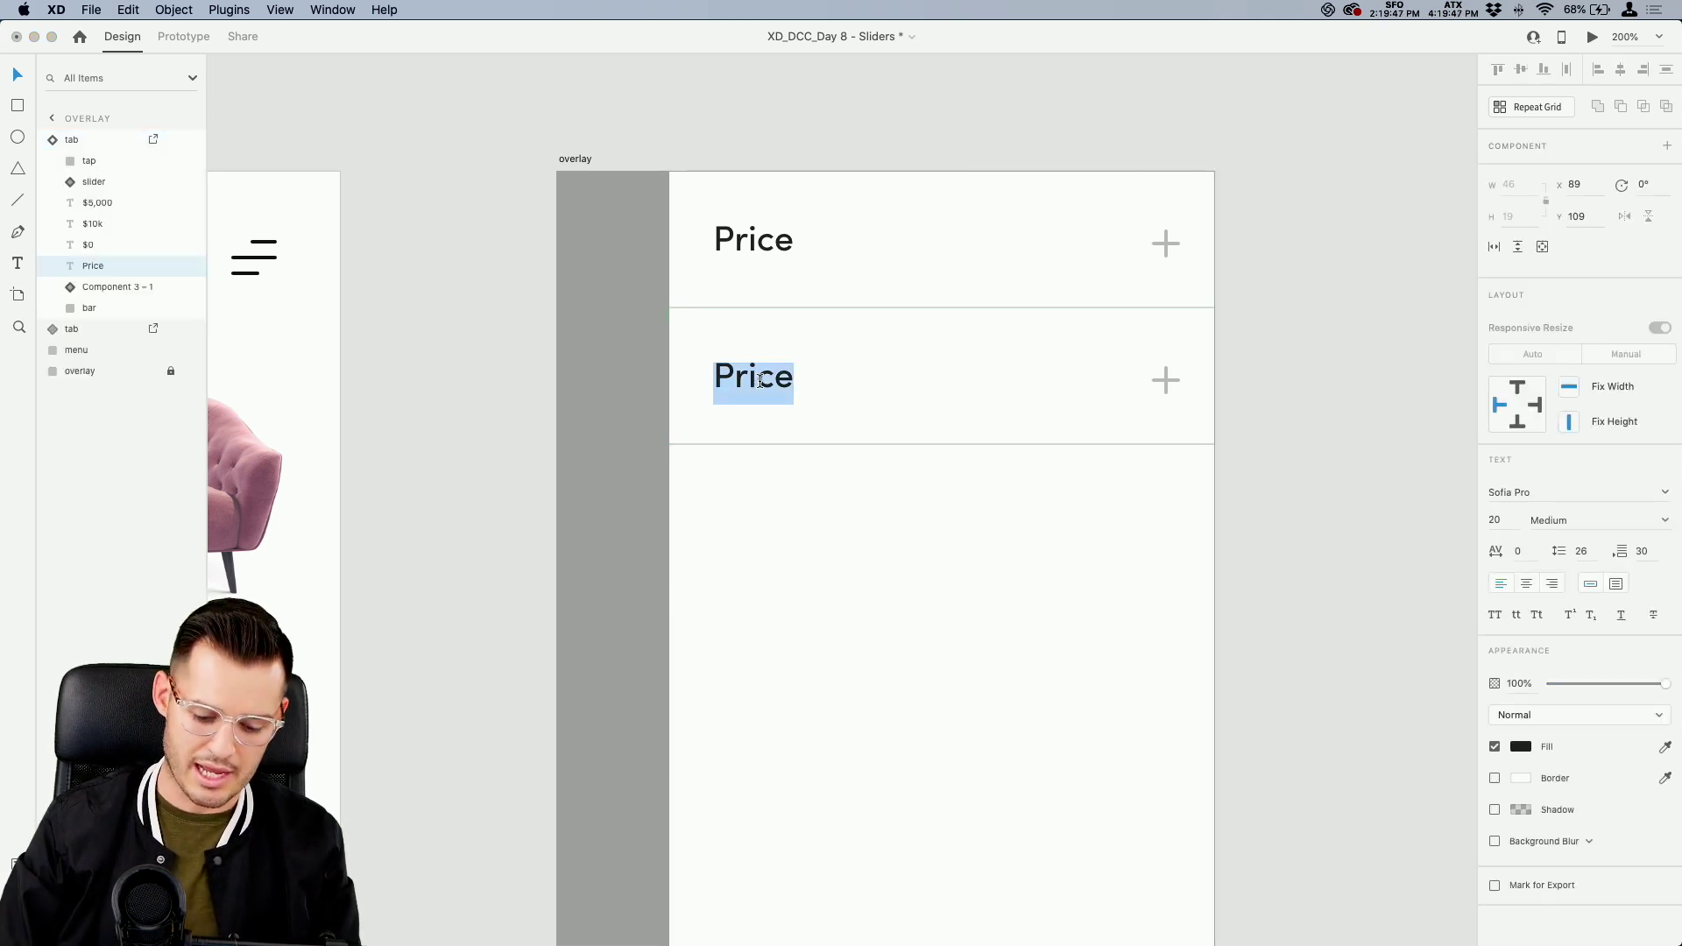
{"action": "type", "text": "Size"}
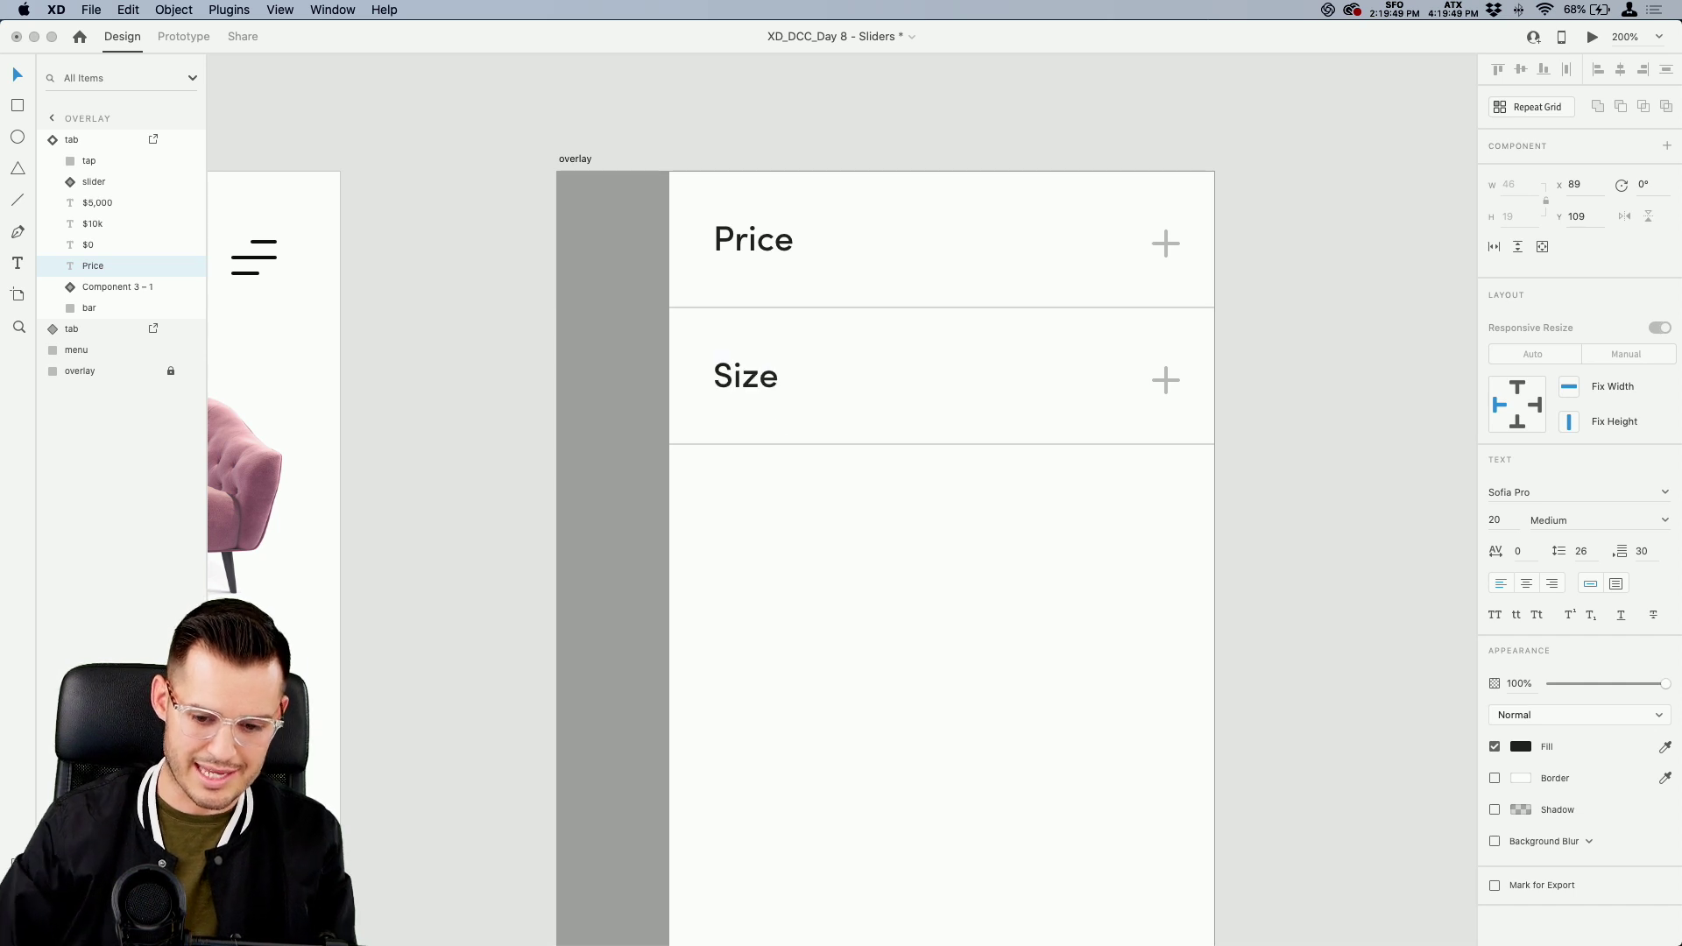
{"action": "key", "text": "Escape"}
Duplicate the Size tab directly beneath itself and change the copy's label to "Color"
{"action": "left_click", "coordinate": [907, 419]}
{"action": "left_click_drag", "start_coordinate": [938, 345], "coordinate": [935, 488]}
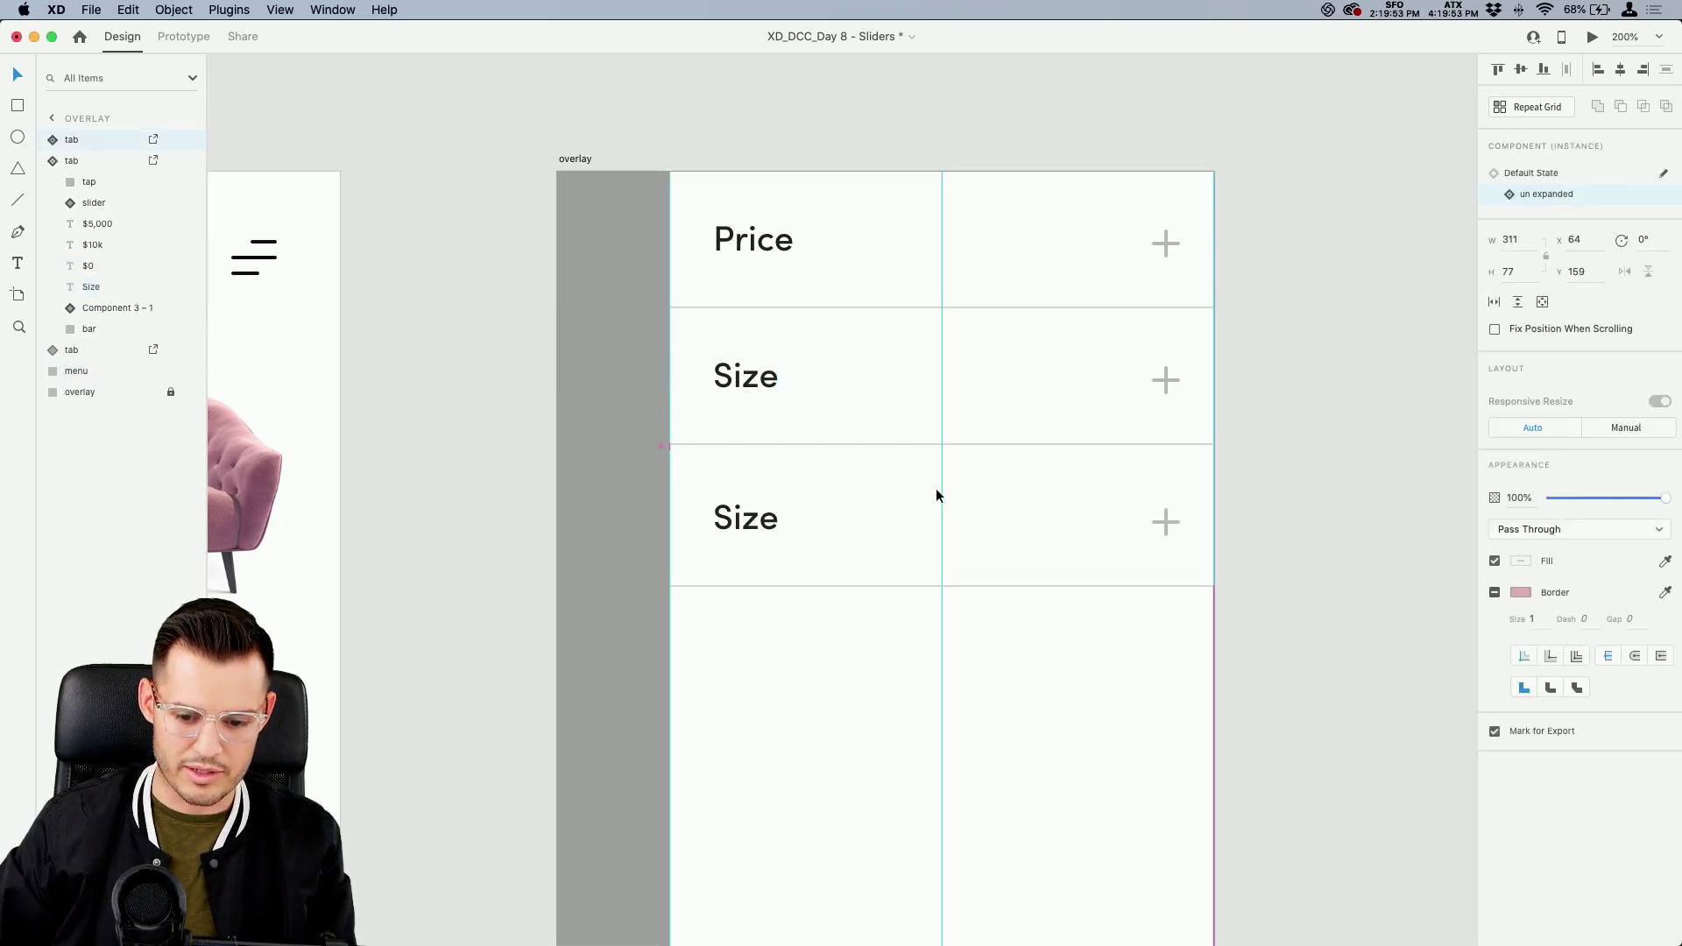
{"action": "double_click", "coordinate": [780, 518]}
{"action": "double_click", "coordinate": [745, 515]}
{"action": "type", "text": "Color"}
{"action": "key", "text": "Escape"}
{"action": "key", "text": "Escape"}
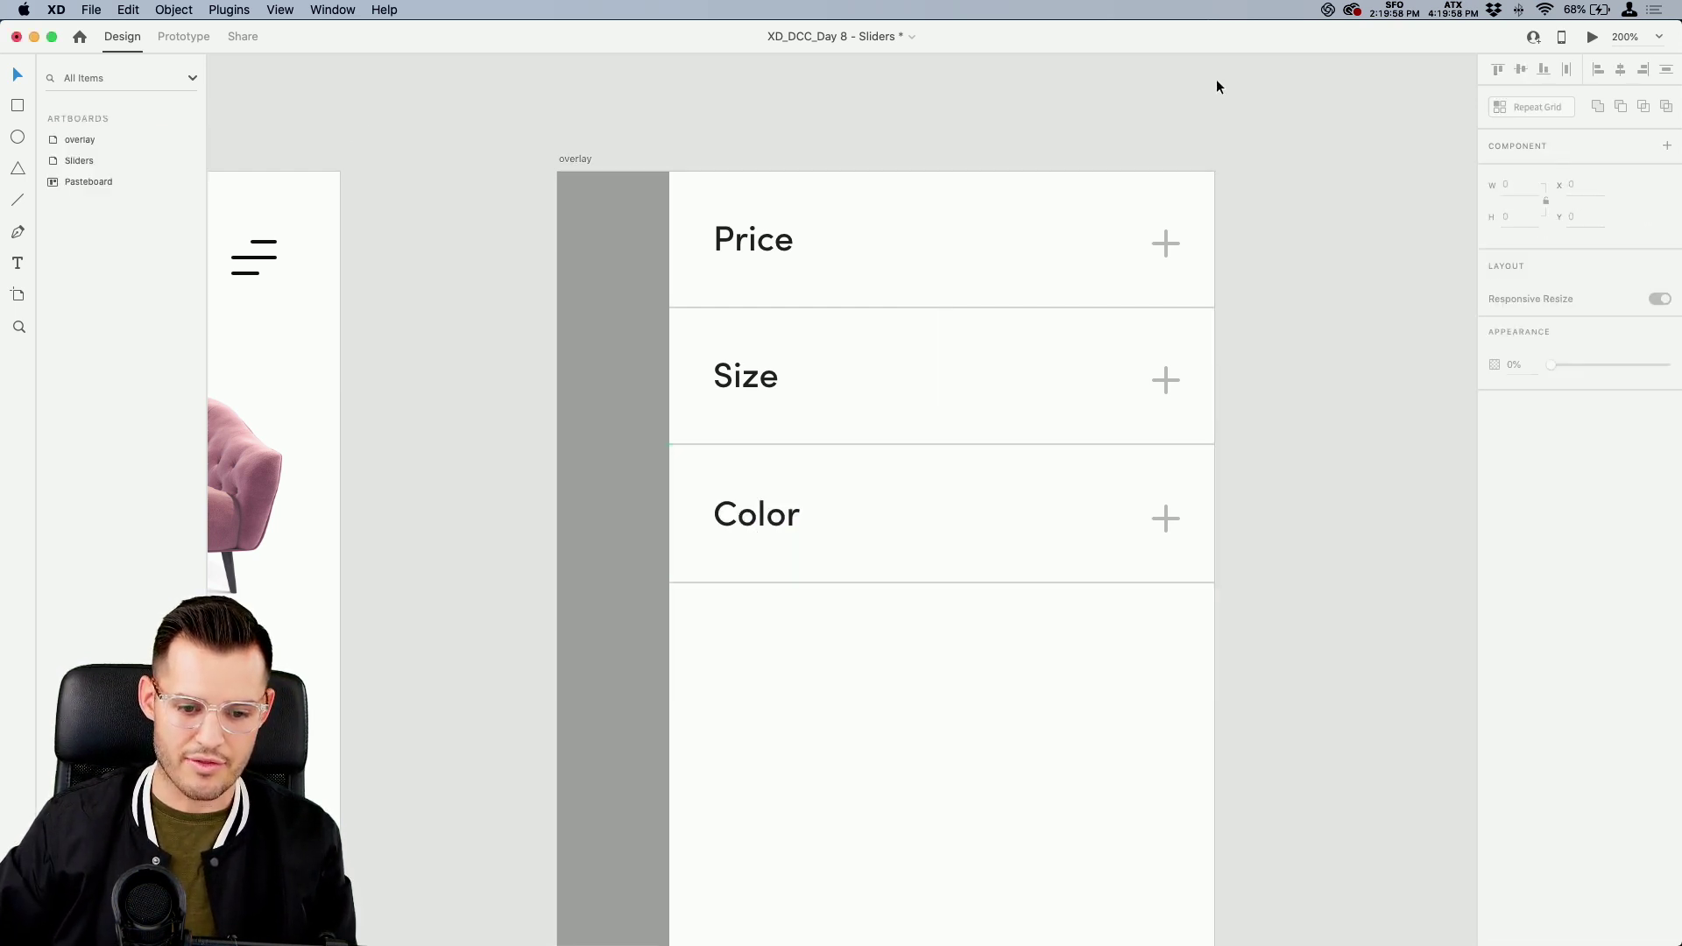
Preview the overlay menu and toggle the Price tab open and closed
{"action": "left_click", "coordinate": [1592, 36]}
{"action": "left_click", "coordinate": [898, 156]}
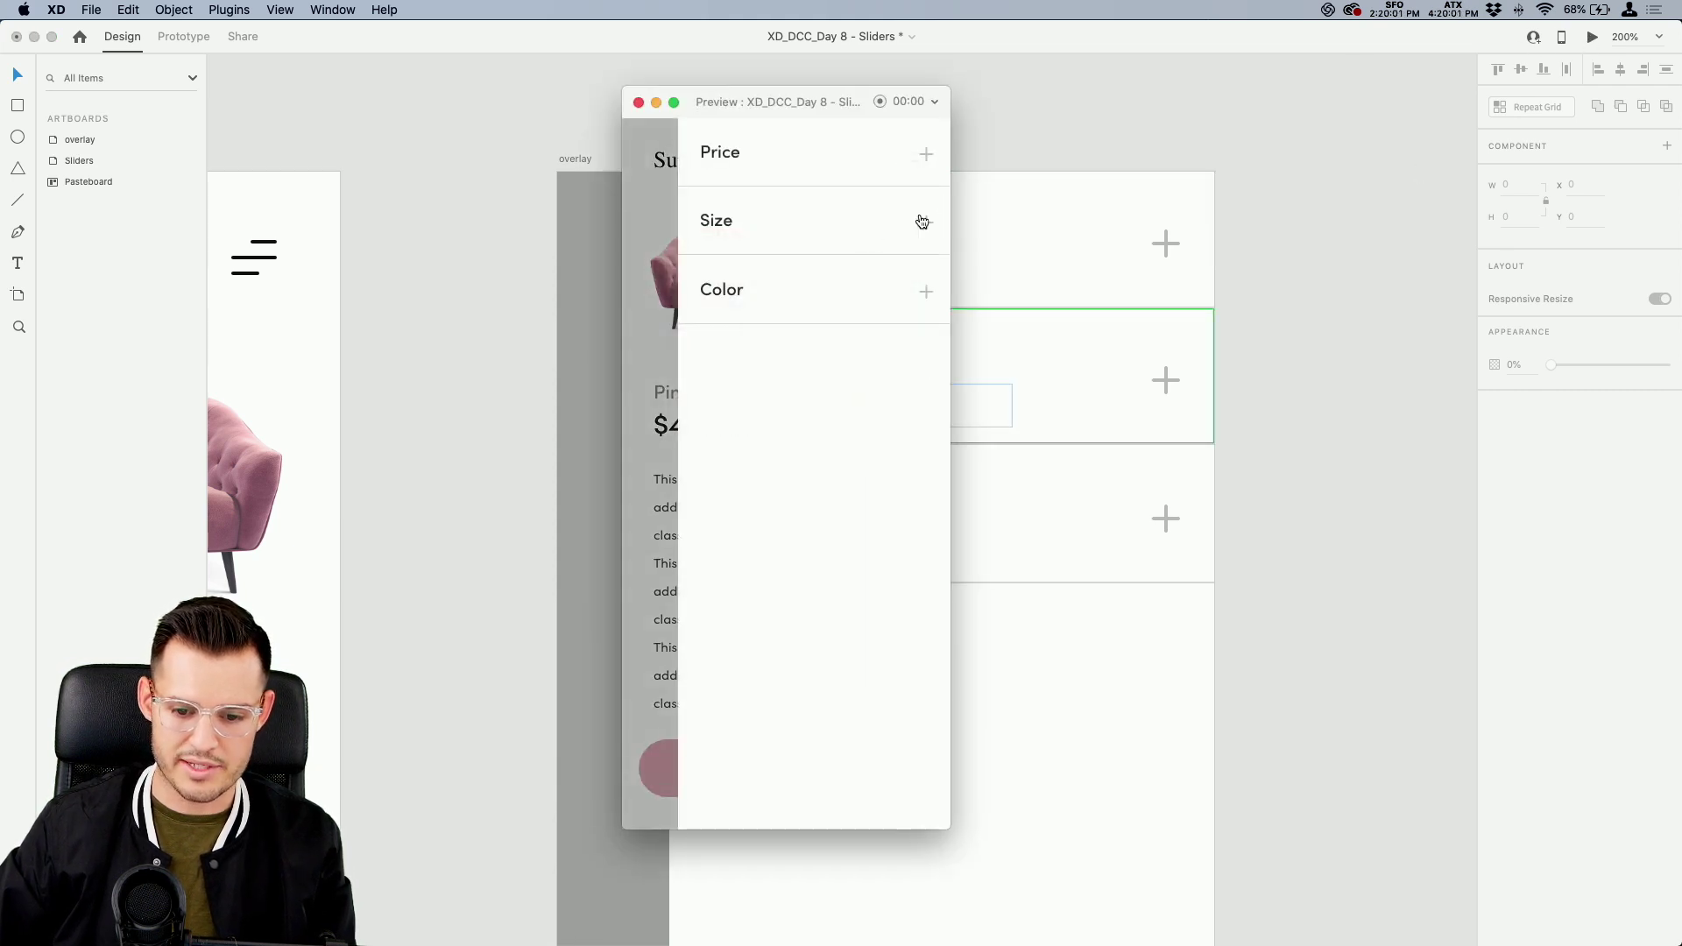
{"action": "left_click", "coordinate": [927, 156]}
{"action": "left_click", "coordinate": [926, 157]}
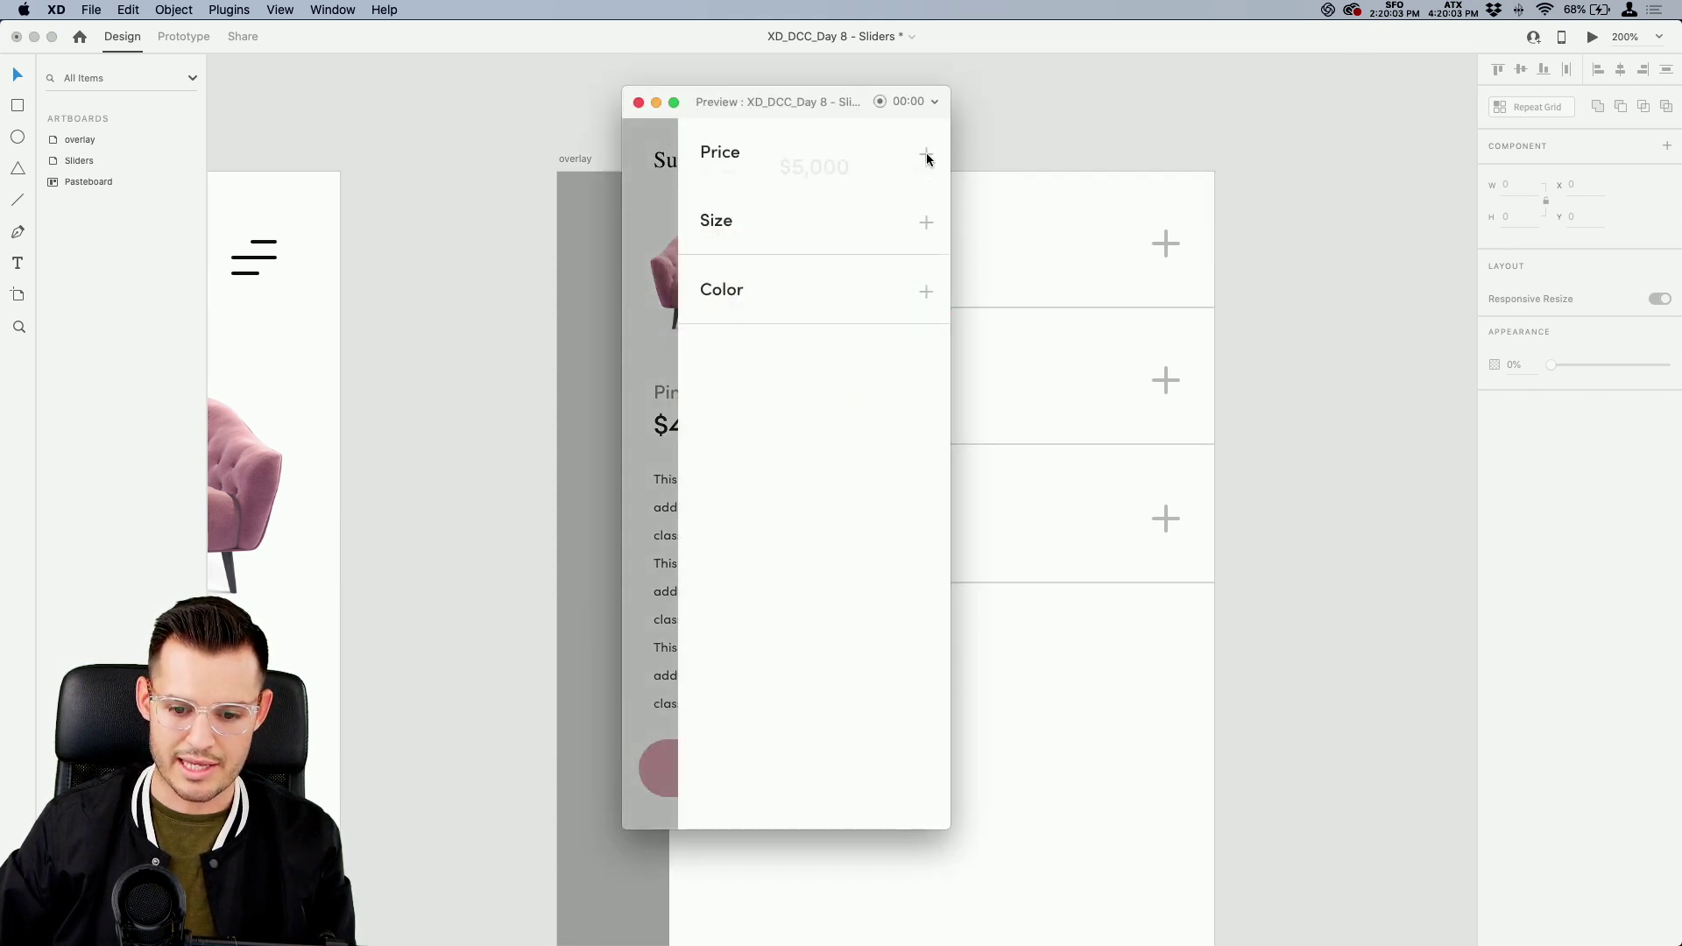
{"action": "left_click", "coordinate": [640, 104]}
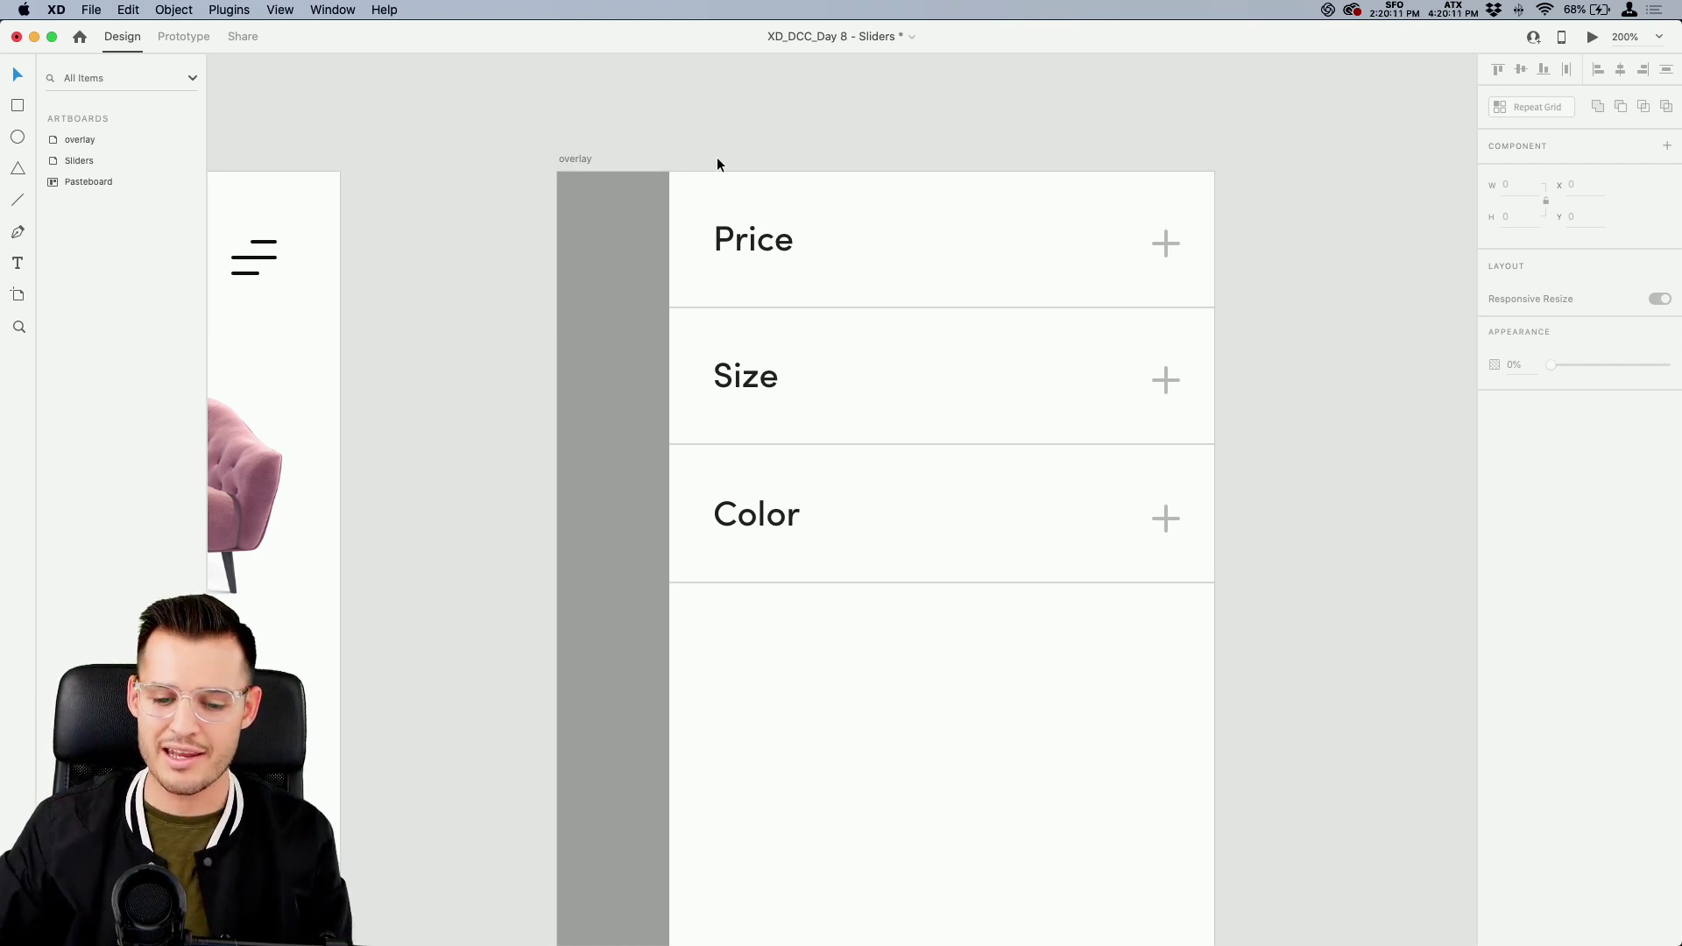
Combine the Price, Size and Color tabs into a single component
{"action": "left_click", "coordinate": [820, 239]}
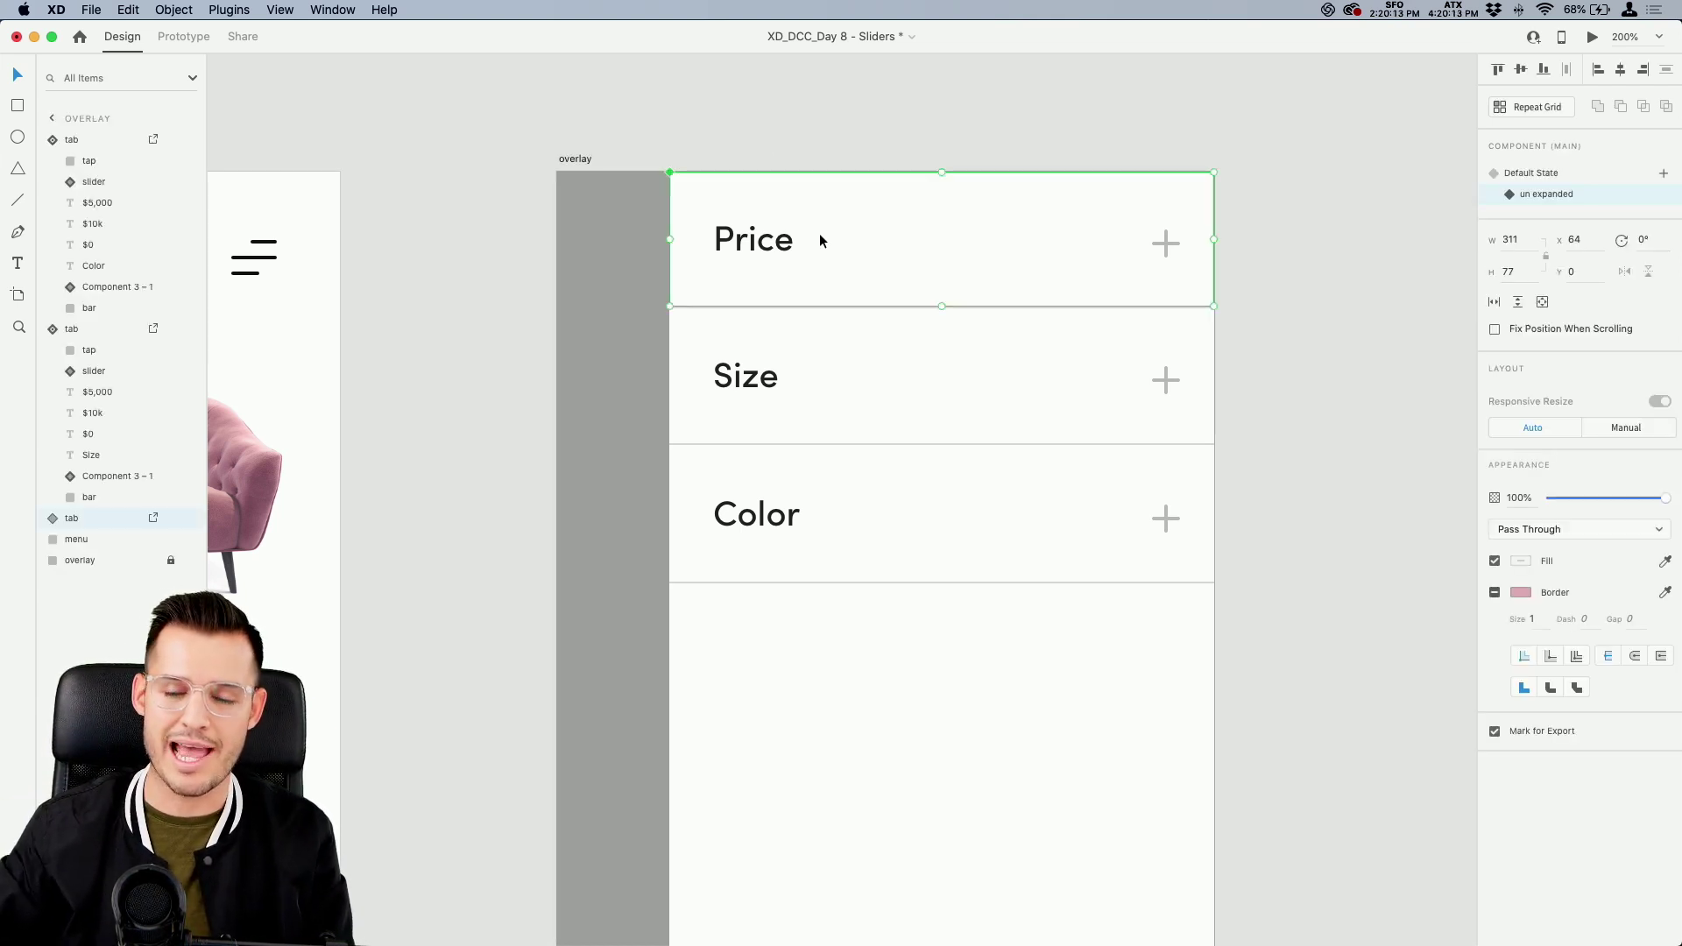
{"action": "left_click", "coordinate": [846, 604]}
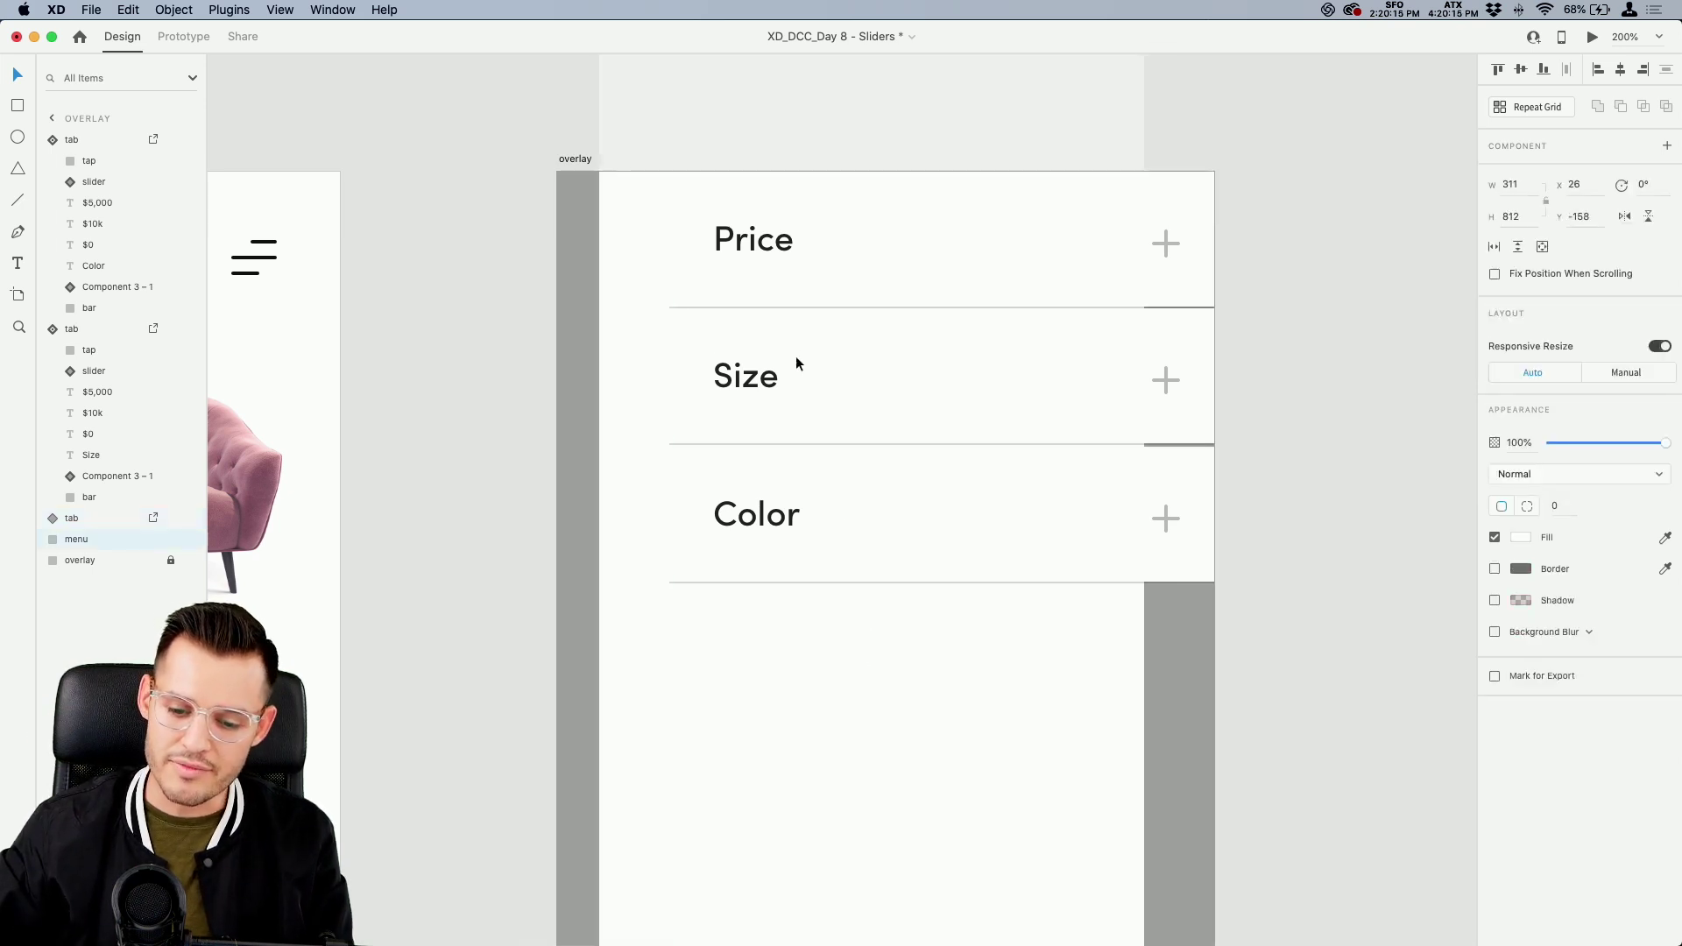
{"action": "left_click", "coordinate": [1033, 225]}
{"action": "left_click", "coordinate": [1009, 355], "text": "shift"}
{"action": "left_click", "coordinate": [1003, 537], "text": "shift"}
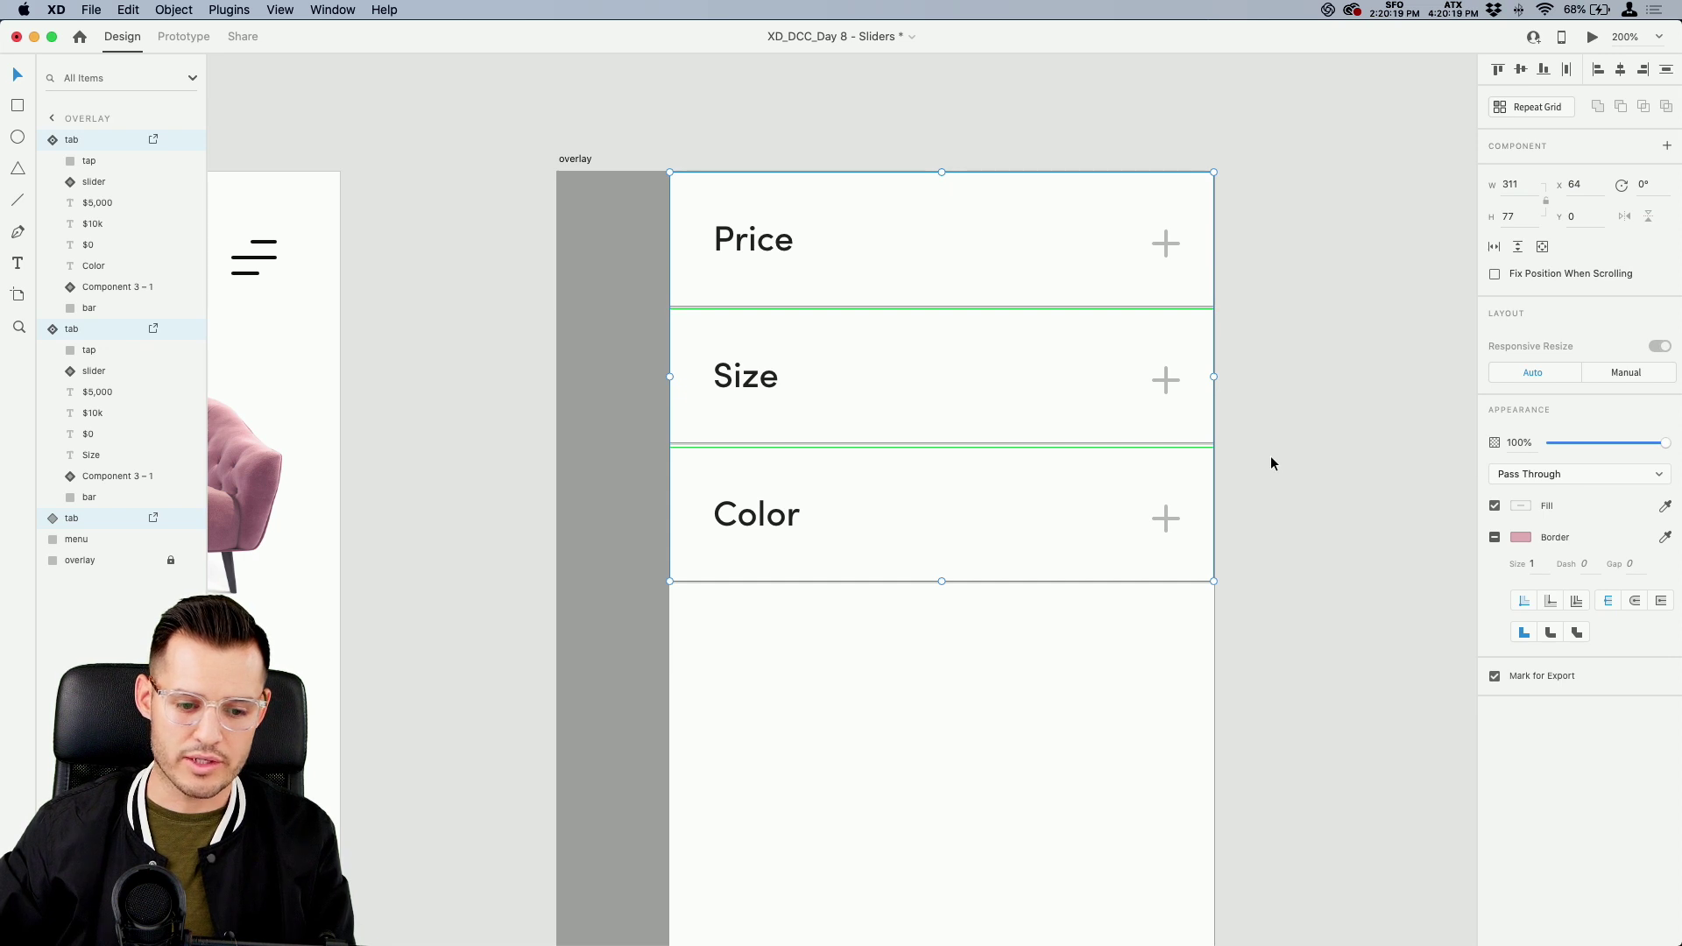
{"action": "key", "text": "super+k"}
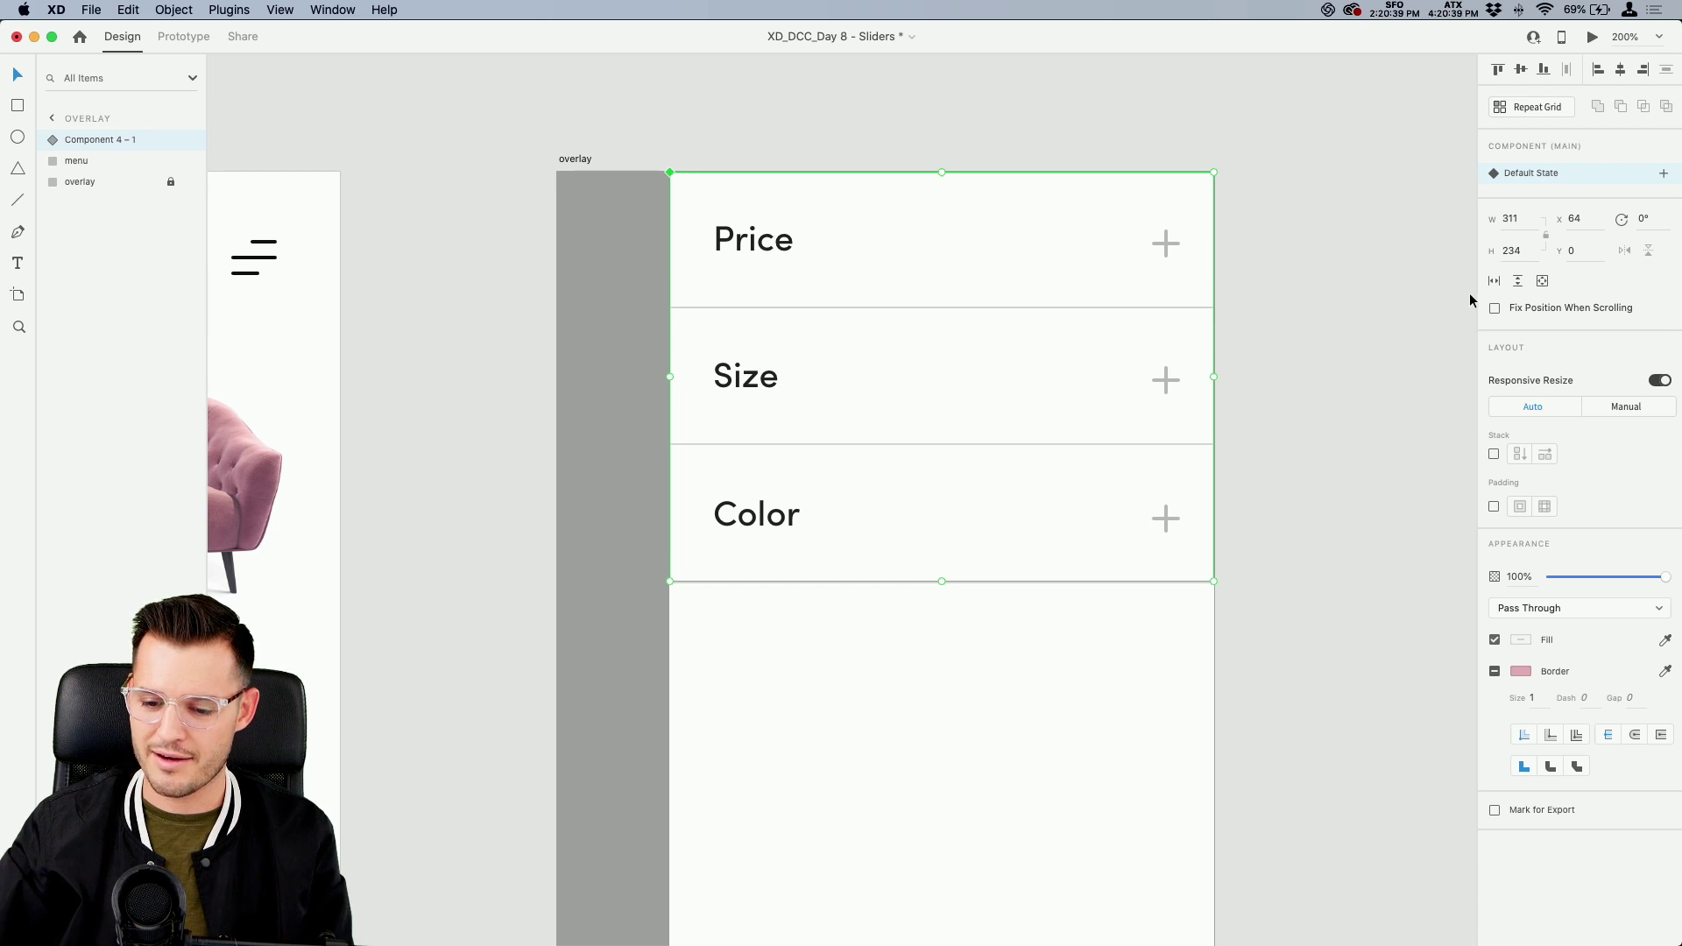
Add a new state named "expand1" to the combined tabs component
{"action": "left_click", "coordinate": [1664, 180]}
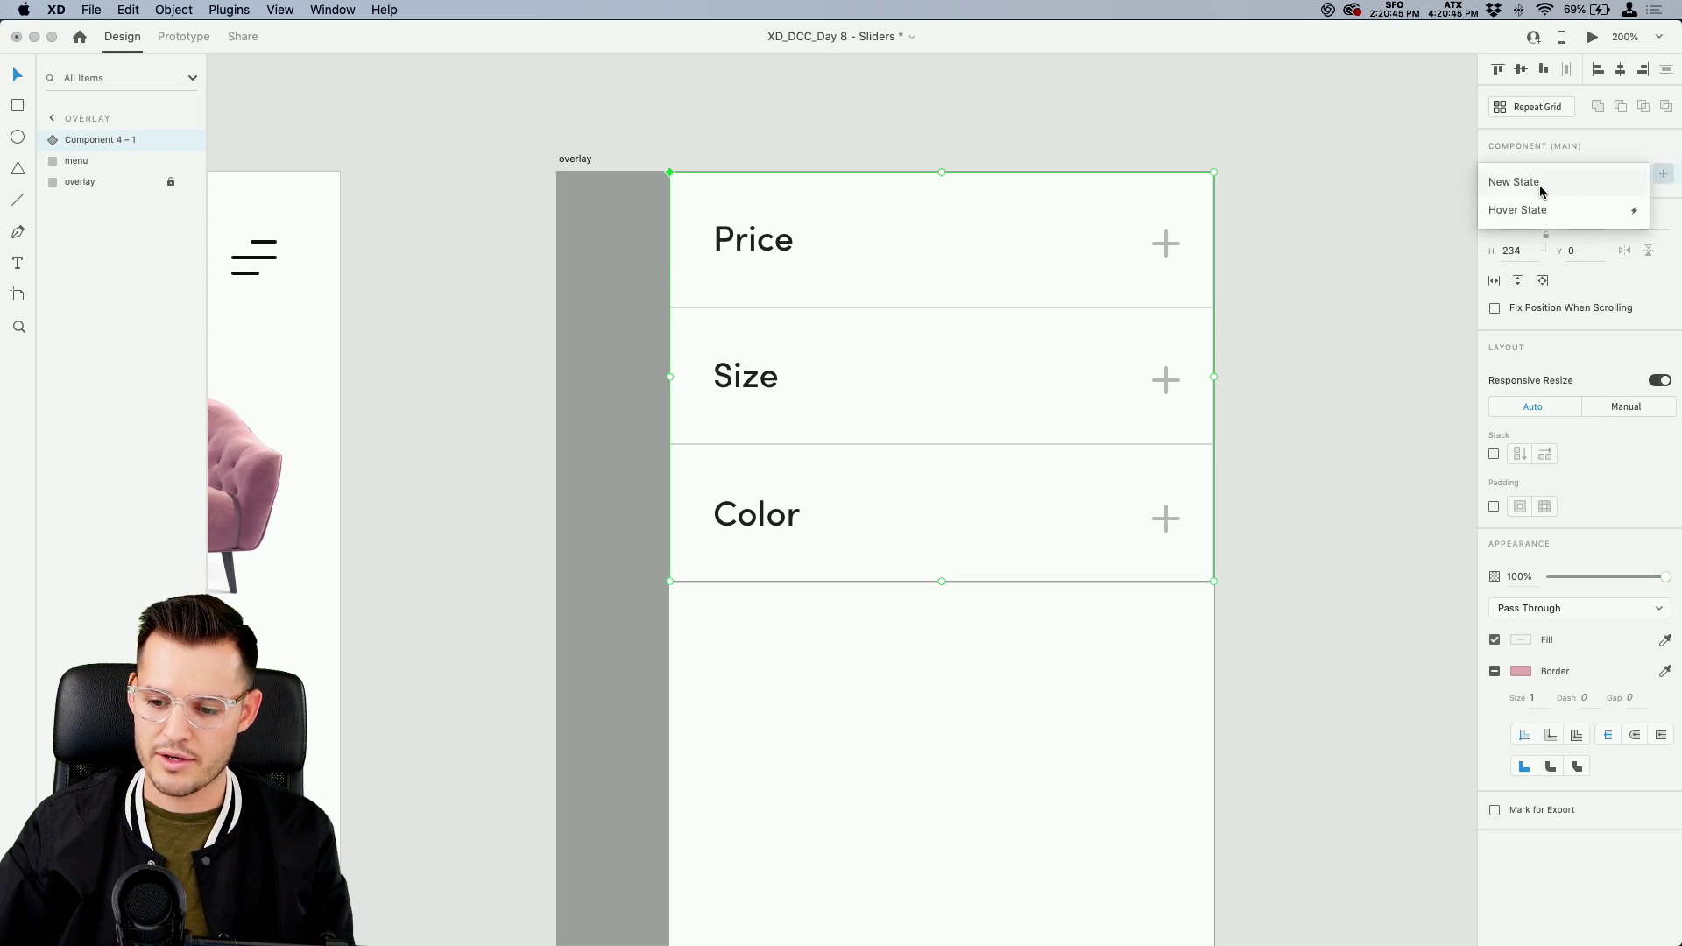
{"action": "left_click", "coordinate": [1545, 186]}
{"action": "type", "text": "expand1"}
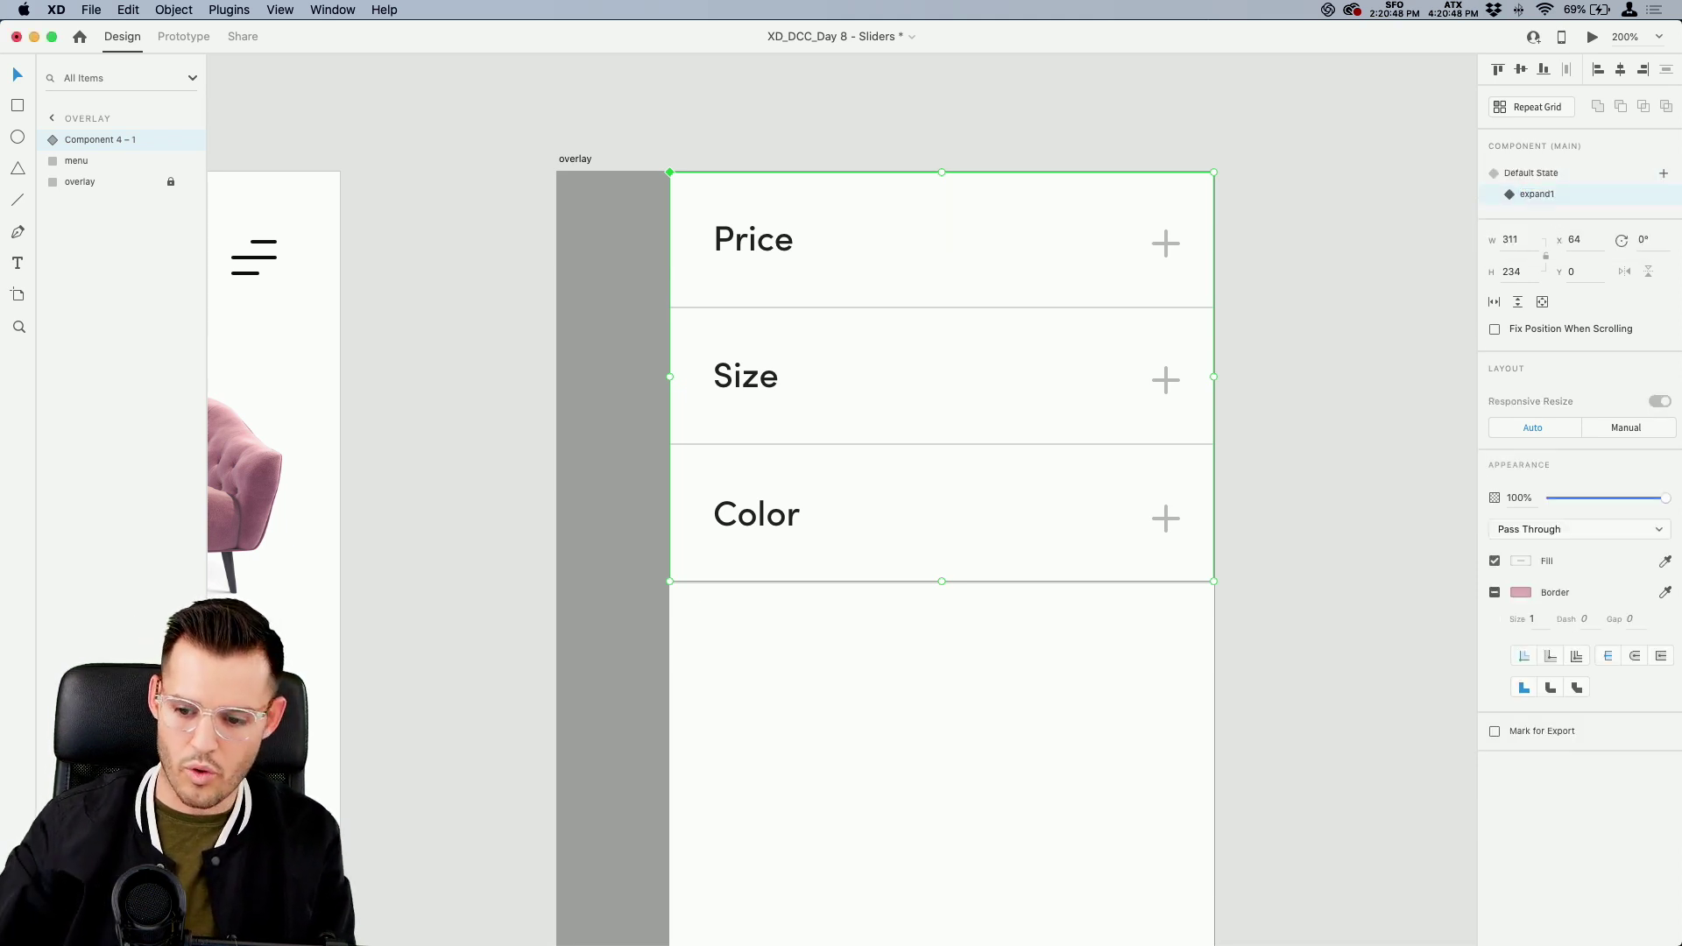
In expand1, switch the Price tab to its Default State and move the Size and Color tabs directly beneath it
{"action": "double_click", "coordinate": [949, 240]}
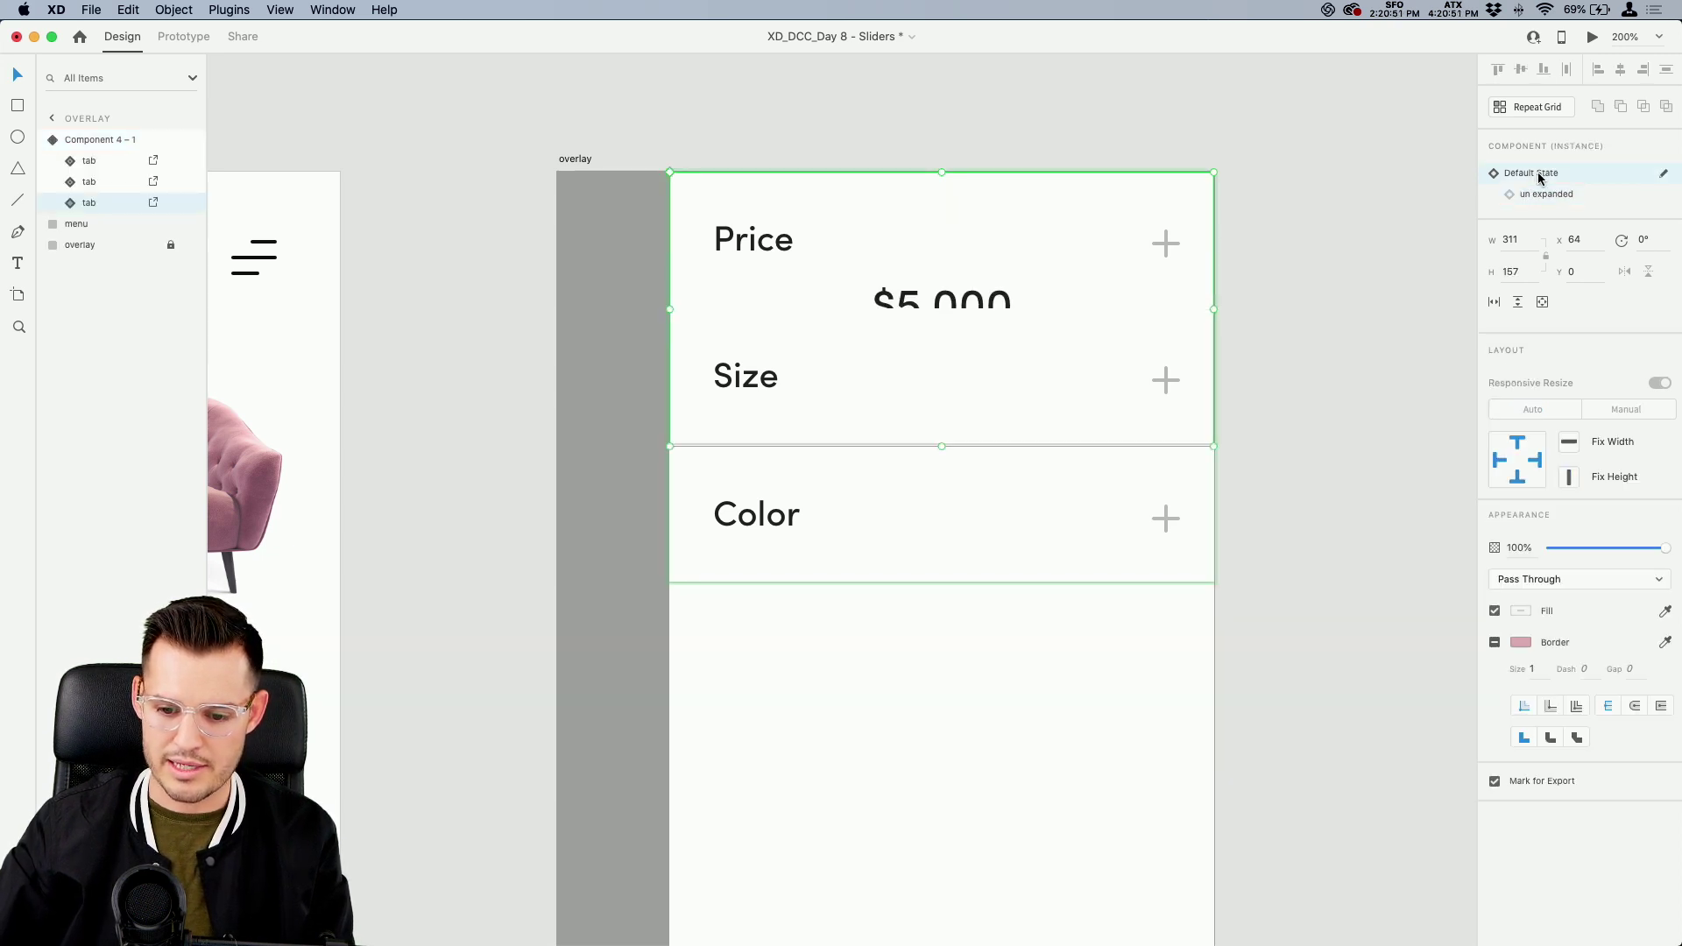
{"action": "left_click", "coordinate": [981, 417]}
{"action": "left_click", "coordinate": [991, 542], "text": "shift"}
{"action": "left_click_drag", "start_coordinate": [1032, 407], "coordinate": [1033, 540]}
{"action": "left_click", "coordinate": [1233, 507]}
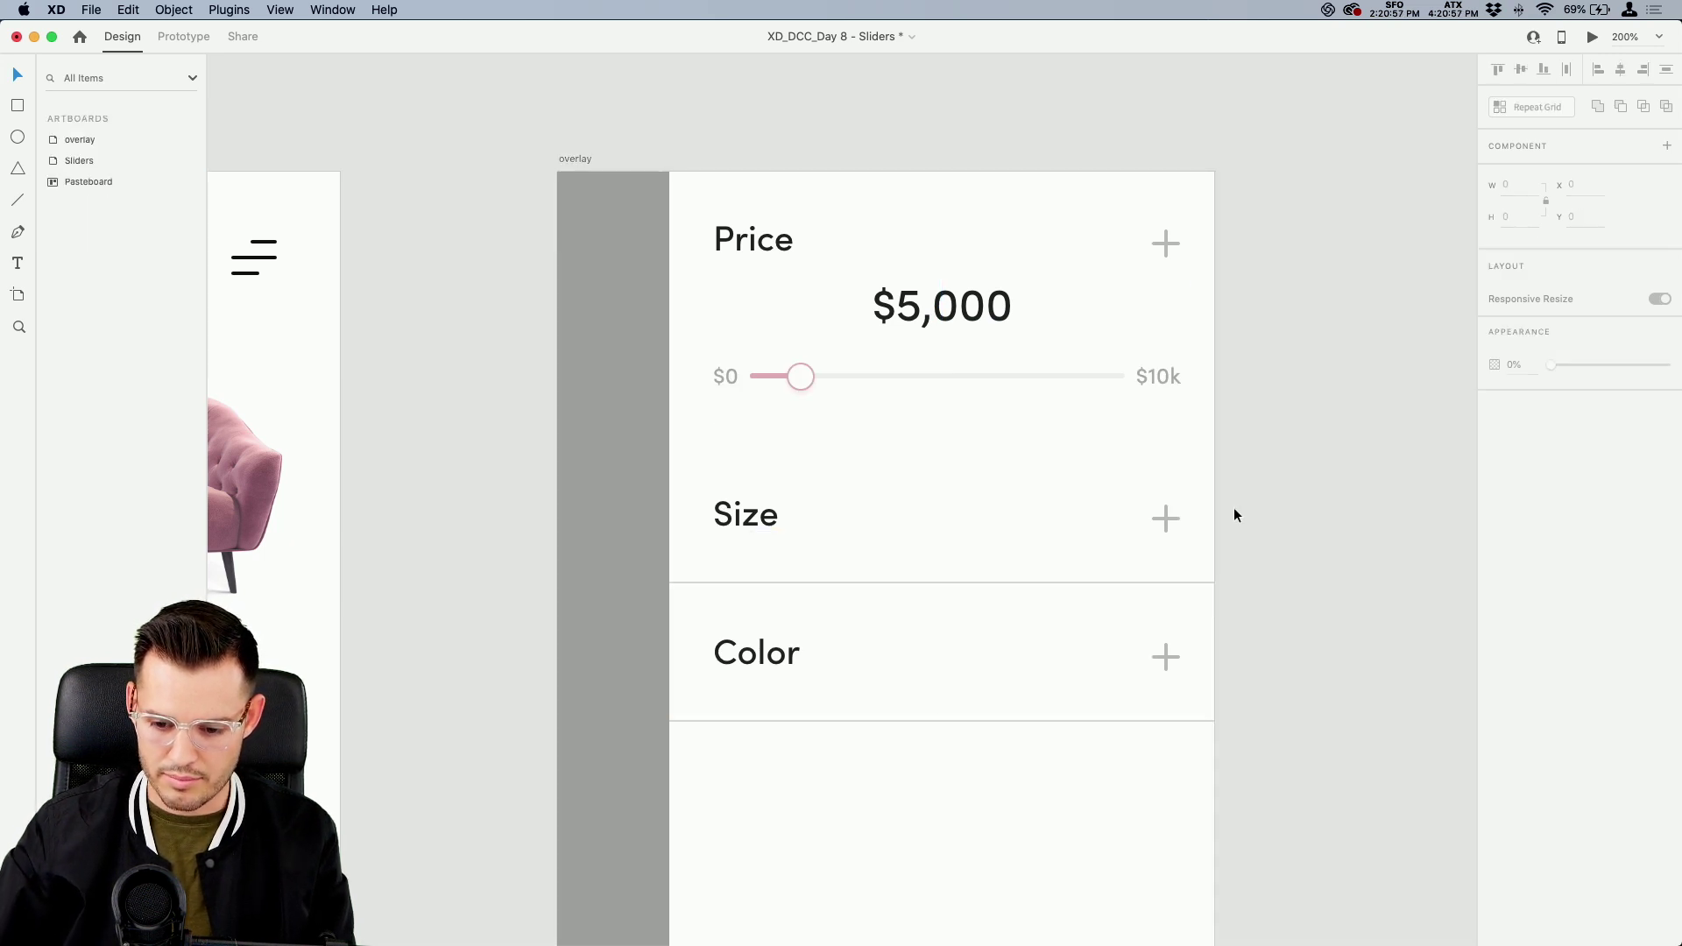
Nudge the Size and Color tabs down 1 px to uncover the Price divider, and compare the Default State with expand1
{"action": "left_click", "coordinate": [1049, 527]}
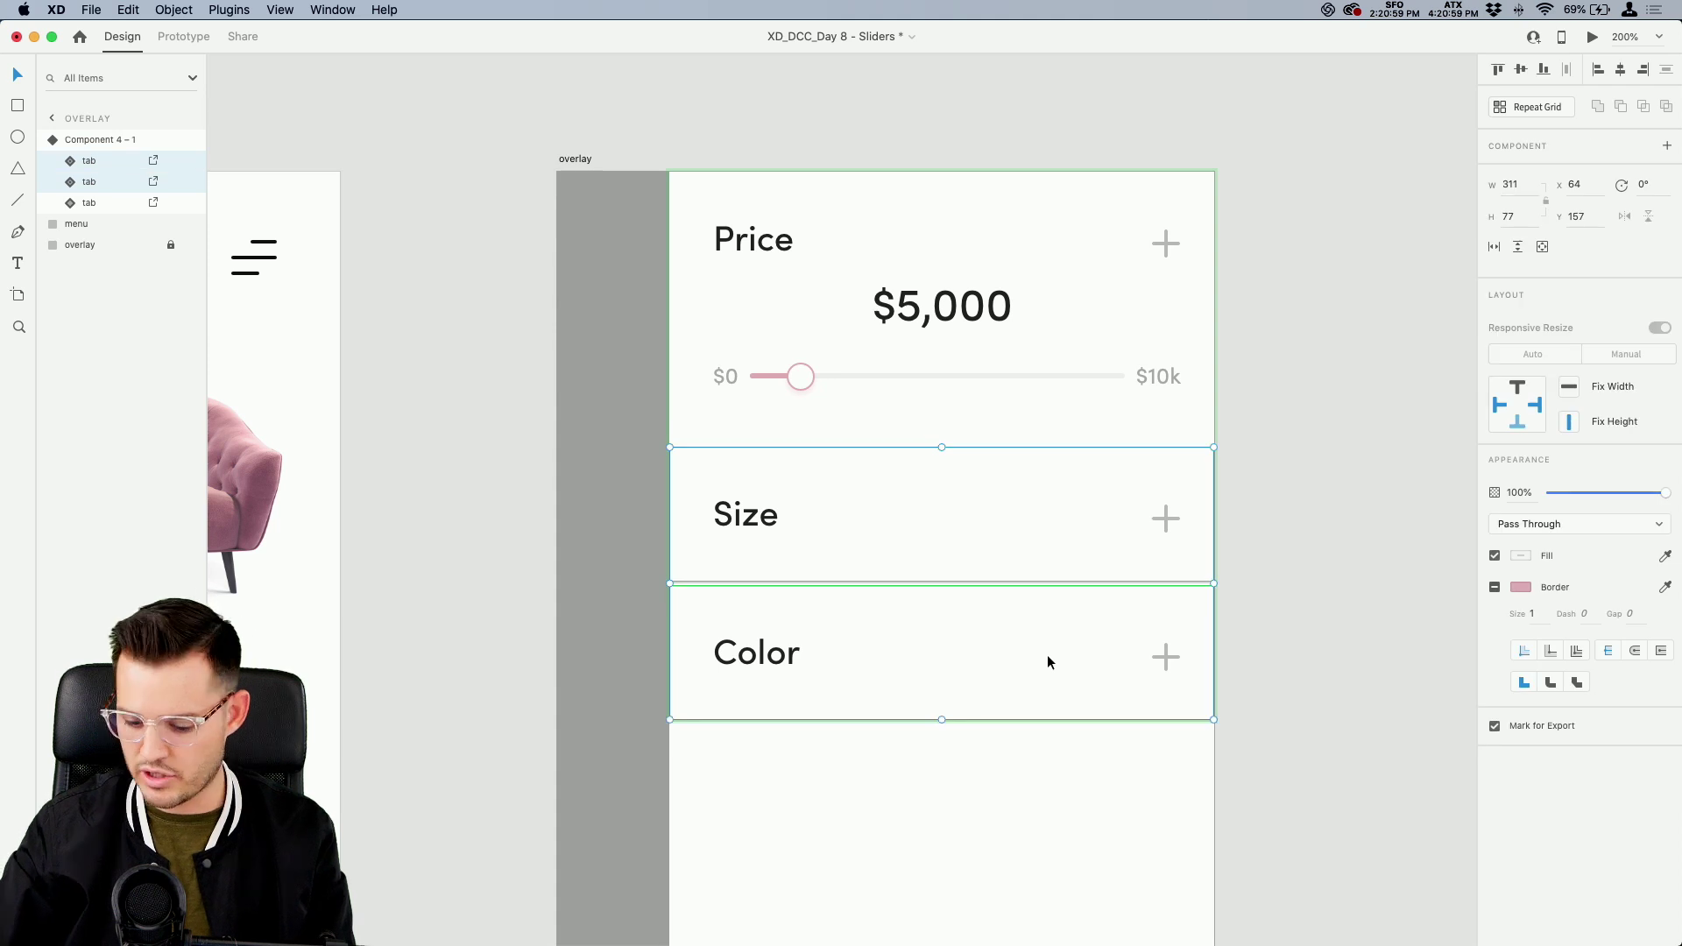
{"action": "left_click", "coordinate": [1264, 539]}
{"action": "left_click", "coordinate": [1044, 683]}
{"action": "left_click", "coordinate": [1306, 585]}
{"action": "left_click", "coordinate": [1038, 361]}
{"action": "left_click", "coordinate": [1530, 174]}
{"action": "left_click", "coordinate": [1540, 195]}
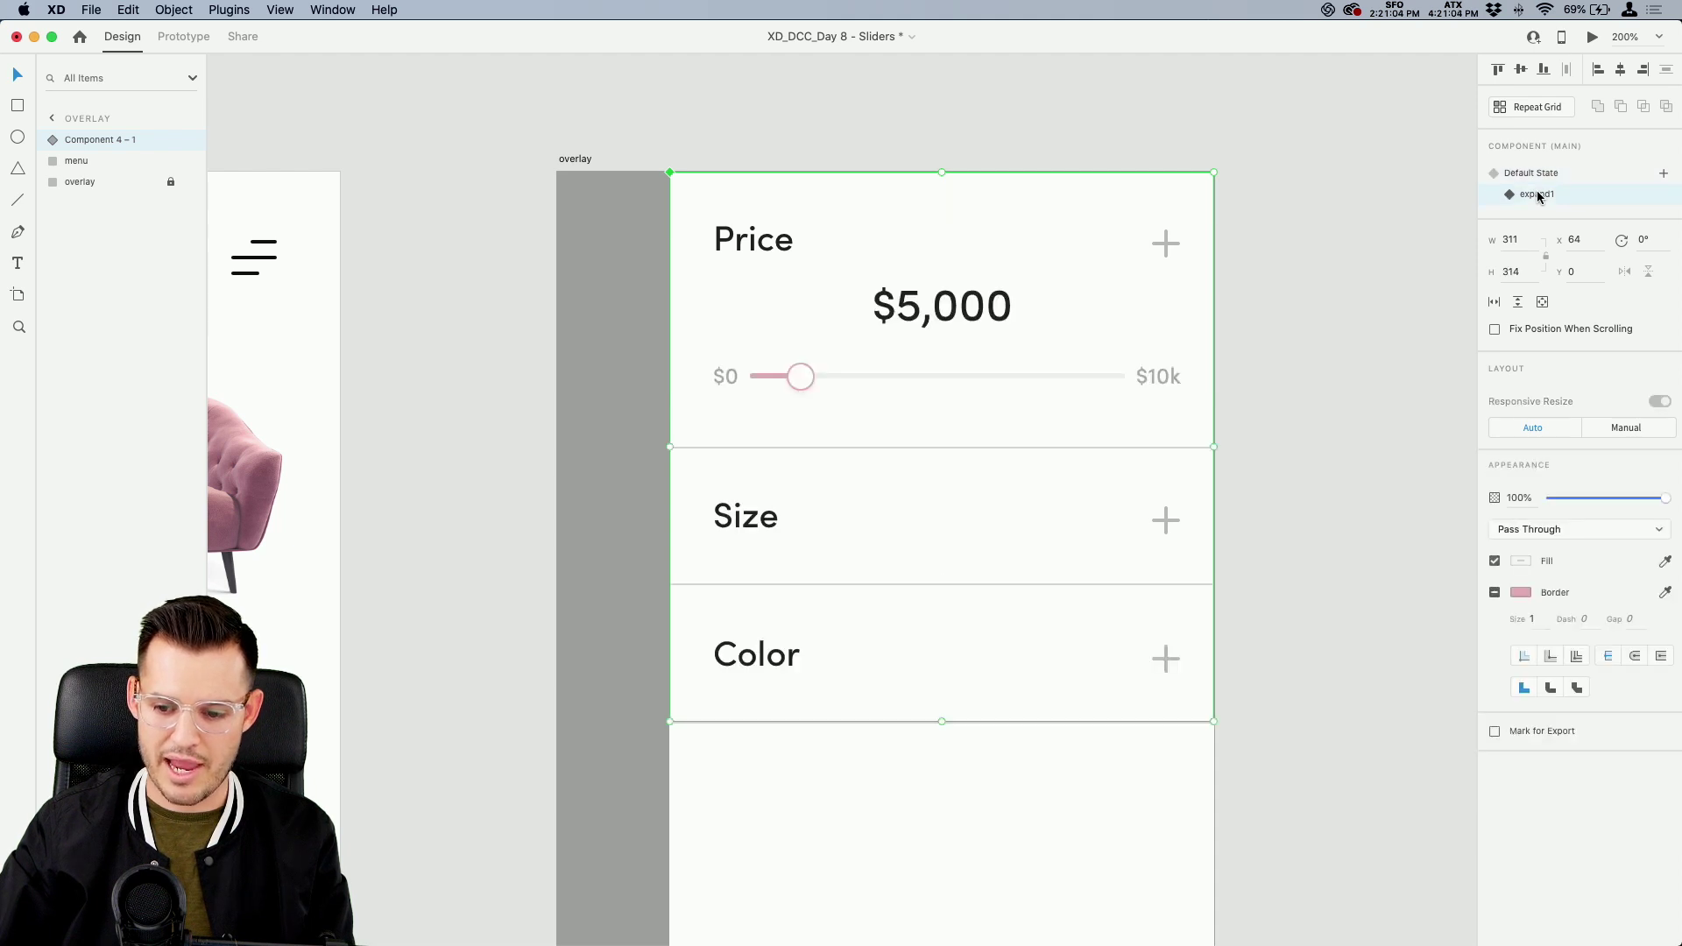
Add another new state named "expand2" to the tabs component, based on expand1
{"action": "left_click", "coordinate": [1664, 173]}
{"action": "left_click", "coordinate": [1542, 181]}
{"action": "type", "text": "expand2"}
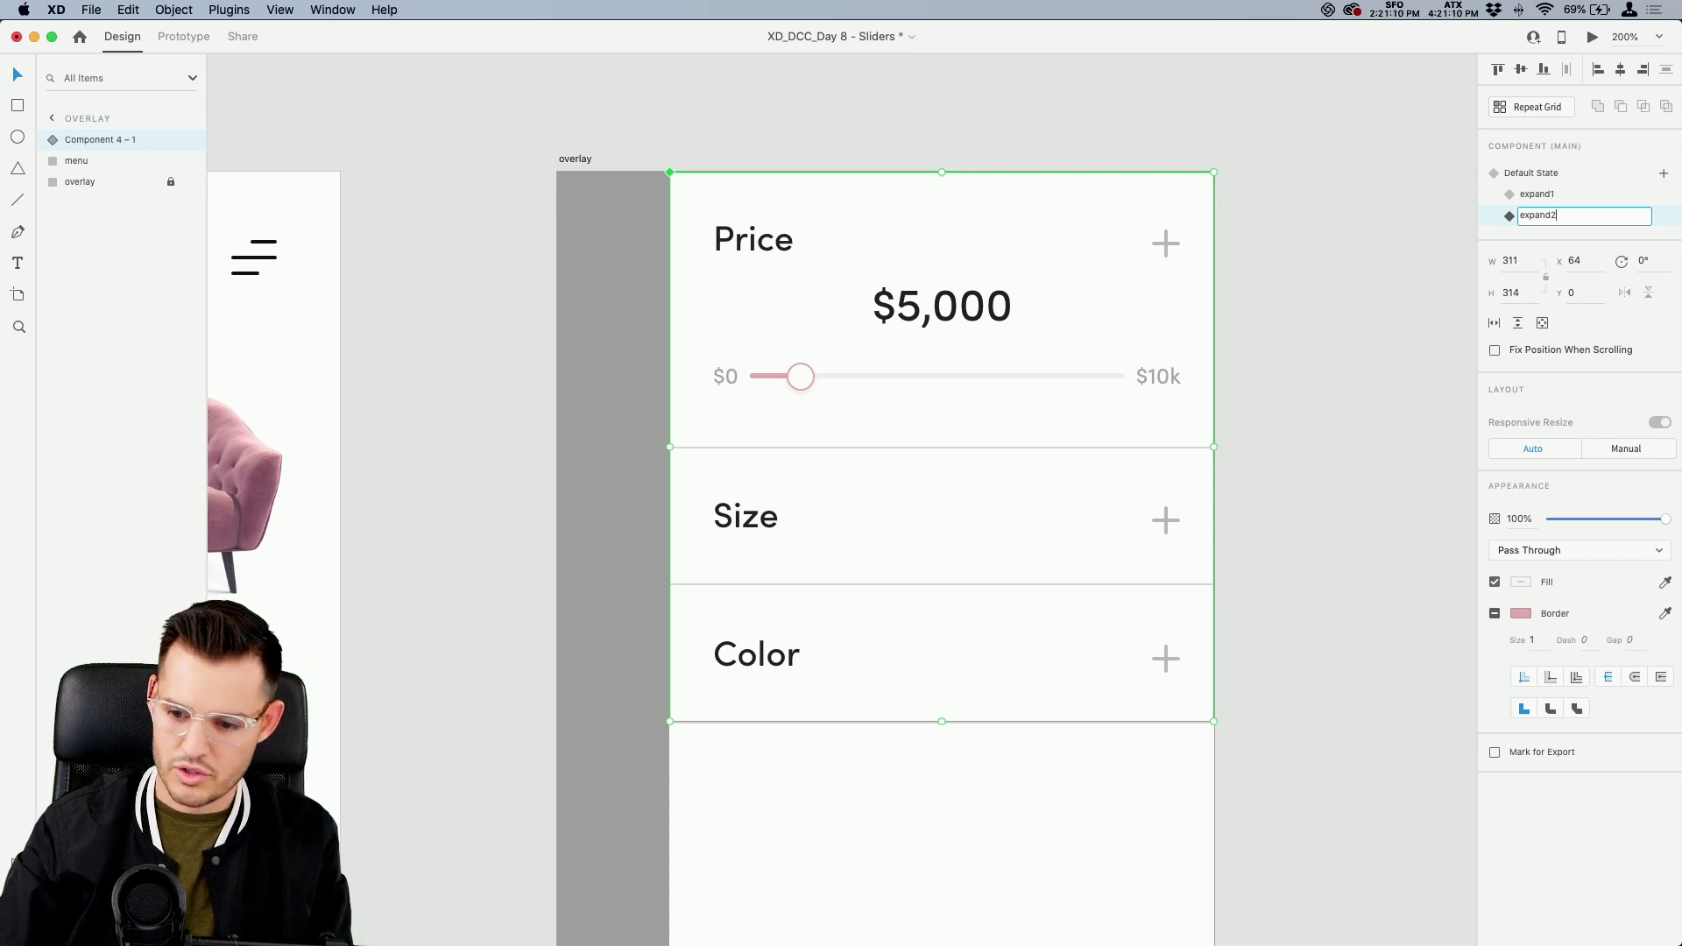
{"action": "key", "text": "Return"}
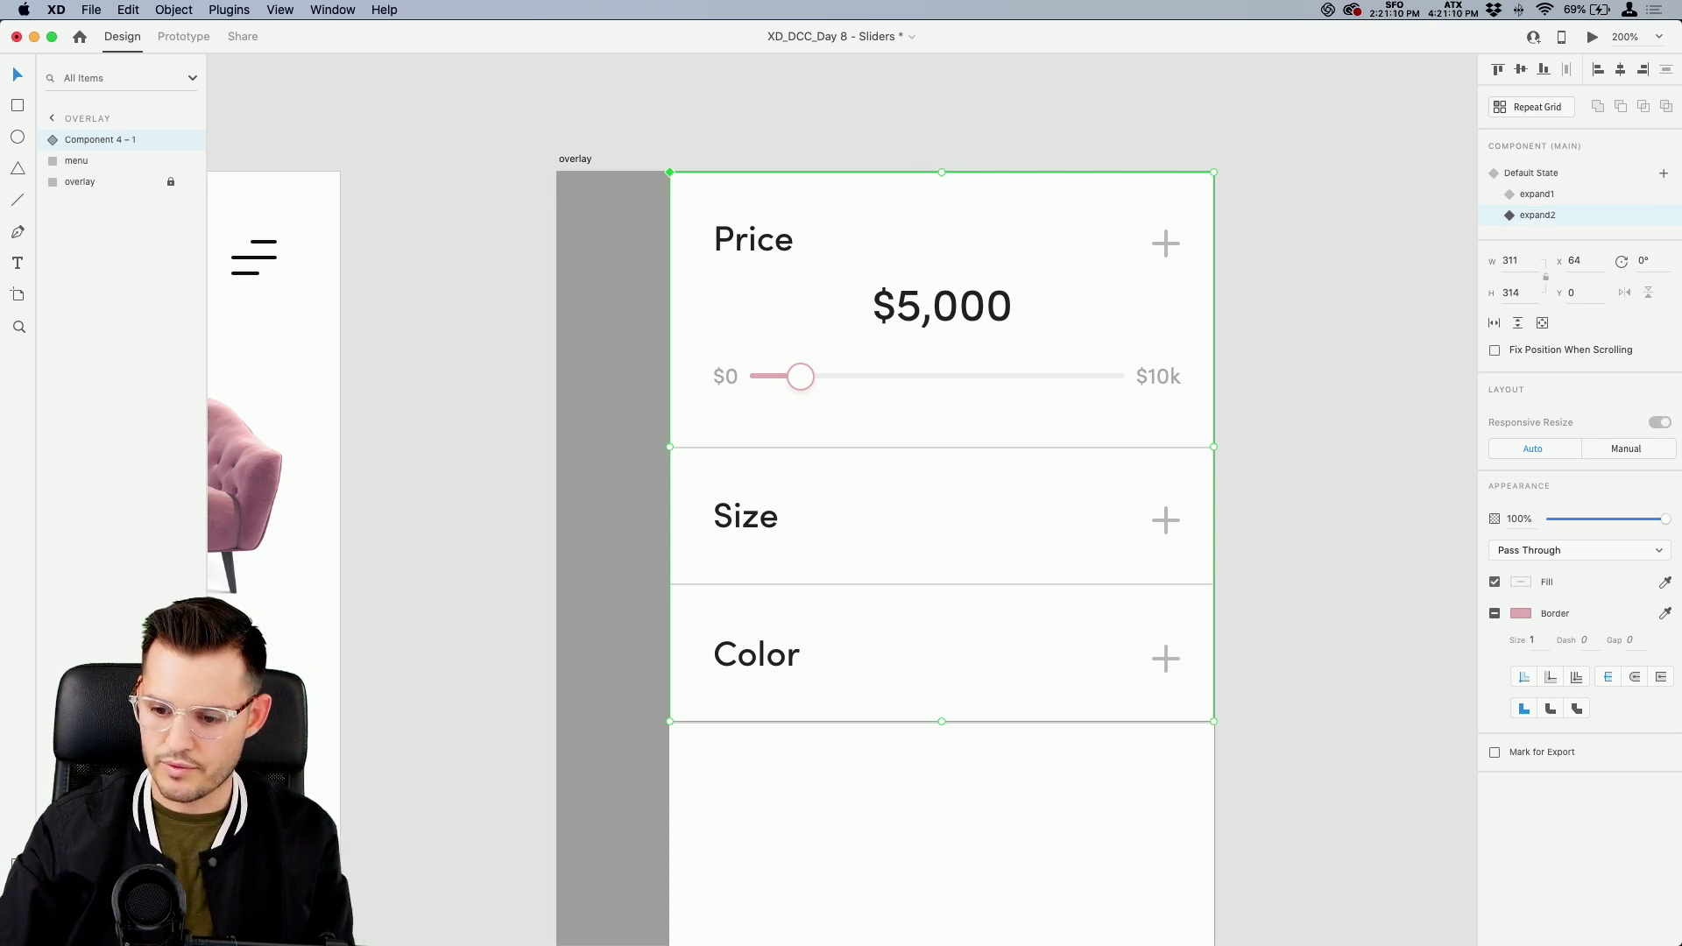
In expand2, switch the Size tab to its Default State and move the Color tab directly beneath the expanded section
{"action": "double_click", "coordinate": [998, 366]}
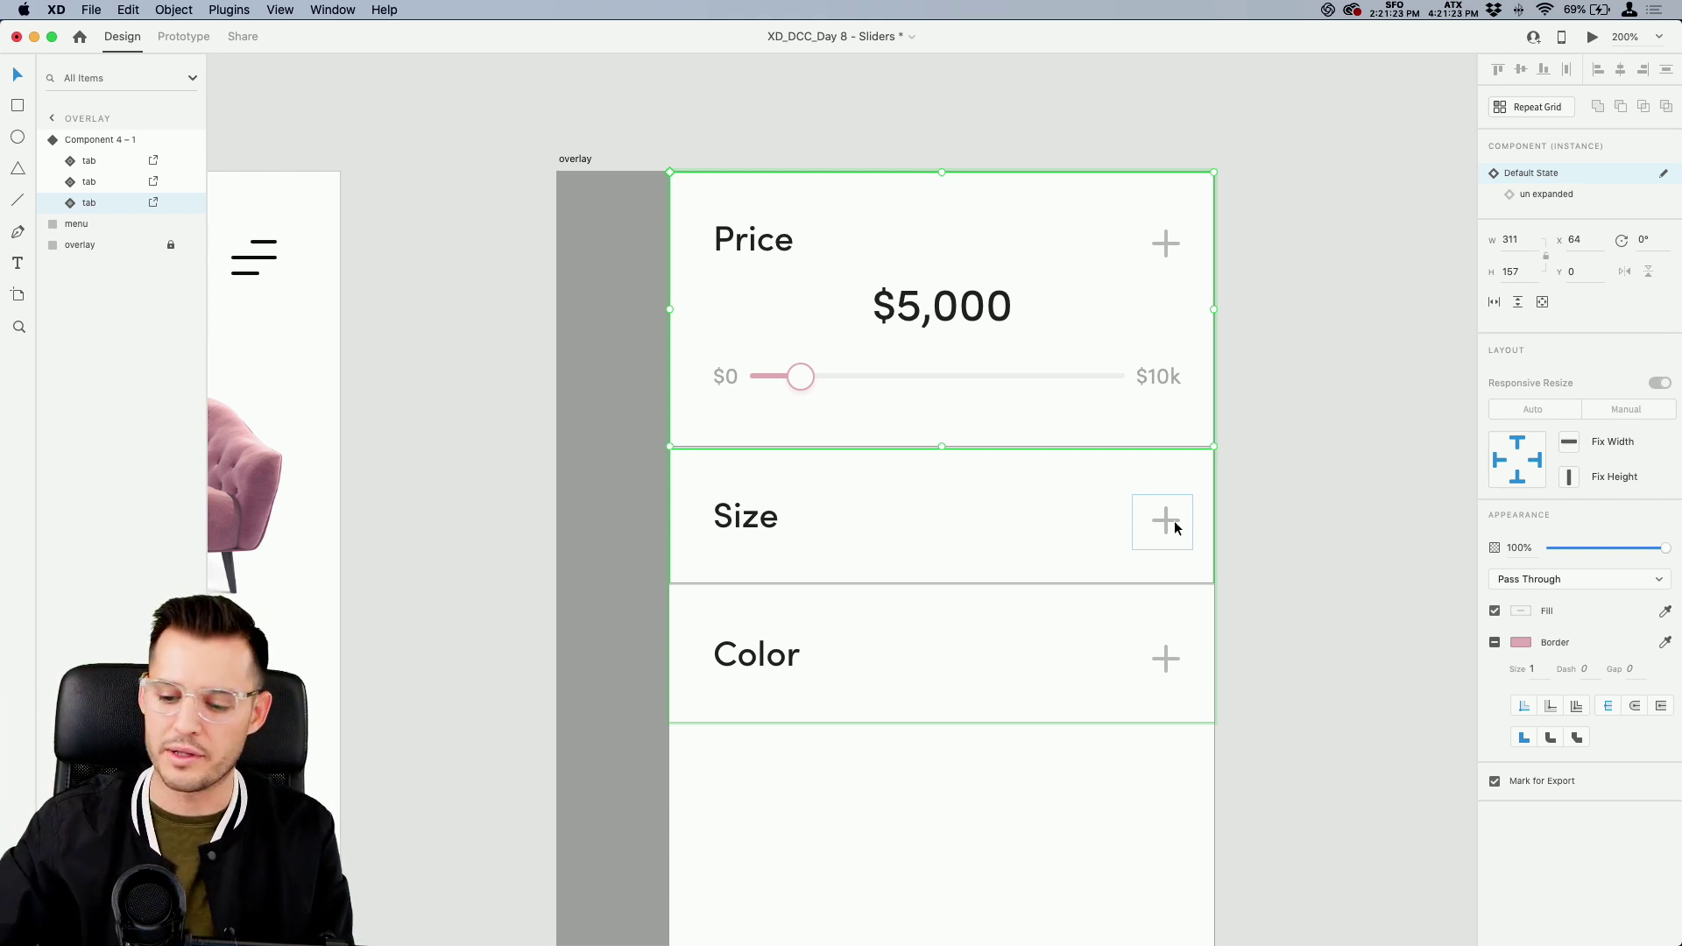
{"action": "left_click", "coordinate": [909, 510]}
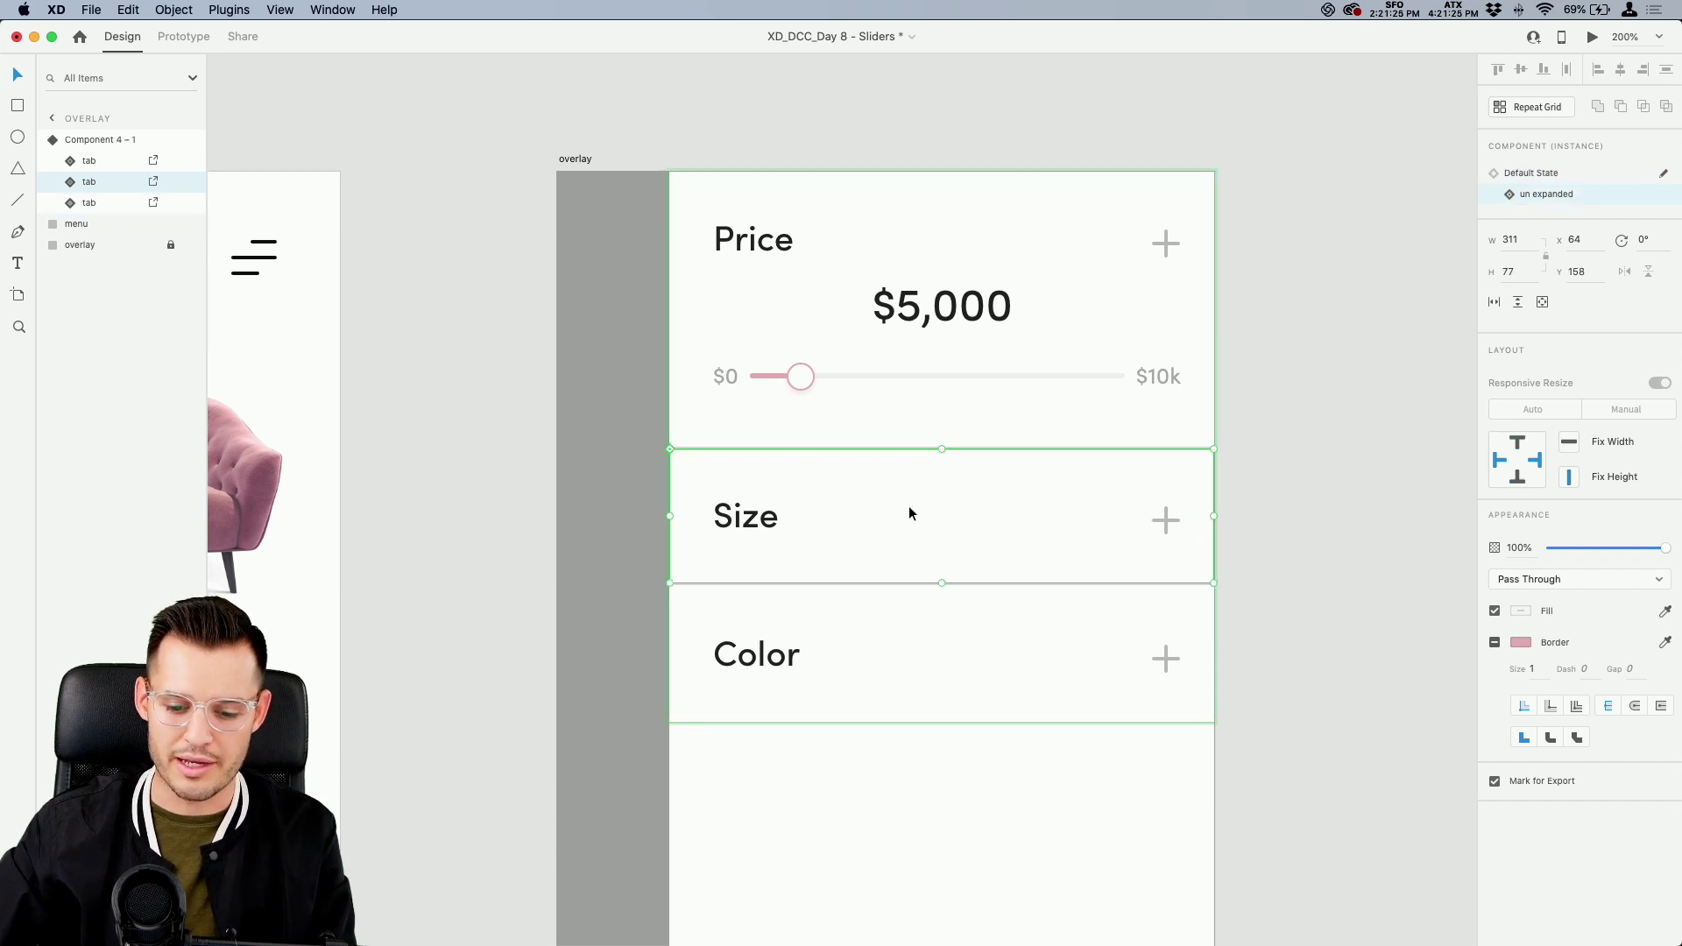
{"action": "left_click", "coordinate": [1580, 178]}
{"action": "left_click", "coordinate": [899, 677]}
{"action": "left_click_drag", "start_coordinate": [1013, 642], "coordinate": [1019, 777]}
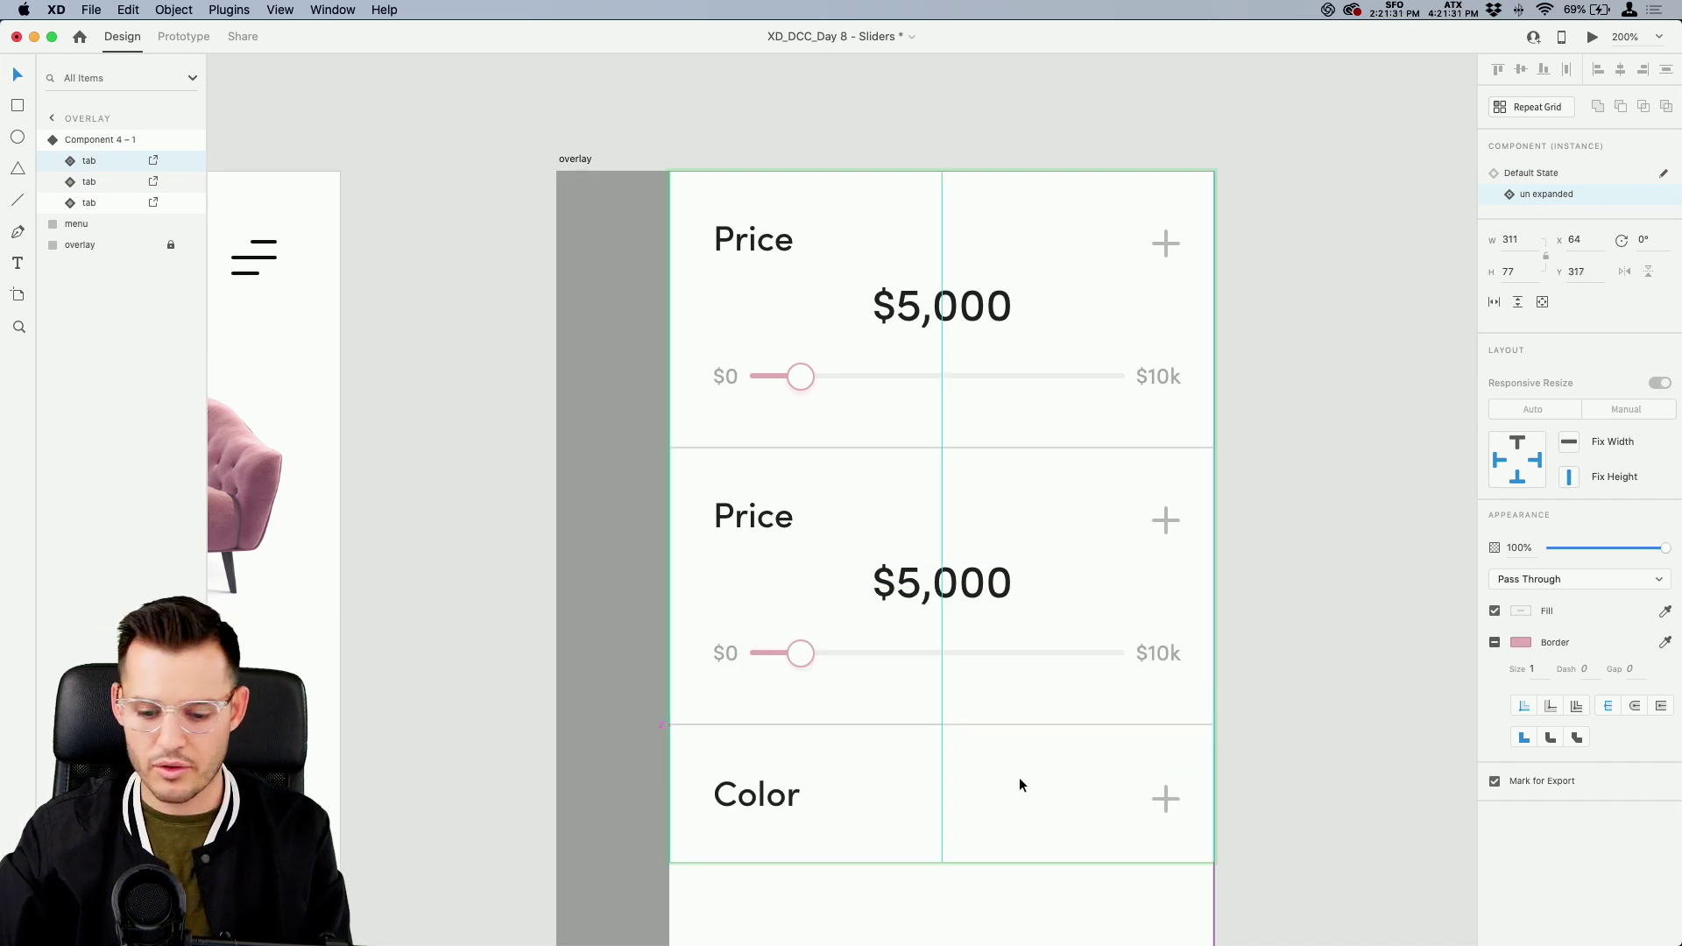
{"action": "left_click", "coordinate": [1284, 680]}
Add a third new state named "expand3" to the tabs component, based on expand2
{"action": "scroll", "coordinate": [1262, 648], "scroll_direction": "down", "scroll_amount": 3}
{"action": "left_click", "coordinate": [993, 517]}
{"action": "left_click", "coordinate": [1664, 174]}
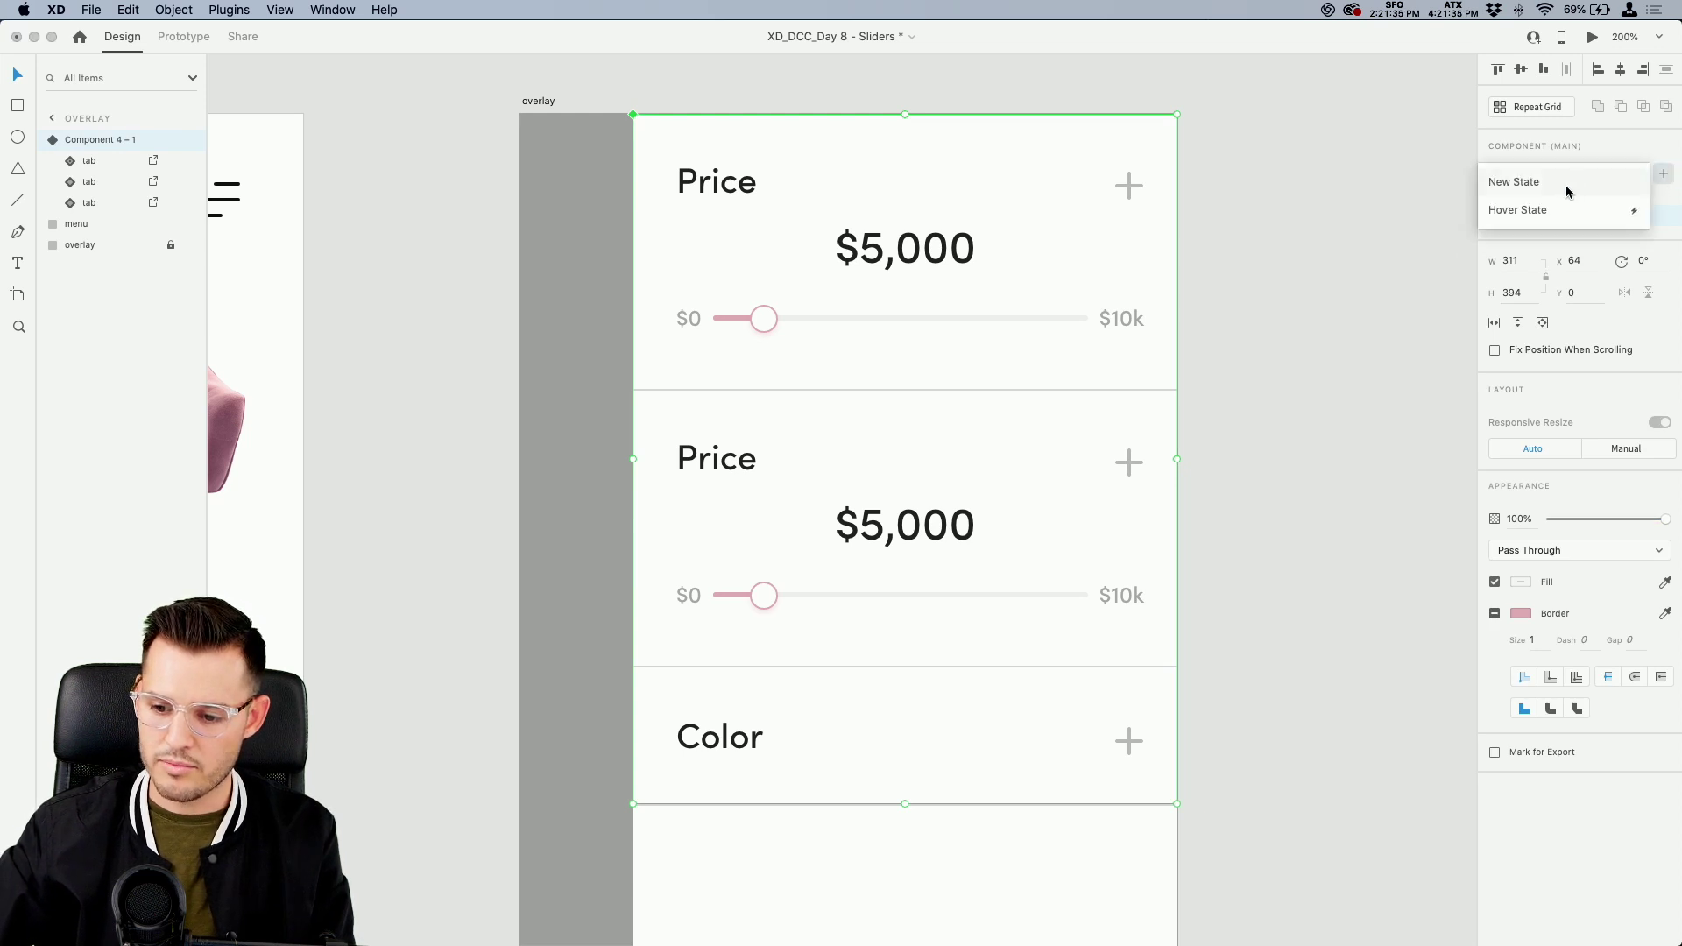
{"action": "left_click", "coordinate": [1567, 184]}
{"action": "type", "text": "expand3"}
{"action": "key", "text": "Return"}
In expand3, switch the Color tab to its Default State so that all three tabs are expanded
{"action": "scroll", "coordinate": [1303, 488], "scroll_direction": "down", "scroll_amount": 3}
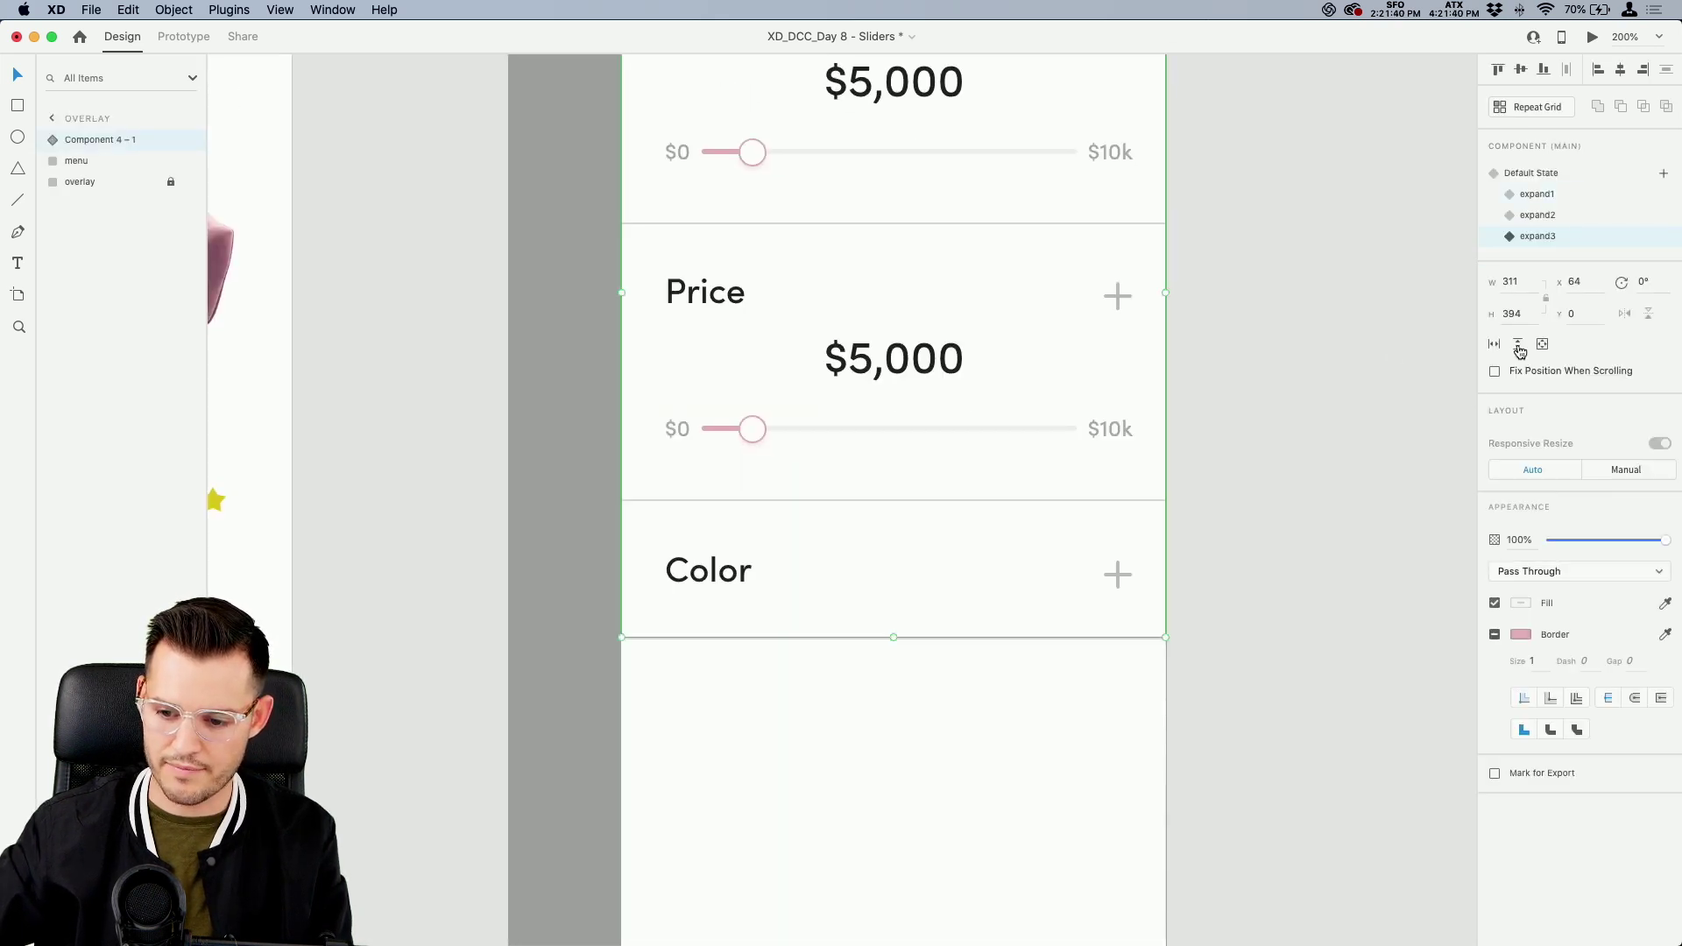
{"action": "double_click", "coordinate": [922, 578]}
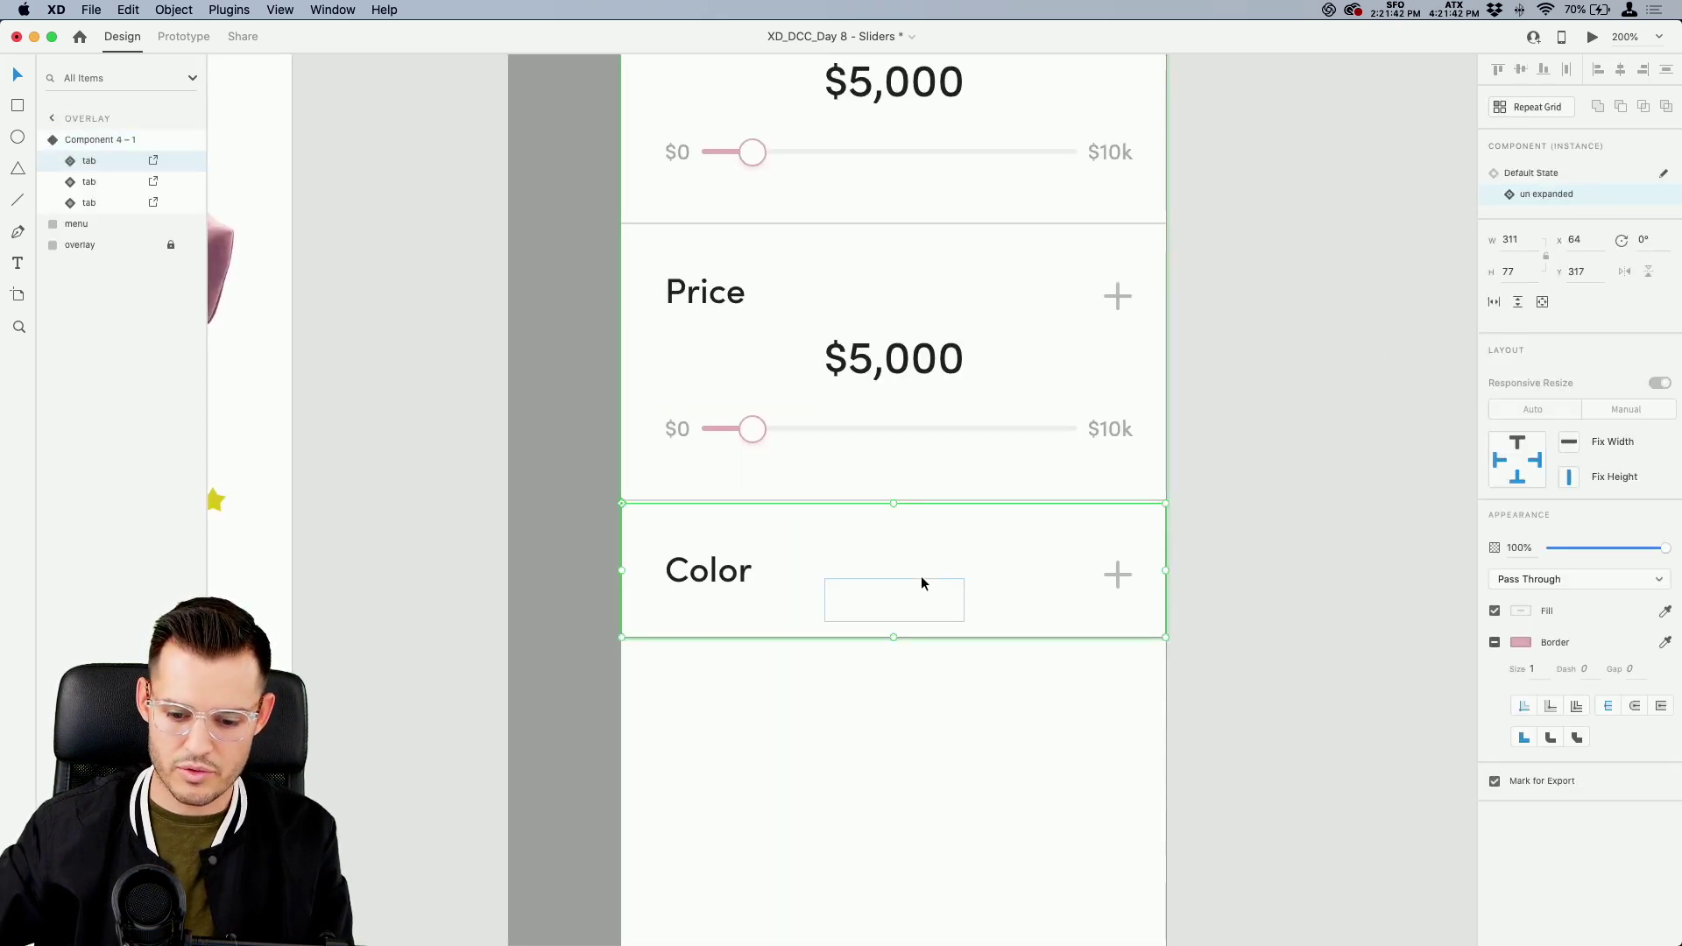
{"action": "left_click", "coordinate": [1545, 173]}
{"action": "left_click", "coordinate": [1273, 620]}
Review the expand3, expand2 and expand1 states and return the tabs component to its Default State
{"action": "scroll", "coordinate": [1284, 626], "scroll_direction": "up", "scroll_amount": 3}
{"action": "scroll", "coordinate": [1259, 638], "scroll_direction": "right", "scroll_amount": 1}
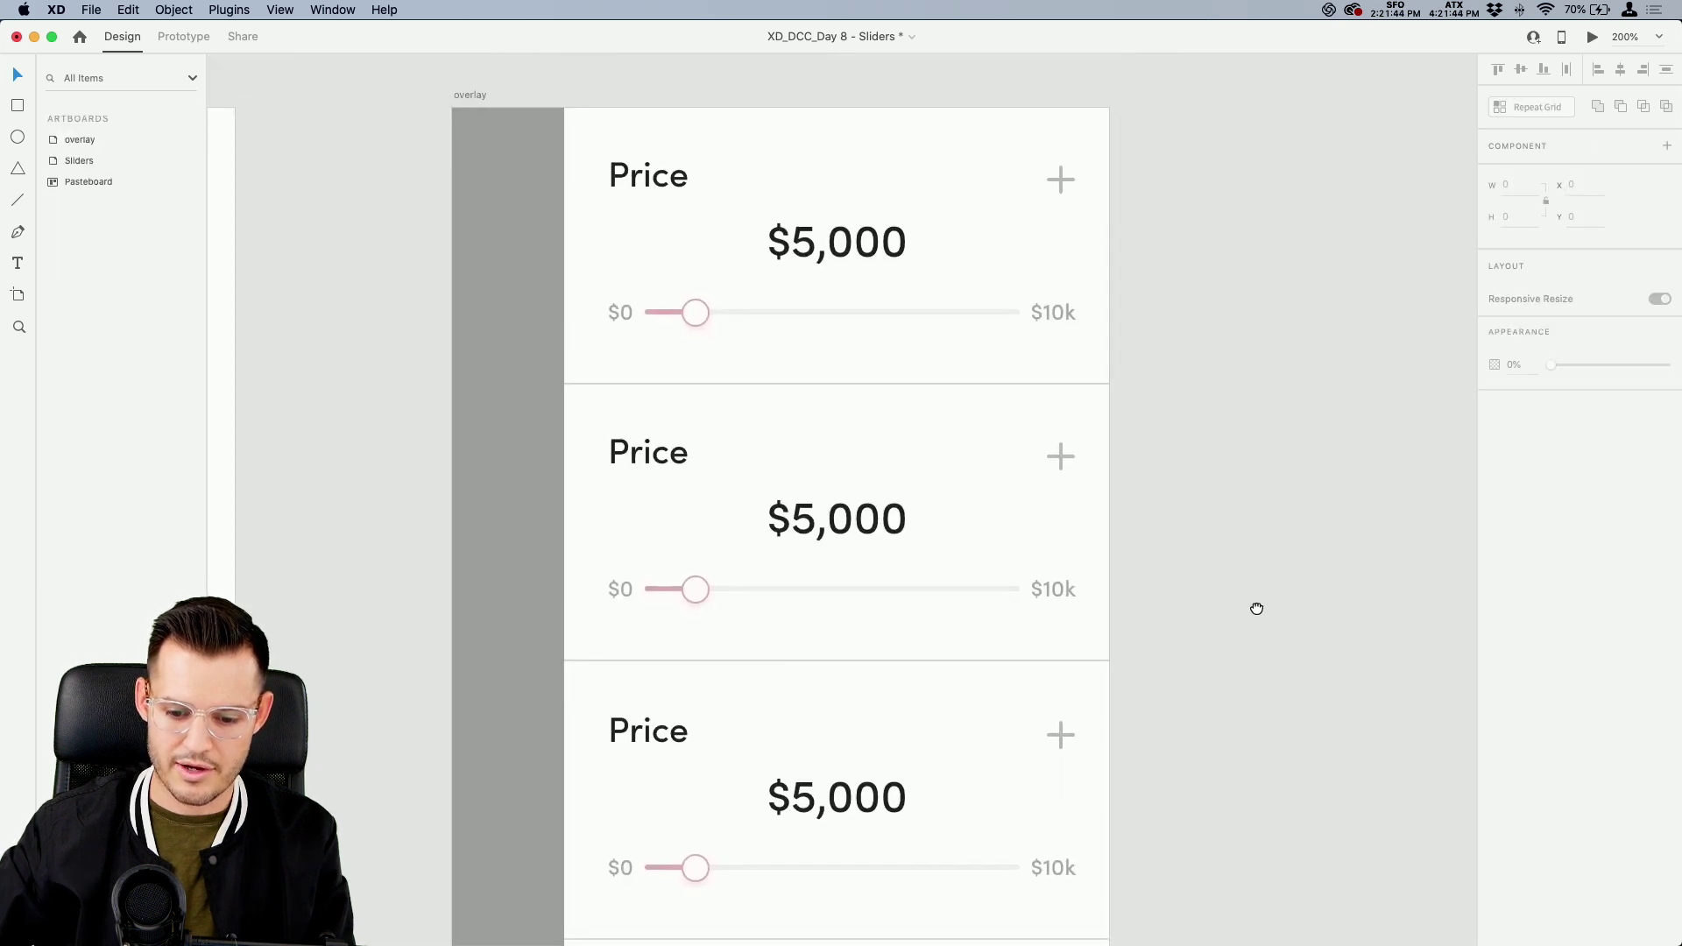
{"action": "scroll", "coordinate": [1262, 596], "scroll_direction": "down", "scroll_amount": 2}
{"action": "left_click", "coordinate": [988, 644]}
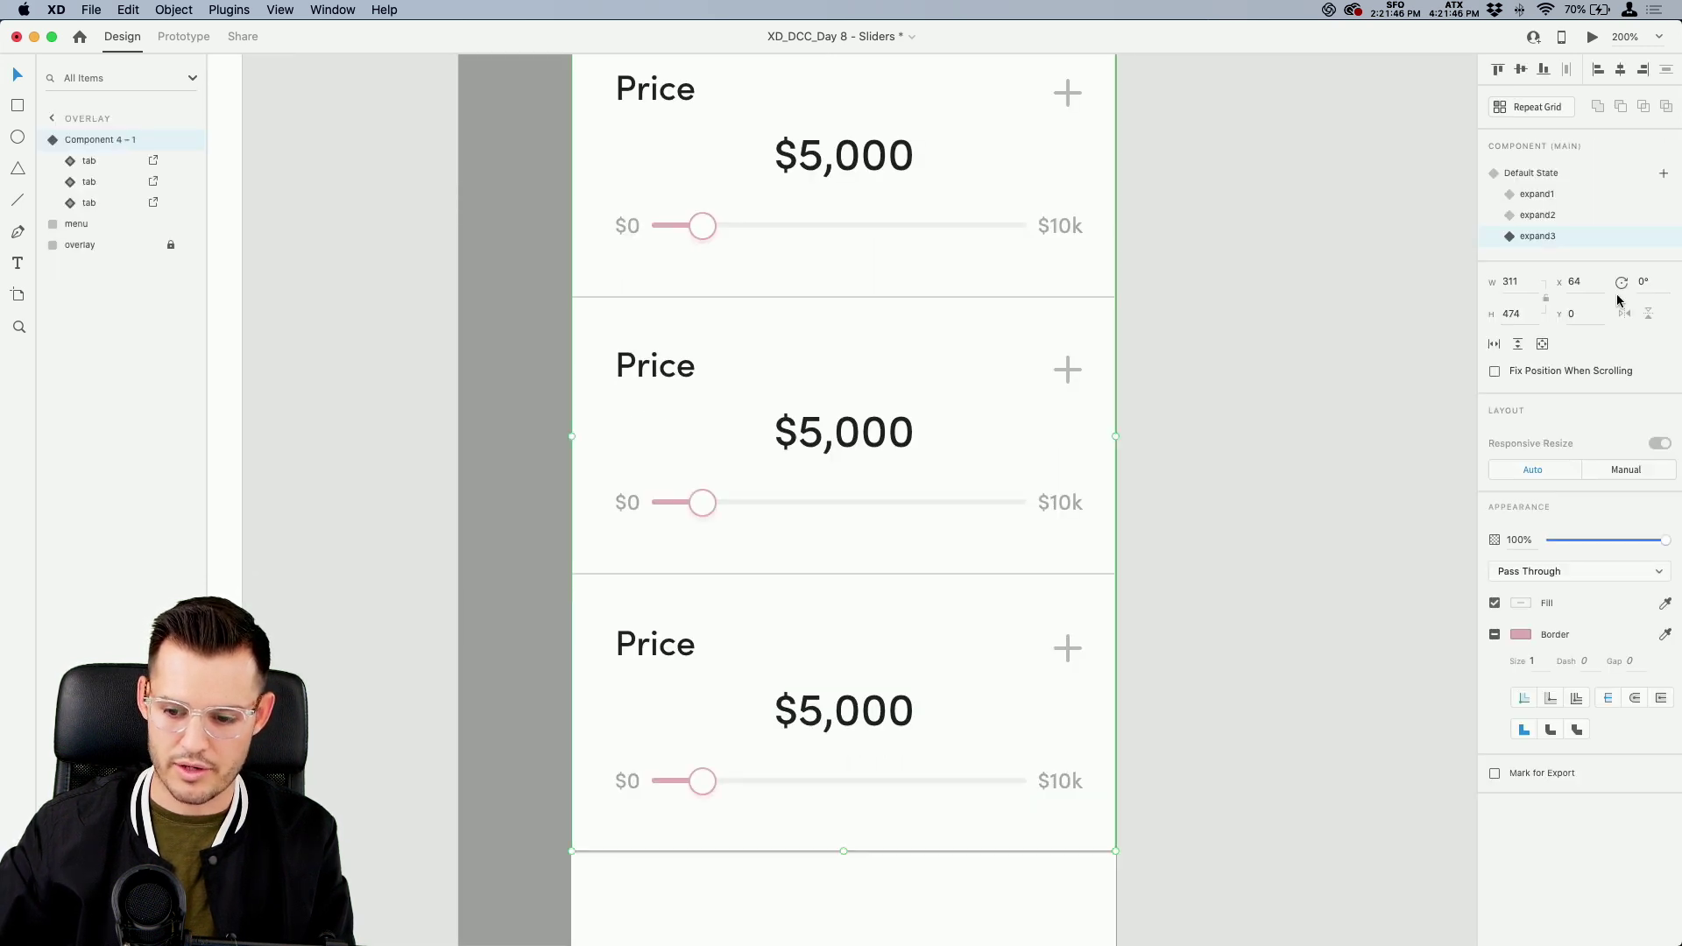
{"action": "left_click", "coordinate": [1554, 215]}
{"action": "left_click", "coordinate": [1549, 194]}
{"action": "left_click", "coordinate": [1547, 176]}
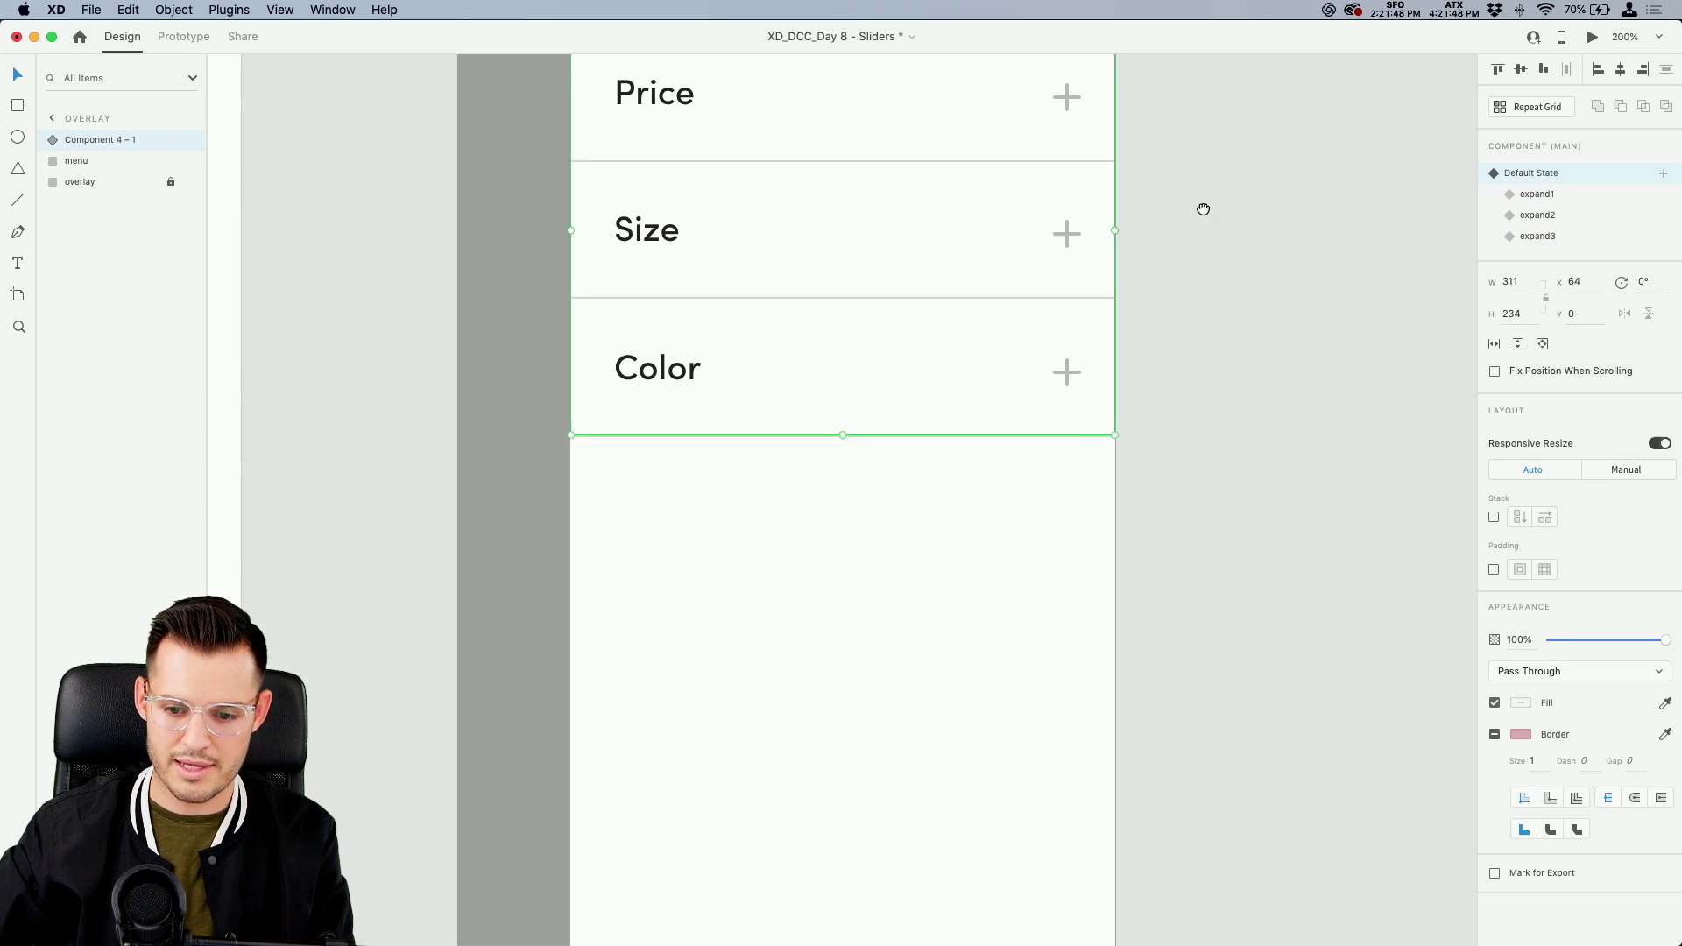
{"action": "left_click_drag", "start_coordinate": [1207, 148], "coordinate": [1197, 315]}
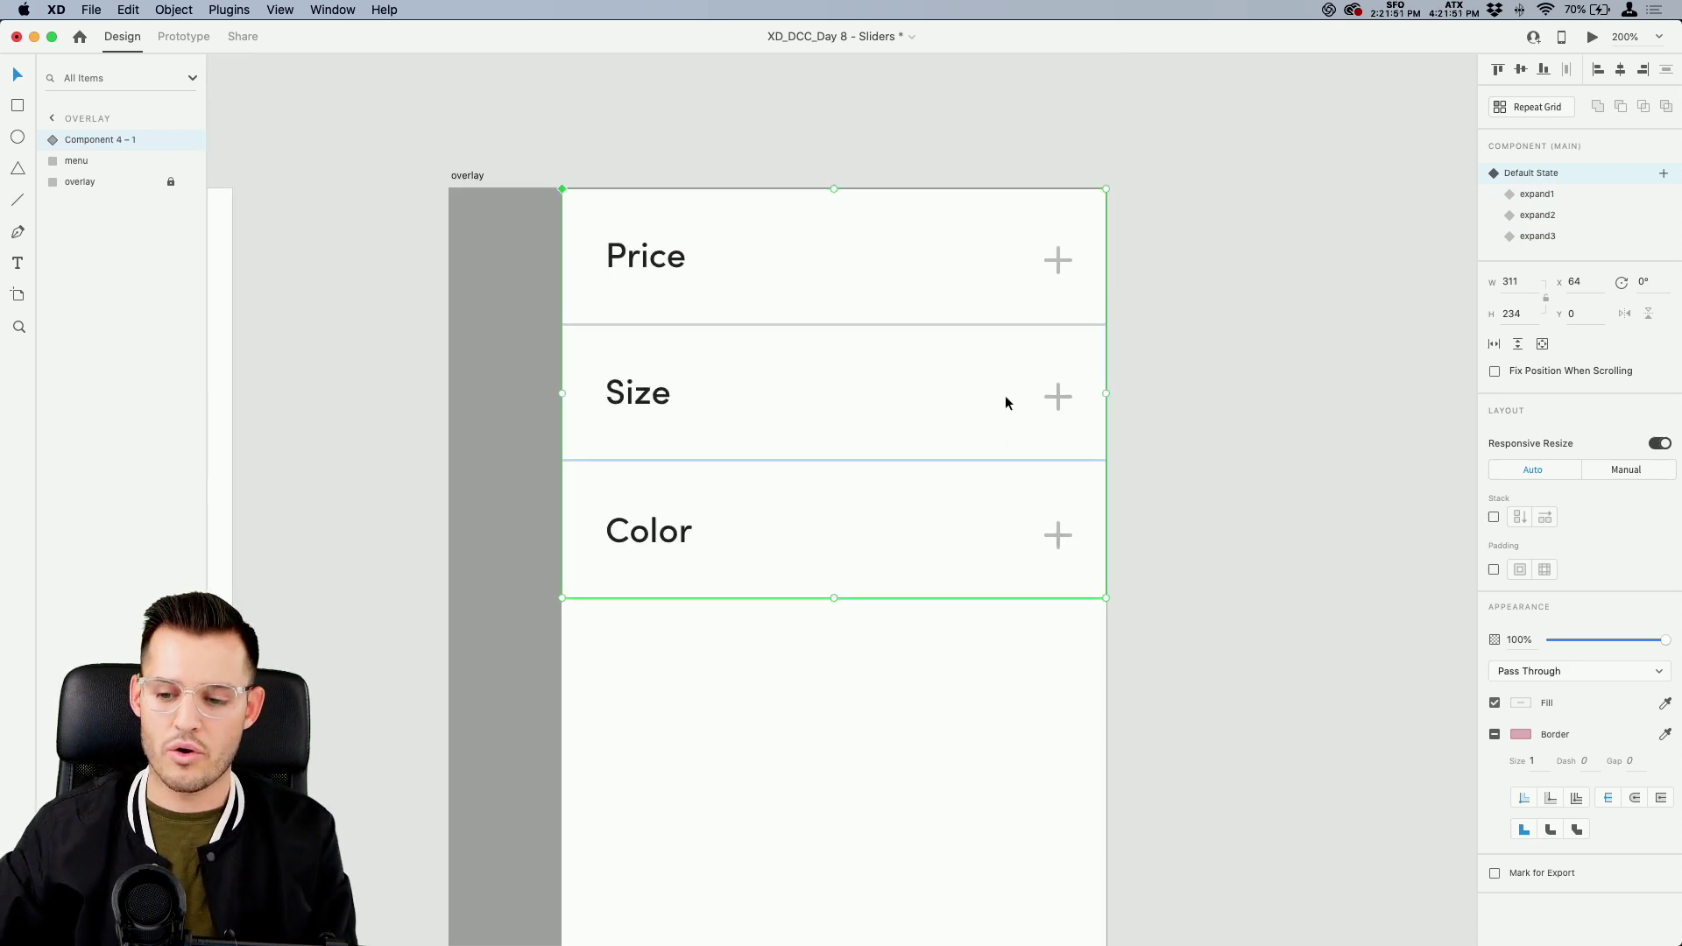
Check the tabs' interactions in prototype mode, and reveal the component's nested tab layers in design mode
{"action": "left_click", "coordinate": [185, 39]}
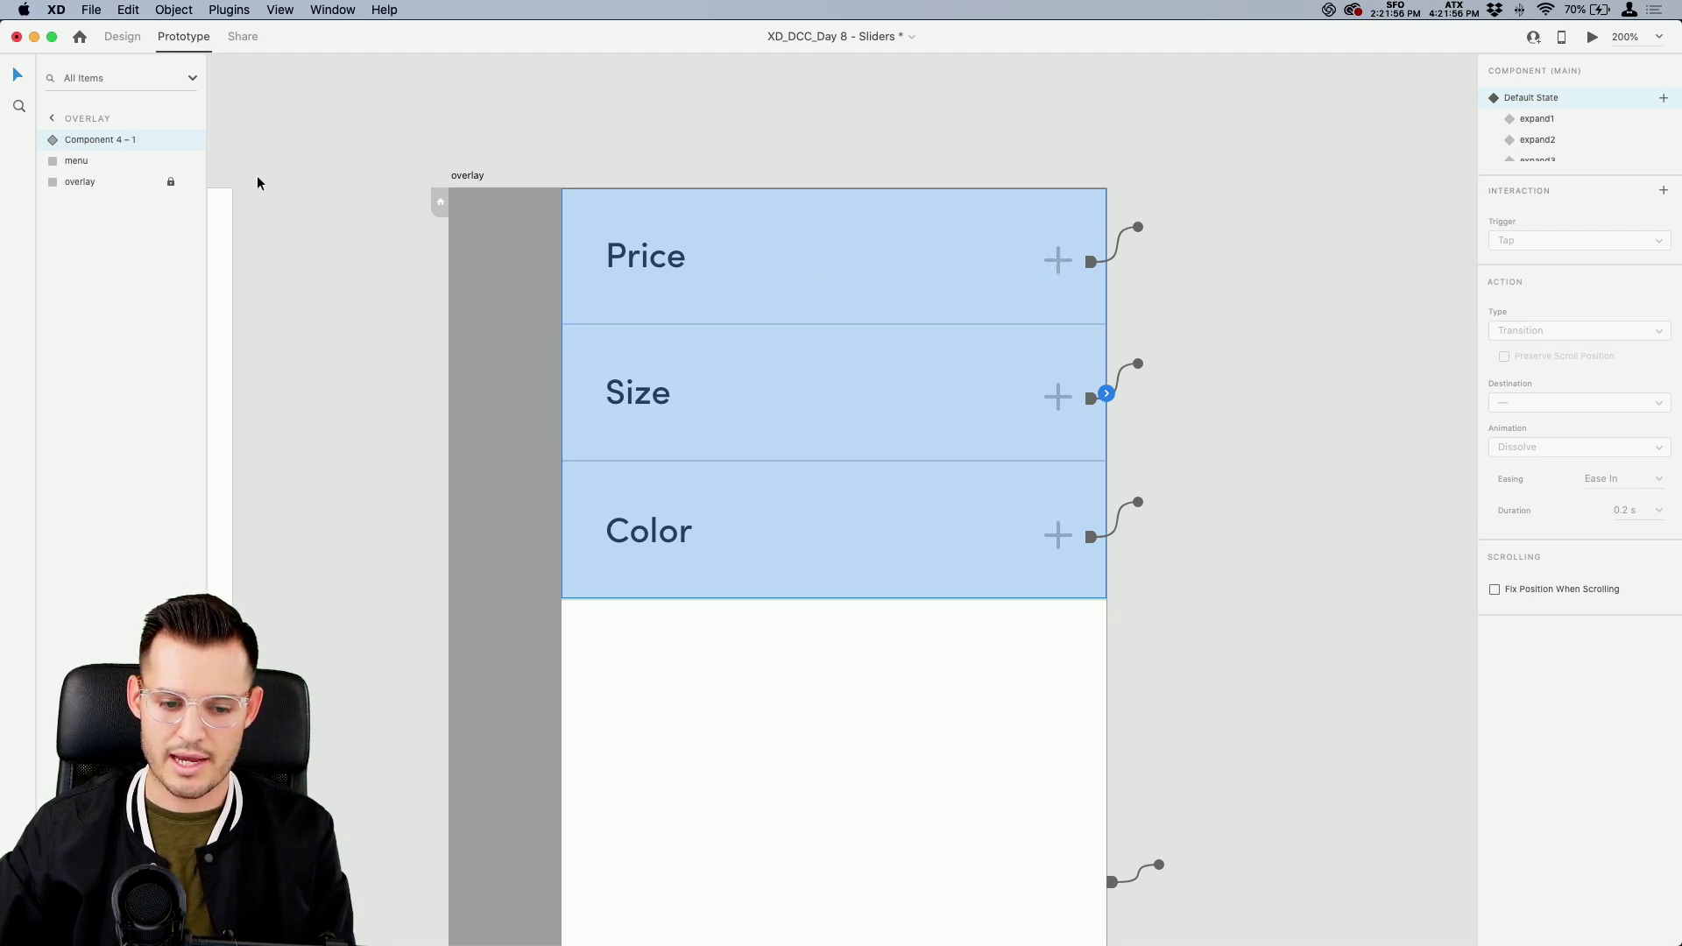
{"action": "left_click", "coordinate": [132, 40]}
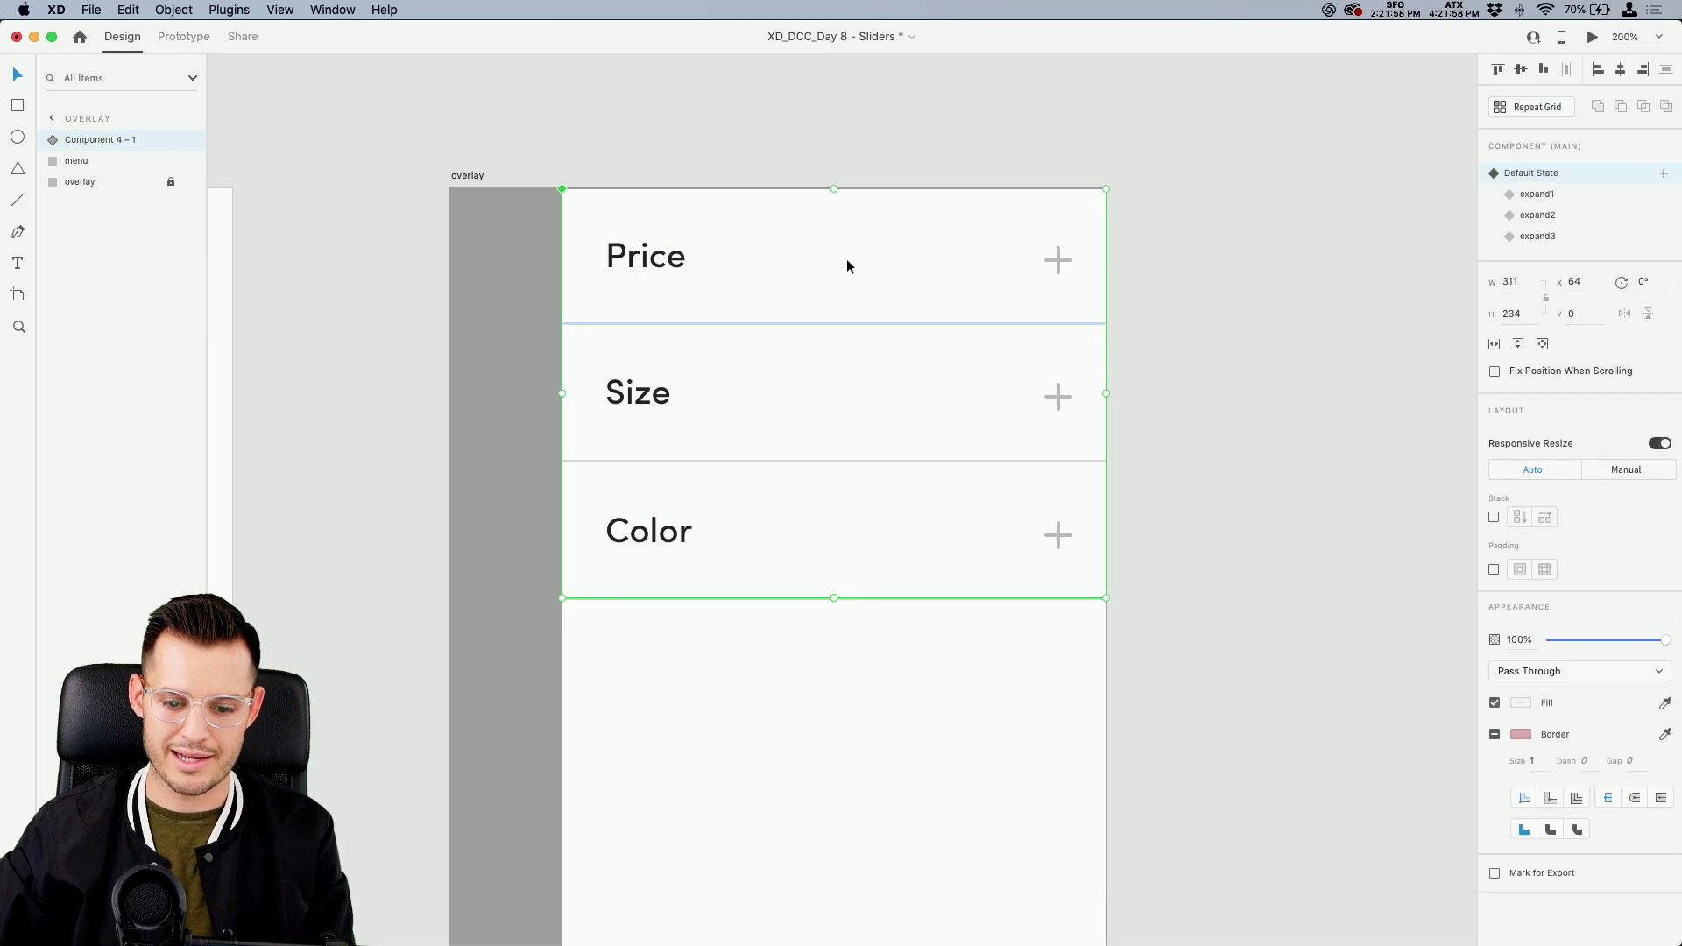
{"action": "left_click", "coordinate": [51, 141]}
{"action": "left_click", "coordinate": [70, 161]}
{"action": "left_click", "coordinate": [70, 181]}
{"action": "left_click", "coordinate": [70, 202]}
{"action": "left_click", "coordinate": [70, 204]}
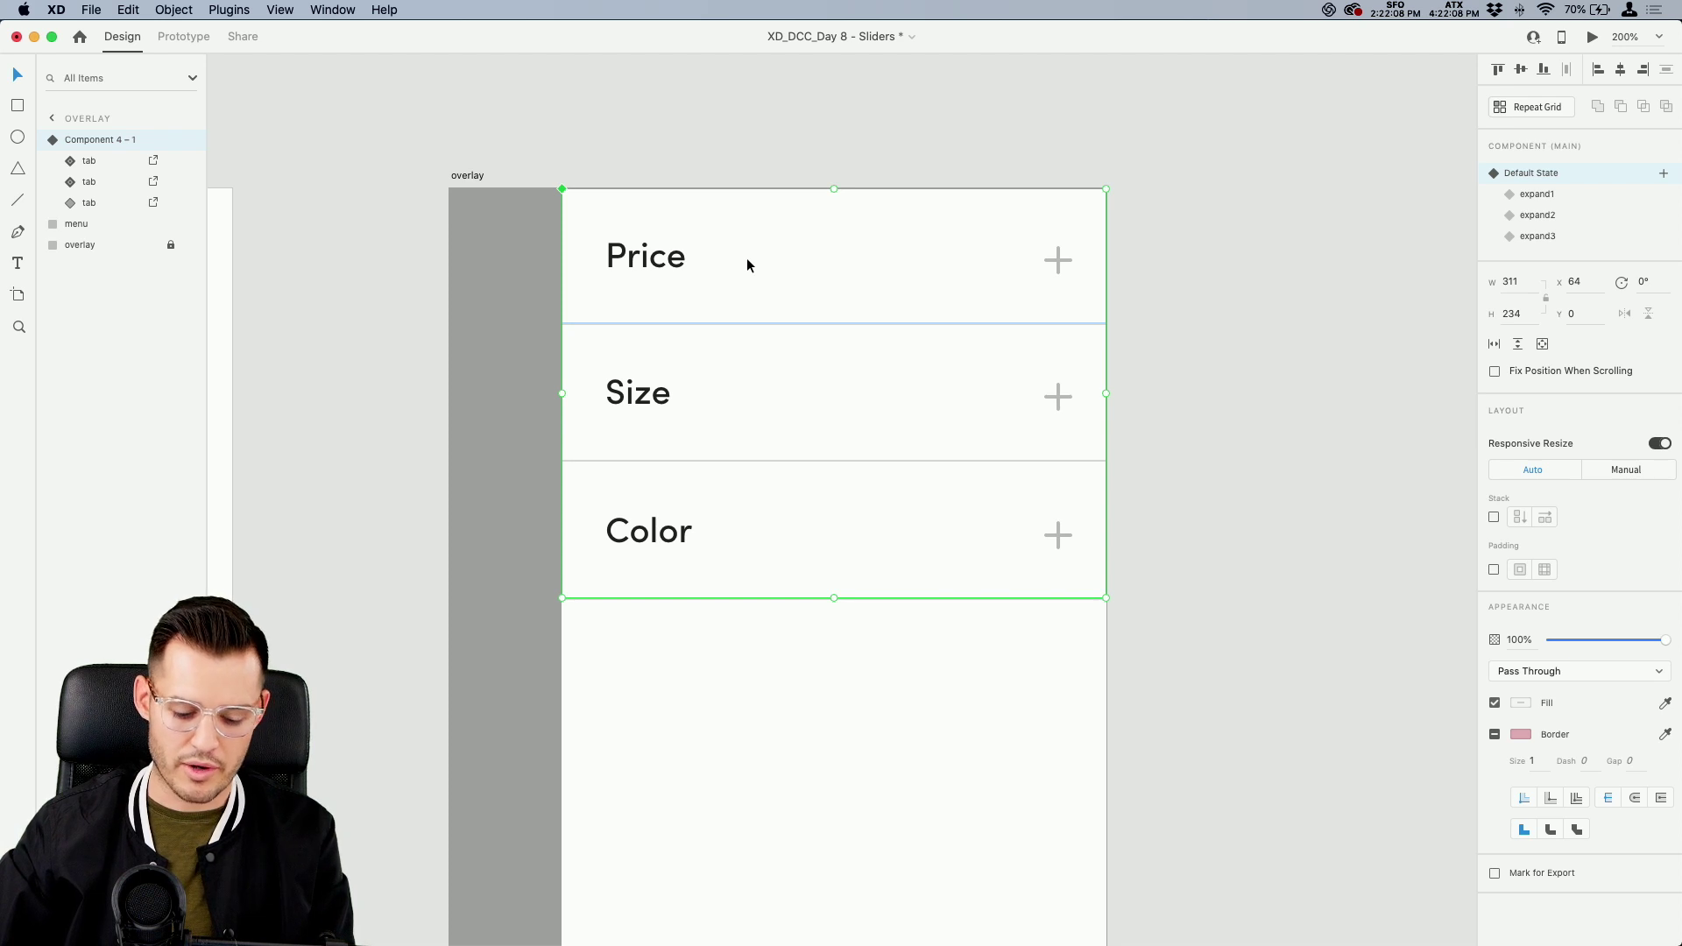
Draw a rectangle about 37 by 40 over the Price tab's plus icon, with no border and 0% opacity
{"action": "key", "text": "r"}
{"action": "left_click_drag", "start_coordinate": [1026, 229], "coordinate": [1091, 299]}
{"action": "key", "text": "v"}
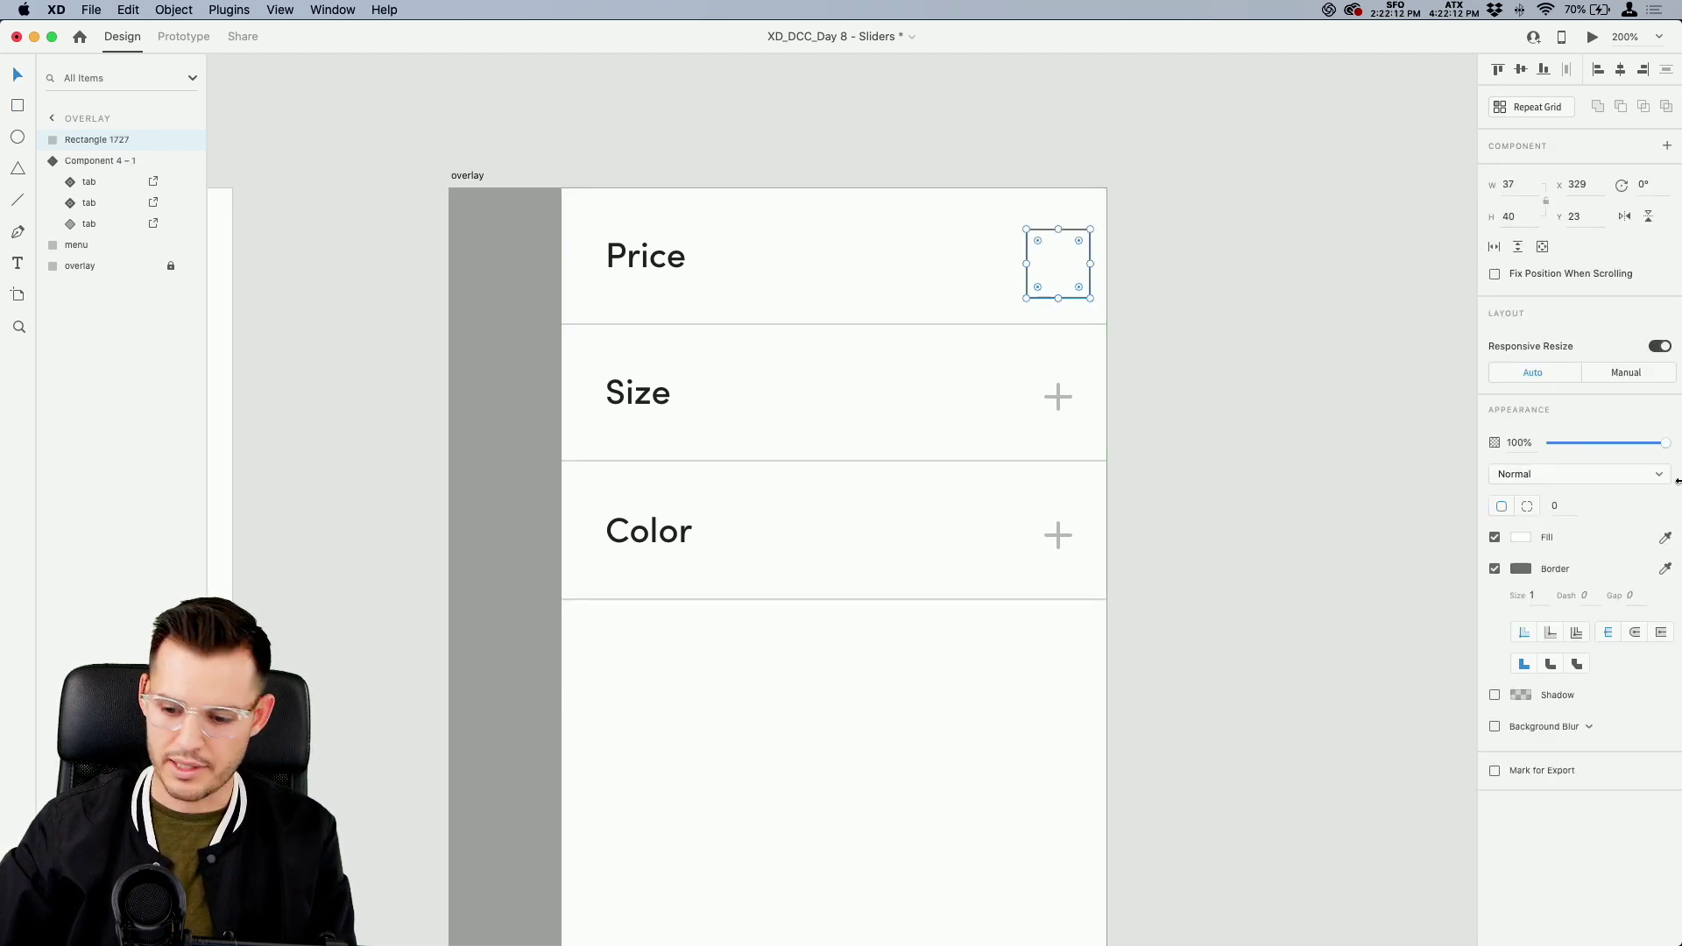
{"action": "left_click", "coordinate": [1495, 568]}
{"action": "left_click_drag", "start_coordinate": [1580, 443], "coordinate": [1549, 444]}
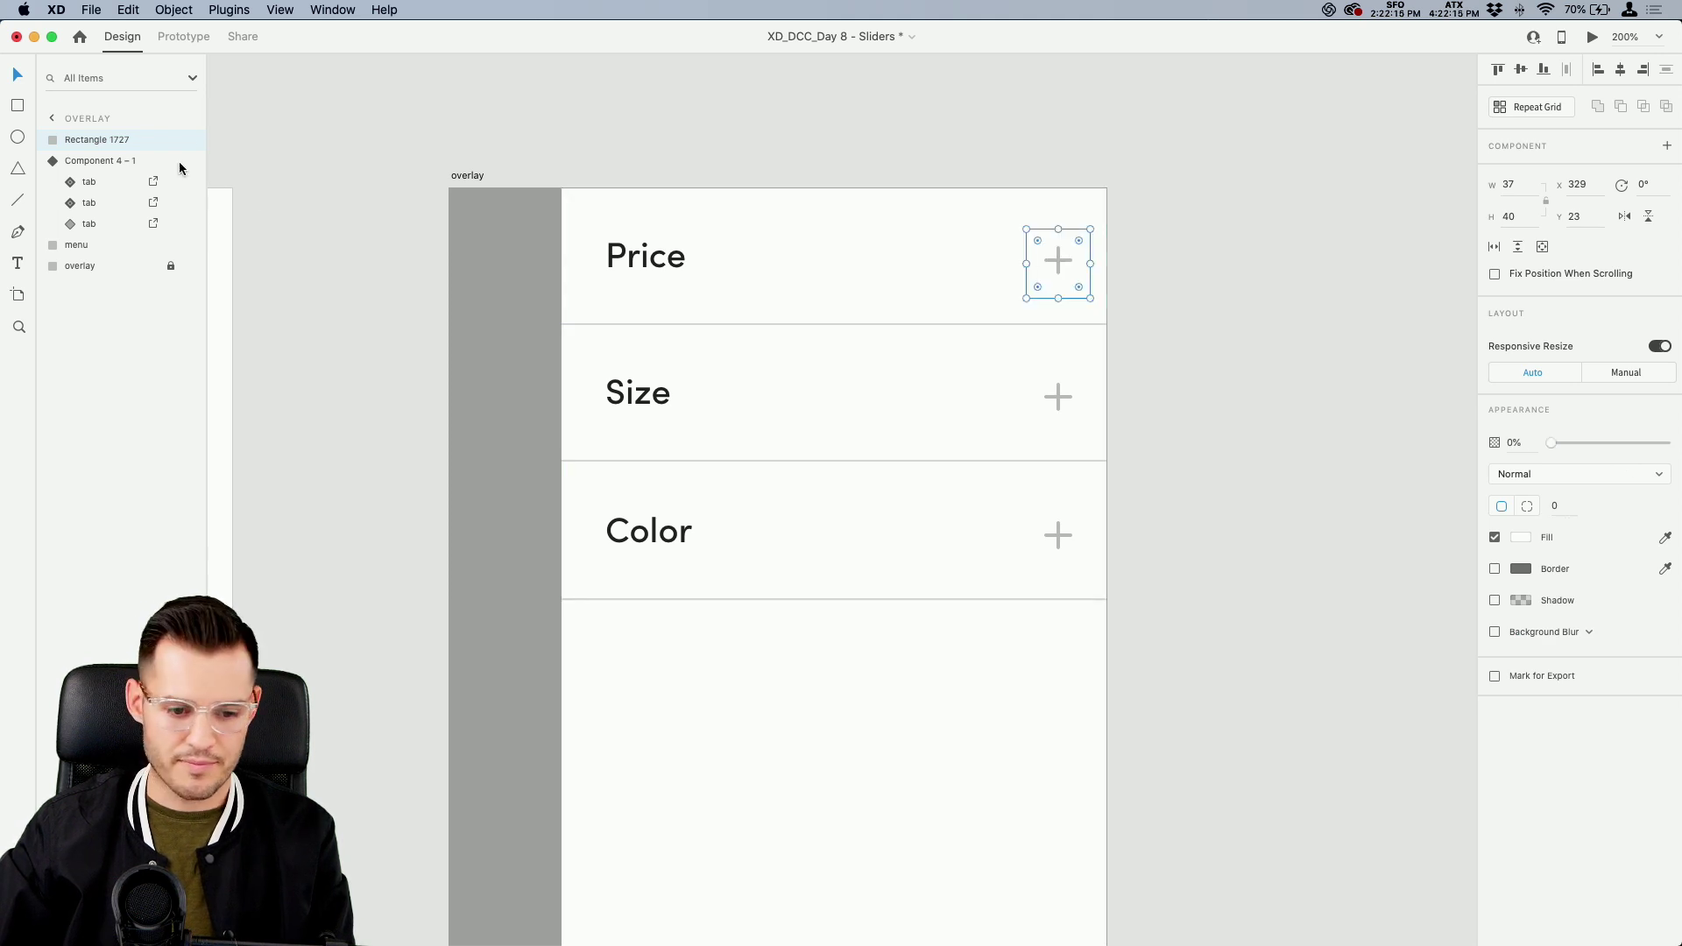
Rename the invisible rectangle's layer as "tap1"
{"action": "double_click", "coordinate": [85, 145]}
{"action": "type", "text": "tap1"}
{"action": "key", "text": "Return"}
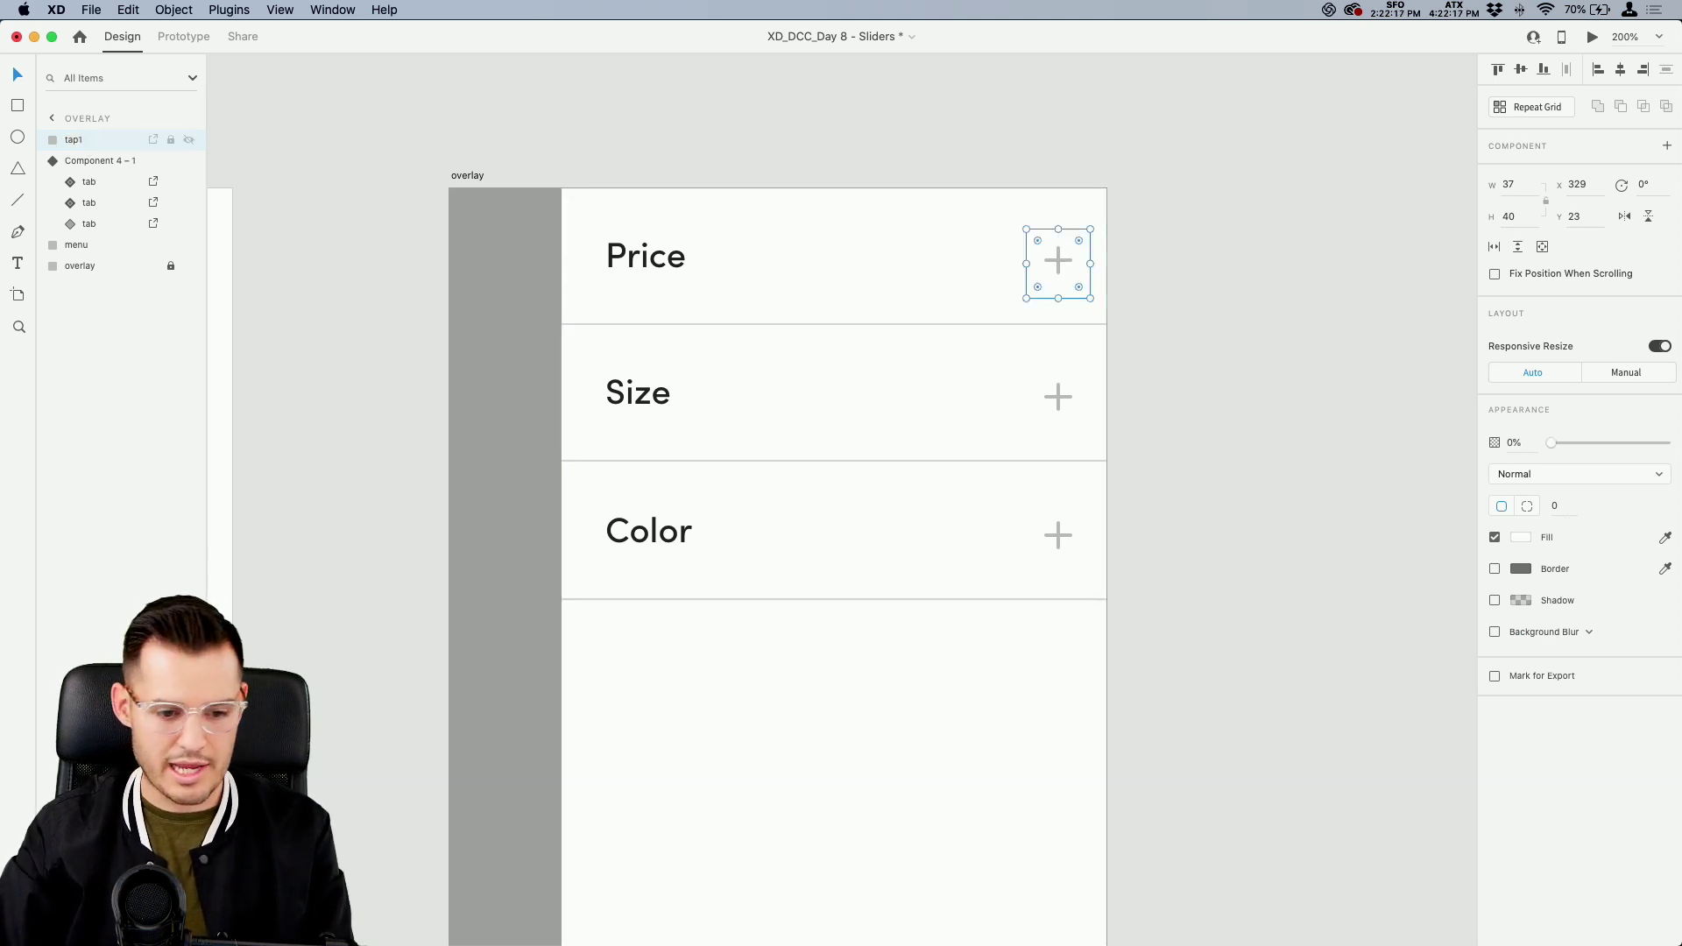
Move the tap1 rectangle inside the tabs component, above the nested tab layers, by cutting and pasting it
{"action": "key", "text": "super+x"}
{"action": "left_click", "coordinate": [92, 145]}
{"action": "key", "text": "super+v"}
{"action": "key", "text": "super+z"}
{"action": "left_click", "coordinate": [91, 157]}
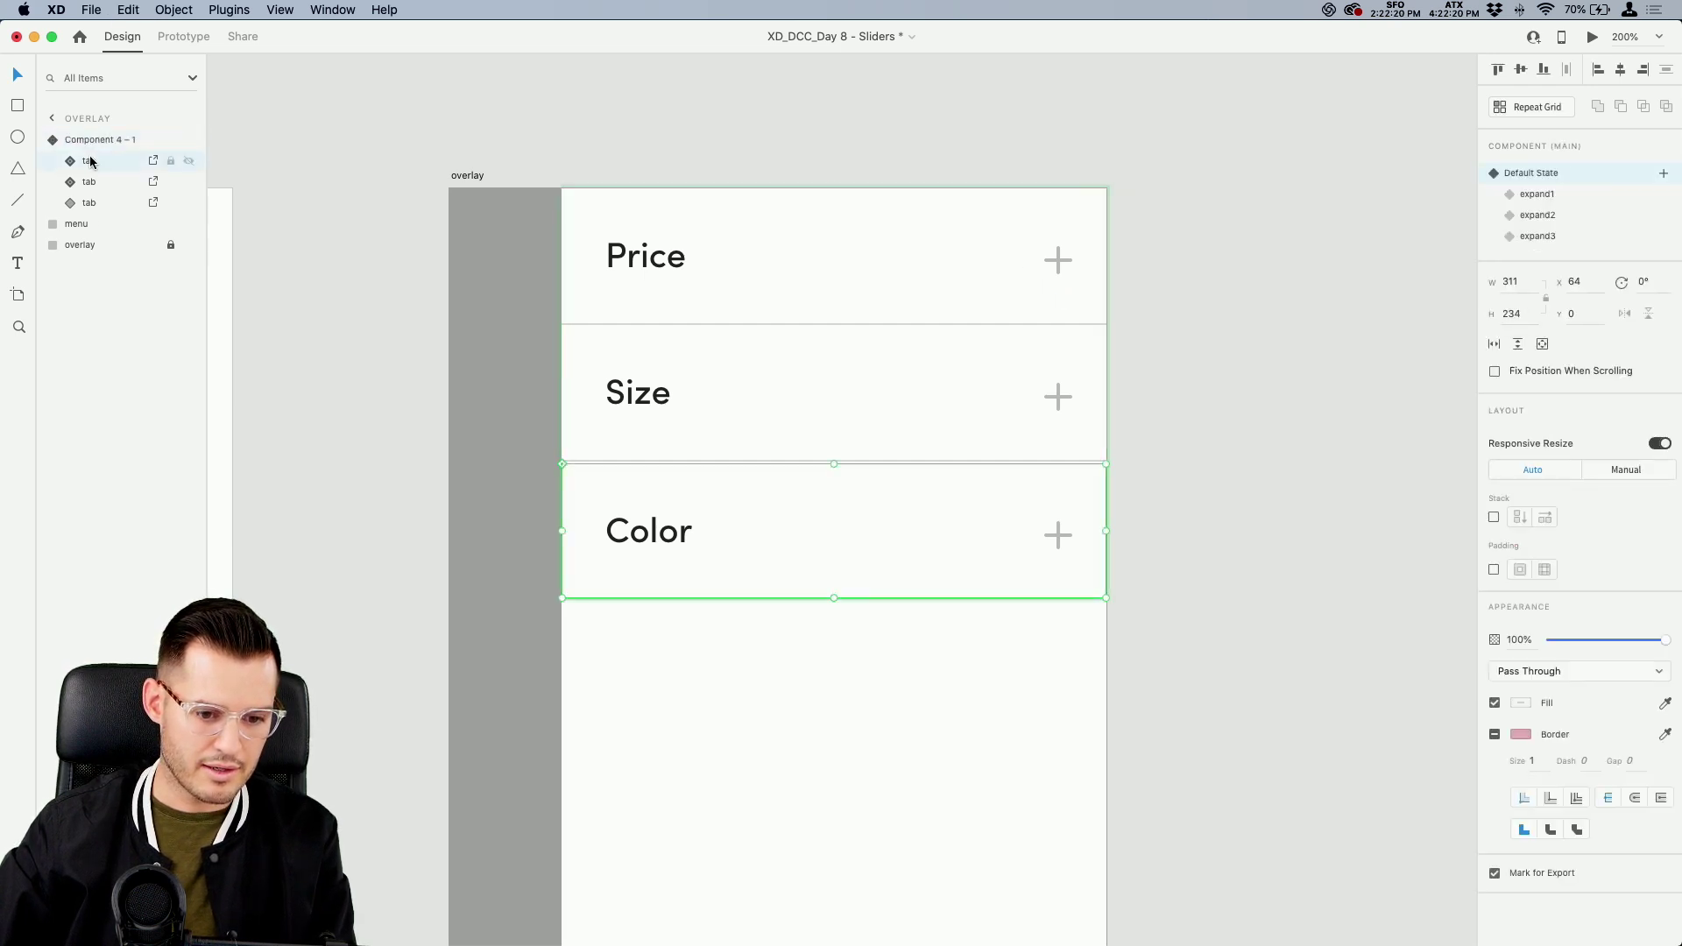
{"action": "key", "text": "super+v"}
Duplicate tap1 onto the Size tab's plus icon and rename the copy "tap2"
{"action": "left_click_drag", "start_coordinate": [1030, 268], "coordinate": [1069, 401]}
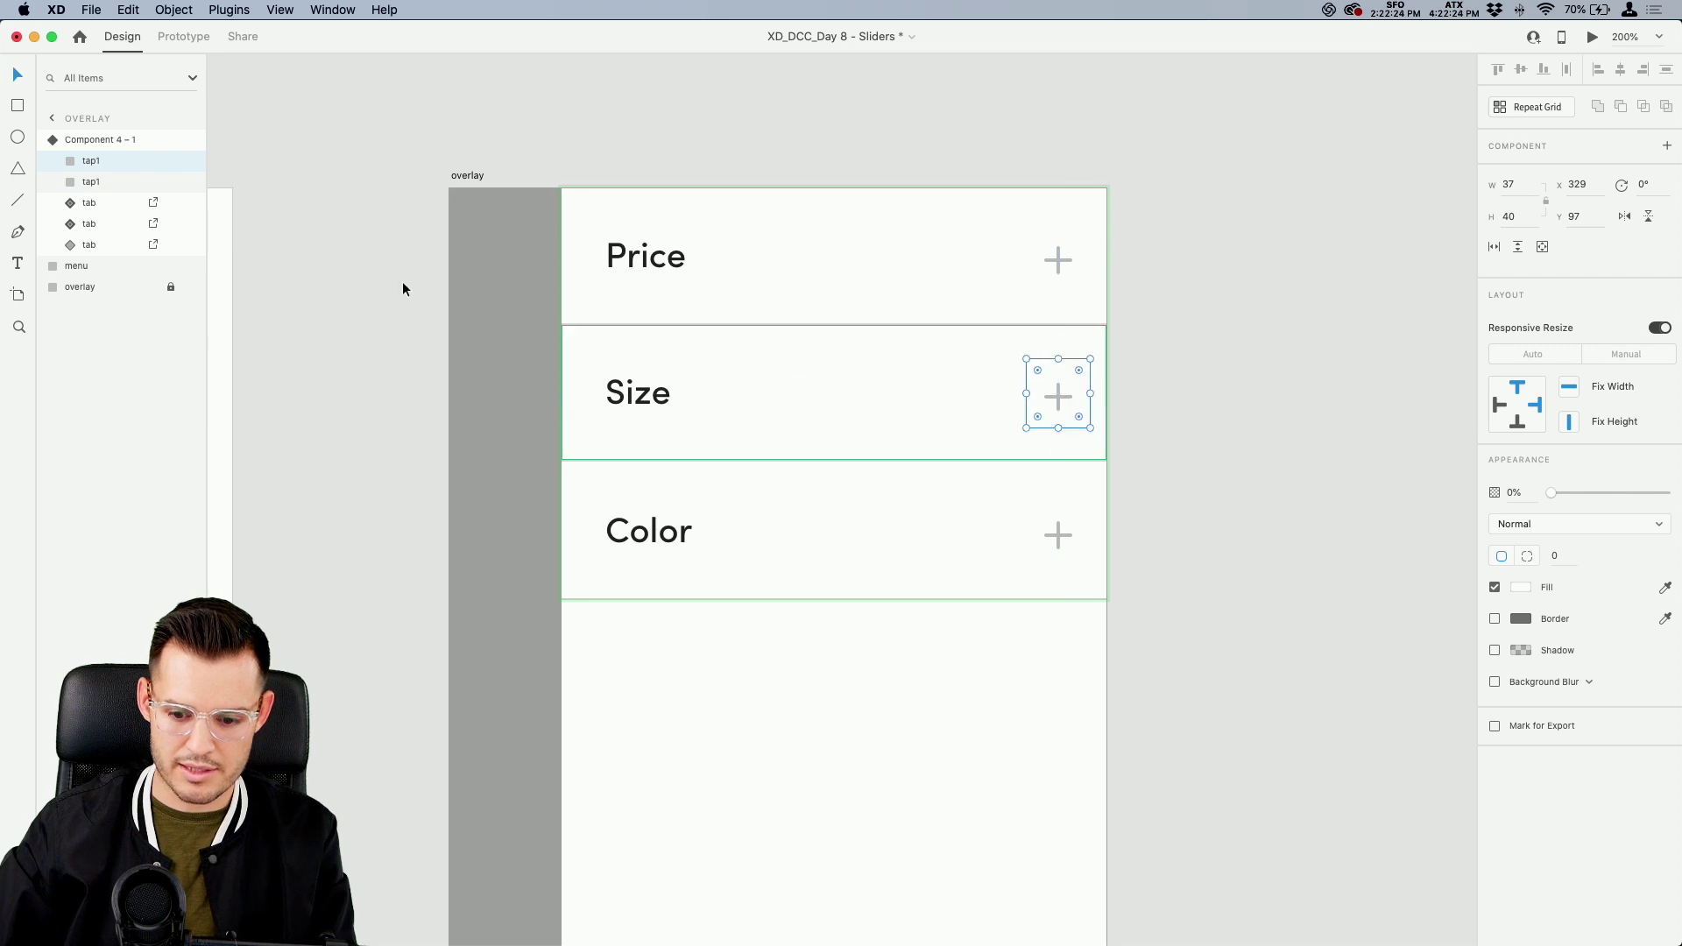
{"action": "double_click", "coordinate": [101, 163]}
{"action": "left_click", "coordinate": [108, 161]}
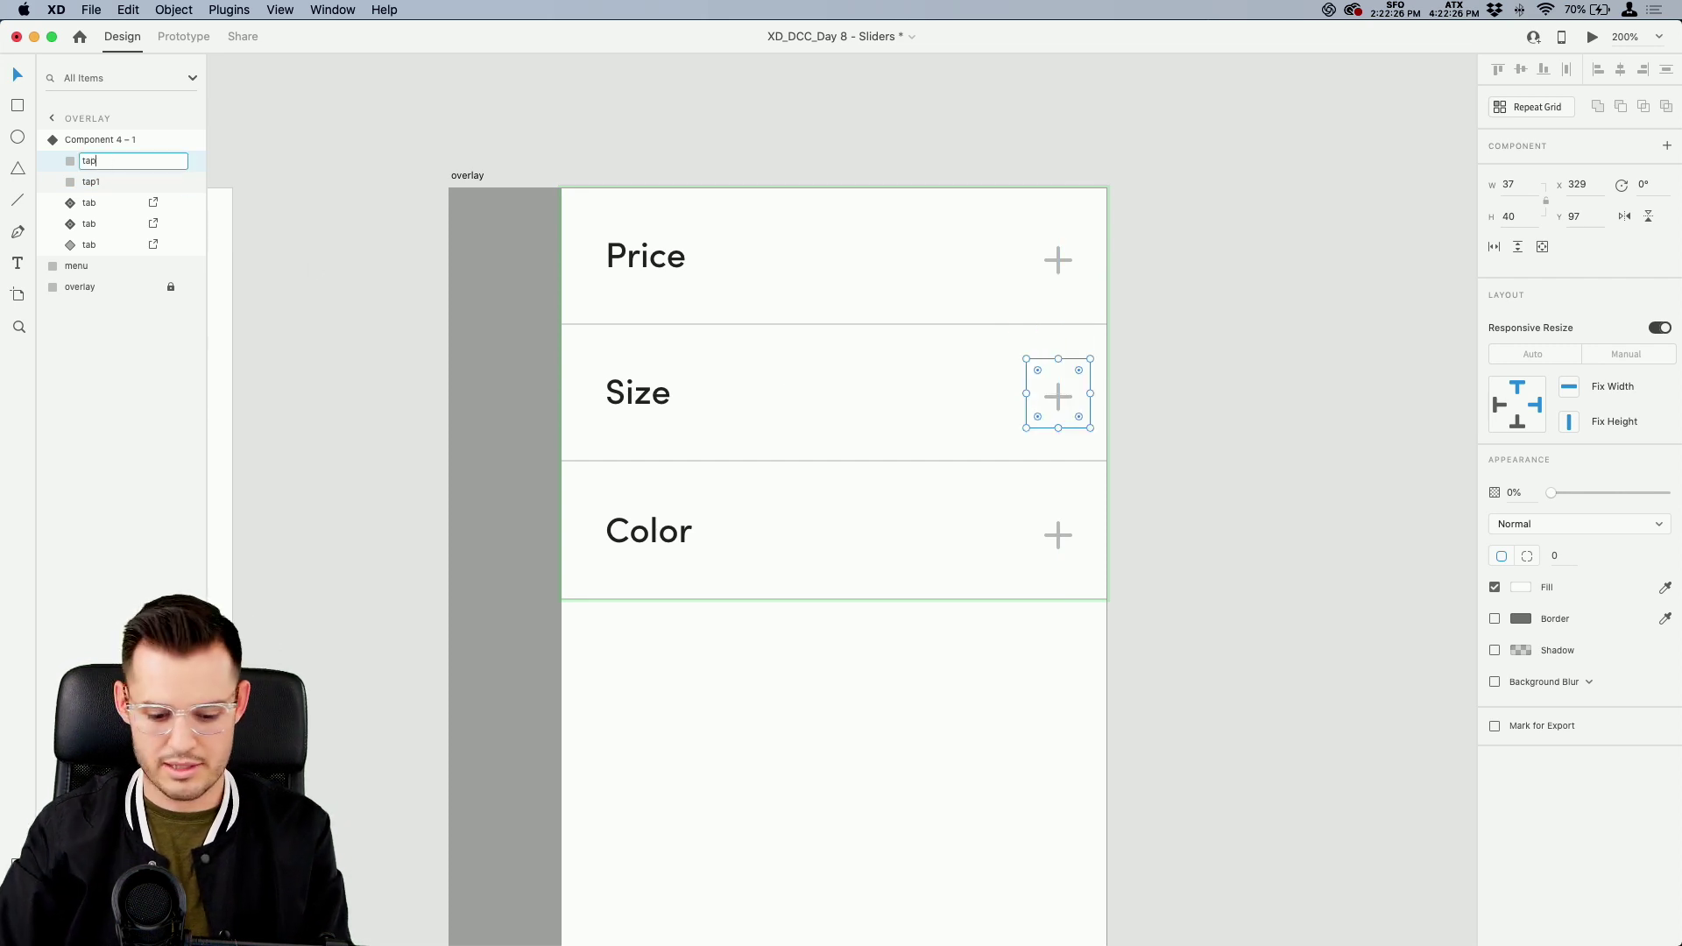
Duplicate the tap2 rectangle onto the Color tab's plus icon
{"action": "left_click", "coordinate": [1076, 278]}
{"action": "left_click", "coordinate": [1070, 394]}
{"action": "left_click_drag", "start_coordinate": [1070, 394], "coordinate": [1071, 536]}
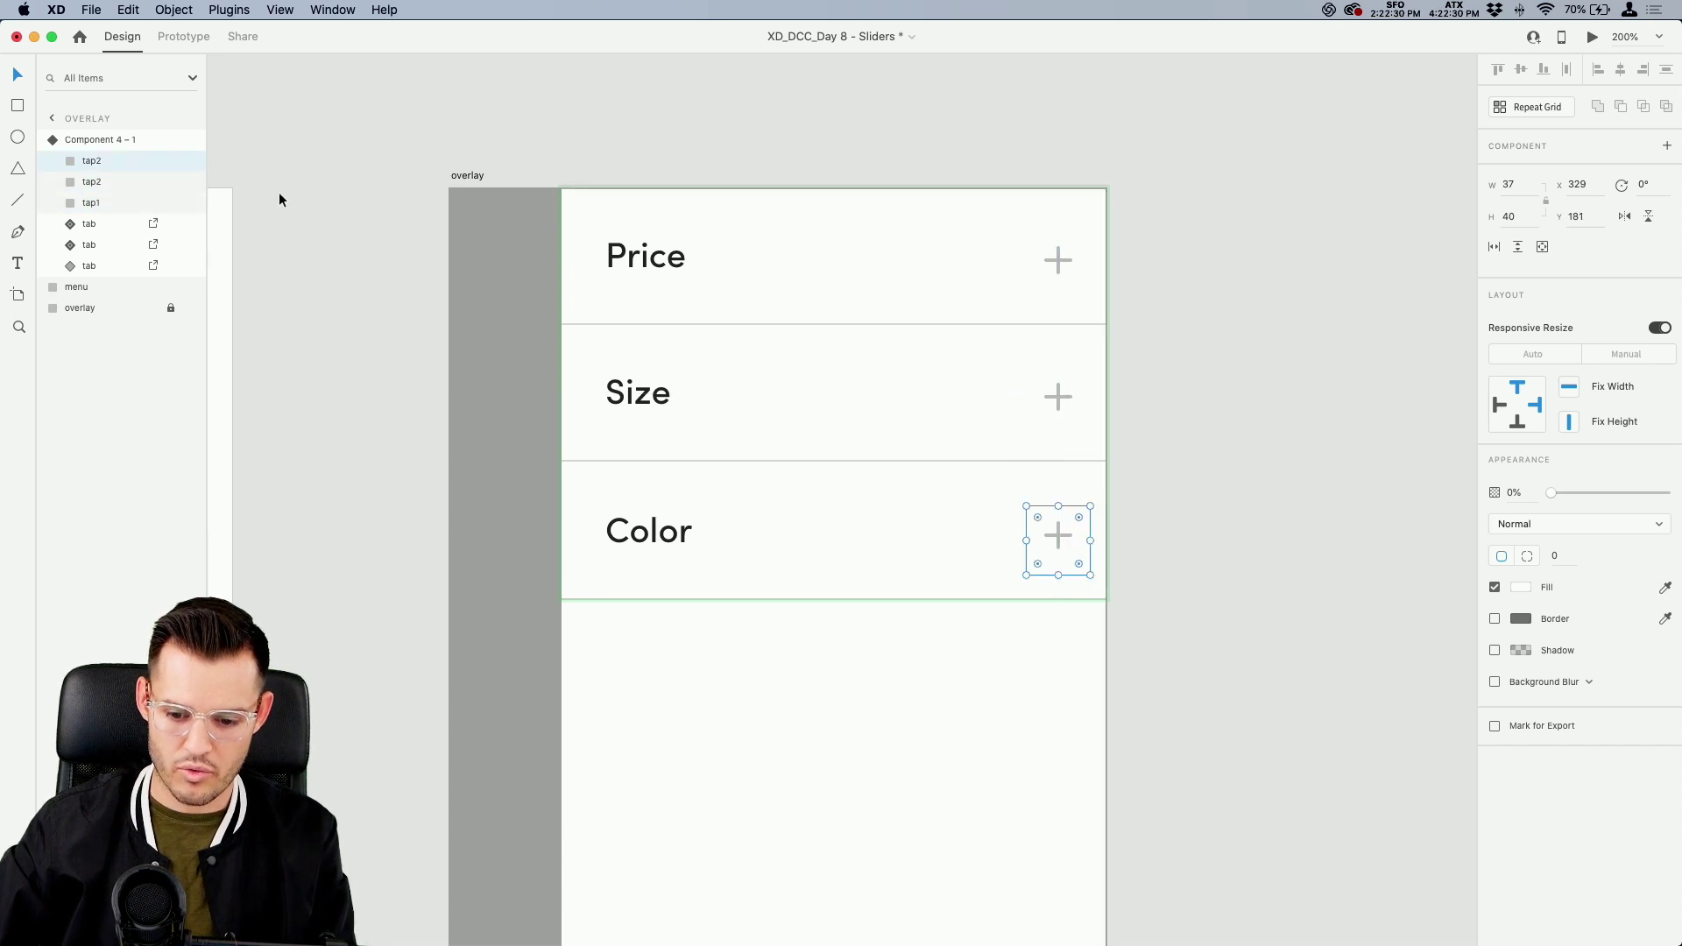
Rename the Color tab's invisible rectangle layer as "tap3"
{"action": "double_click", "coordinate": [93, 160]}
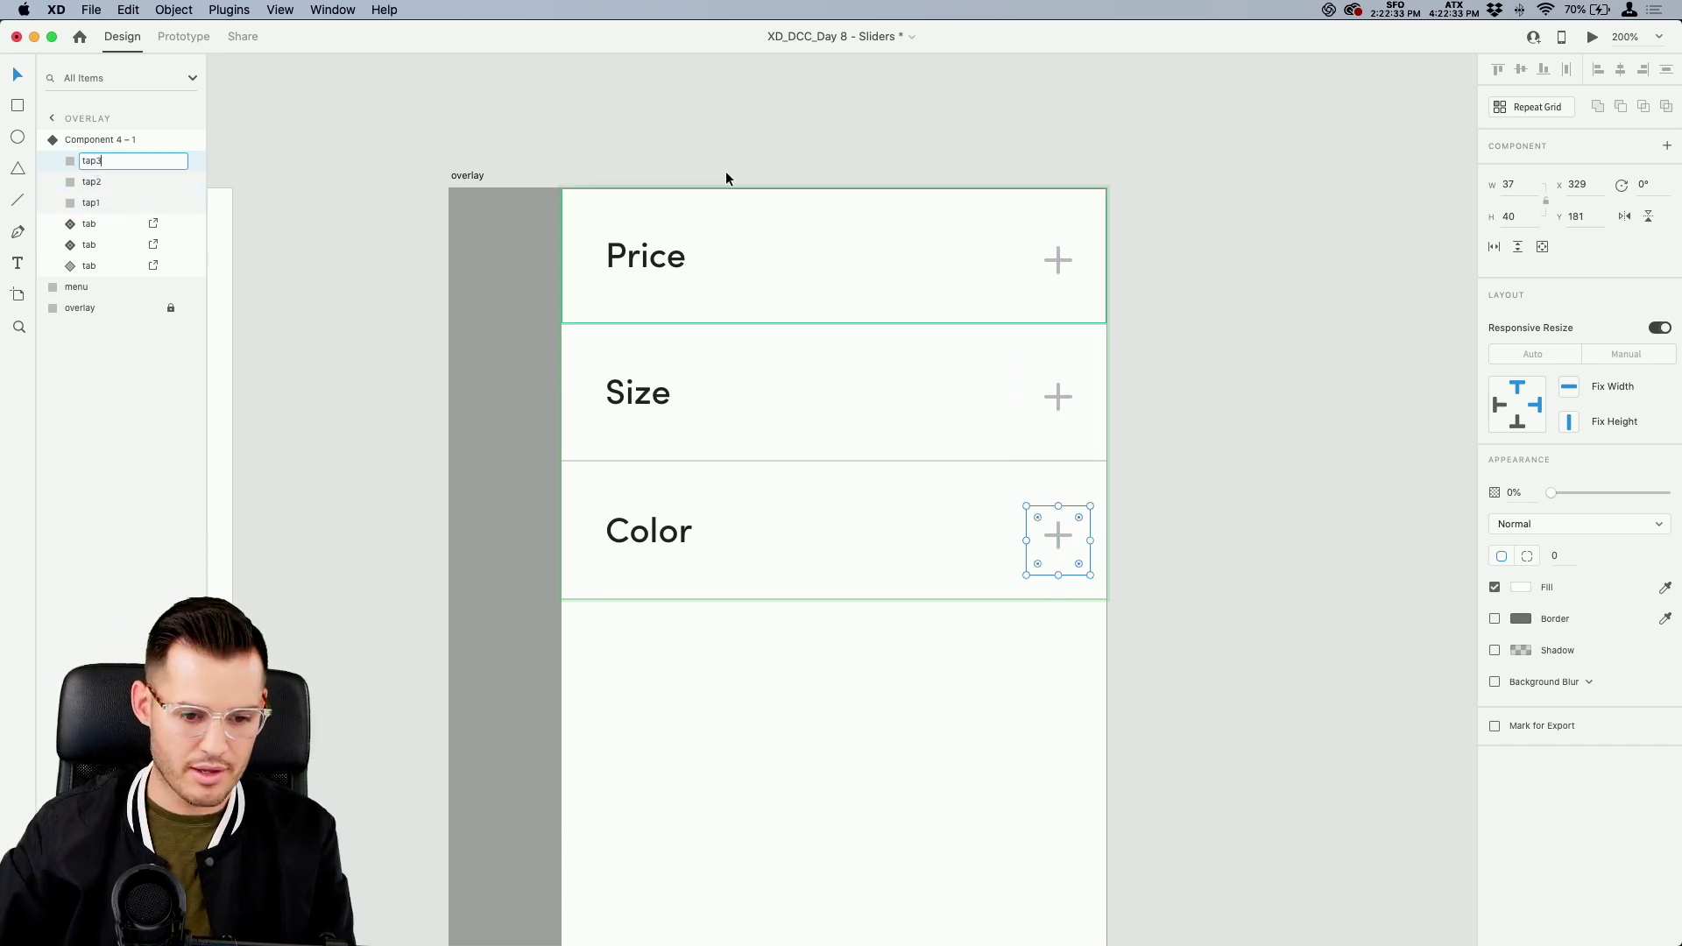
{"action": "left_click", "coordinate": [845, 141]}
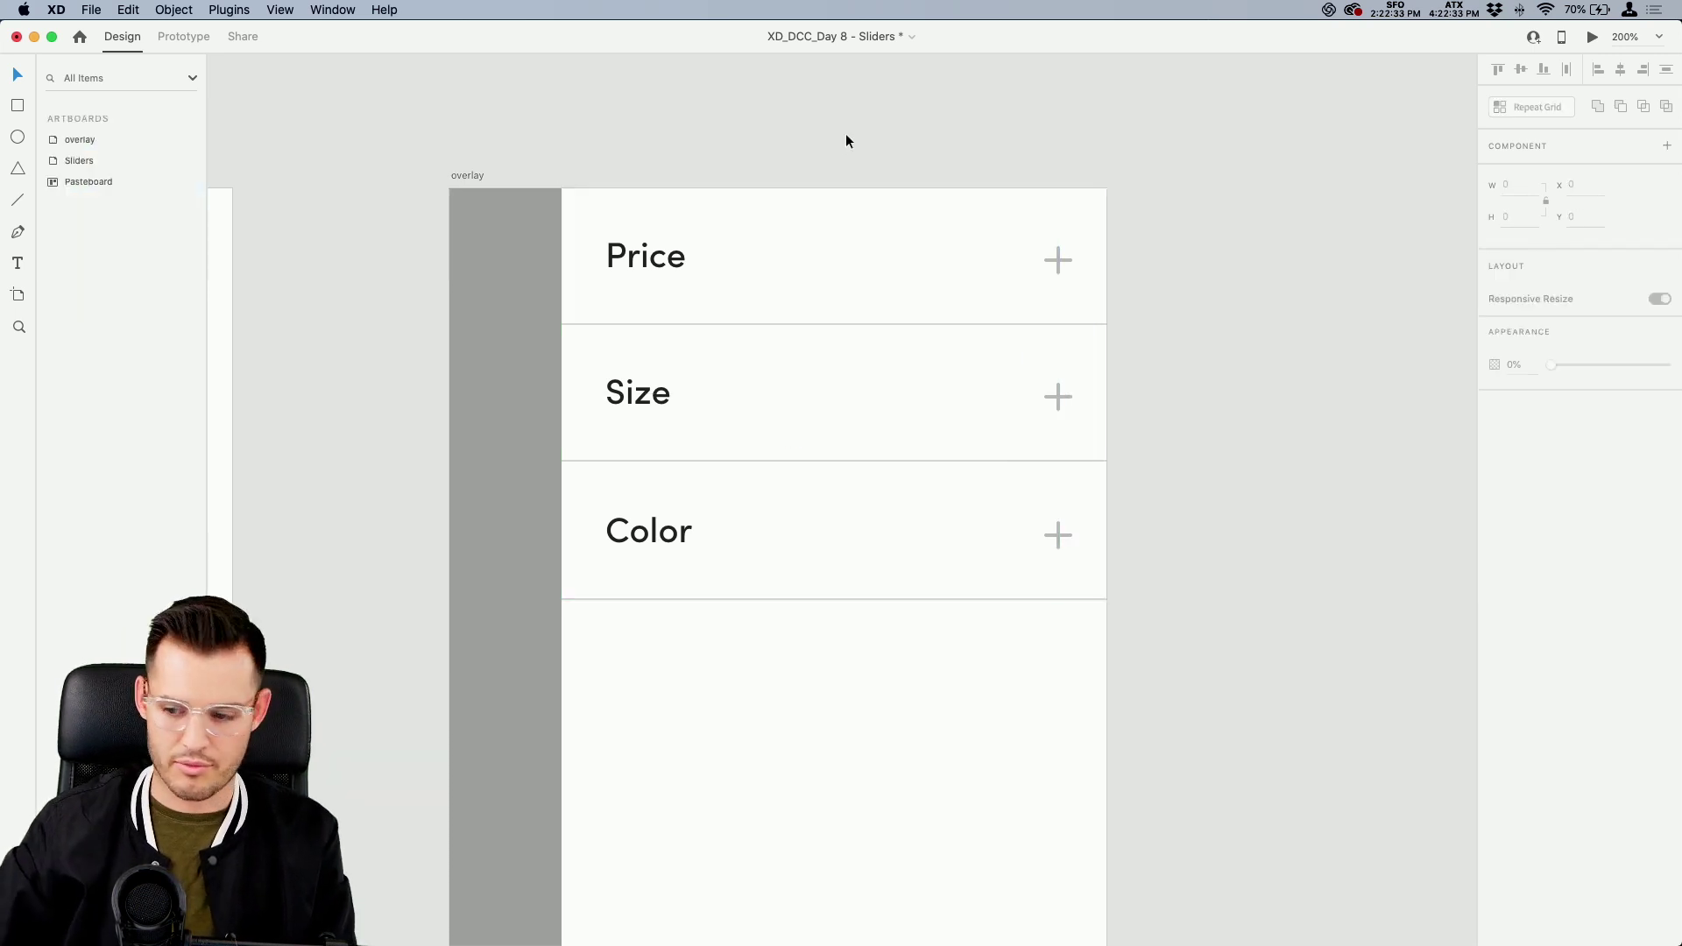
In Prototype mode, link the tap1 area in the component's Default State to the expand1 state with a tap-triggered Auto-Animate
{"action": "left_click", "coordinate": [1065, 269]}
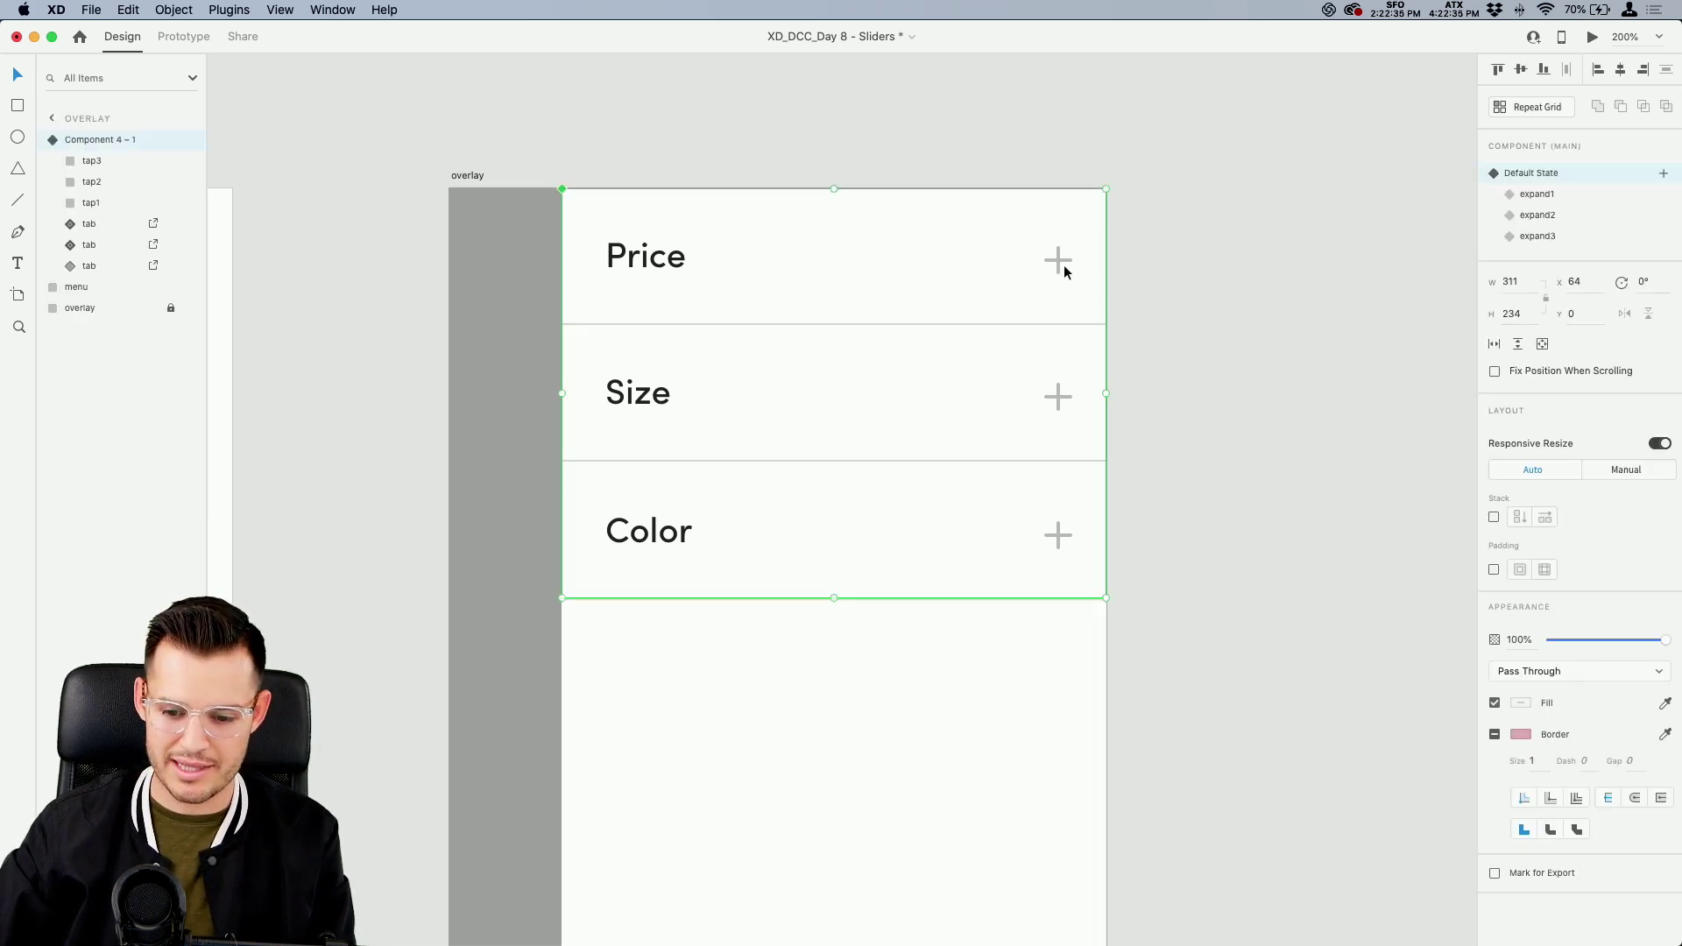
{"action": "left_click", "coordinate": [183, 37]}
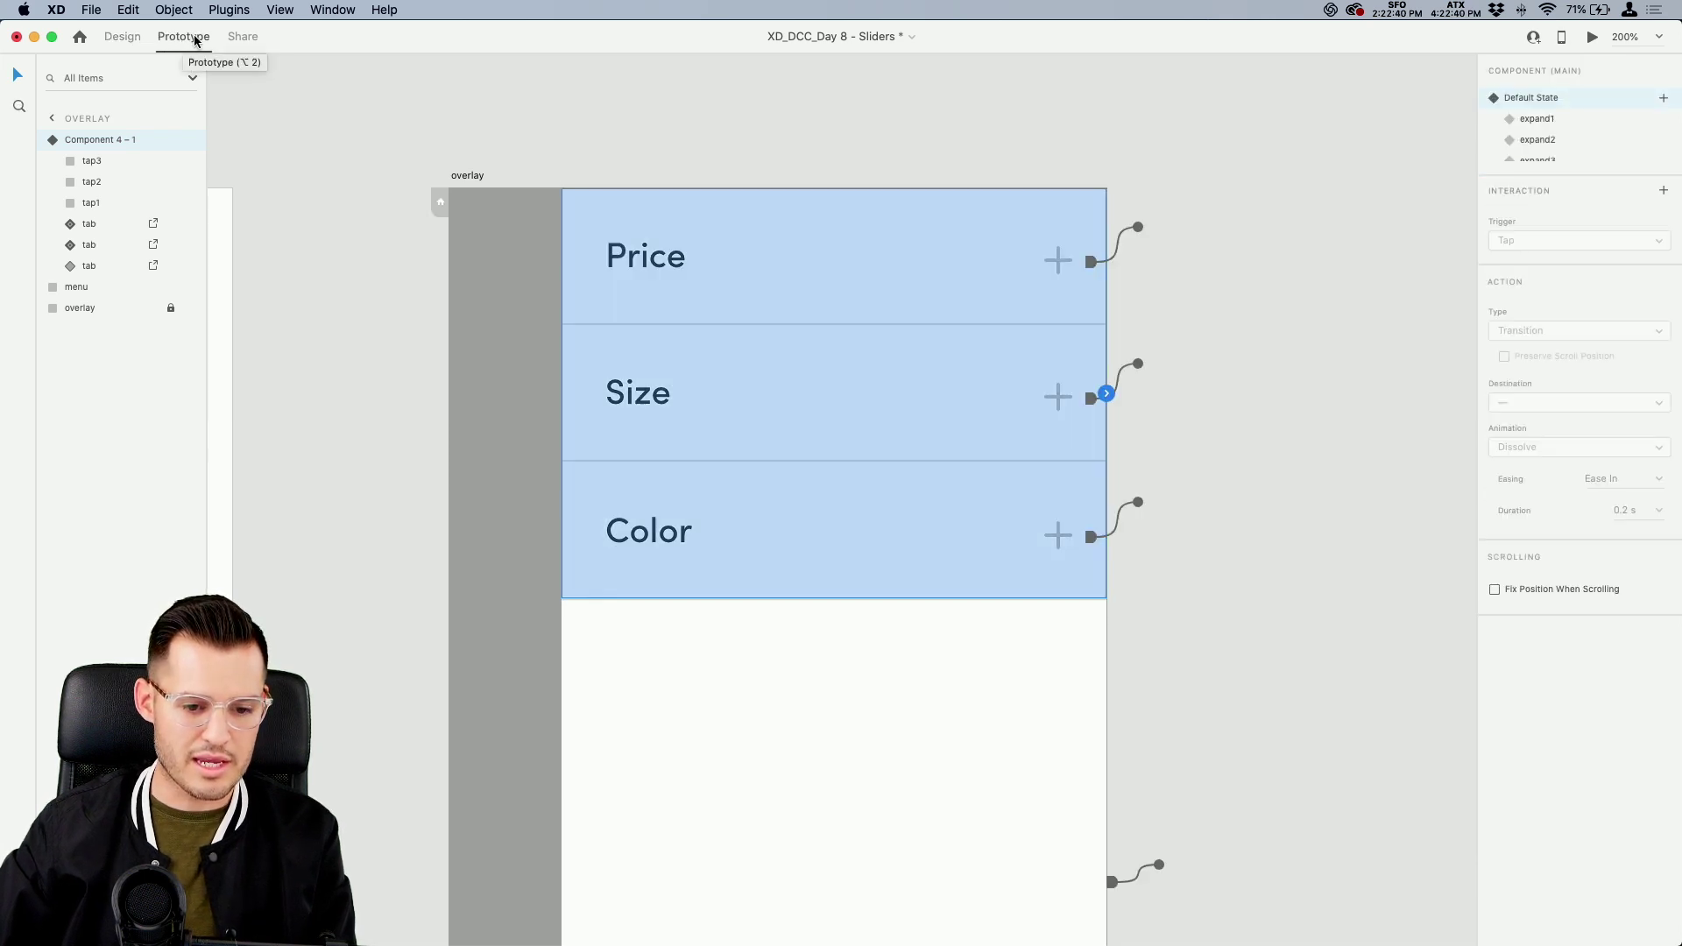
{"action": "double_click", "coordinate": [1063, 265]}
{"action": "left_click", "coordinate": [1090, 266]}
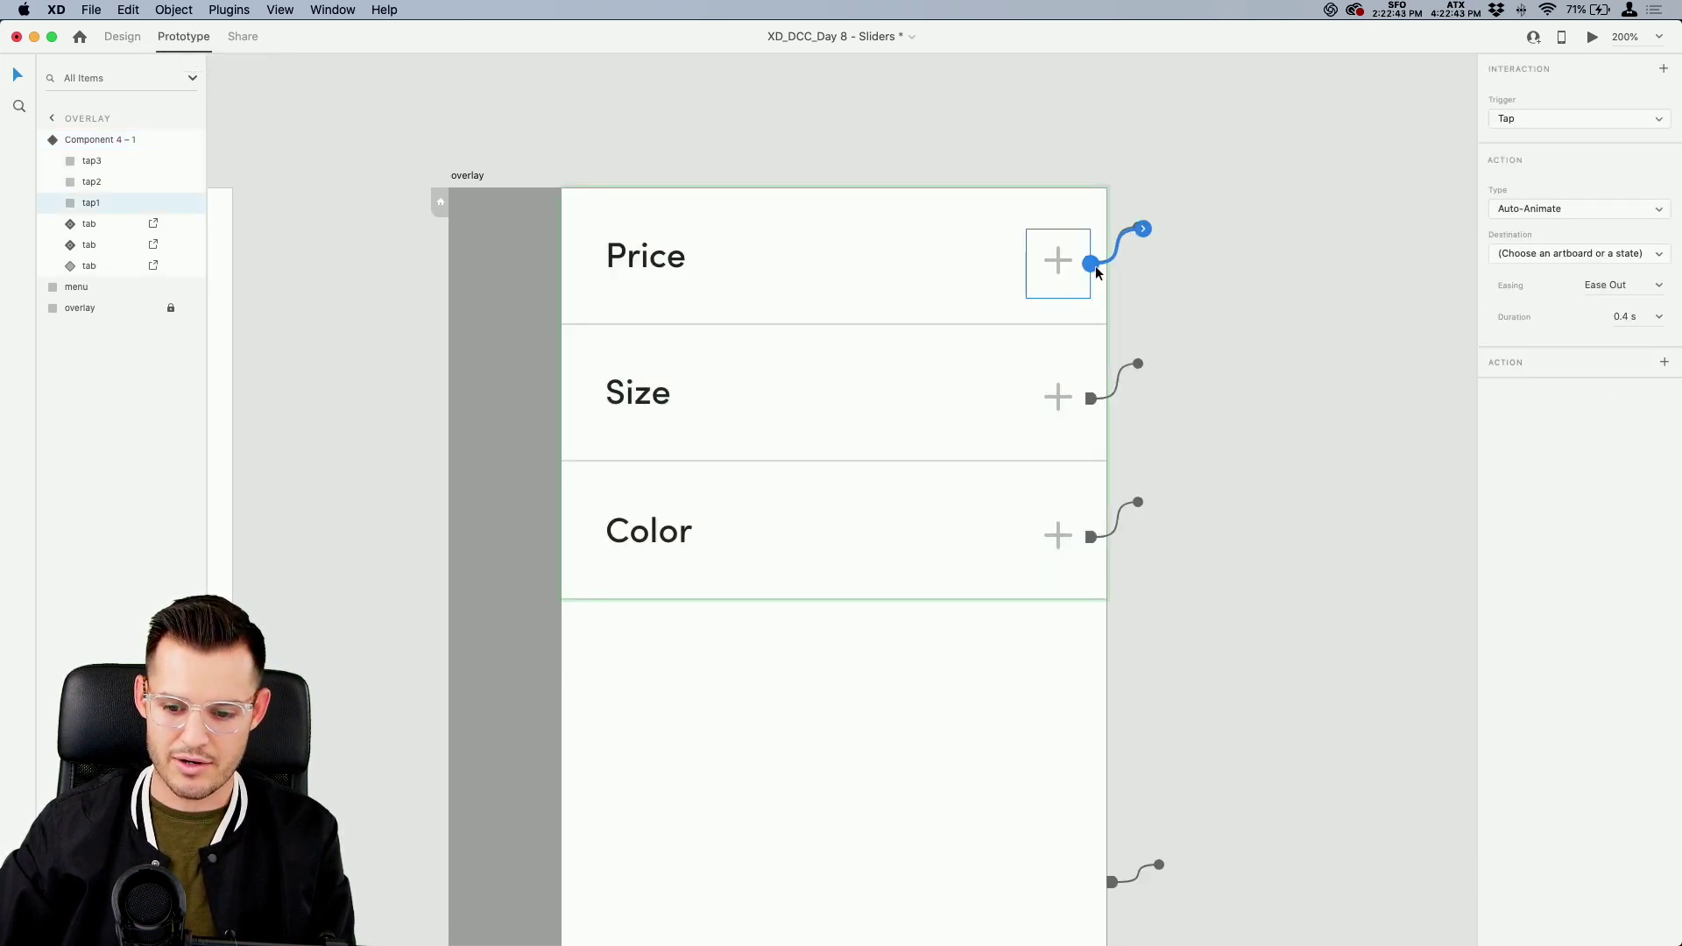
{"action": "left_click", "coordinate": [1557, 260]}
{"action": "left_click", "coordinate": [1559, 278]}
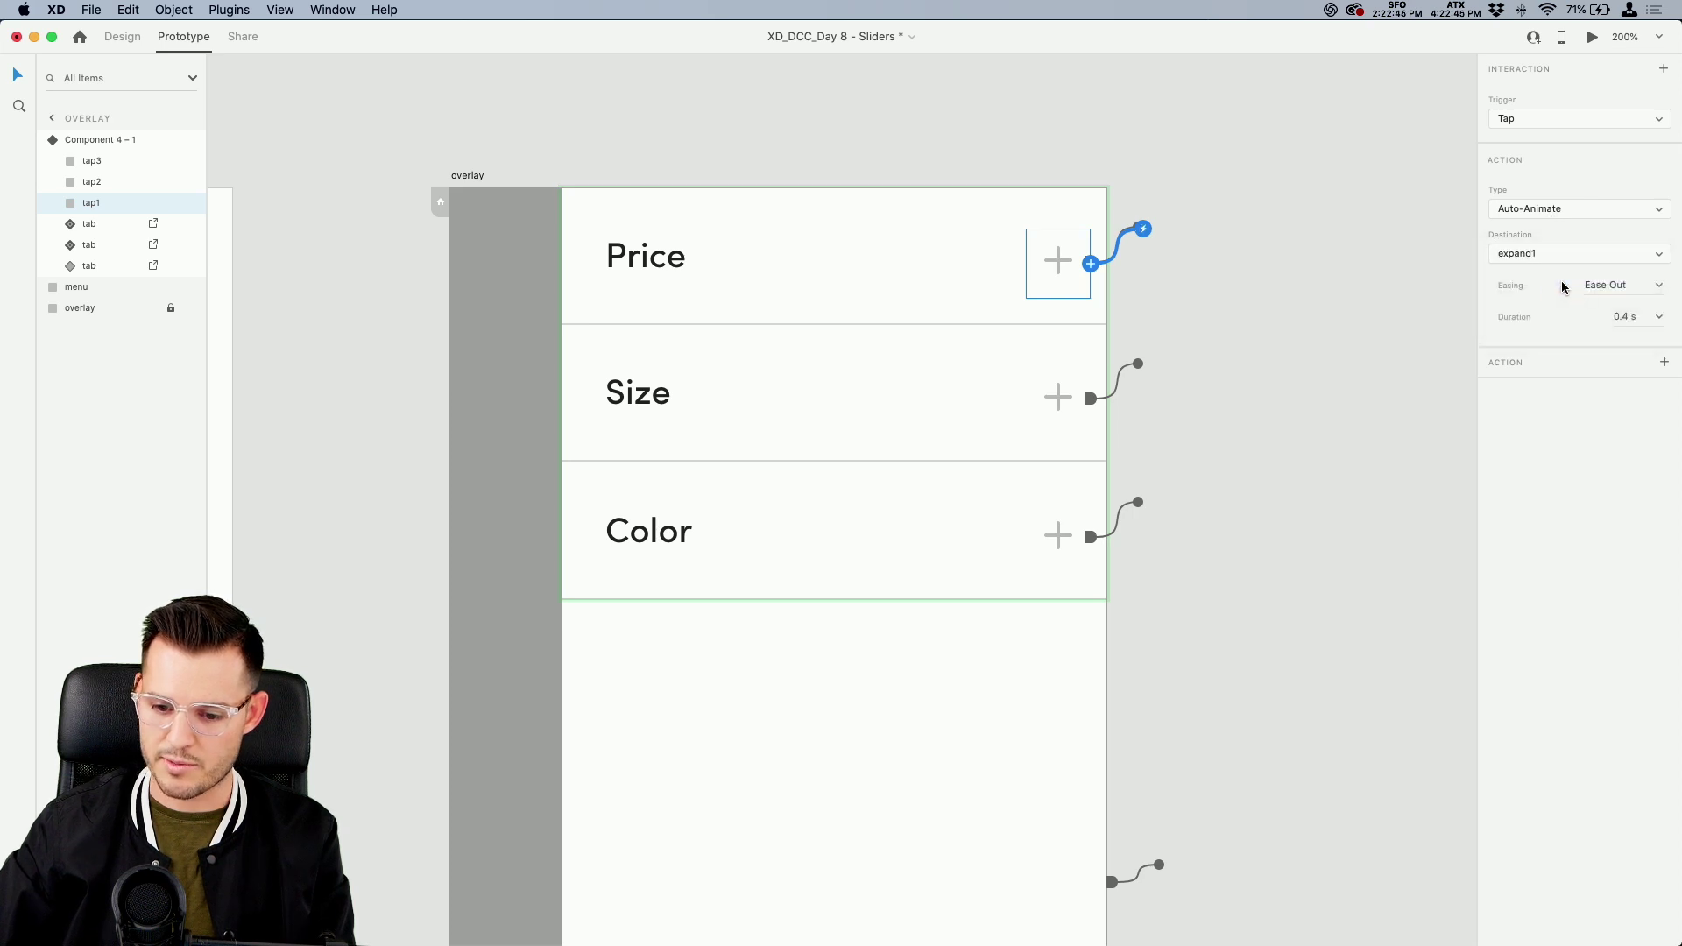
In the component's expand1 state, link the Price tab's tap1 area back to Default State with a tap-triggered Auto-Animate
{"action": "left_click", "coordinate": [131, 140]}
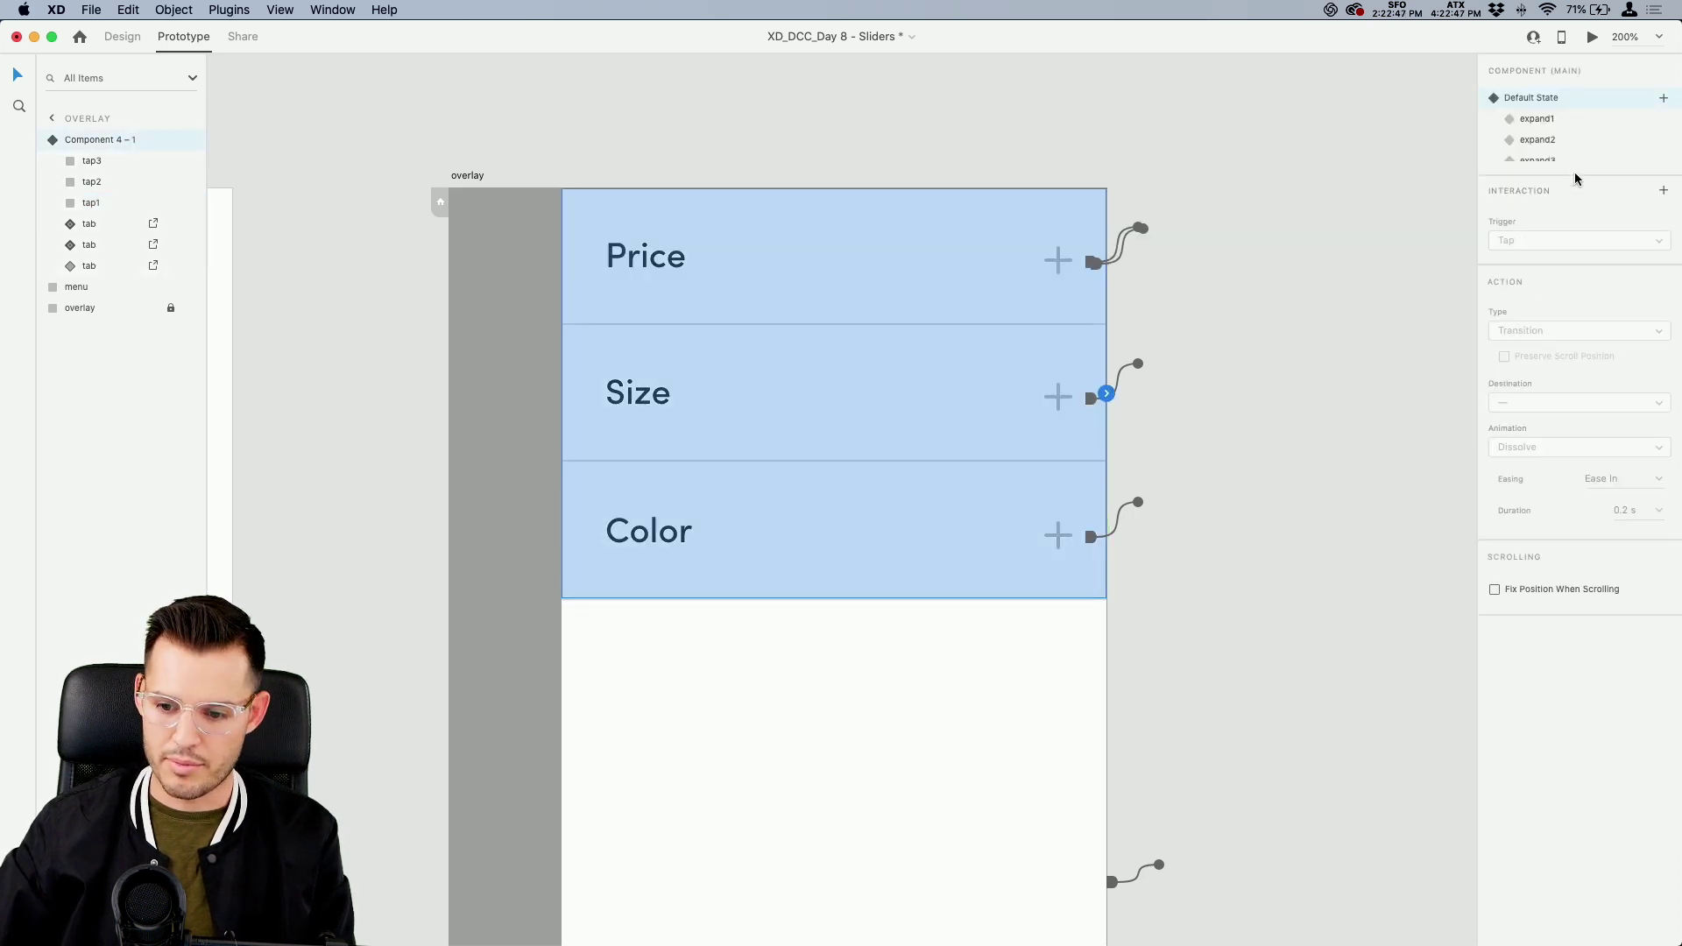
{"action": "left_click", "coordinate": [1551, 119]}
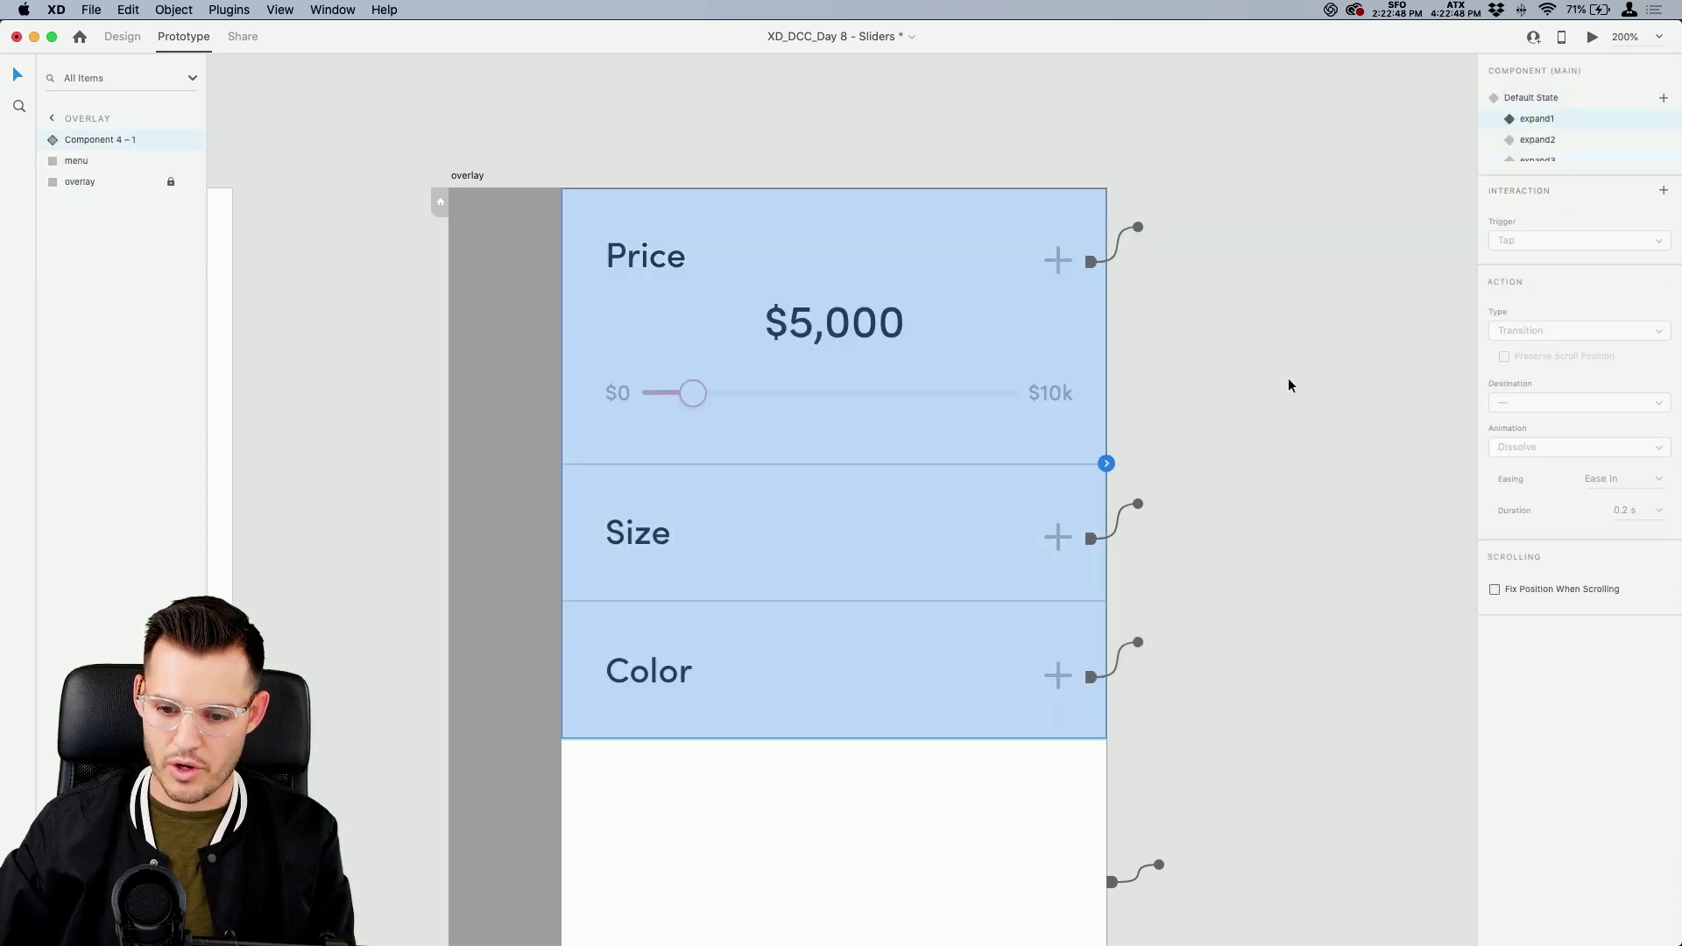
{"action": "double_click", "coordinate": [1058, 541]}
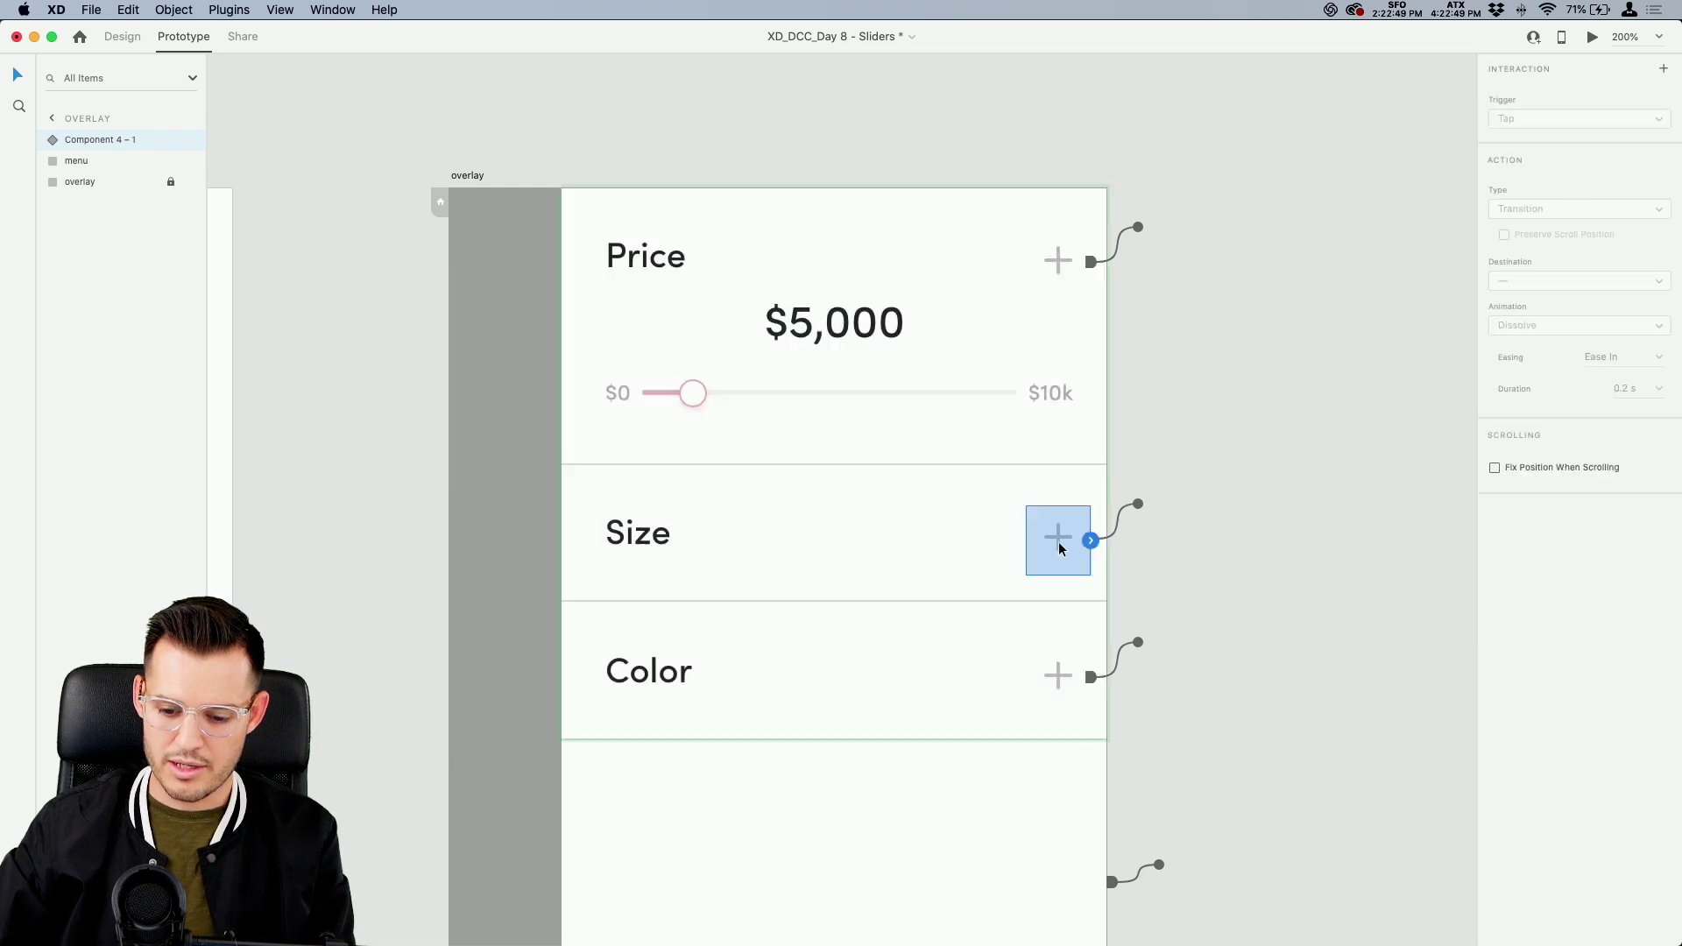
{"action": "left_click", "coordinate": [1072, 269]}
{"action": "left_click", "coordinate": [1090, 263]}
{"action": "left_click", "coordinate": [1535, 254]}
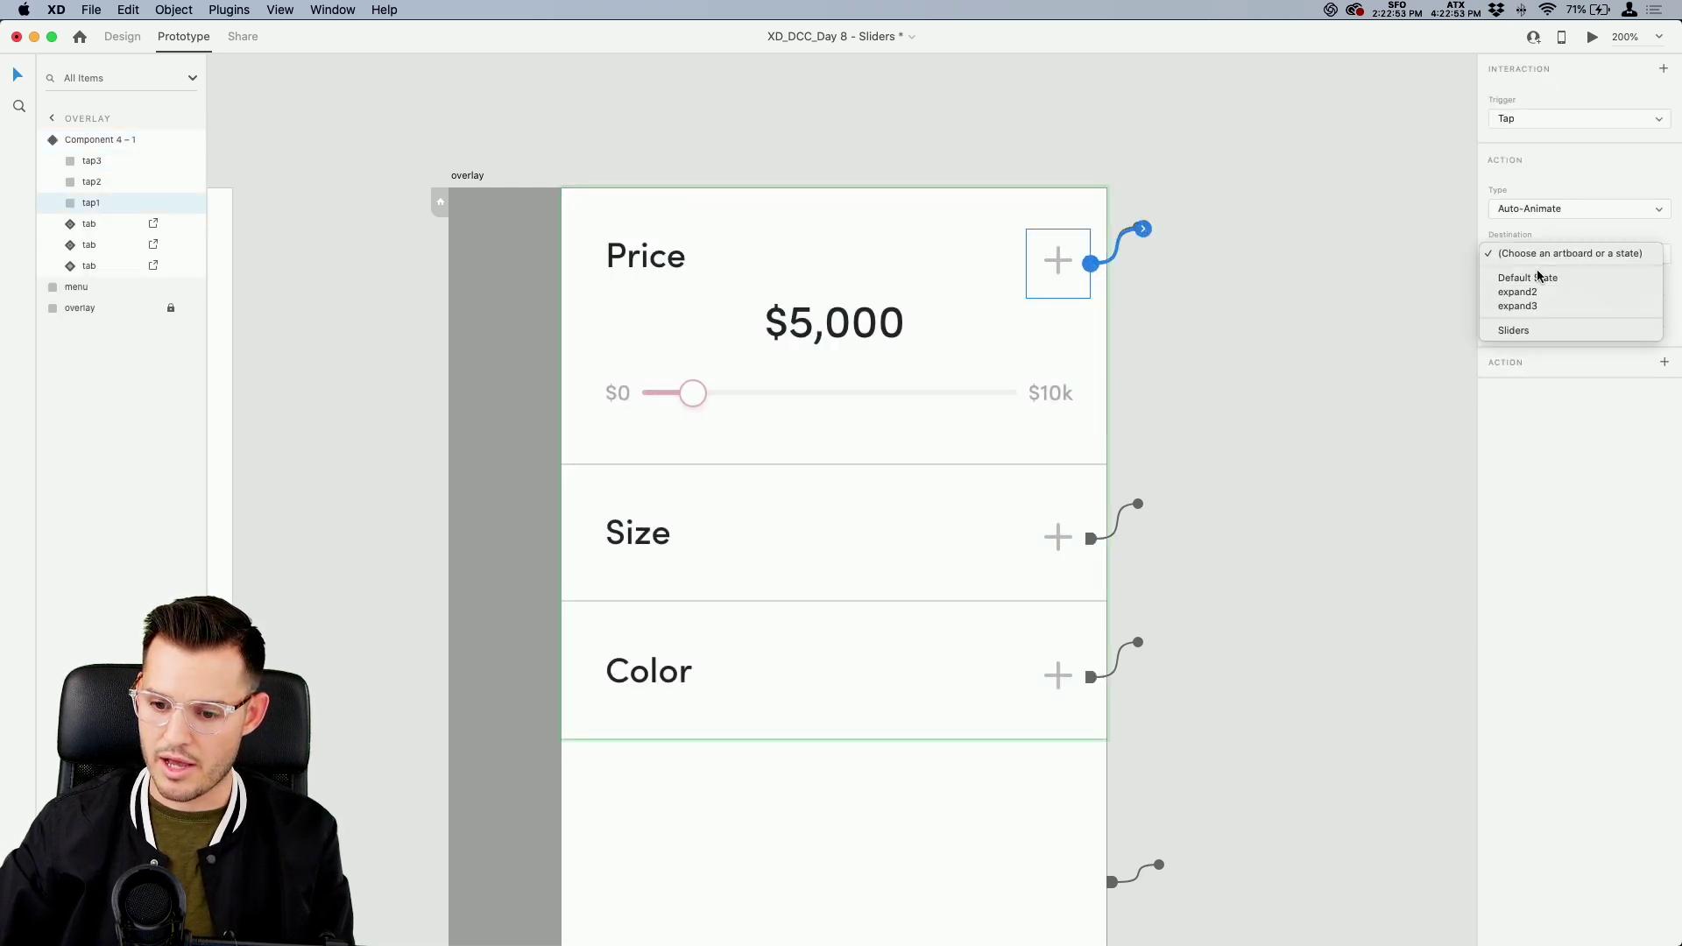
{"action": "left_click", "coordinate": [1545, 281]}
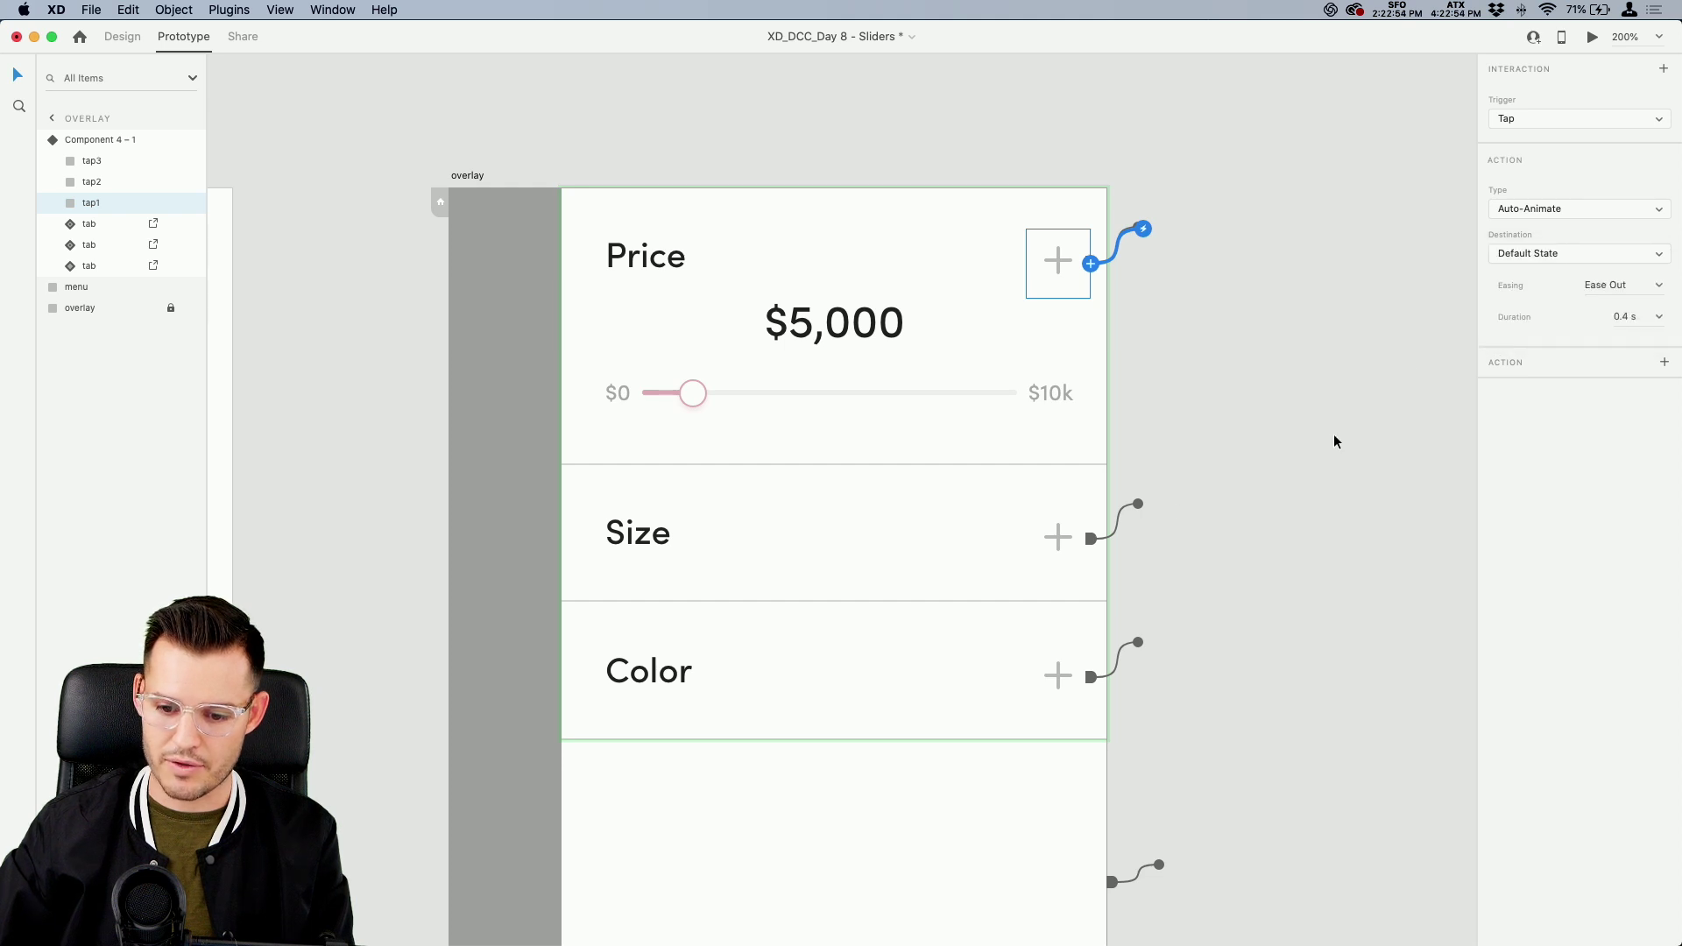
In the expand1 state, link the Size tab's tap area to the expand2 state with a tap-triggered Auto-Animate
{"action": "left_click", "coordinate": [1059, 542]}
{"action": "left_click", "coordinate": [1091, 542]}
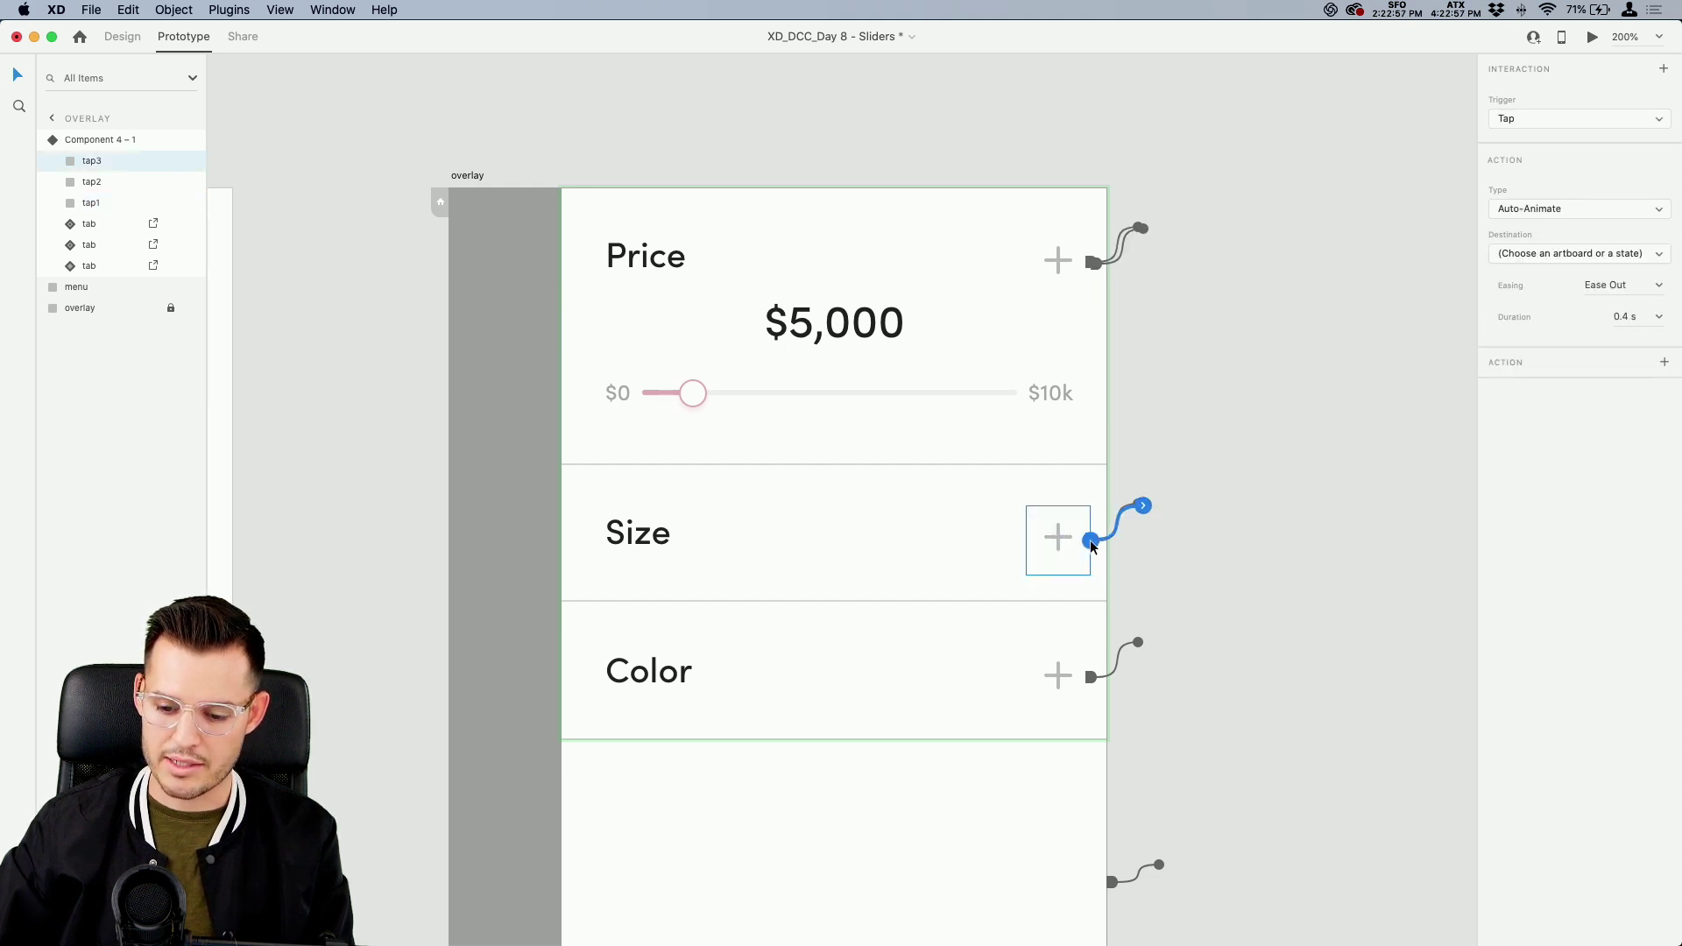
{"action": "left_click", "coordinate": [1547, 255]}
{"action": "left_click", "coordinate": [1546, 293]}
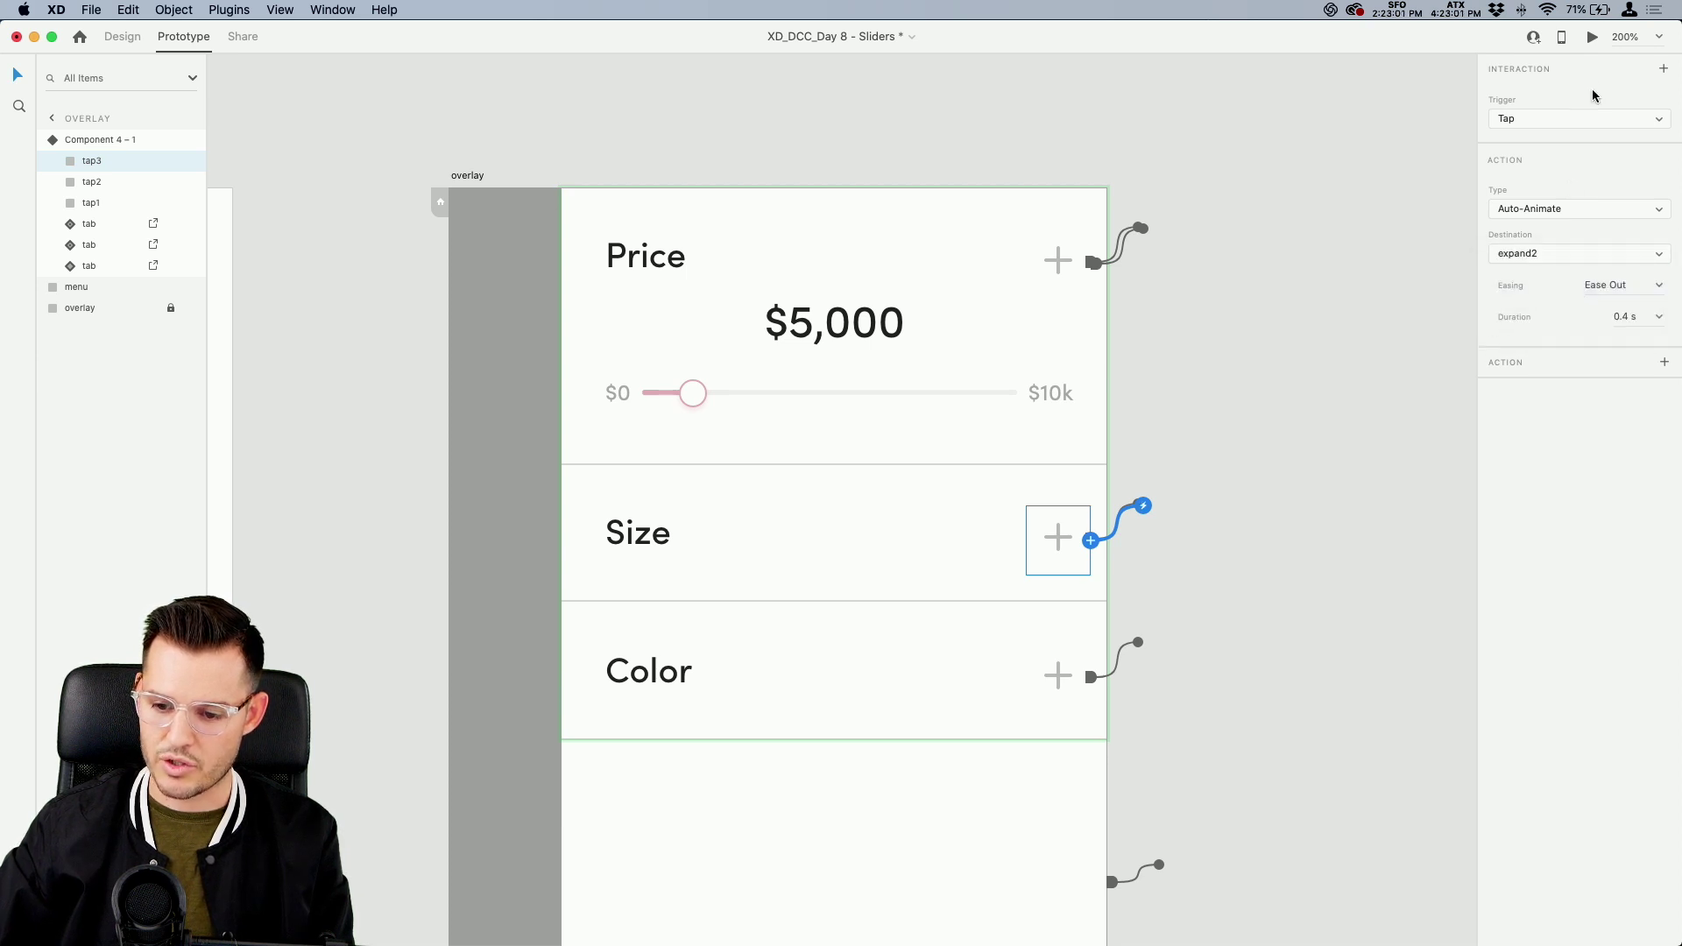
Set the tabs component back to its Default State
{"action": "left_click", "coordinate": [687, 243]}
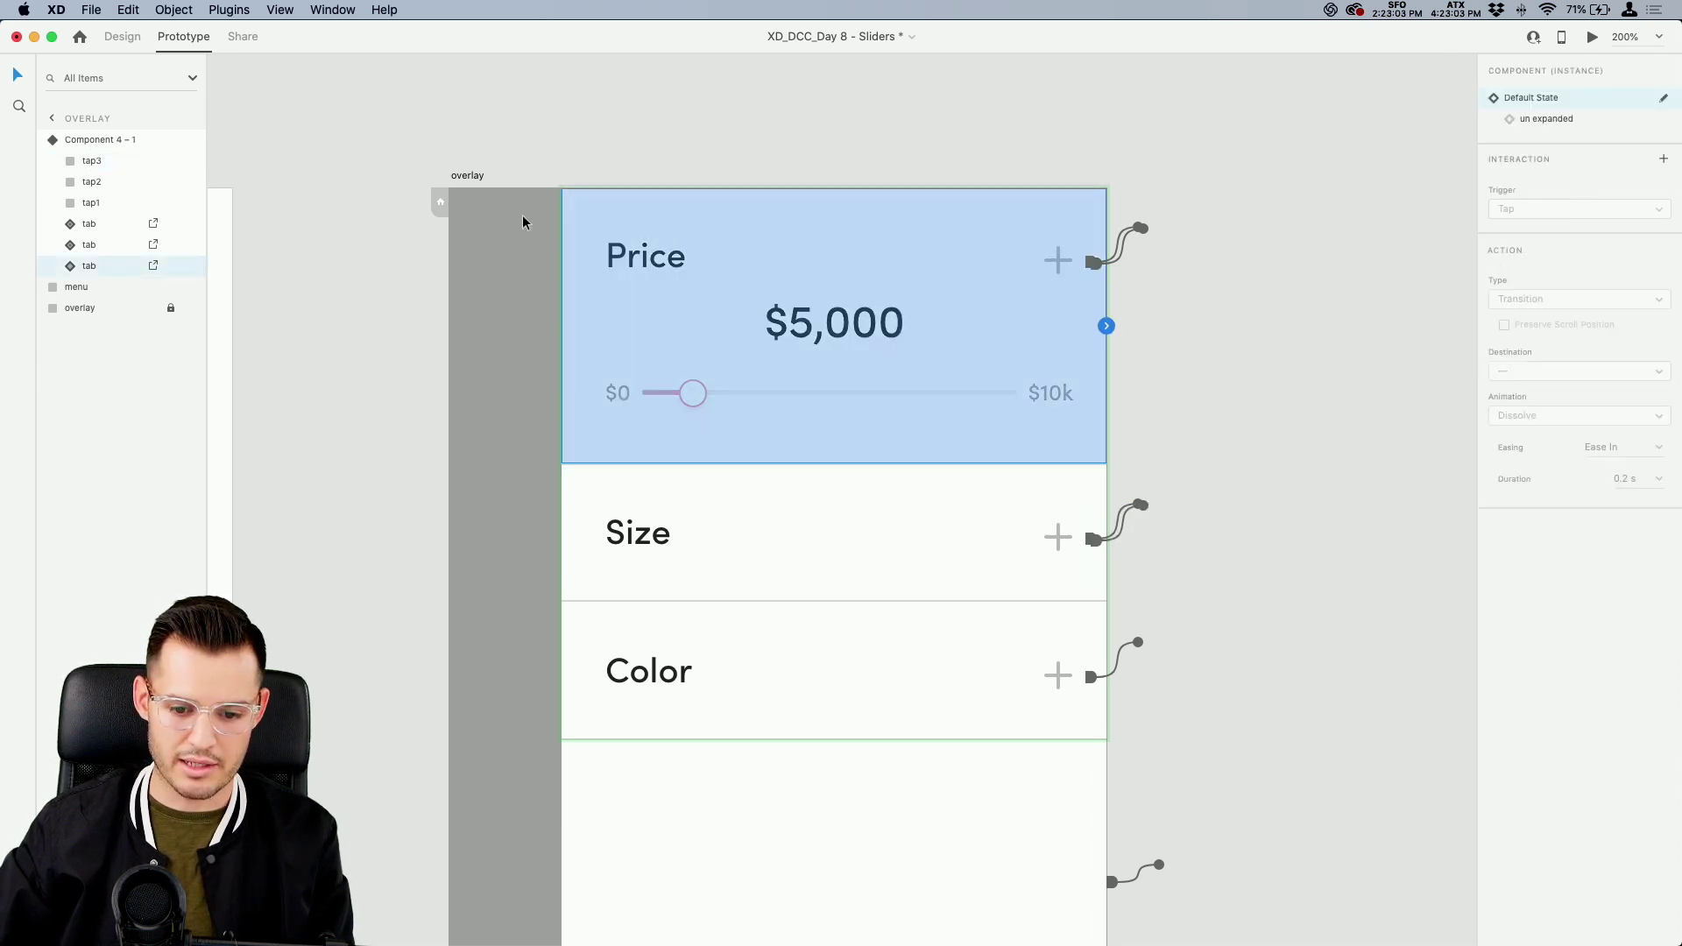
{"action": "left_click", "coordinate": [98, 143]}
{"action": "left_click", "coordinate": [1542, 98]}
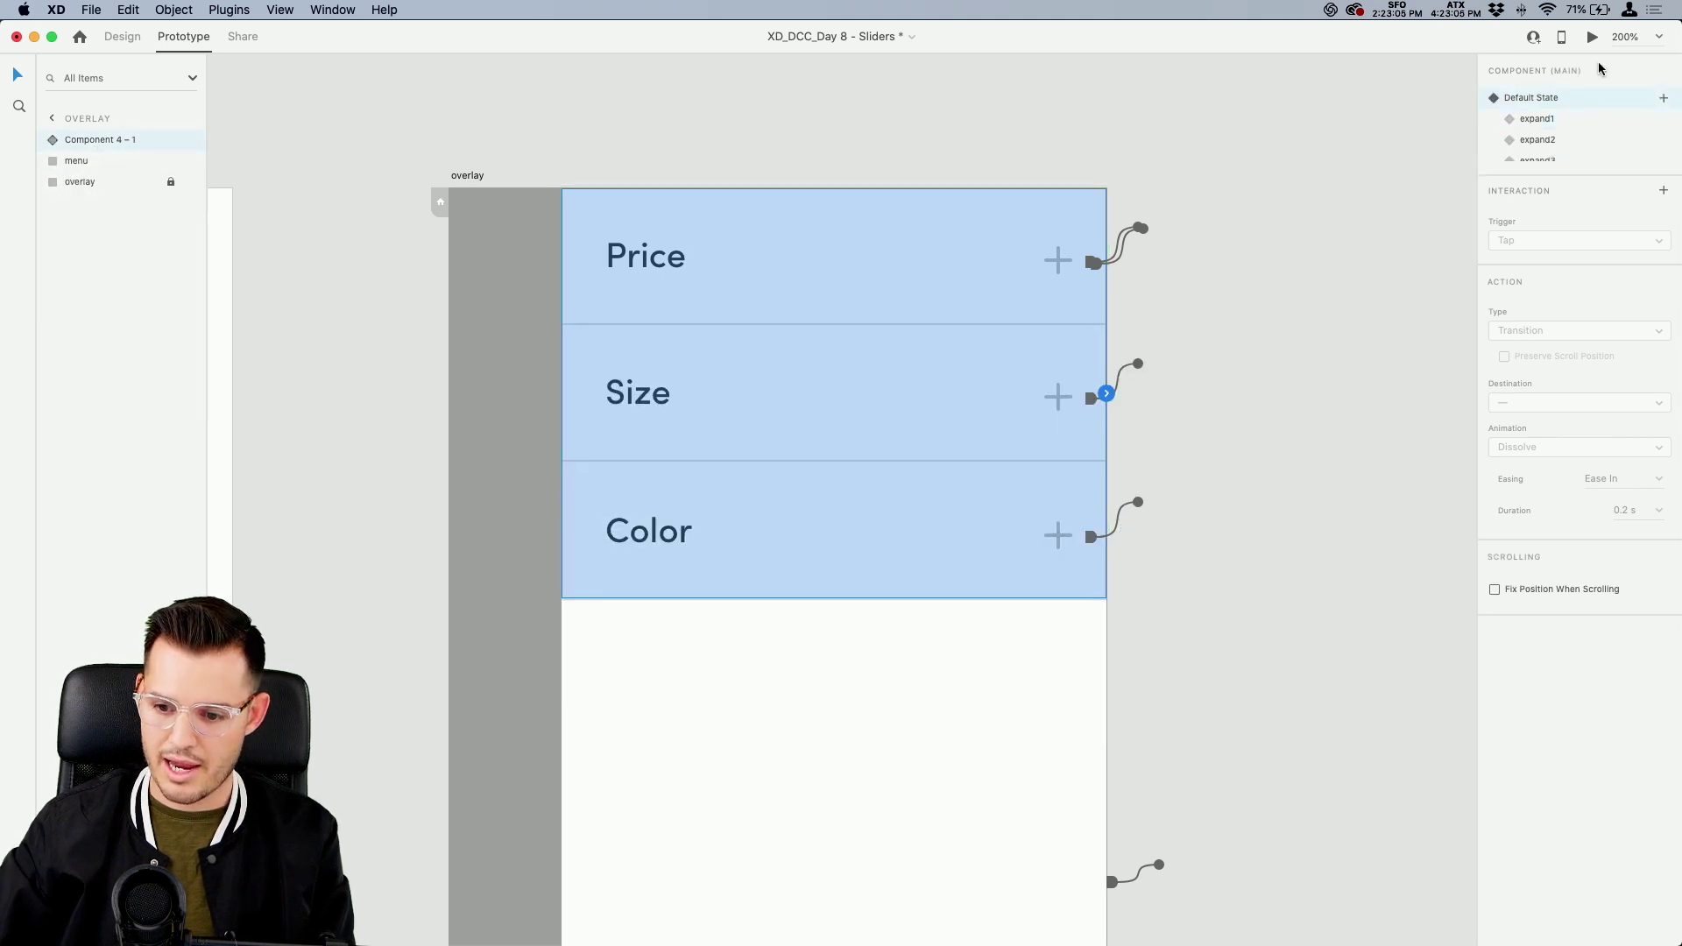
Preview the overlay artboard and test the tap interactions on the Price and Size plus icons
{"action": "left_click", "coordinate": [1593, 36]}
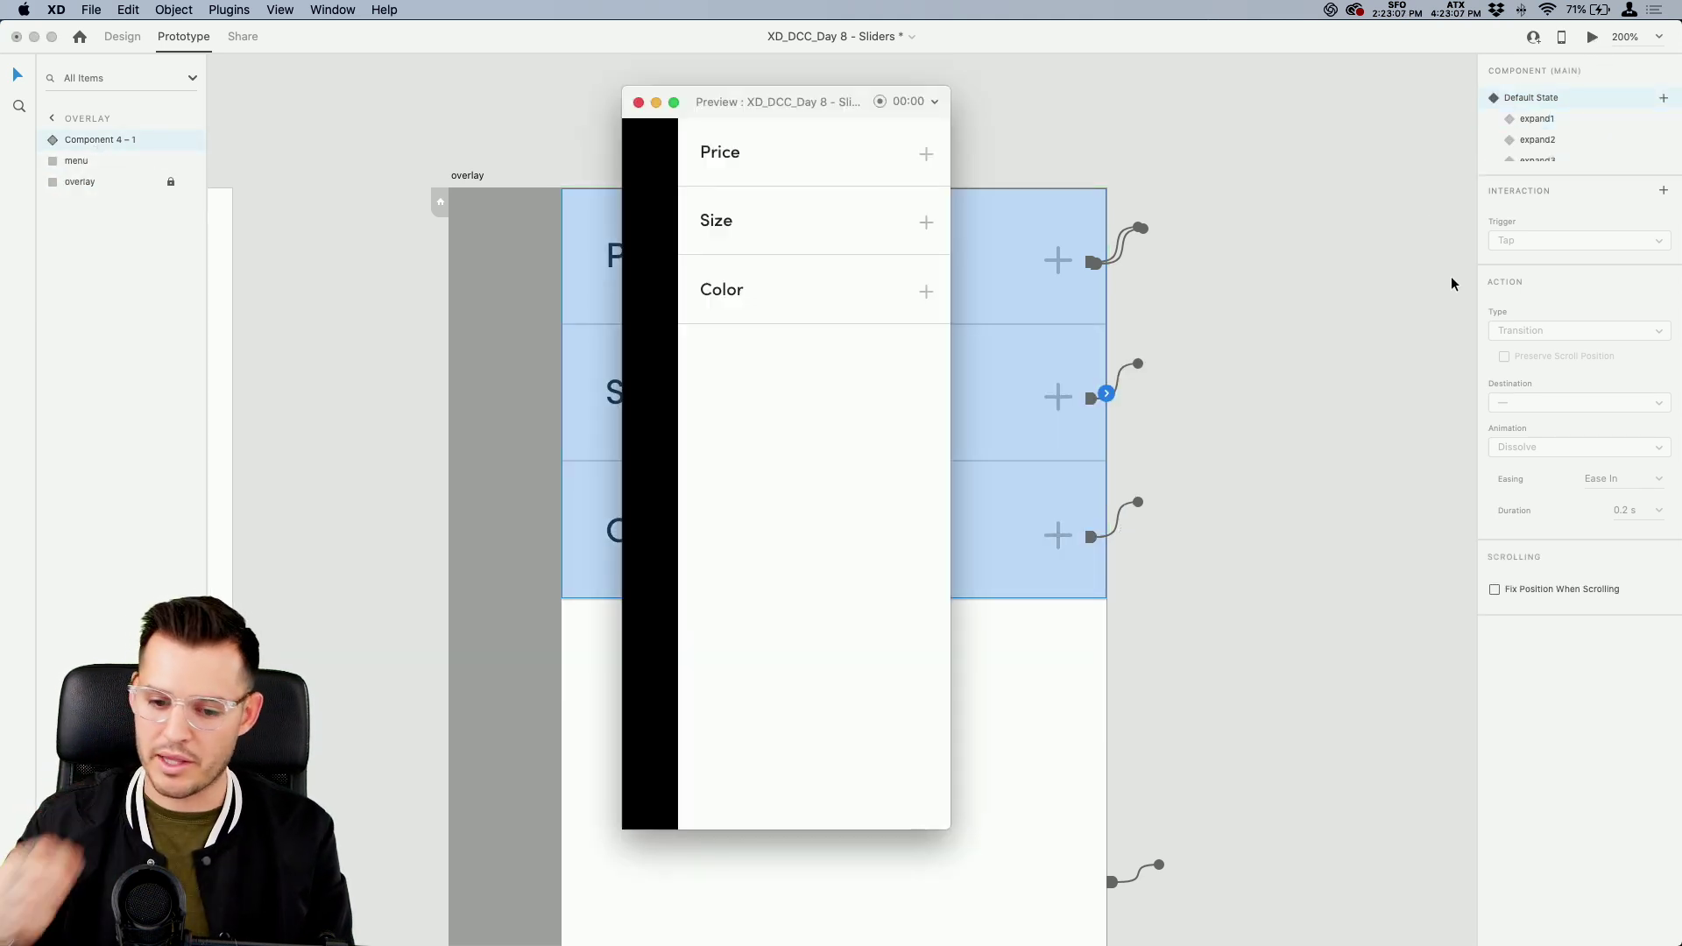
{"action": "left_click", "coordinate": [927, 157]}
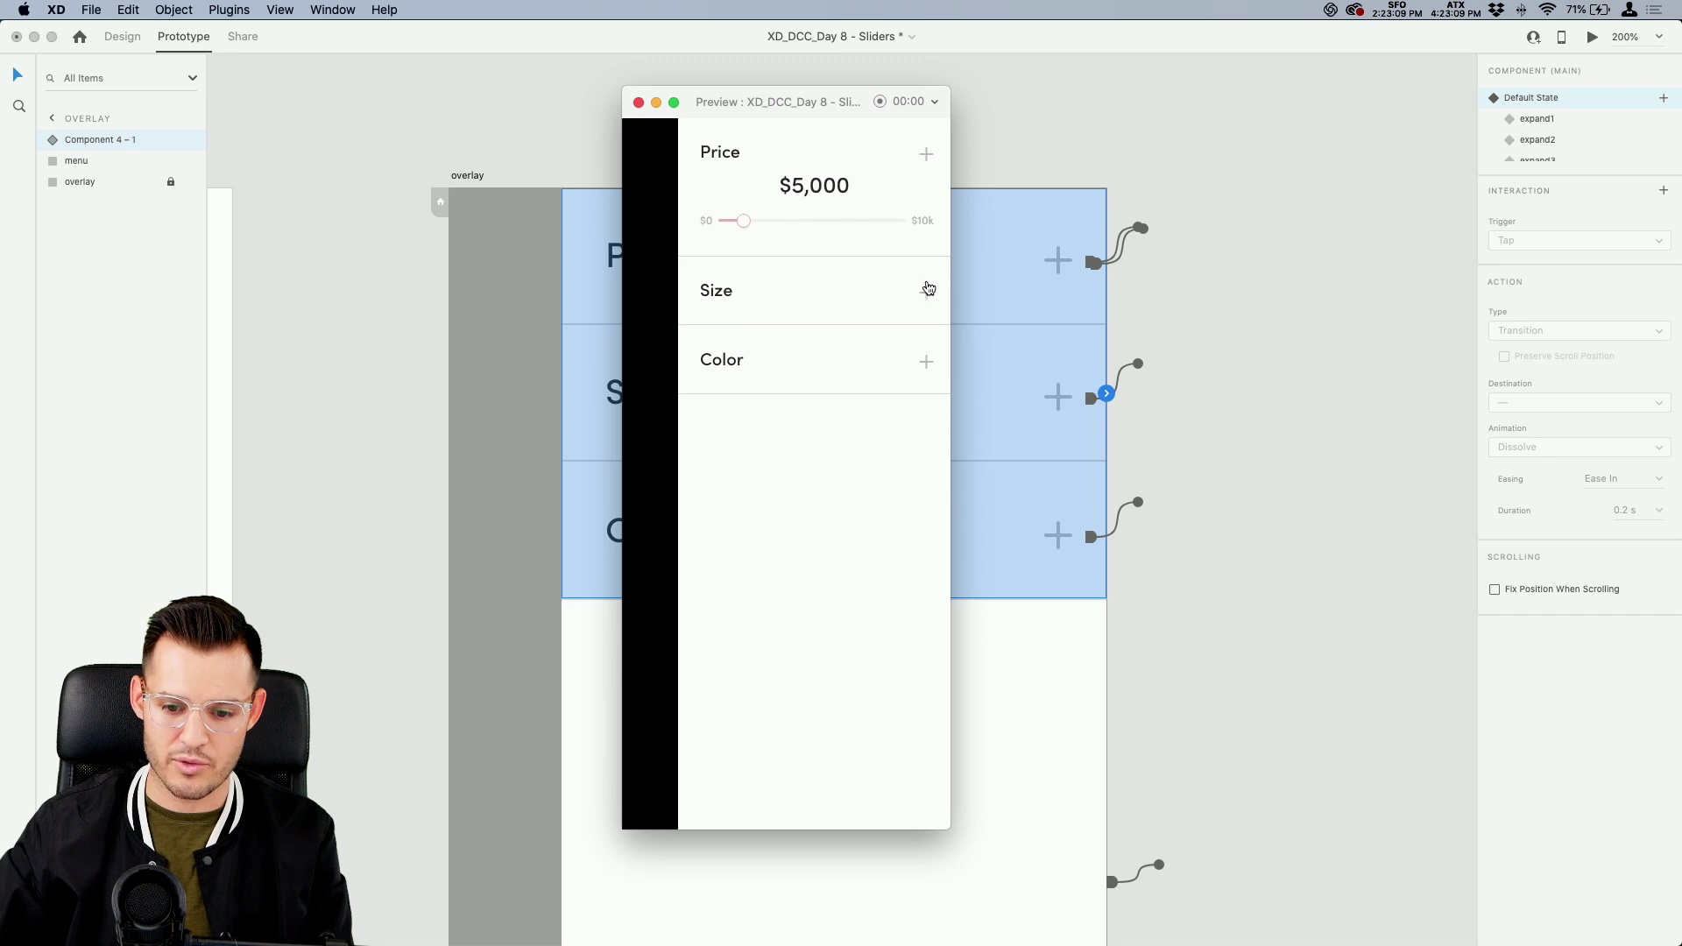
{"action": "left_click", "coordinate": [925, 293]}
{"action": "left_click", "coordinate": [928, 296]}
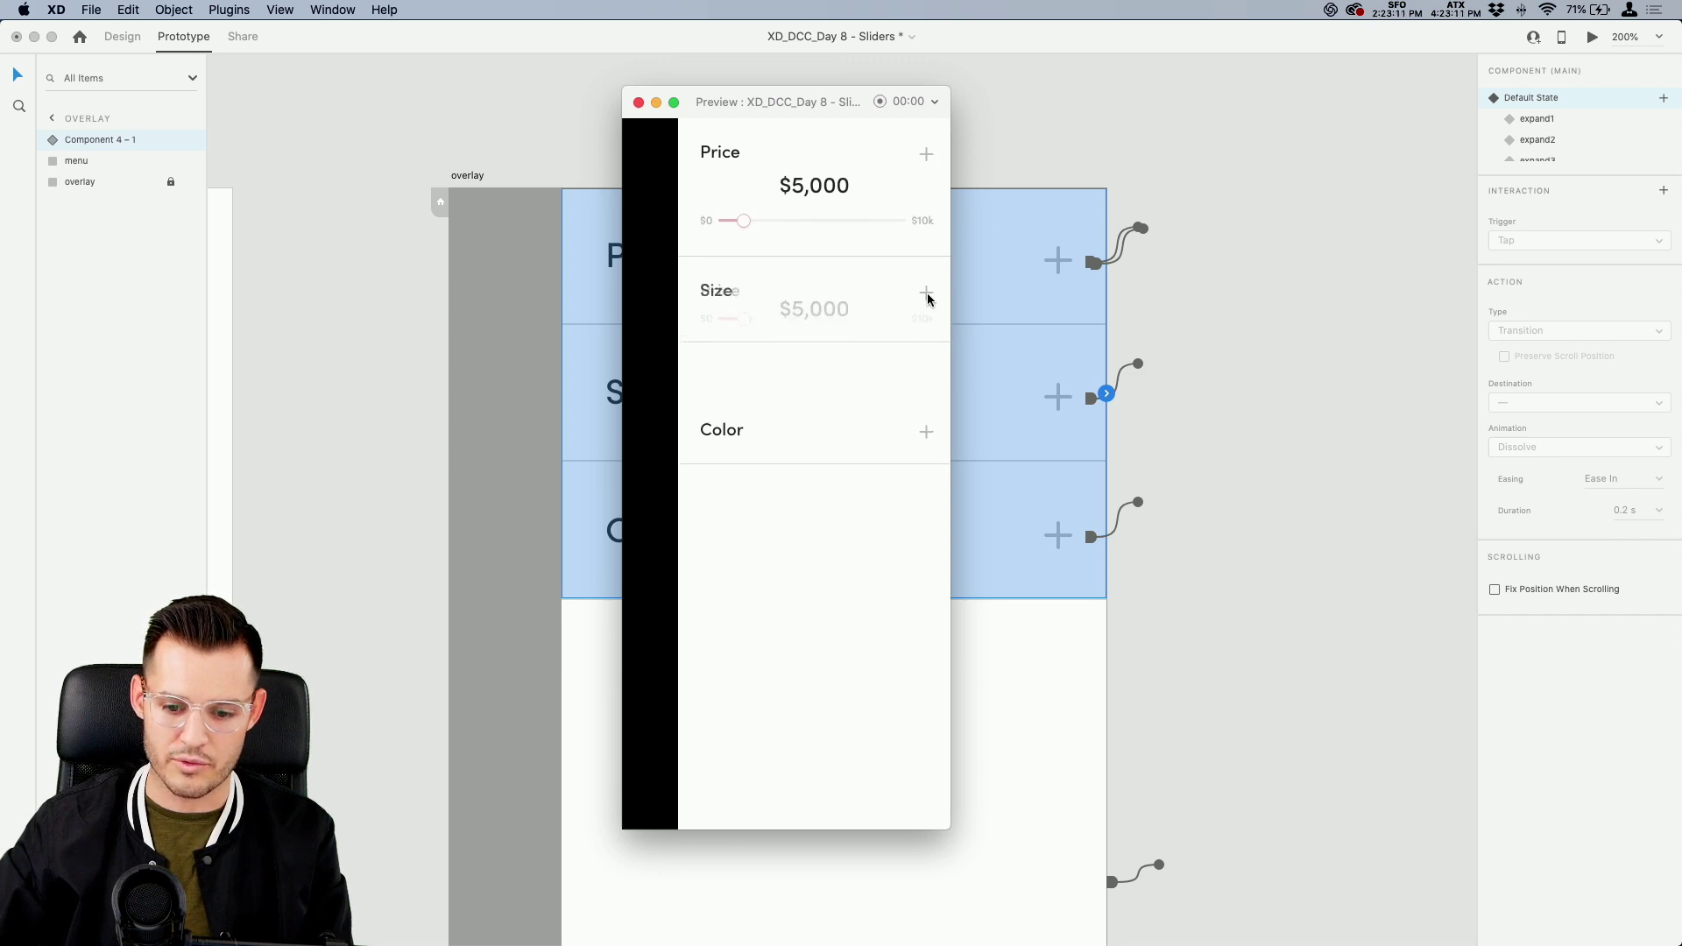
{"action": "left_click", "coordinate": [925, 293]}
{"action": "left_click", "coordinate": [927, 156]}
{"action": "left_click", "coordinate": [927, 155]}
{"action": "left_click", "coordinate": [641, 104]}
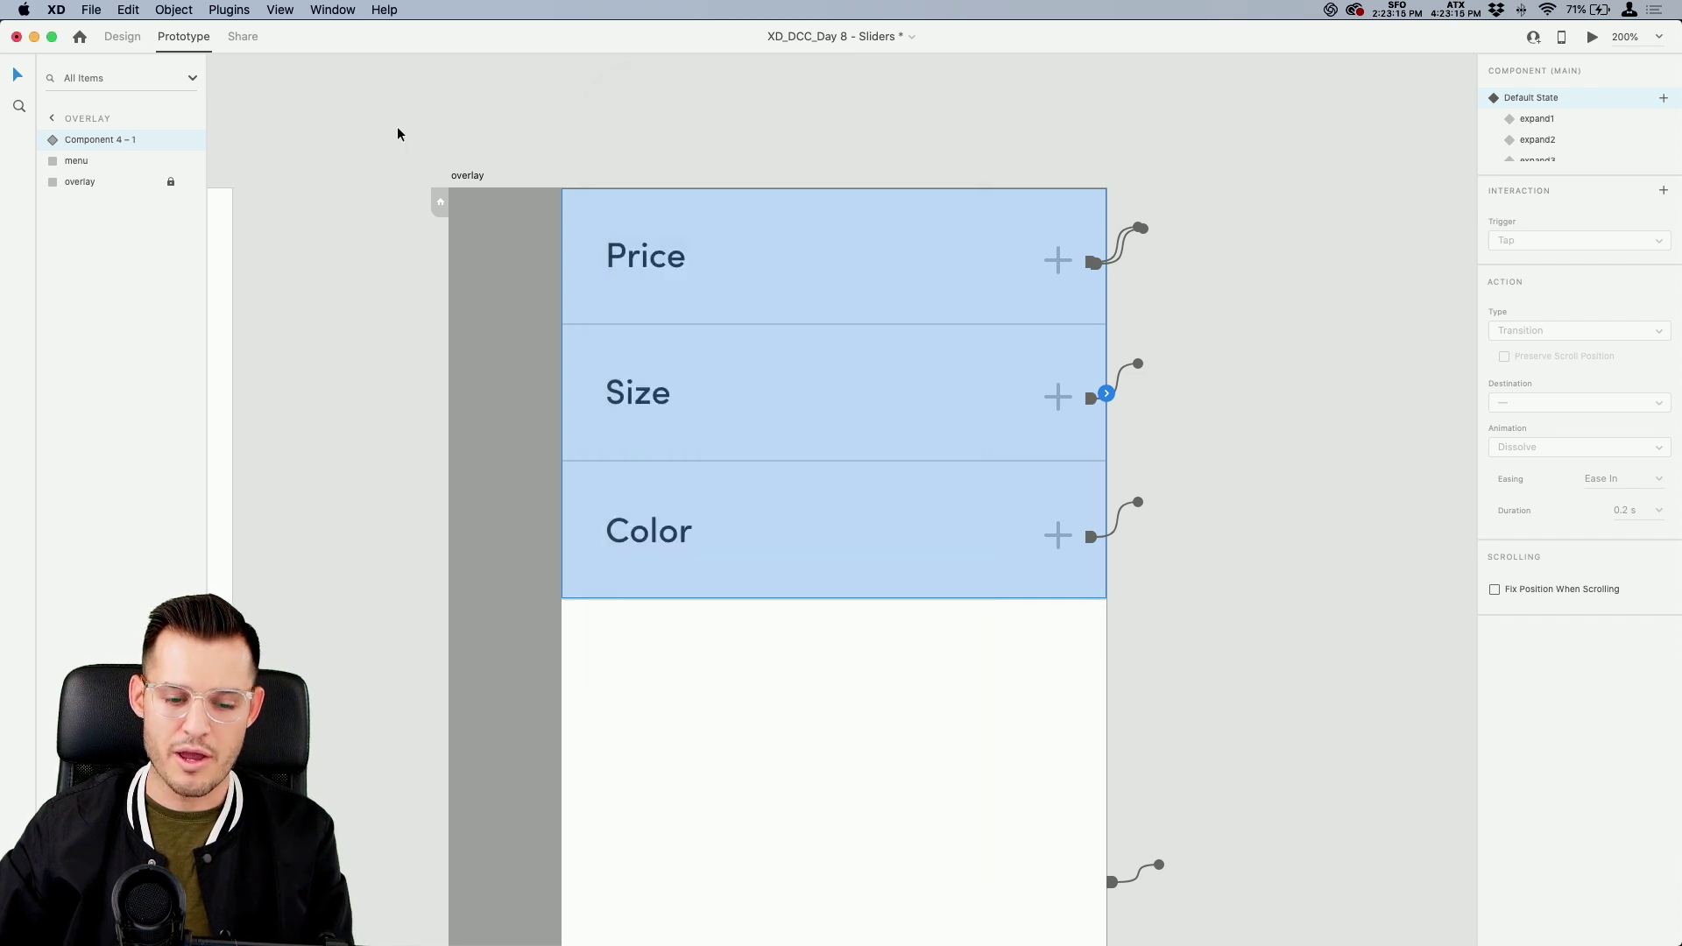
In Design mode, rename the Sliders artboard's flow from Flow 1 to "filter menu"
{"action": "left_click", "coordinate": [131, 39]}
{"action": "left_click", "coordinate": [409, 143]}
{"action": "scroll", "coordinate": [1104, 184], "scroll_direction": "left", "scroll_amount": 10}
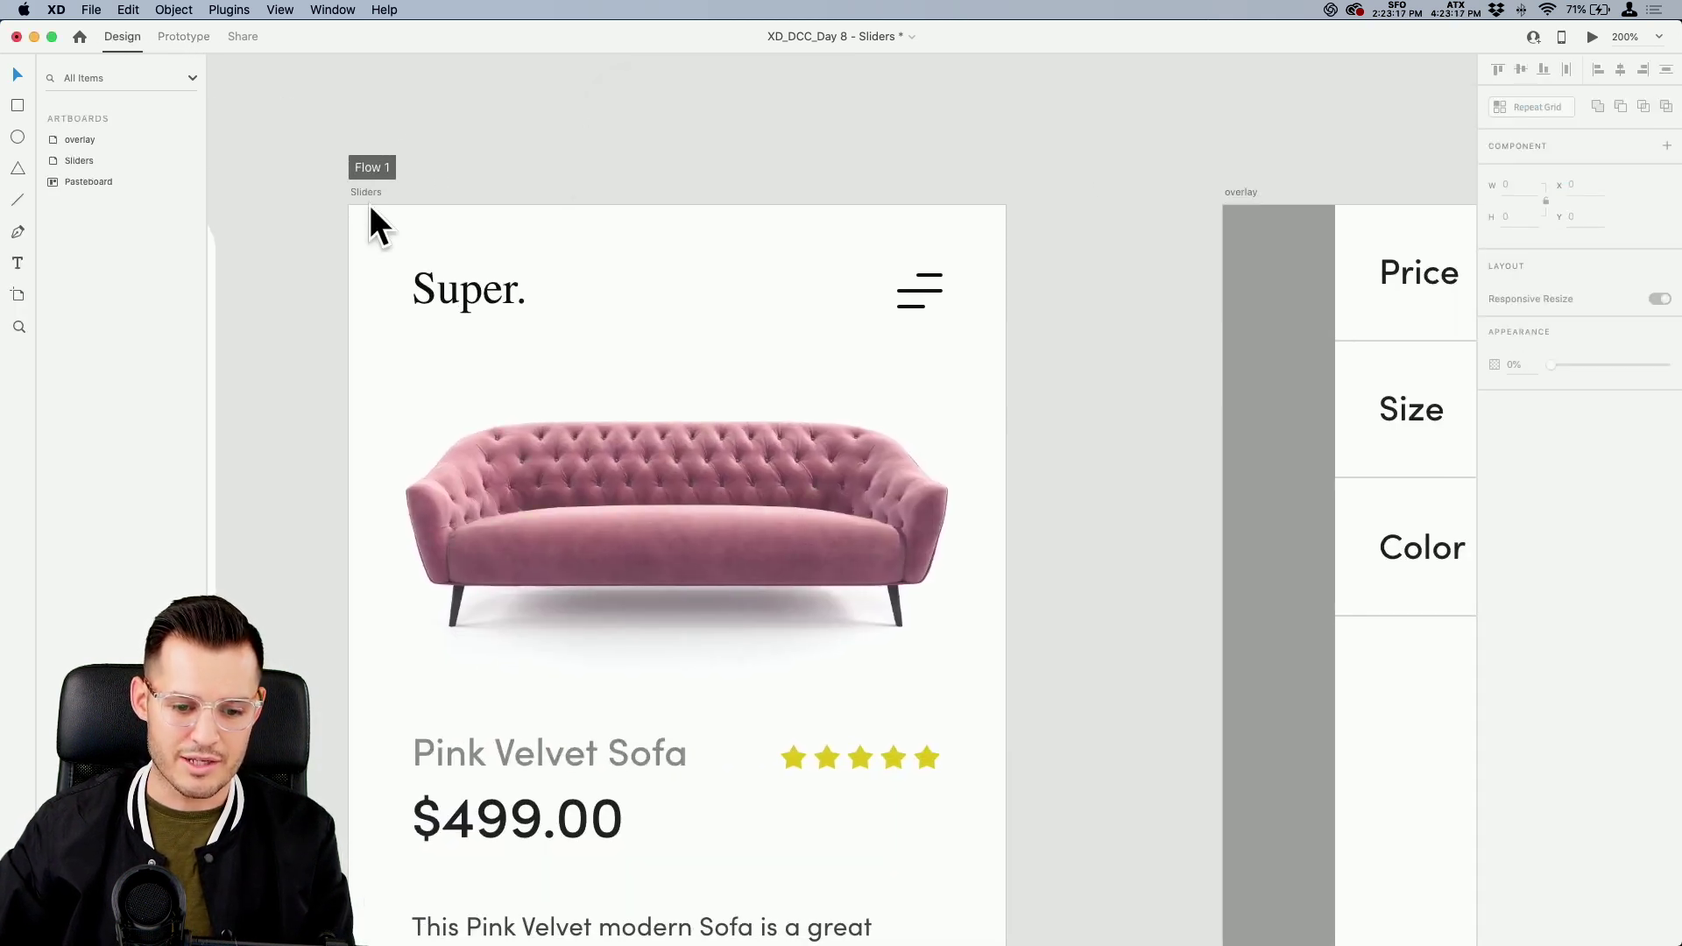
{"action": "left_click", "coordinate": [375, 193]}
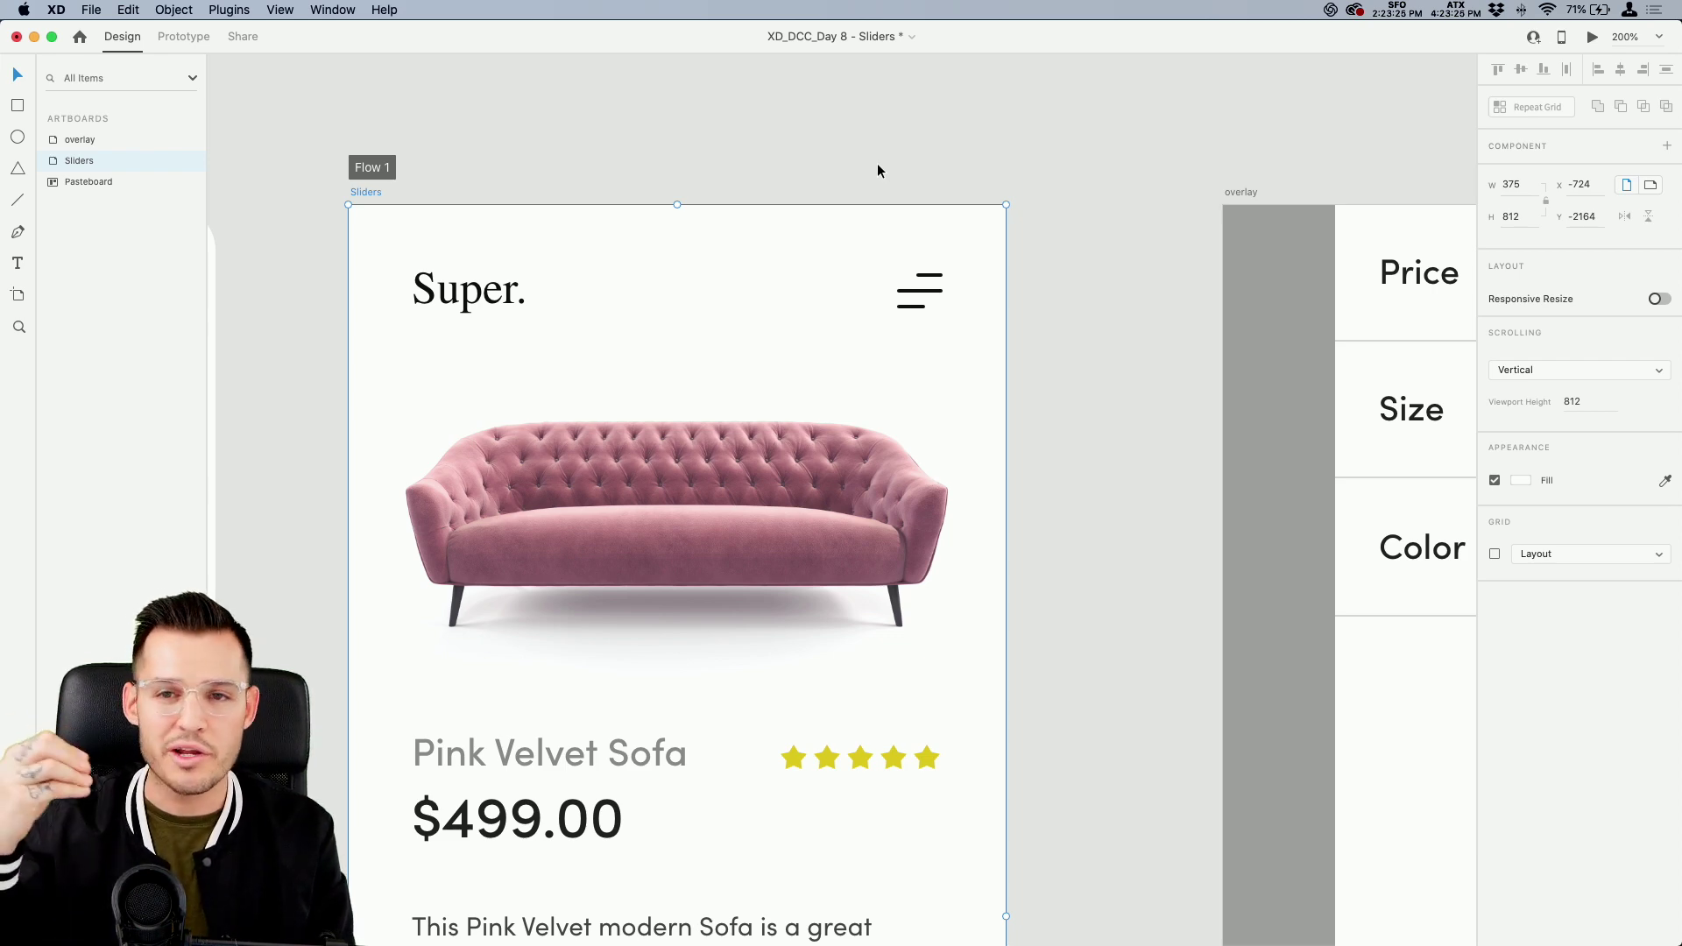
{"action": "key", "text": "super+minus"}
{"action": "key", "text": "super+minus"}
{"action": "key", "text": "super+equal"}
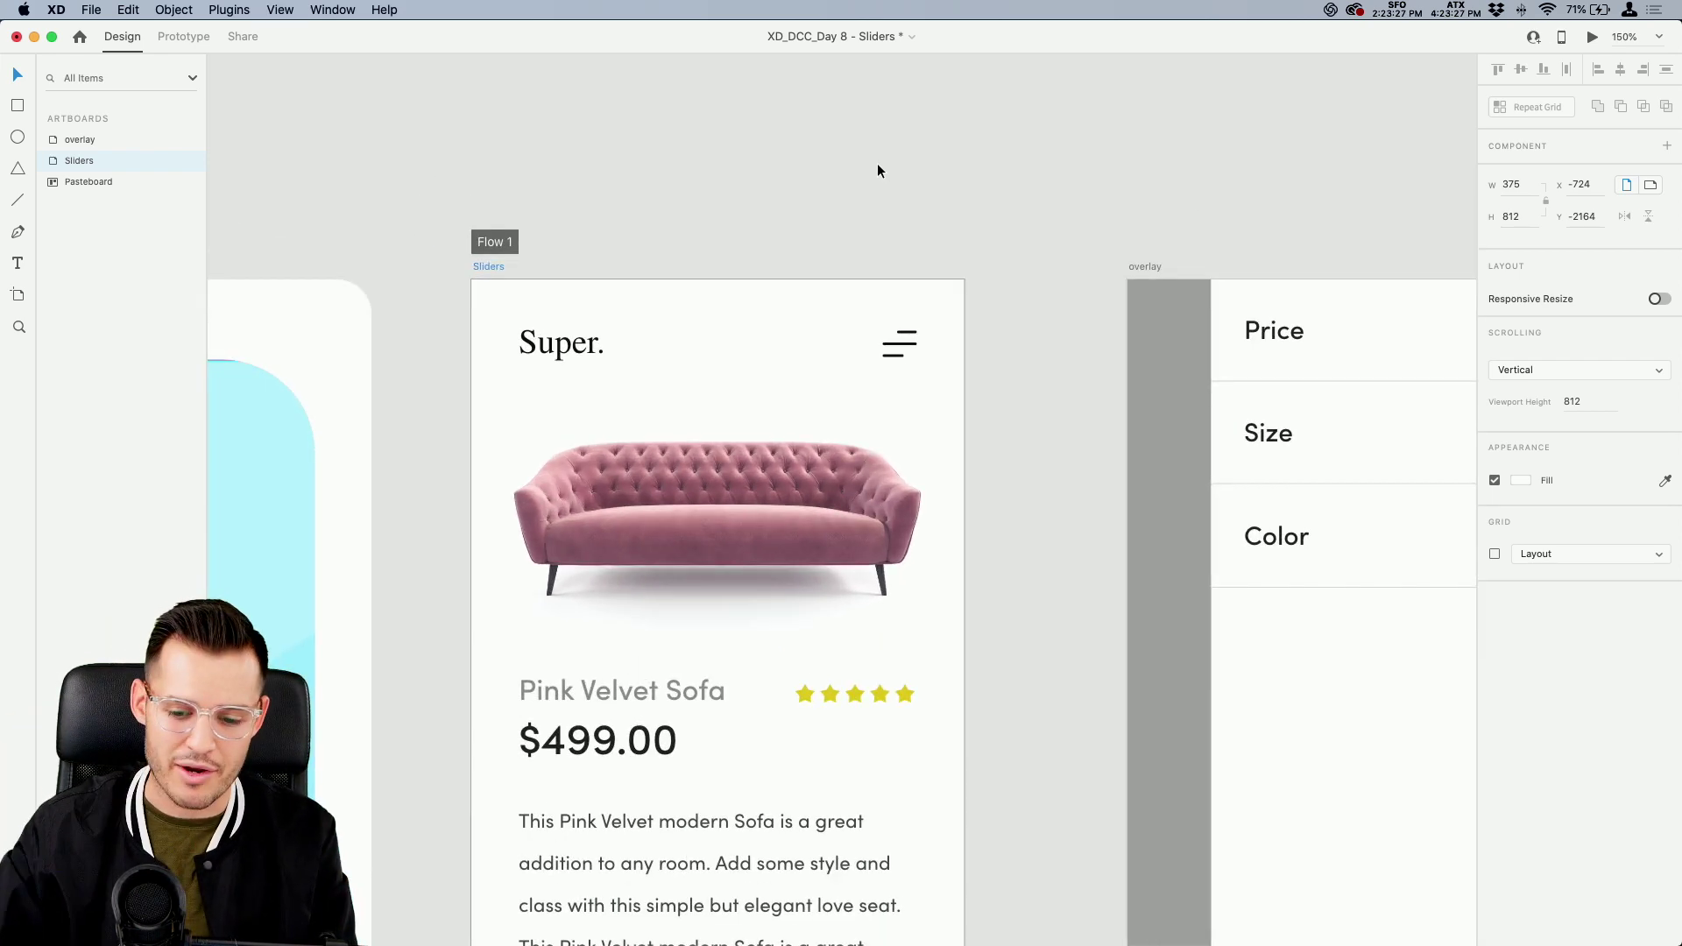
{"action": "key", "text": "super+minus"}
{"action": "left_click", "coordinate": [533, 202]}
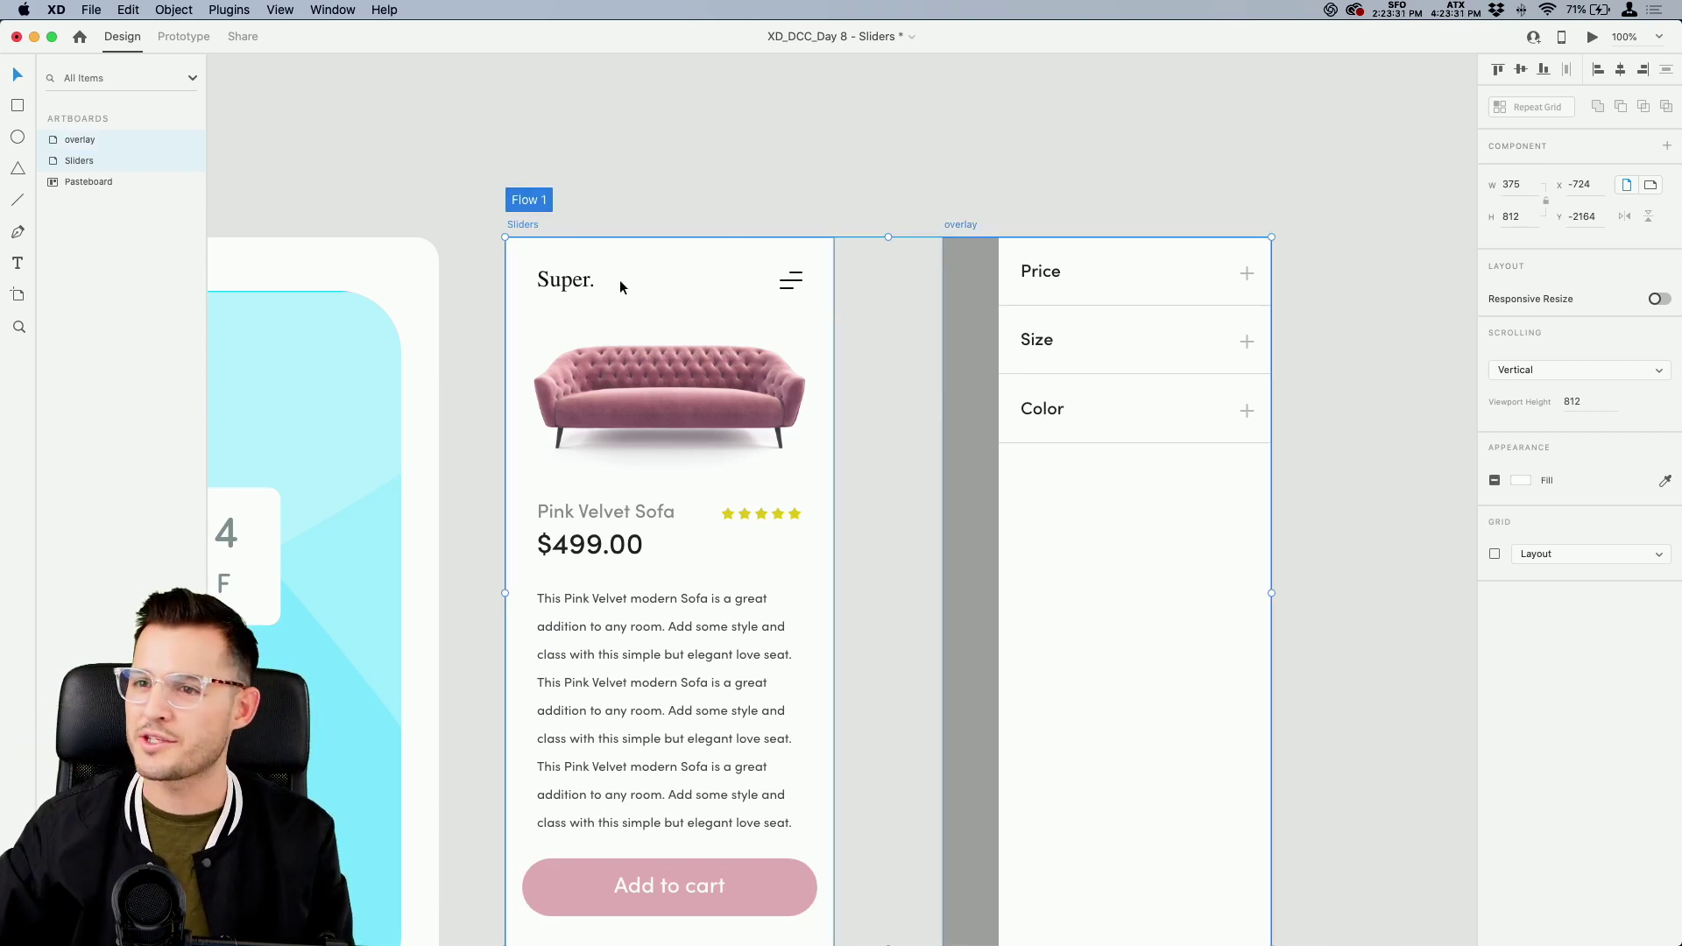
{"action": "double_click", "coordinate": [534, 201]}
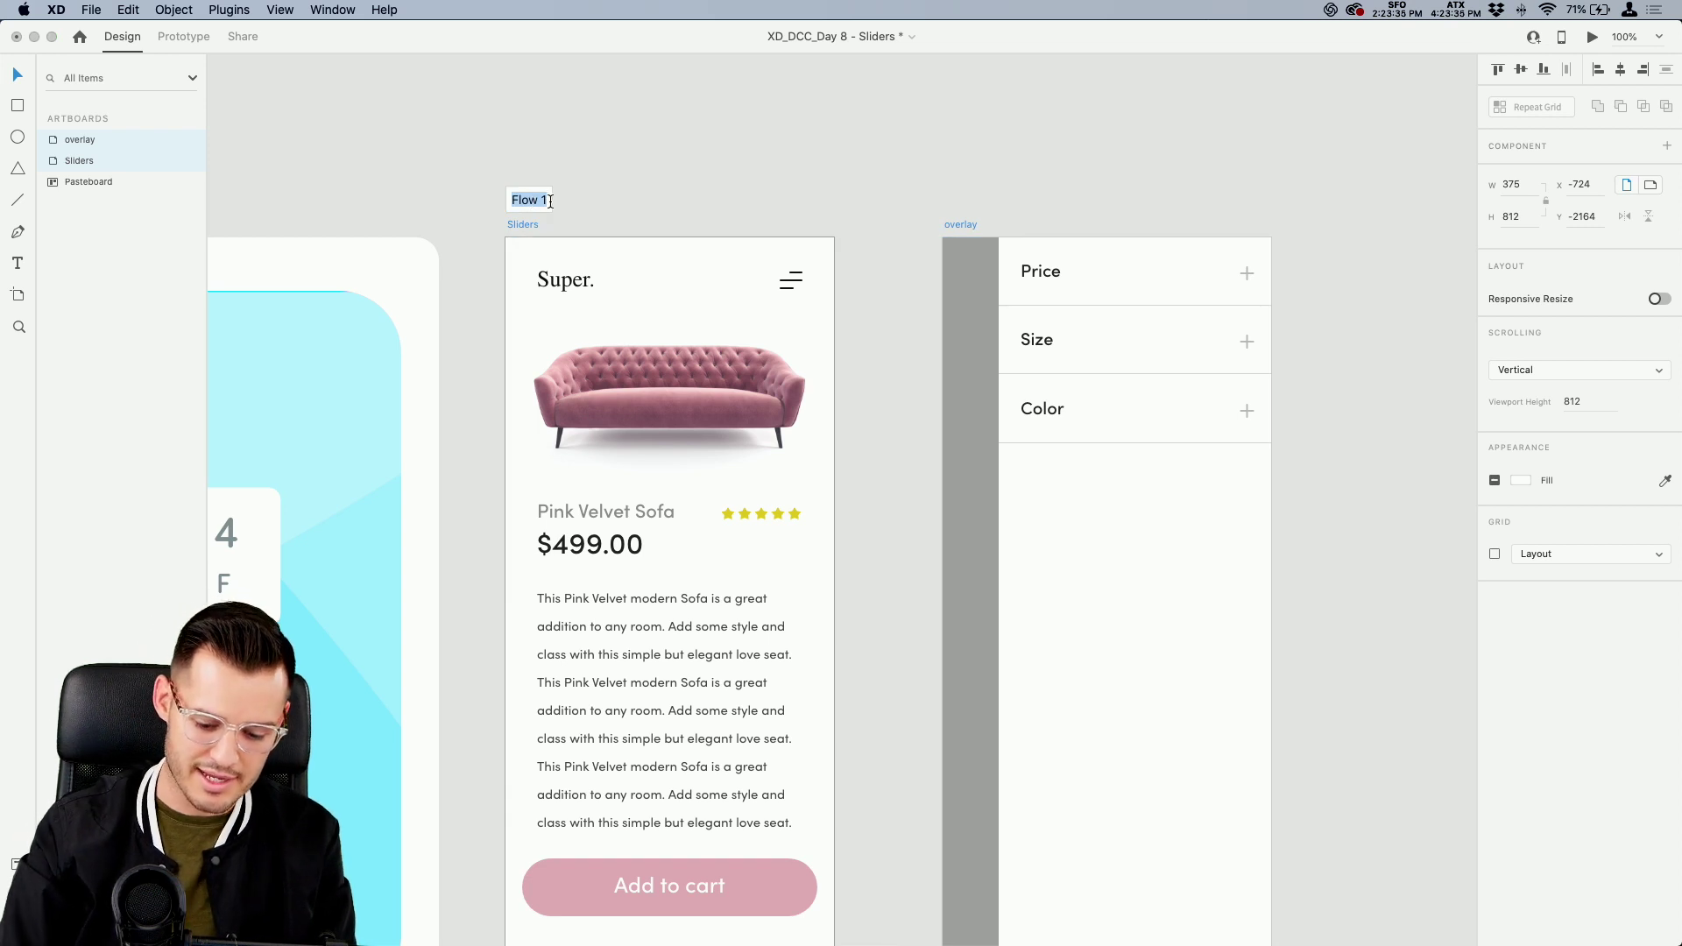
{"action": "type", "text": "filter menu"}
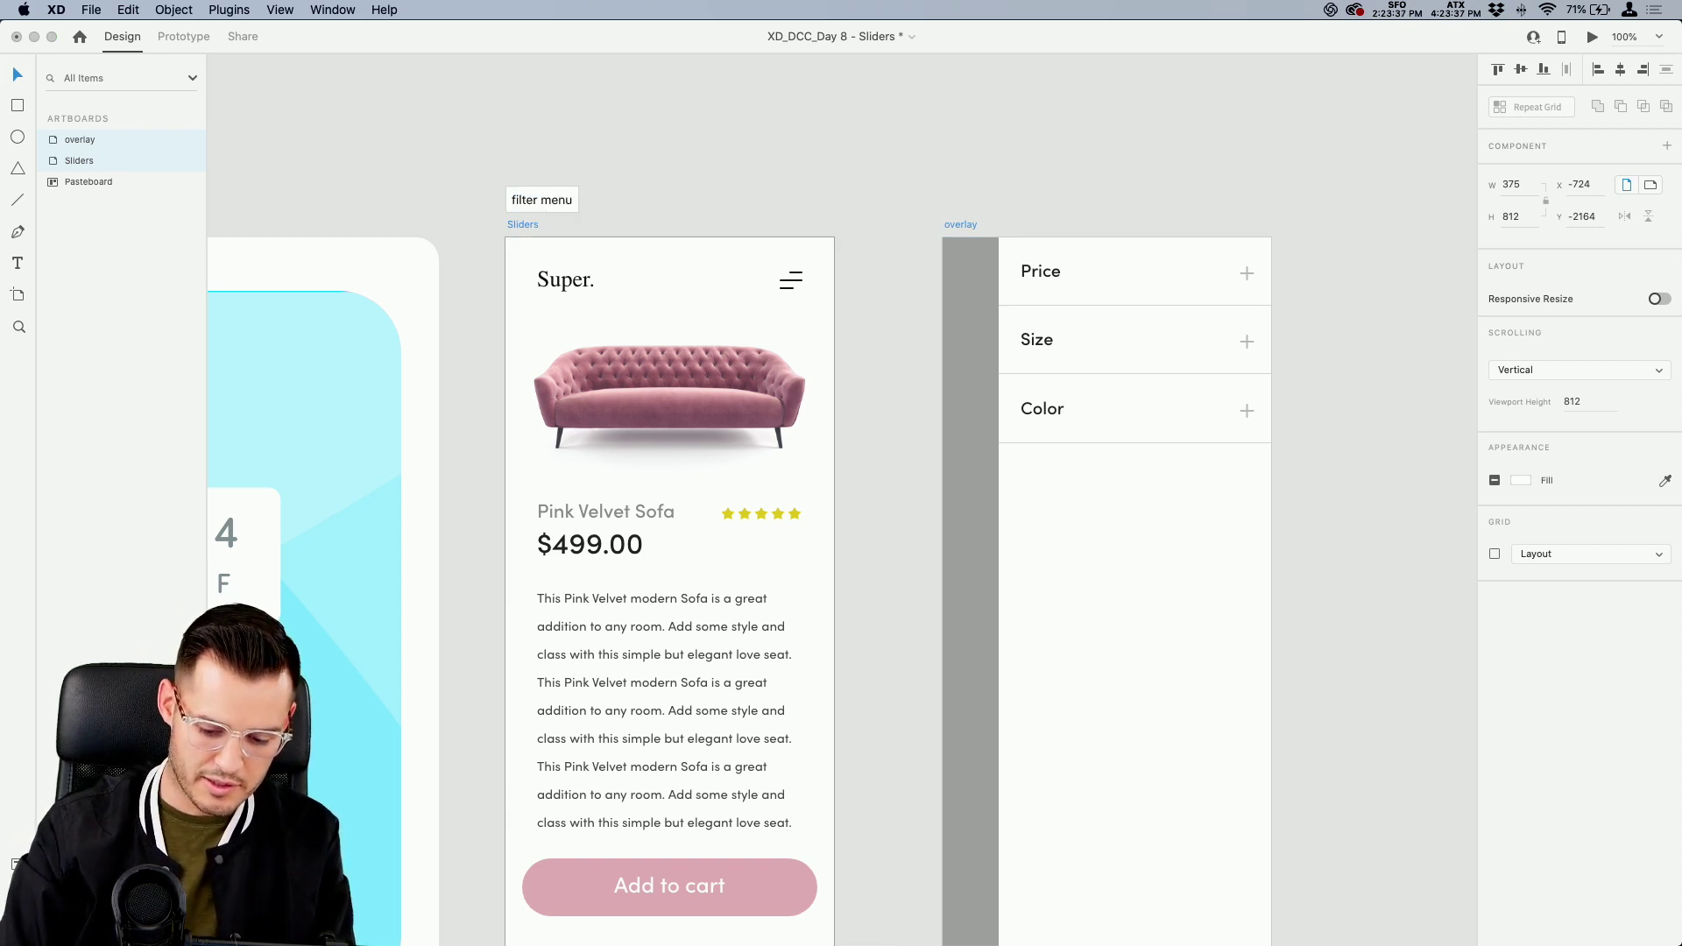
{"action": "key", "text": "Return"}
Move the filter menu flow's two artboards together to X -698 and check the flow's share link settings
{"action": "mouse_move", "coordinate": [530, 198]}
{"action": "left_mouse_down"}
{"action": "mouse_move", "coordinate": [745, 162]}
{"action": "mouse_move", "coordinate": [603, 156]}
{"action": "mouse_move", "coordinate": [579, 235]}
{"action": "mouse_move", "coordinate": [540, 196]}
{"action": "mouse_move", "coordinate": [554, 204]}
{"action": "left_mouse_up"}
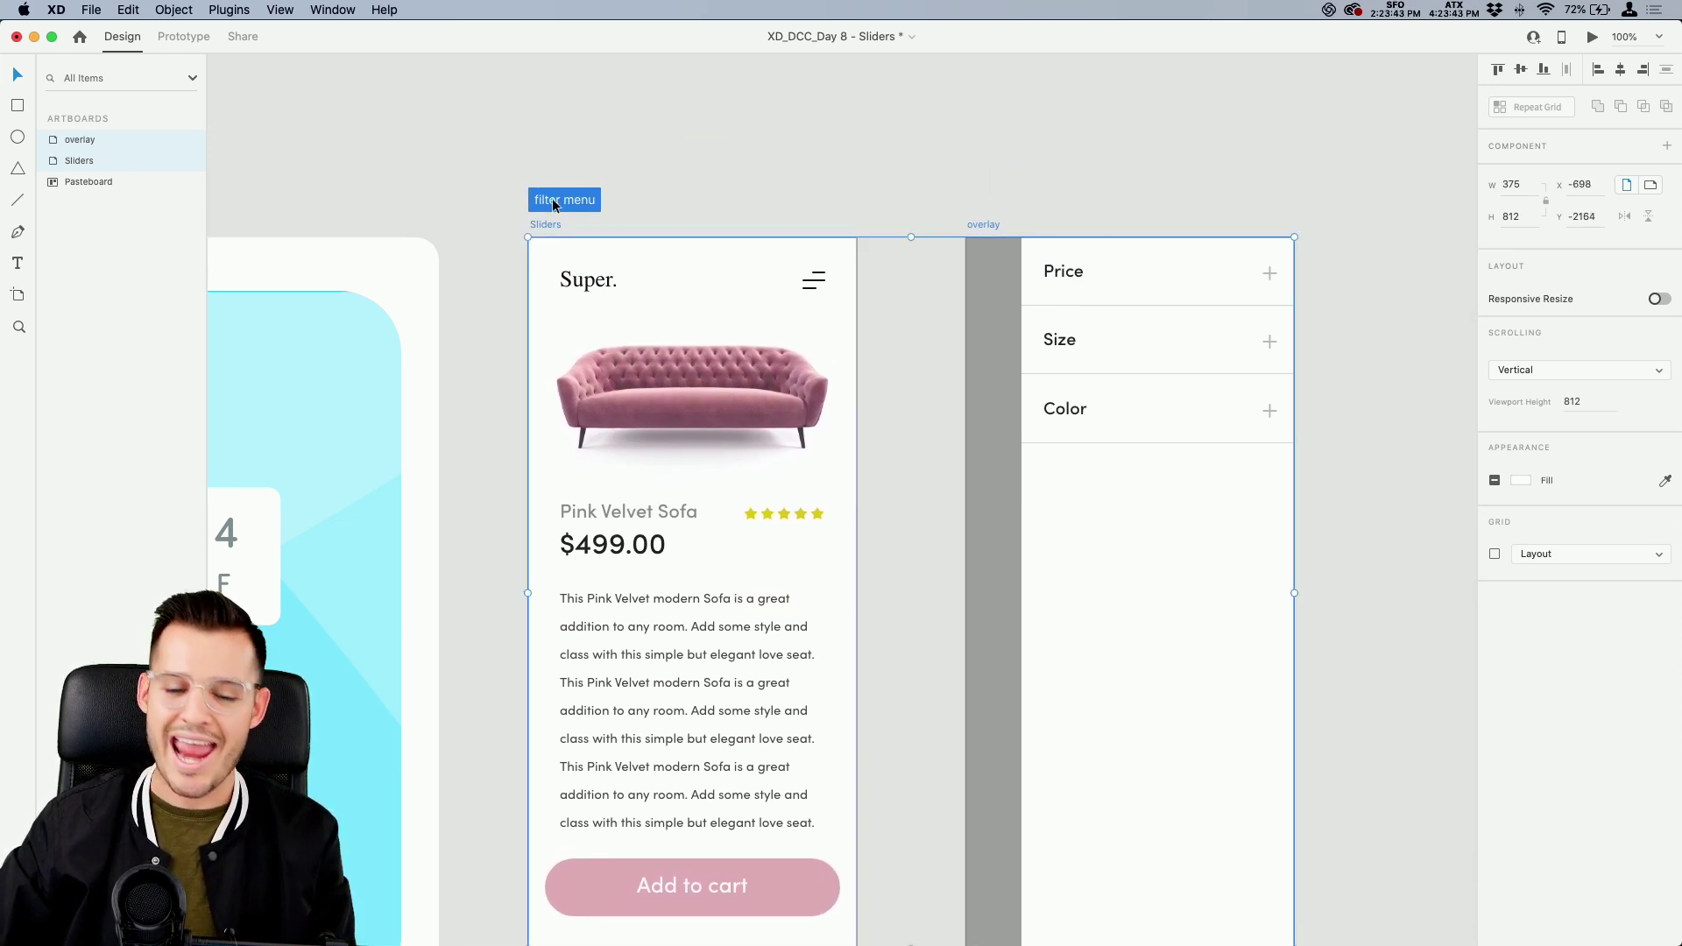
{"action": "left_click", "coordinate": [244, 37]}
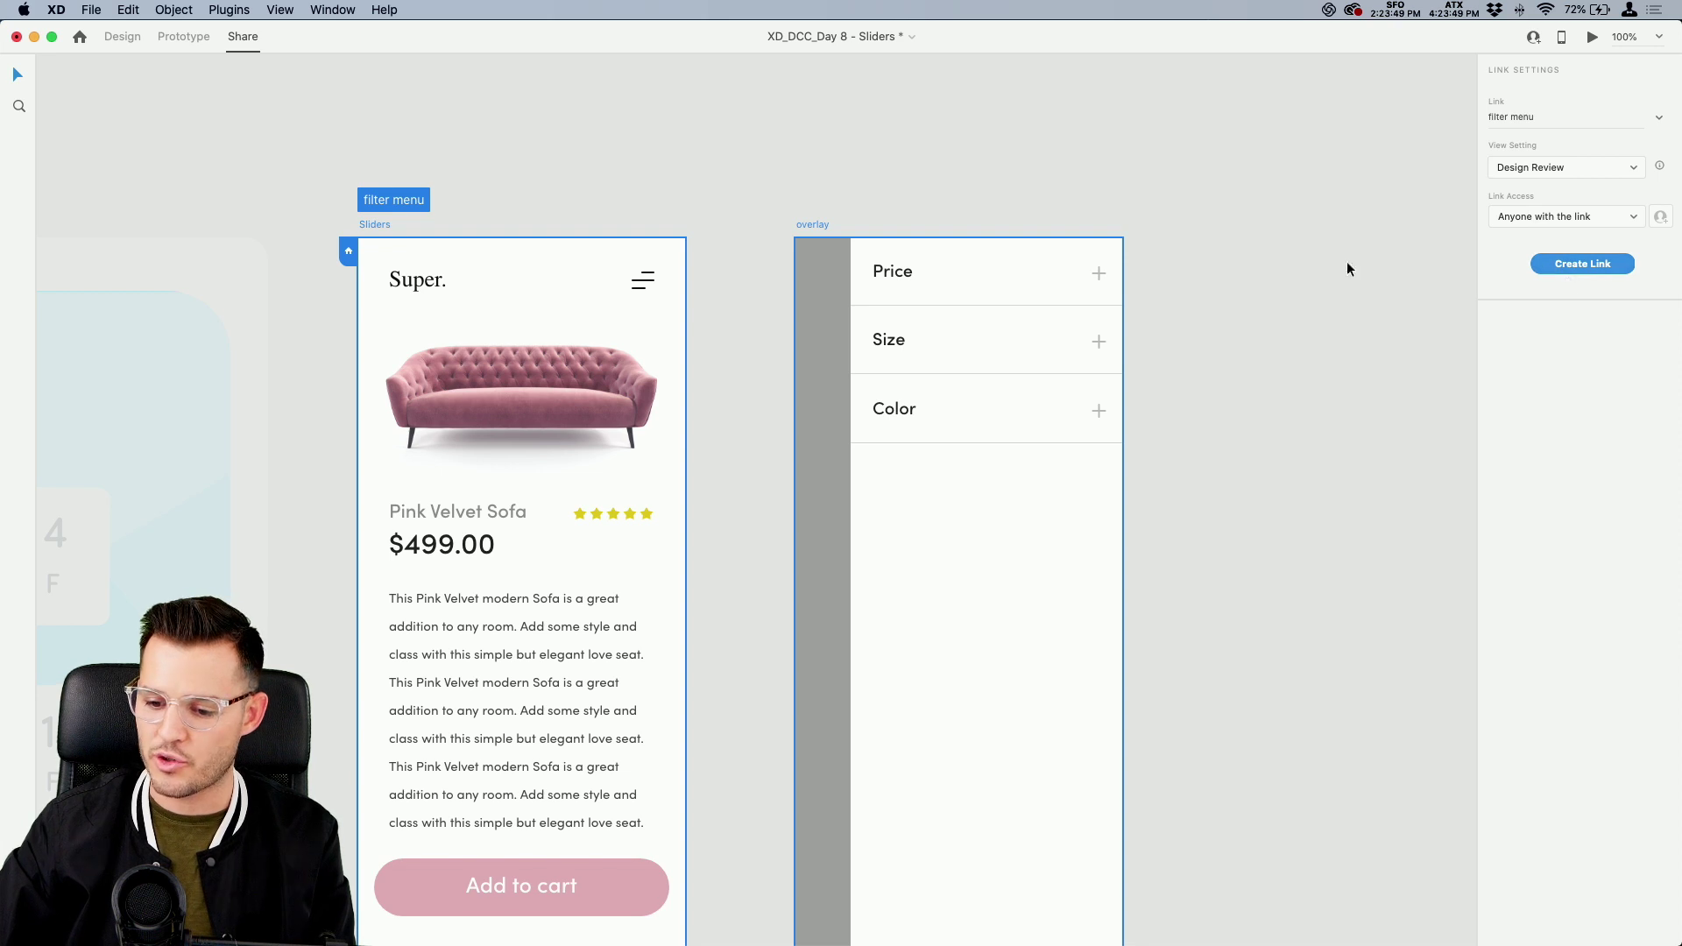
{"action": "left_click", "coordinate": [122, 38]}
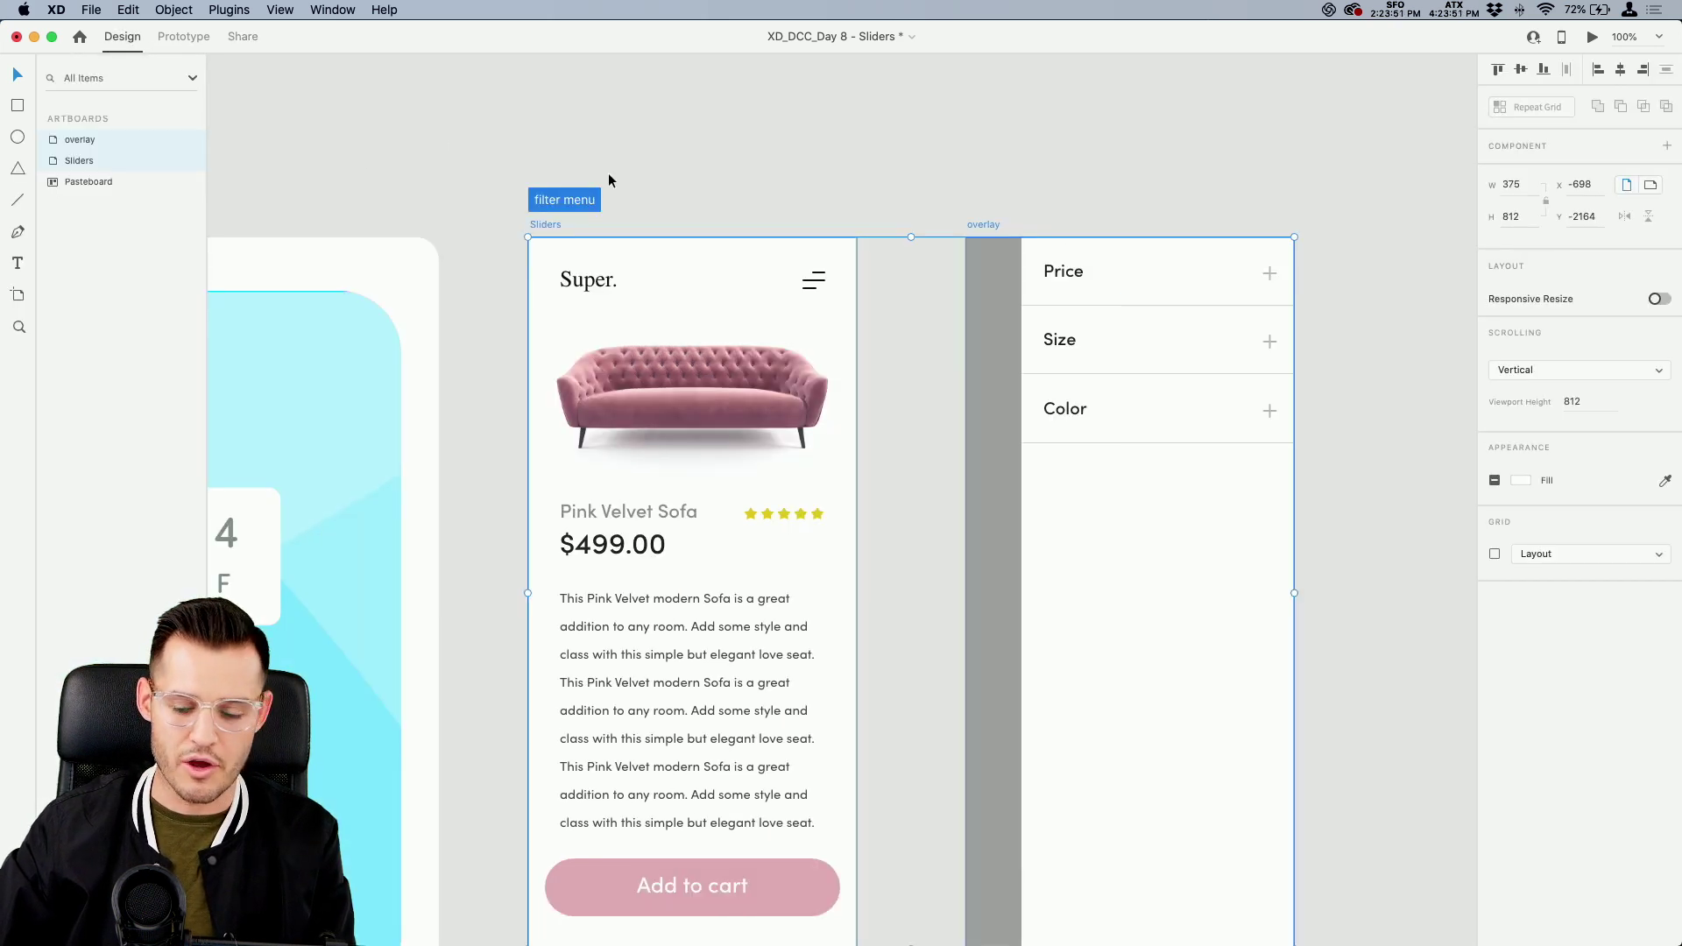
Preview the filter menu flow, opening the overlay from the hamburger icon and testing the Price and Size plus icons
{"action": "scroll", "coordinate": [608, 172], "scroll_direction": "down", "scroll_amount": 3}
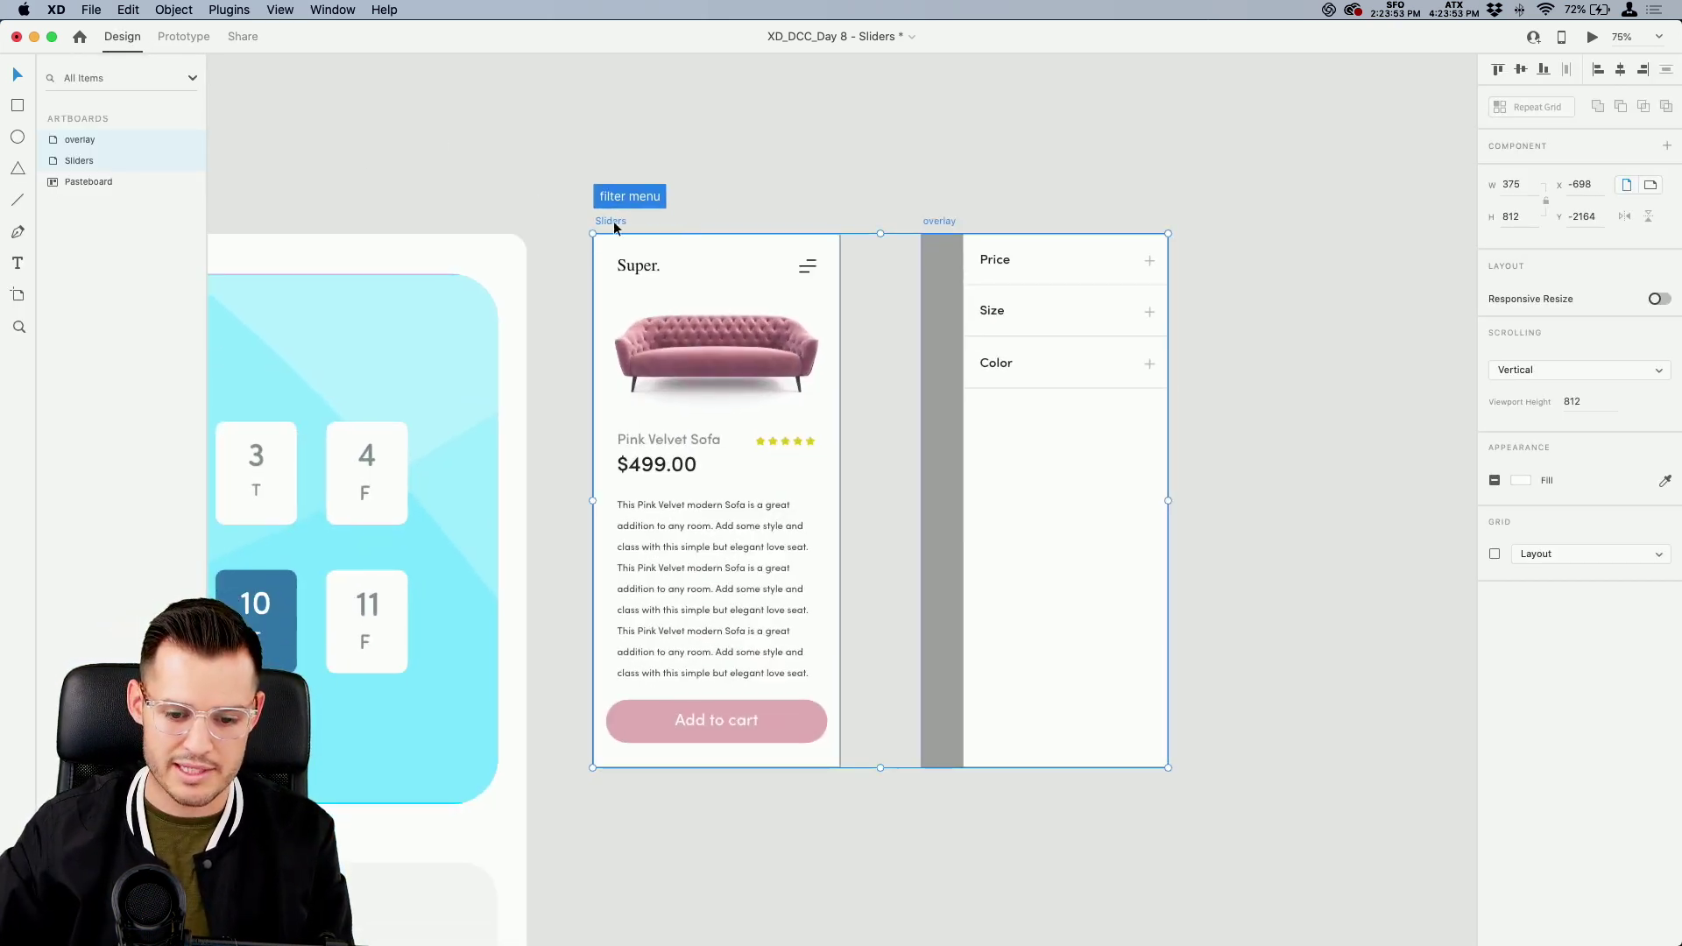
{"action": "left_click", "coordinate": [1592, 37]}
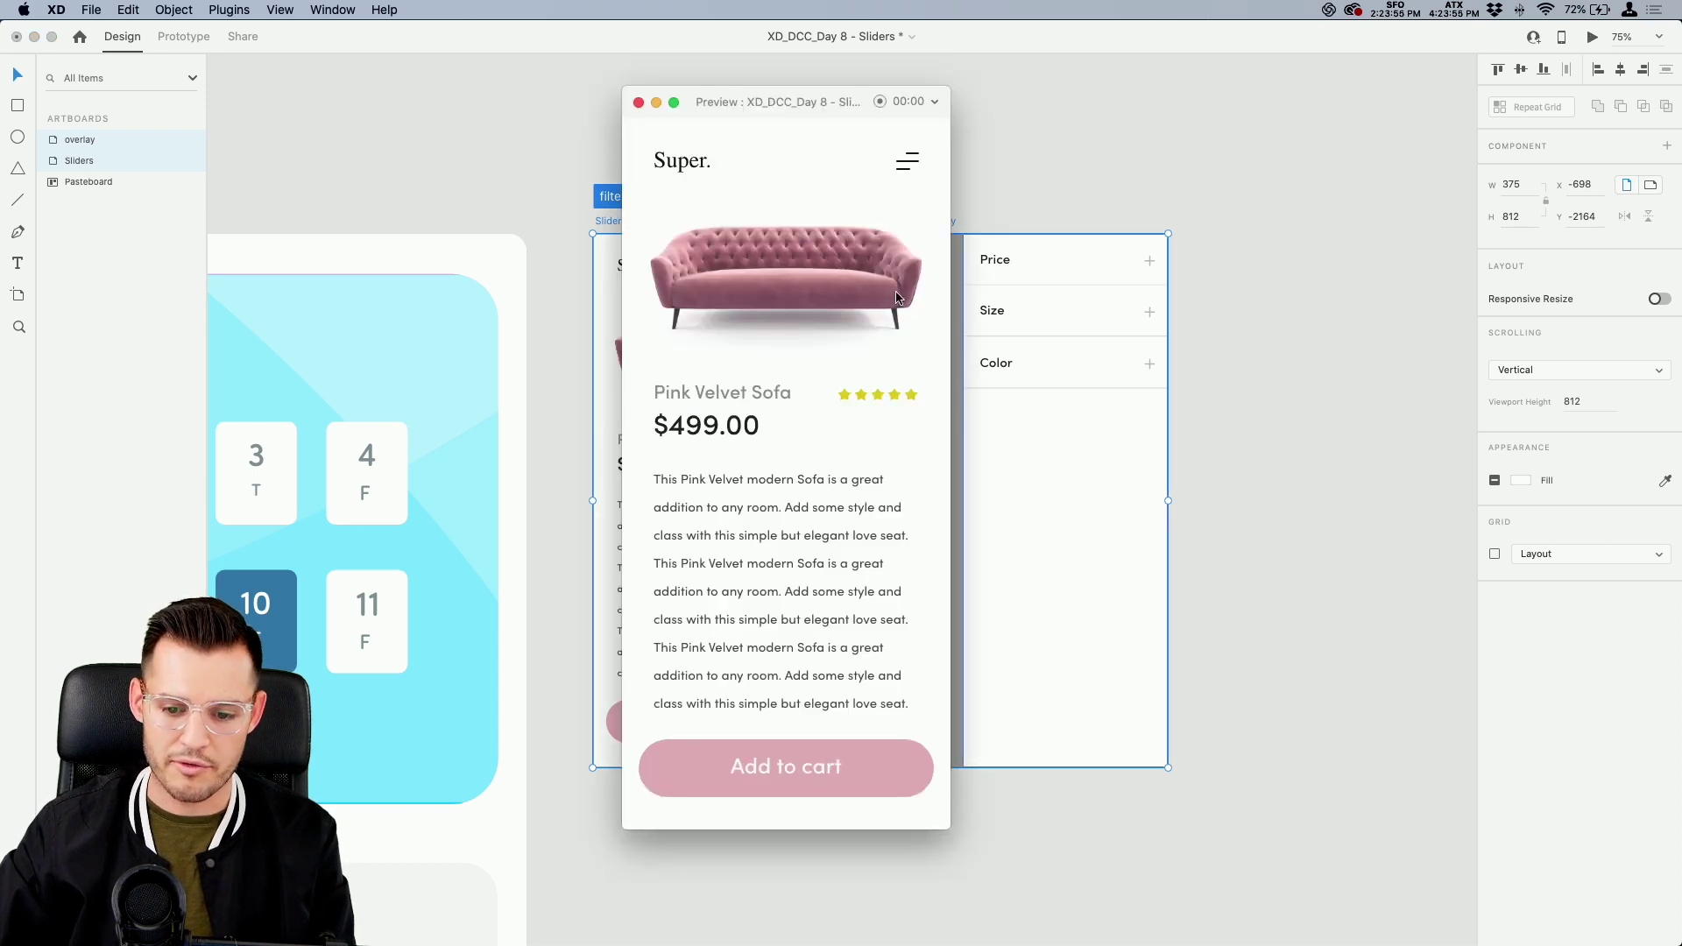
{"action": "left_click", "coordinate": [909, 161]}
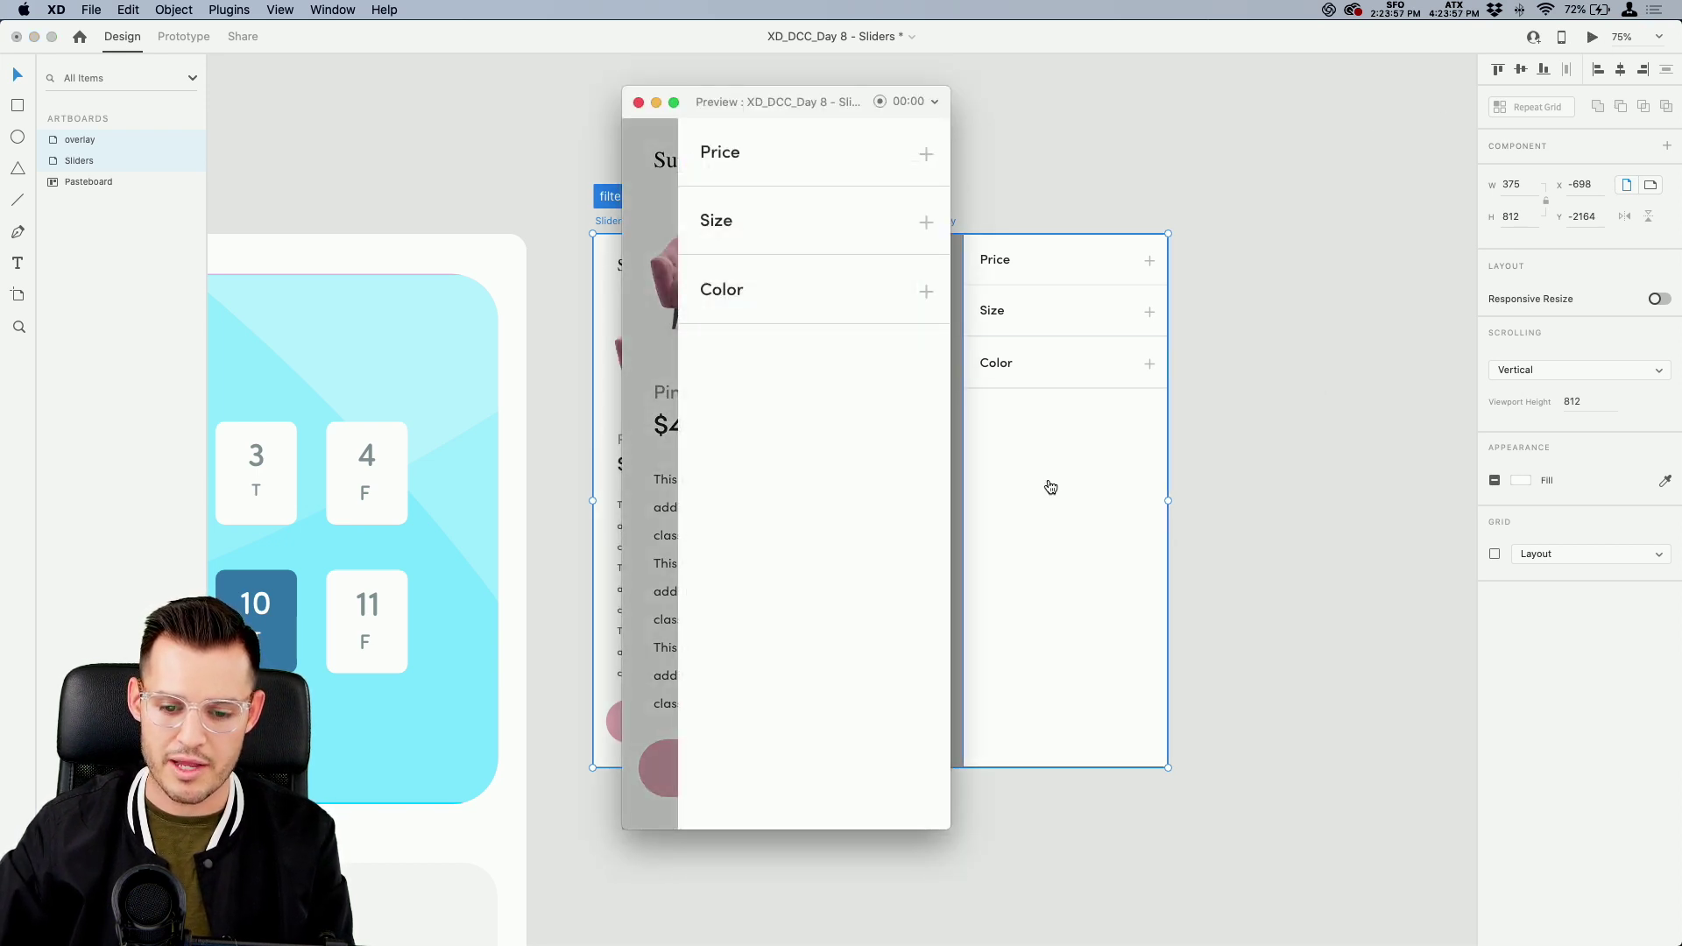
{"action": "left_click", "coordinate": [927, 155]}
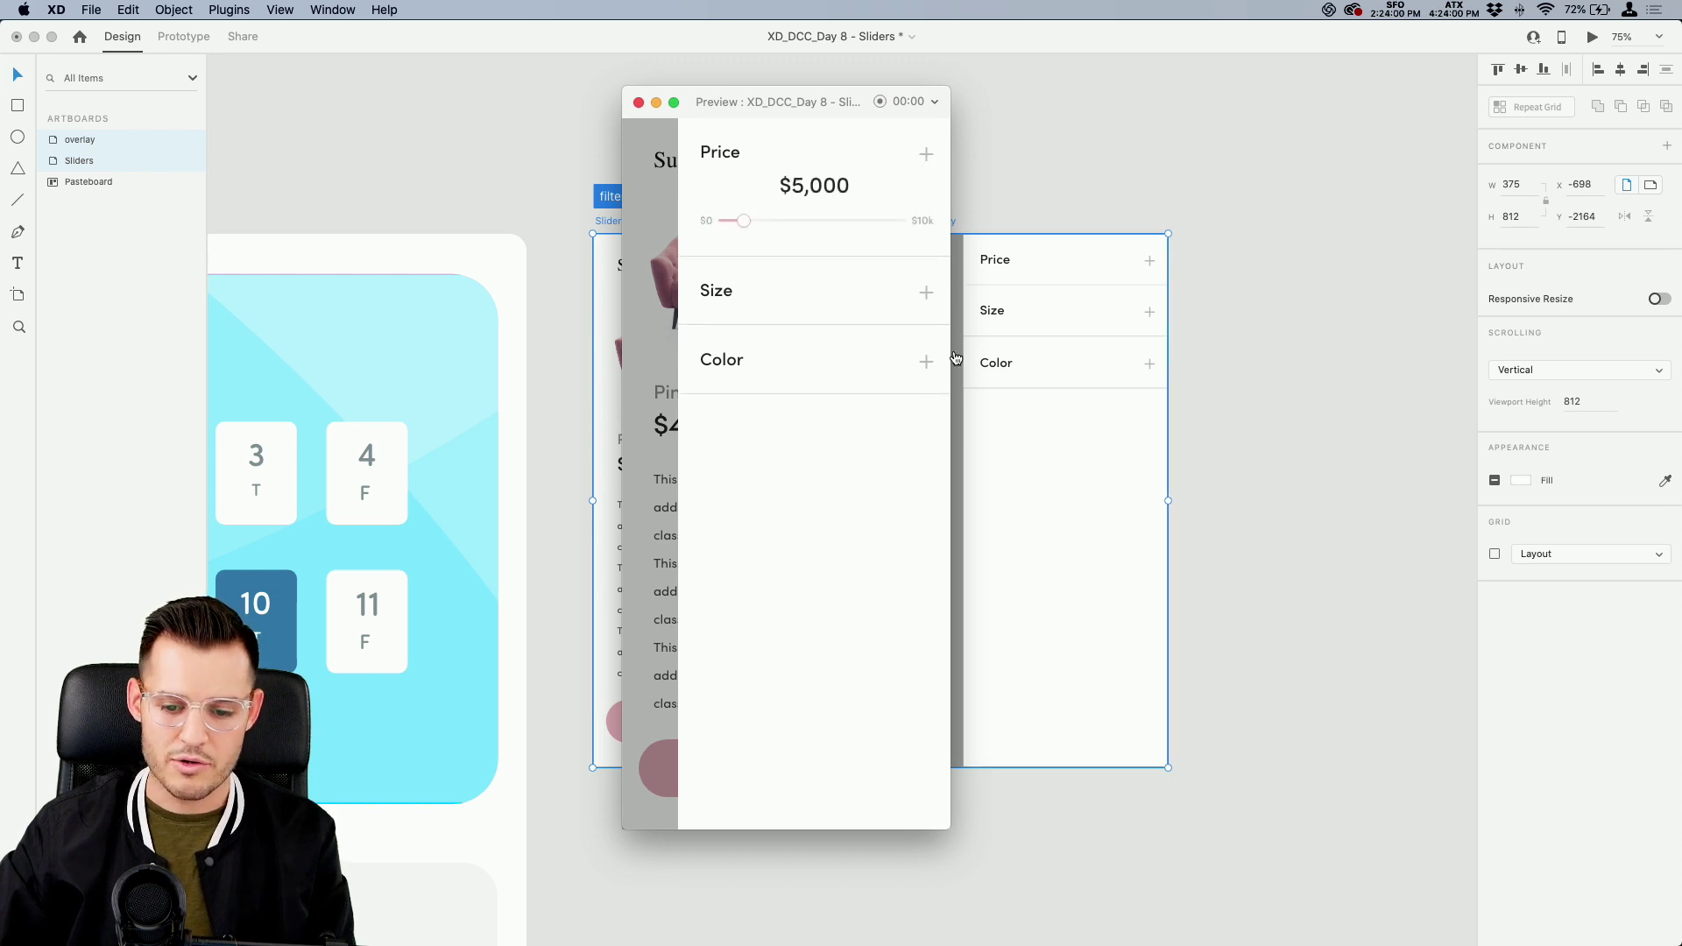
{"action": "left_click", "coordinate": [926, 293]}
{"action": "left_click", "coordinate": [639, 103]}
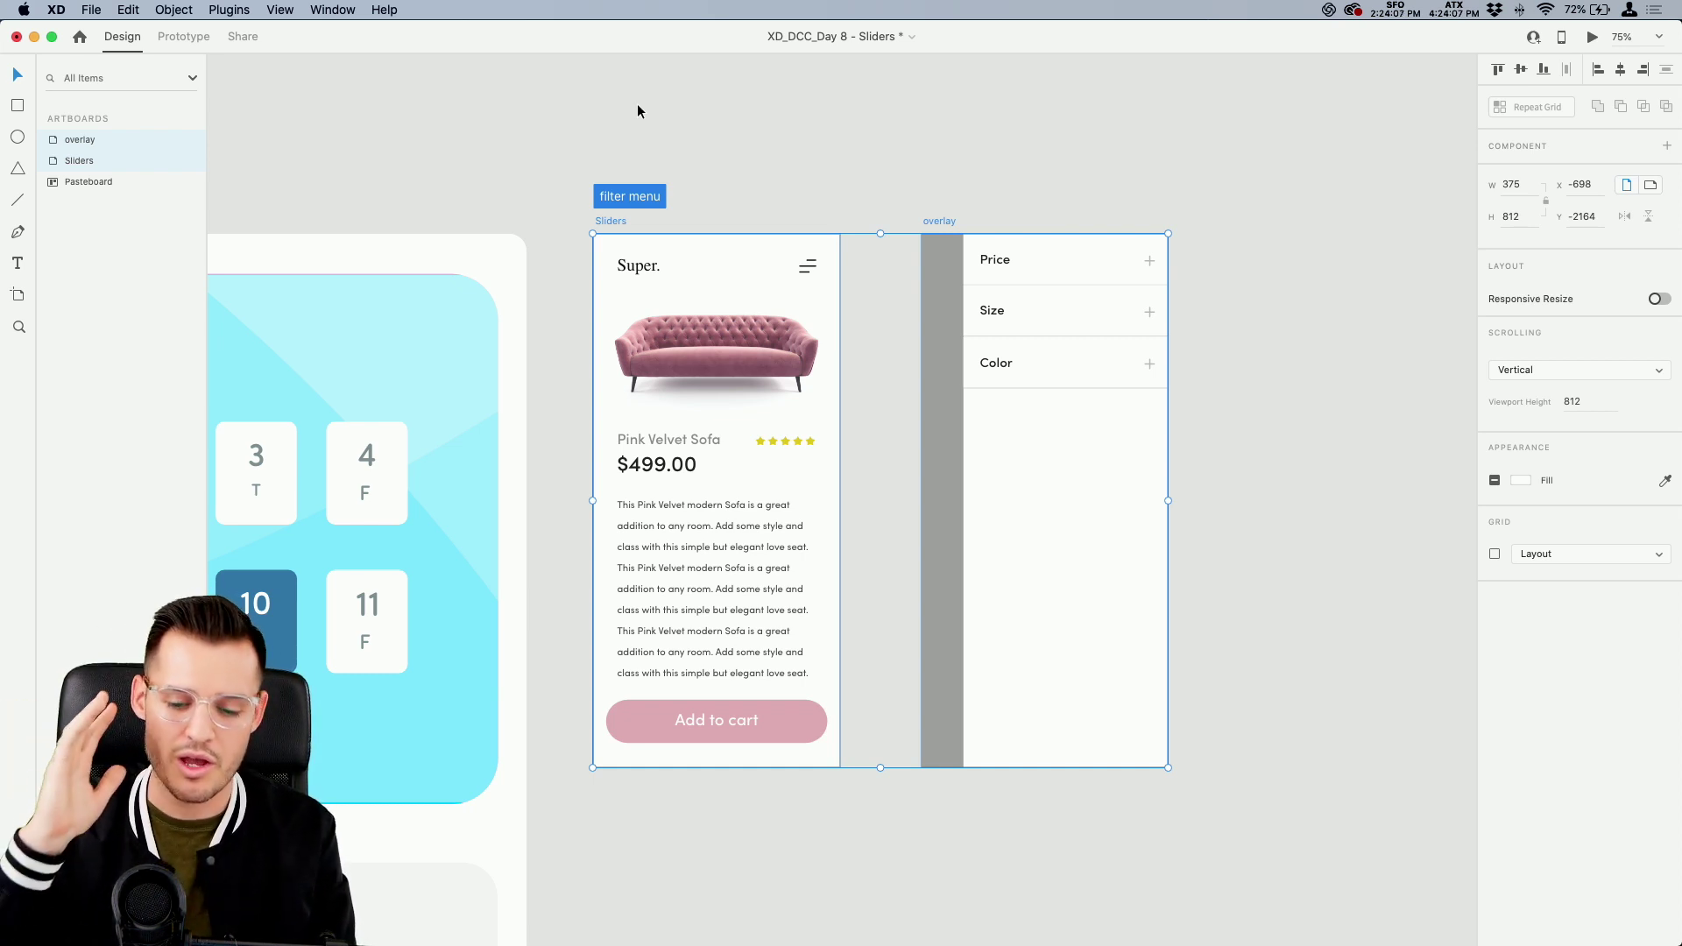
Save the document
{"action": "left_click", "coordinate": [638, 103]}
{"action": "key", "text": "super+s"}
Switch to Discord's current-challenge channel in Chrome and play the posted XD_DCC_Day_6_-_Animated_Icons_2.mp4 video full screen
{"action": "key", "text": "super+Tab"}
{"action": "left_click", "coordinate": [423, 46]}
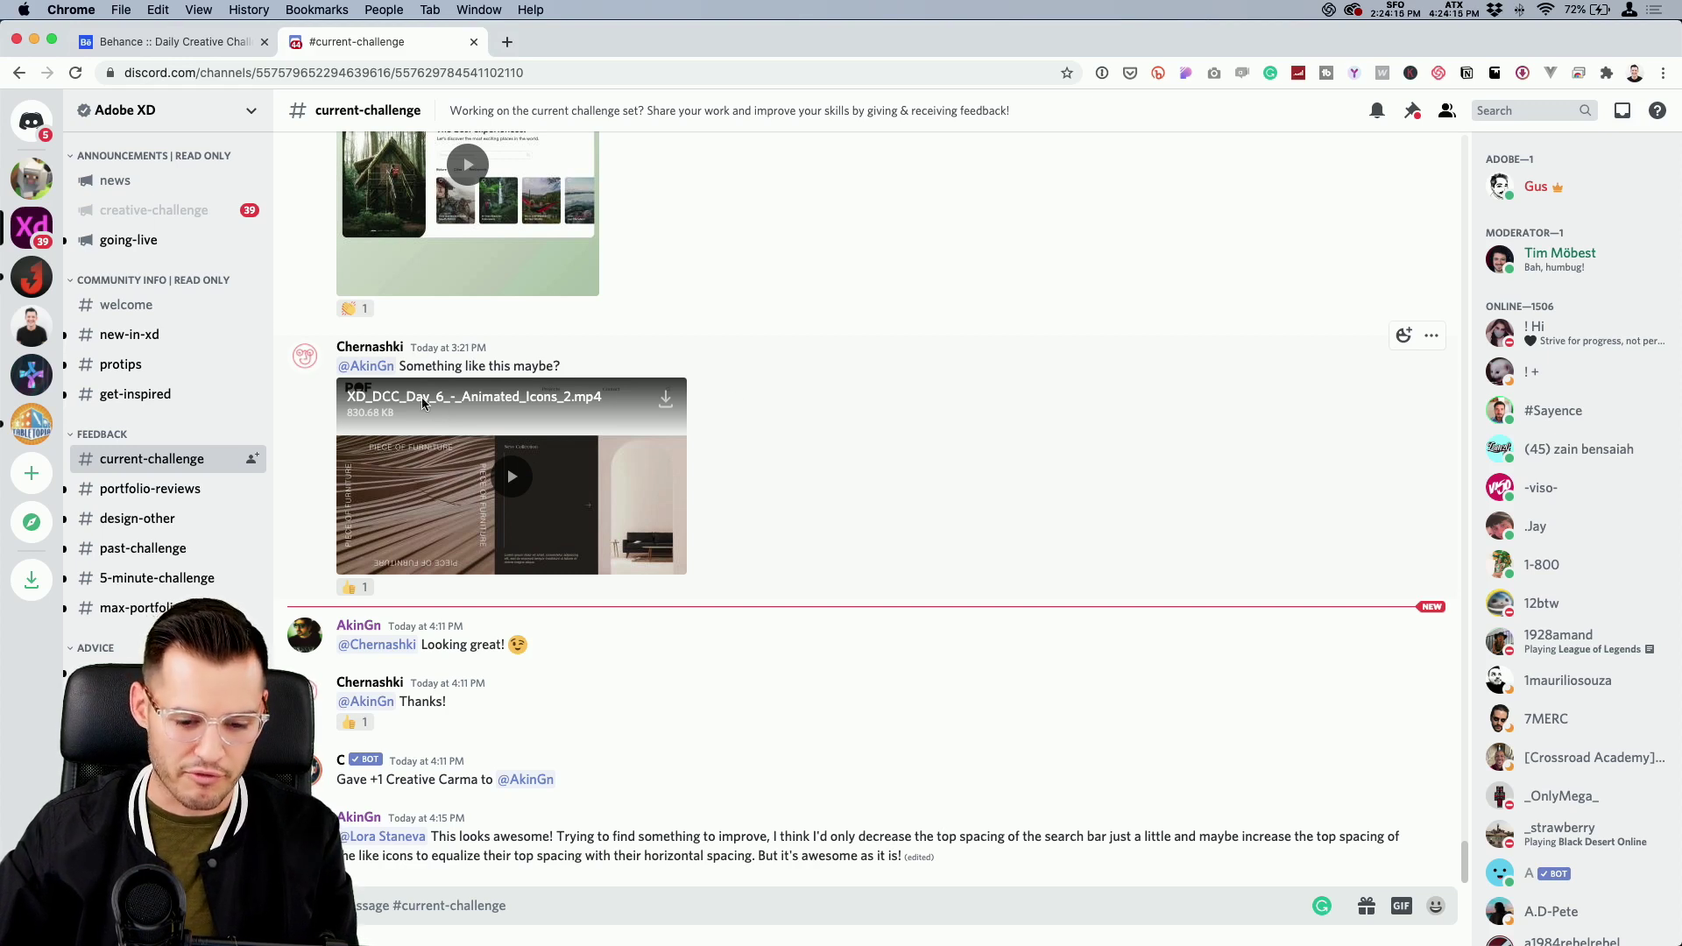
{"action": "left_click", "coordinate": [513, 485]}
{"action": "left_click", "coordinate": [676, 565]}
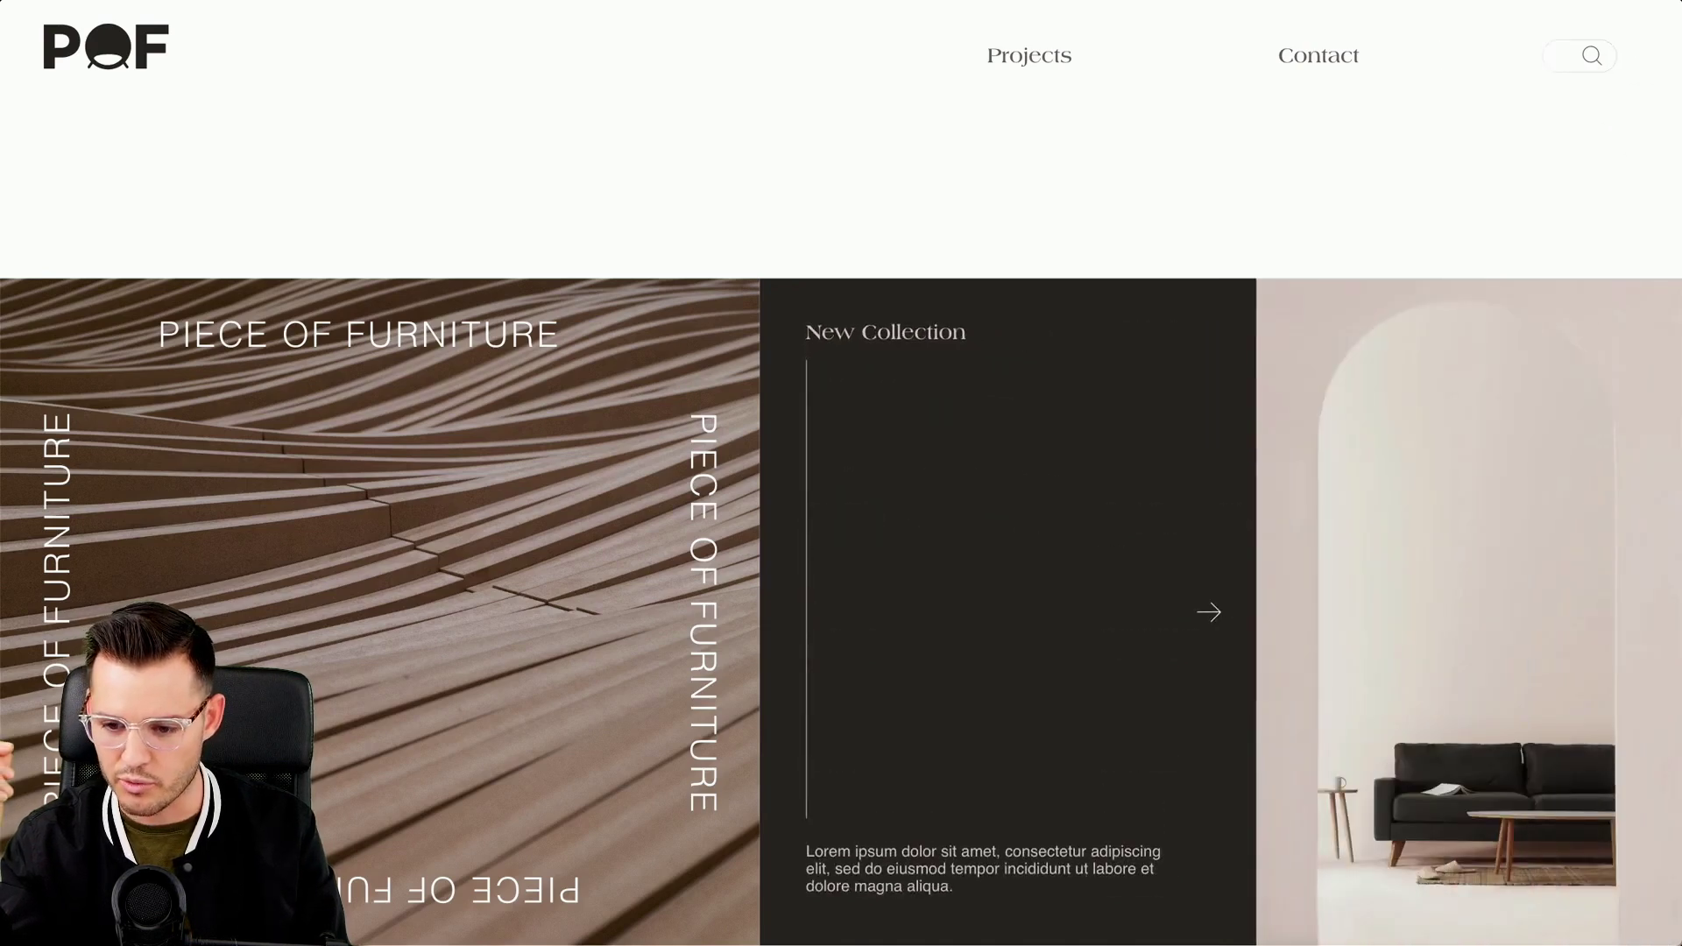
Leave the animated icons video and watch the 2020.09.09 XD-DCC Day16 filter video posted above it in full screen, exiting when done
{"action": "key", "text": "Escape"}
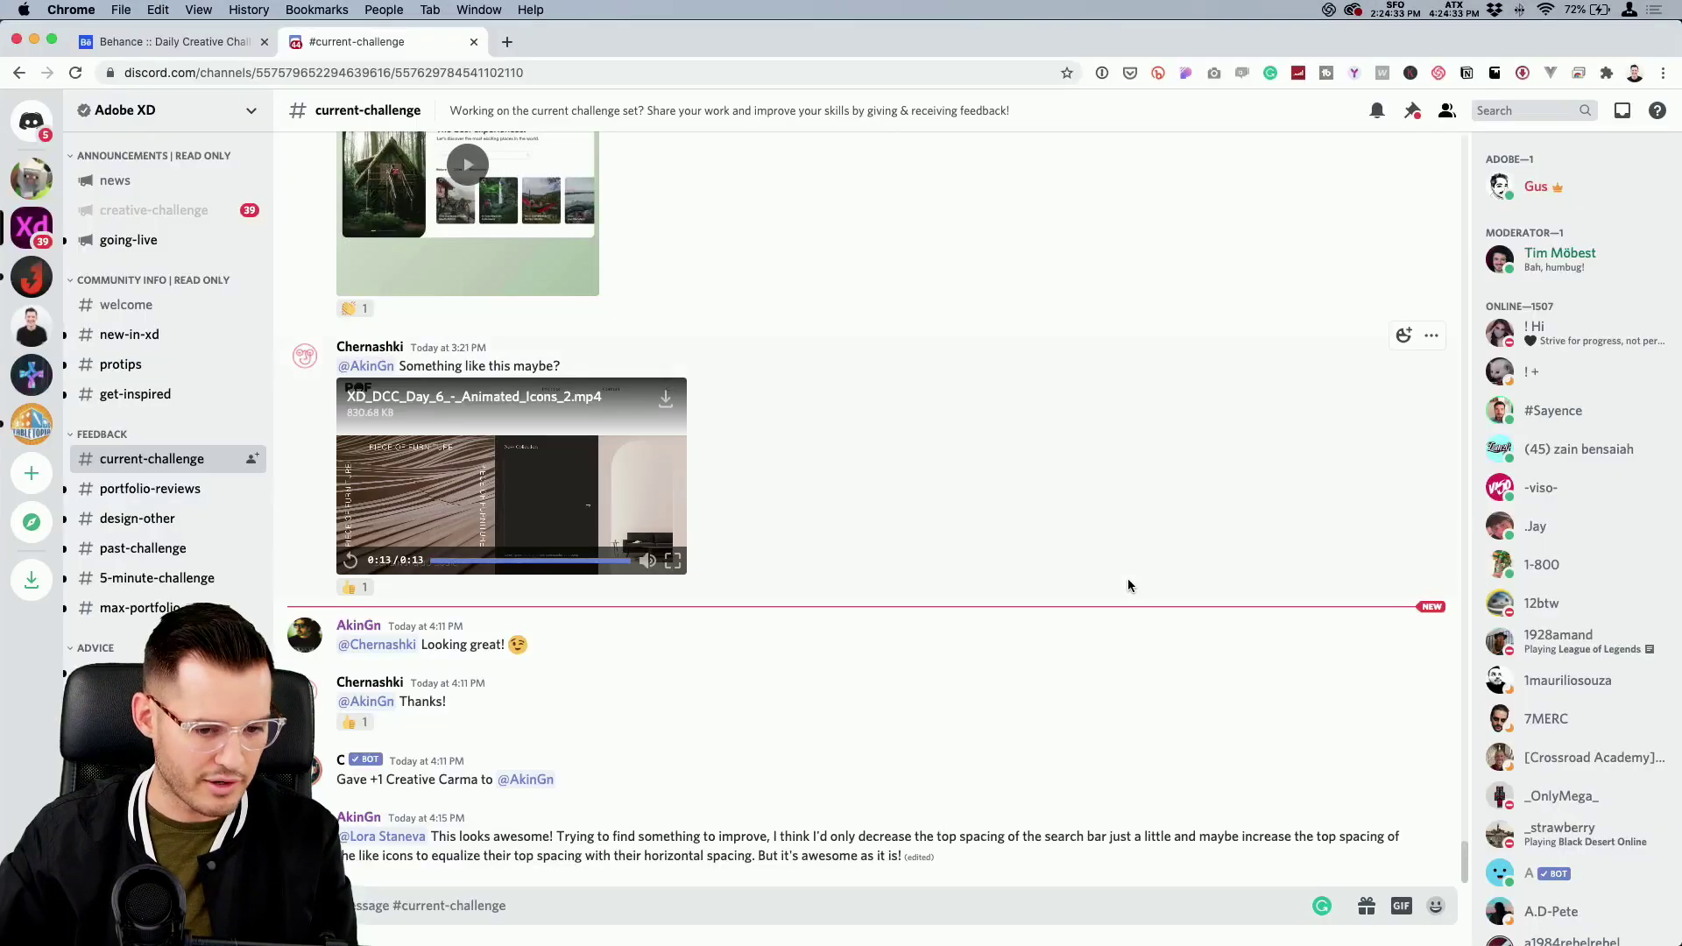
{"action": "scroll", "coordinate": [820, 506], "scroll_direction": "up", "scroll_amount": 3}
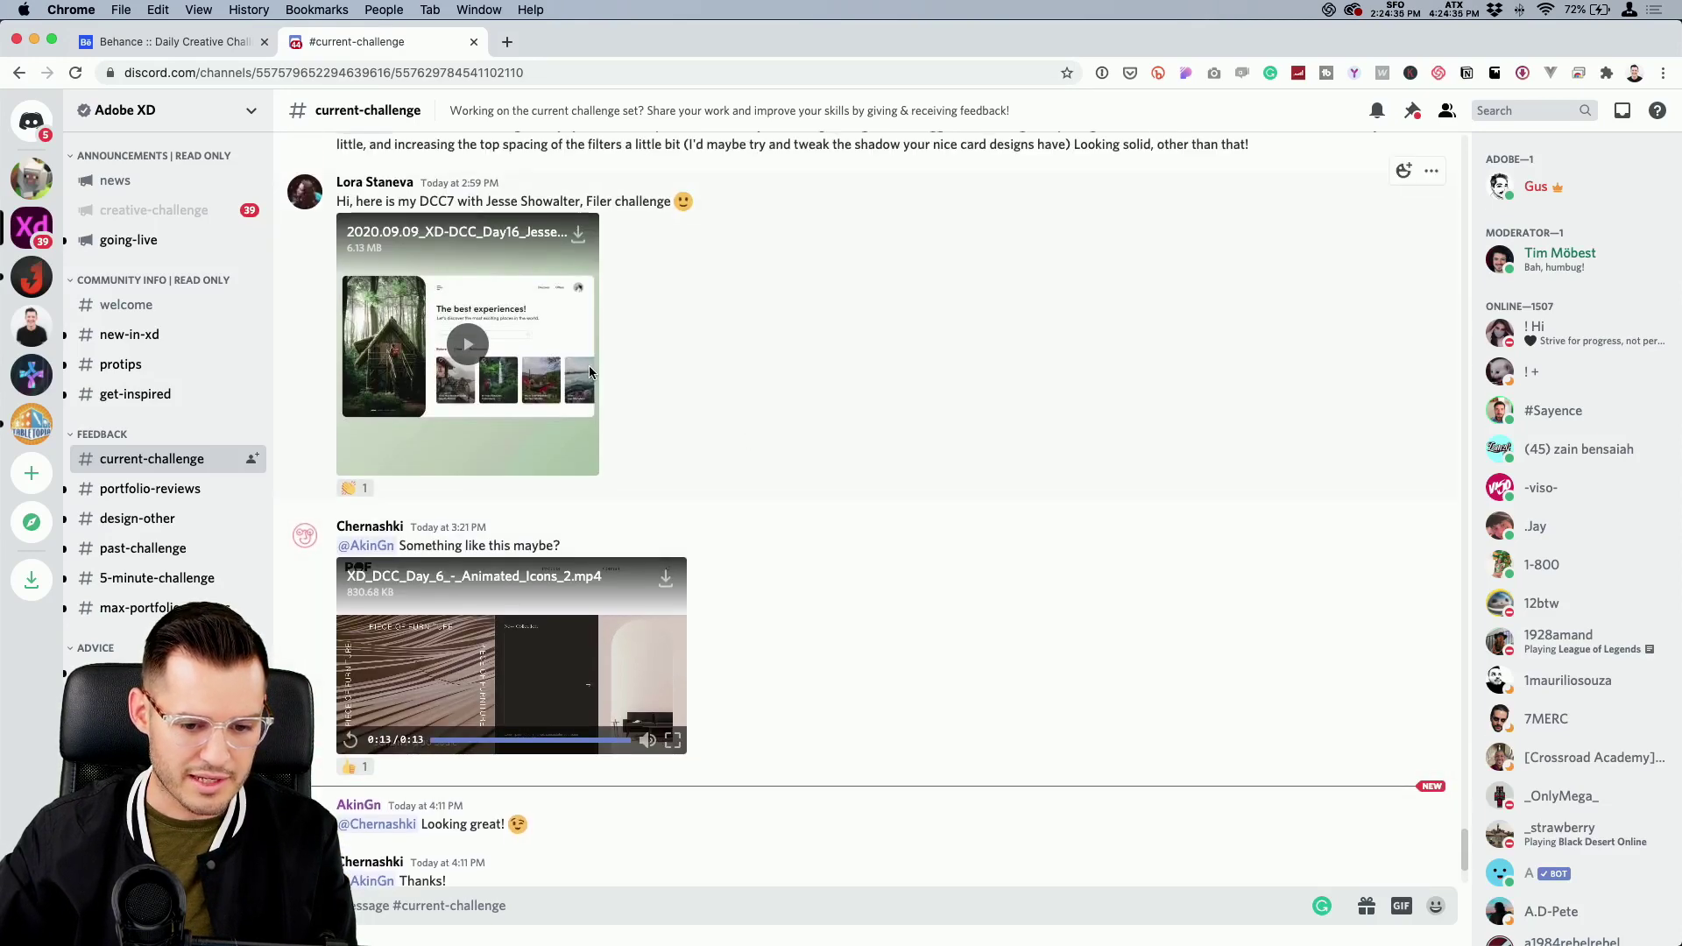
{"action": "left_click", "coordinate": [467, 344]}
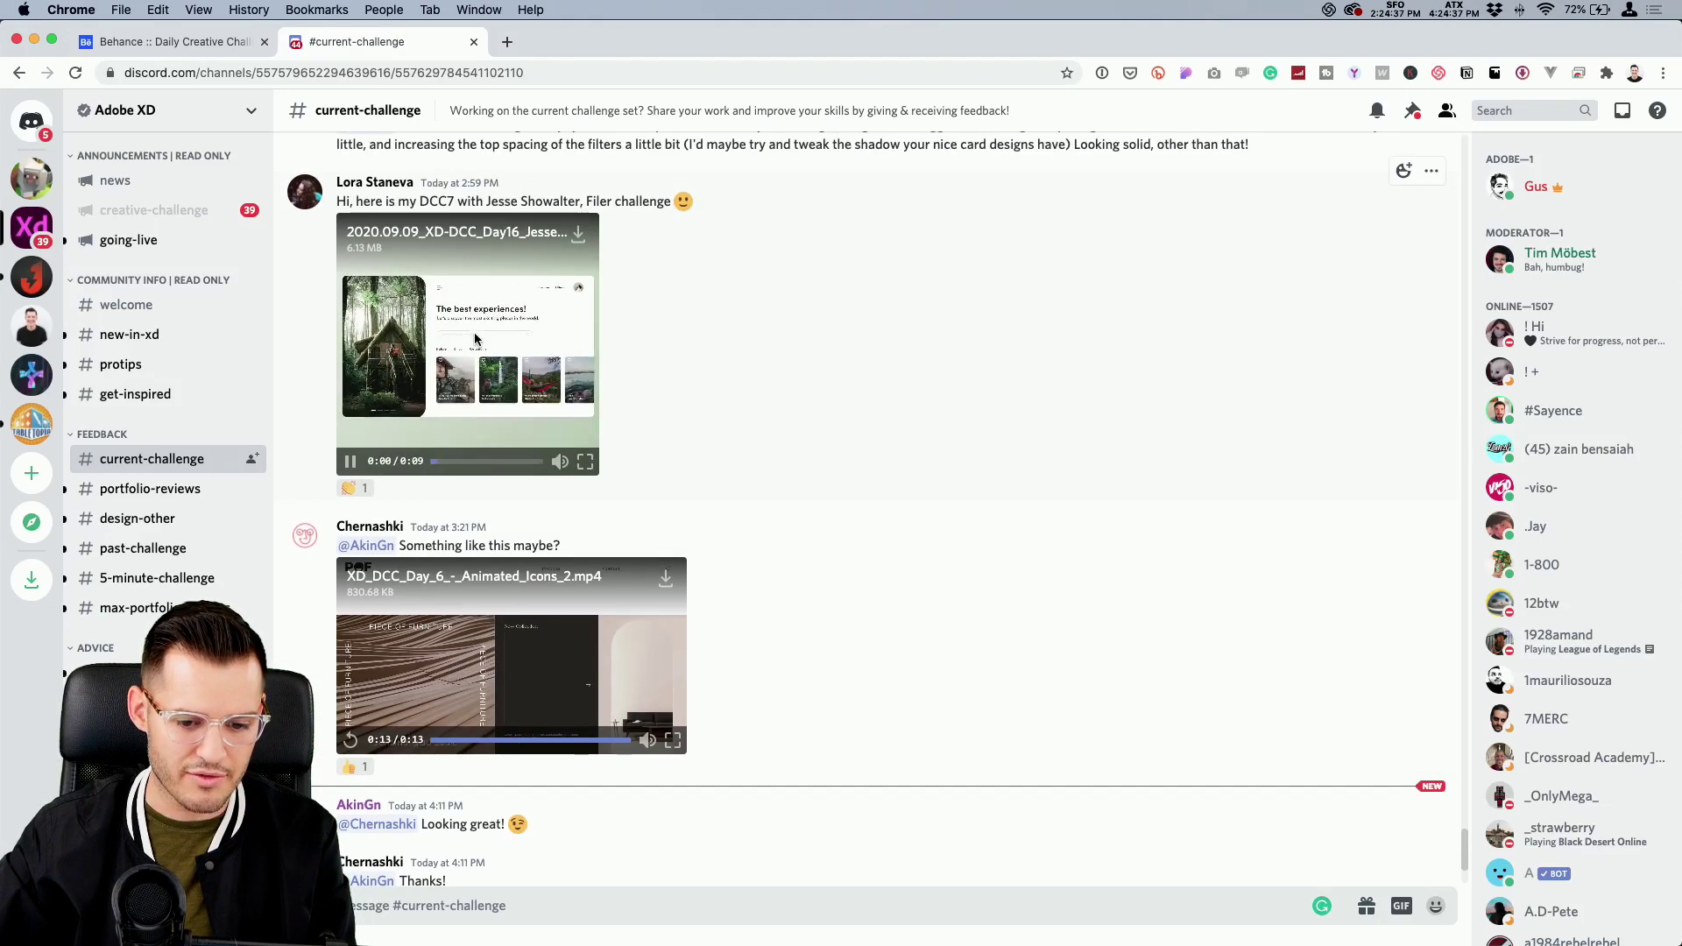
{"action": "left_click", "coordinate": [585, 450]}
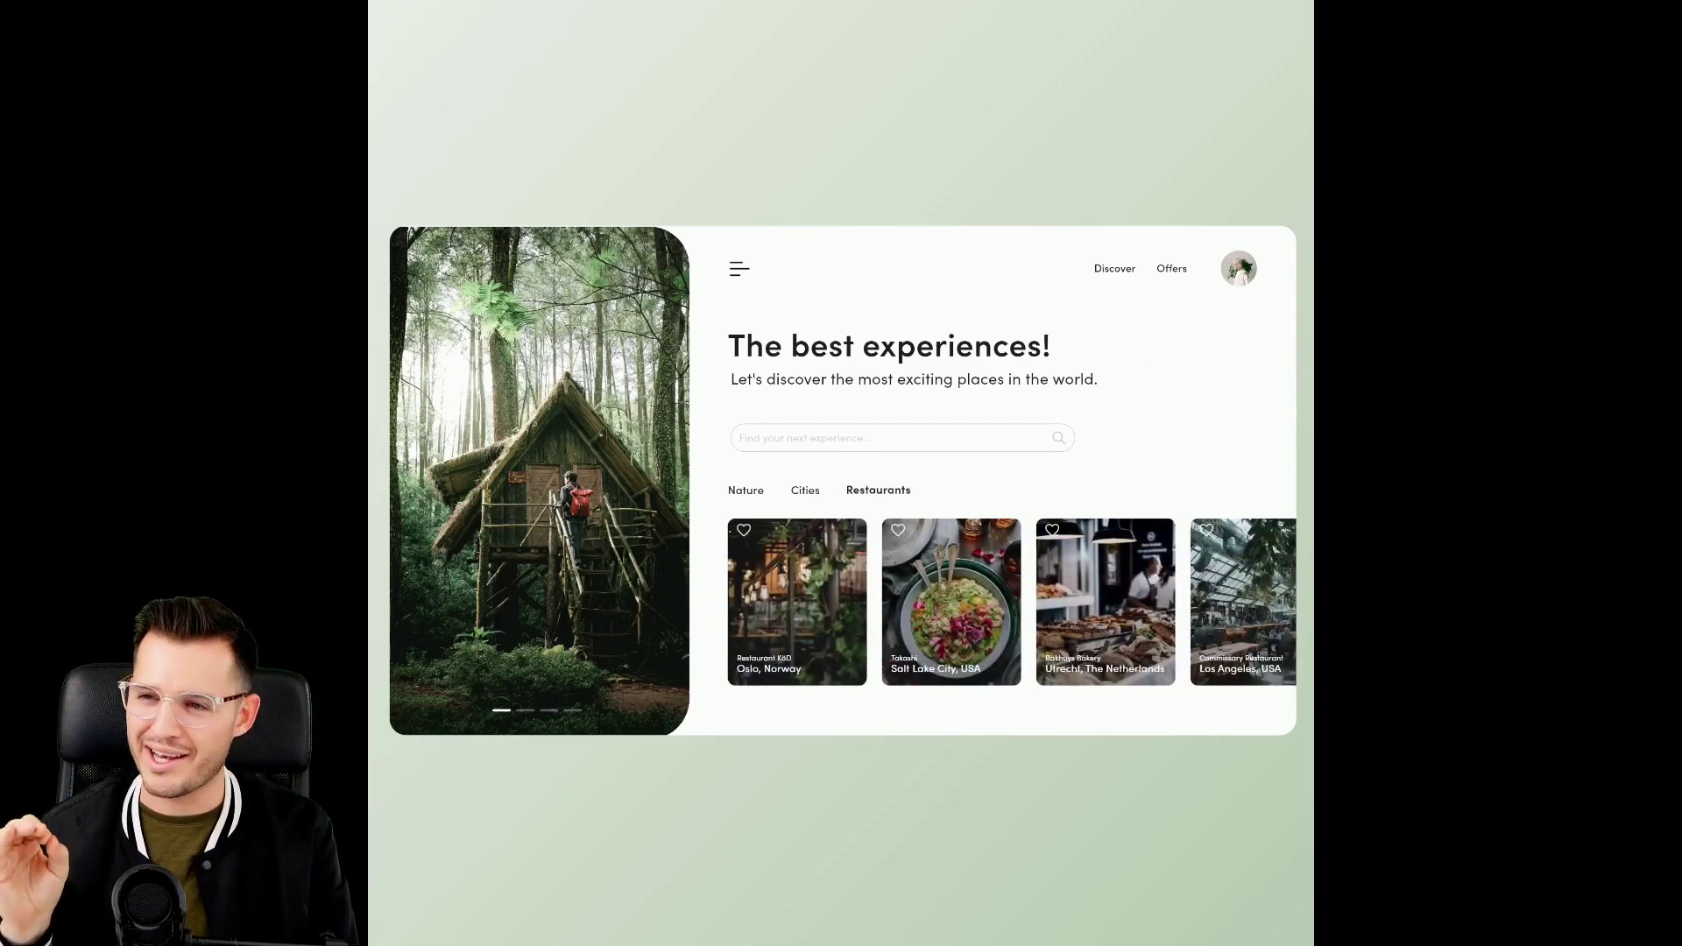
{"action": "key", "text": "Escape"}
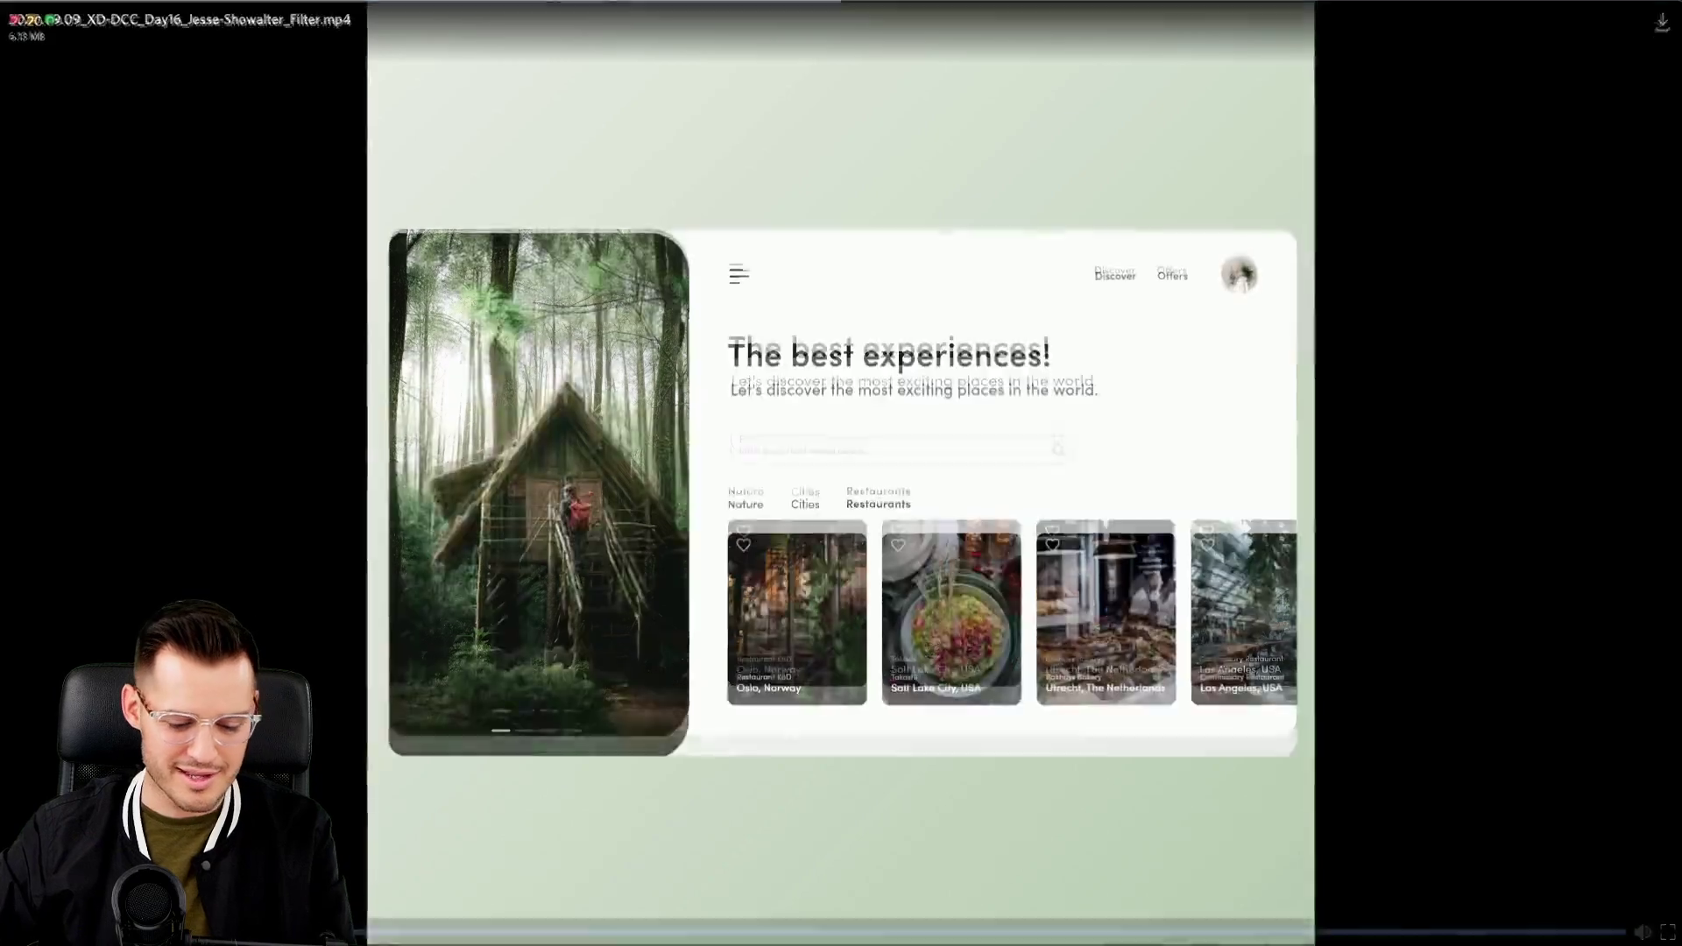
Find the earlier "Day 7: Filters Traveling" post and watch its Day7-Filters.mp4 video in full screen, exiting when done
{"action": "scroll", "coordinate": [477, 569], "scroll_direction": "up", "scroll_amount": 10}
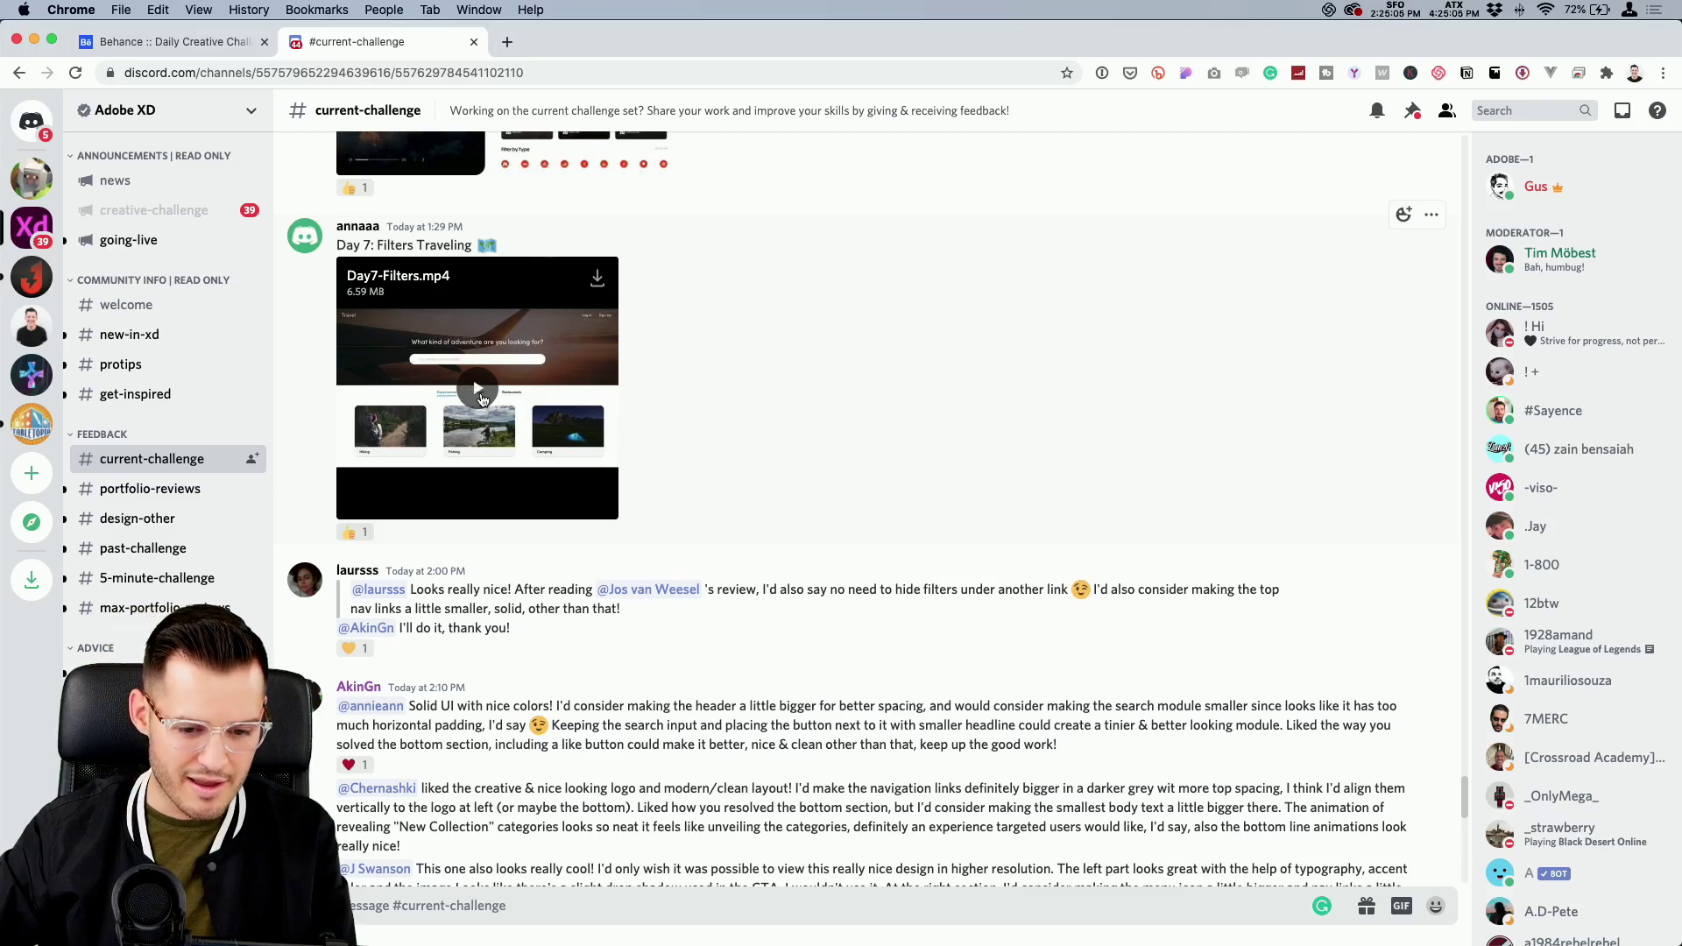
{"action": "left_click", "coordinate": [478, 391]}
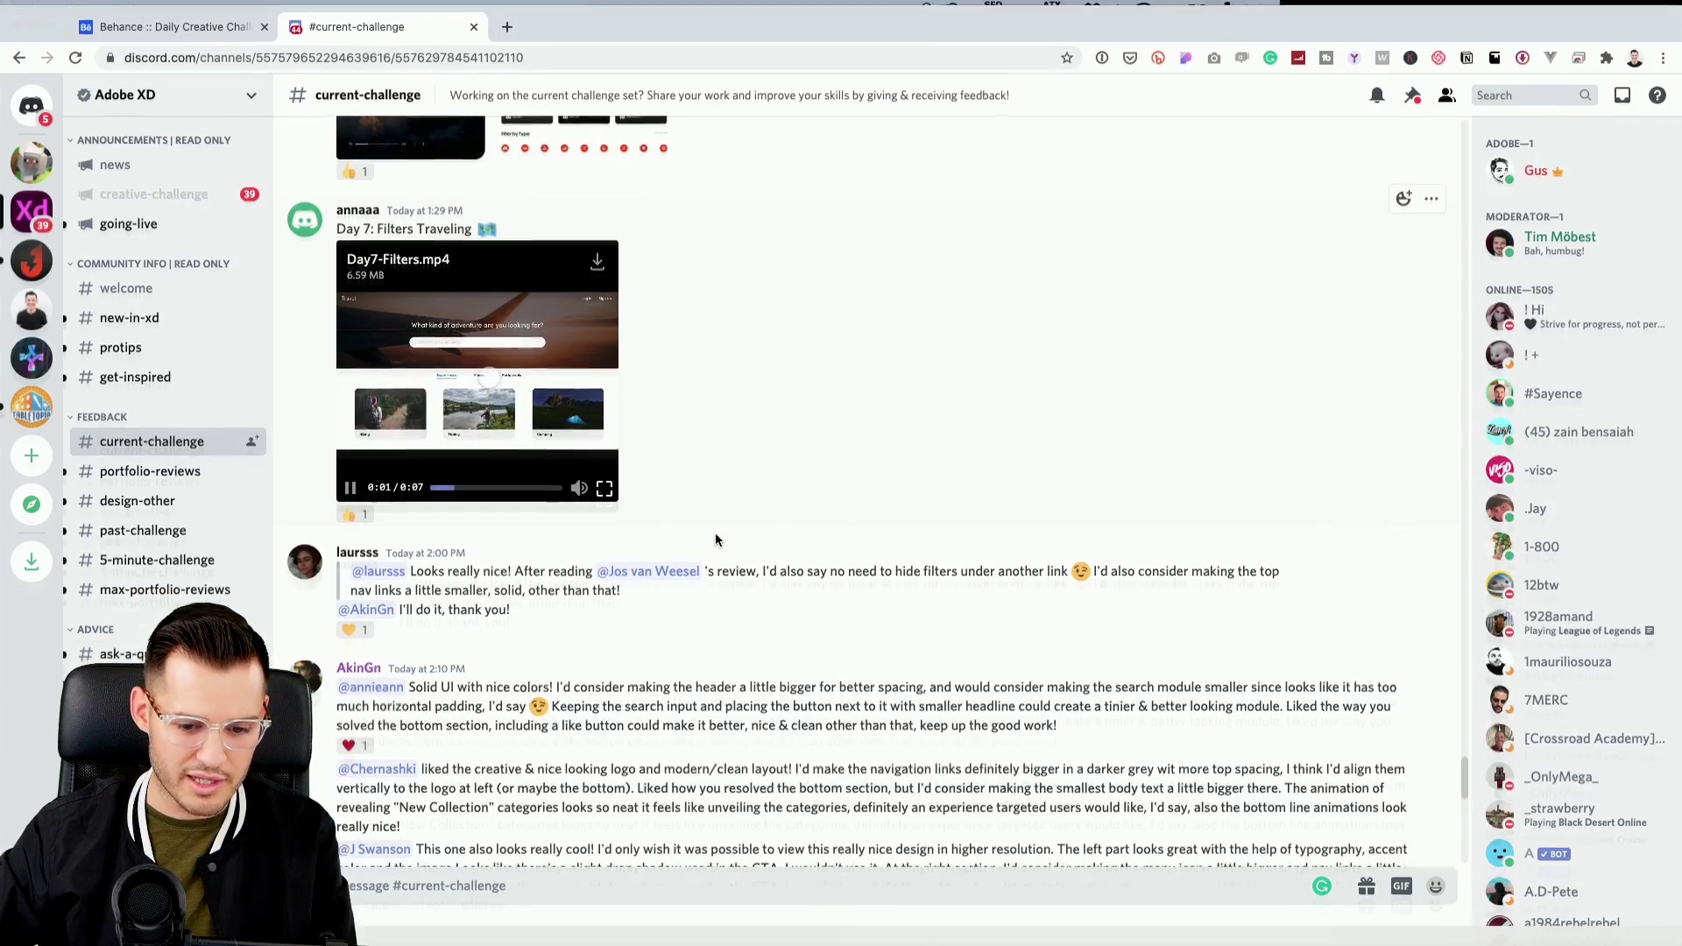
{"action": "left_click", "coordinate": [606, 506]}
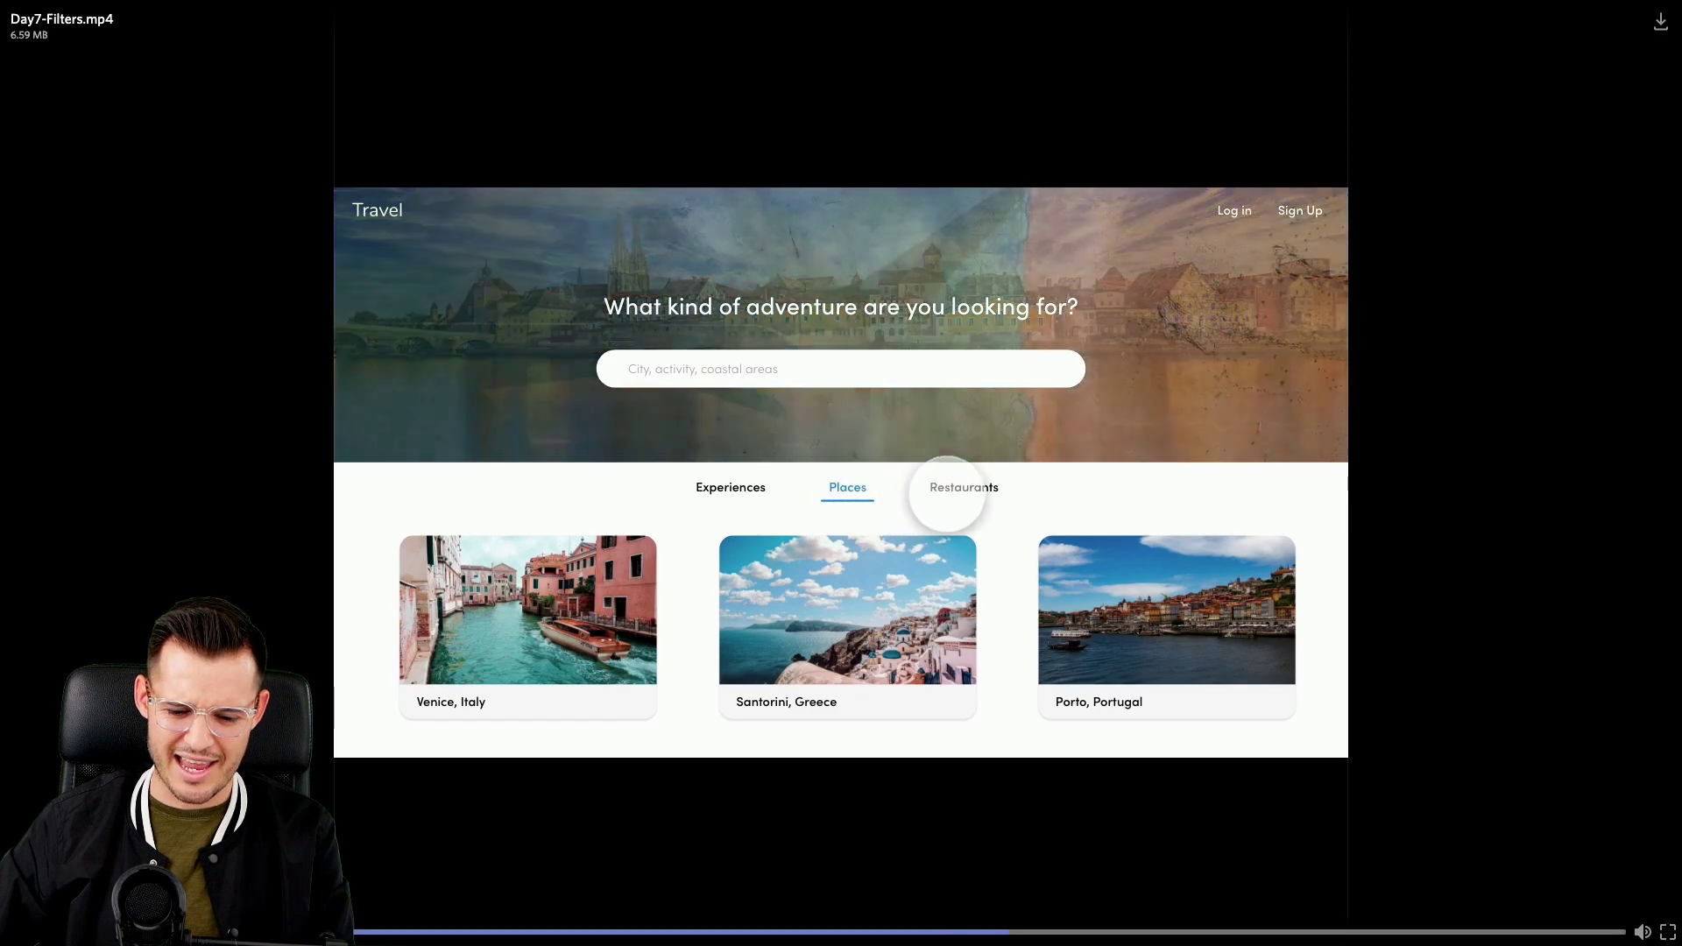
{"action": "key", "text": "Escape"}
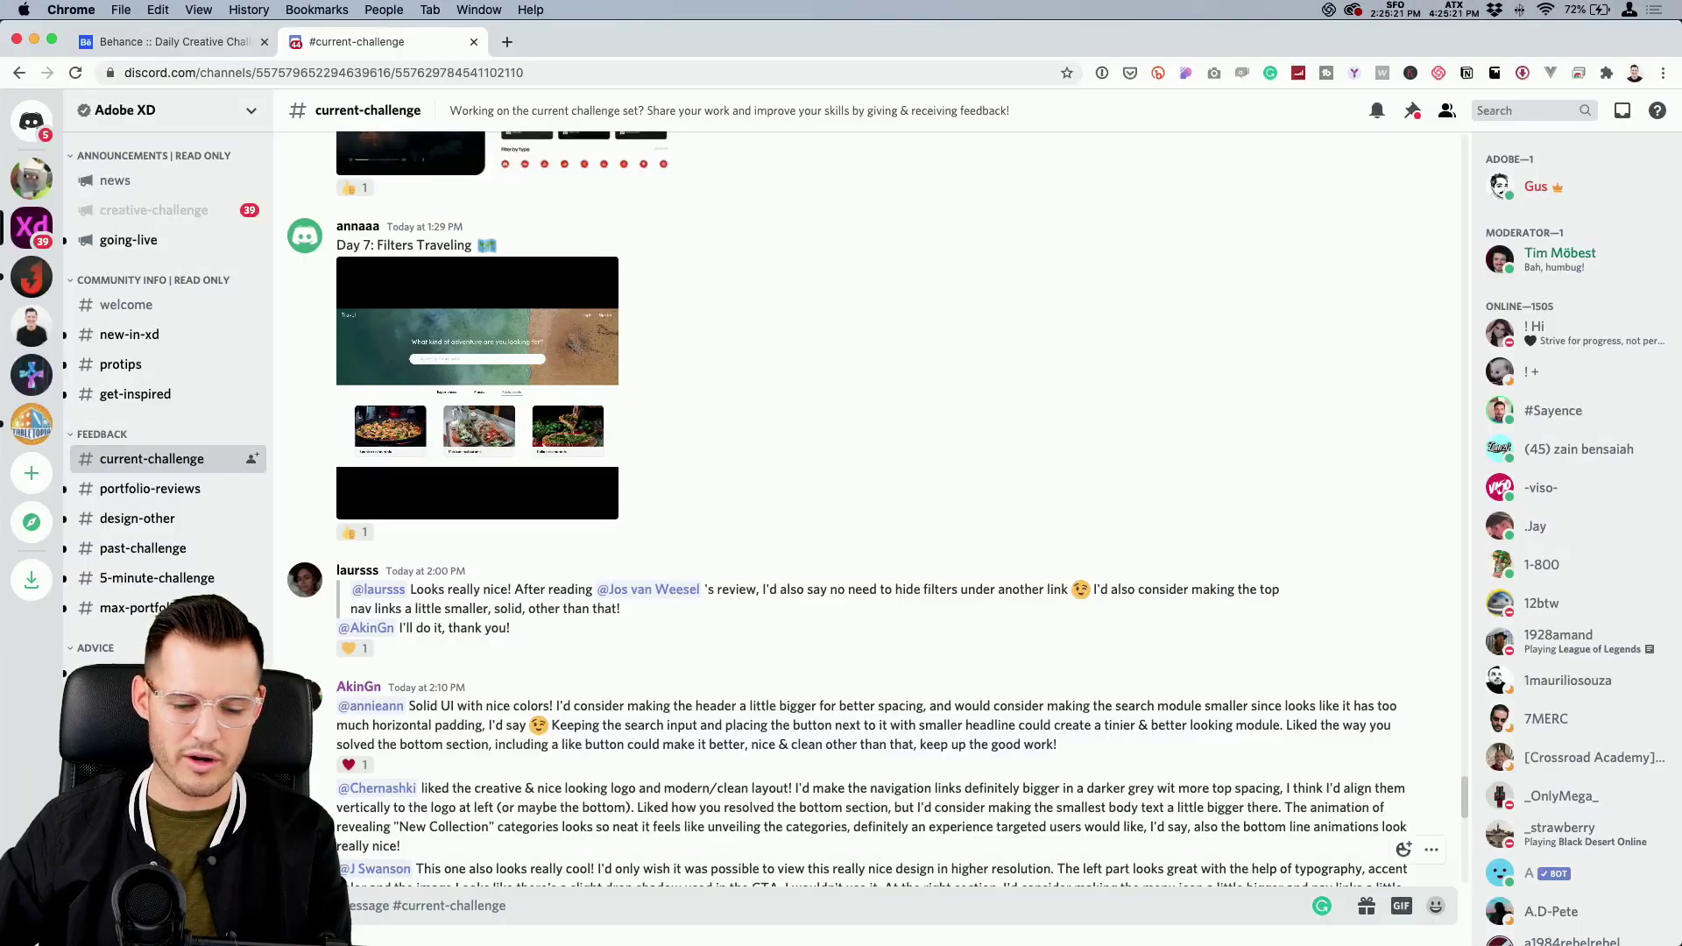